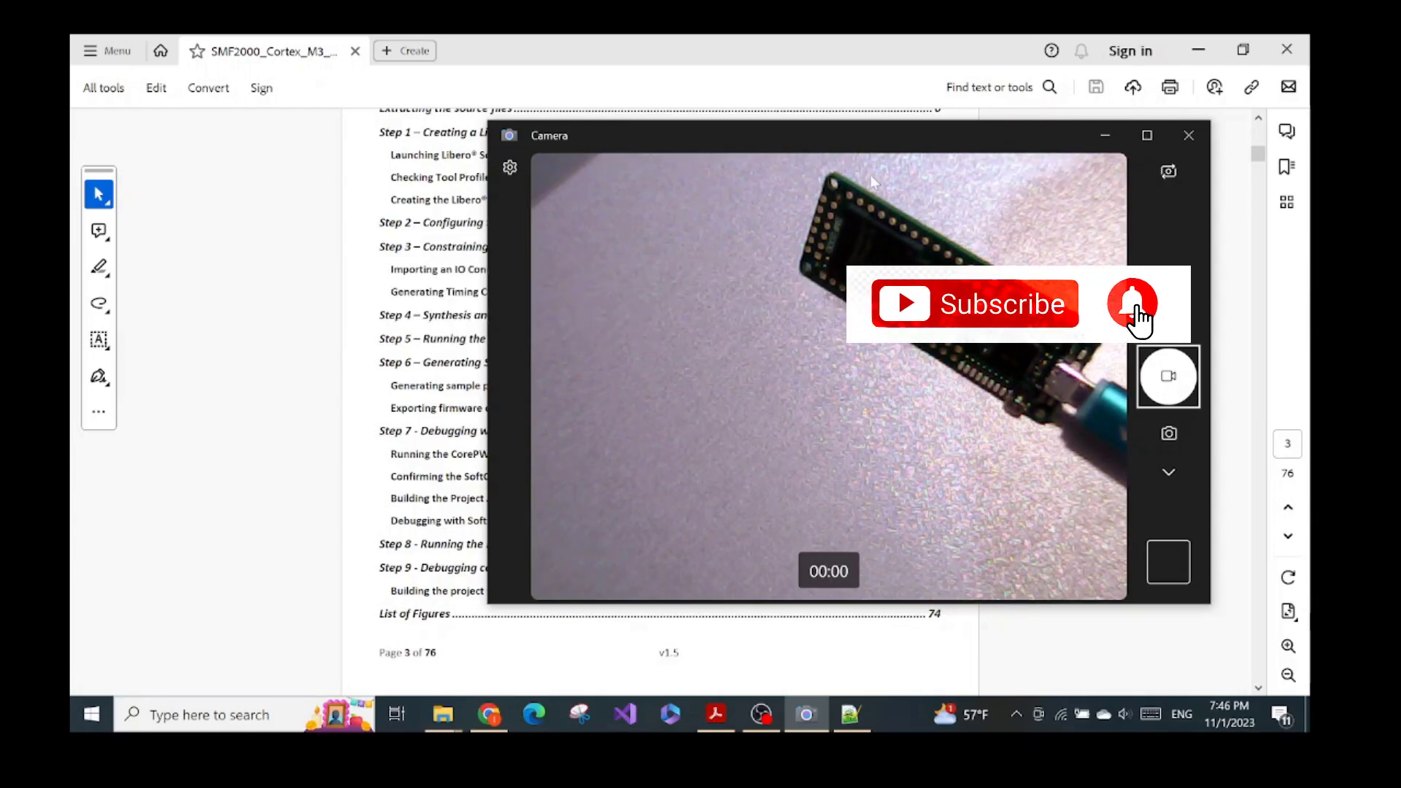
Step: Move the Camera window aside and review the step headings in the SmartFusion2 lab guide's table of contents
{"action": "left_click_drag", "start_coordinate": [814, 145], "coordinate": [923, 131]}
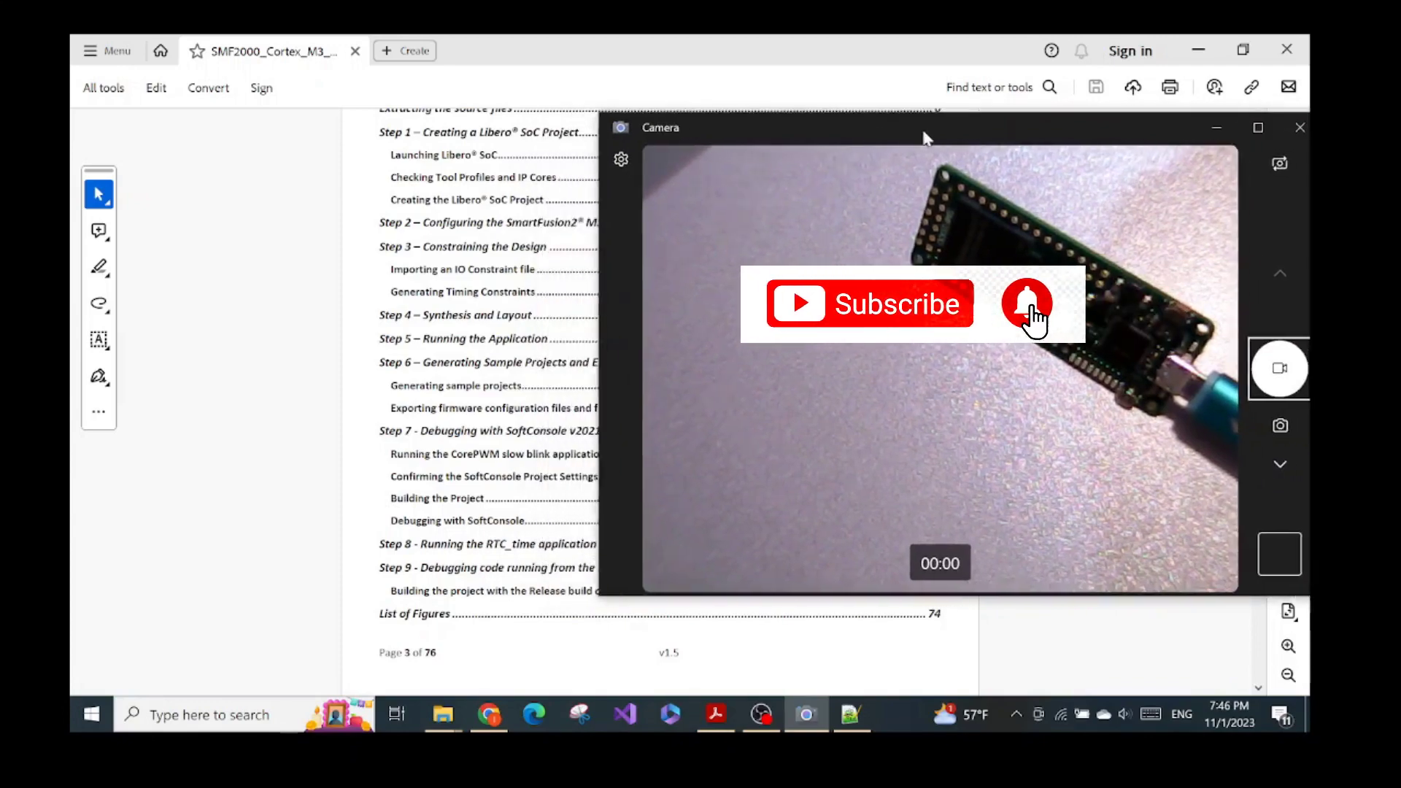
{"action": "left_click", "coordinate": [317, 274]}
{"action": "scroll", "coordinate": [345, 338], "scroll_direction": "up", "scroll_amount": 3}
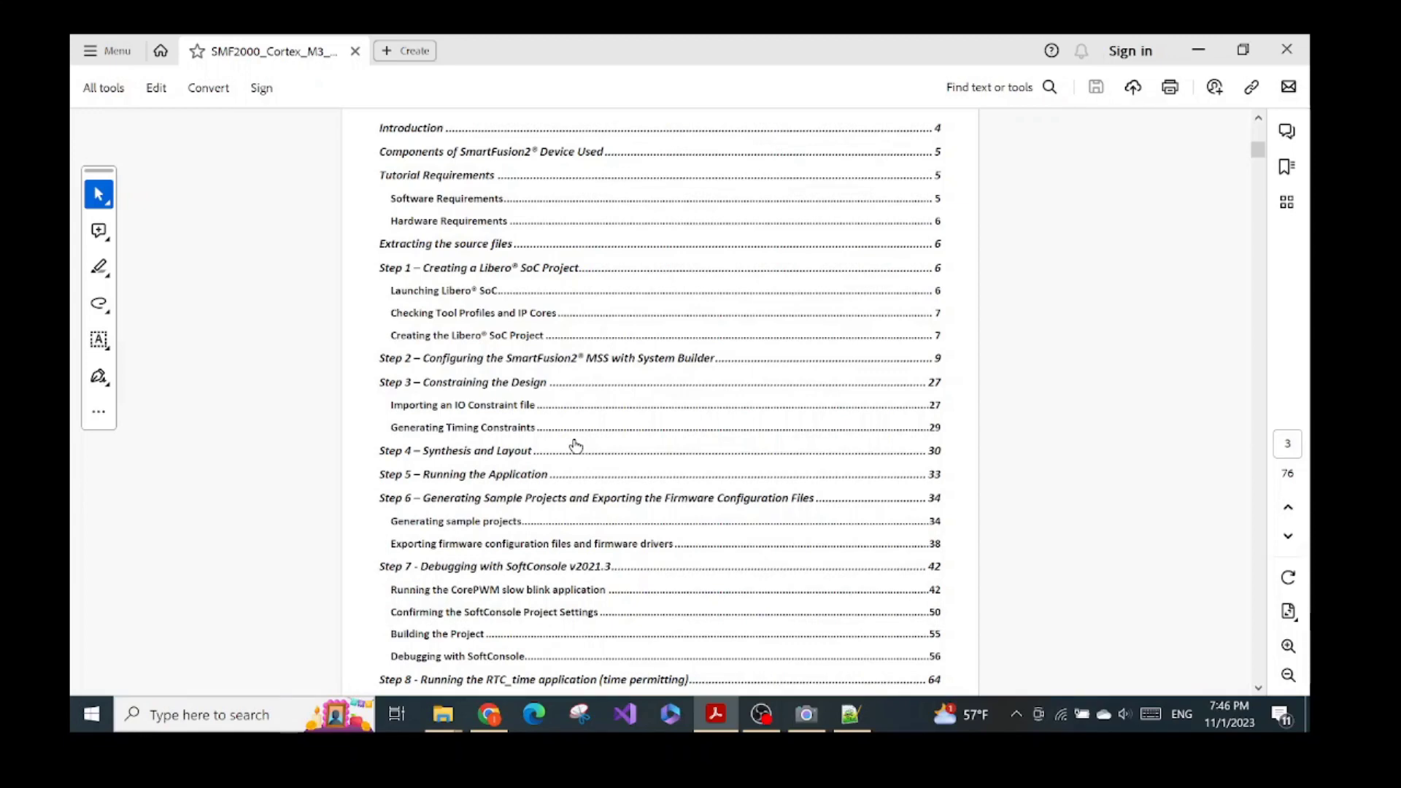
{"action": "scroll", "coordinate": [471, 496], "scroll_direction": "down", "scroll_amount": 2}
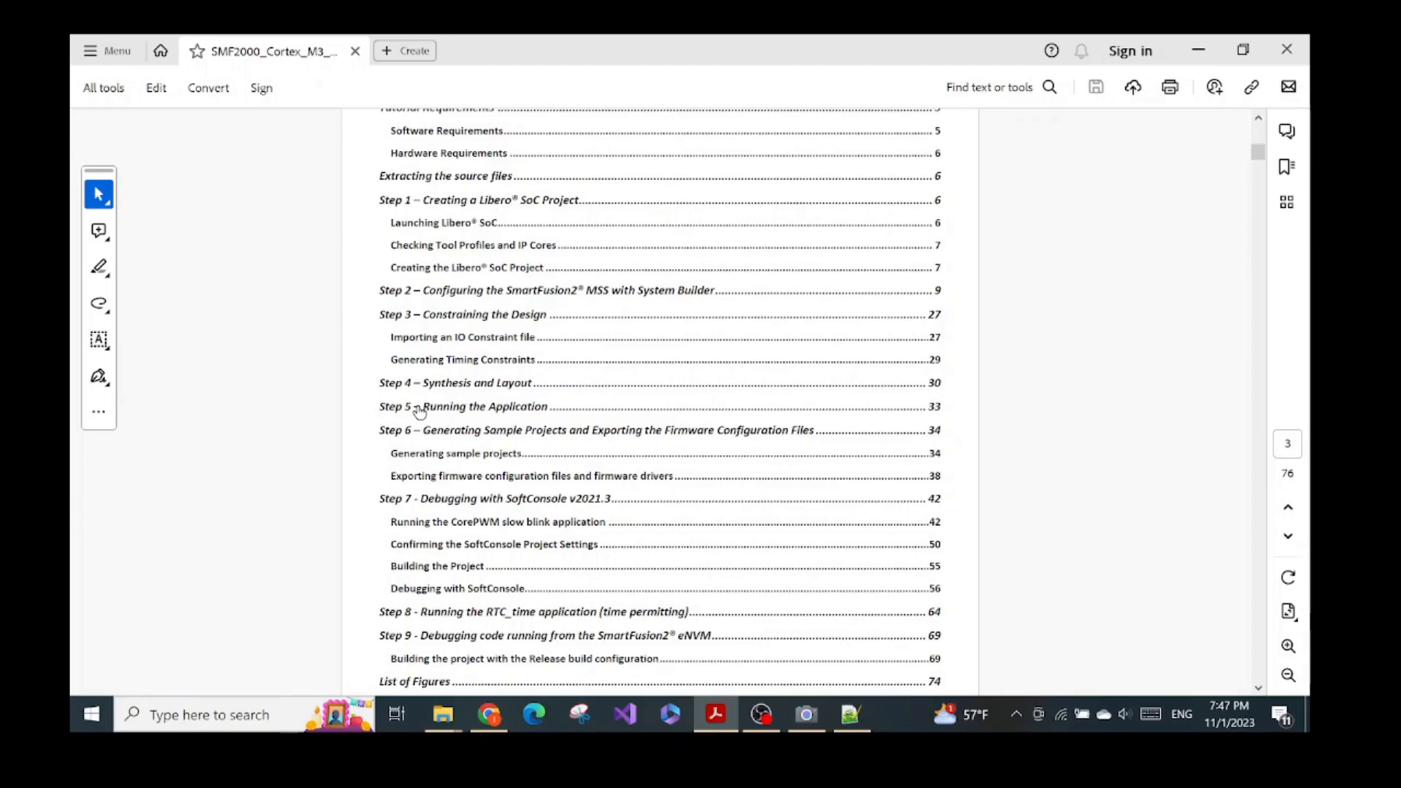
Step: View the board in the Camera window, then go to Step 6 on generating sample projects in the lab guide
{"action": "left_click", "coordinate": [806, 715]}
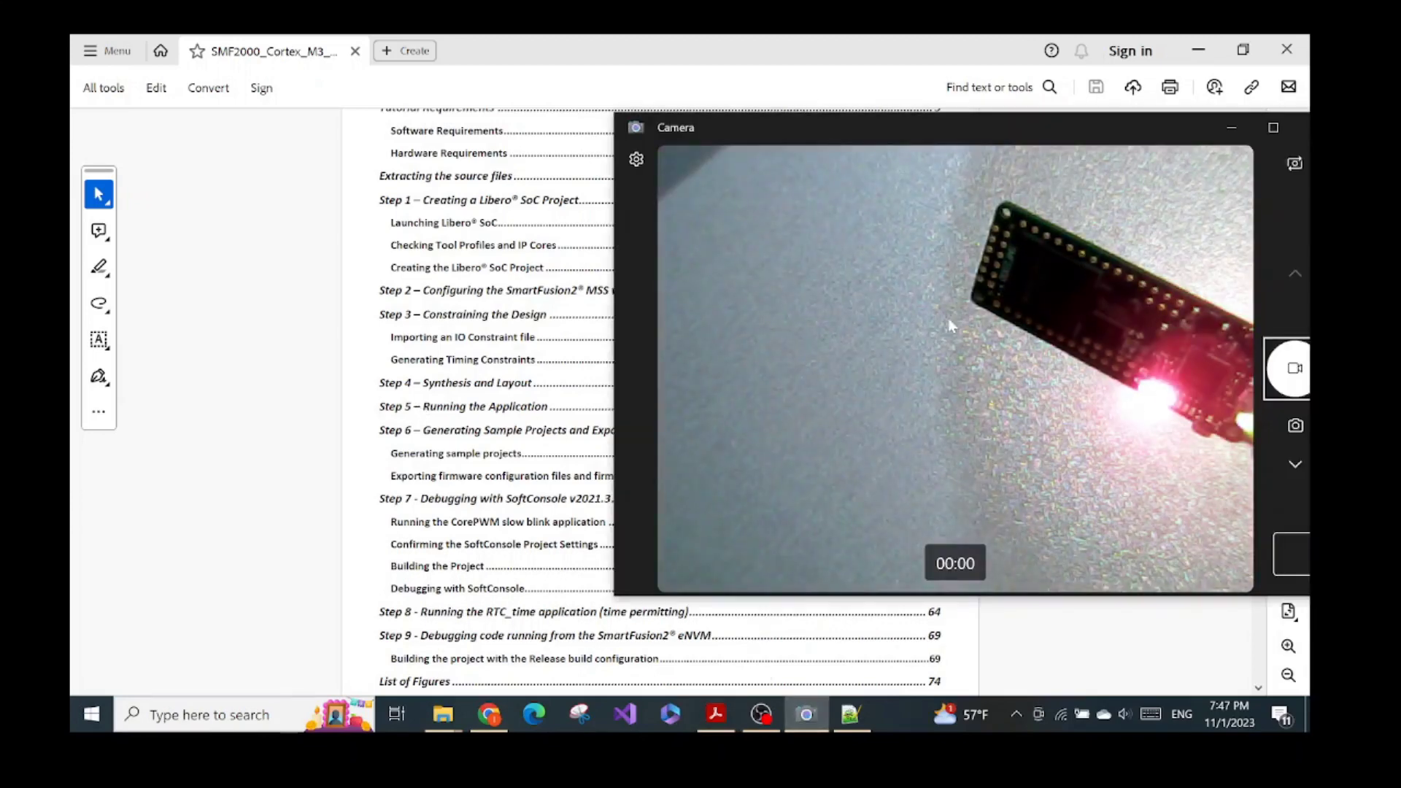
{"action": "left_click_drag", "start_coordinate": [948, 139], "coordinate": [781, 139]}
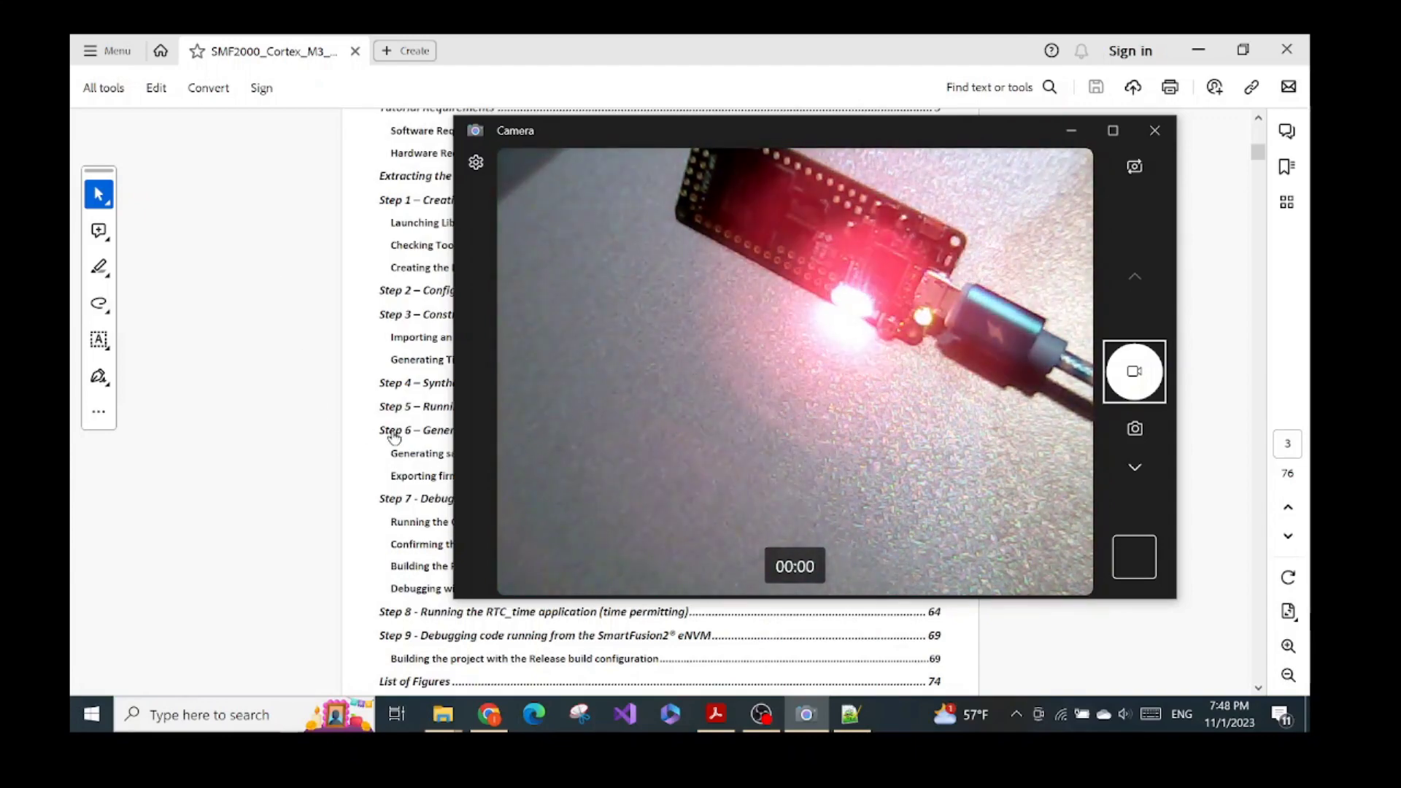
{"action": "left_click", "coordinate": [391, 430]}
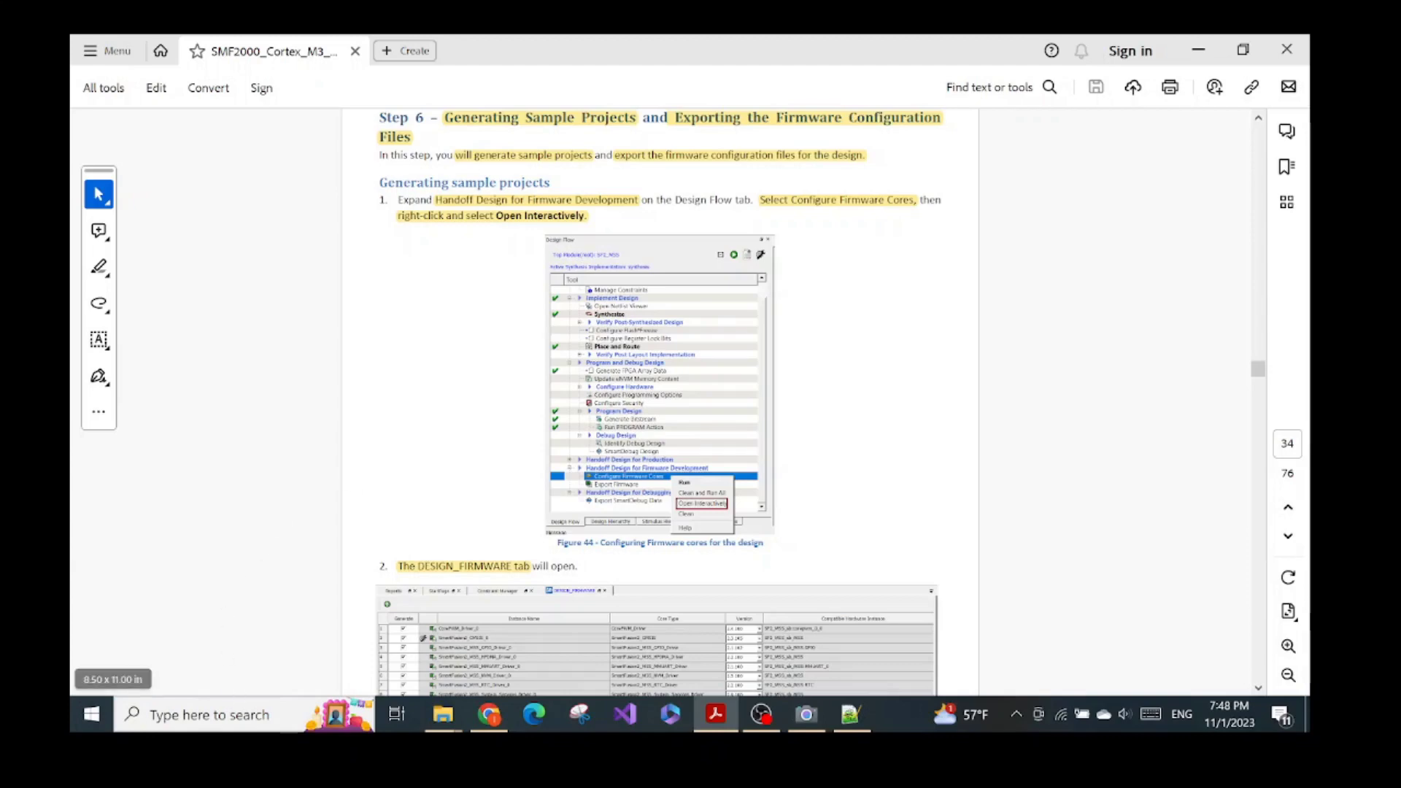
Step: Launch Libero SoC and decline its software update check
{"action": "left_click", "coordinate": [208, 715]}
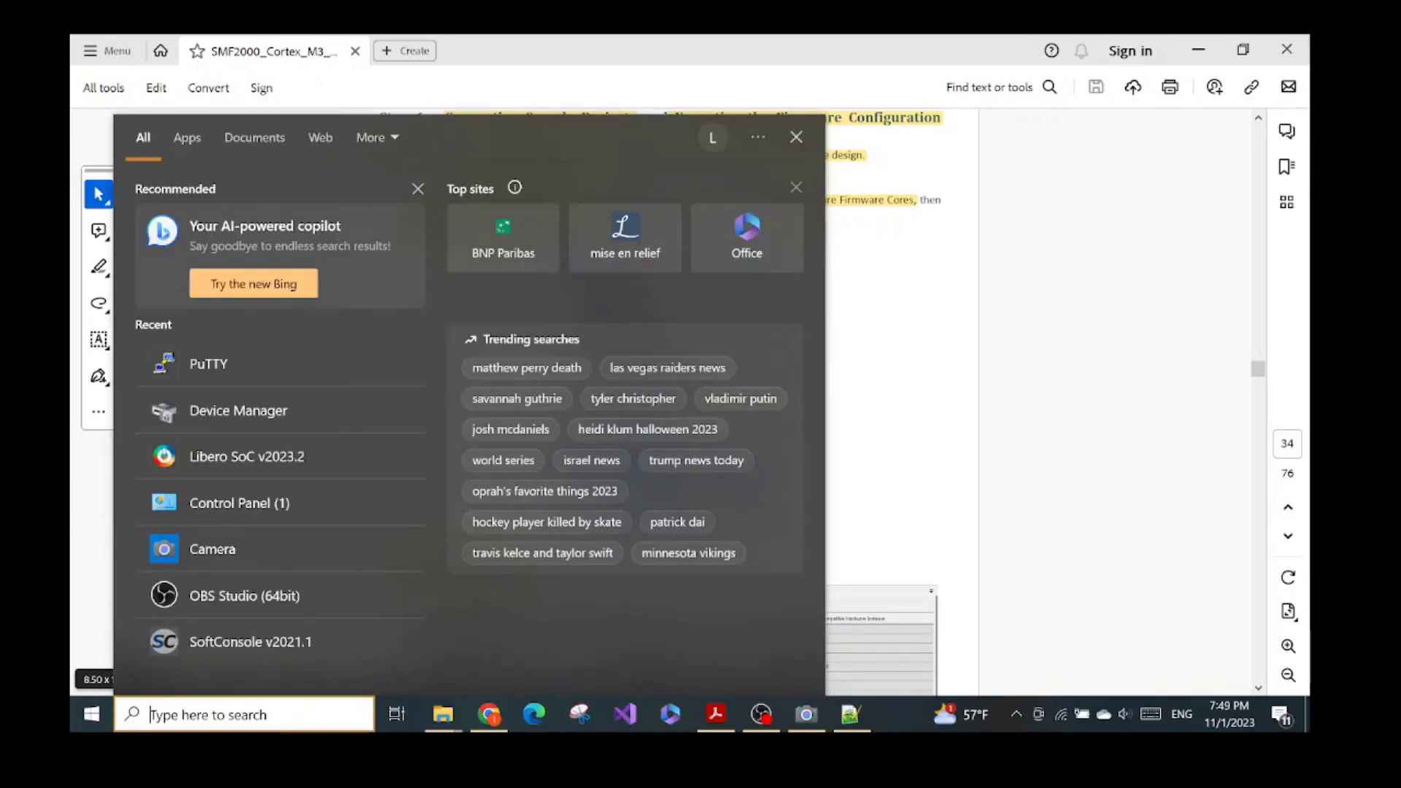
{"action": "type", "text": "liber"}
{"action": "key", "text": "Return"}
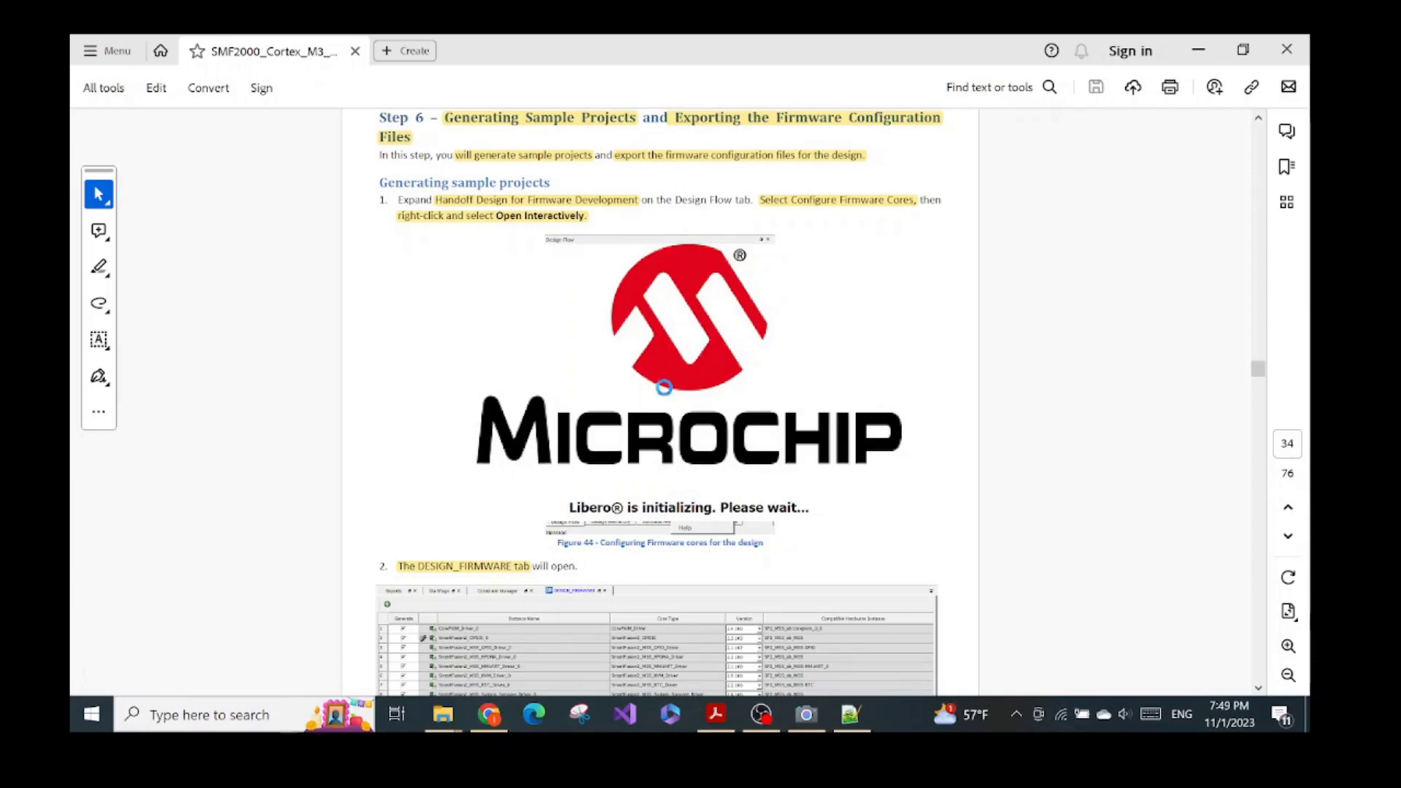
{"action": "left_click", "coordinate": [806, 714]}
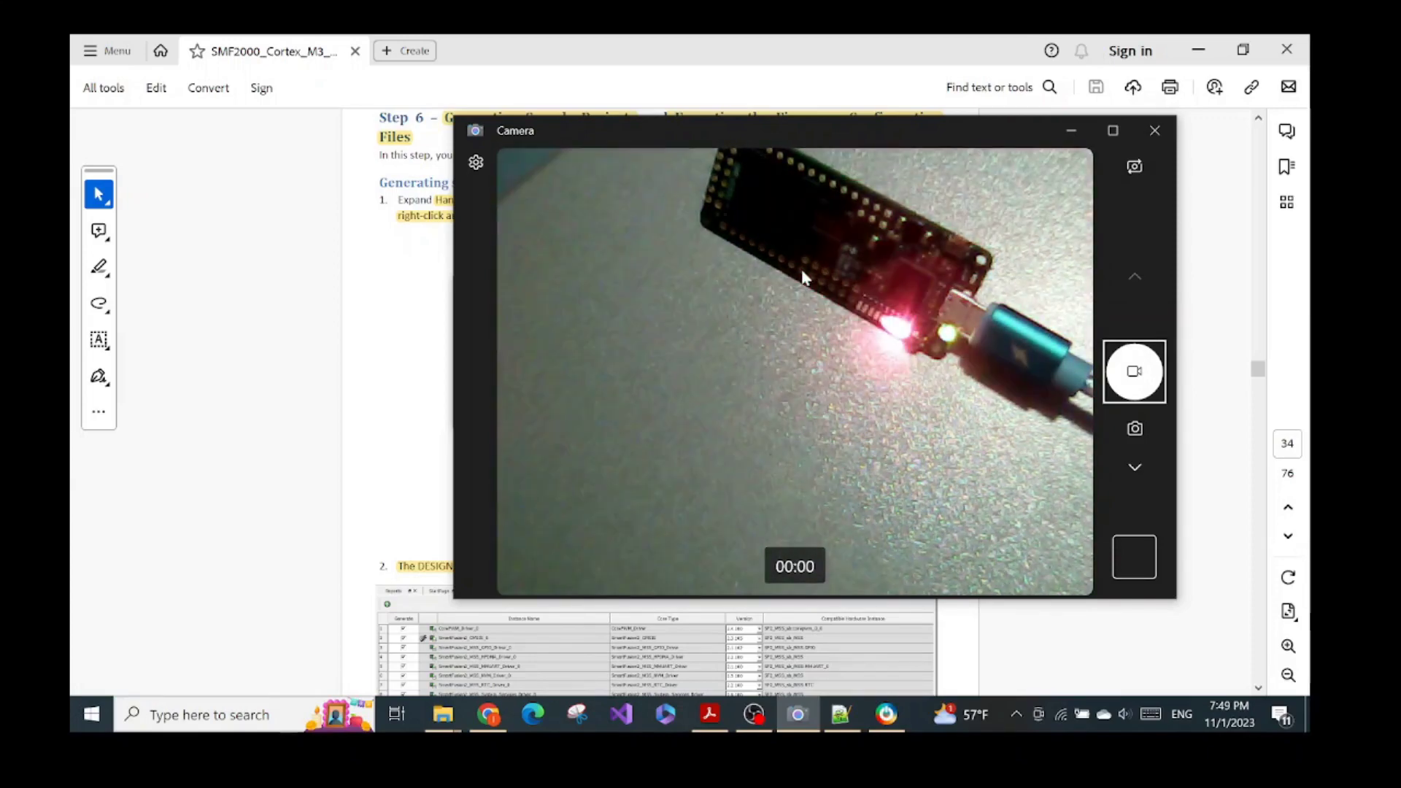
{"action": "left_click", "coordinate": [892, 724]}
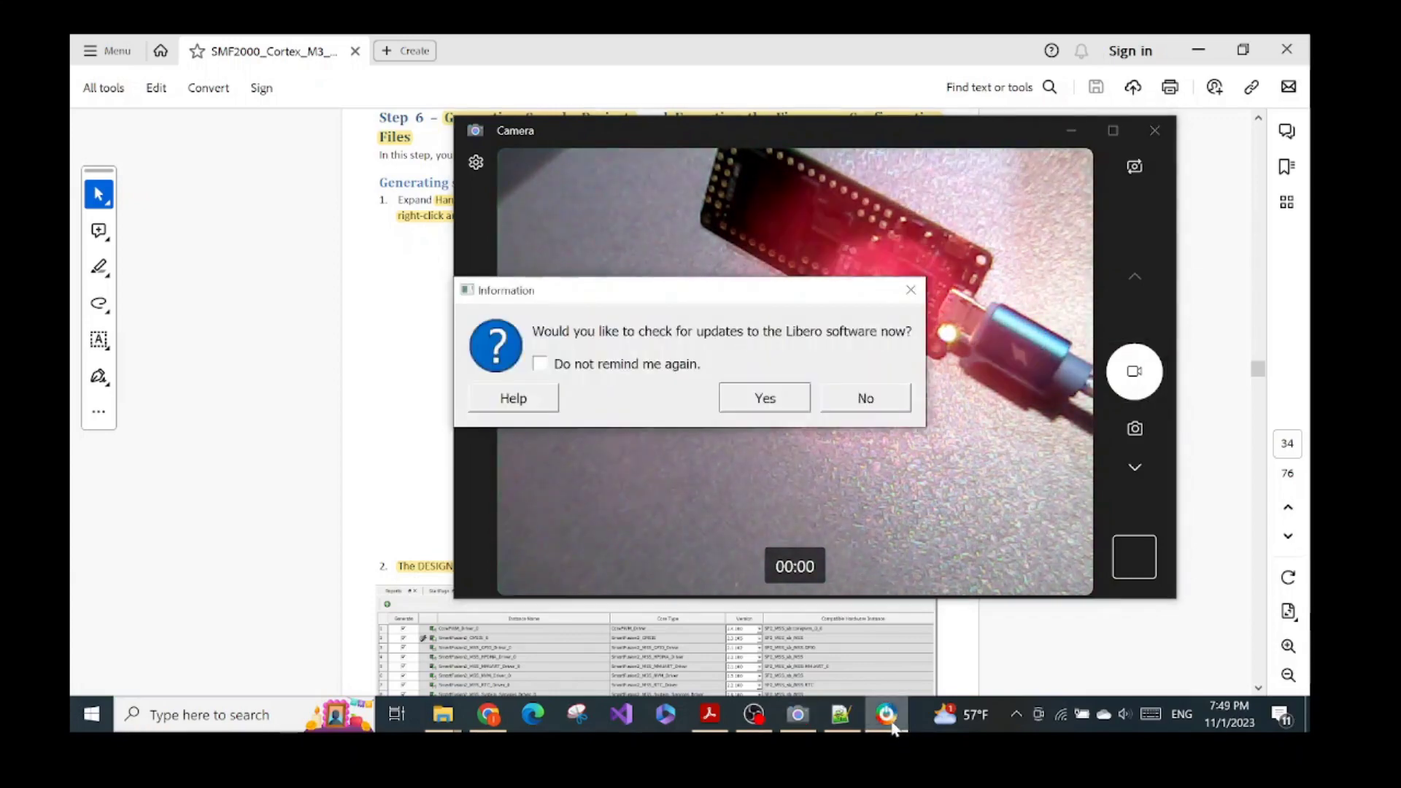
{"action": "left_click", "coordinate": [853, 398]}
Step: Open the project Trial1_Cortex_M3.prjx from UM_Soc_extra\Demo_Prjcts\Trial1_Cortex_M3 on the DATA (G:) drive
{"action": "left_click", "coordinate": [98, 69]}
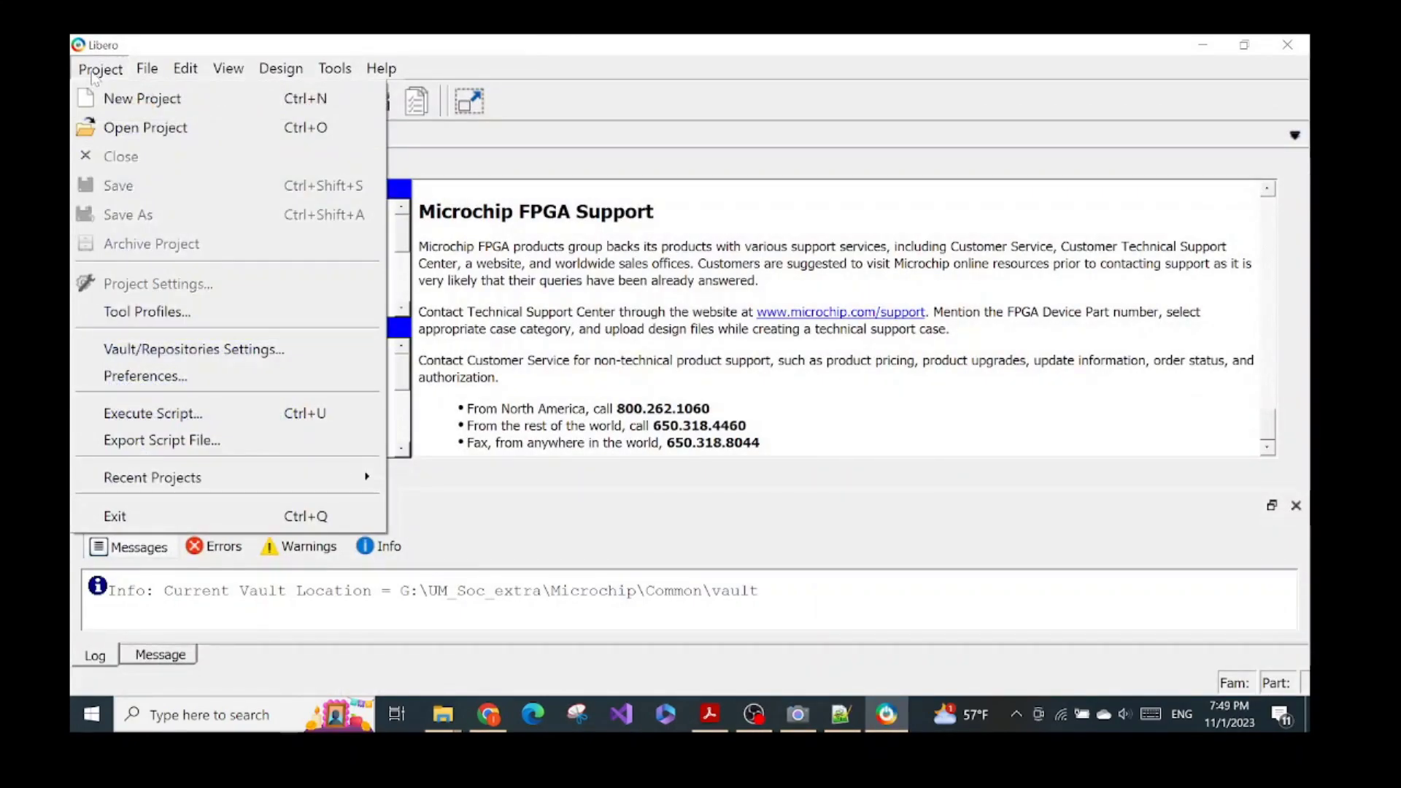
{"action": "left_click", "coordinate": [86, 128]}
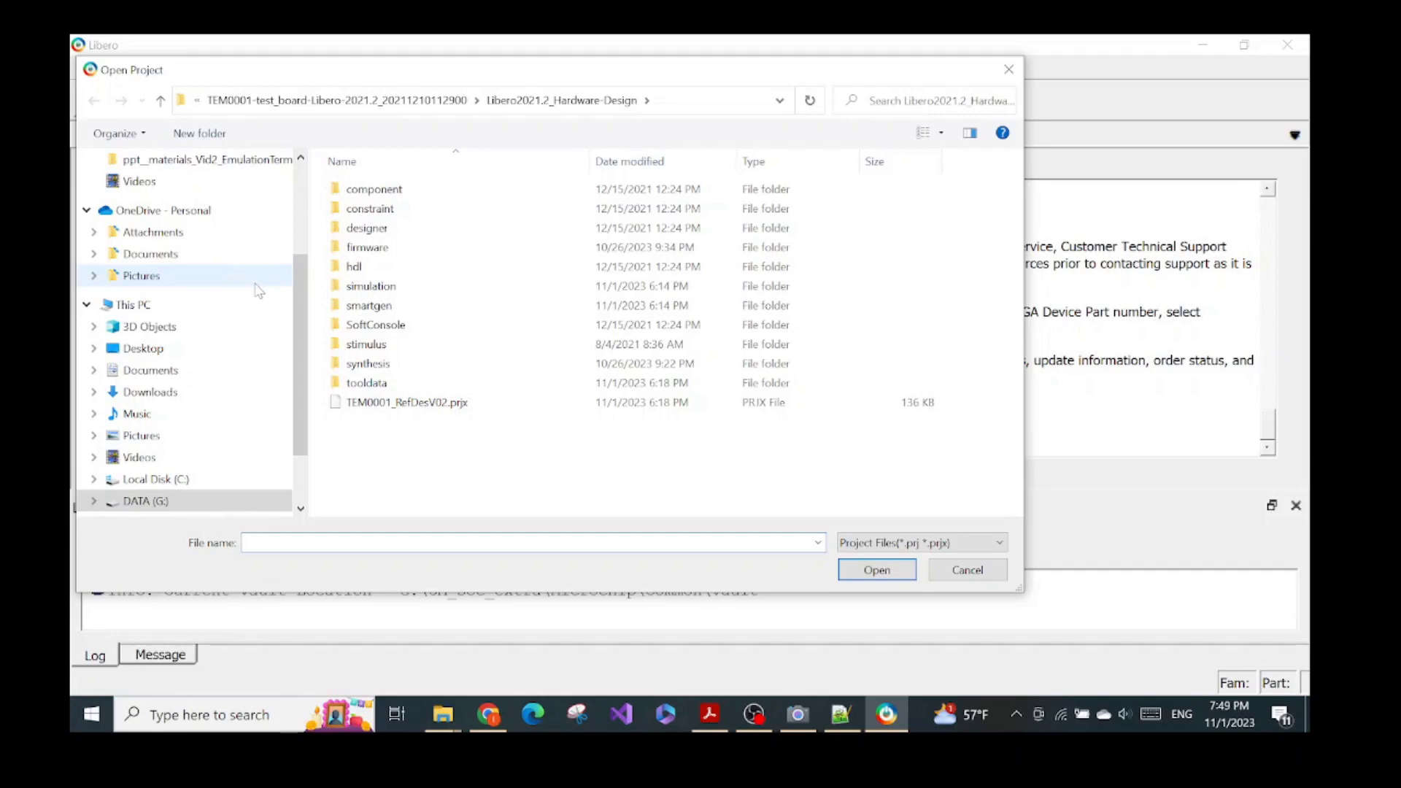
{"action": "left_click_drag", "start_coordinate": [302, 289], "coordinate": [299, 321]}
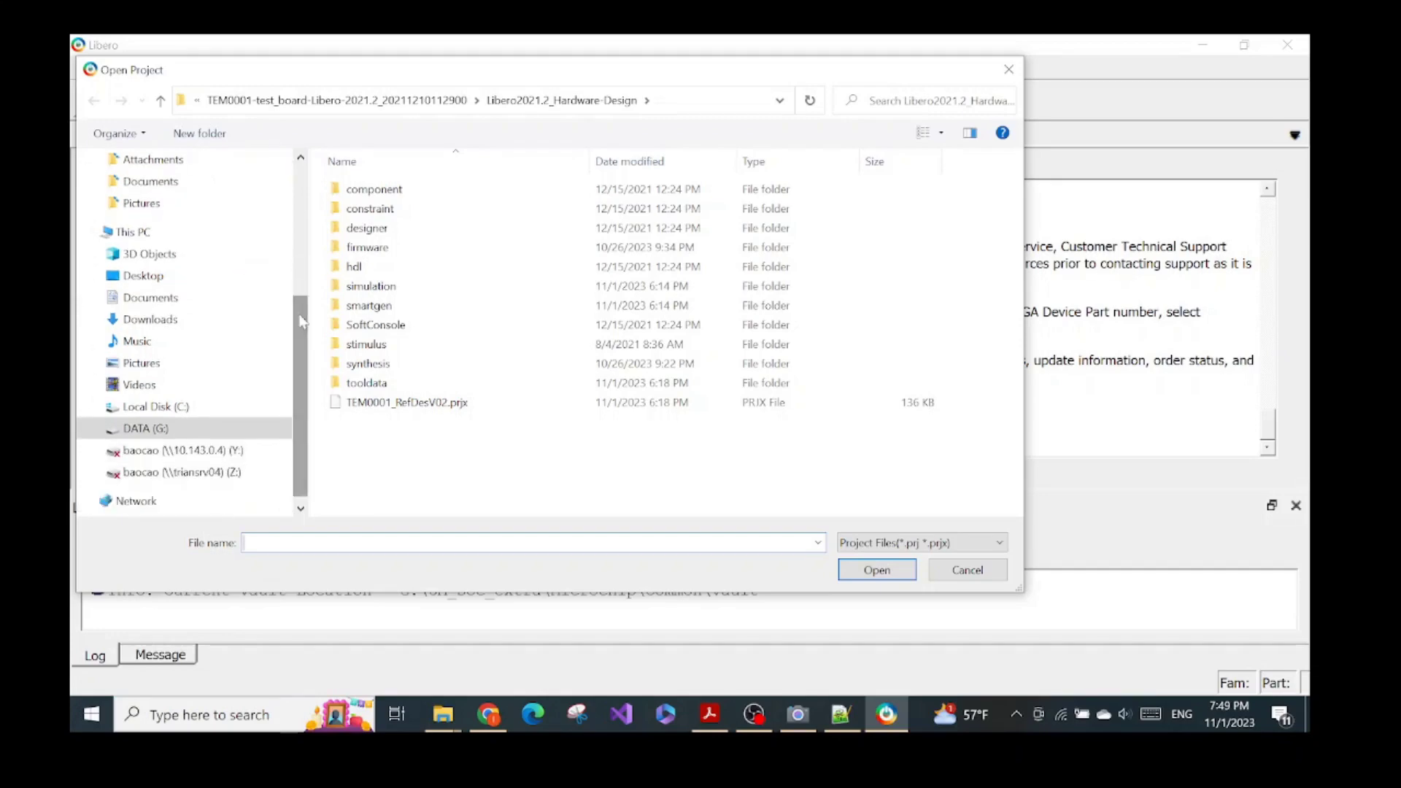
{"action": "left_click", "coordinate": [146, 428]}
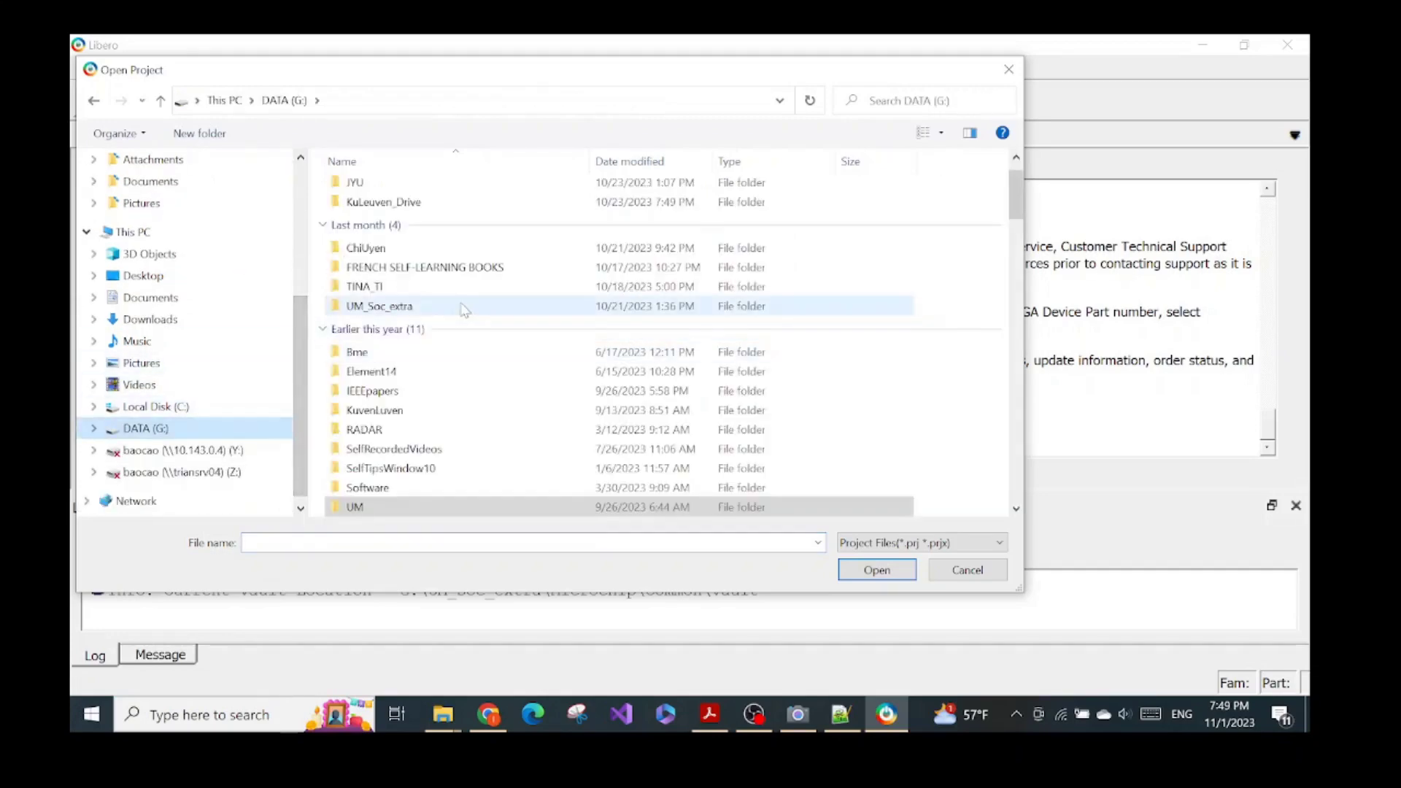
{"action": "double_click", "coordinate": [460, 307]}
{"action": "double_click", "coordinate": [421, 203]}
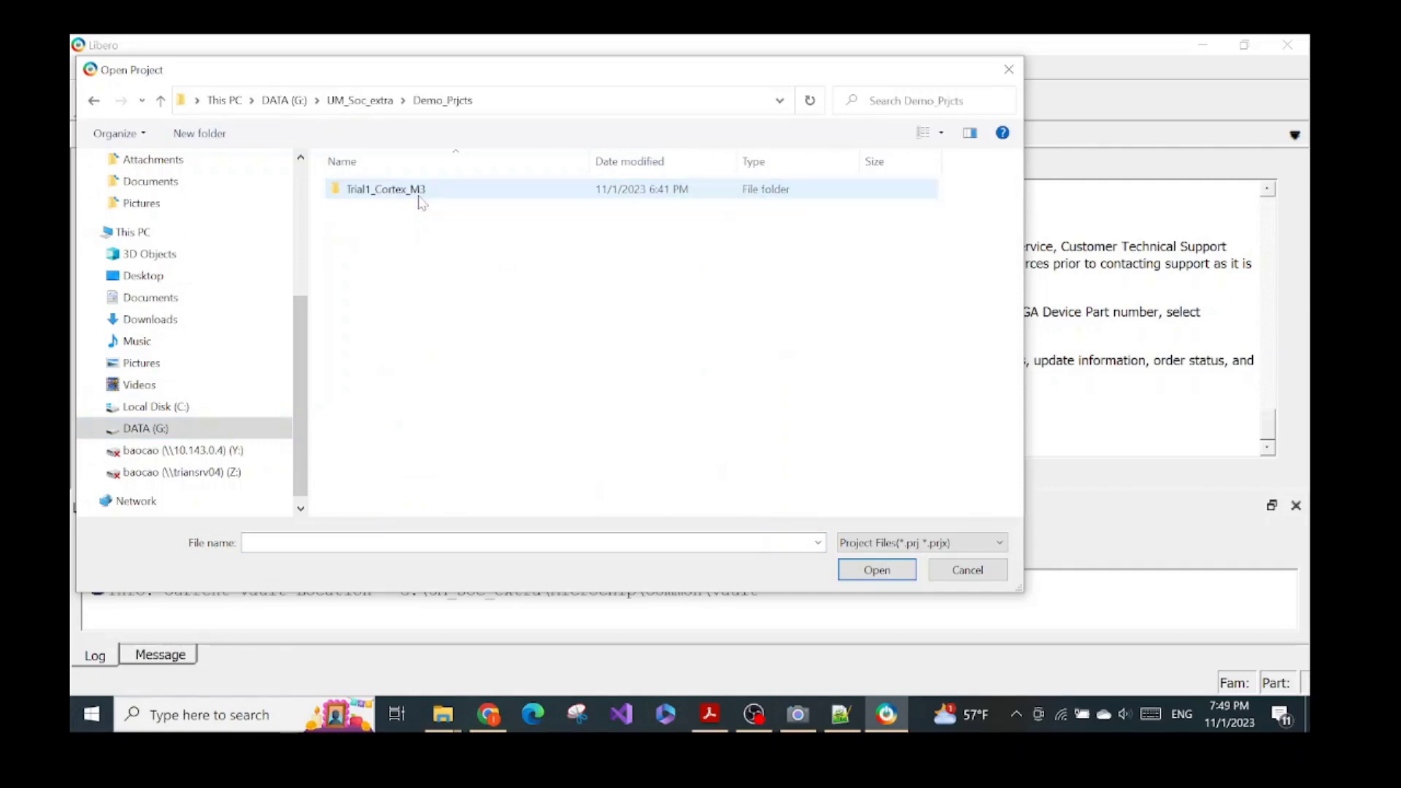
{"action": "double_click", "coordinate": [394, 191]}
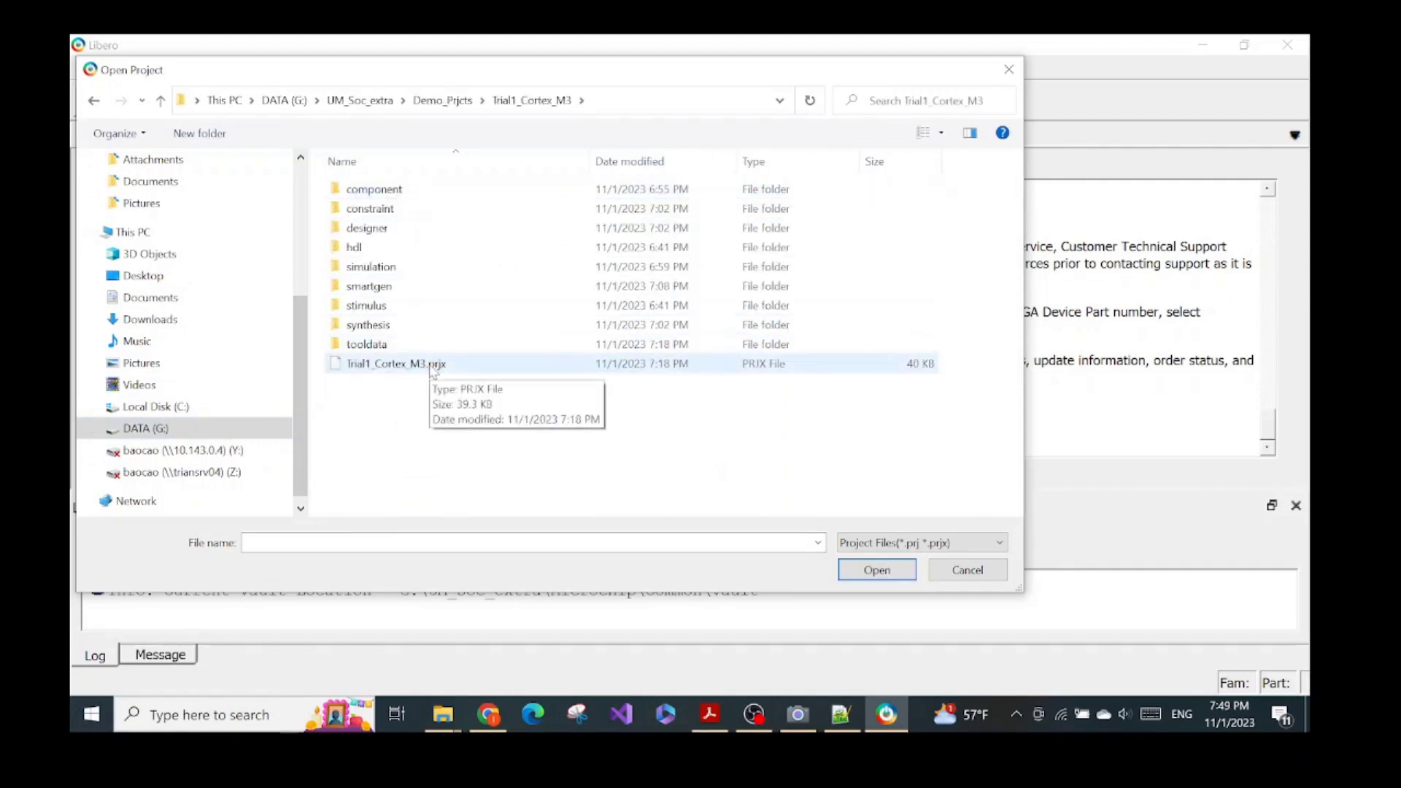
{"action": "double_click", "coordinate": [409, 363]}
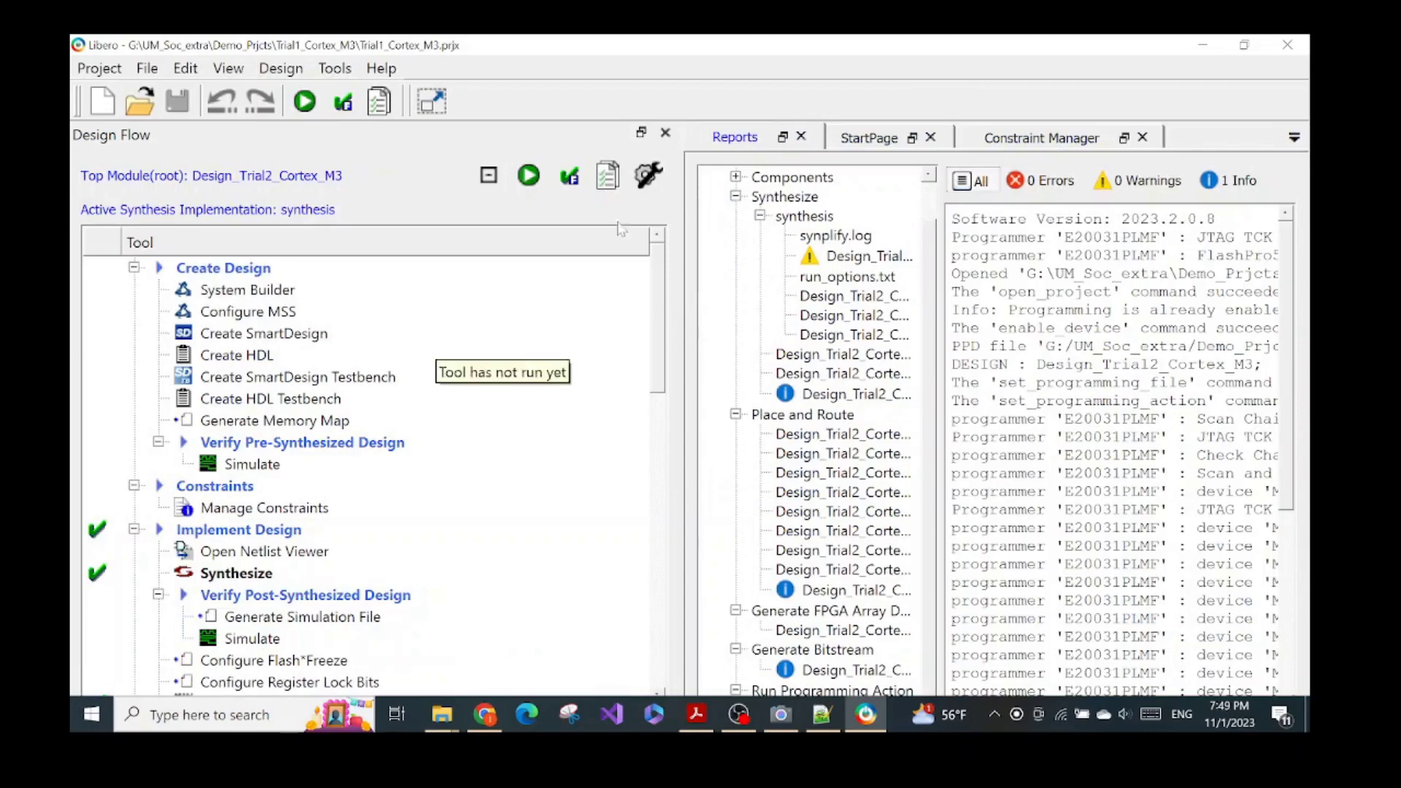
Step: Locate the Handoff Design for Firmware Development section in the design flow, checking it against the lab guide's figure
{"action": "double_click", "coordinate": [776, 56]}
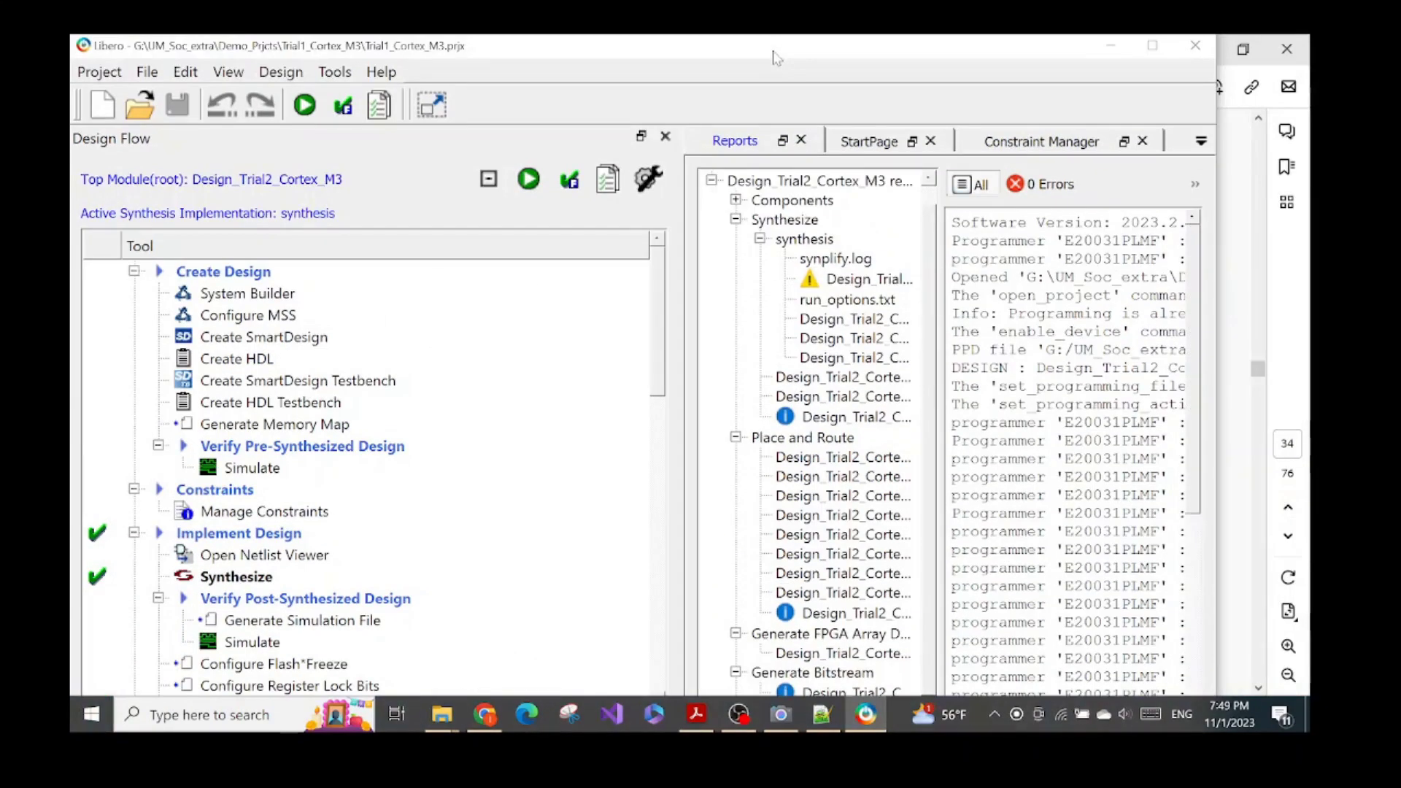
{"action": "double_click", "coordinate": [776, 58]}
{"action": "scroll", "coordinate": [403, 394], "scroll_direction": "down", "scroll_amount": 5}
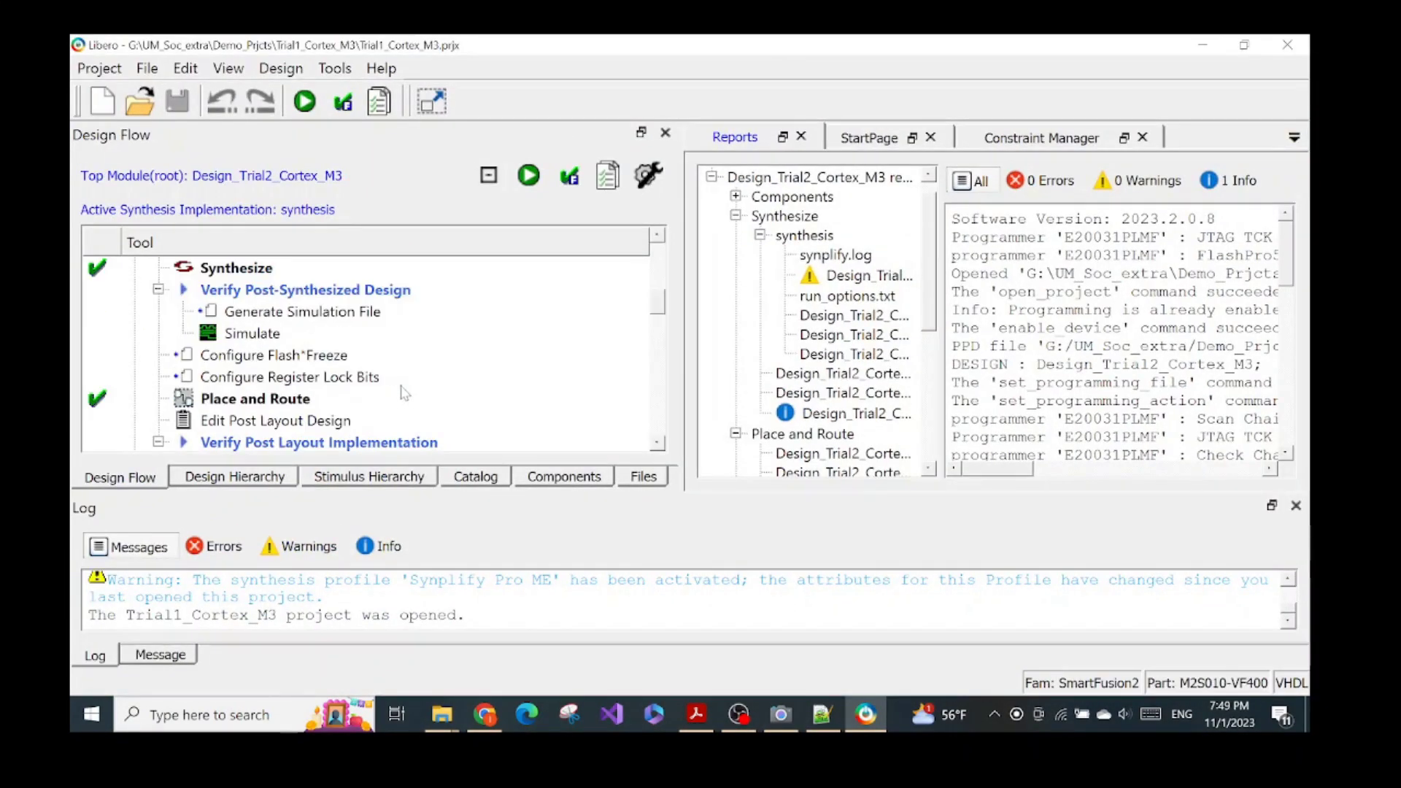
{"action": "scroll", "coordinate": [404, 394], "scroll_direction": "down", "scroll_amount": 7}
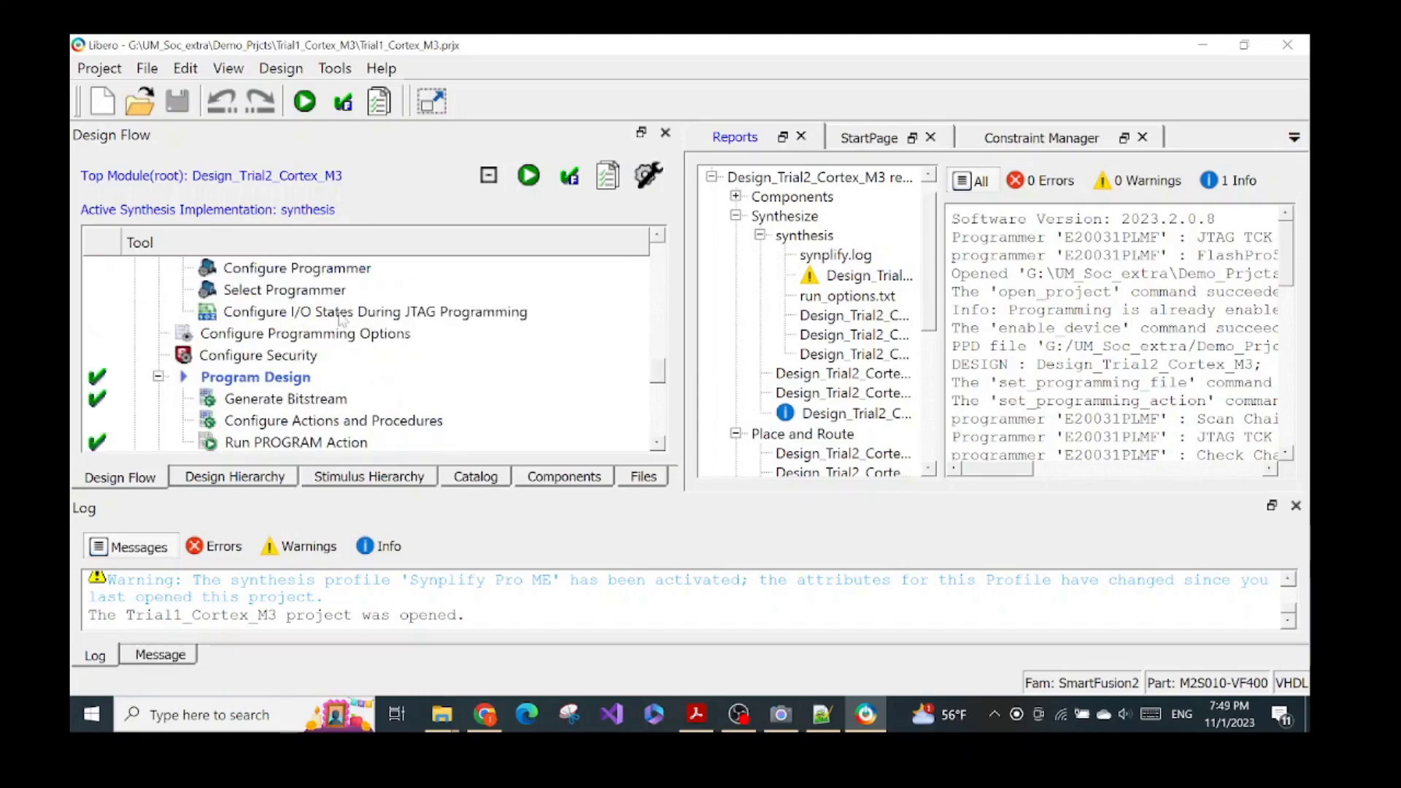
{"action": "scroll", "coordinate": [358, 328], "scroll_direction": "down", "scroll_amount": 3}
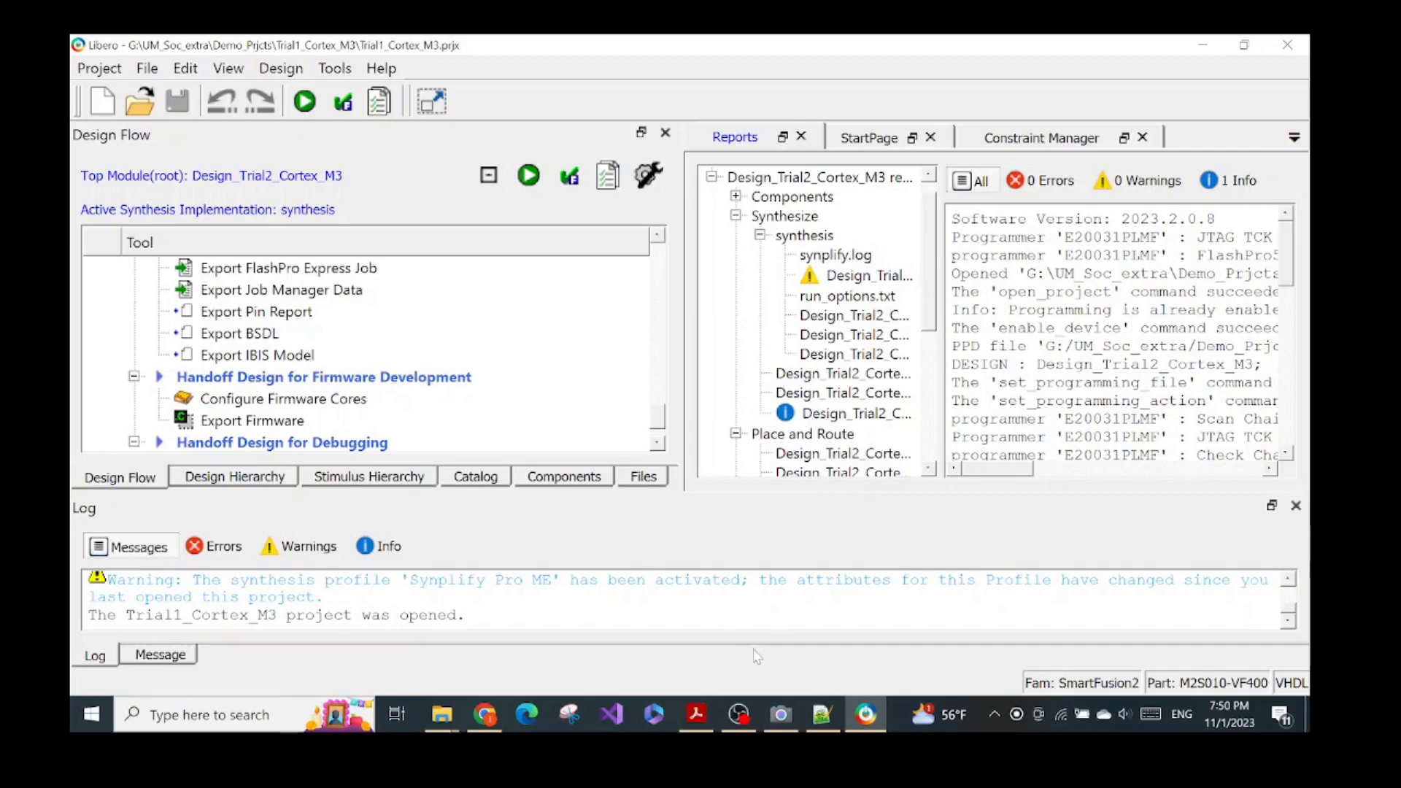
{"action": "left_click", "coordinate": [713, 709]}
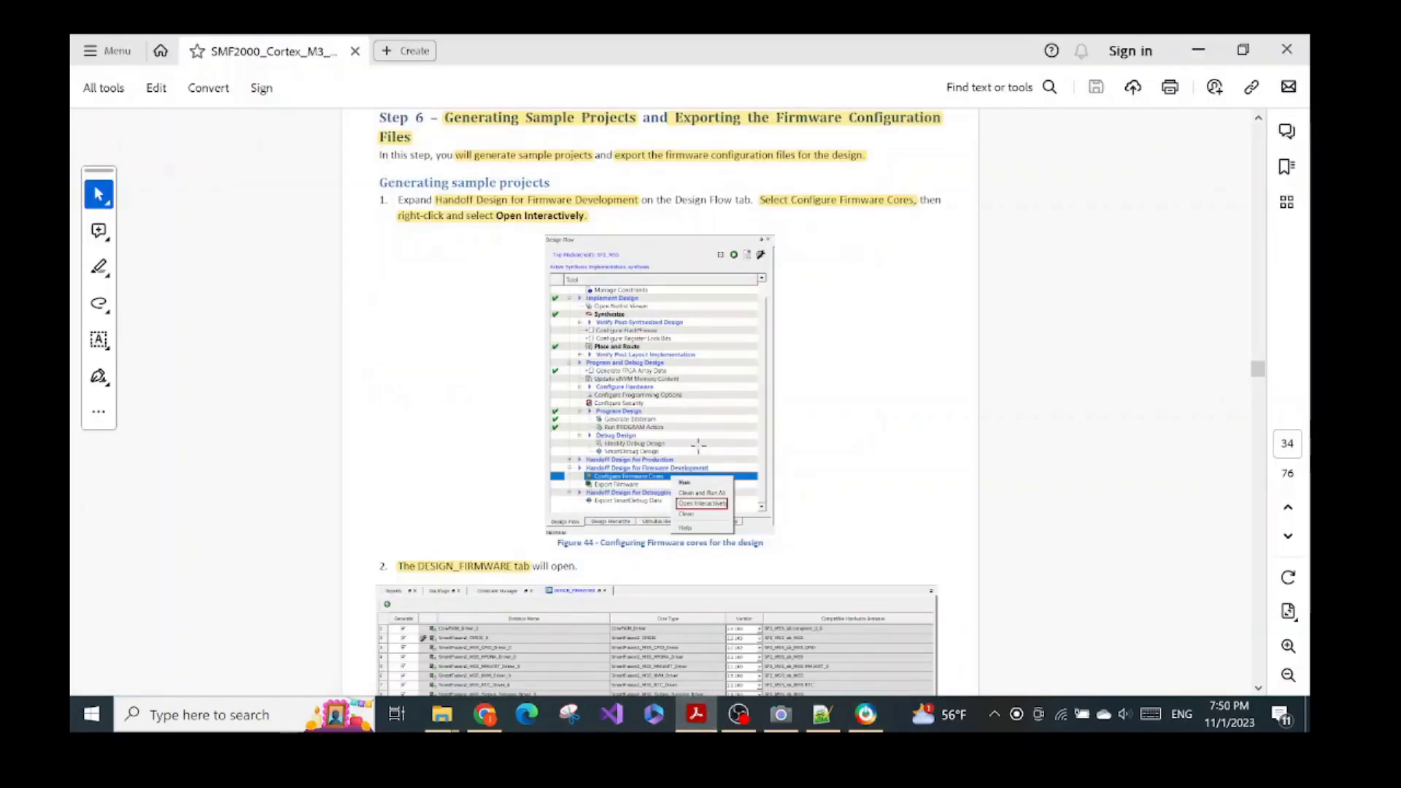
{"action": "left_click", "coordinate": [865, 713]}
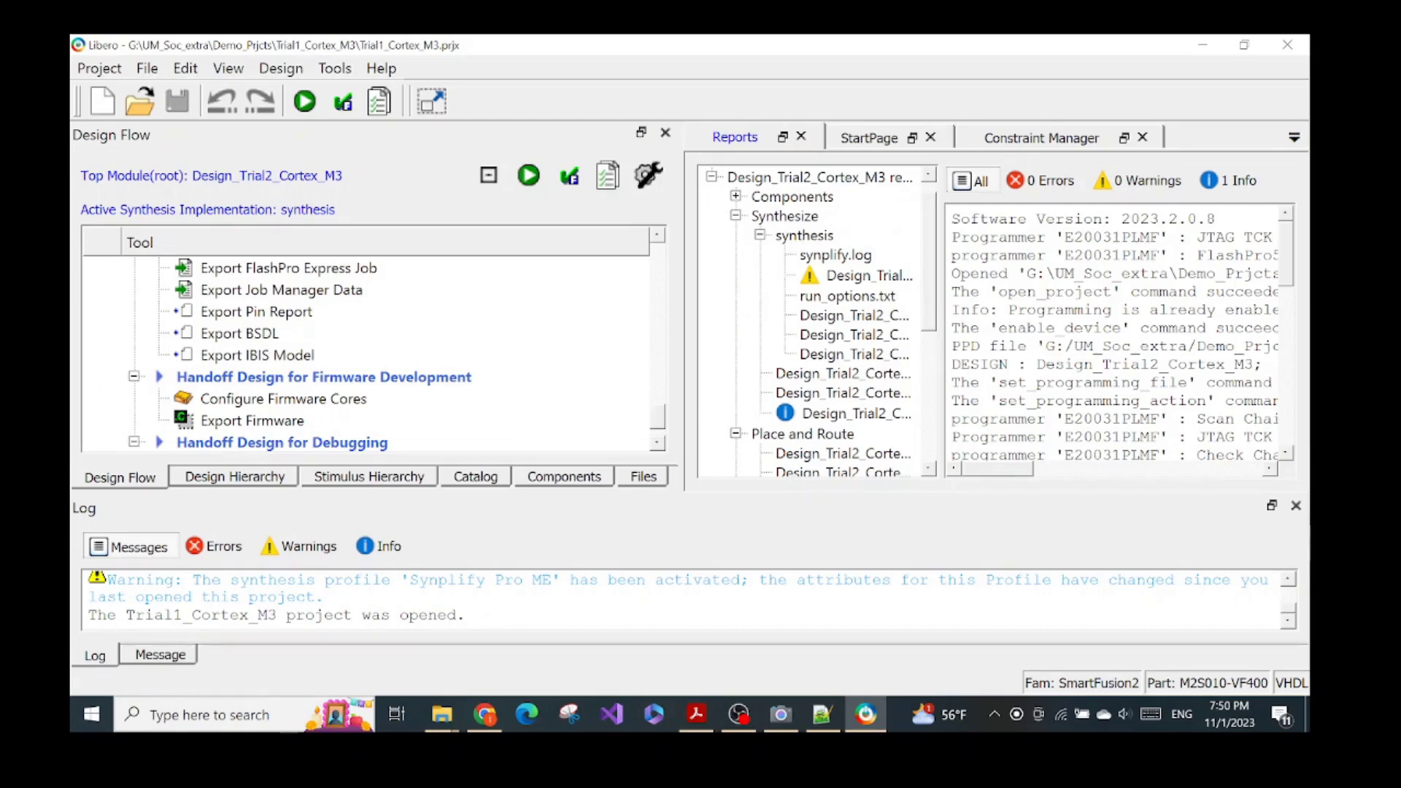
{"action": "scroll", "coordinate": [345, 364], "scroll_direction": "down", "scroll_amount": 3}
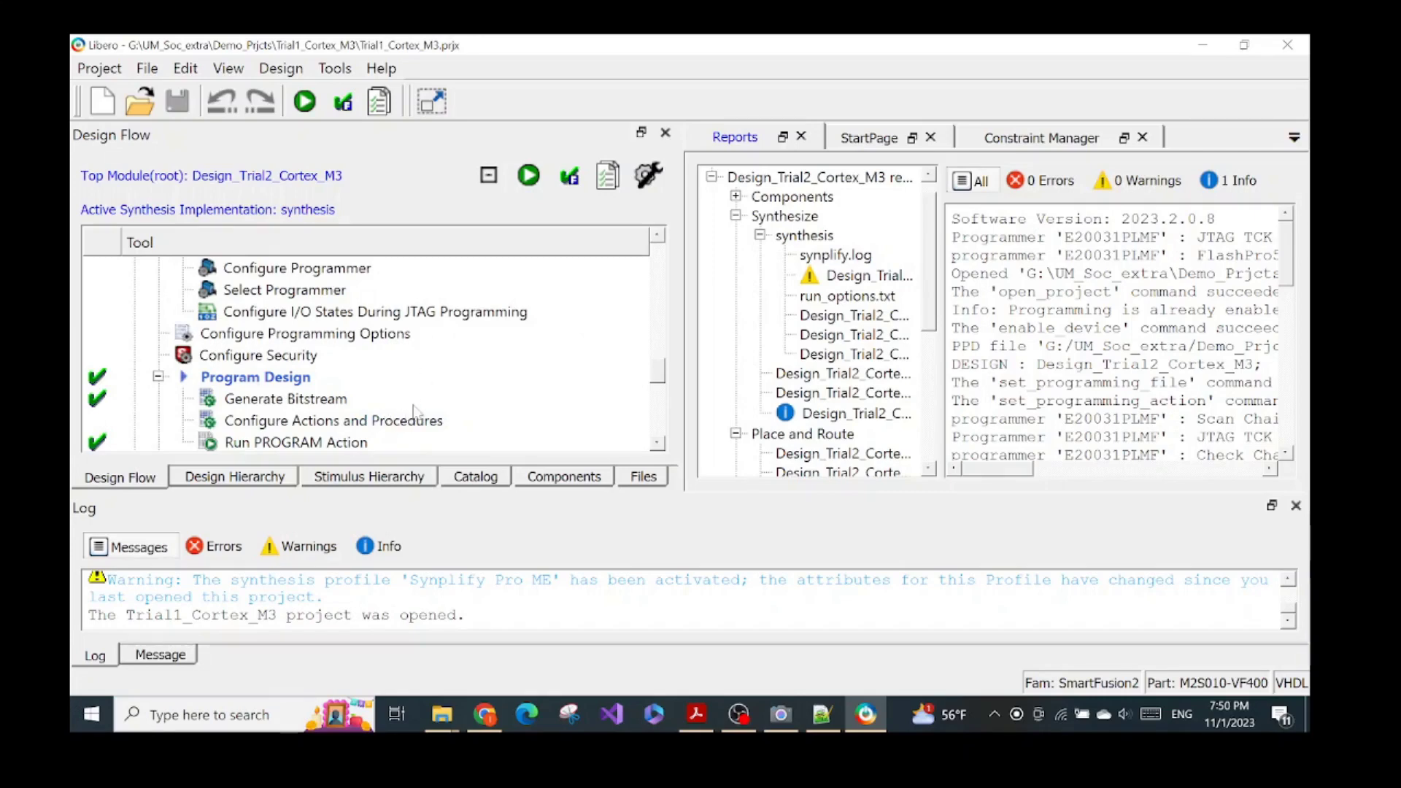
{"action": "scroll", "coordinate": [466, 393], "scroll_direction": "down", "scroll_amount": 2}
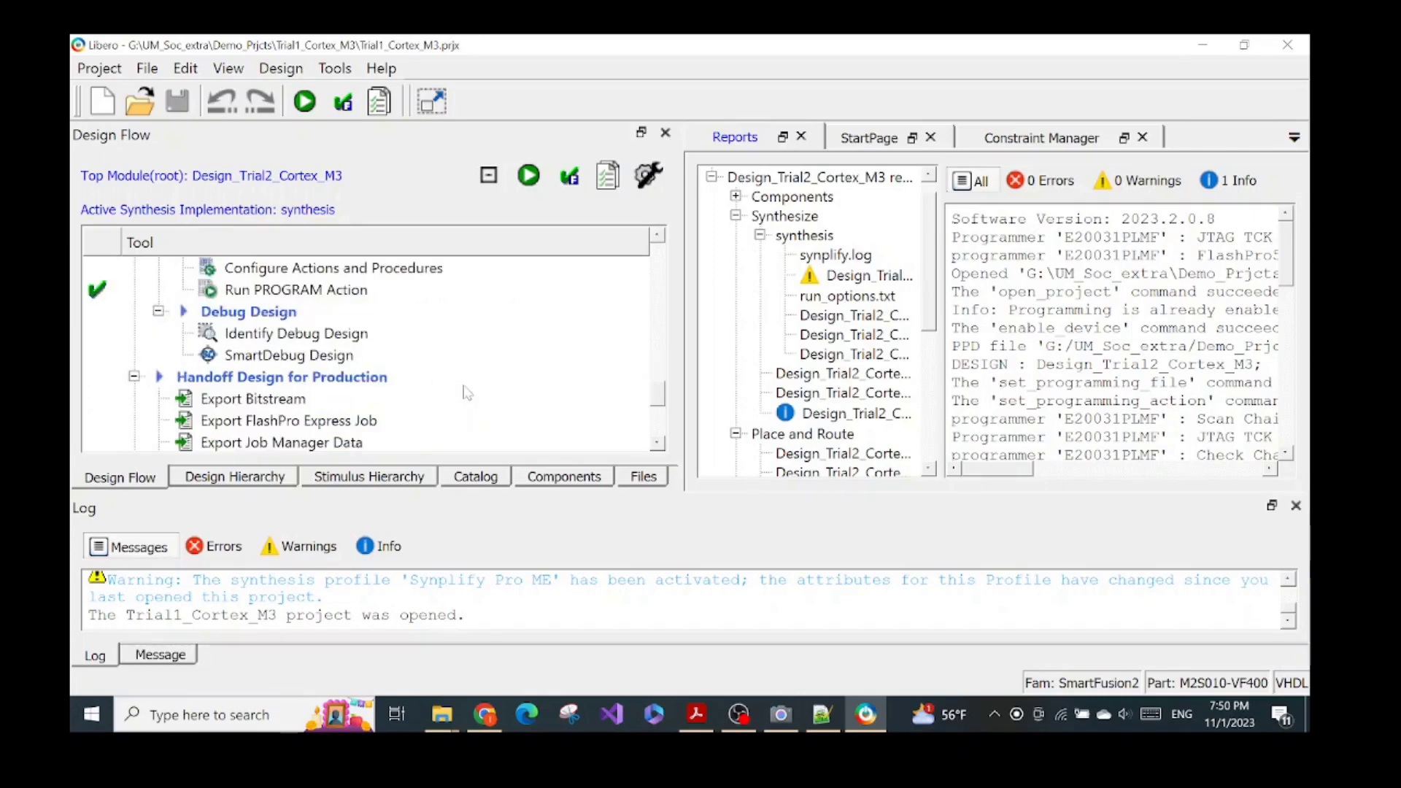
{"action": "scroll", "coordinate": [467, 393], "scroll_direction": "down", "scroll_amount": 2}
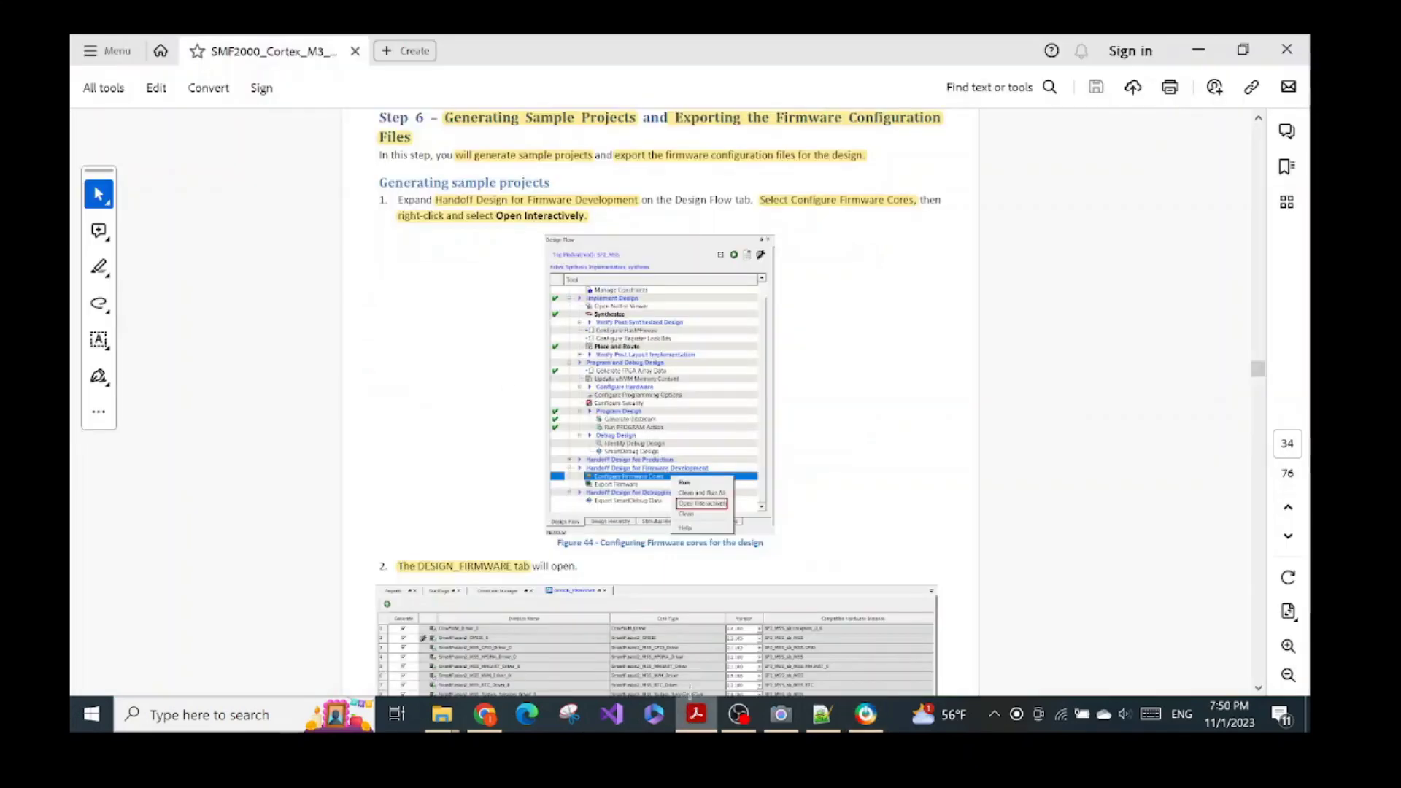
Step: Recheck the lab guide and open Configure Firmware Cores interactively in the Libero design flow
{"action": "left_click", "coordinate": [695, 715]}
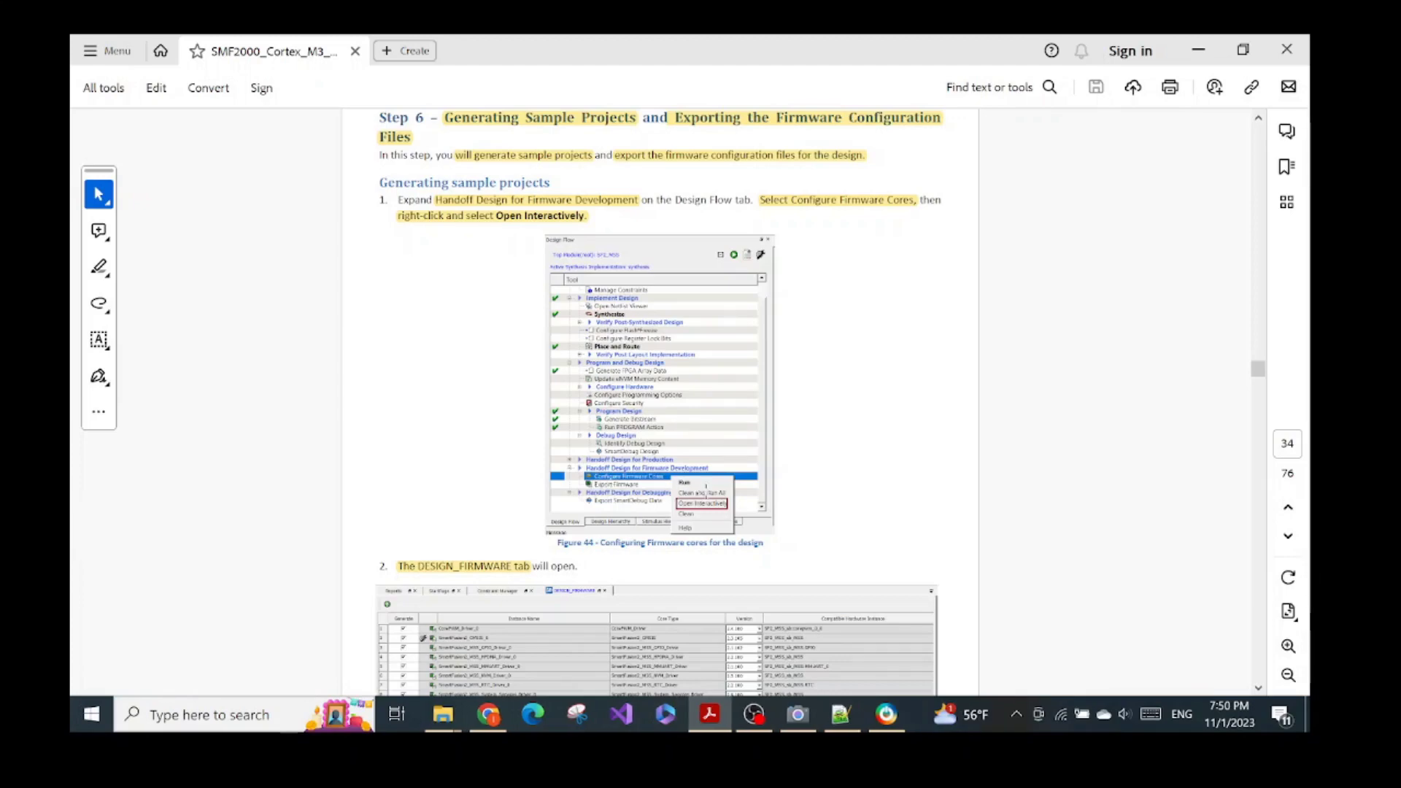
{"action": "left_click", "coordinate": [886, 714]}
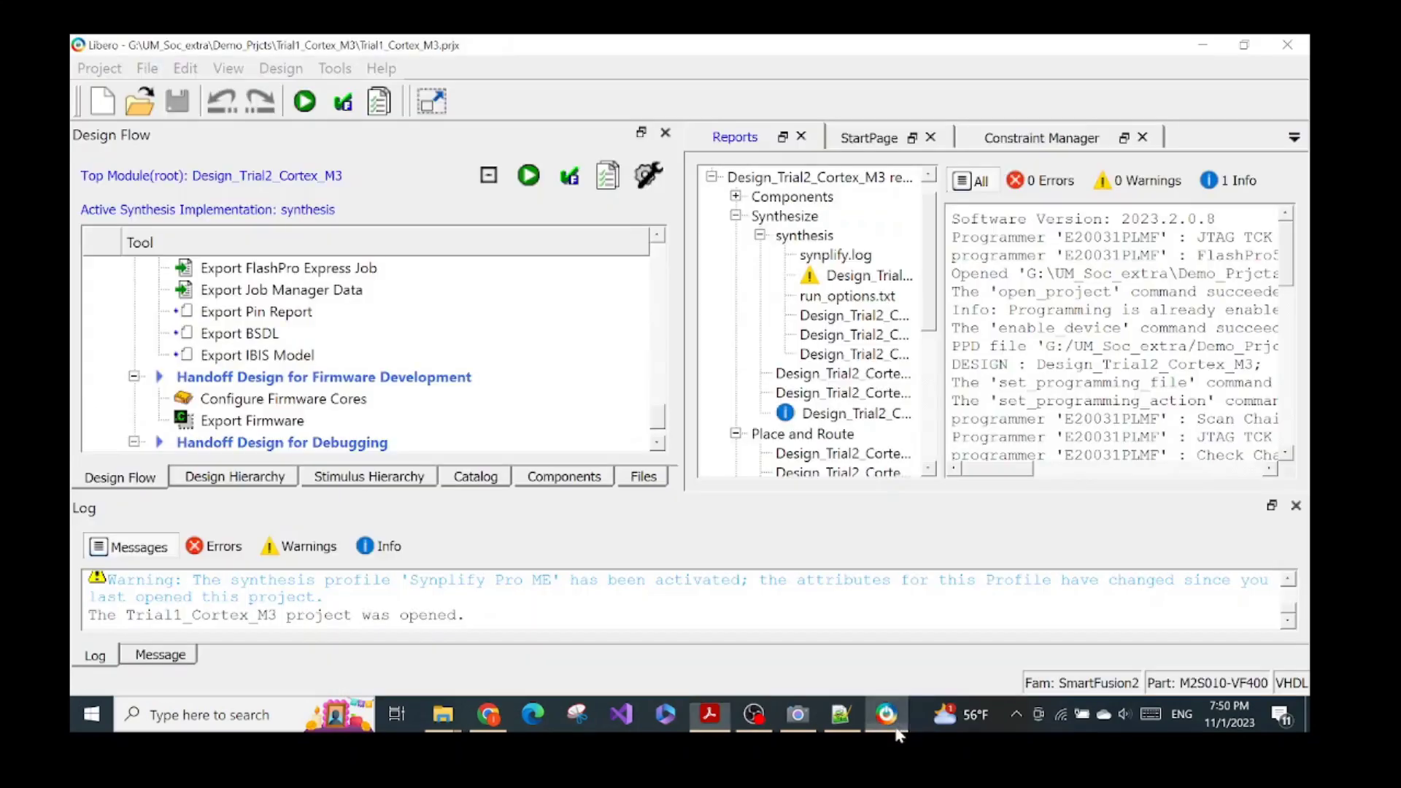
{"action": "right_click", "coordinate": [339, 398]}
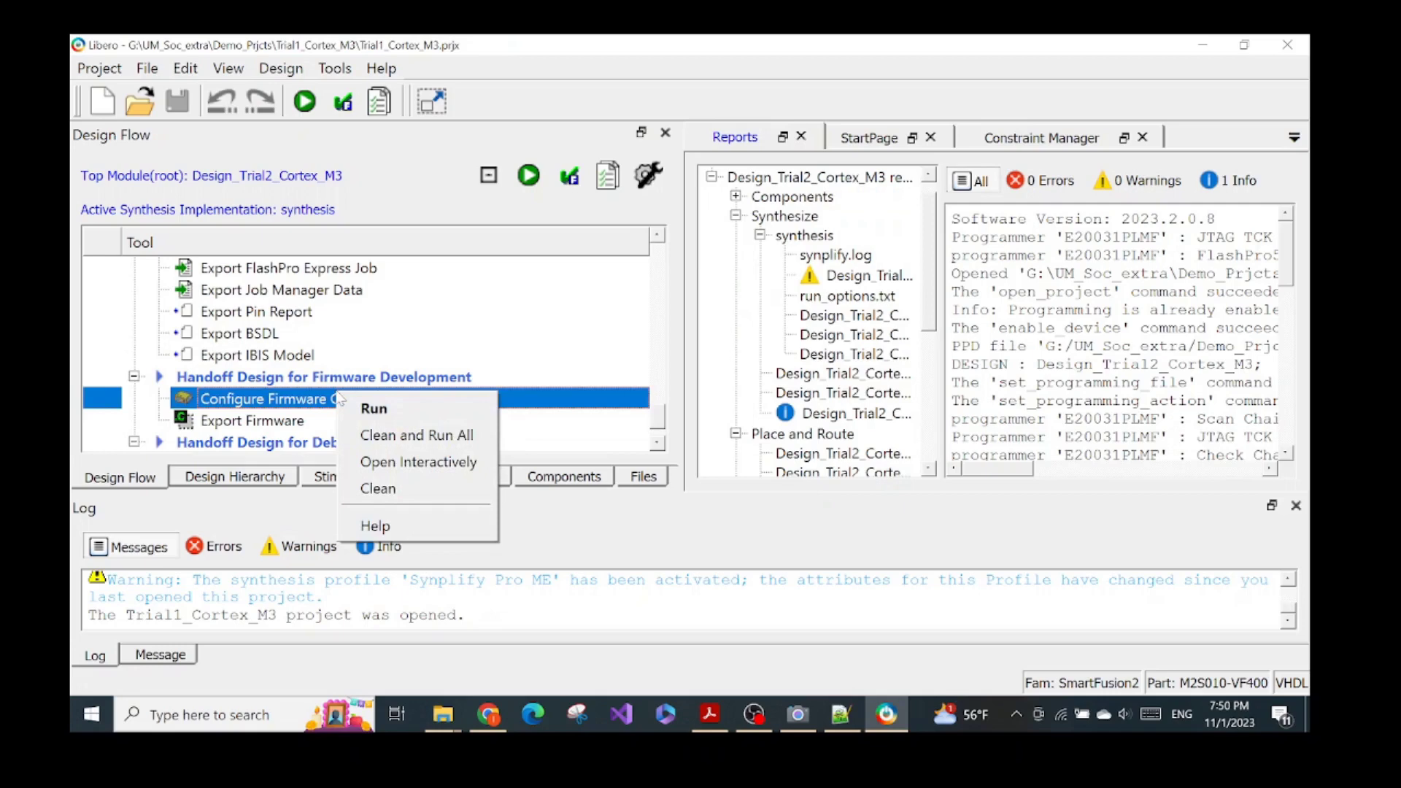
{"action": "left_click", "coordinate": [460, 462]}
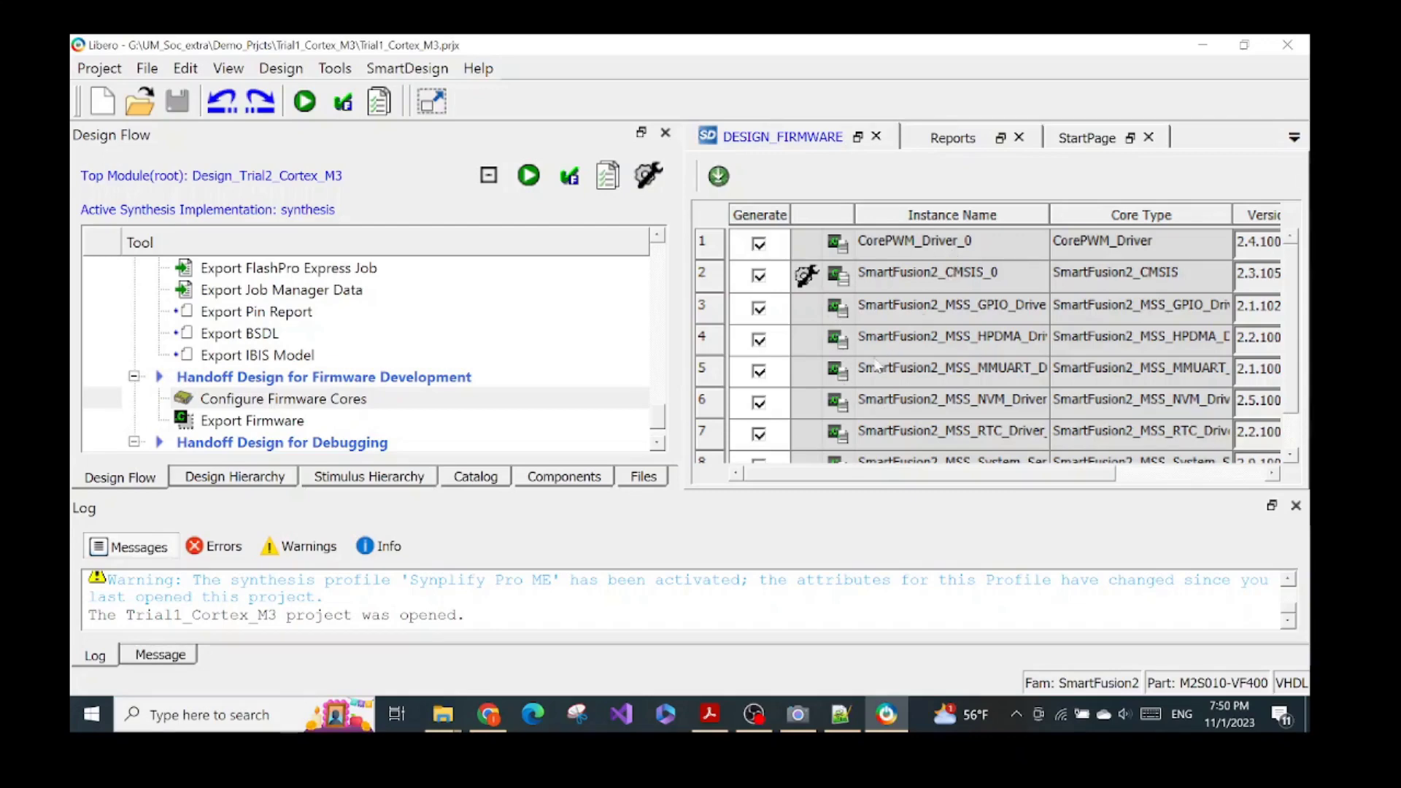
Step: Select the CorePWM_Driver_0 row and read the lab guide's instructions on firmware cores and generating the CorePWM sample project
{"action": "left_click", "coordinate": [897, 248]}
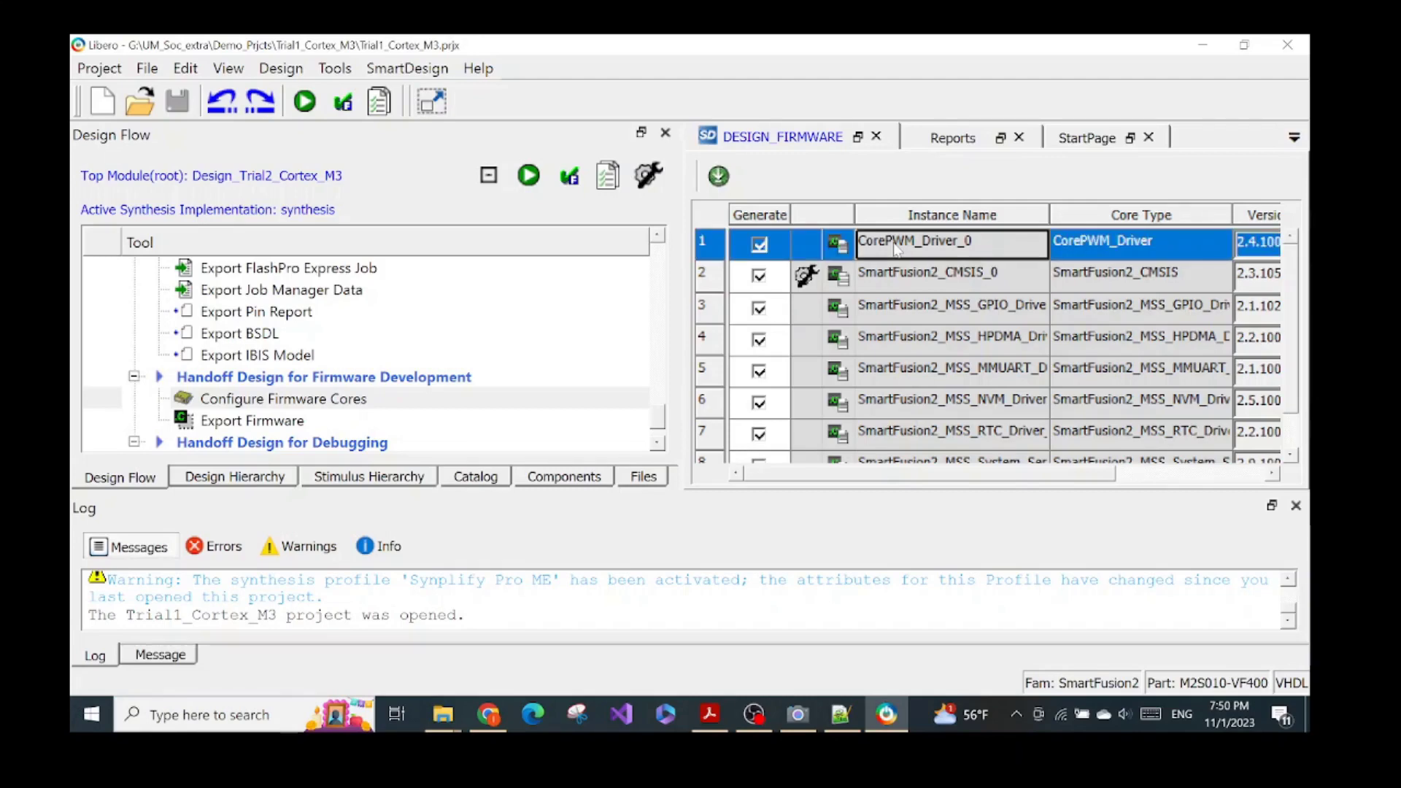
{"action": "left_click", "coordinate": [709, 714]}
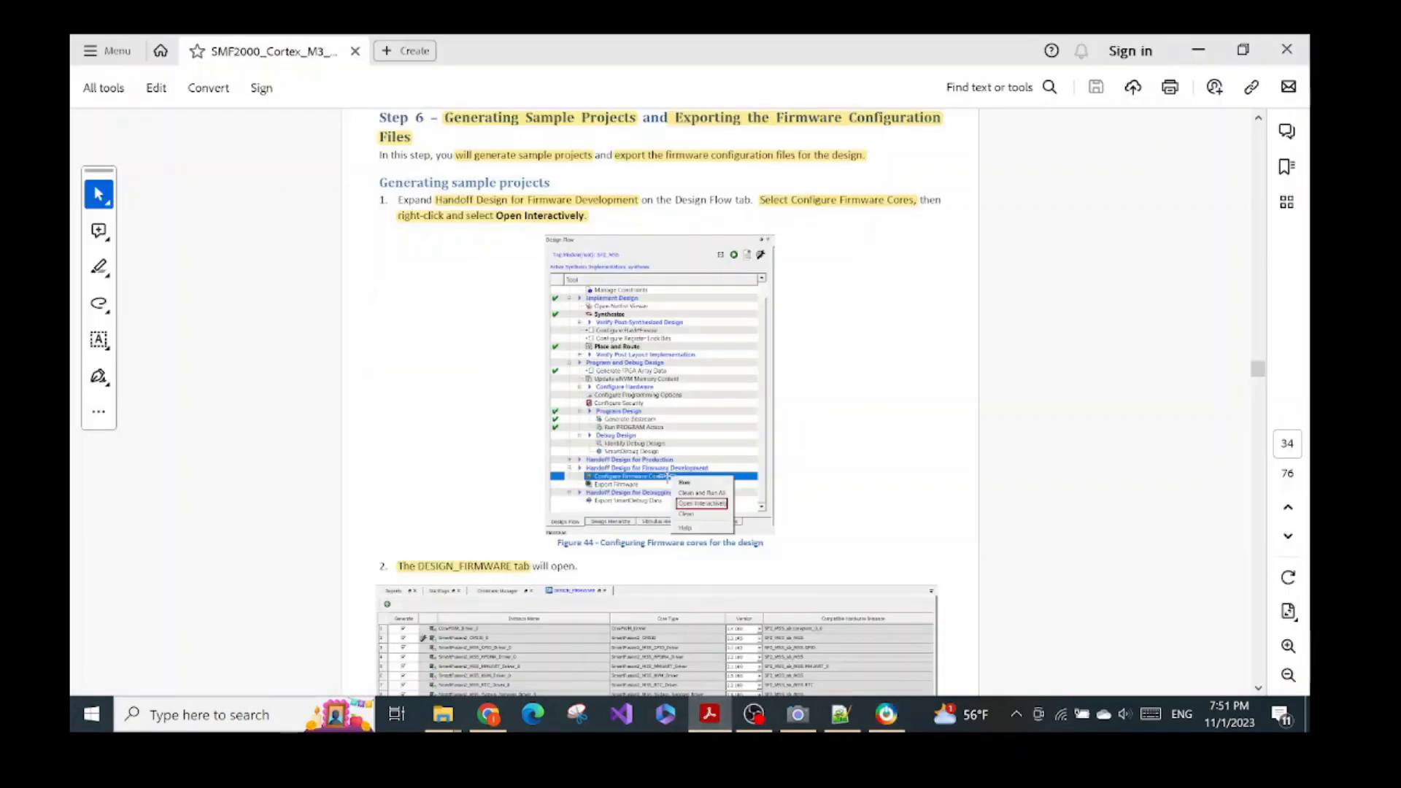
{"action": "scroll", "coordinate": [657, 437], "scroll_direction": "down", "scroll_amount": 20}
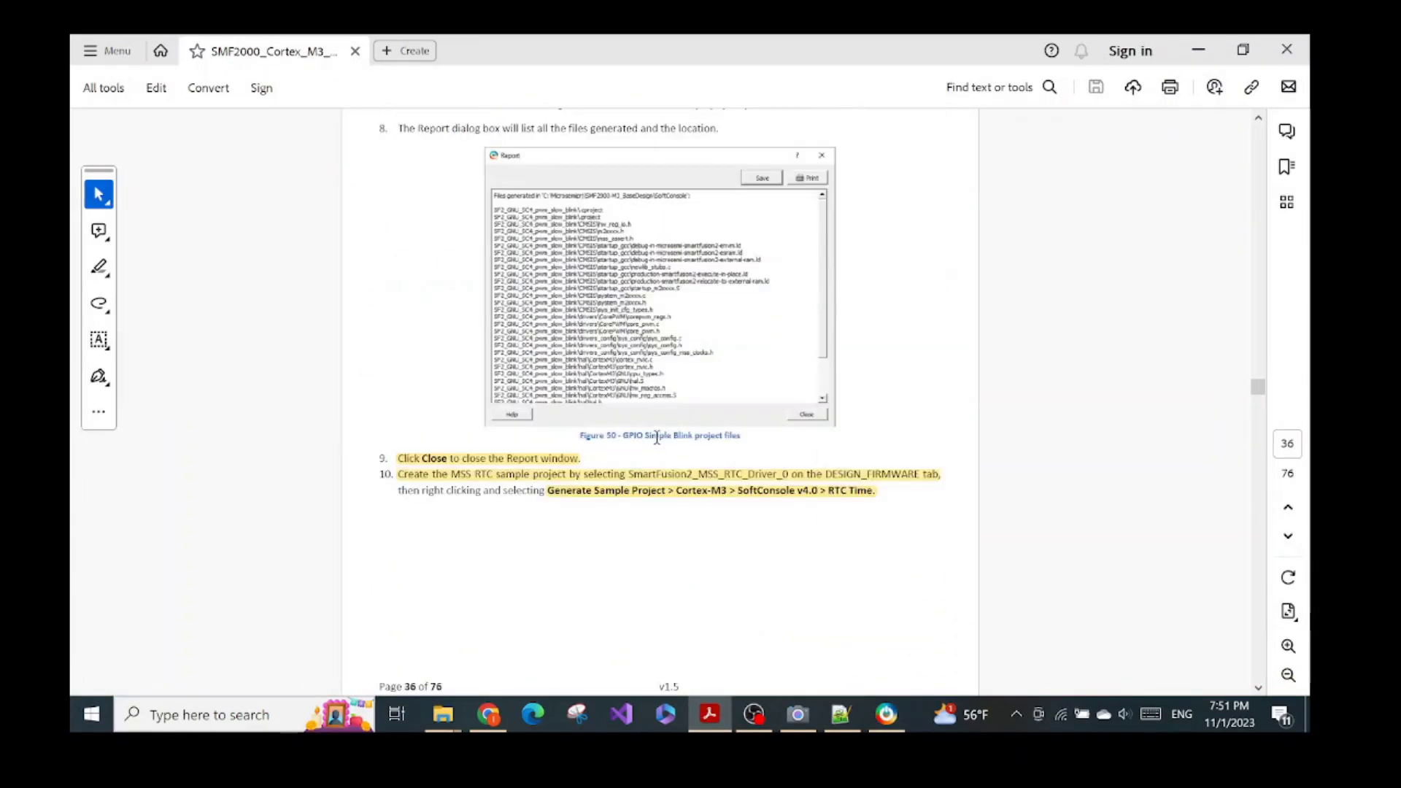
{"action": "scroll", "coordinate": [657, 436], "scroll_direction": "up", "scroll_amount": 3}
{"action": "scroll", "coordinate": [657, 436], "scroll_direction": "up", "scroll_amount": 10}
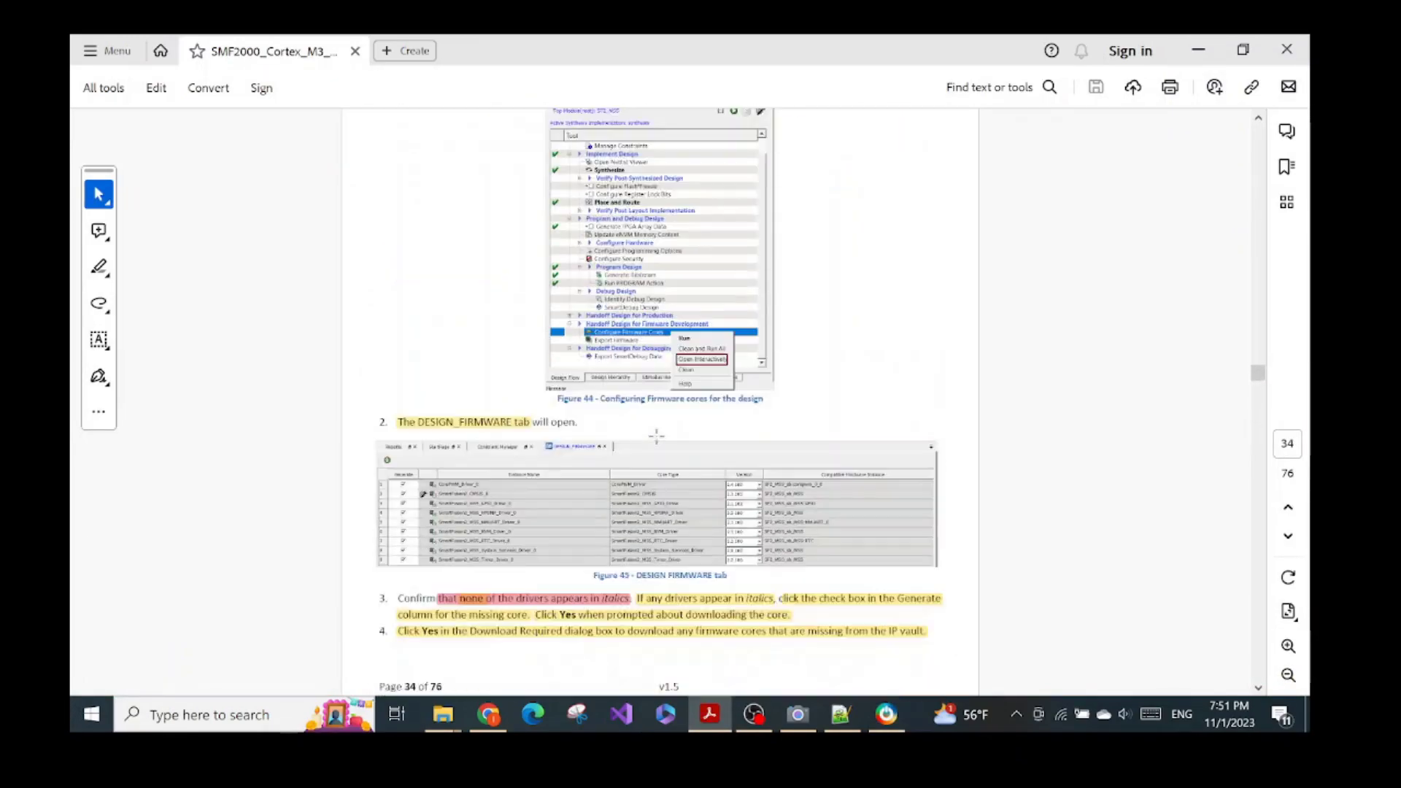
{"action": "scroll", "coordinate": [656, 436], "scroll_direction": "up", "scroll_amount": 1}
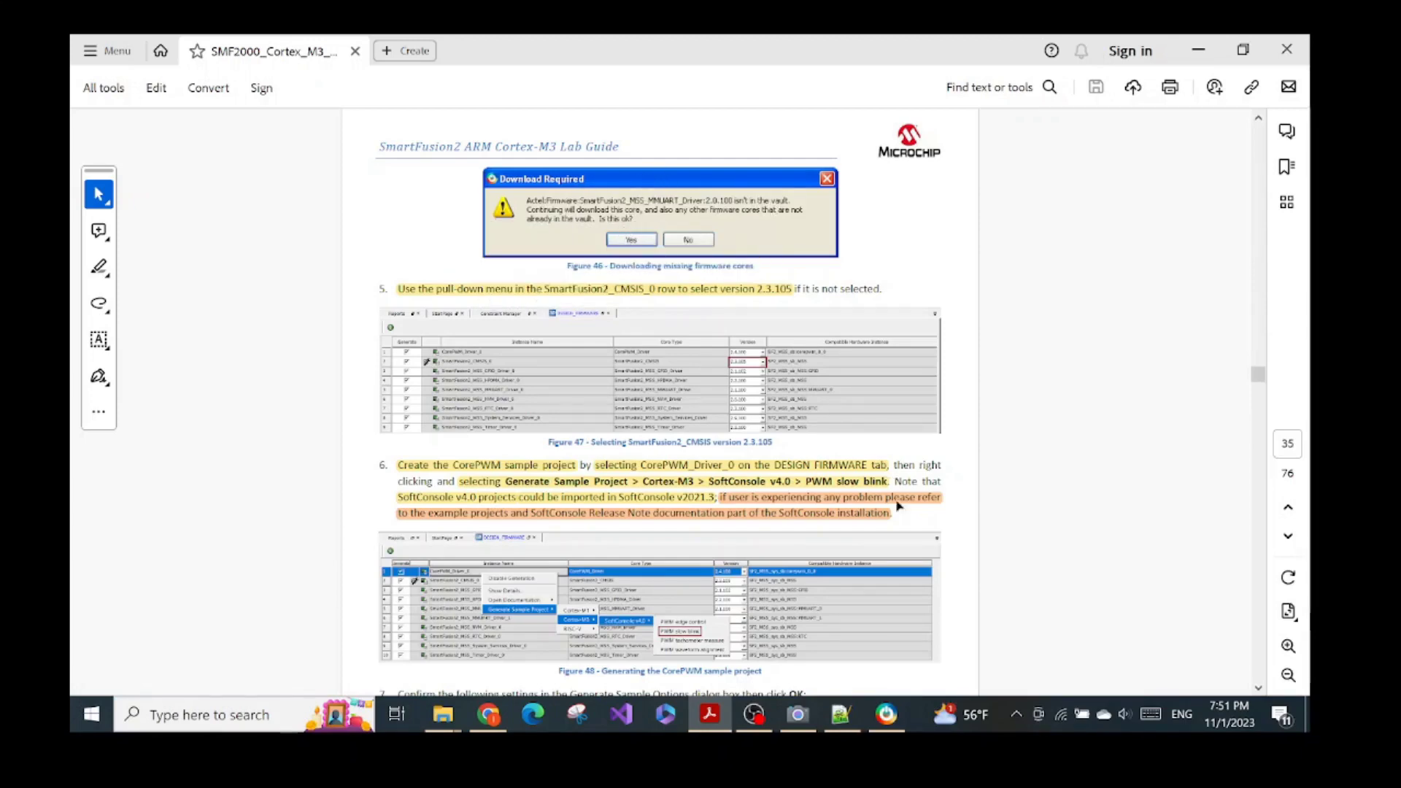
Step: Switch to Libero and look through the firmware cores listed in DESIGN_FIRMWARE down to the Timer driver row
{"action": "left_click", "coordinate": [886, 713]}
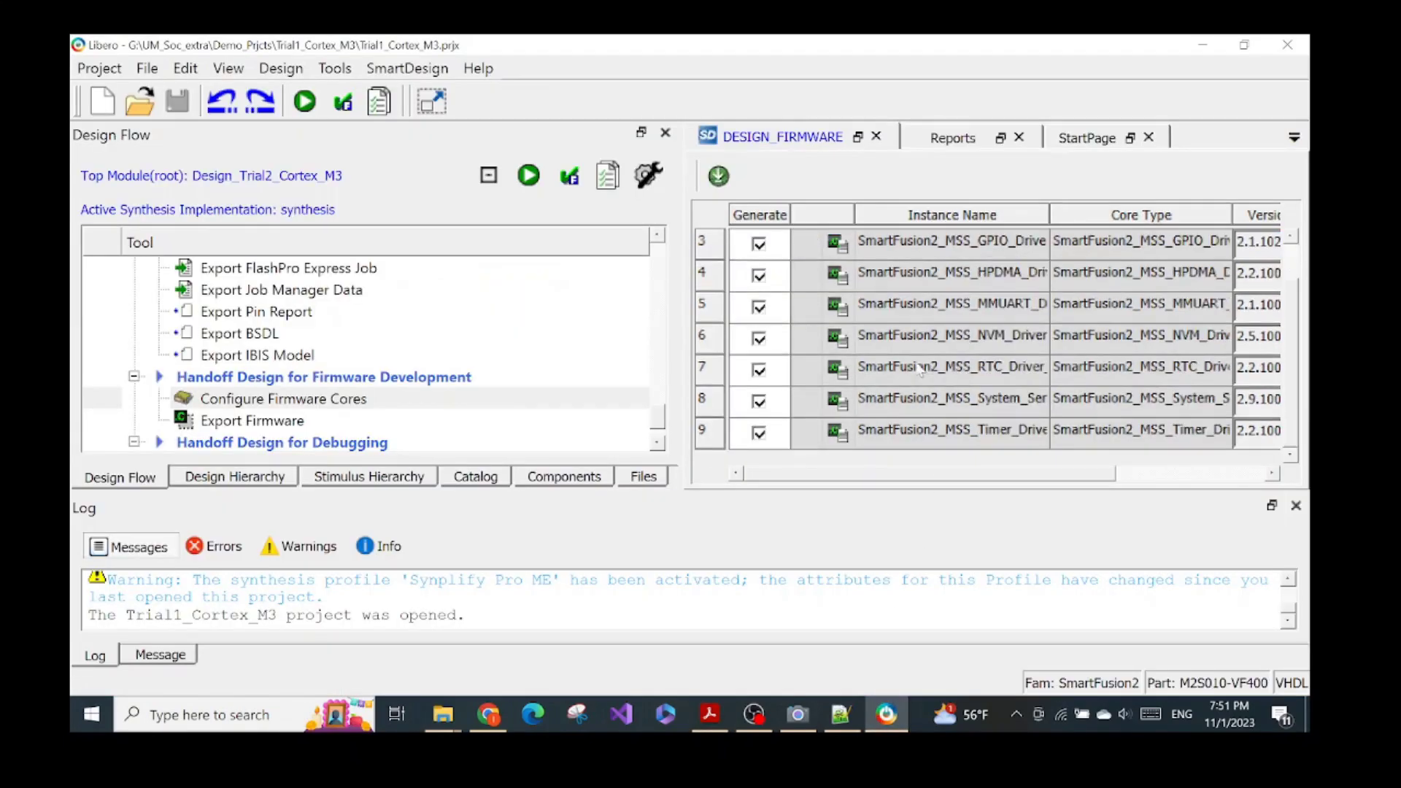
{"action": "scroll", "coordinate": [949, 285], "scroll_direction": "up", "scroll_amount": 1}
{"action": "scroll", "coordinate": [941, 288], "scroll_direction": "down", "scroll_amount": 1}
{"action": "scroll", "coordinate": [976, 387], "scroll_direction": "up", "scroll_amount": 1}
{"action": "scroll", "coordinate": [956, 399], "scroll_direction": "down", "scroll_amount": 1}
{"action": "left_click", "coordinate": [942, 437]}
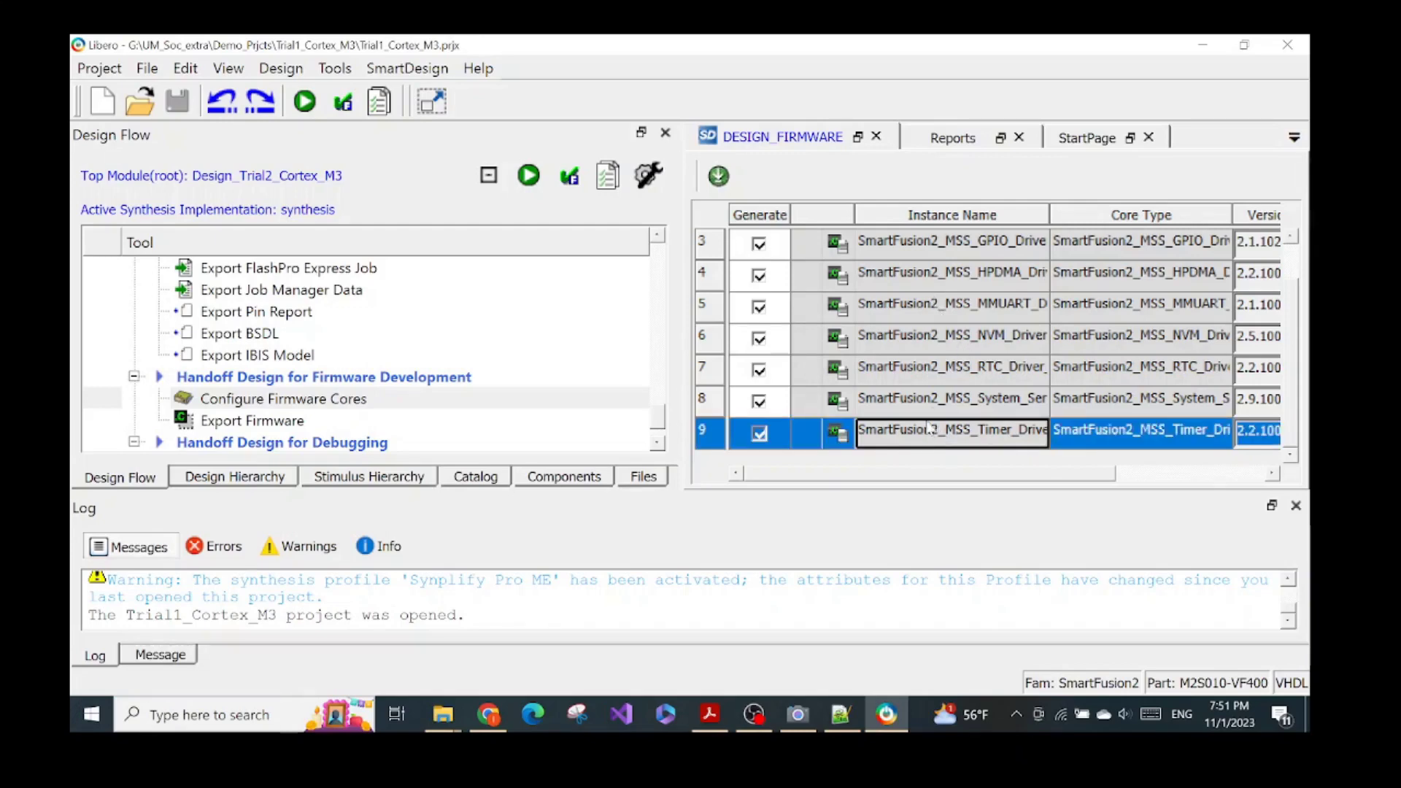
Step: Check the SmartFusion2_CMSIS_0 version in the firmware cores table against version 2.3.105 required by the lab guide
{"action": "left_click", "coordinate": [711, 713]}
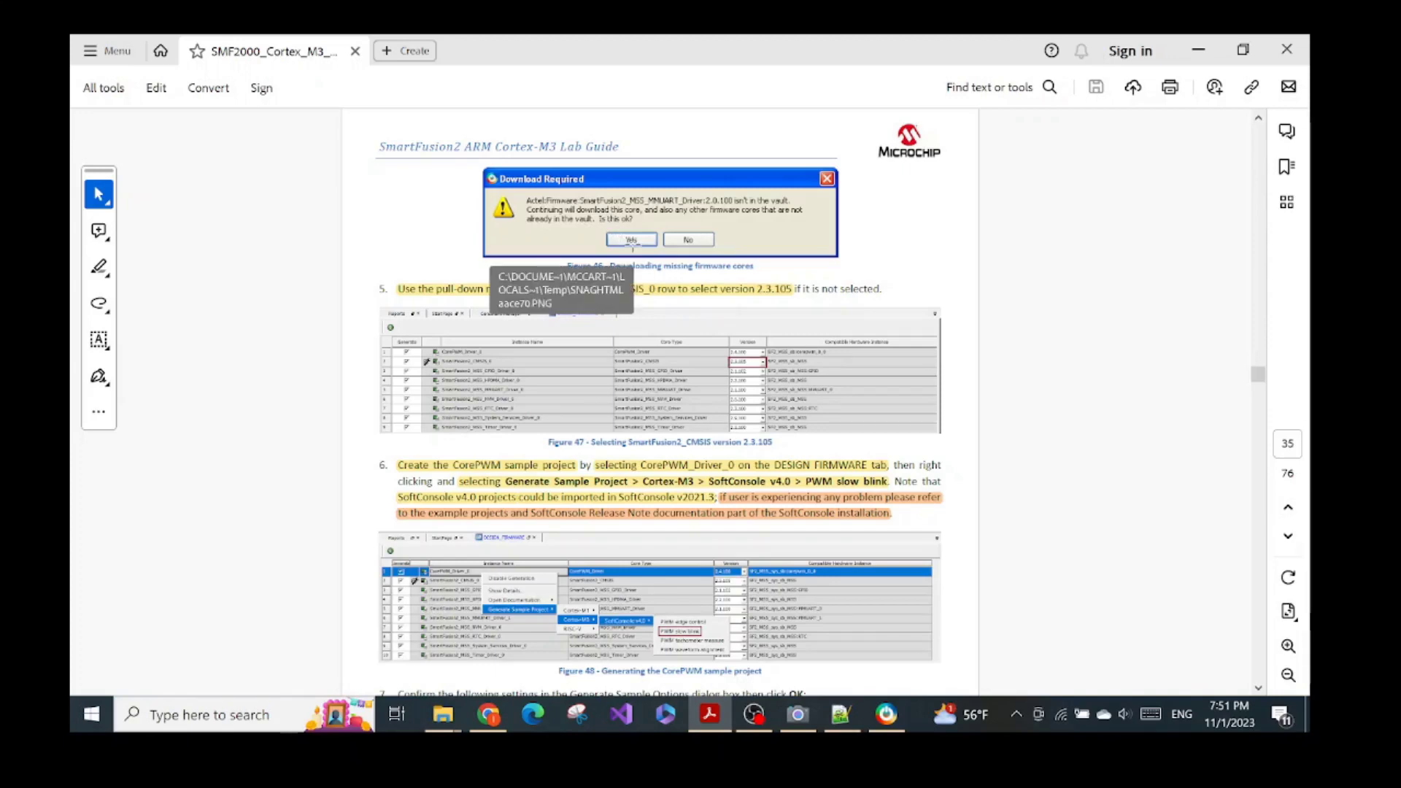
{"action": "left_click", "coordinate": [890, 719]}
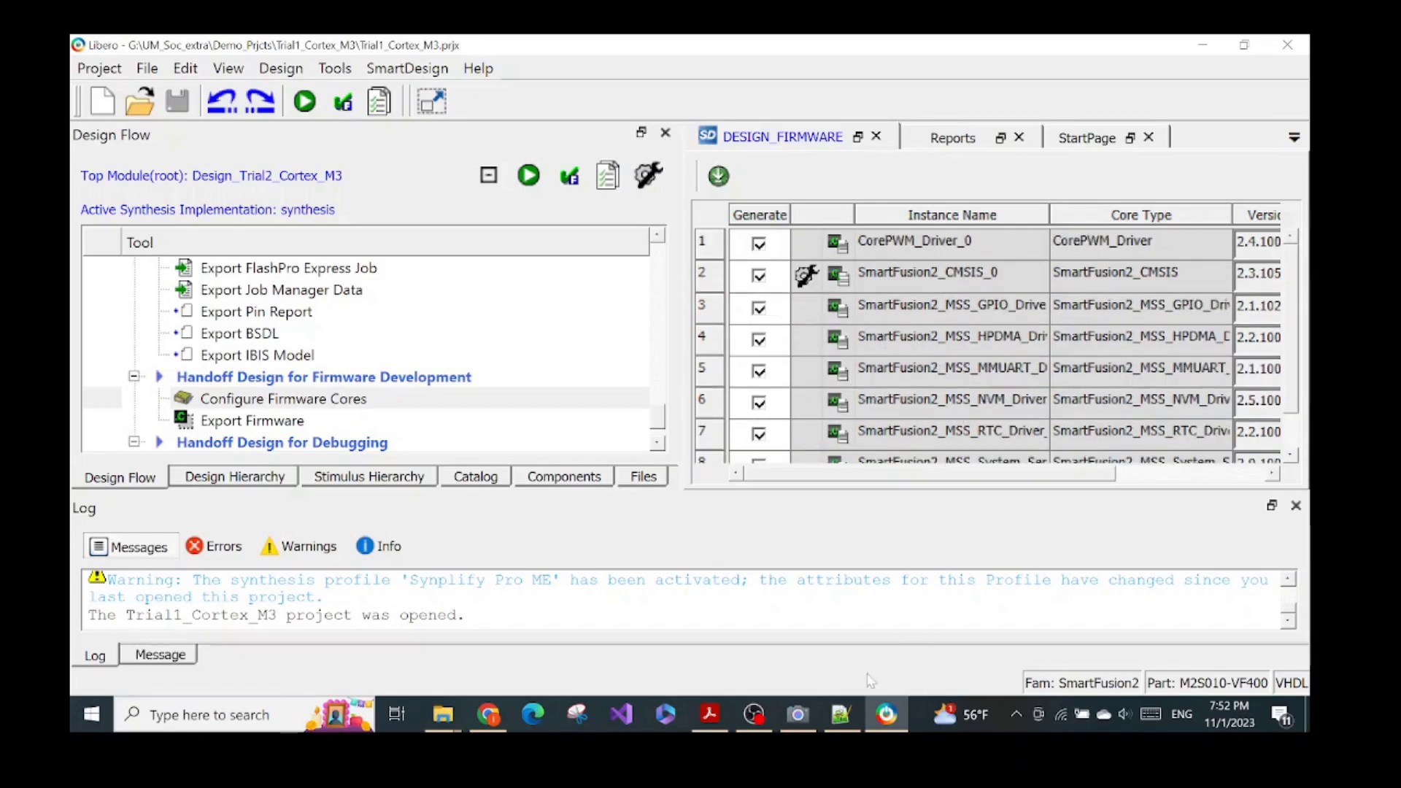
{"action": "left_click", "coordinate": [711, 713]}
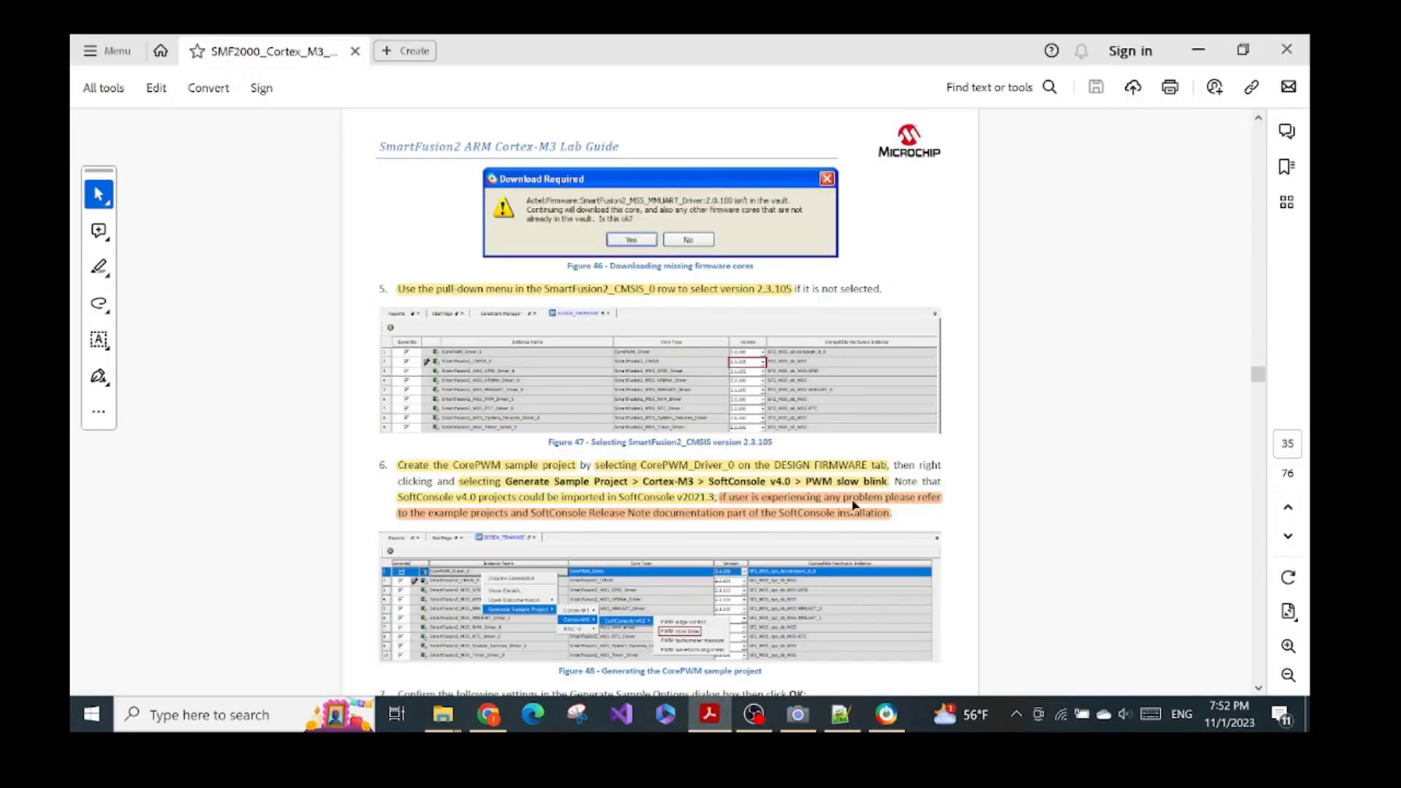
{"action": "scroll", "coordinate": [853, 505], "scroll_direction": "down", "scroll_amount": 2}
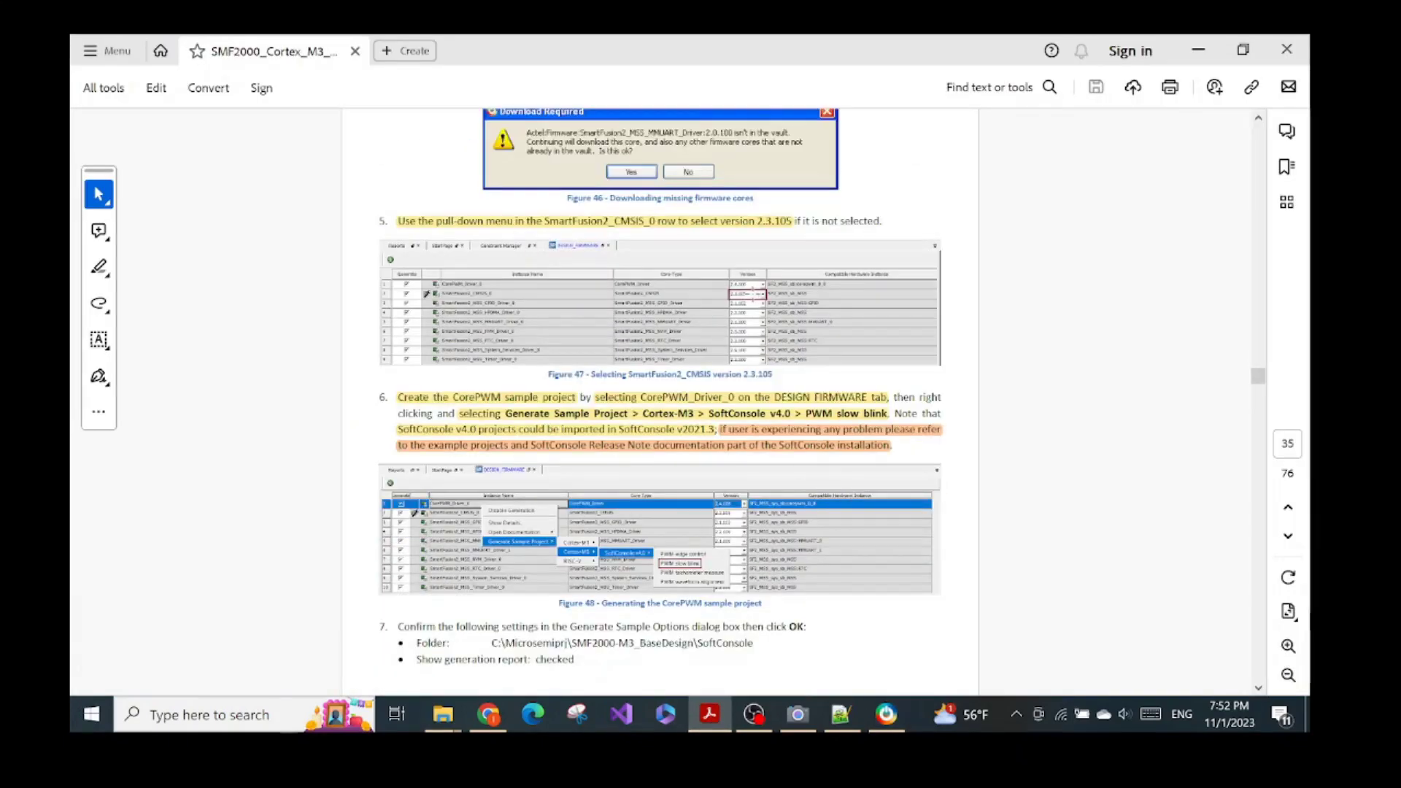
{"action": "left_click", "coordinate": [1288, 646]}
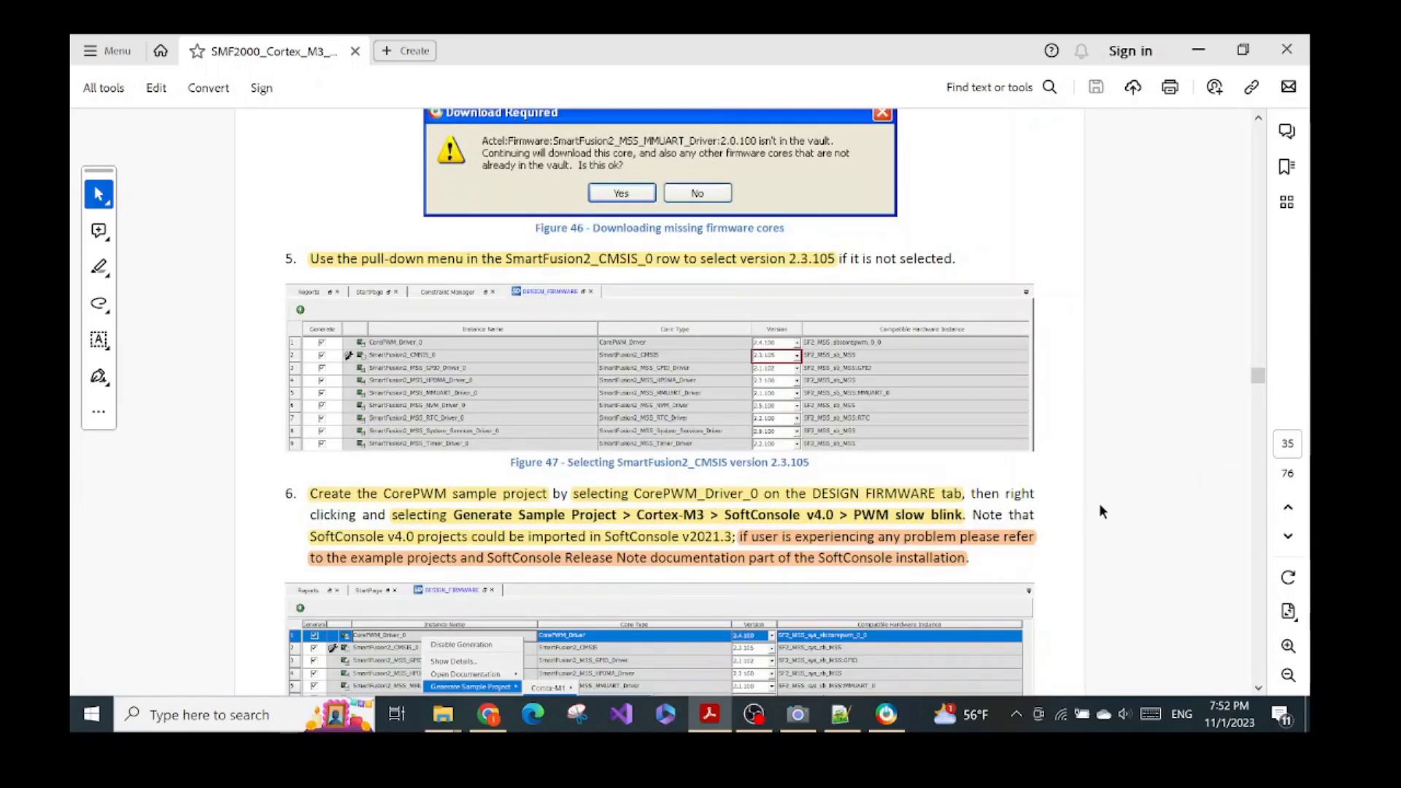
{"action": "scroll", "coordinate": [1100, 504], "scroll_direction": "down", "scroll_amount": 2}
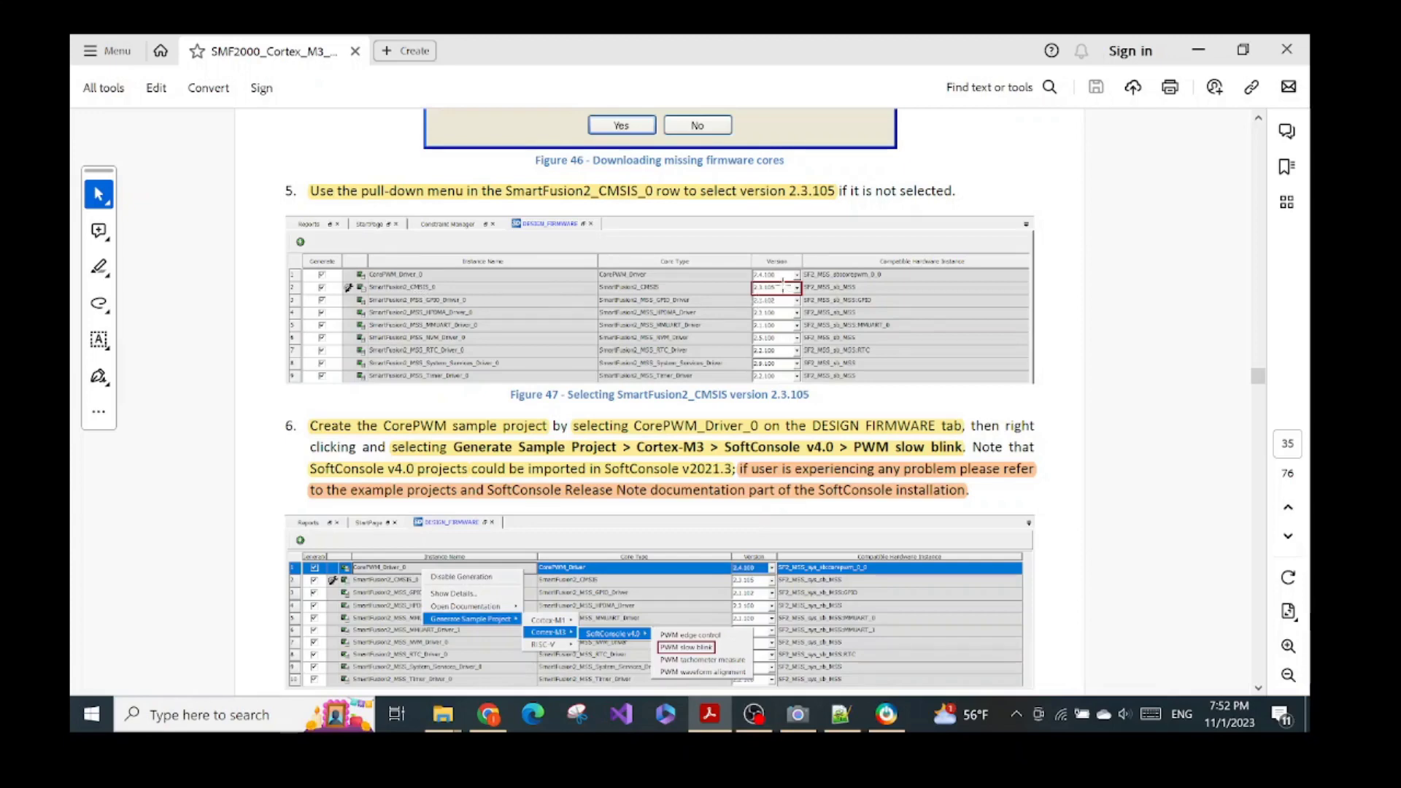
{"action": "left_click", "coordinate": [887, 713]}
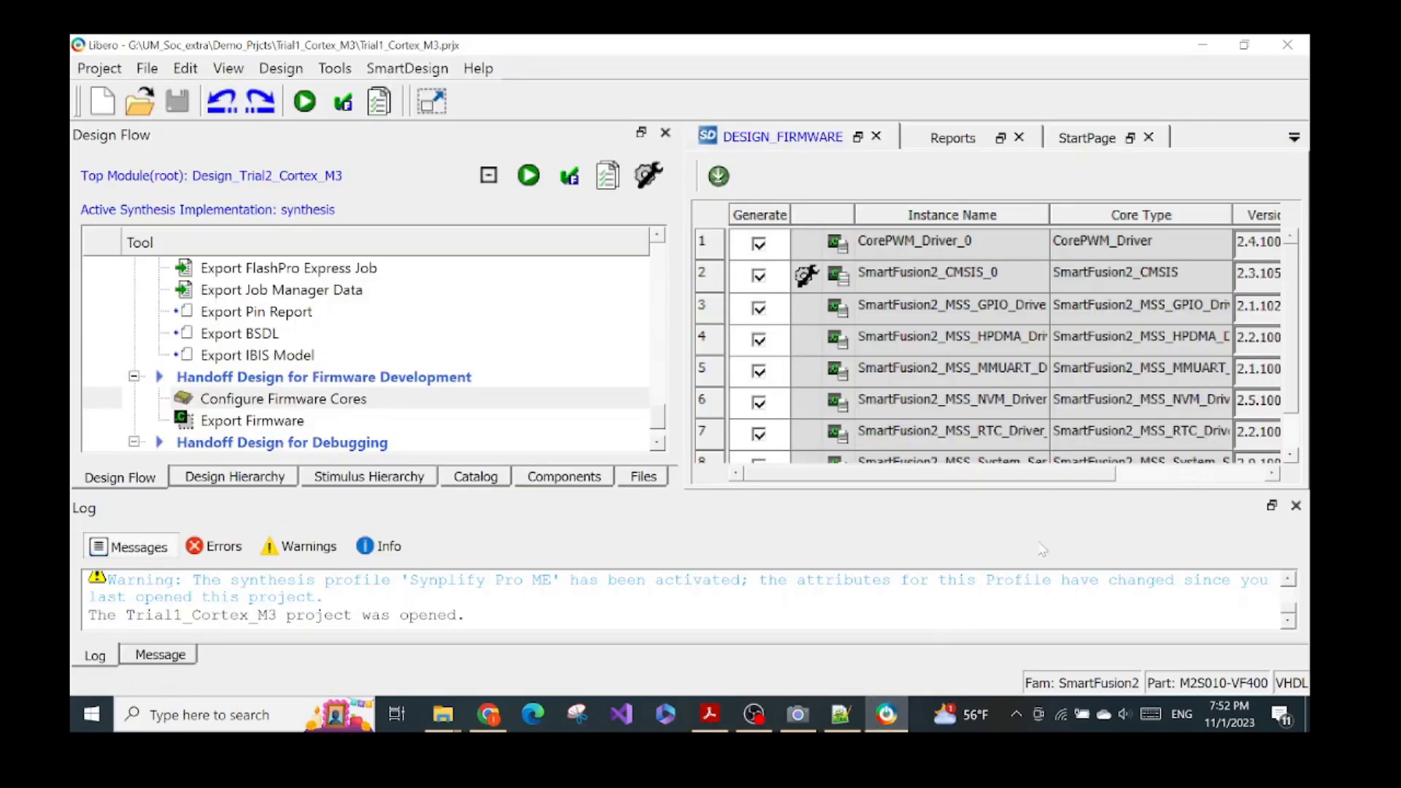
{"action": "left_click_drag", "start_coordinate": [1058, 480], "coordinate": [1135, 480]}
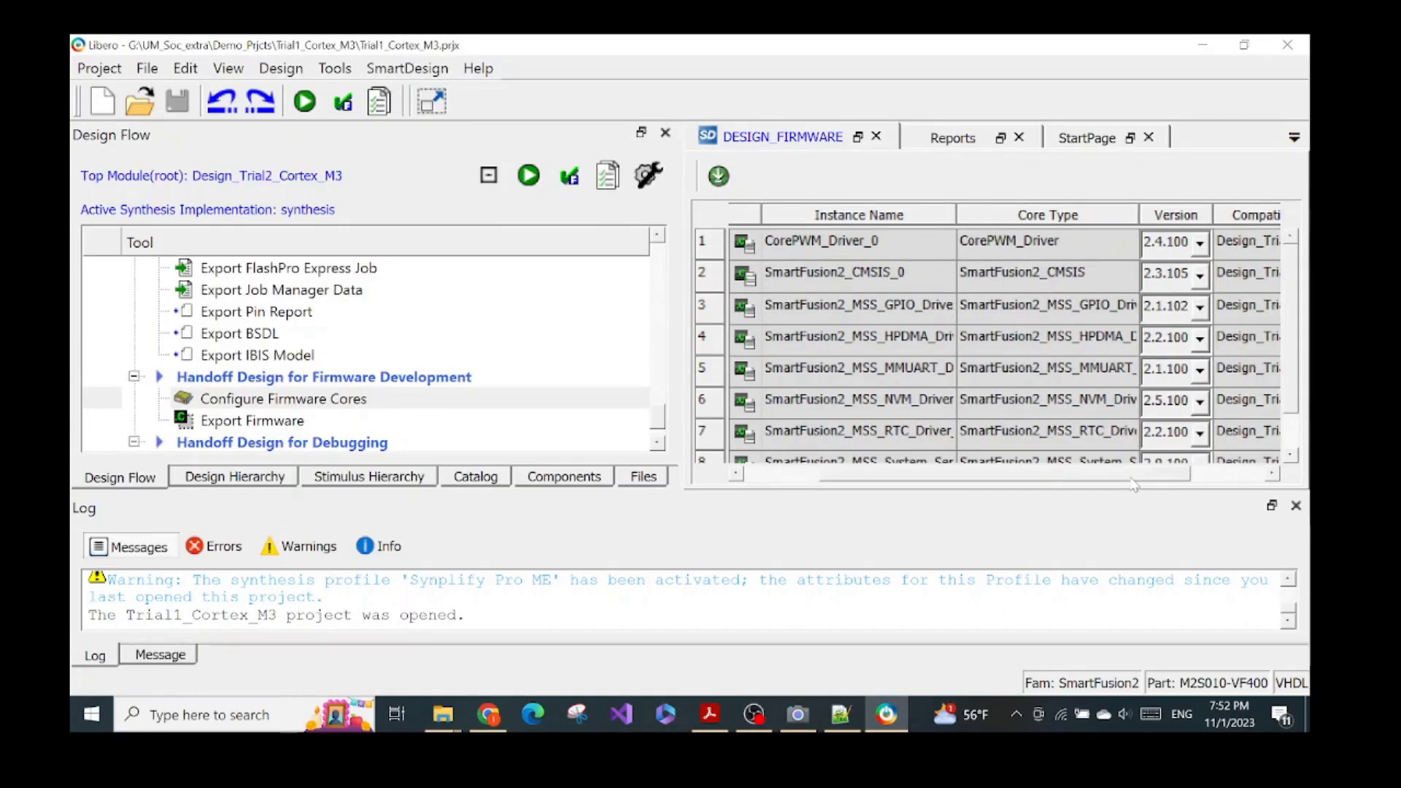
{"action": "left_click", "coordinate": [709, 714]}
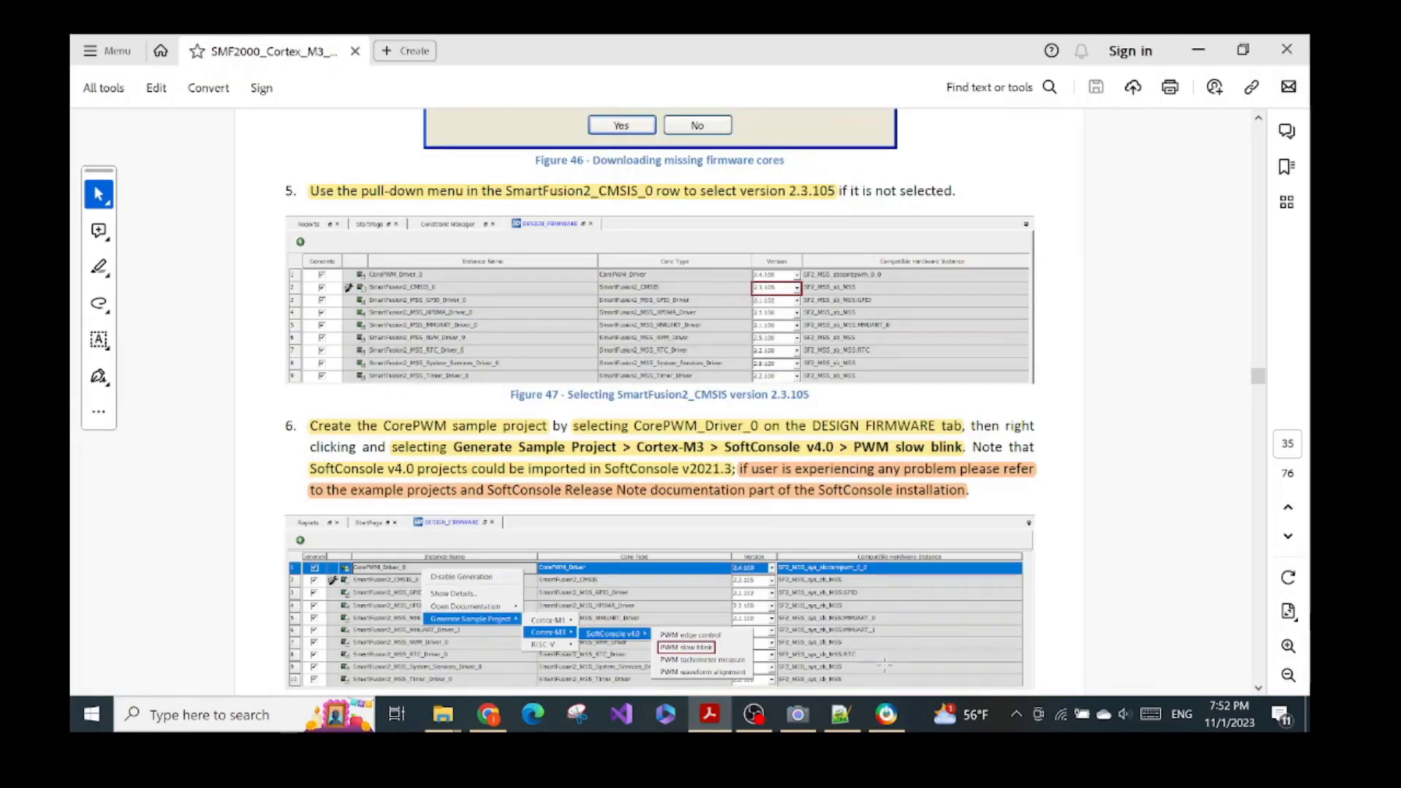
{"action": "left_click", "coordinate": [887, 713]}
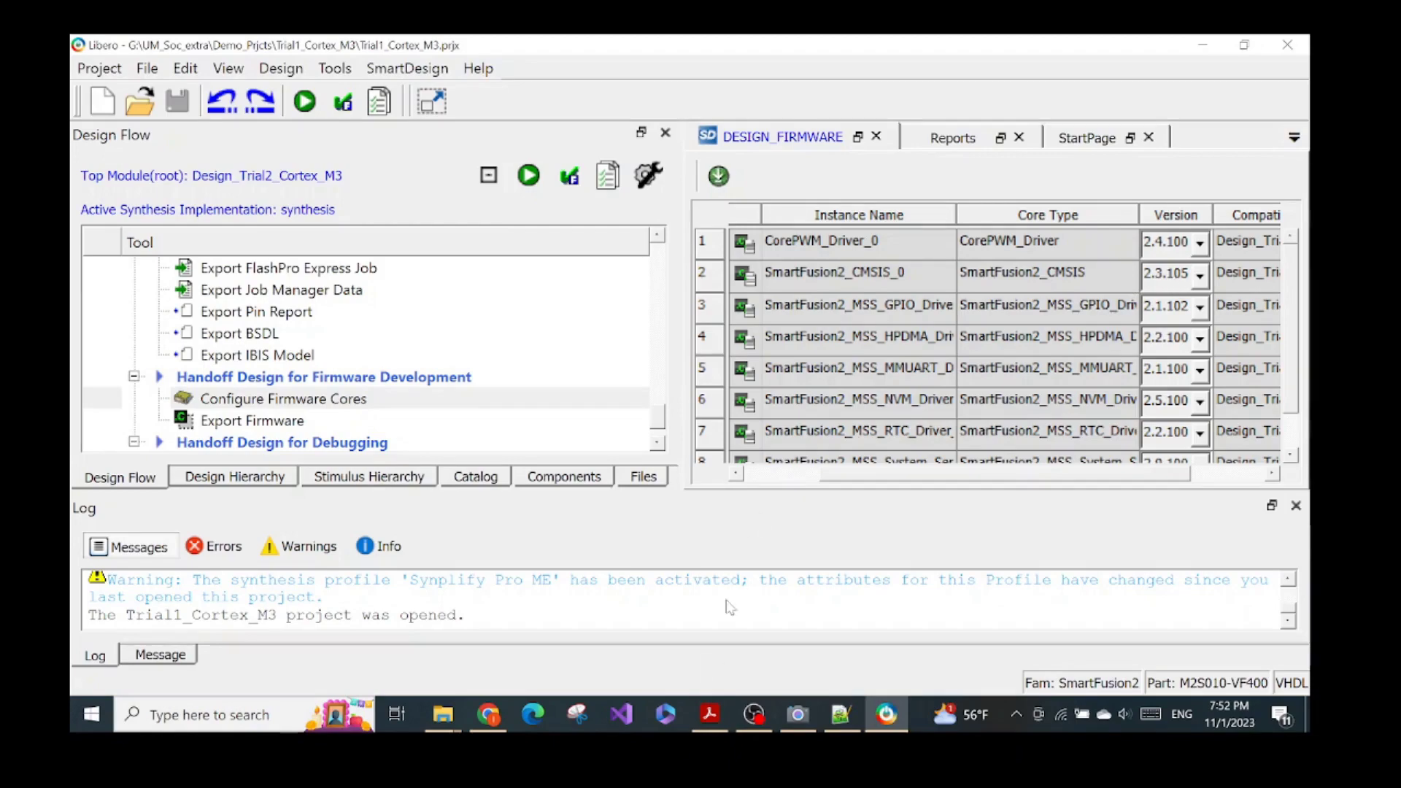
Step: Read lab guide items 6 and 7 on generating the CorePWM sample project and its Generate Sample Options settings
{"action": "left_click", "coordinate": [709, 714]}
{"action": "scroll", "coordinate": [759, 556], "scroll_direction": "down", "scroll_amount": 3}
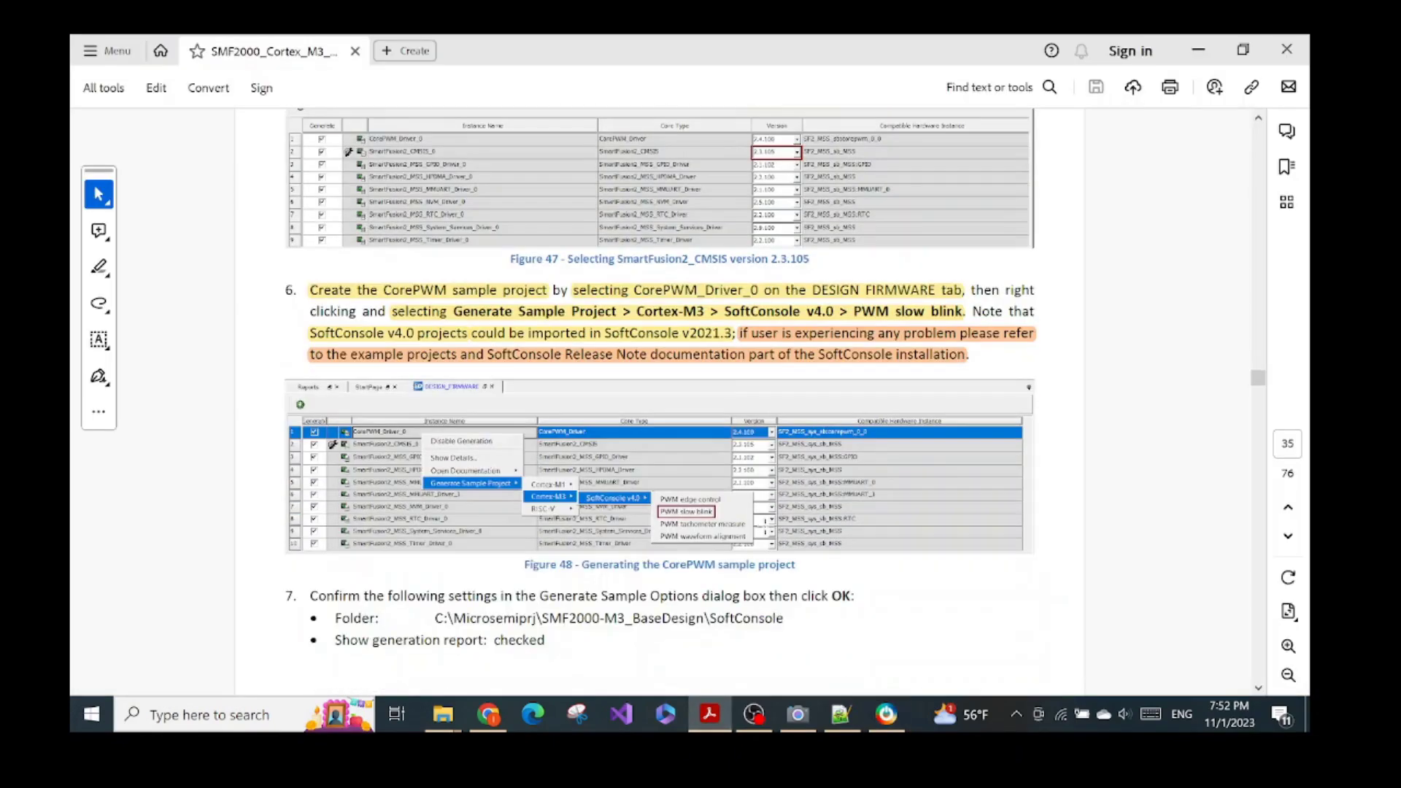
{"action": "scroll", "coordinate": [763, 524], "scroll_direction": "down", "scroll_amount": 2}
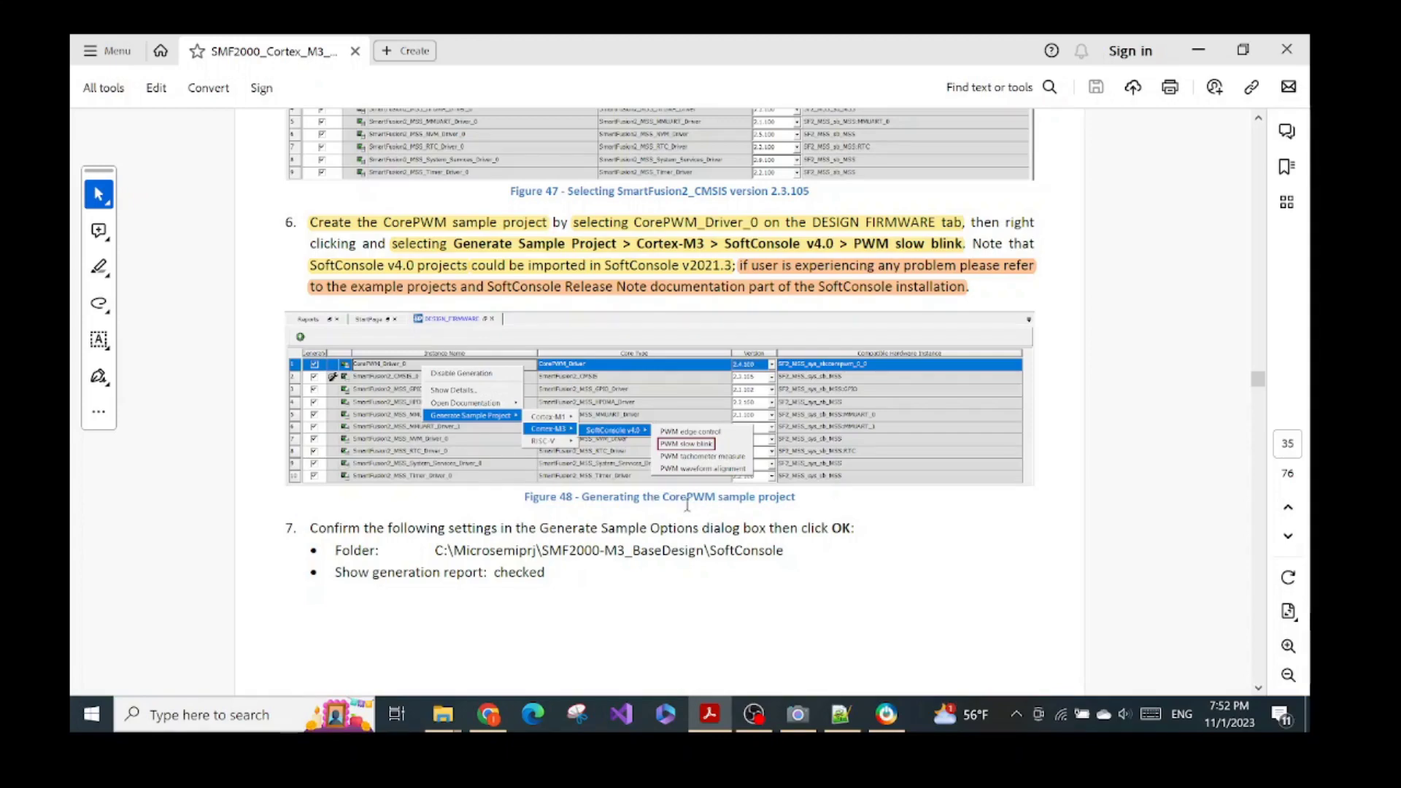
{"action": "left_click", "coordinate": [892, 715]}
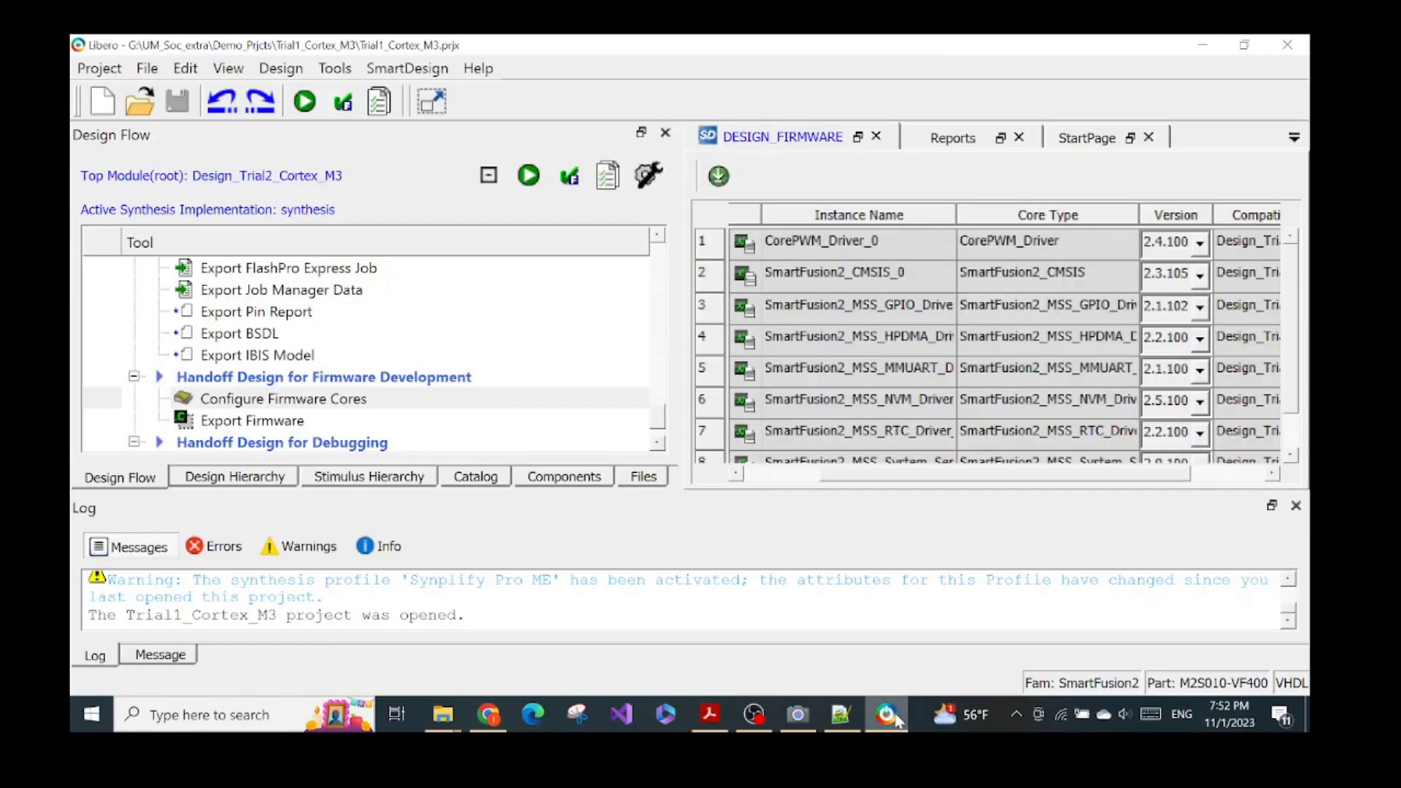
{"action": "left_click", "coordinate": [891, 716]}
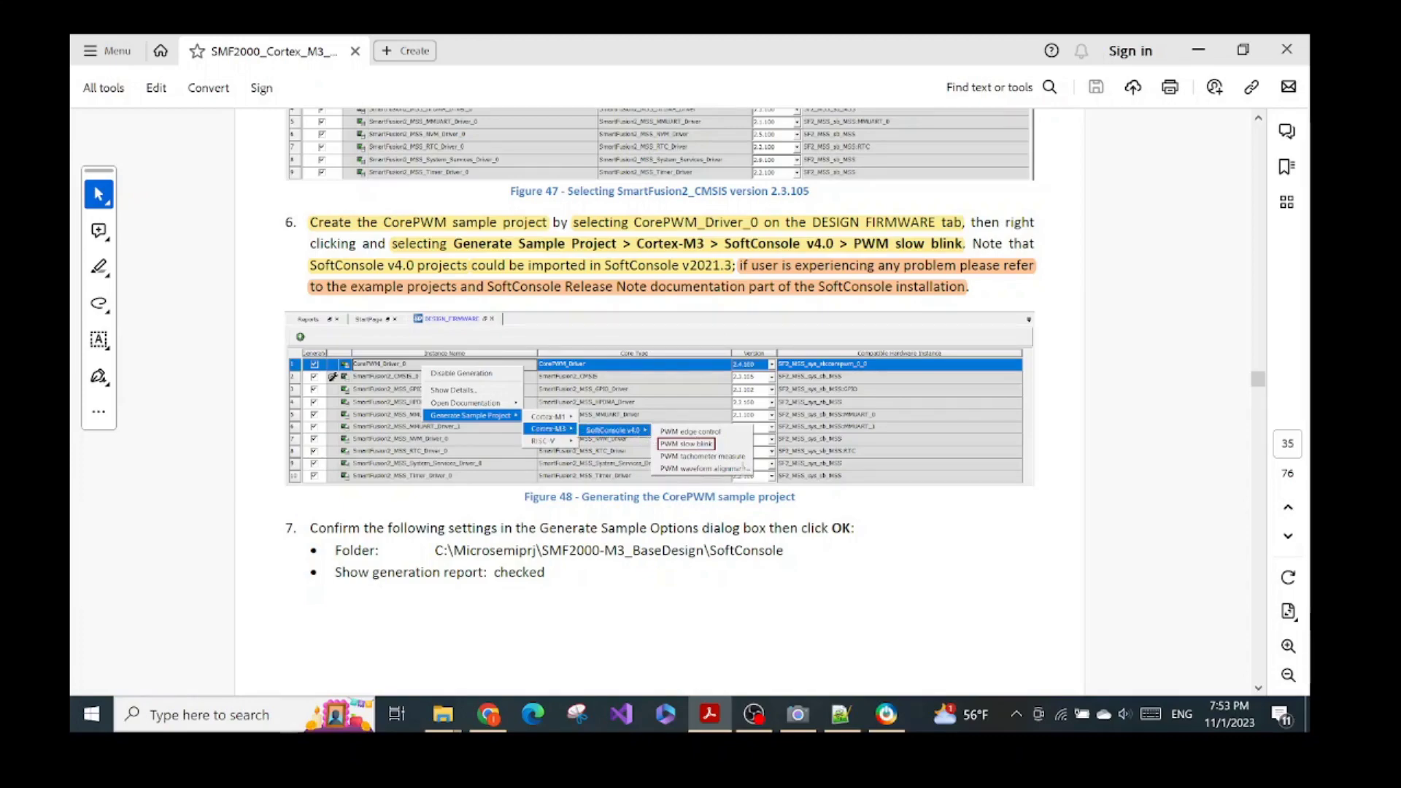
Step: In Libero, start generating the Cortex-M3 SoftConsole v4.0 PWM slow blink sample project for CorePWM_Driver_0
{"action": "key", "text": "alt+Tab"}
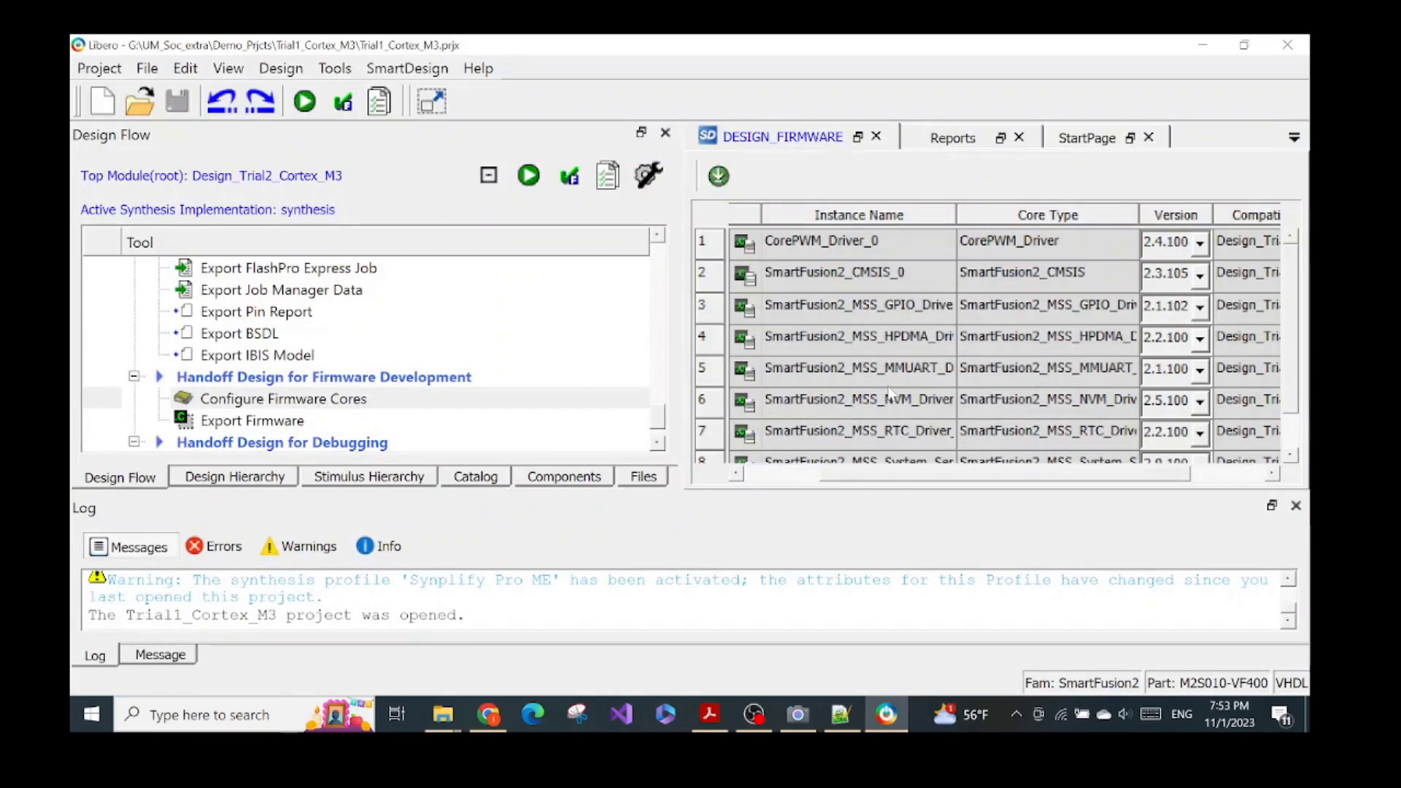
{"action": "right_click", "coordinate": [864, 243]}
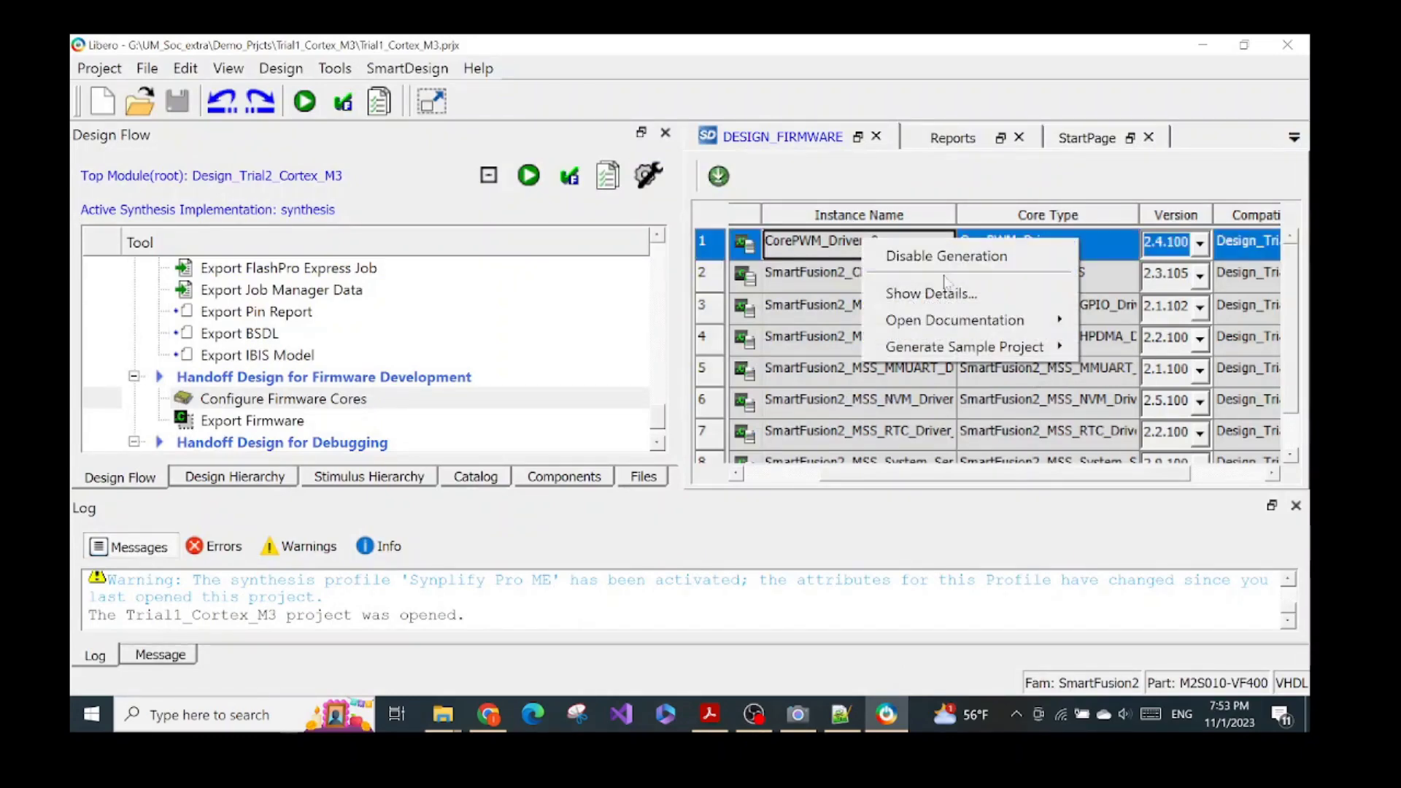
{"action": "mouse_move", "coordinate": [981, 349]}
{"action": "mouse_move", "coordinate": [1120, 376]}
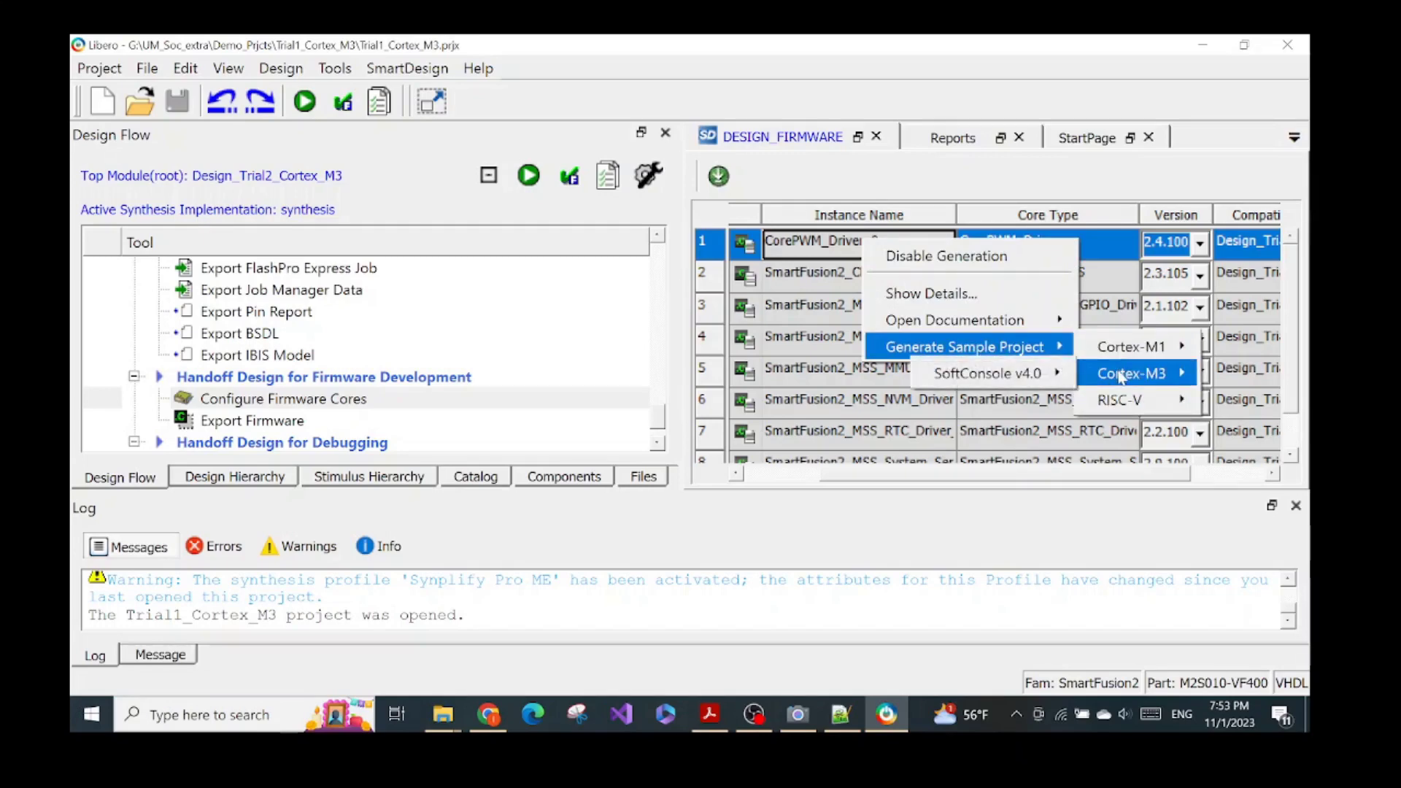
{"action": "mouse_move", "coordinate": [1021, 373]}
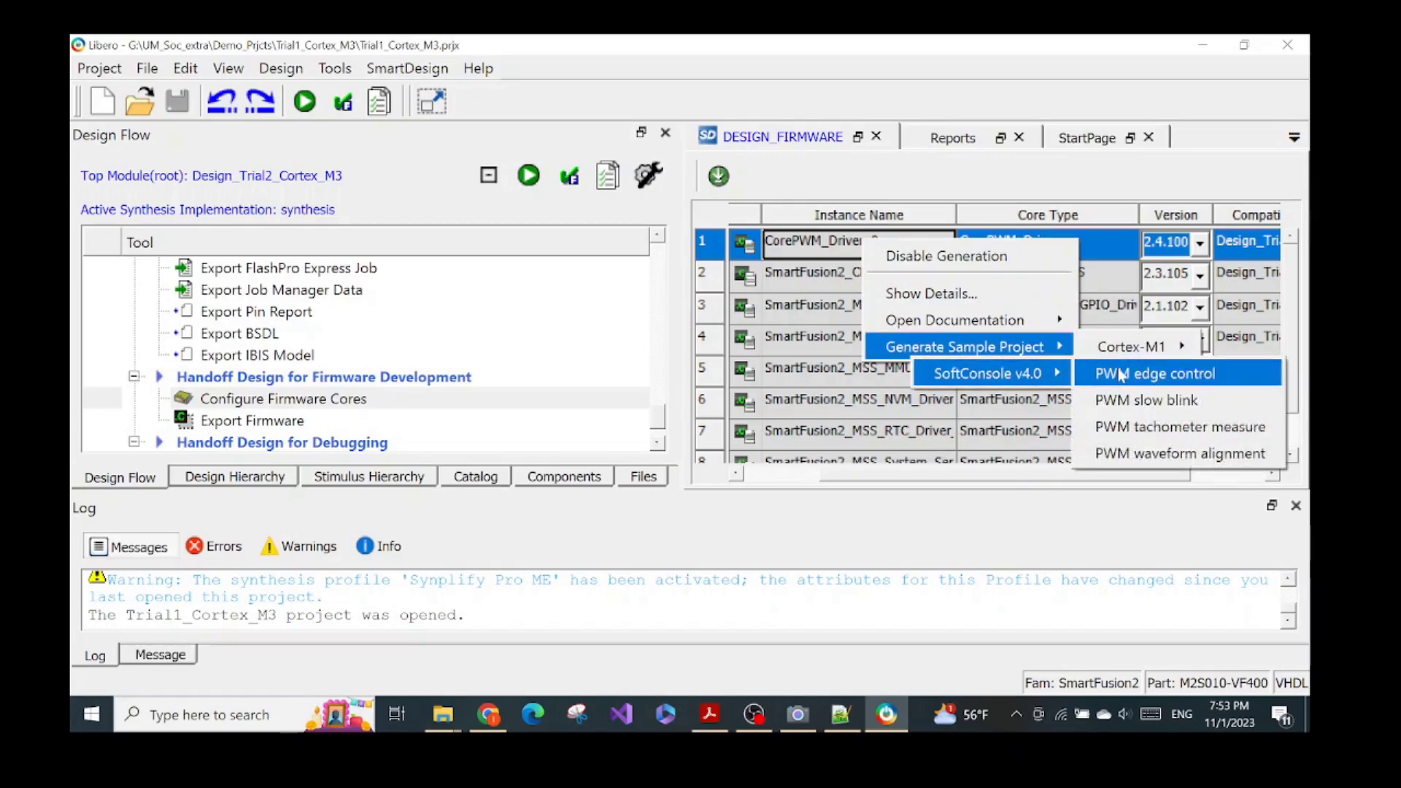
{"action": "left_click", "coordinate": [1152, 401]}
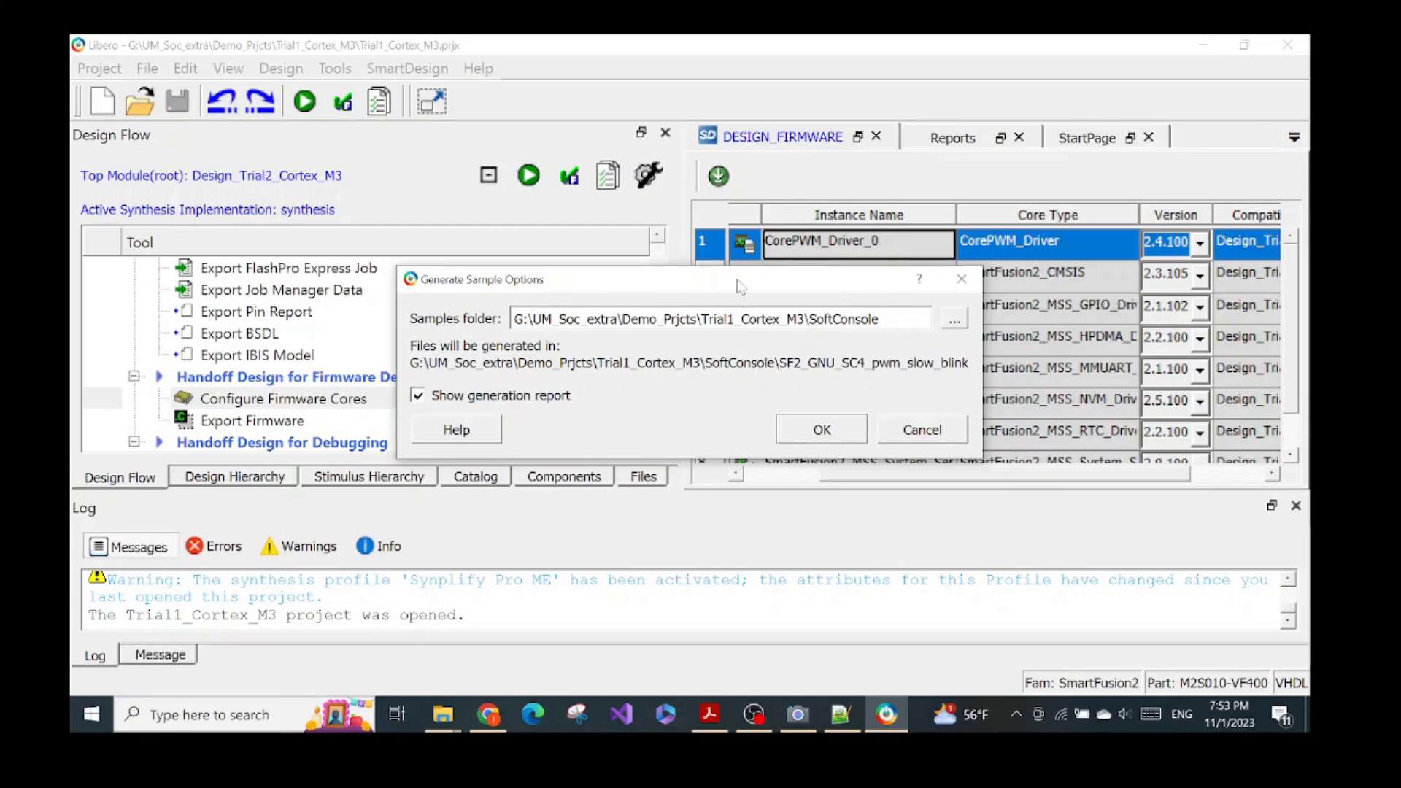
Step: Check the proposed SoftConsole samples folder path against the contents of the Trial1_Cortex_M3 project folder in File Explorer
{"action": "left_click_drag", "start_coordinate": [738, 280], "coordinate": [666, 306]}
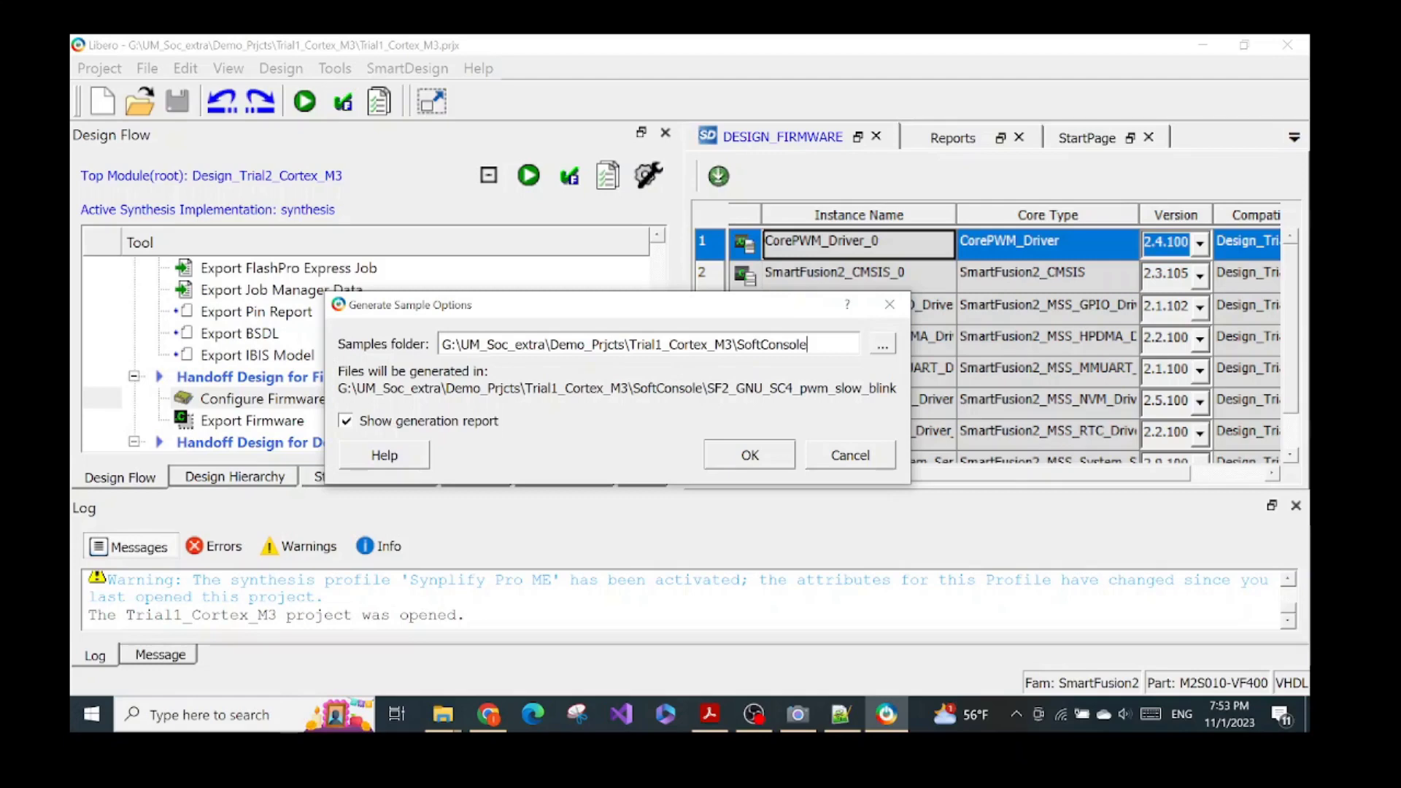
{"action": "left_click_drag", "start_coordinate": [733, 344], "coordinate": [629, 345]}
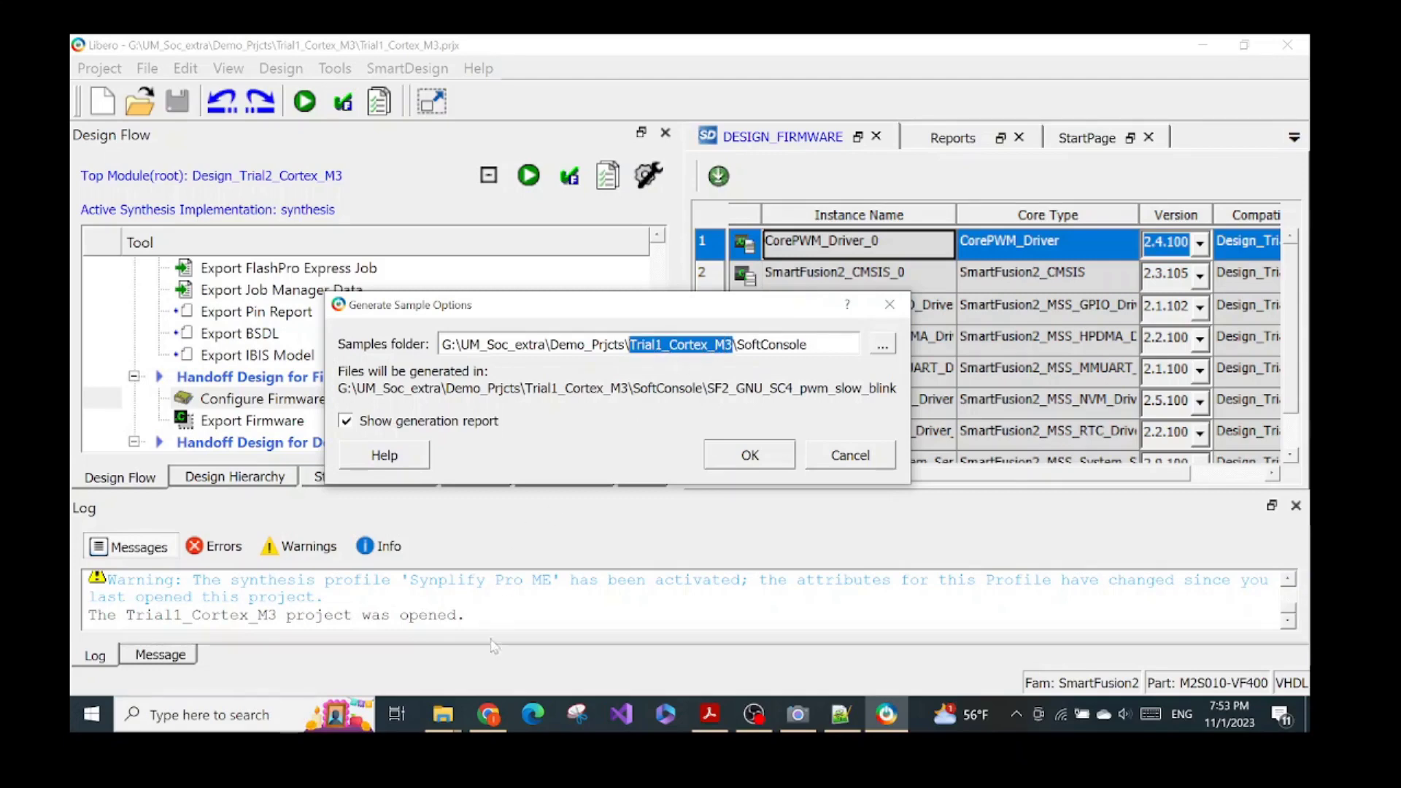
{"action": "left_click", "coordinate": [443, 714]}
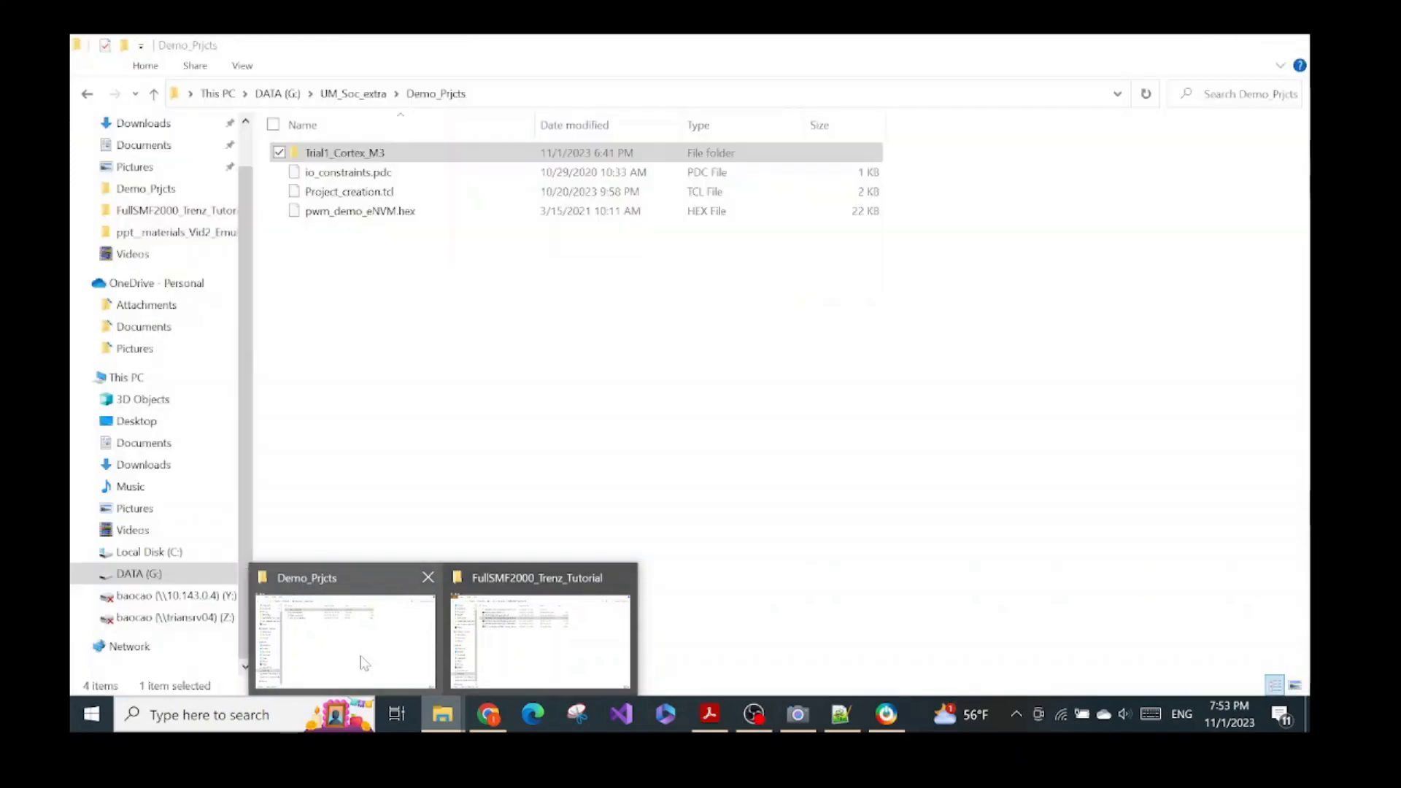
{"action": "left_click", "coordinate": [364, 663]}
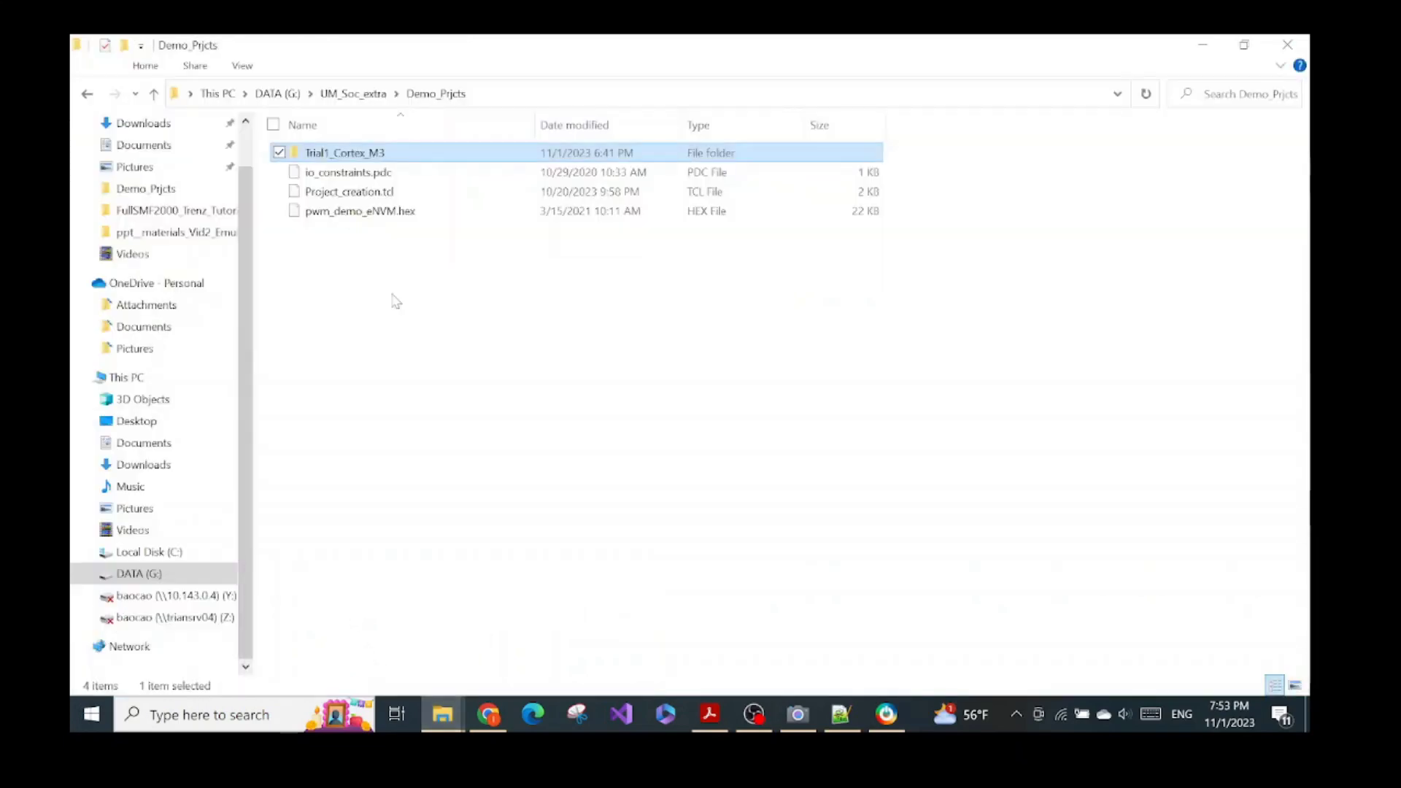
{"action": "double_click", "coordinate": [394, 154]}
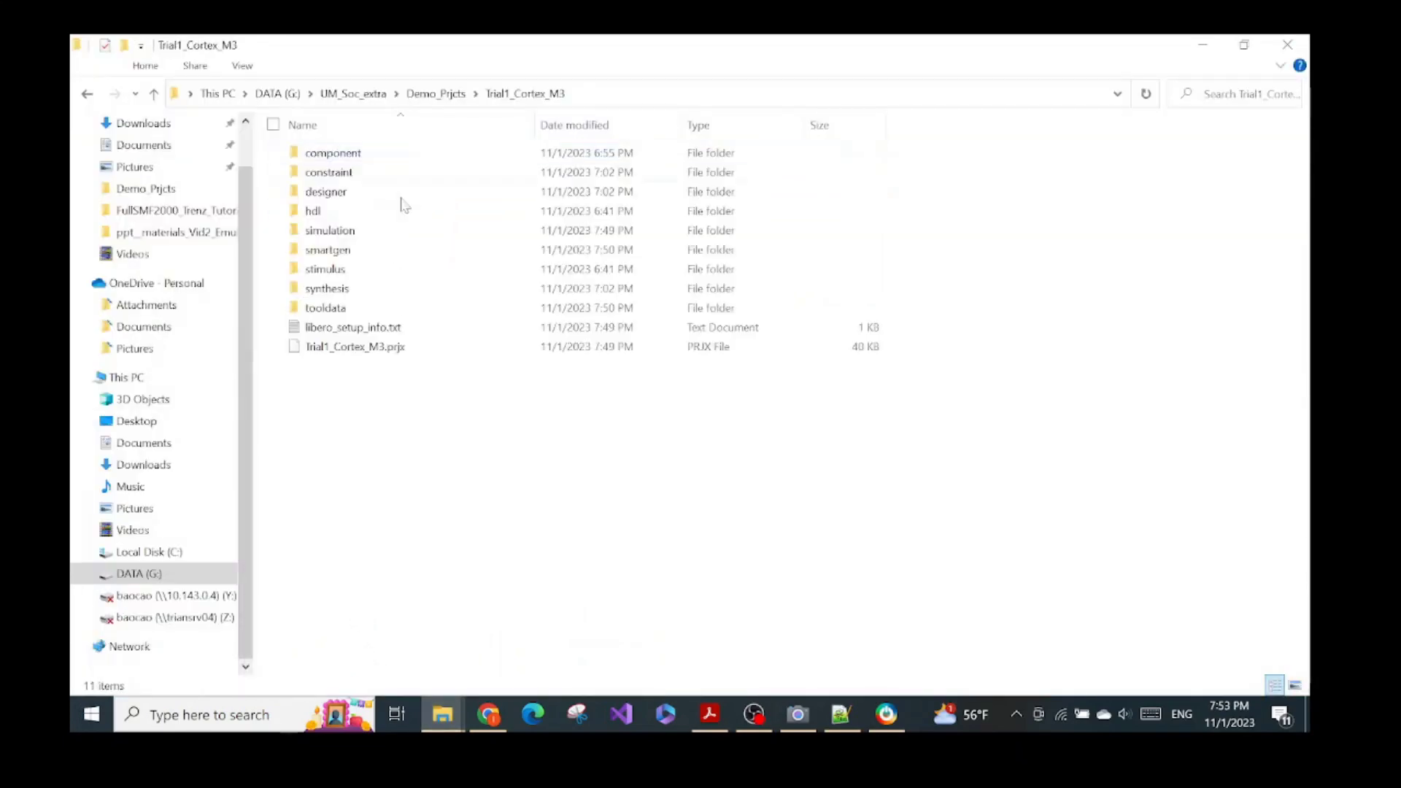
{"action": "left_click", "coordinate": [889, 719]}
{"action": "left_click_drag", "start_coordinate": [736, 344], "coordinate": [807, 345]}
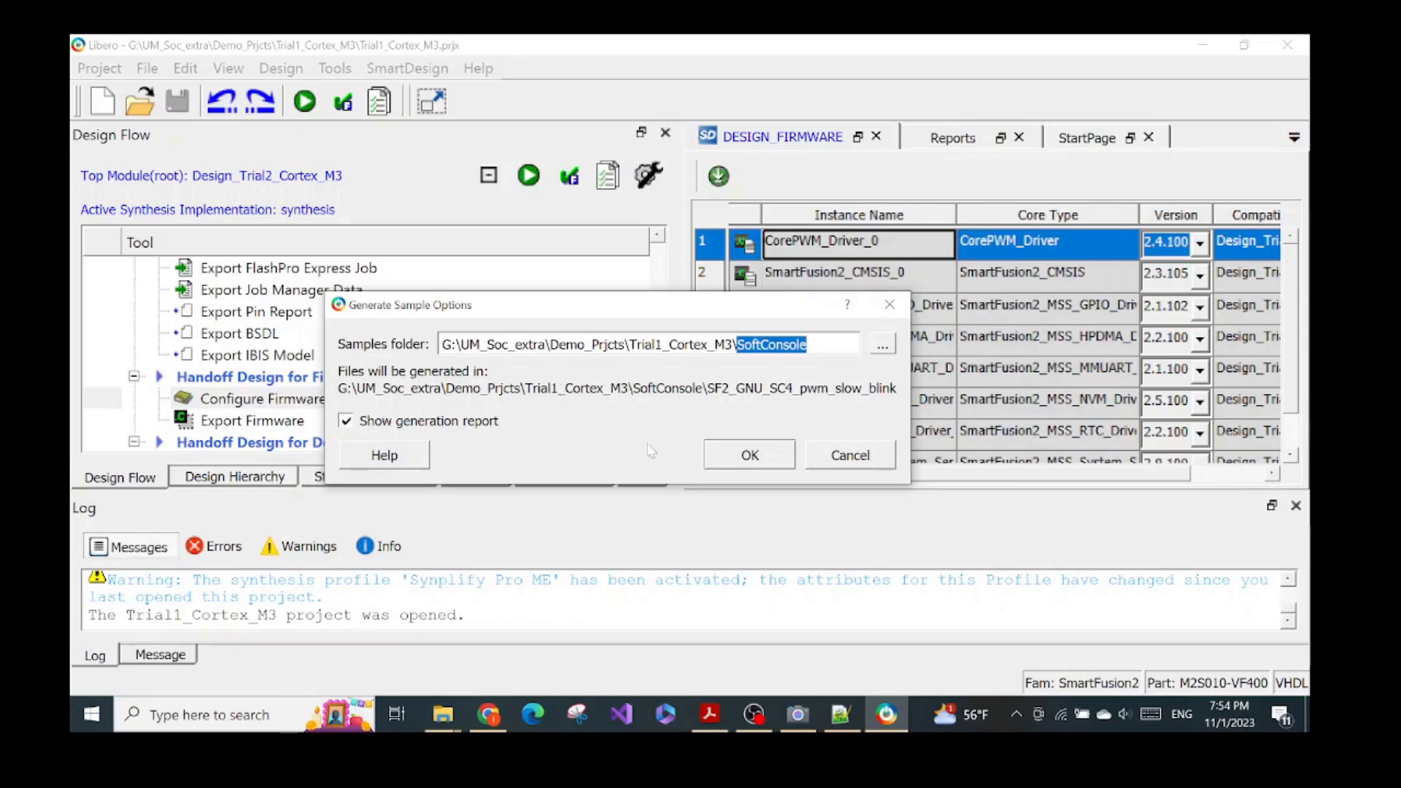
Step: Generate the PWM slow blink sample project in the proposed folder, review the report of generated files and close it
{"action": "left_click", "coordinate": [752, 457]}
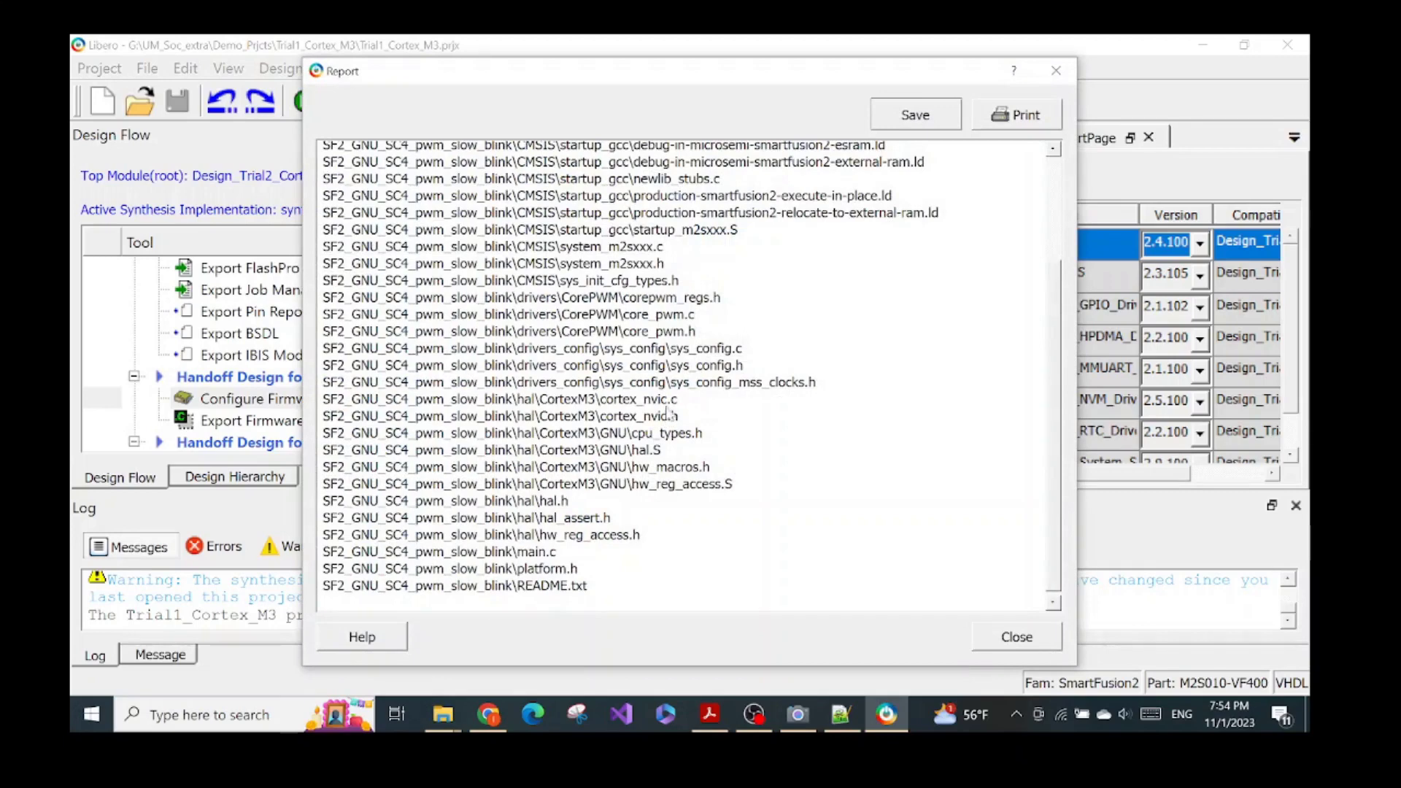
{"action": "scroll", "coordinate": [581, 425], "scroll_direction": "up", "scroll_amount": 3}
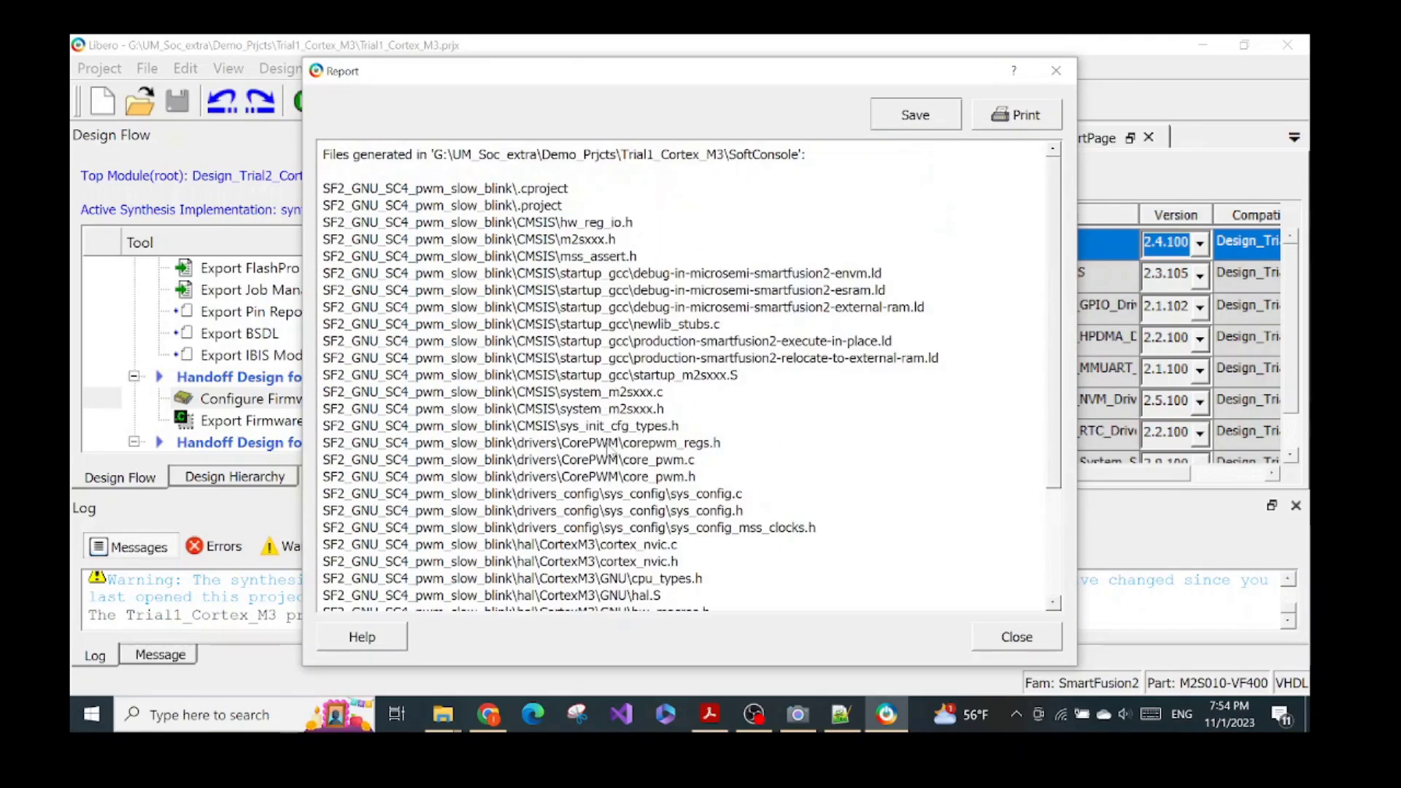
{"action": "scroll", "coordinate": [612, 448], "scroll_direction": "down", "scroll_amount": 3}
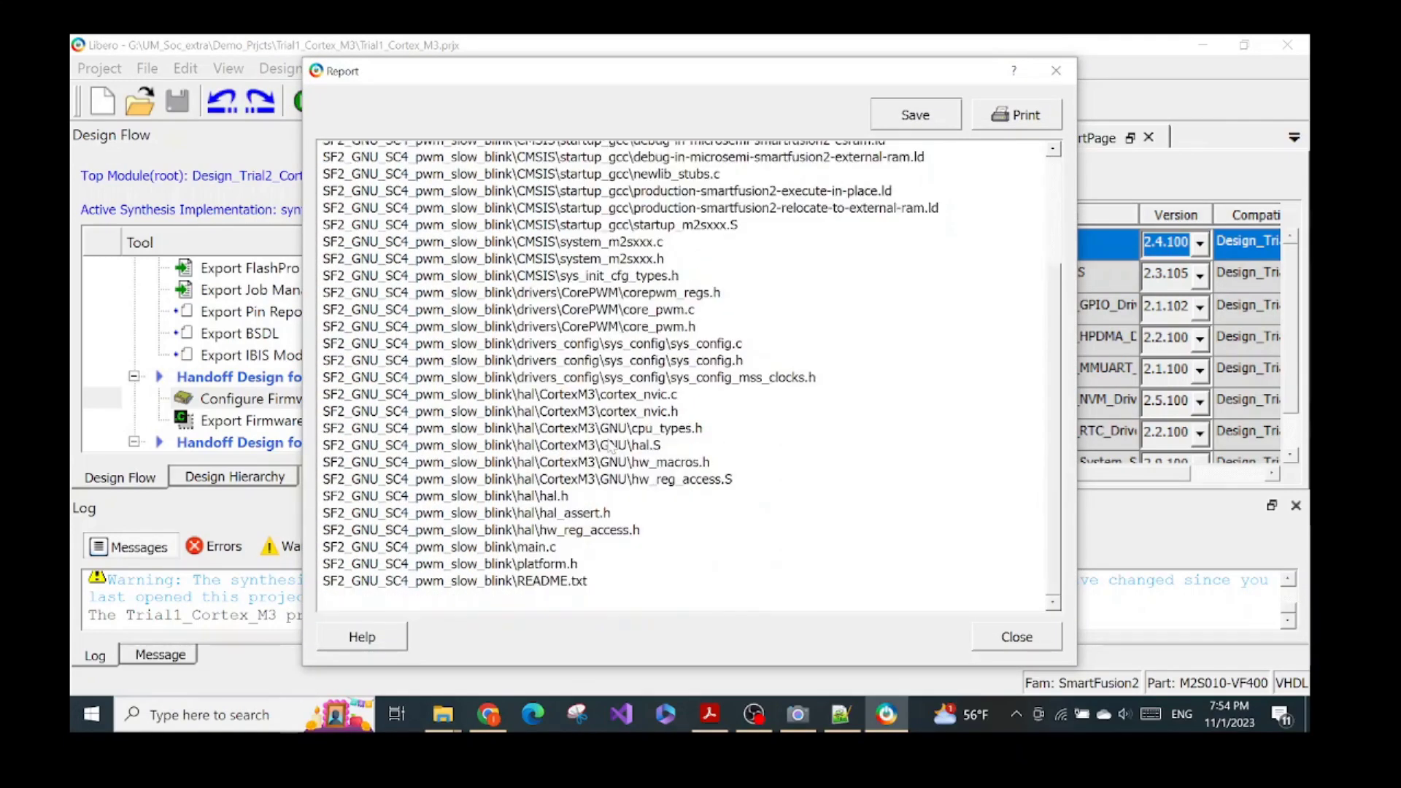
{"action": "scroll", "coordinate": [612, 446], "scroll_direction": "up", "scroll_amount": 3}
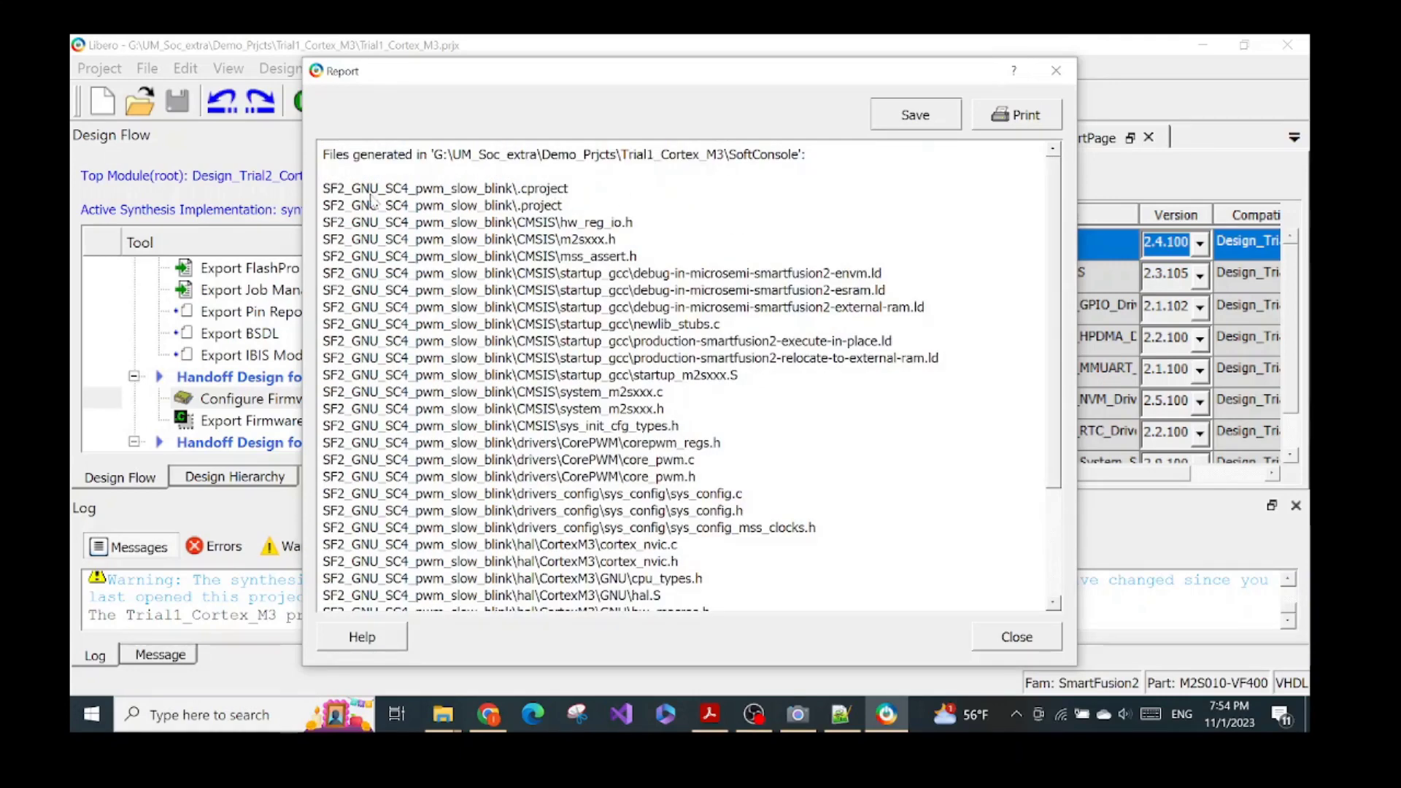
{"action": "scroll", "coordinate": [389, 295], "scroll_direction": "down", "scroll_amount": 3}
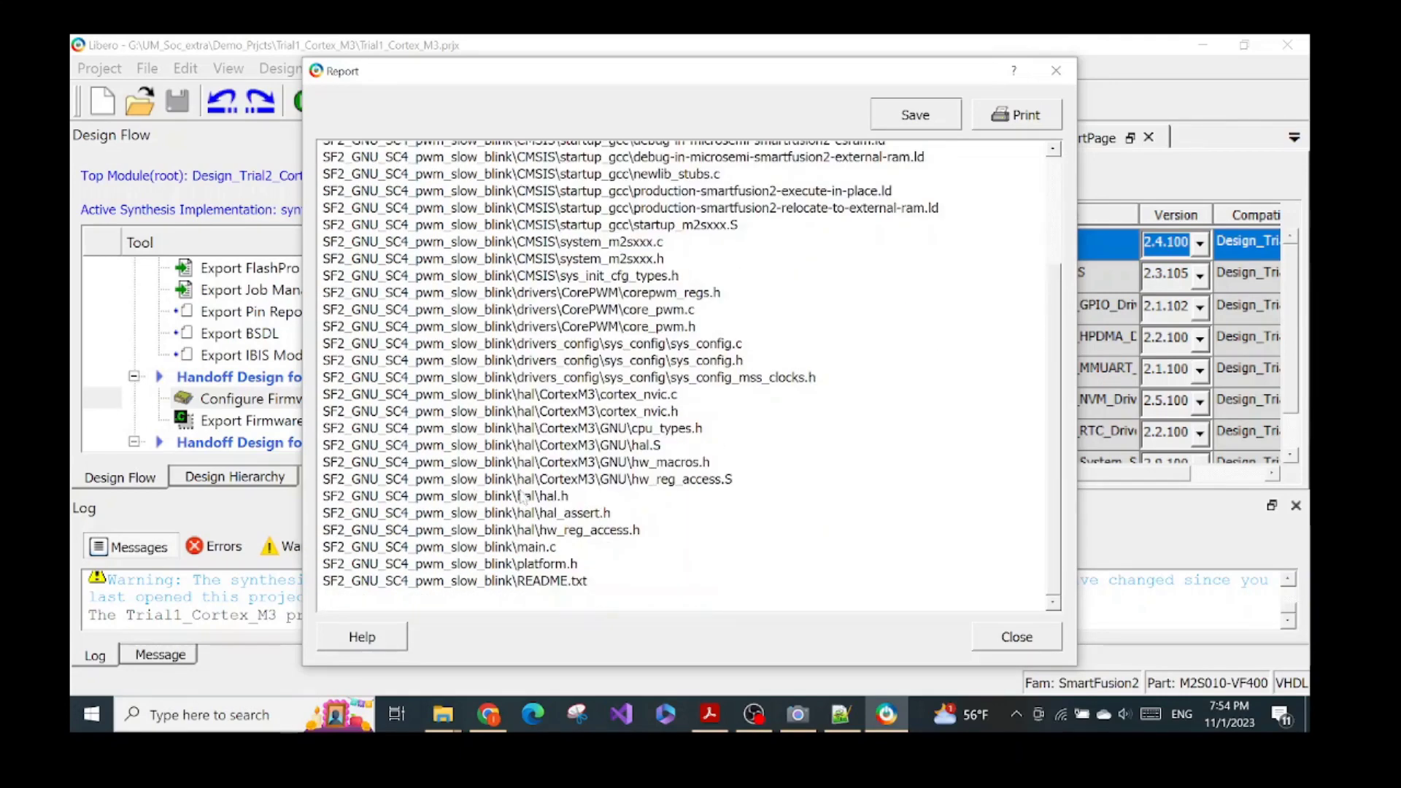
{"action": "left_click", "coordinate": [1011, 639]}
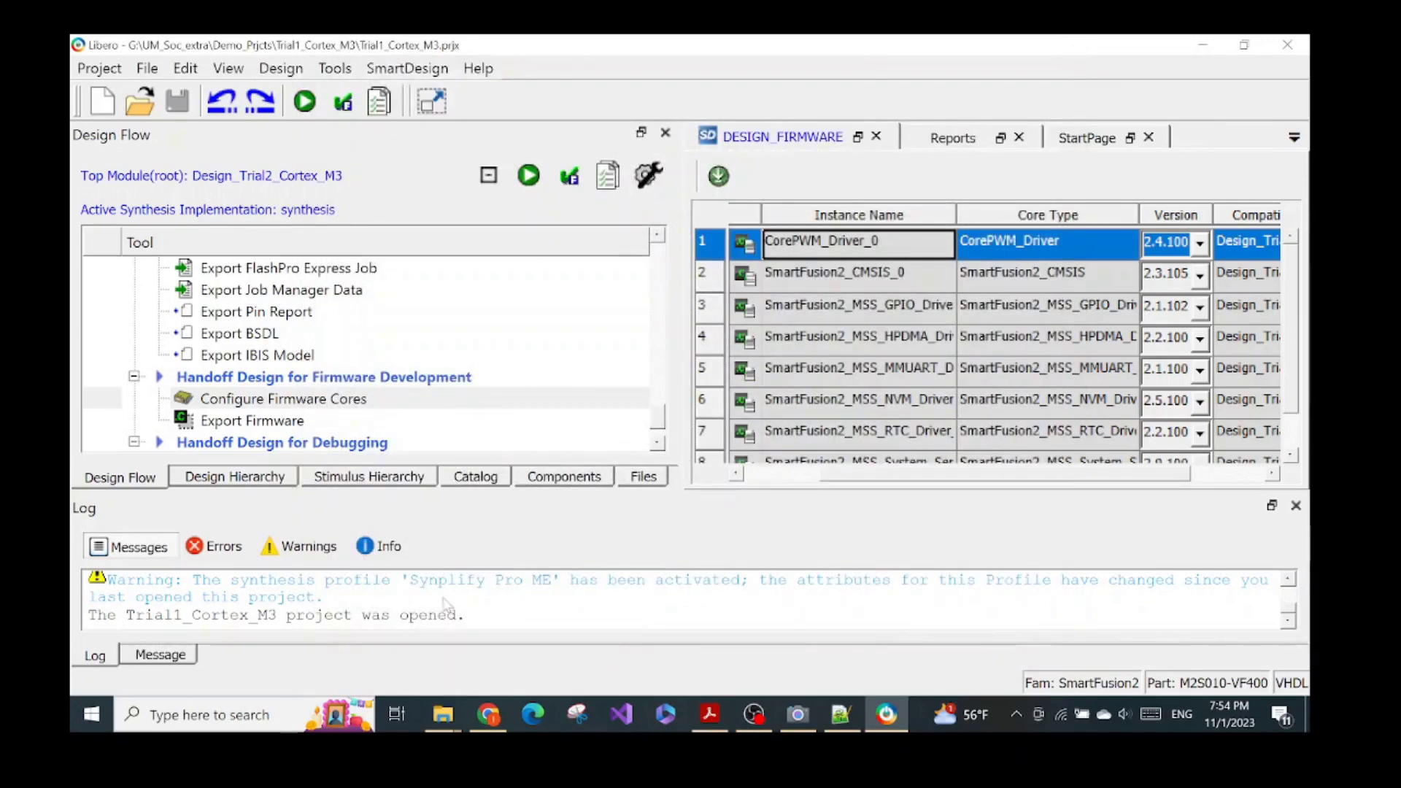
Step: Return to the lab guide and examine the Generate Sample Options figure and item 8 on the Report dialog
{"action": "left_click", "coordinate": [710, 714]}
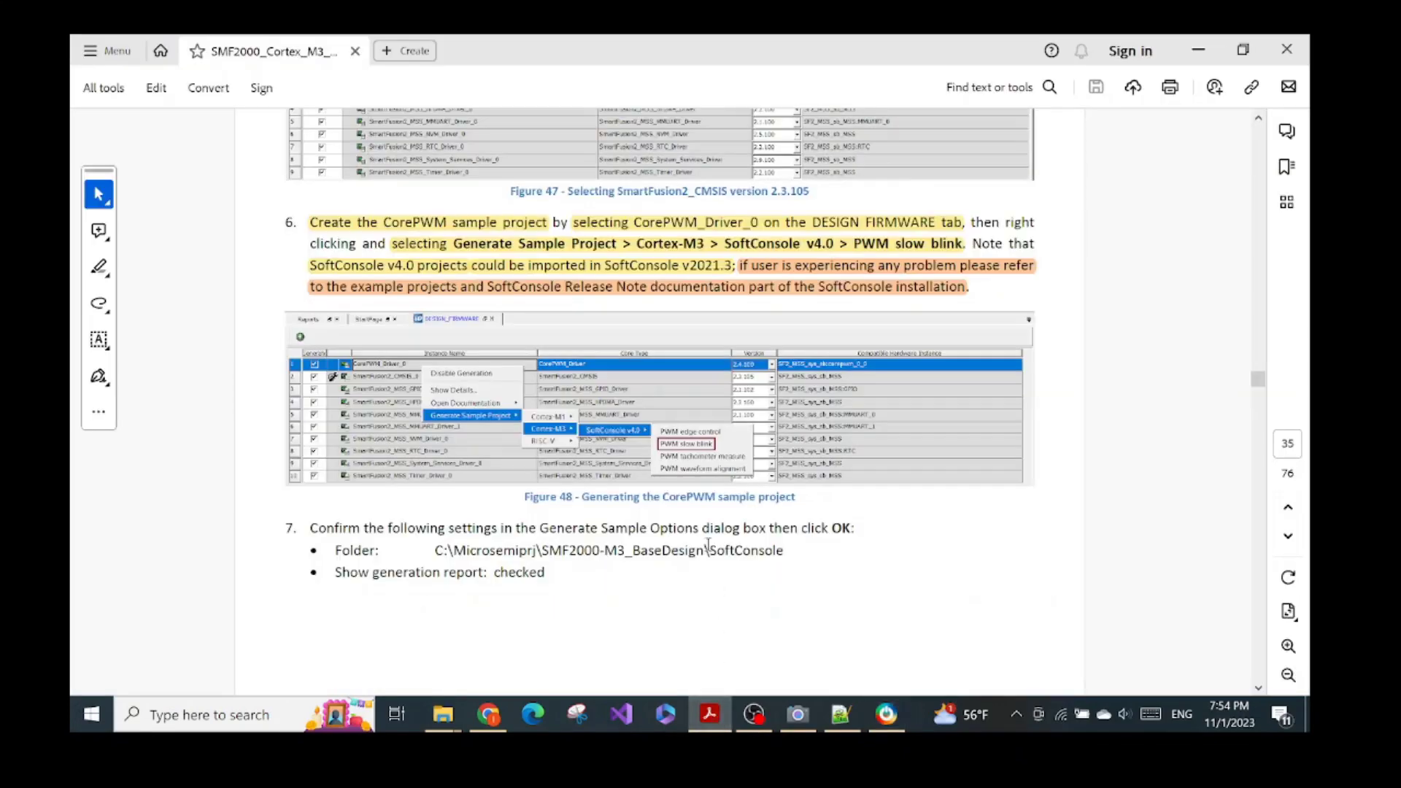
{"action": "scroll", "coordinate": [693, 504], "scroll_direction": "down", "scroll_amount": 1}
{"action": "scroll", "coordinate": [693, 492], "scroll_direction": "down", "scroll_amount": 8}
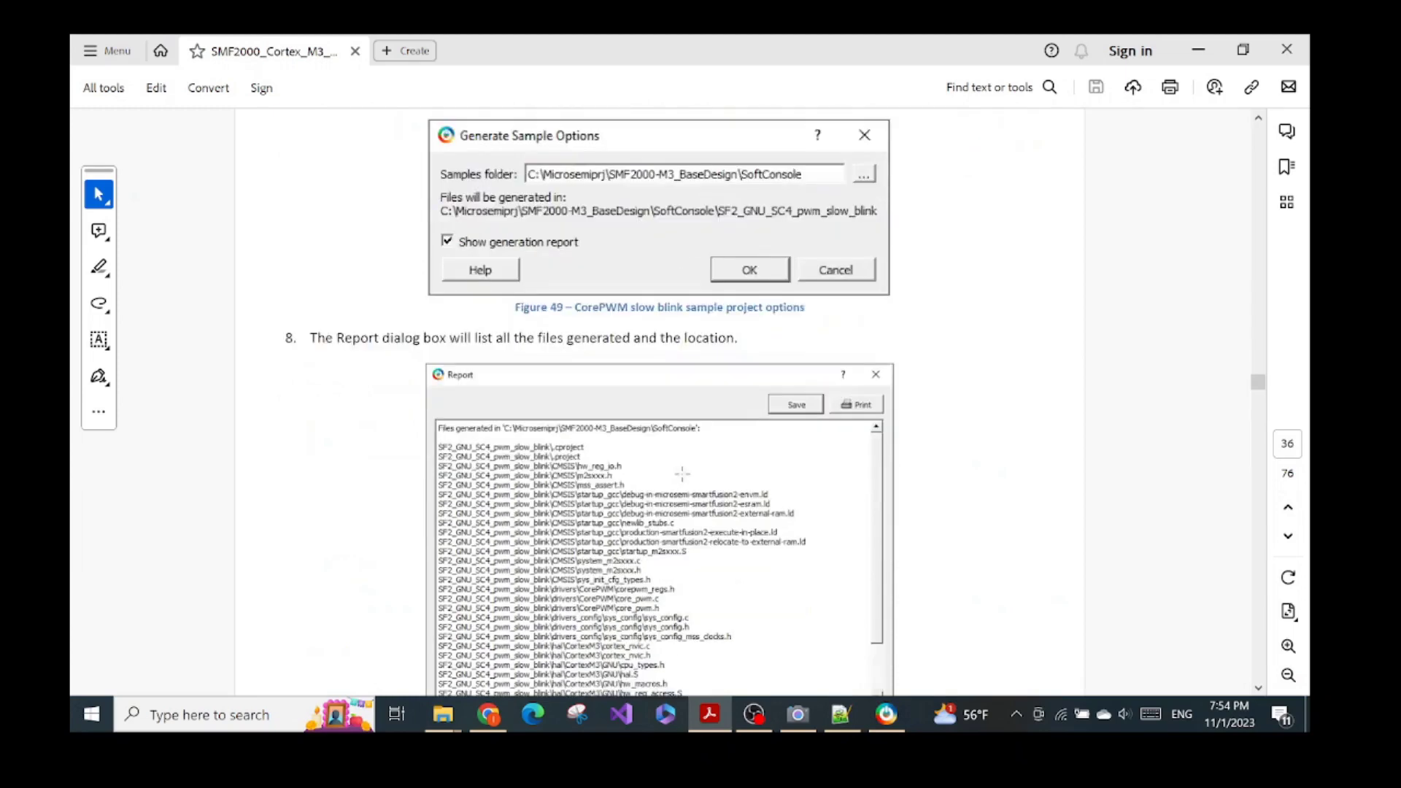
Step: Read item 10 of the lab guide, switch to Libero and select the SmartFusion2_MSS_RTC_Driver core in DESIGN_FIRMWARE
{"action": "scroll", "coordinate": [671, 460], "scroll_direction": "down", "scroll_amount": 10}
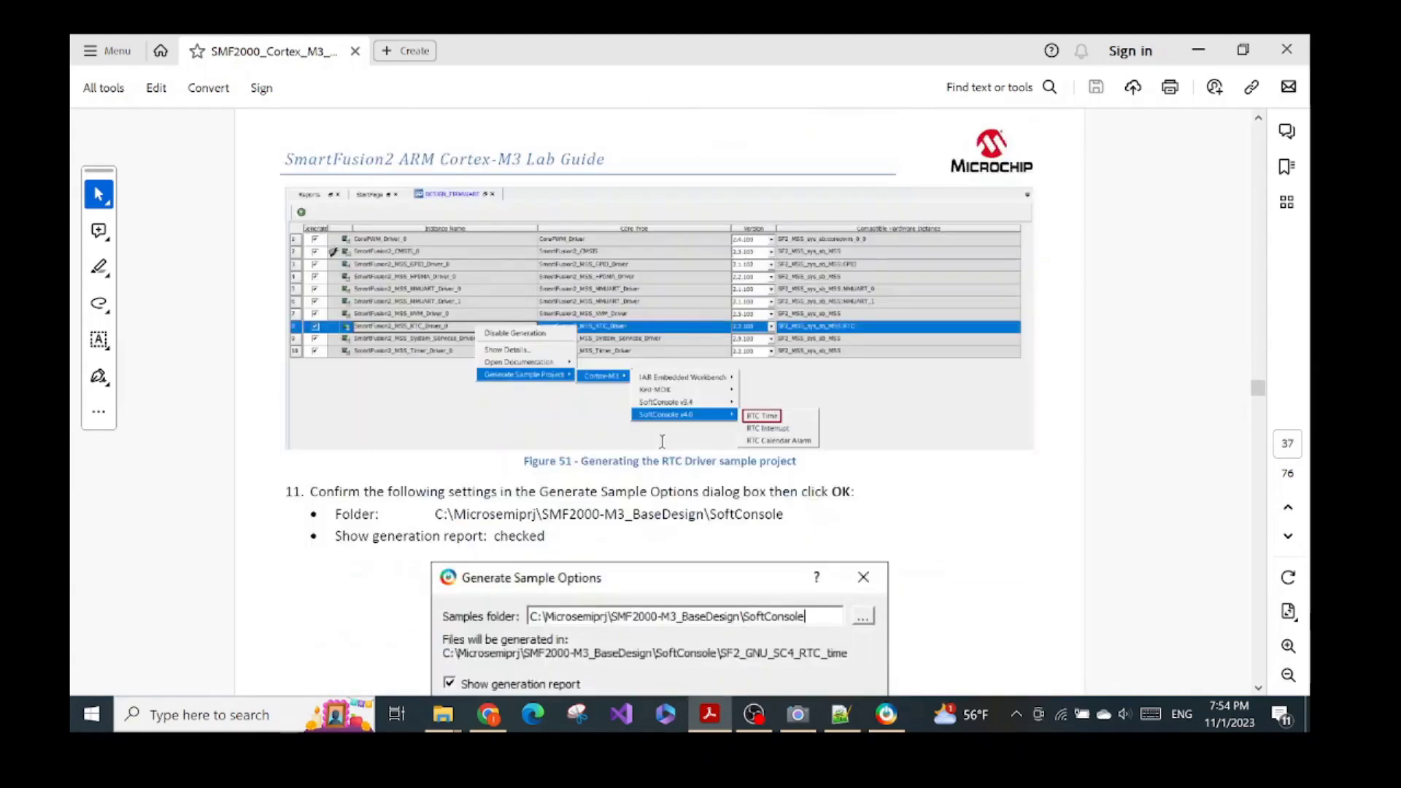
{"action": "scroll", "coordinate": [664, 447], "scroll_direction": "up", "scroll_amount": 8}
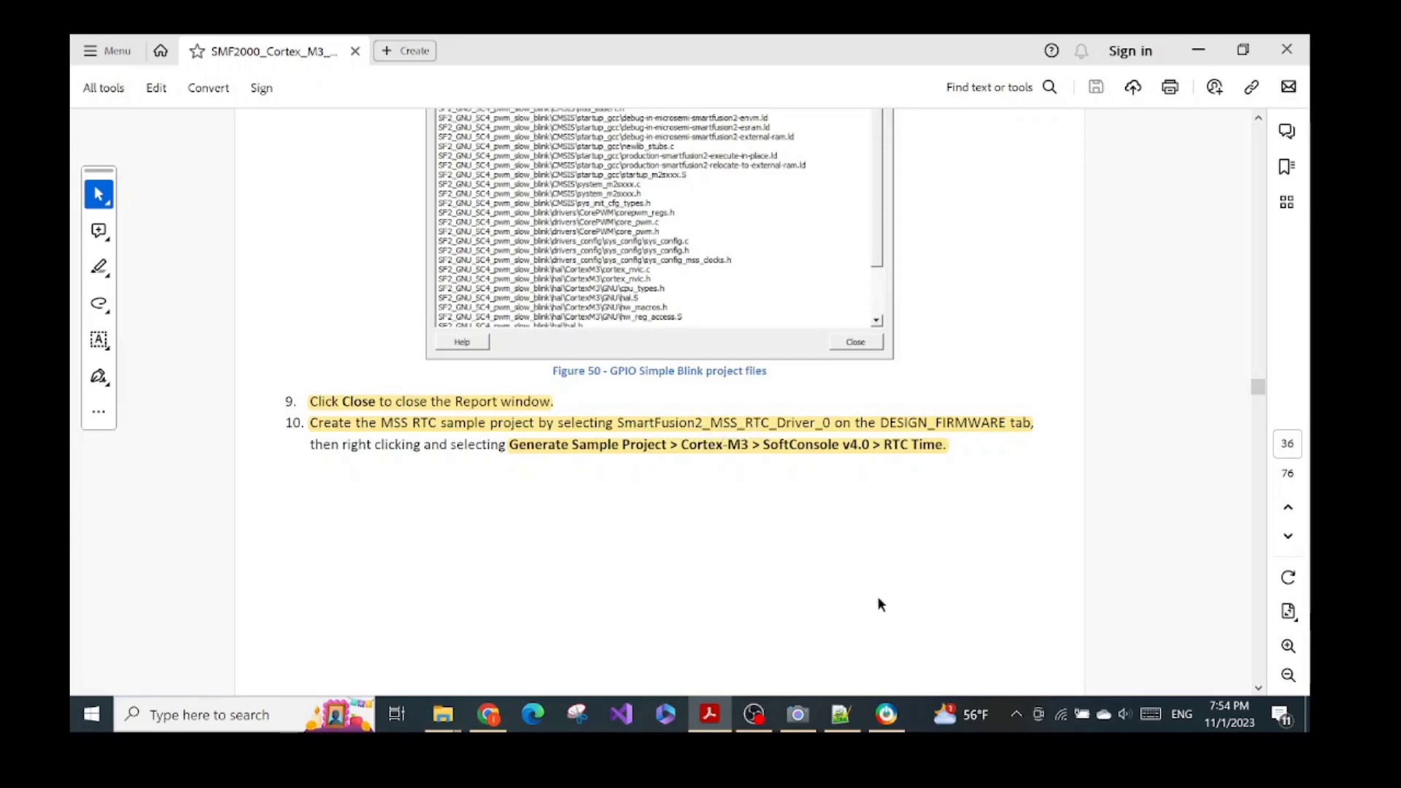
{"action": "left_click", "coordinate": [887, 713]}
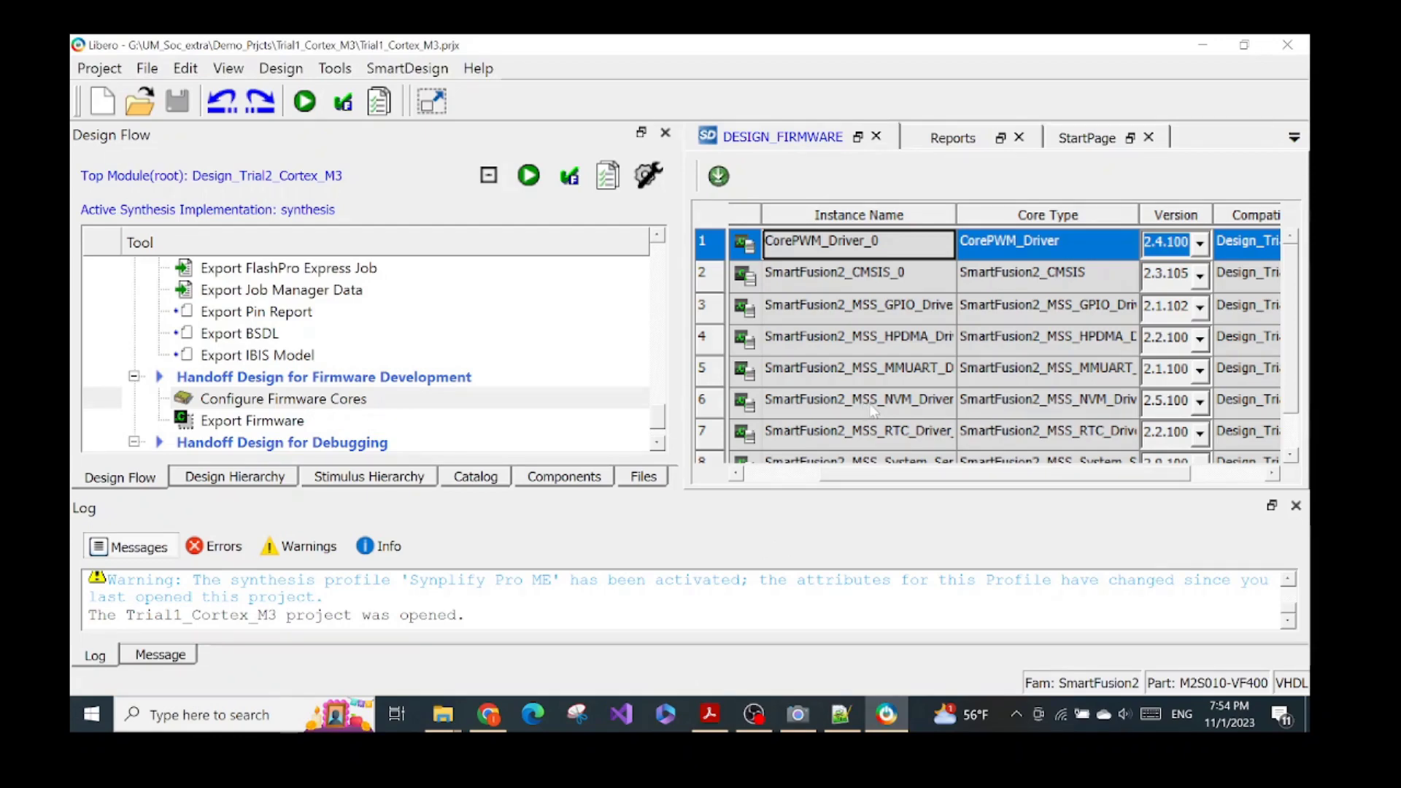
{"action": "scroll", "coordinate": [873, 411], "scroll_direction": "down", "scroll_amount": 1}
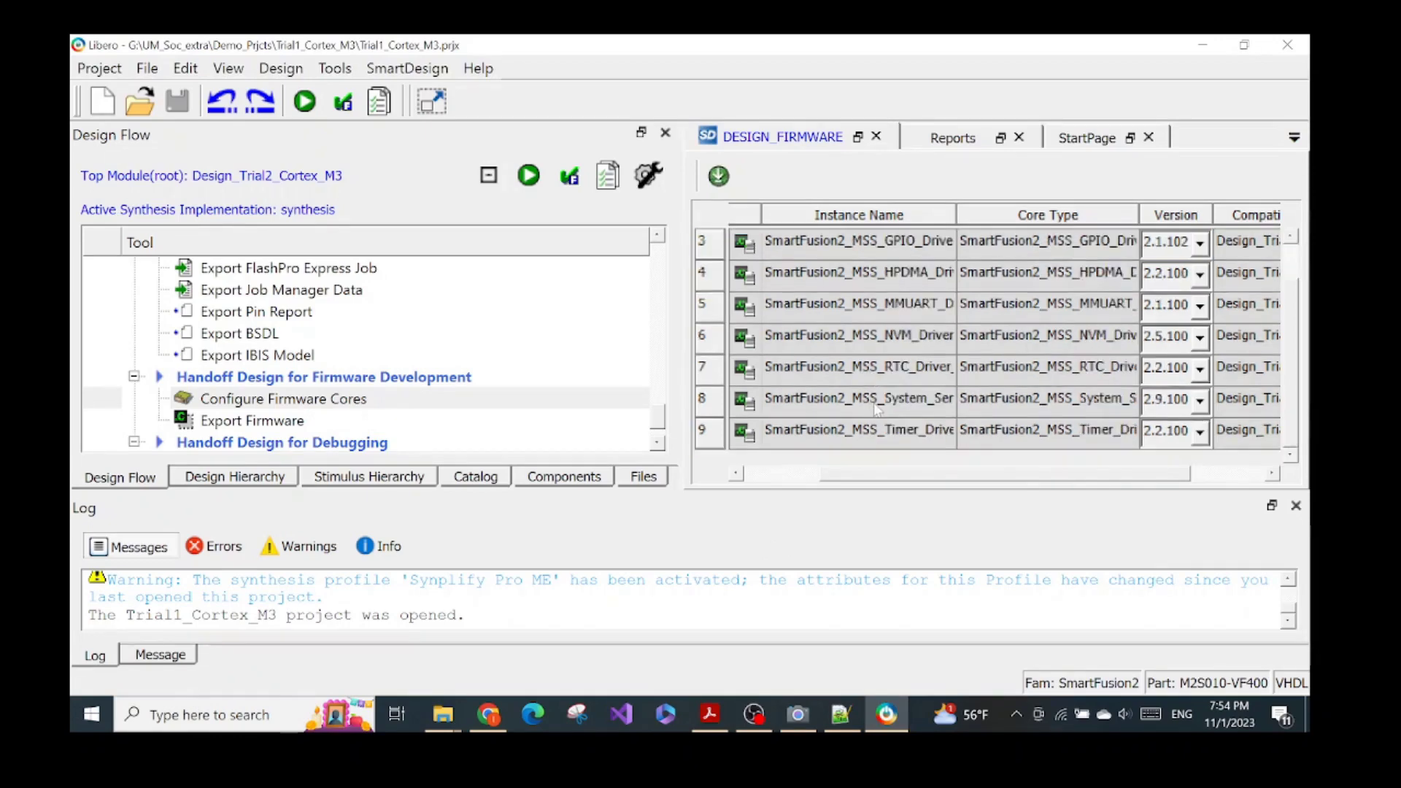
{"action": "left_click", "coordinate": [915, 374]}
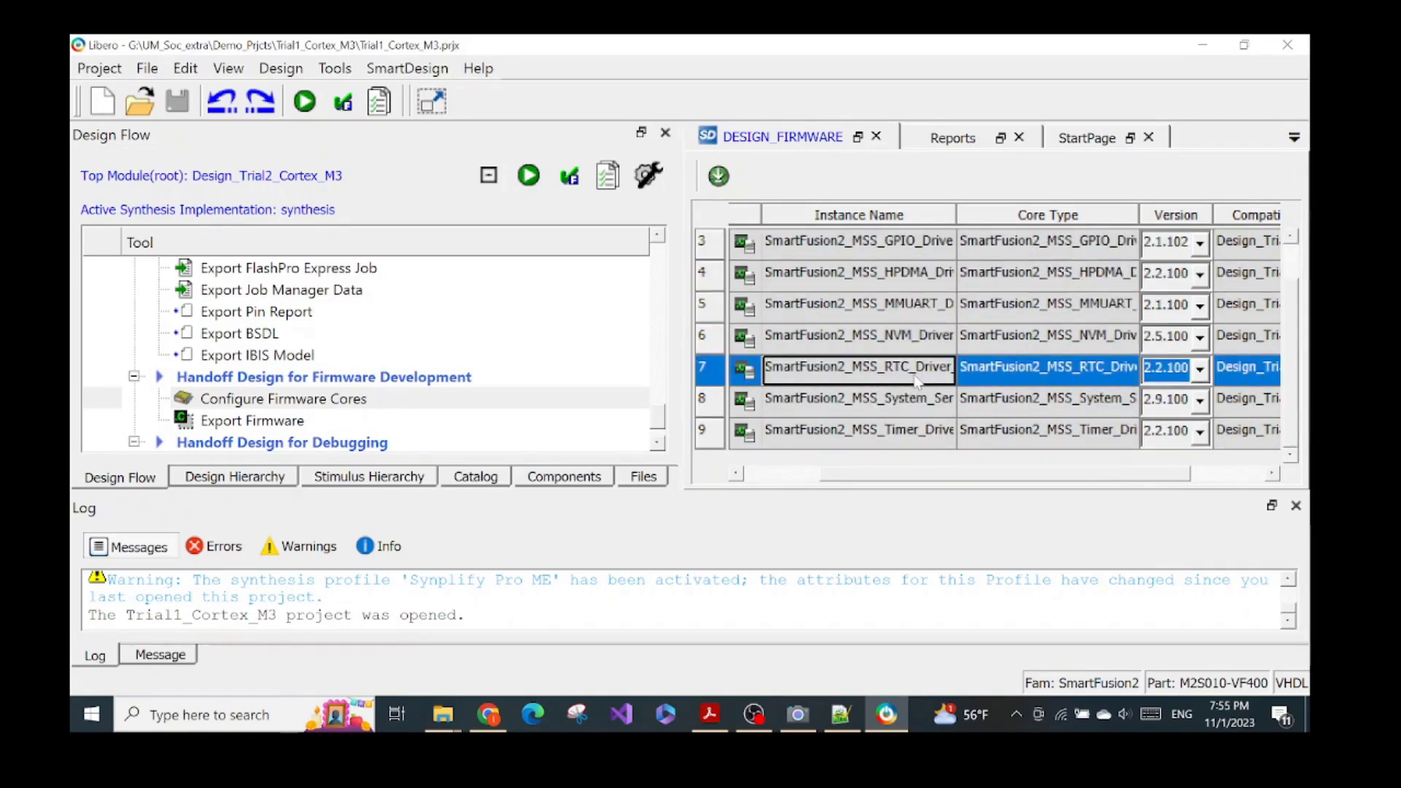
Step: Compare the RTC driver's Cortex-M3 SoftConsole v4.0 sample project options with Figure 51 in the lab guide
{"action": "right_click", "coordinate": [917, 382]}
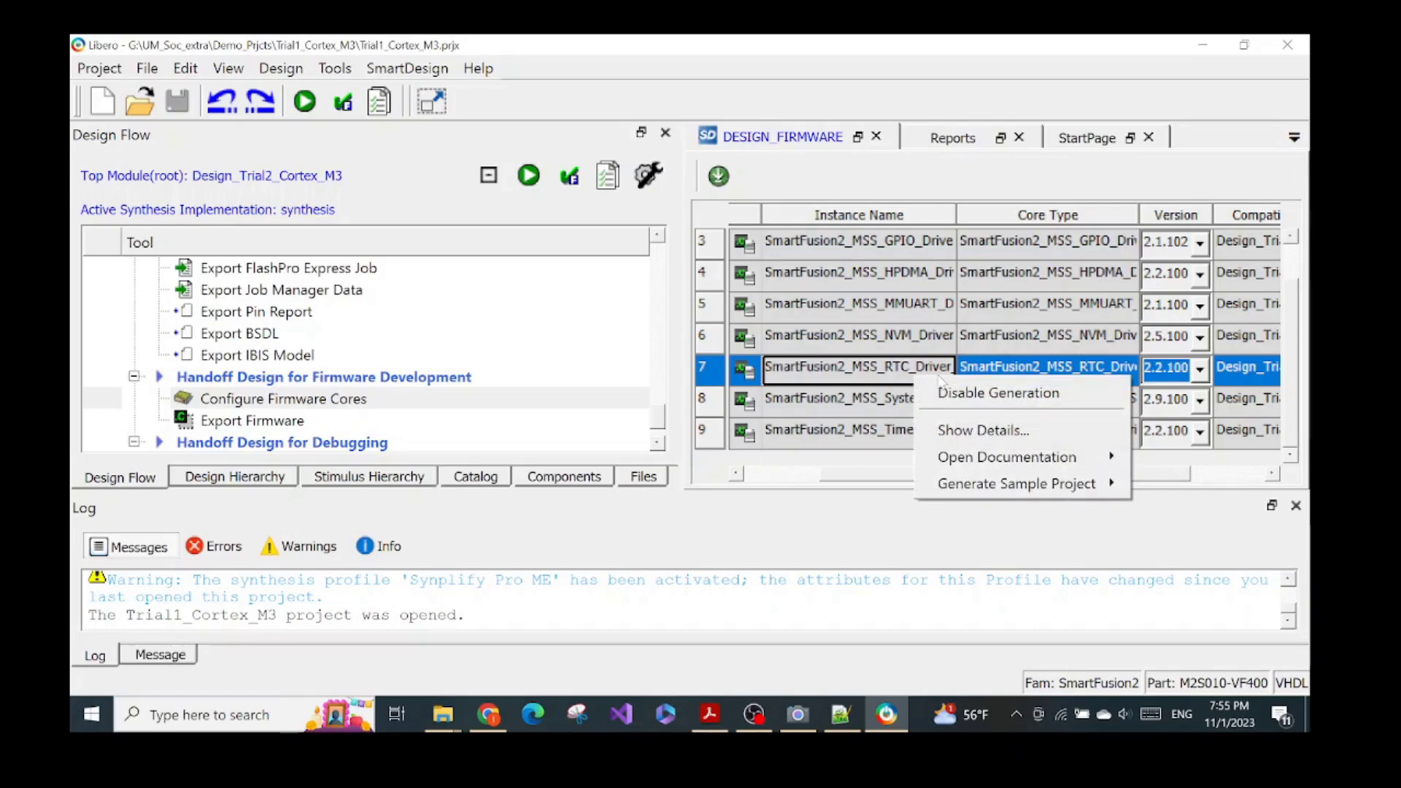
{"action": "mouse_move", "coordinate": [1020, 496]}
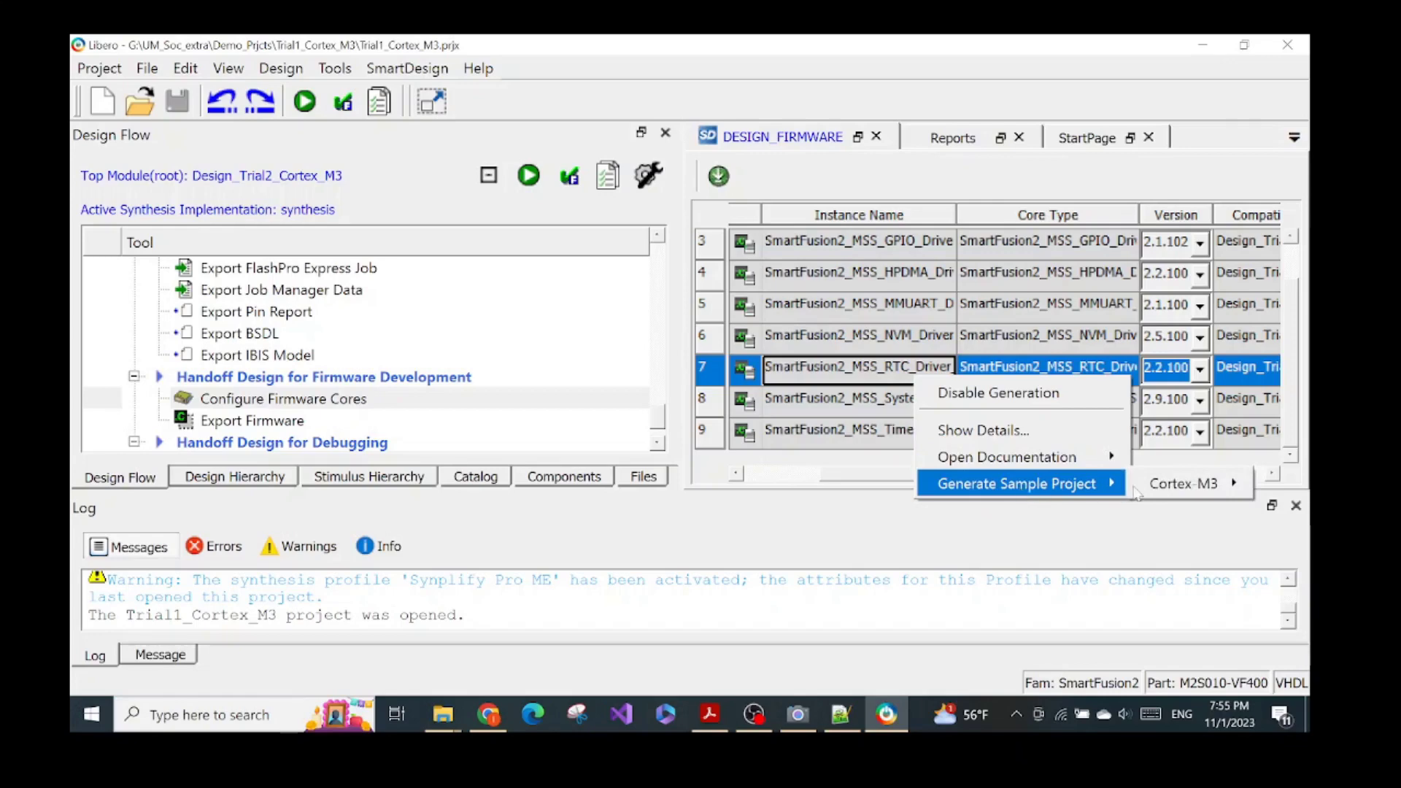
{"action": "mouse_move", "coordinate": [1151, 487]}
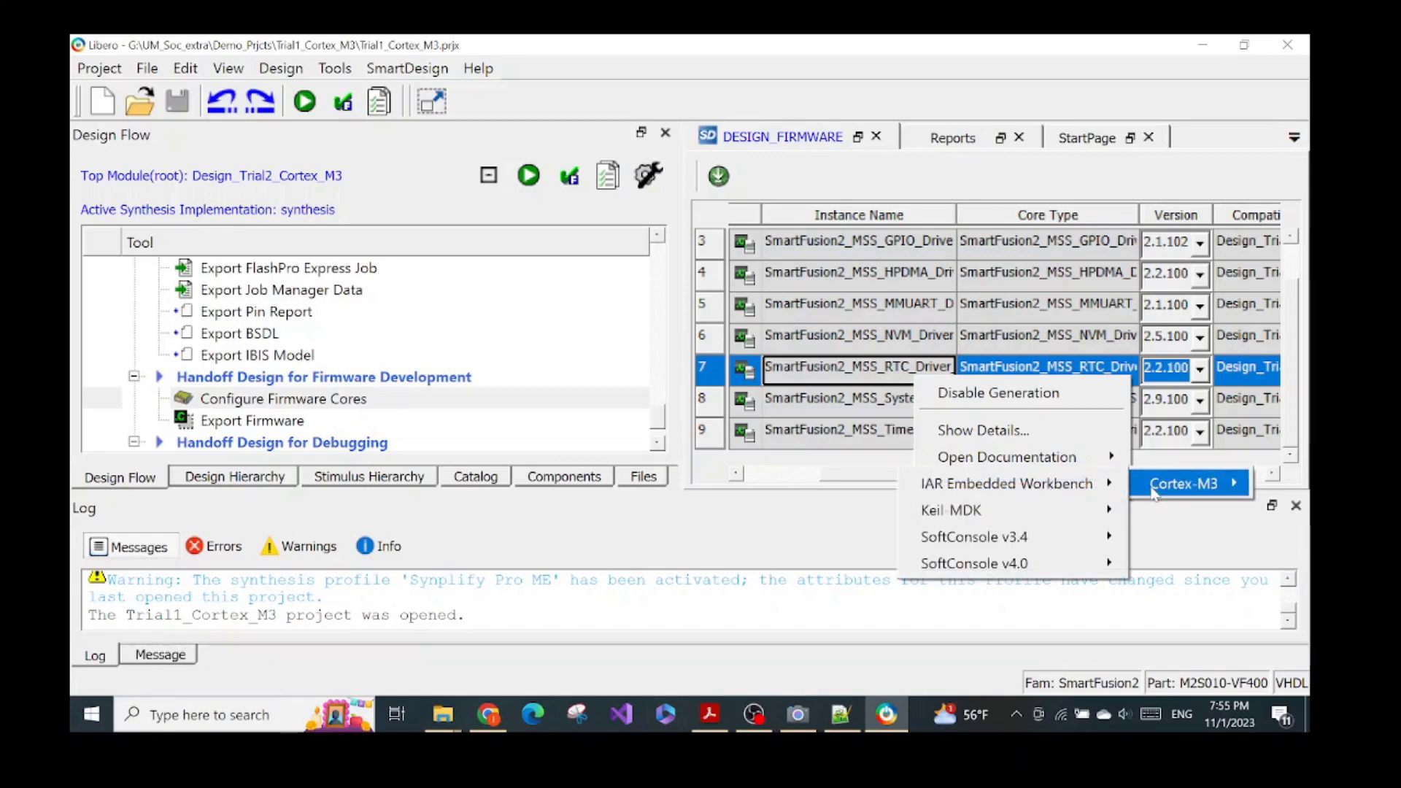
{"action": "mouse_move", "coordinate": [1065, 556]}
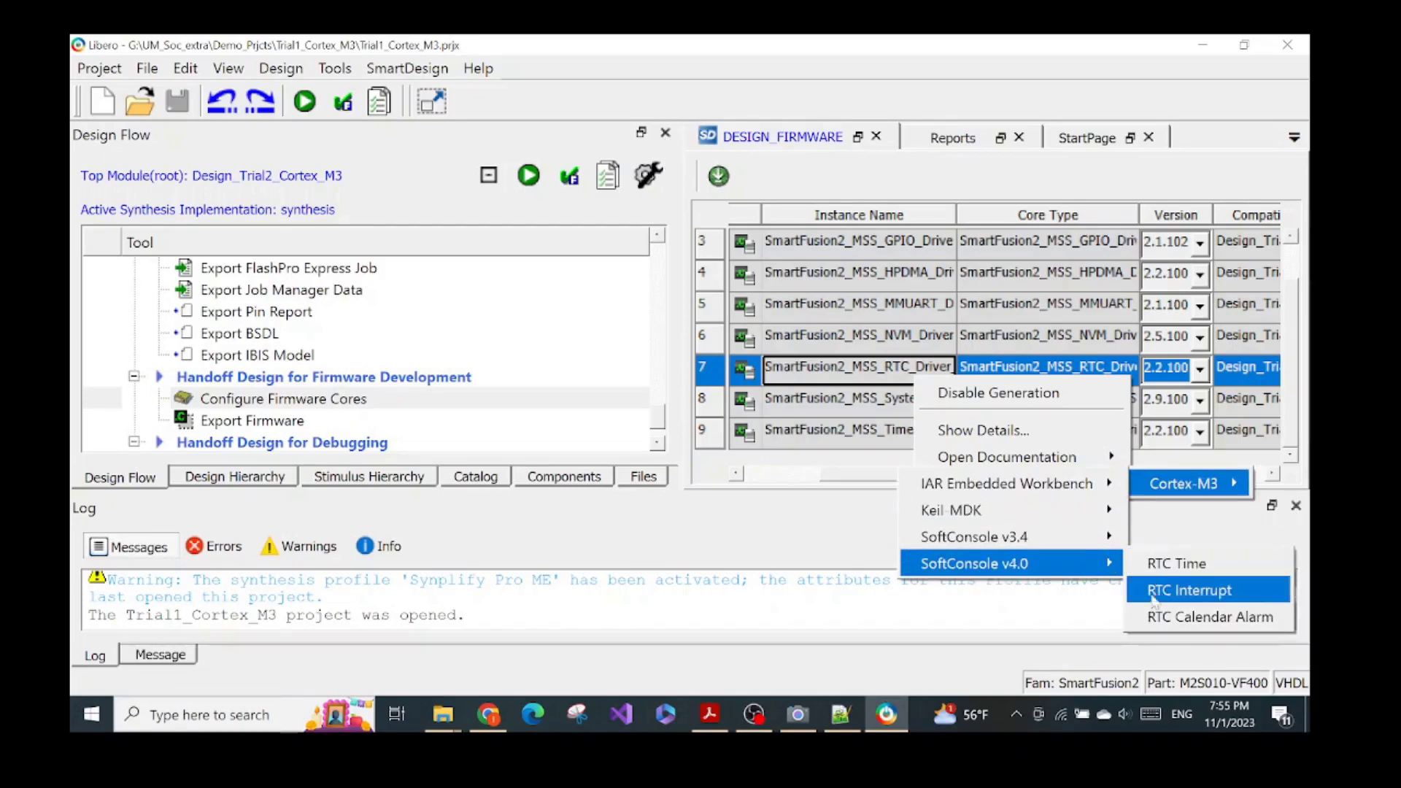
{"action": "left_click", "coordinate": [710, 717]}
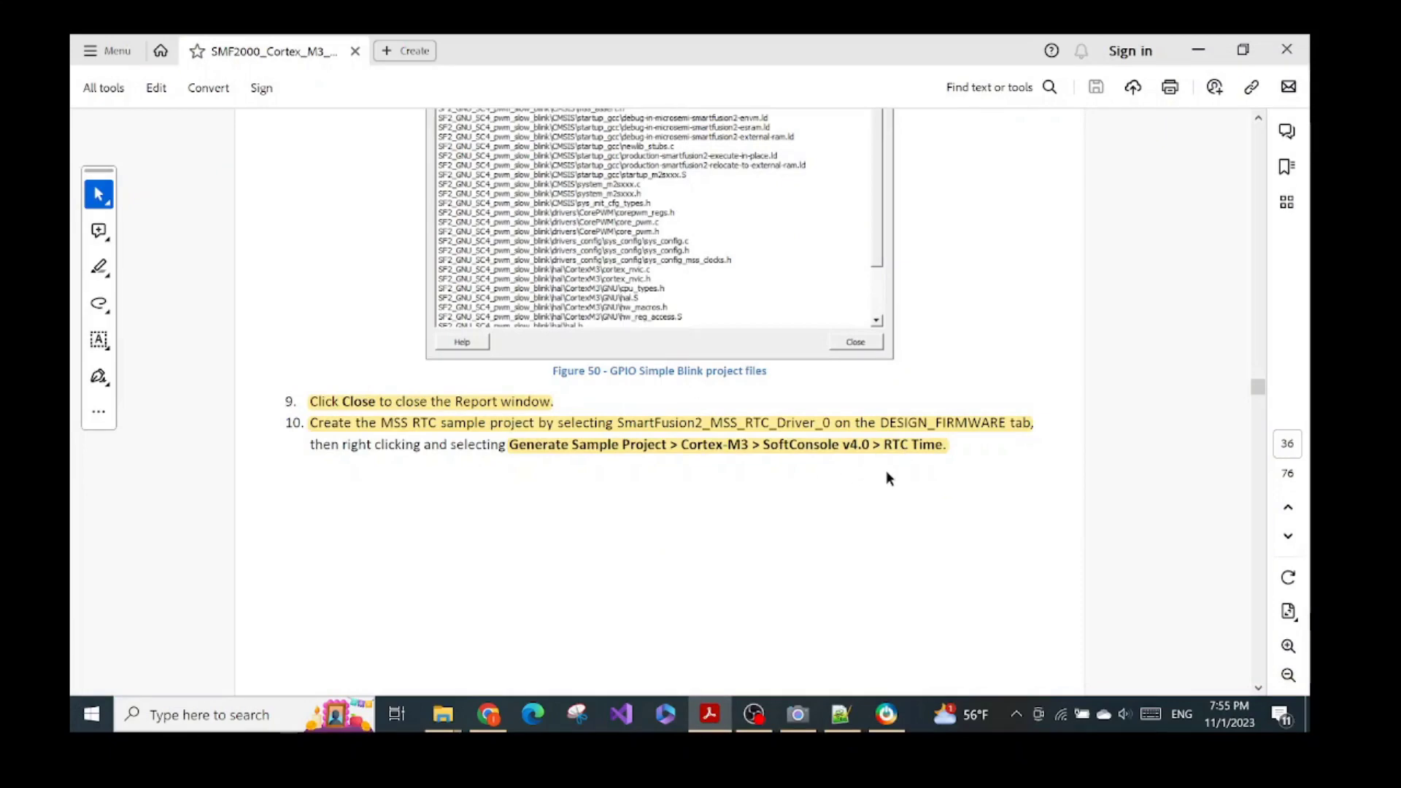
{"action": "scroll", "coordinate": [886, 470], "scroll_direction": "down", "scroll_amount": 2}
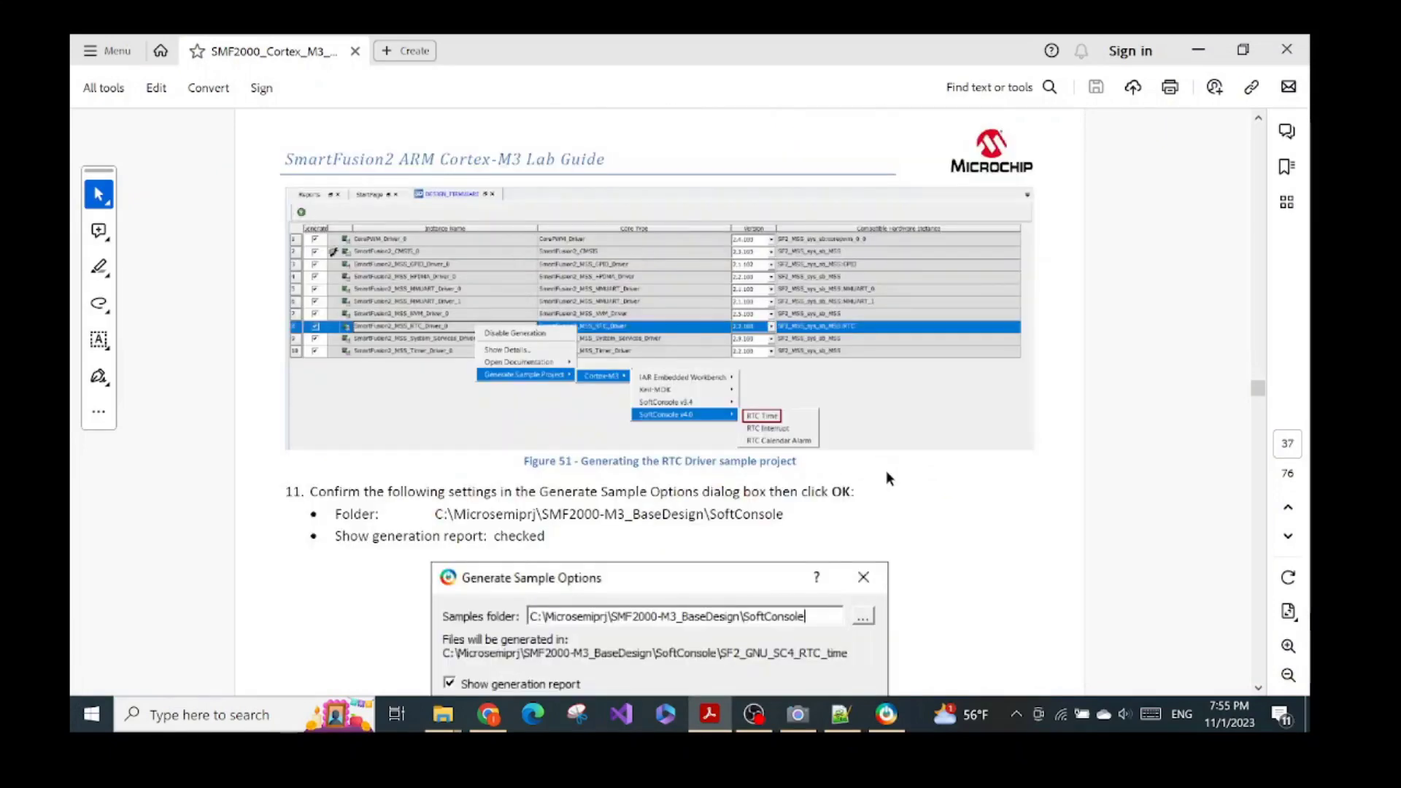
{"action": "left_click", "coordinate": [886, 716]}
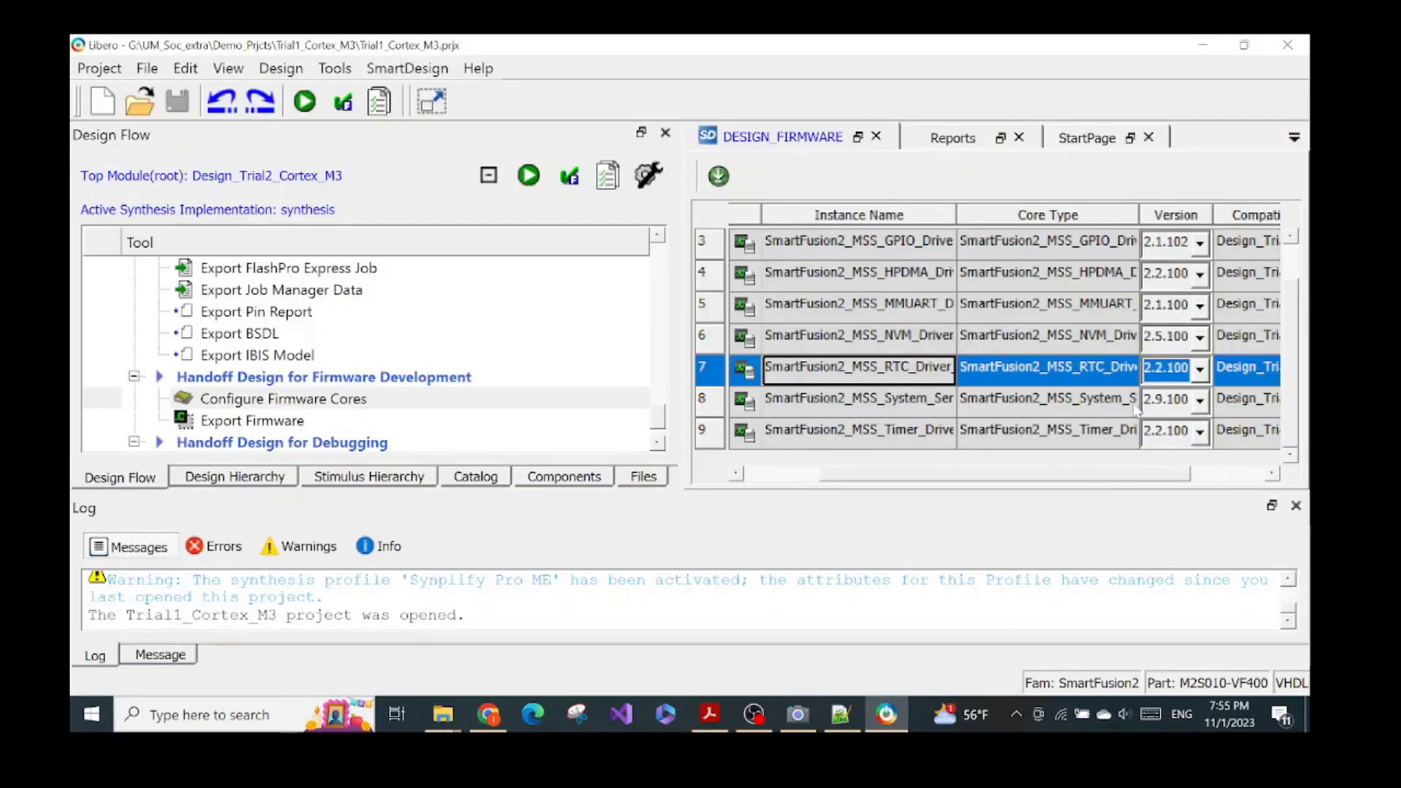
{"action": "right_click", "coordinate": [907, 369]}
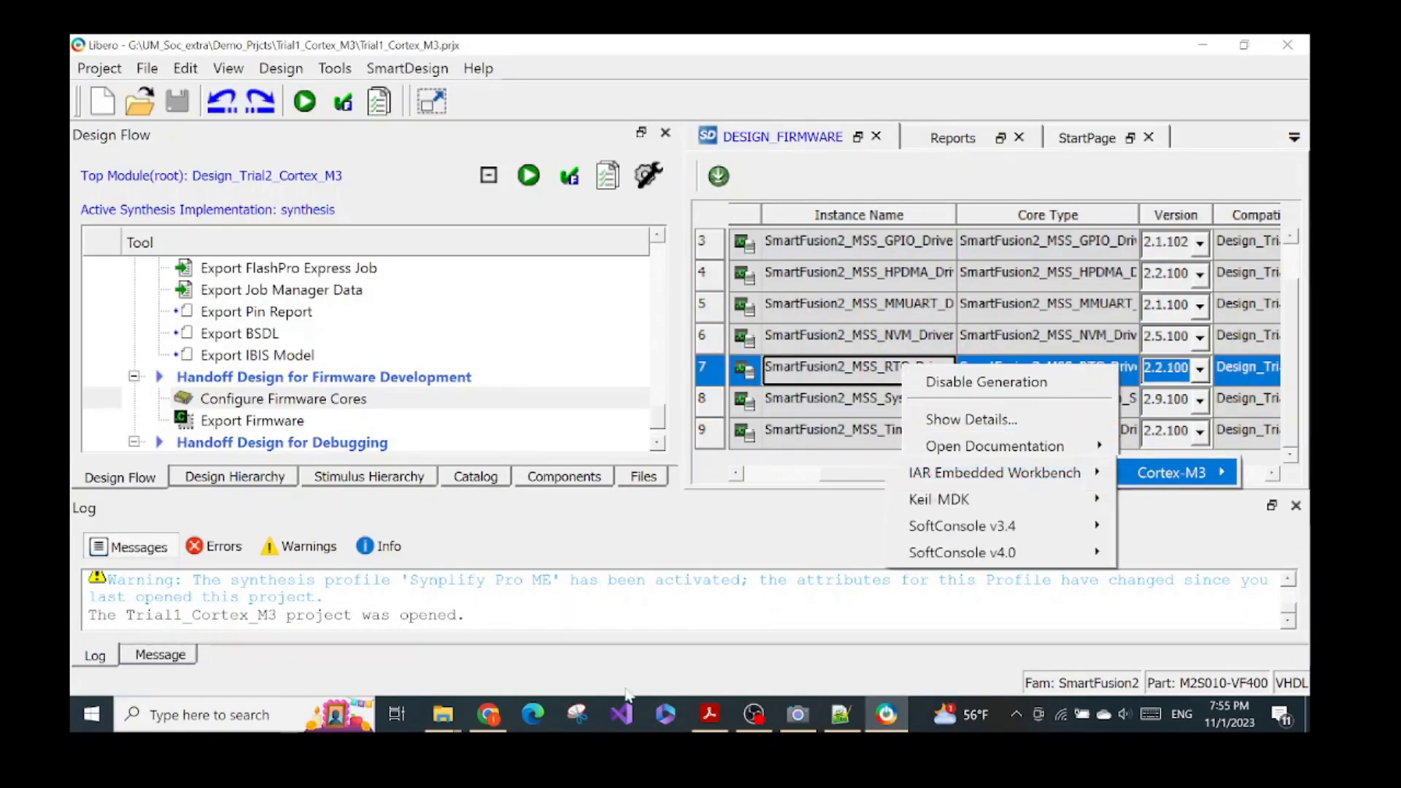
{"action": "left_click", "coordinate": [708, 715]}
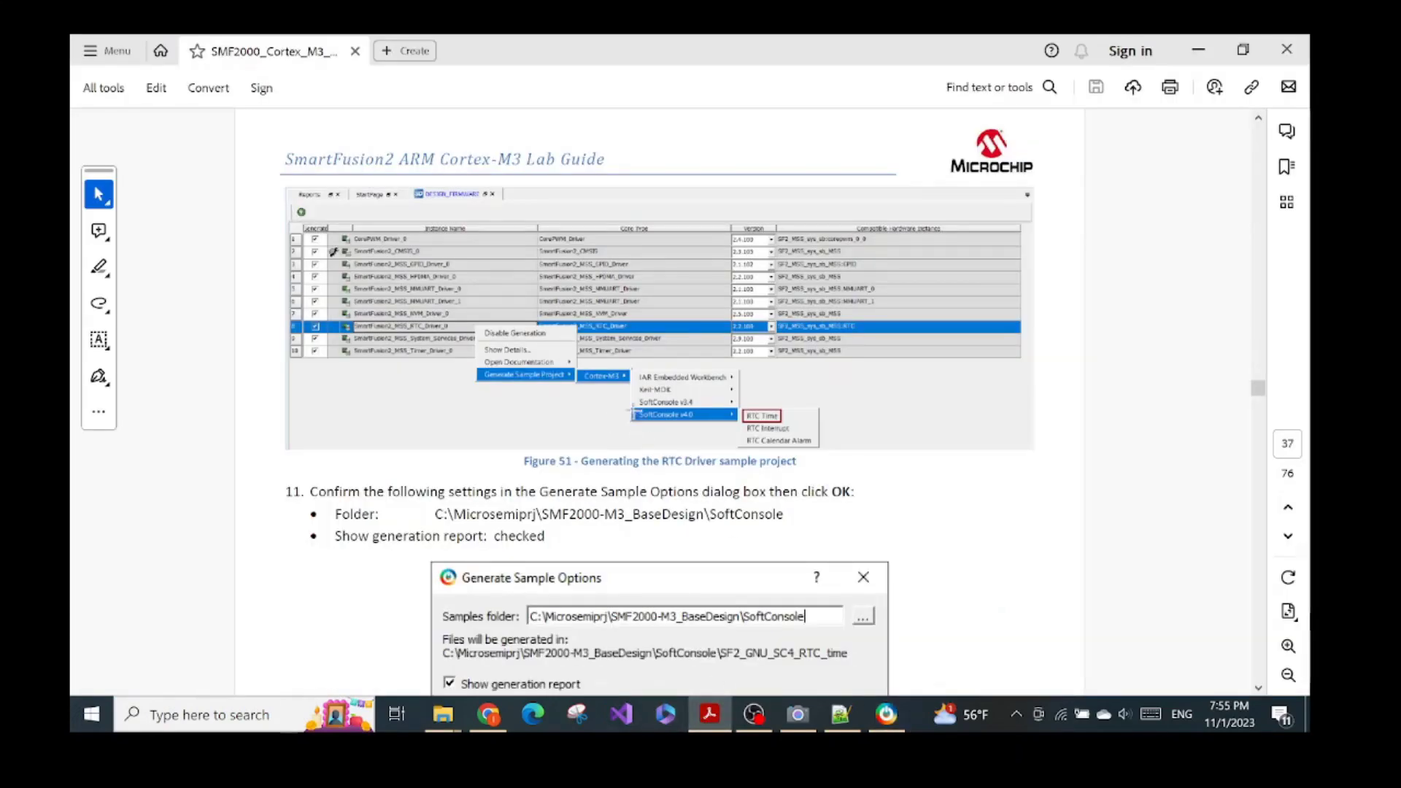
Step: In Libero, start generating the Cortex-M3 SoftConsole v4.0 RTC Time sample project for the MSS RTC driver
{"action": "left_click", "coordinate": [887, 715]}
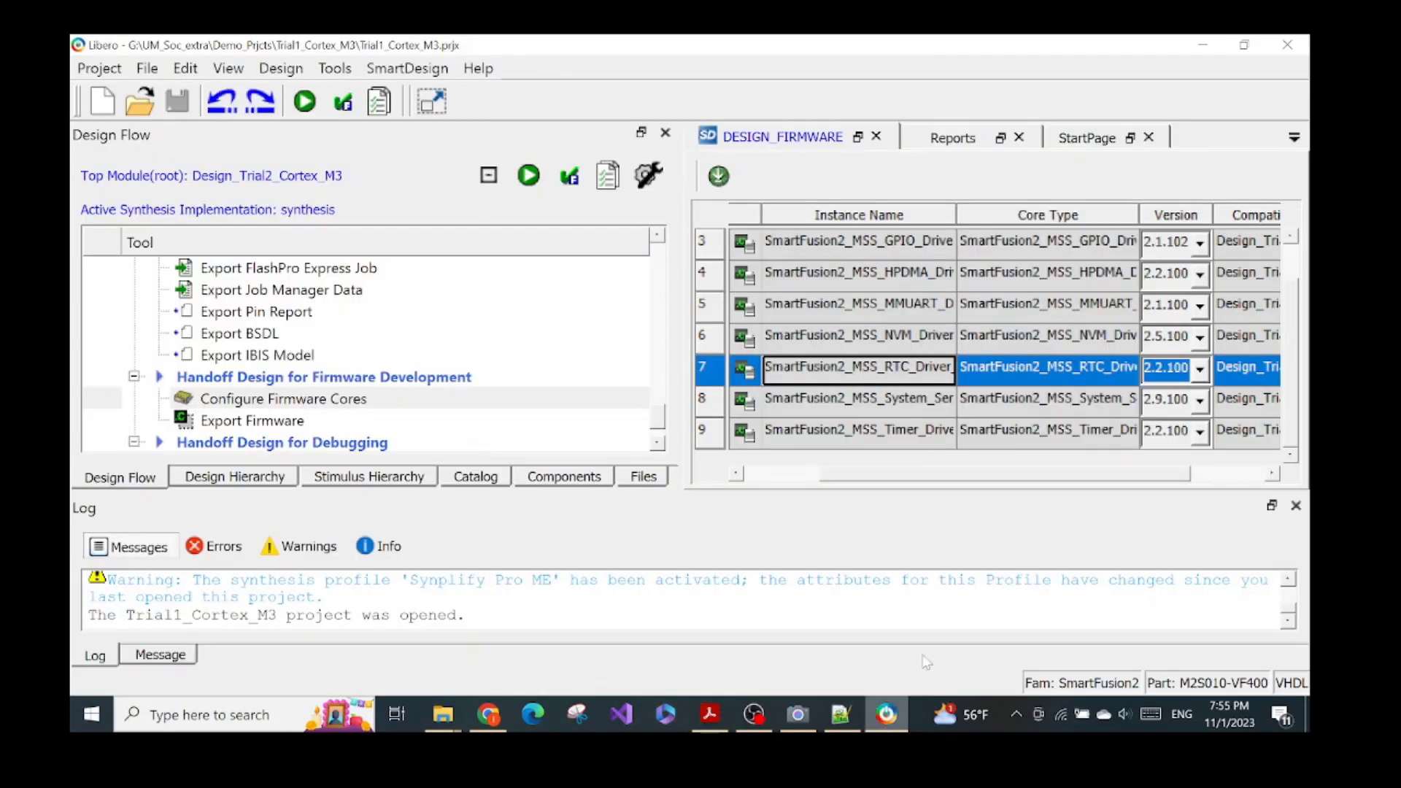
{"action": "right_click", "coordinate": [904, 374]}
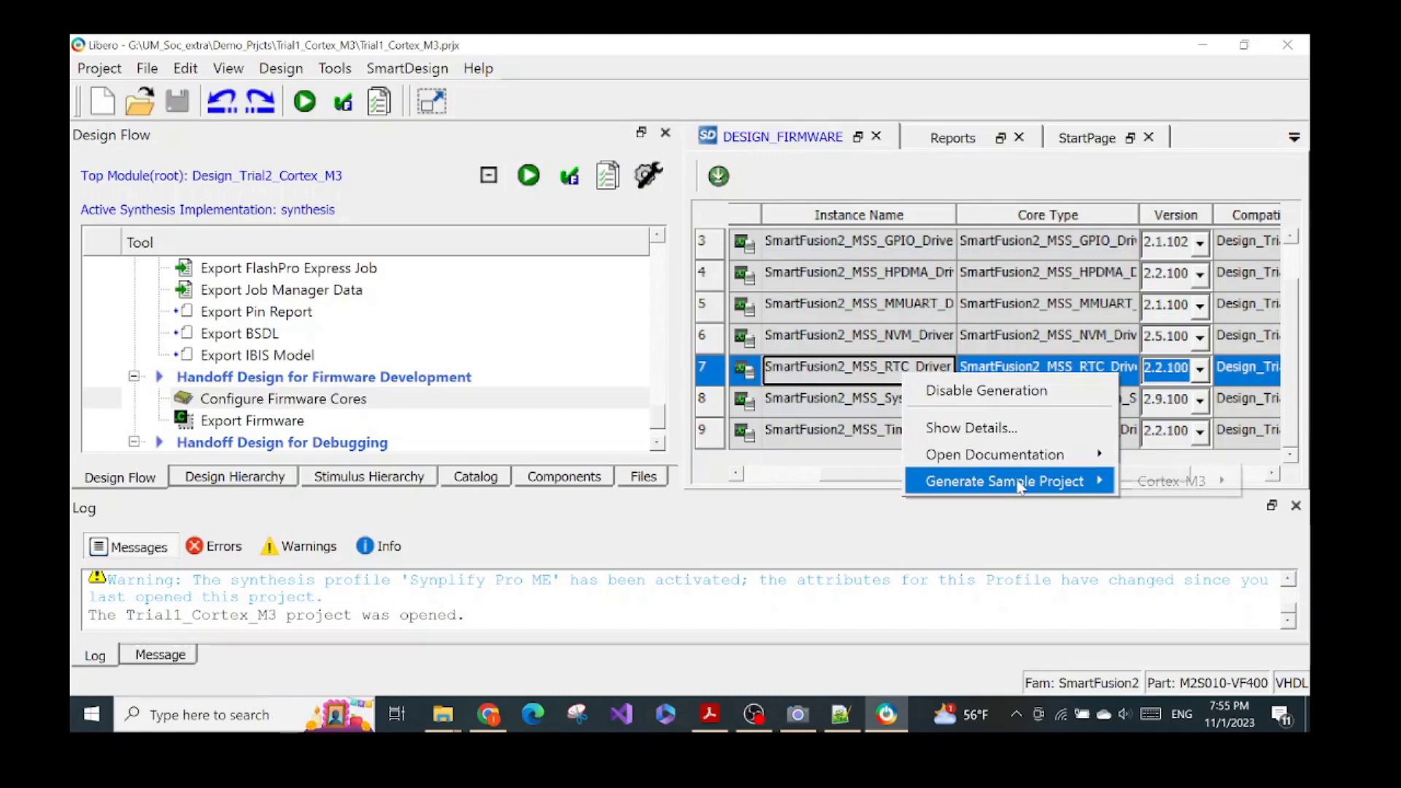
{"action": "mouse_move", "coordinate": [1160, 487]}
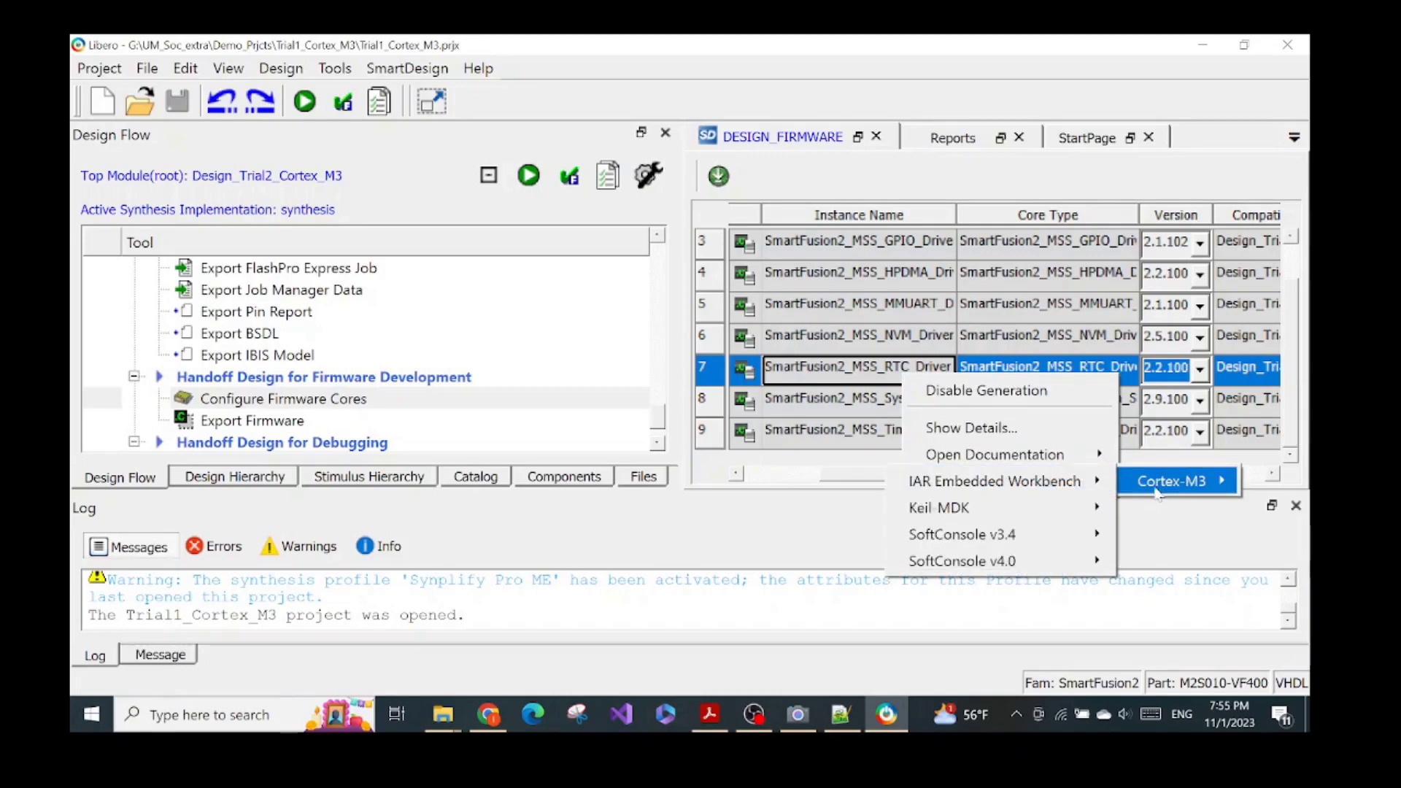
{"action": "mouse_move", "coordinate": [1085, 561]}
{"action": "left_click", "coordinate": [1147, 566]}
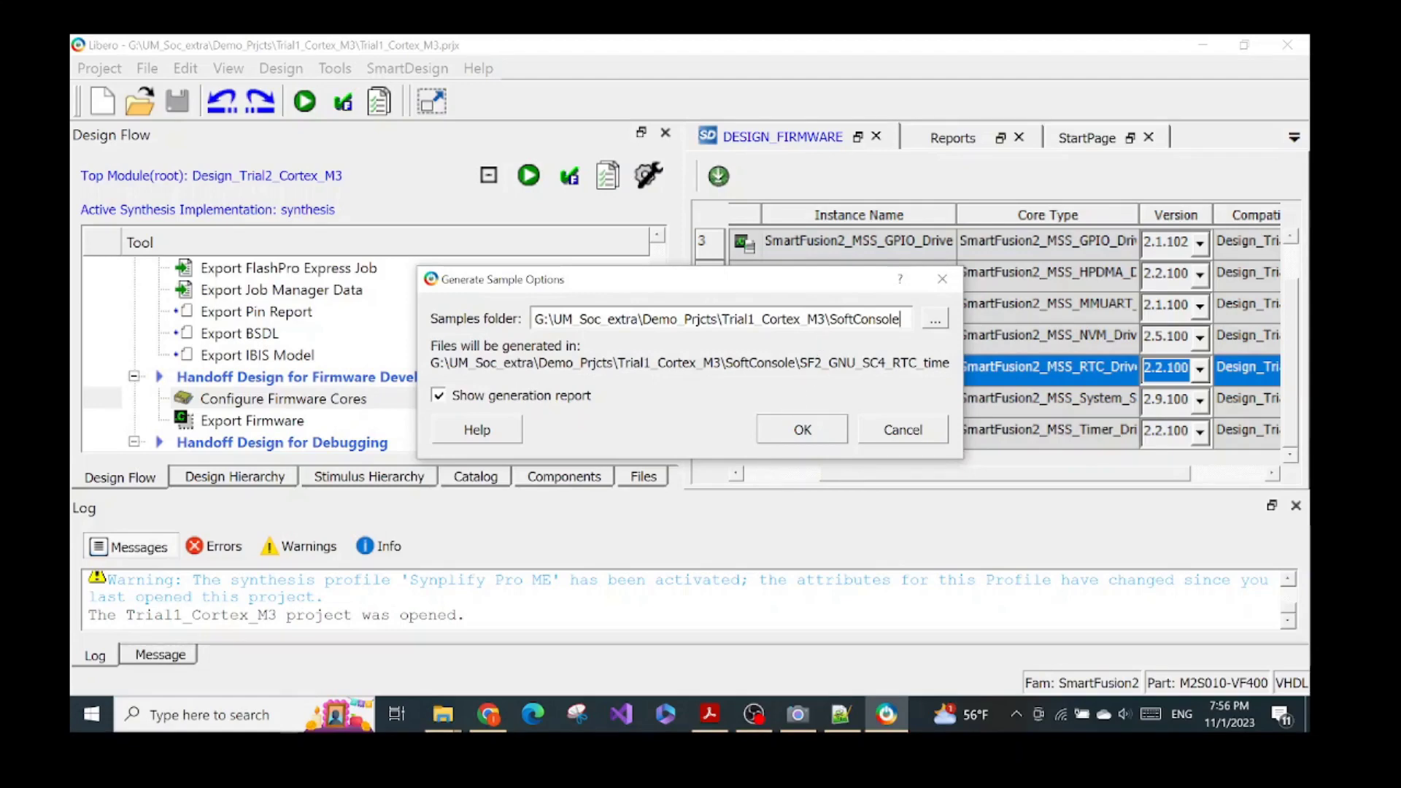
Step: Check the proposed Trial1_Cortex_M3 SoftConsole path, generate the RTC Time sample project there, review the generation report and close it
{"action": "left_click_drag", "start_coordinate": [829, 319], "coordinate": [839, 320]}
{"action": "left_click_drag", "start_coordinate": [721, 319], "coordinate": [818, 319]}
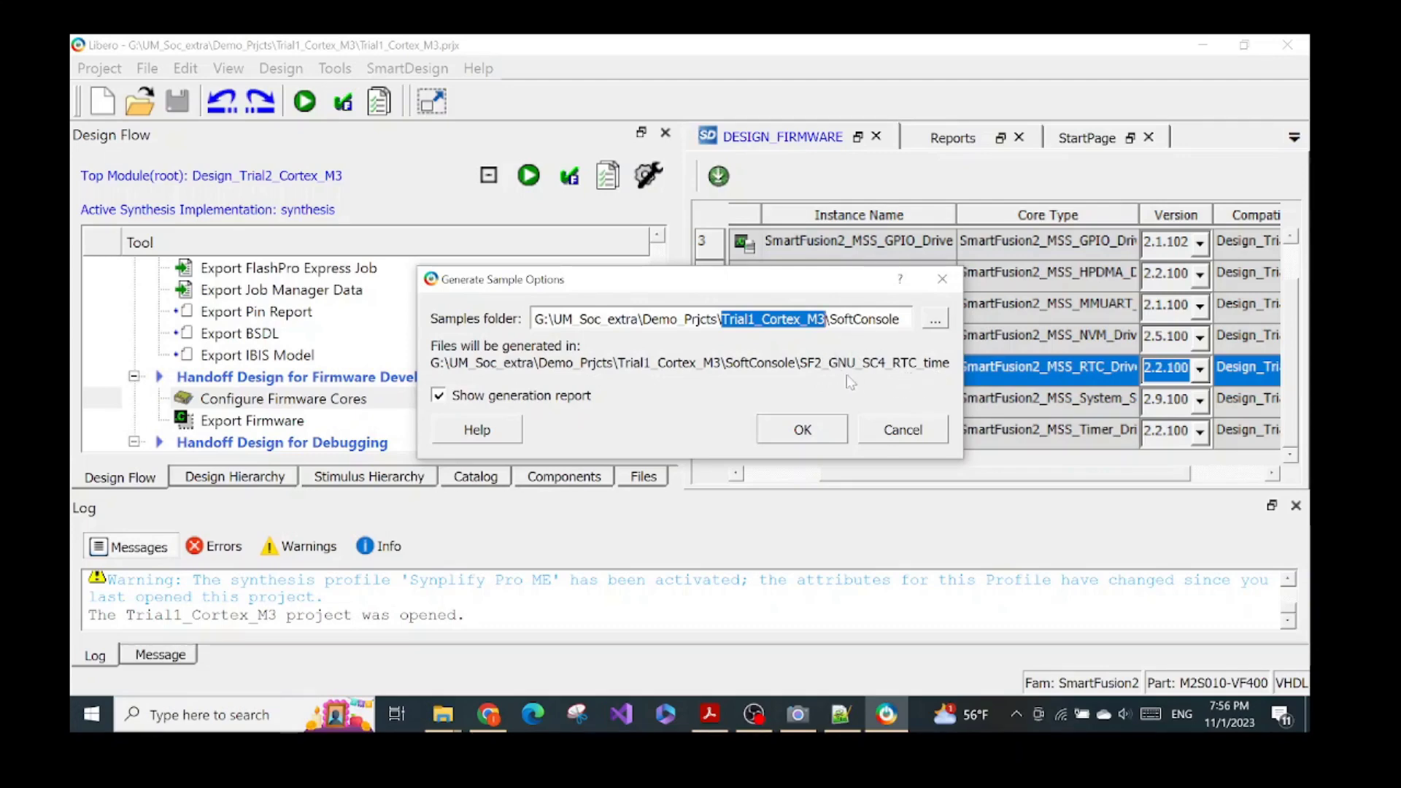
{"action": "left_click", "coordinate": [803, 430]}
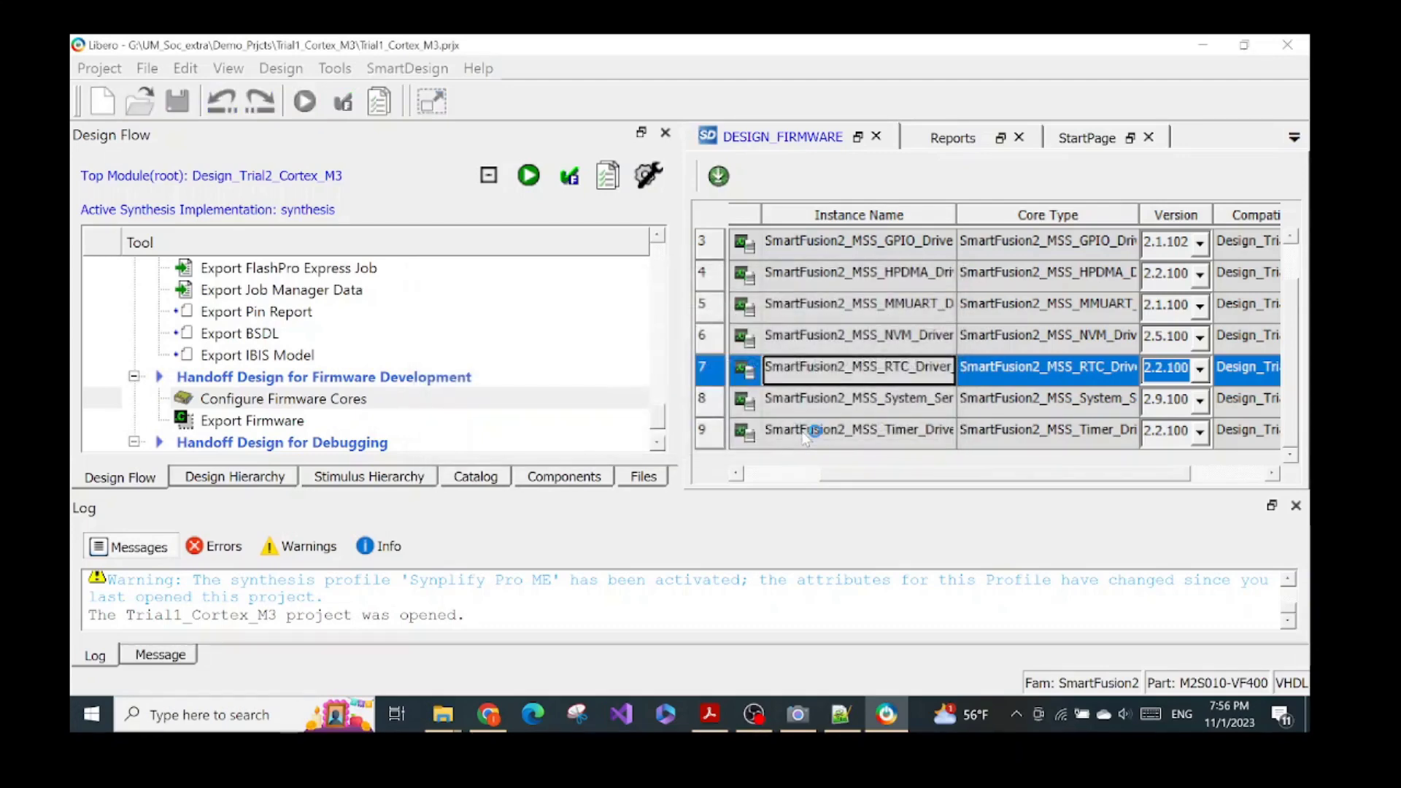
{"action": "scroll", "coordinate": [777, 427], "scroll_direction": "up", "scroll_amount": 5}
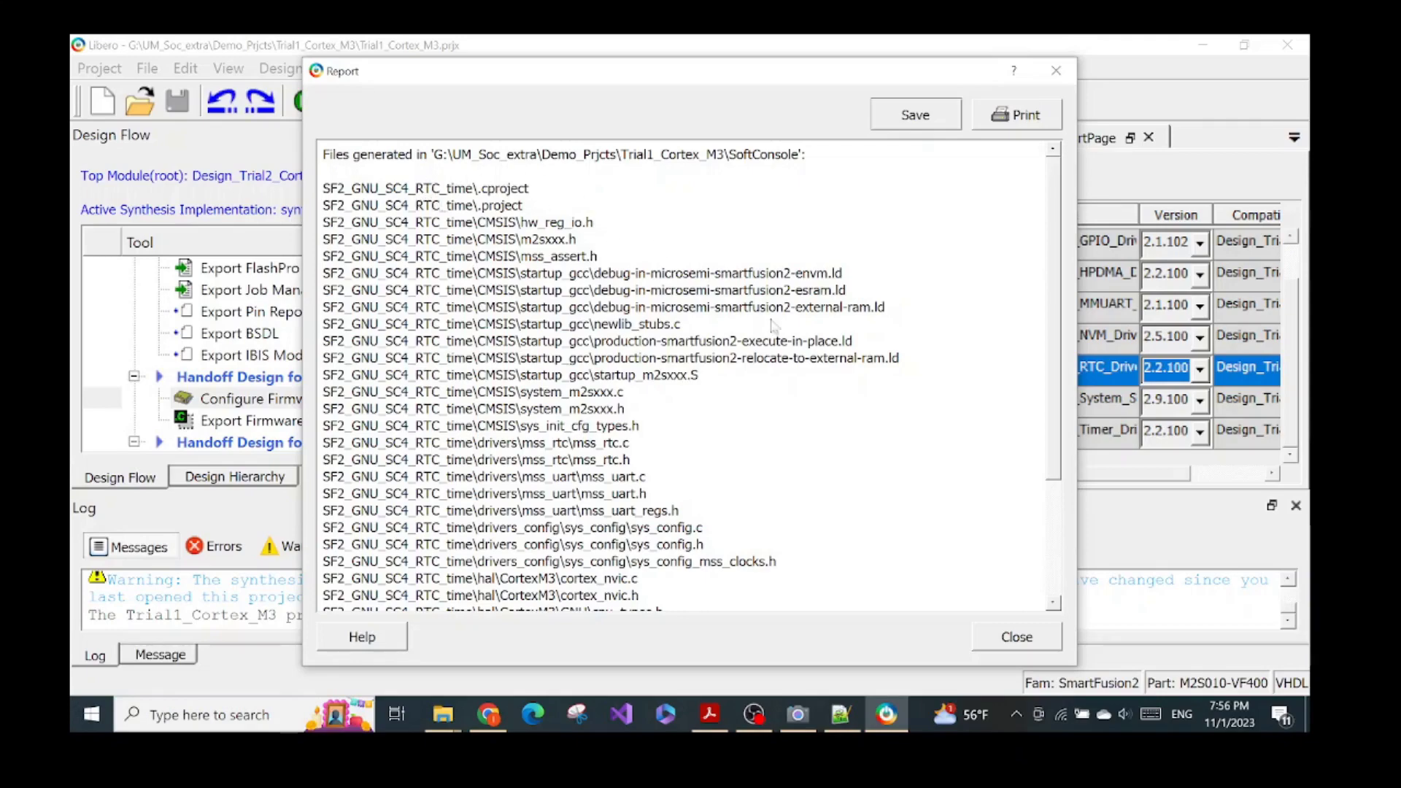
{"action": "left_click", "coordinate": [986, 645]}
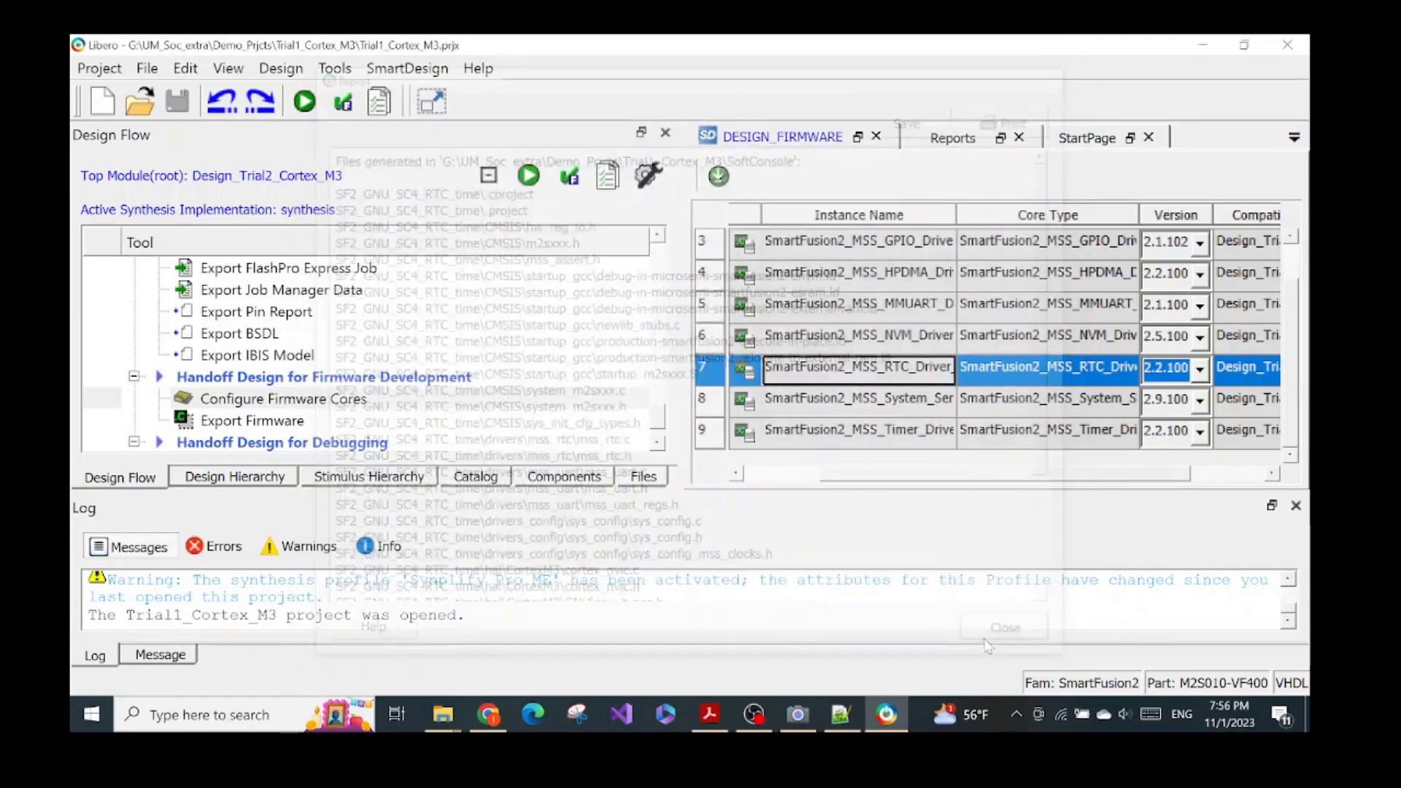
Step: In File Explorer, open the SoftConsole folder of the Trial1_Cortex_M3 project and check for the generated sample project folders
{"action": "mouse_move", "coordinate": [442, 714]}
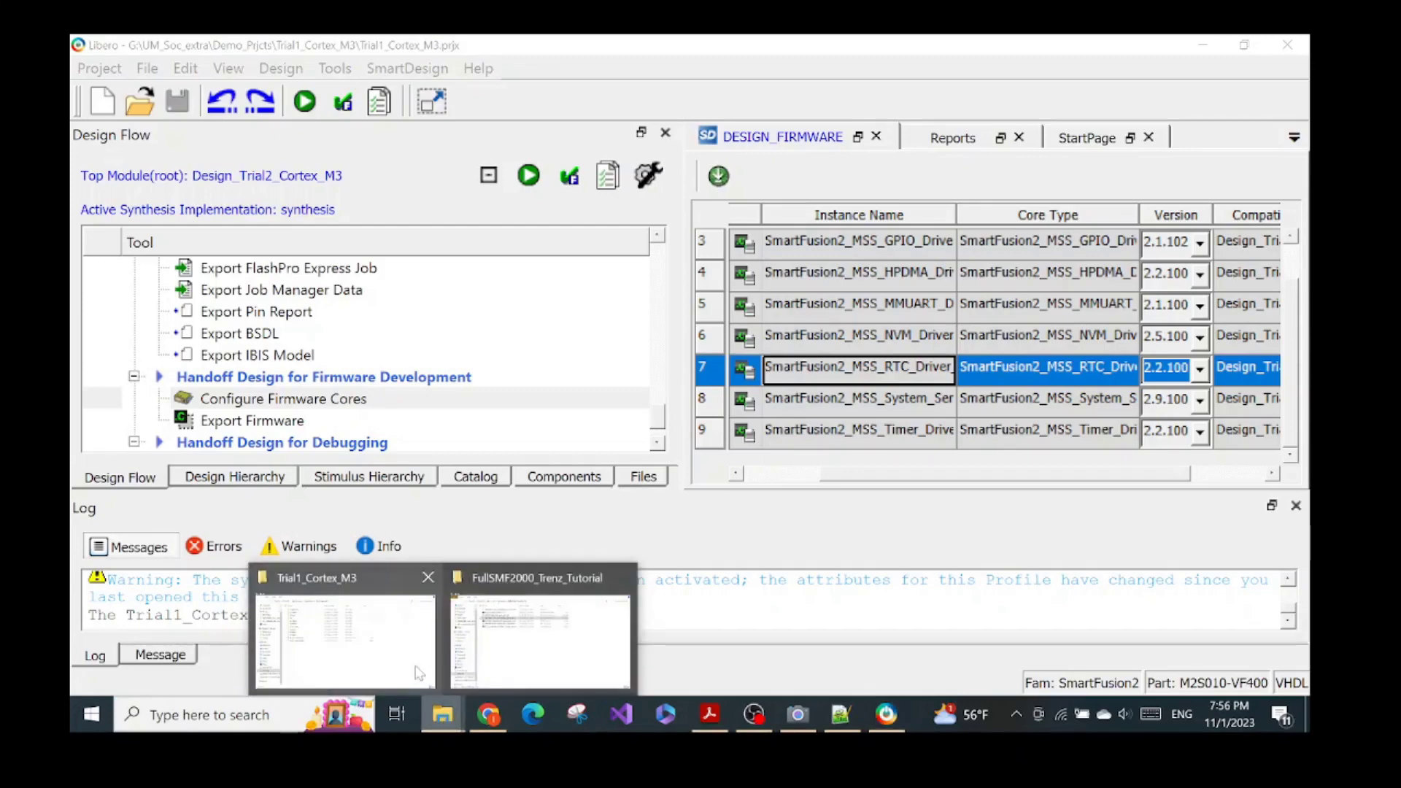
{"action": "left_click", "coordinate": [370, 655]}
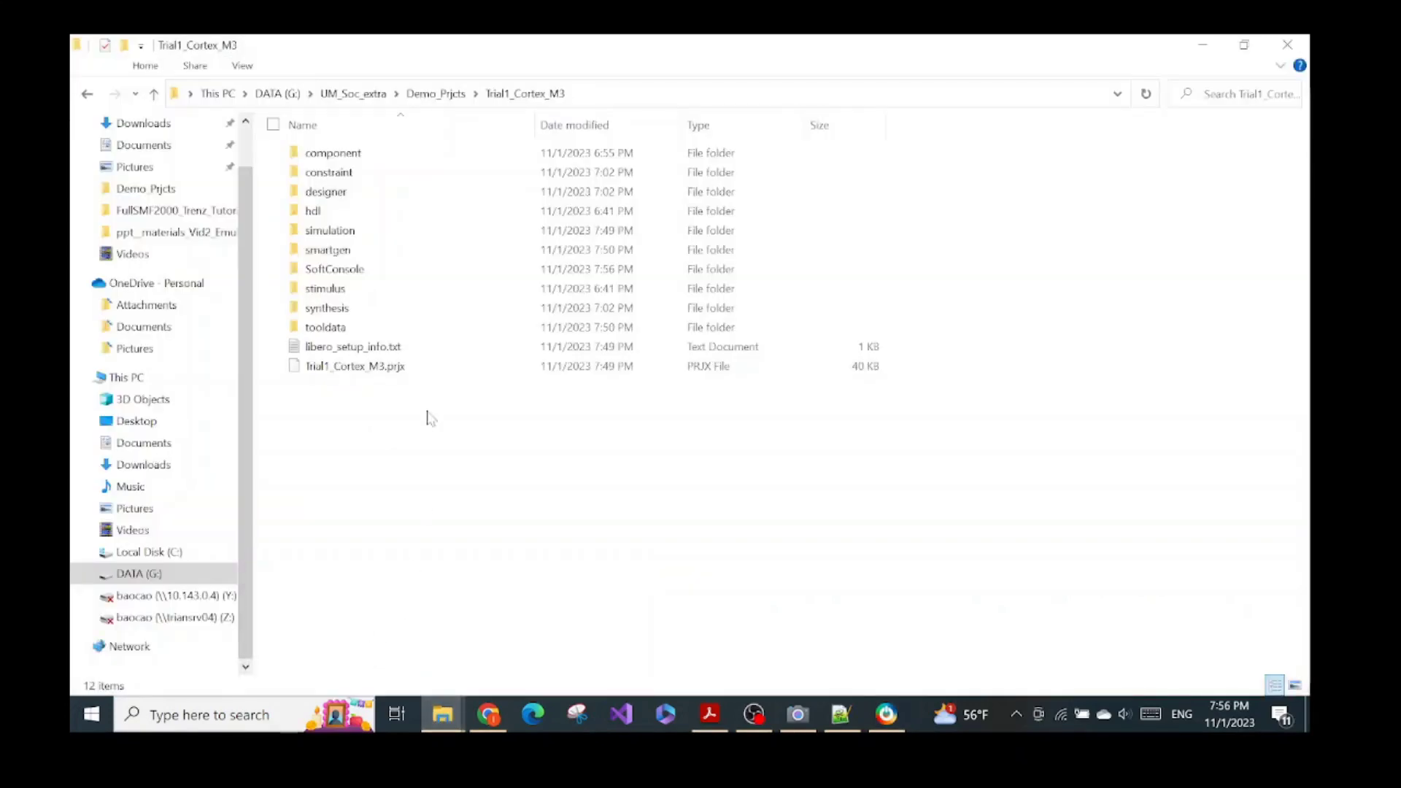
{"action": "double_click", "coordinate": [362, 270]}
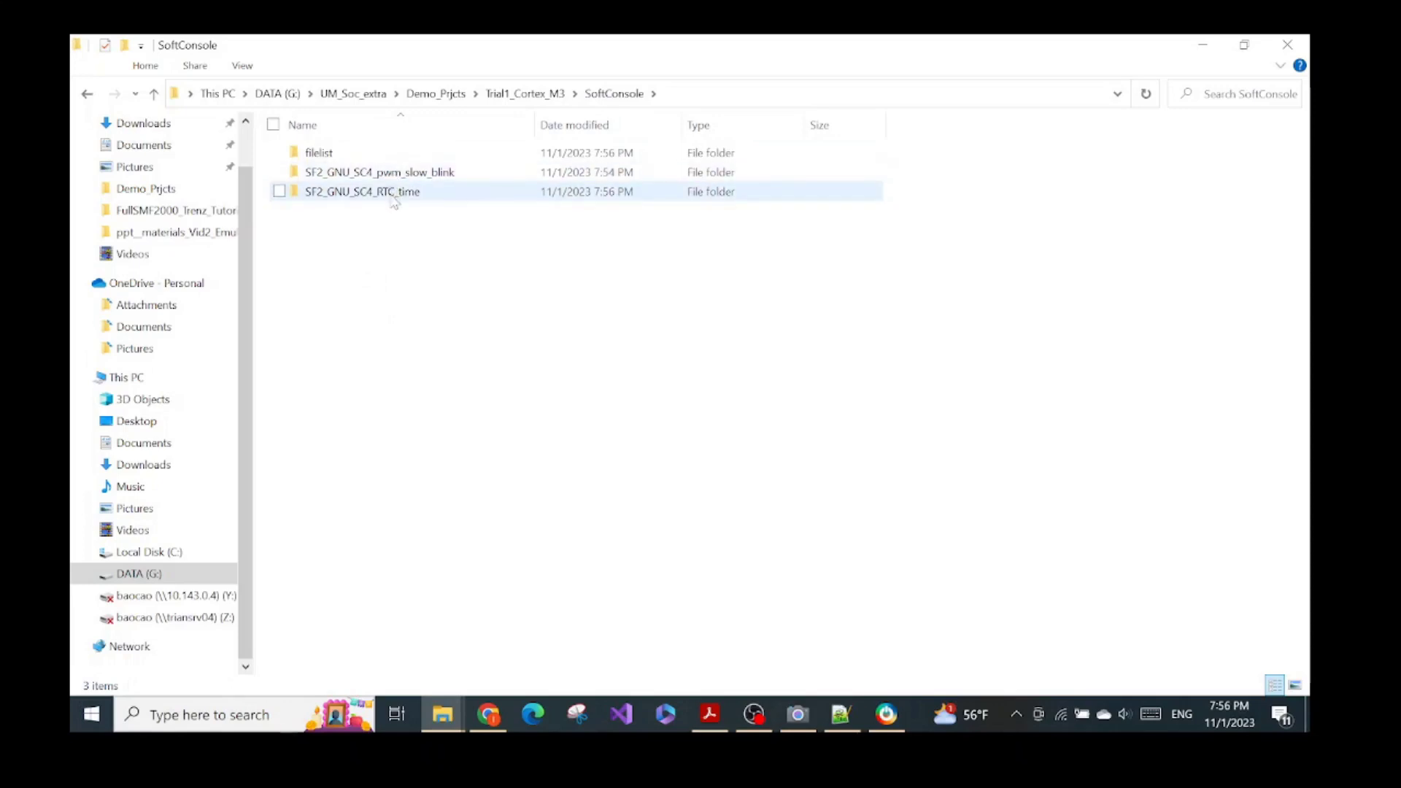
{"action": "mouse_move", "coordinate": [399, 181]}
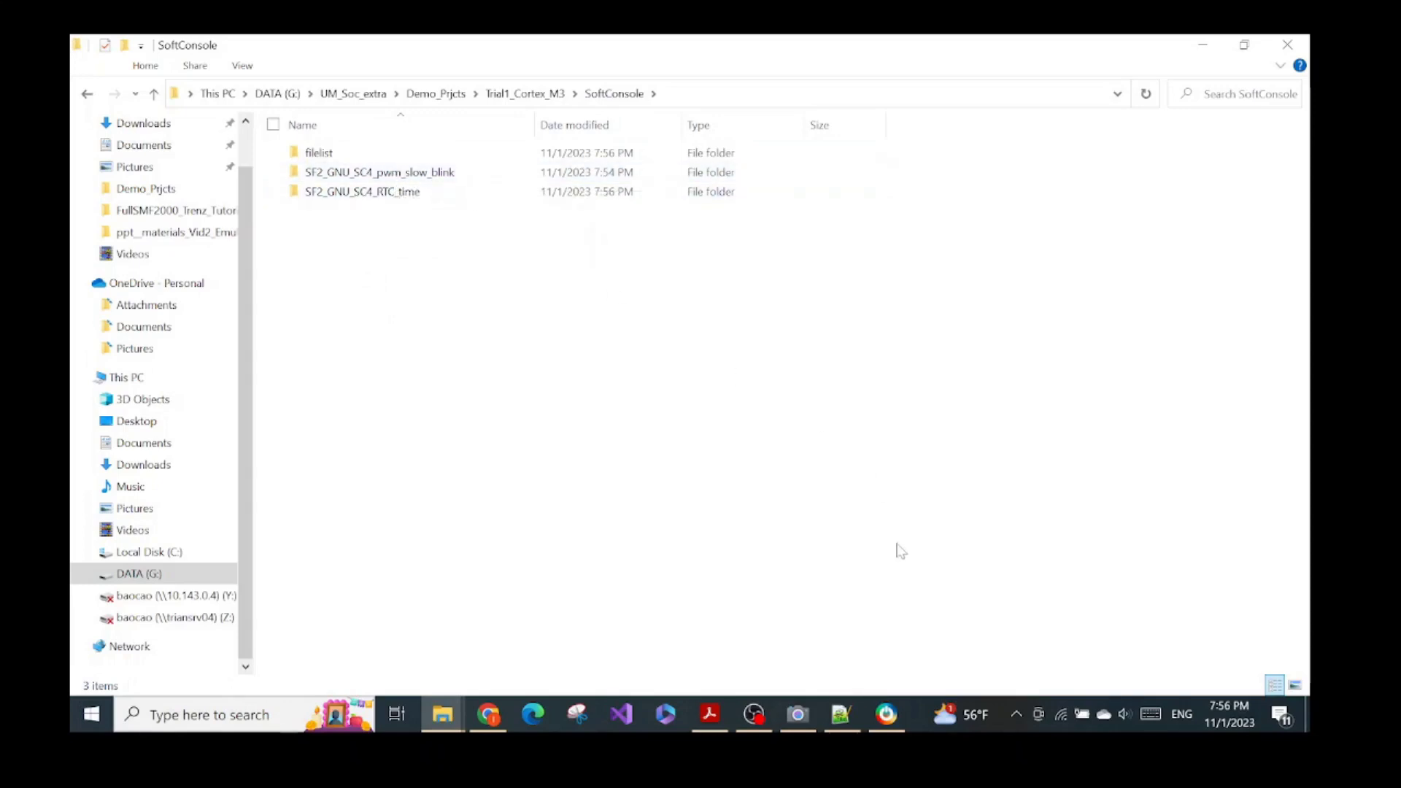
Step: Return to Libero and look over the Generate settings of the cores in DESIGN_FIRMWARE
{"action": "left_click", "coordinate": [903, 726]}
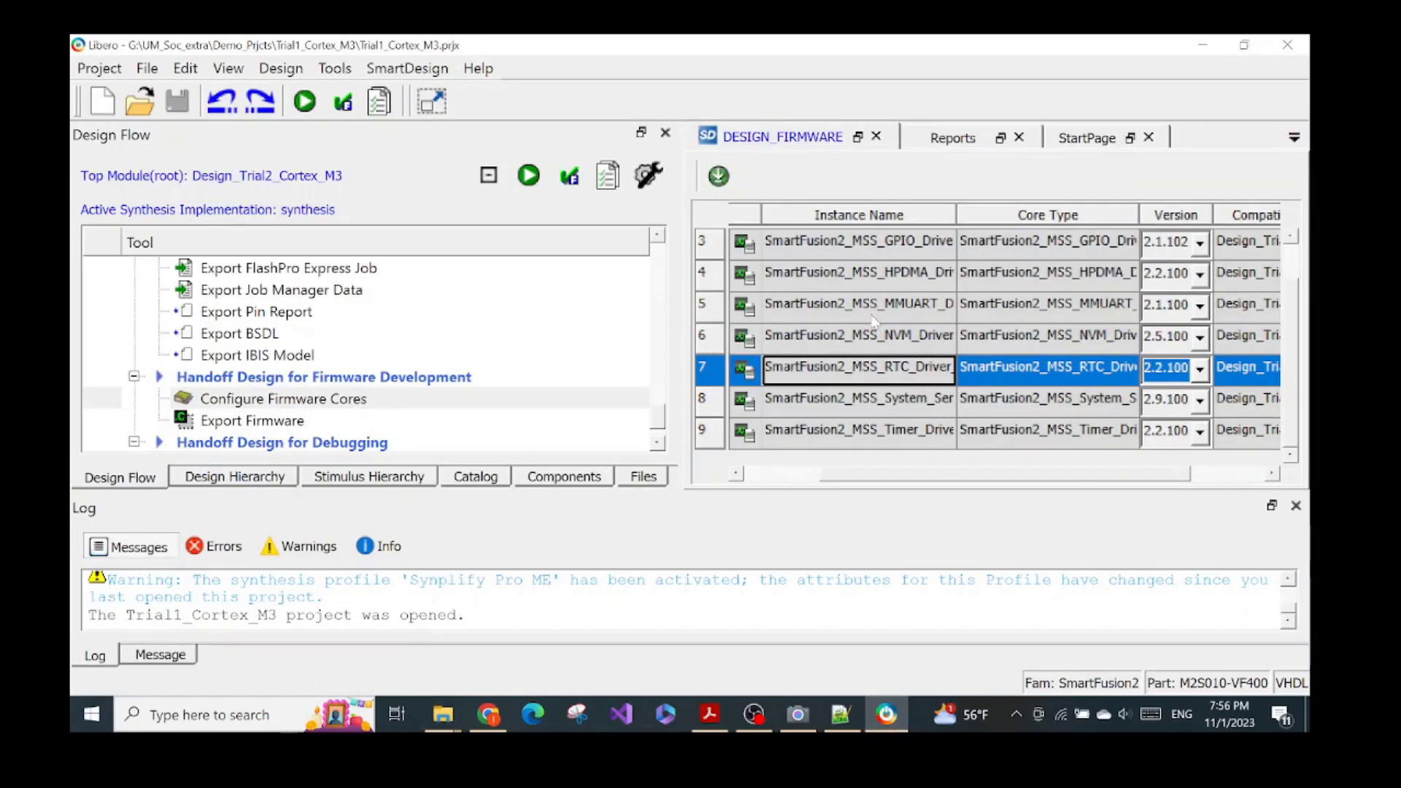
{"action": "scroll", "coordinate": [876, 321], "scroll_direction": "up", "scroll_amount": 1}
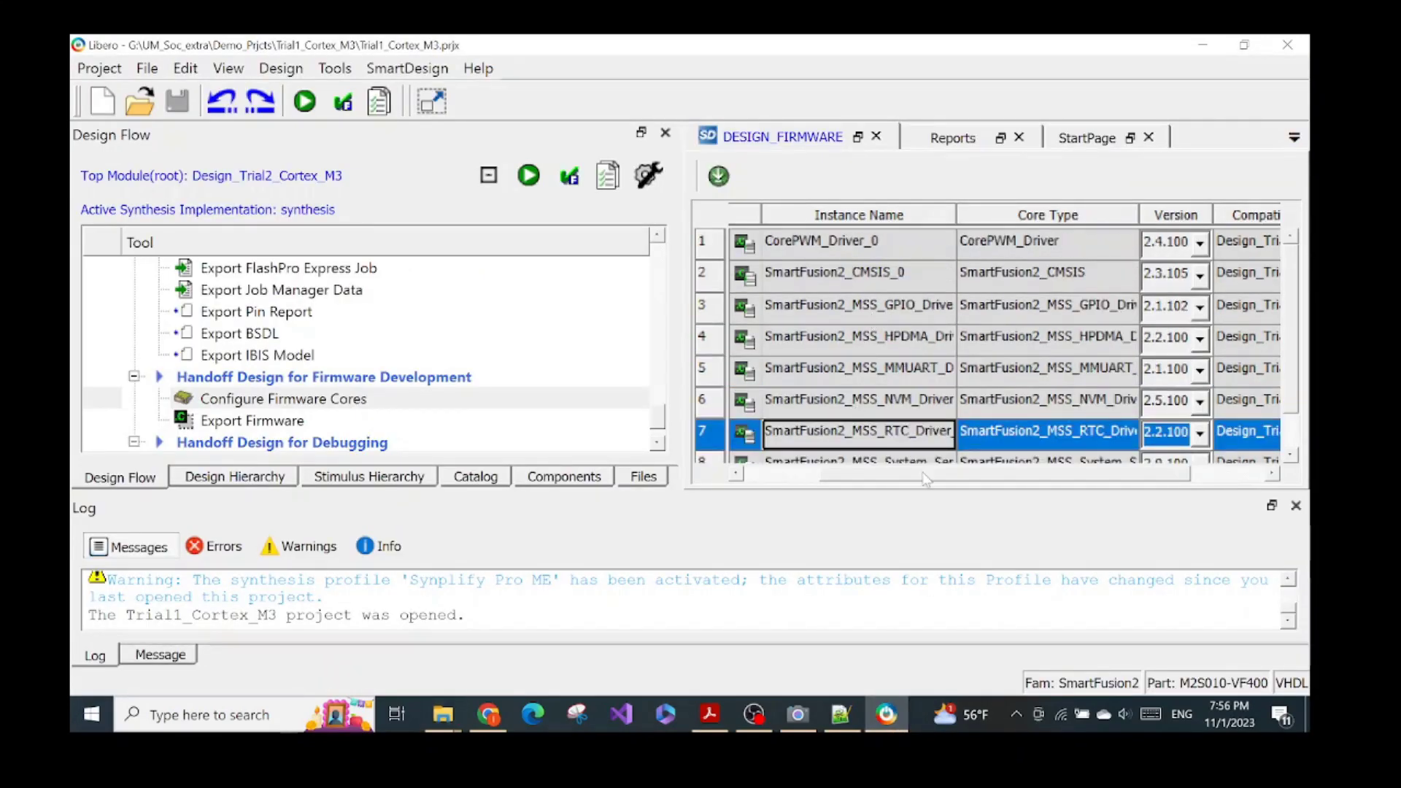
{"action": "left_click_drag", "start_coordinate": [928, 479], "coordinate": [851, 480]}
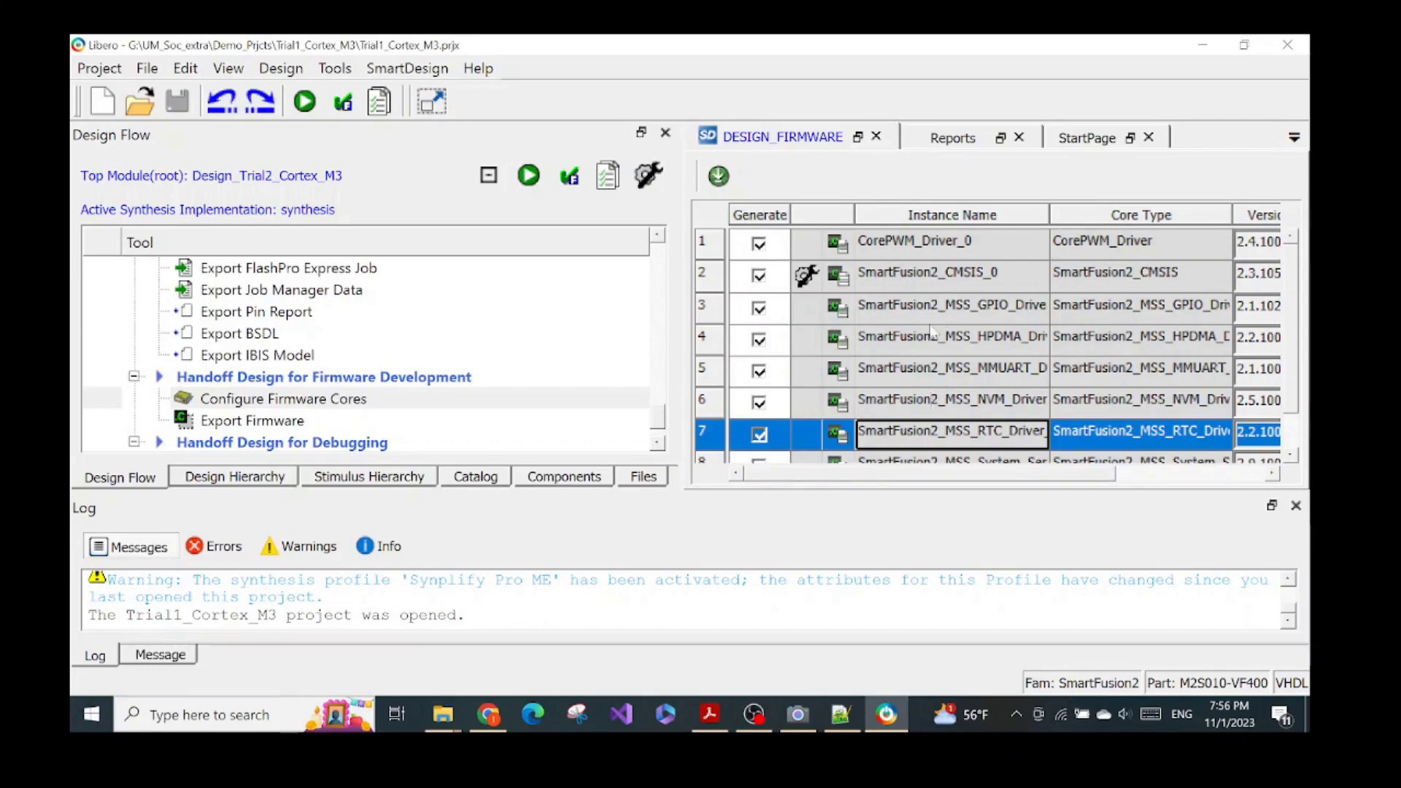
Step: In the lab guide, read items 11 to 14 and the section on exporting firmware configuration files and drivers, up to item 16
{"action": "left_click", "coordinate": [710, 715]}
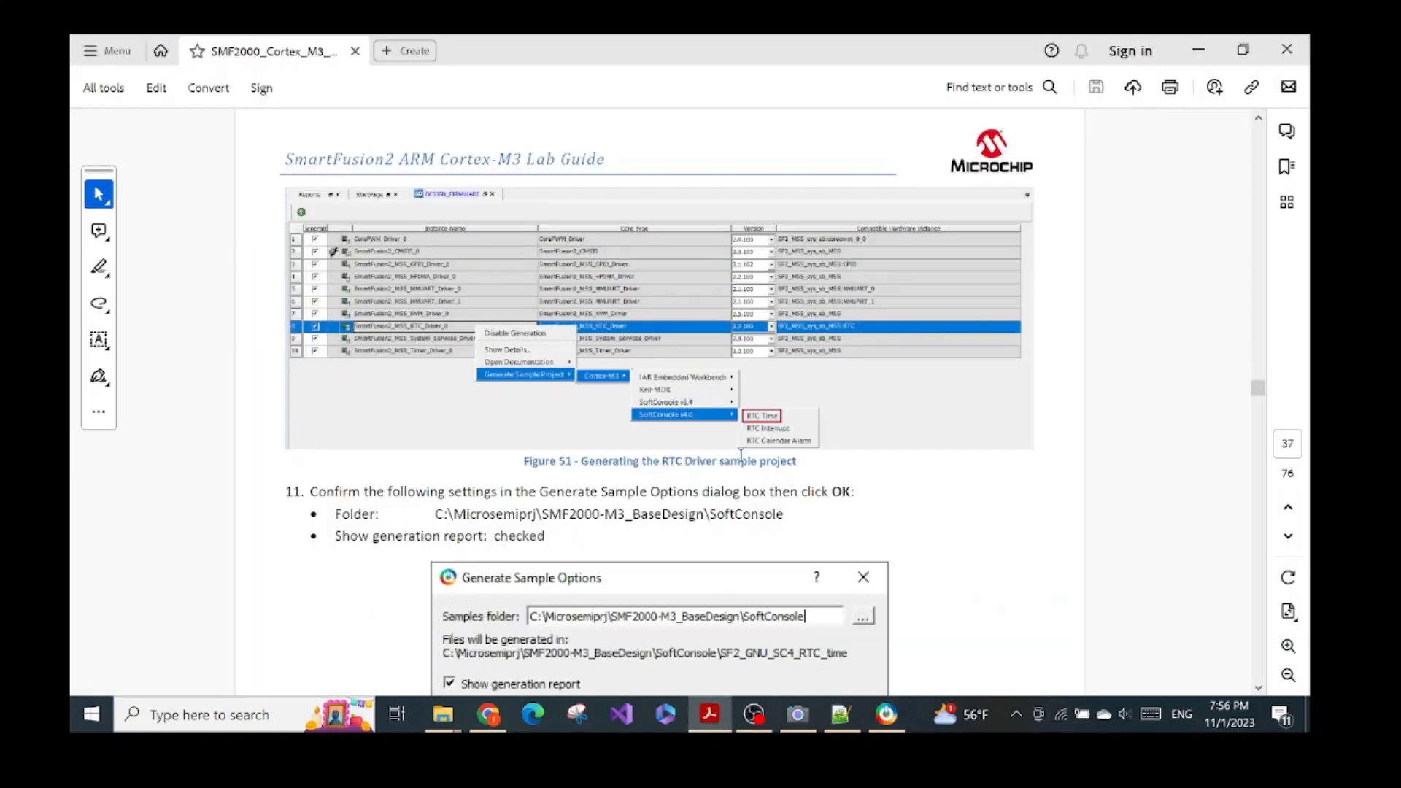
{"action": "scroll", "coordinate": [740, 456], "scroll_direction": "down", "scroll_amount": 5}
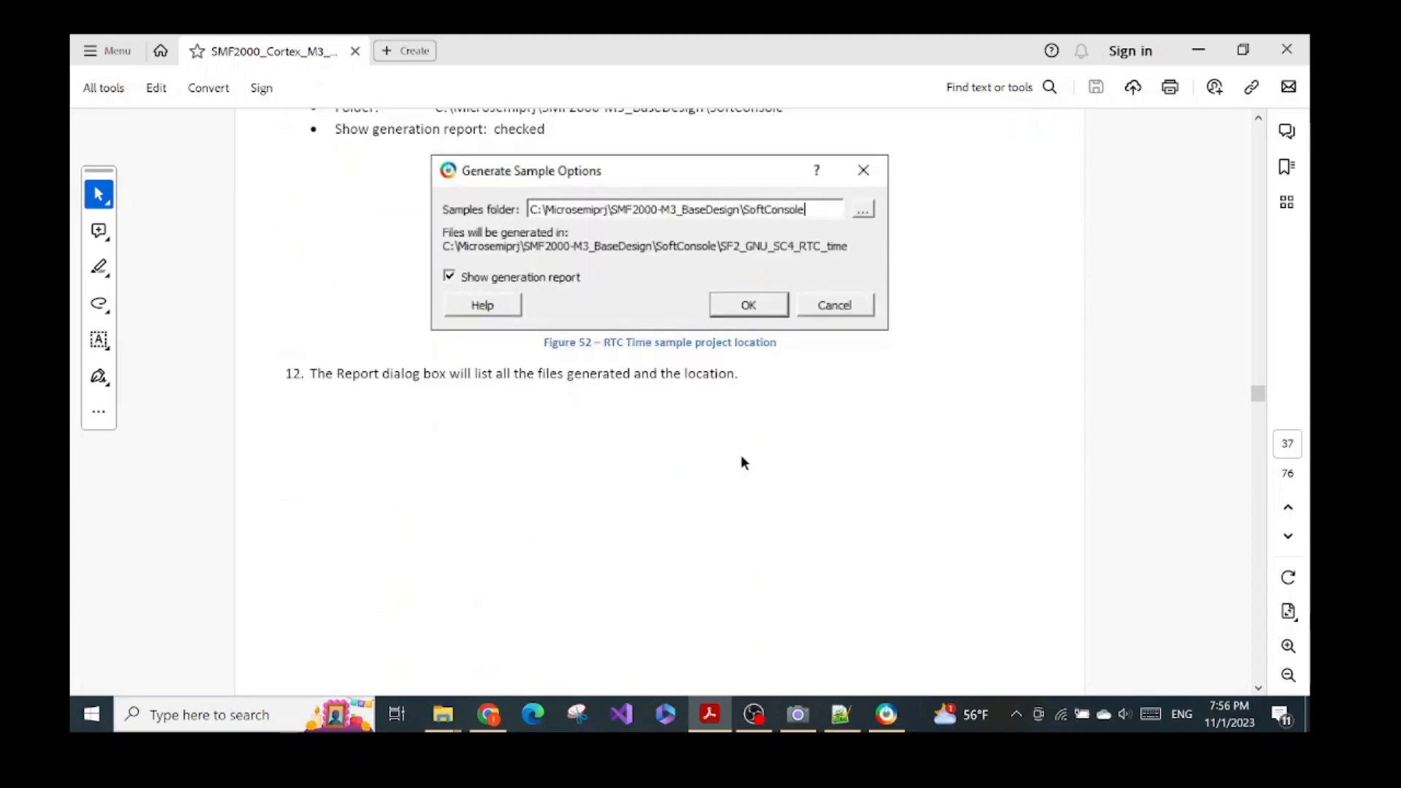
{"action": "scroll", "coordinate": [742, 462], "scroll_direction": "down", "scroll_amount": 1}
{"action": "scroll", "coordinate": [741, 462], "scroll_direction": "down", "scroll_amount": 5}
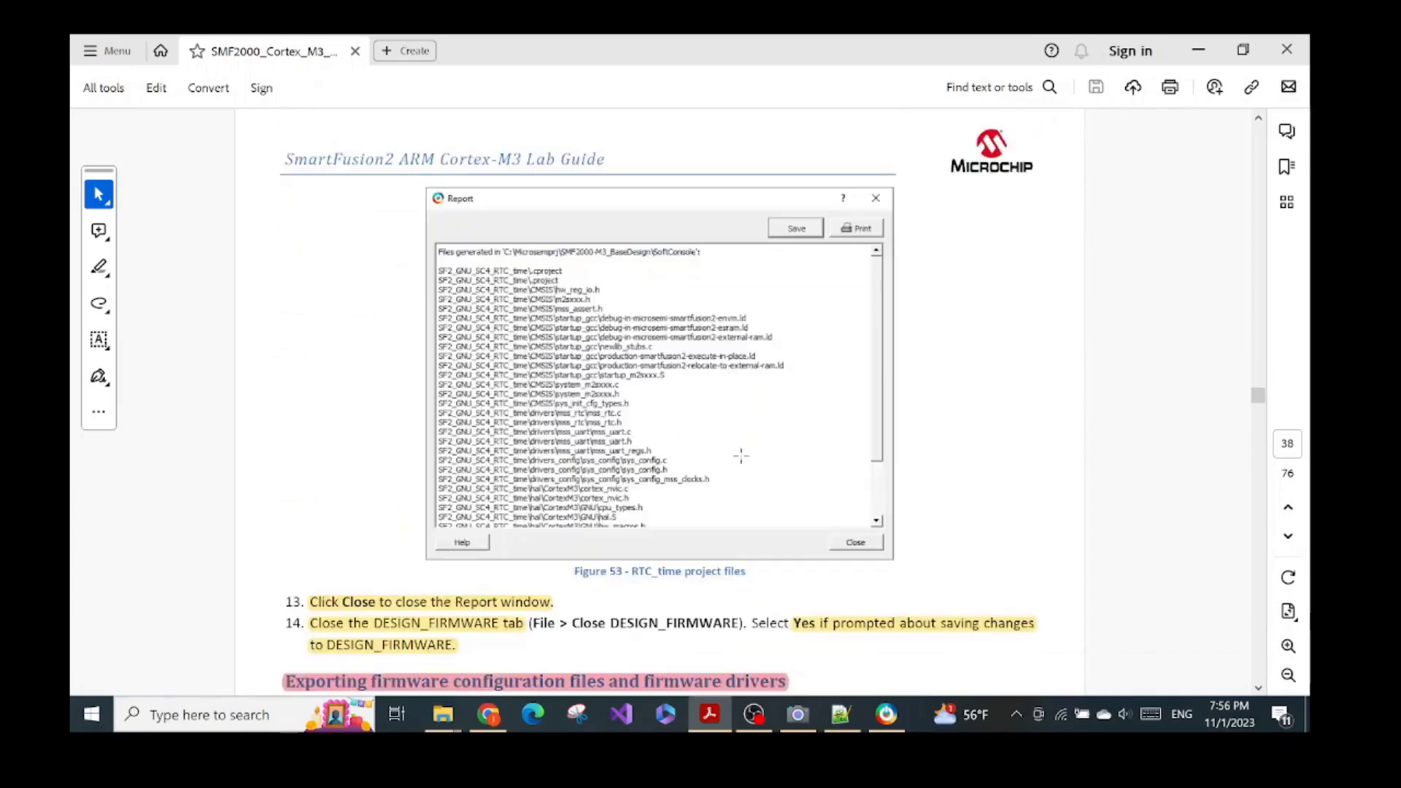
{"action": "scroll", "coordinate": [773, 421], "scroll_direction": "down", "scroll_amount": 3}
{"action": "scroll", "coordinate": [774, 424], "scroll_direction": "down", "scroll_amount": 2}
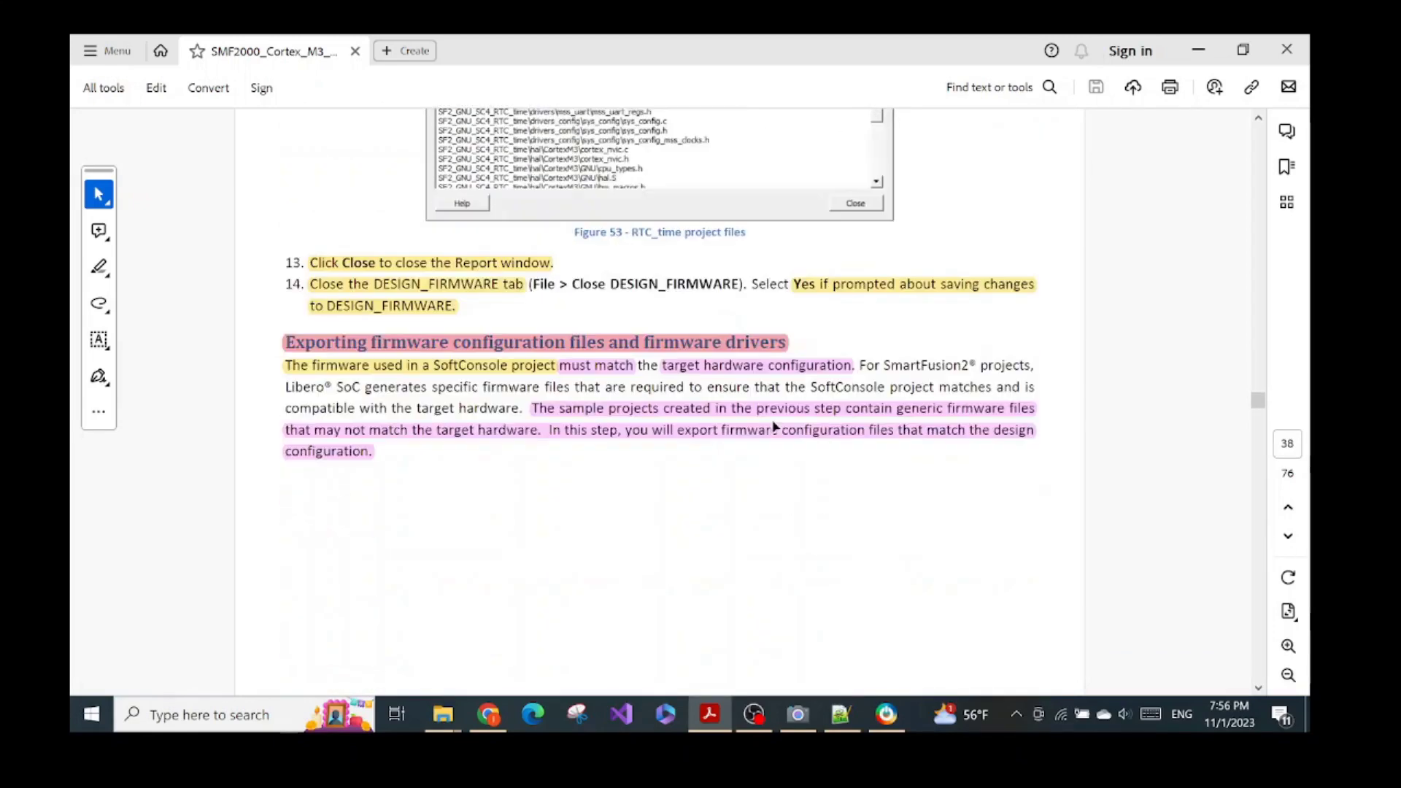
{"action": "scroll", "coordinate": [775, 427], "scroll_direction": "down", "scroll_amount": 1}
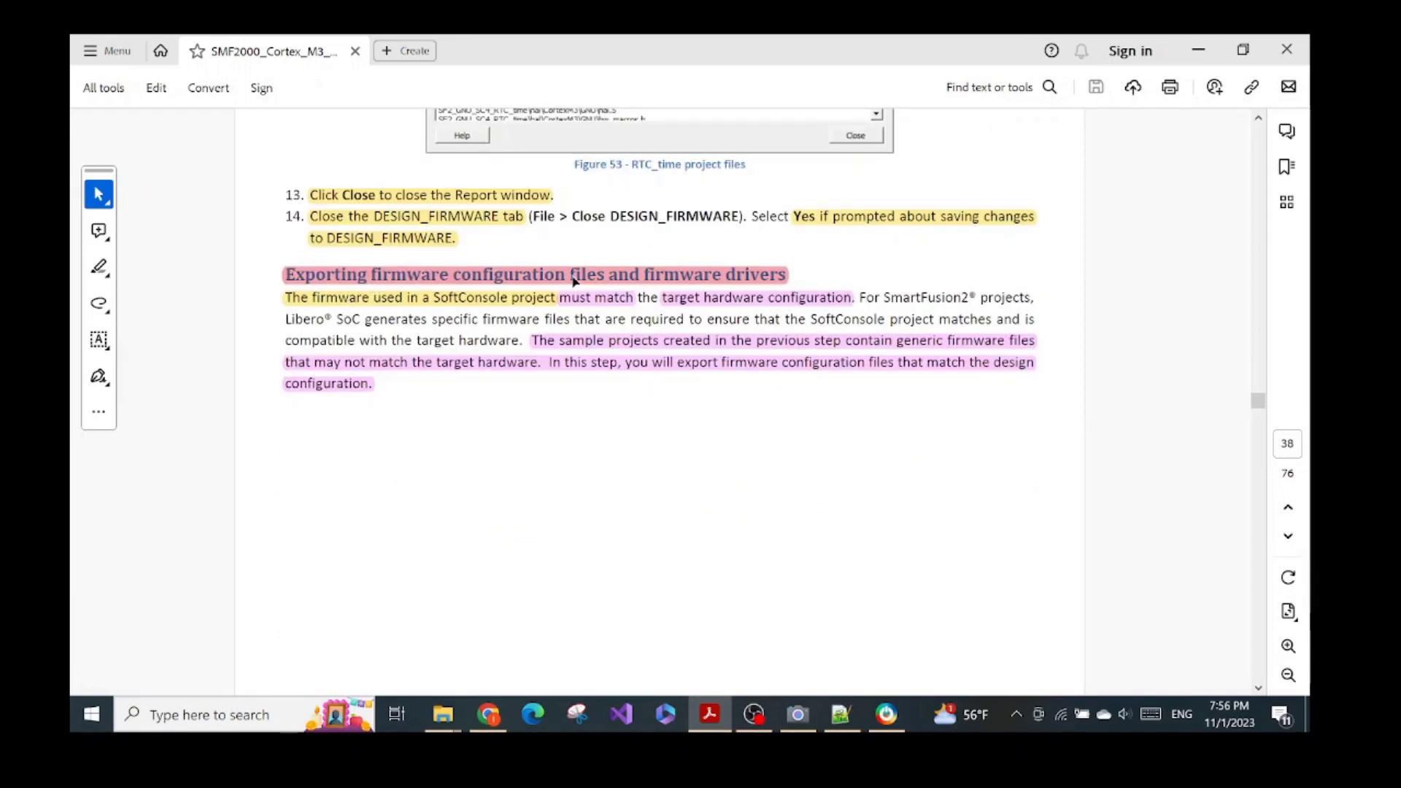
{"action": "scroll", "coordinate": [707, 300], "scroll_direction": "down", "scroll_amount": 10}
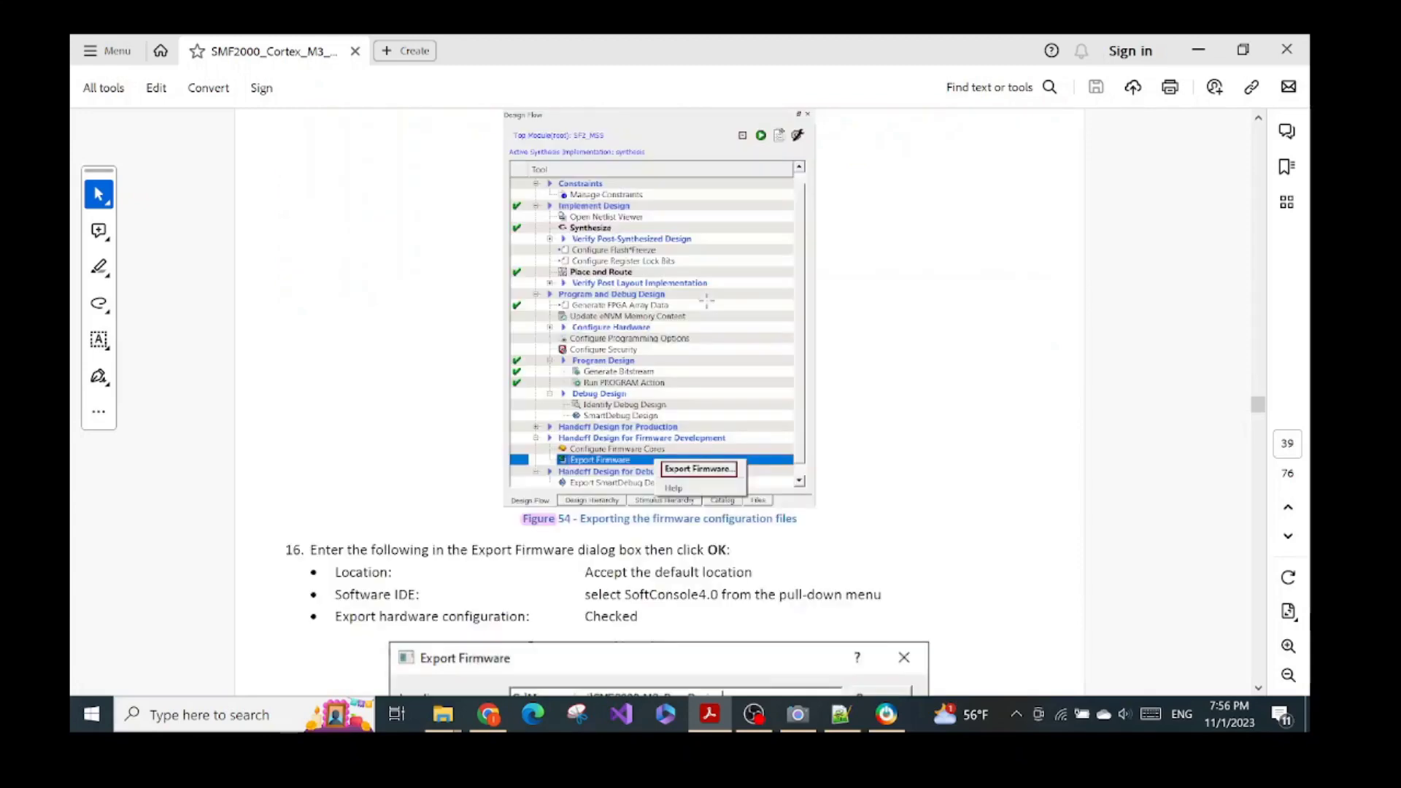
Step: In the lab guide, read item 16 and the Export Firmware options figure down to the end of page 39
{"action": "scroll", "coordinate": [706, 299], "scroll_direction": "down", "scroll_amount": 4}
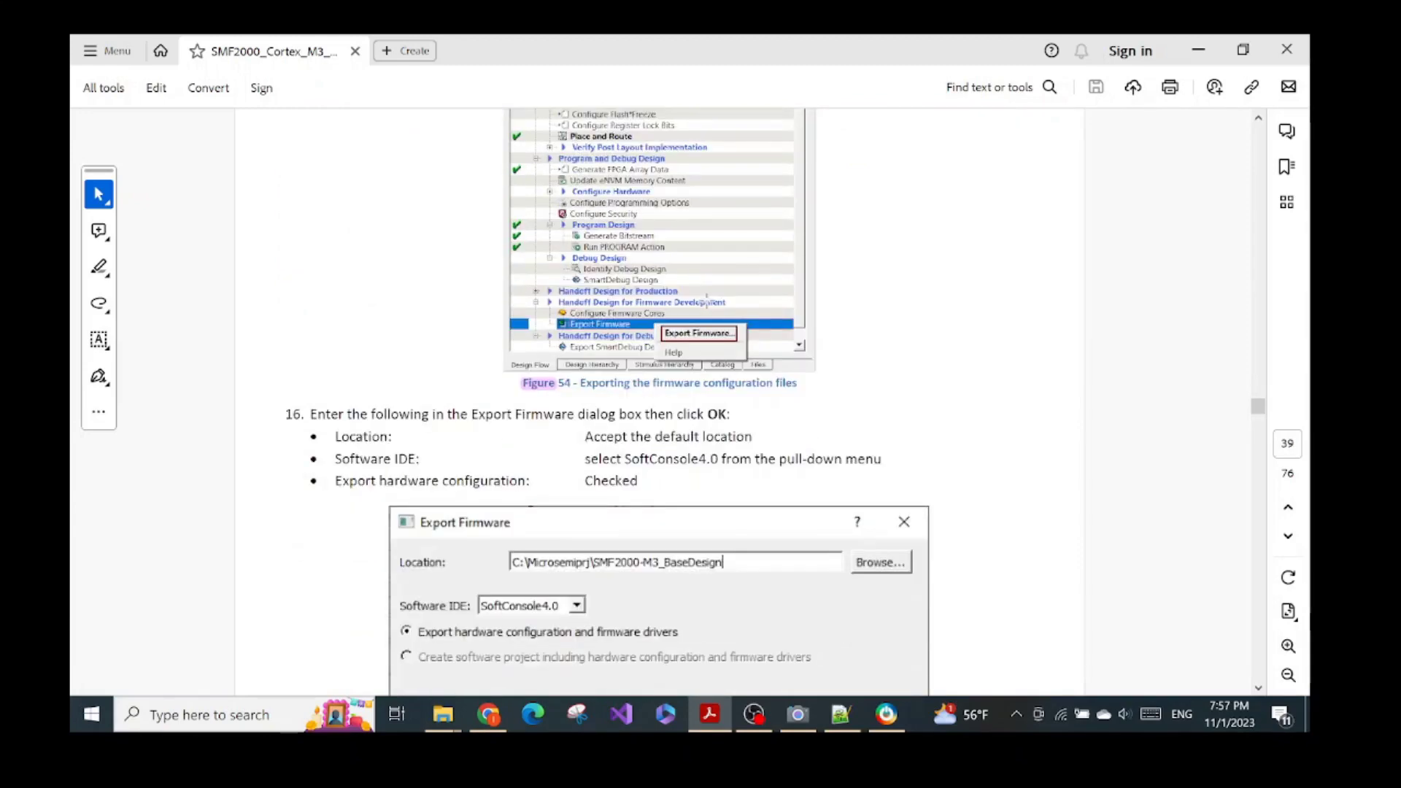
{"action": "scroll", "coordinate": [706, 300], "scroll_direction": "up", "scroll_amount": 1}
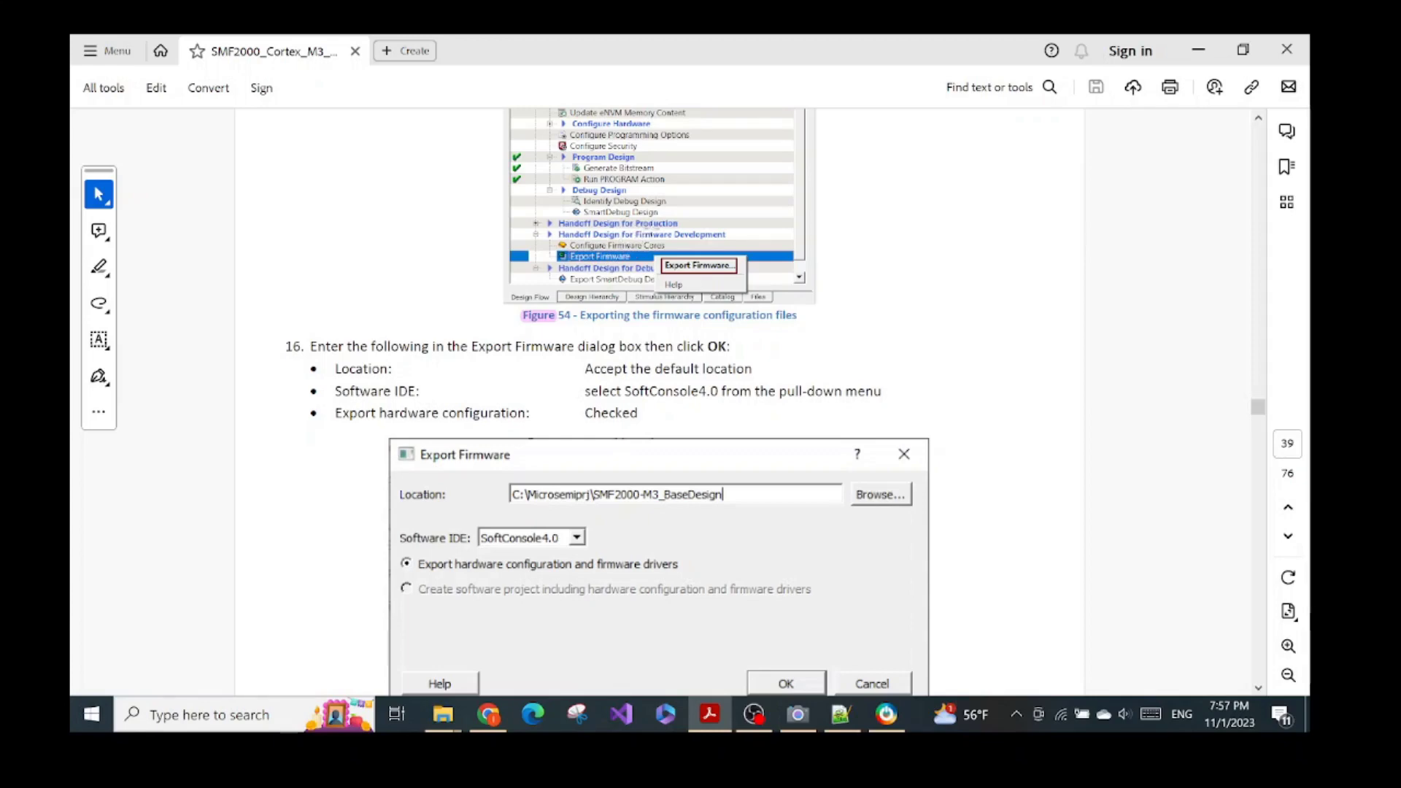
{"action": "scroll", "coordinate": [798, 304], "scroll_direction": "down", "scroll_amount": 1}
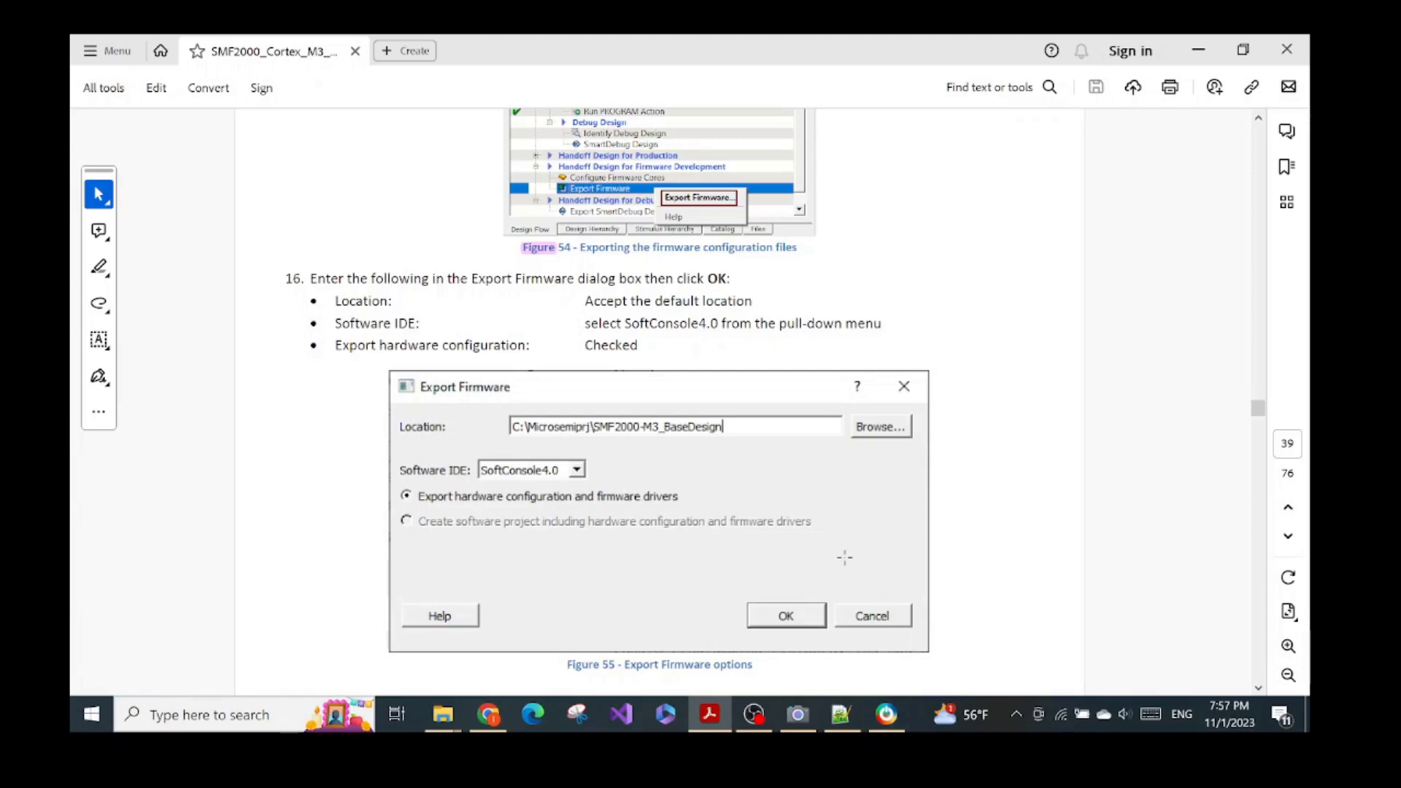
{"action": "scroll", "coordinate": [845, 558], "scroll_direction": "down", "scroll_amount": 1}
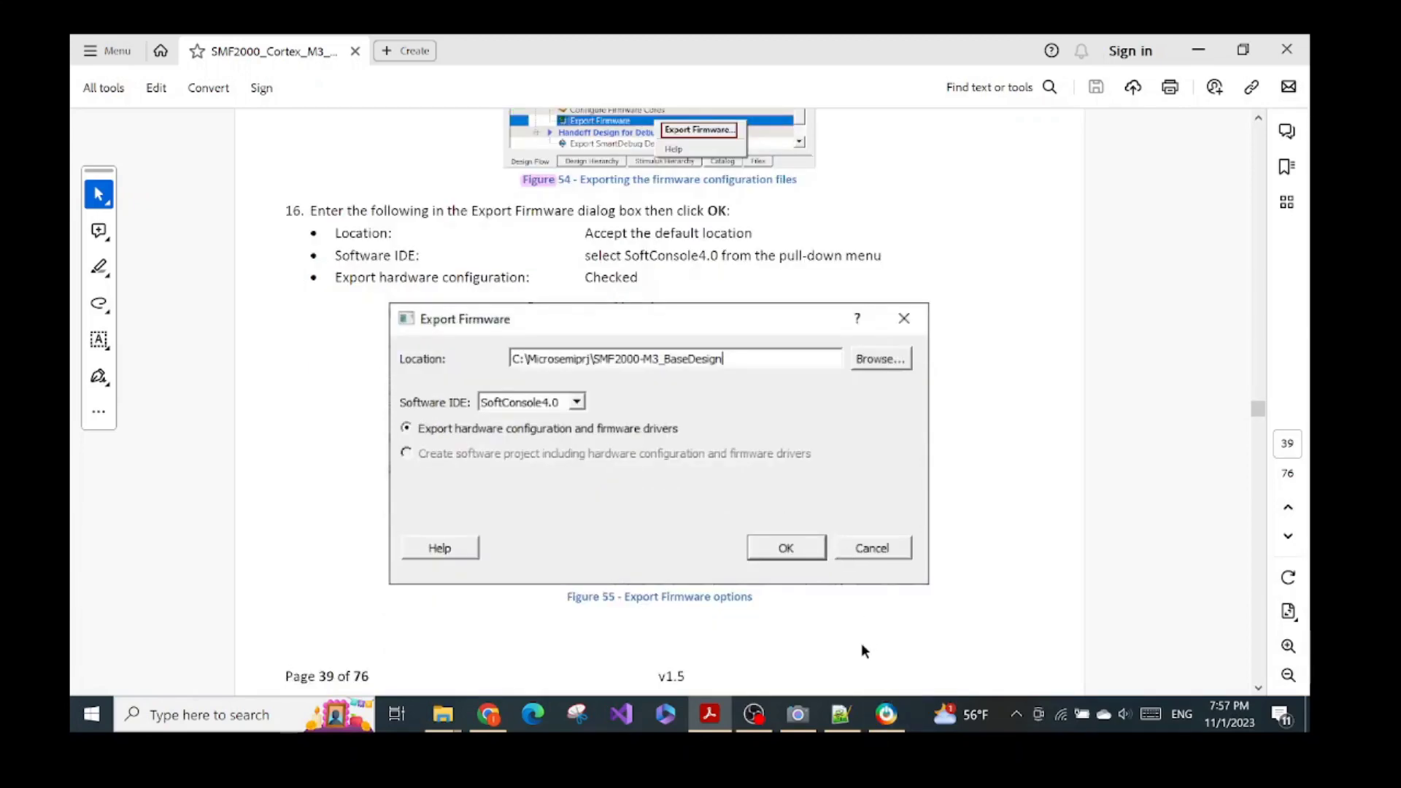
Step: Switch to Libero and export the hardware configuration and firmware drivers for SoftConsole4.0 to the default Trial1_Cortex_M3 location, then acknowledge the export
{"action": "left_click", "coordinate": [900, 721]}
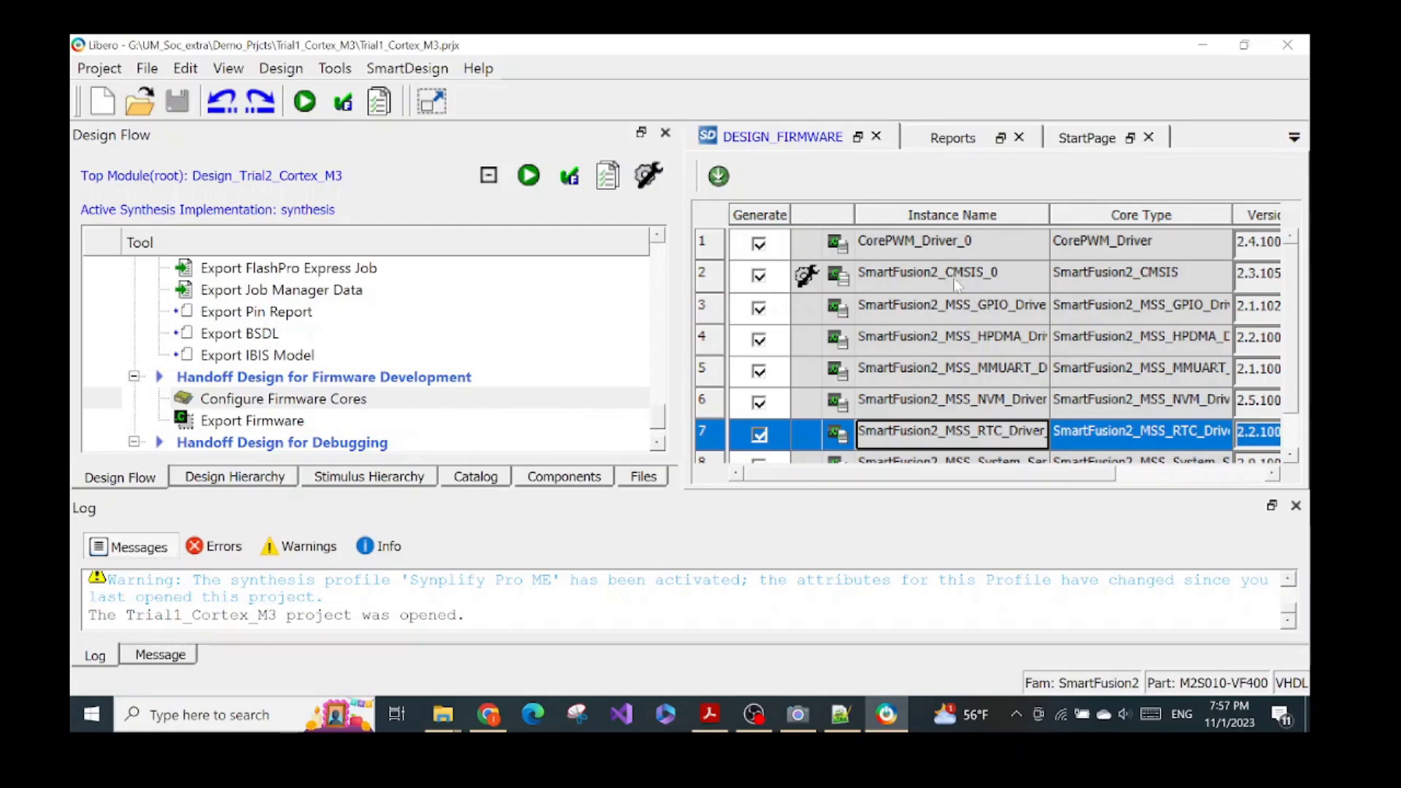
{"action": "left_click", "coordinate": [243, 428]}
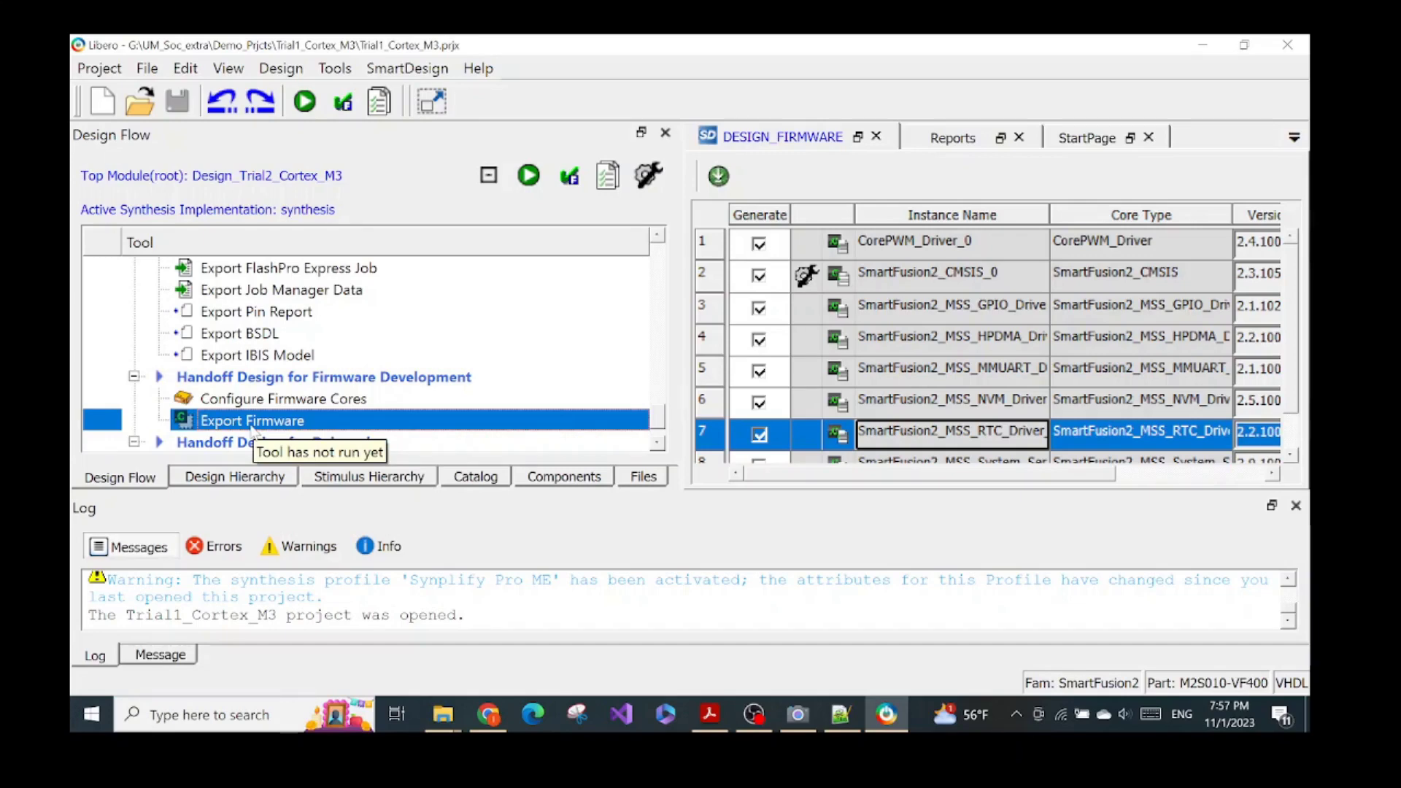
{"action": "scroll", "coordinate": [255, 427], "scroll_direction": "down", "scroll_amount": 4}
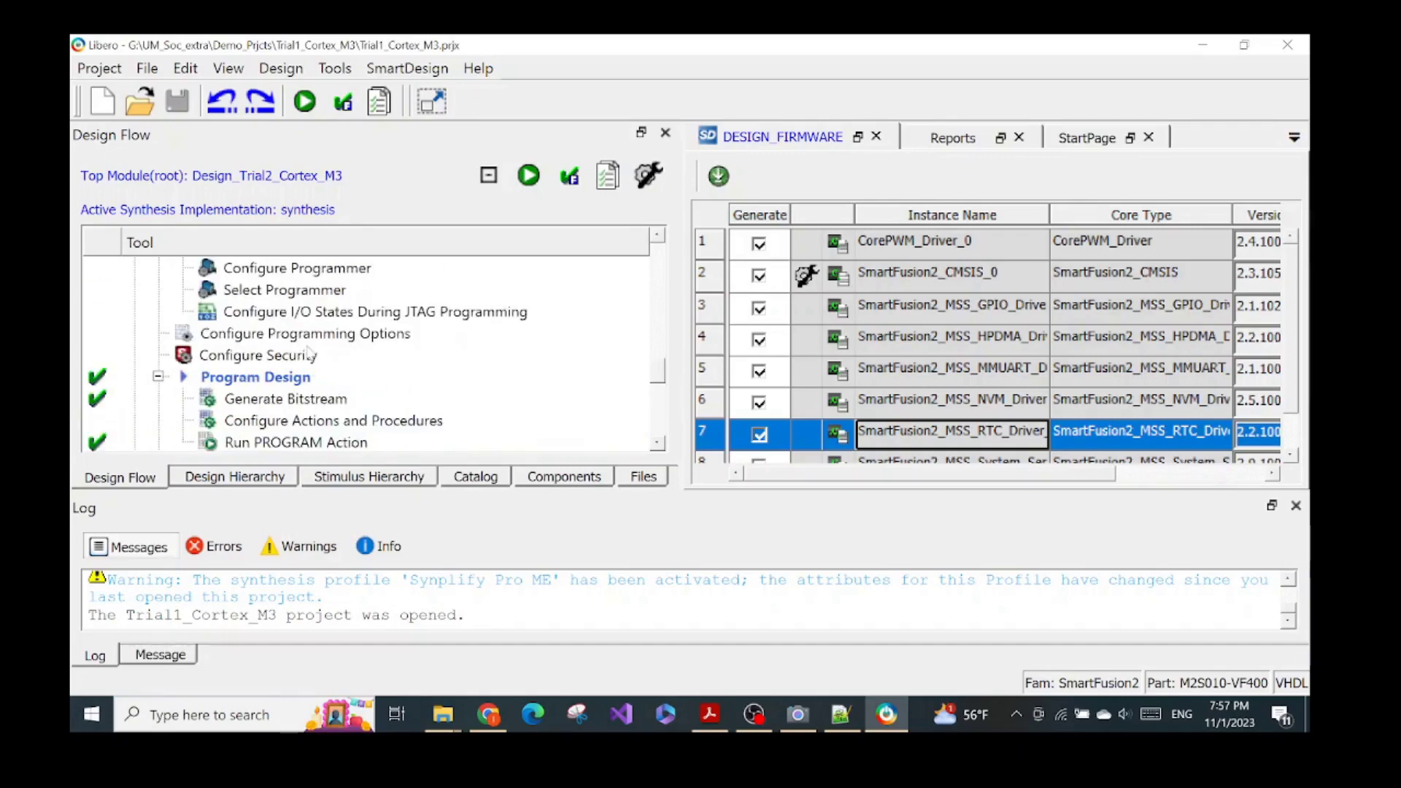
{"action": "scroll", "coordinate": [285, 380], "scroll_direction": "up", "scroll_amount": 3}
{"action": "scroll", "coordinate": [295, 350], "scroll_direction": "down", "scroll_amount": 3}
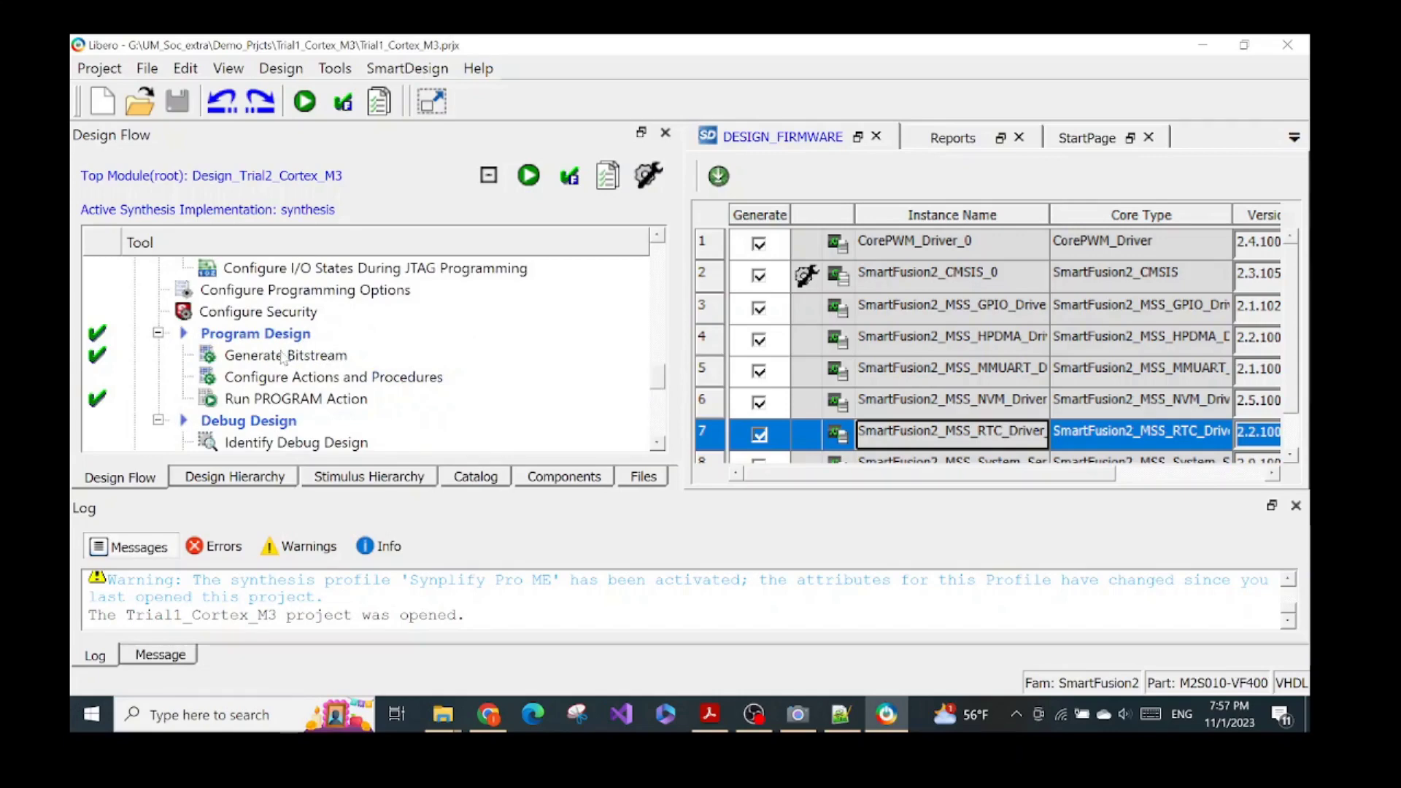
{"action": "scroll", "coordinate": [332, 342], "scroll_direction": "up", "scroll_amount": 3}
{"action": "right_click", "coordinate": [323, 376]}
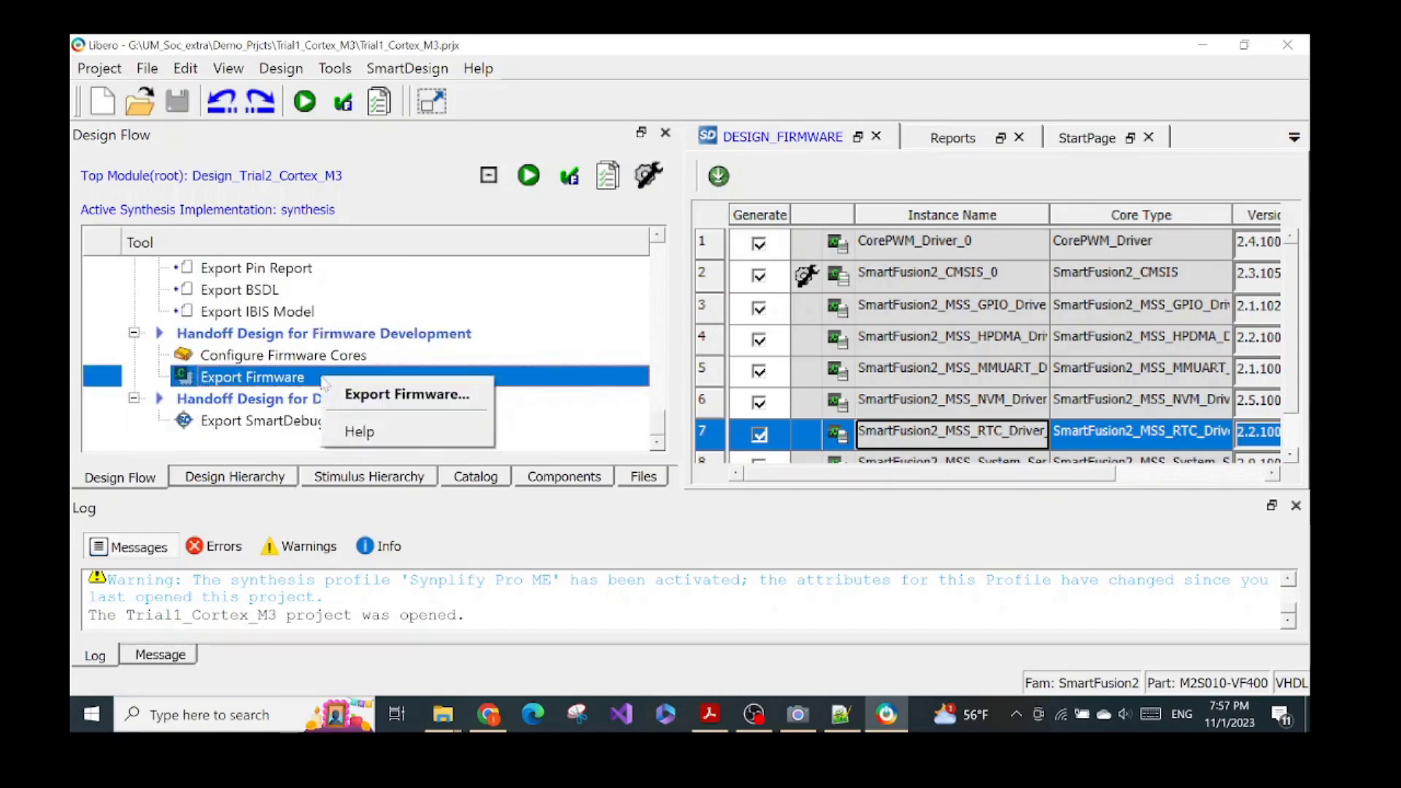
{"action": "left_click", "coordinate": [357, 393]}
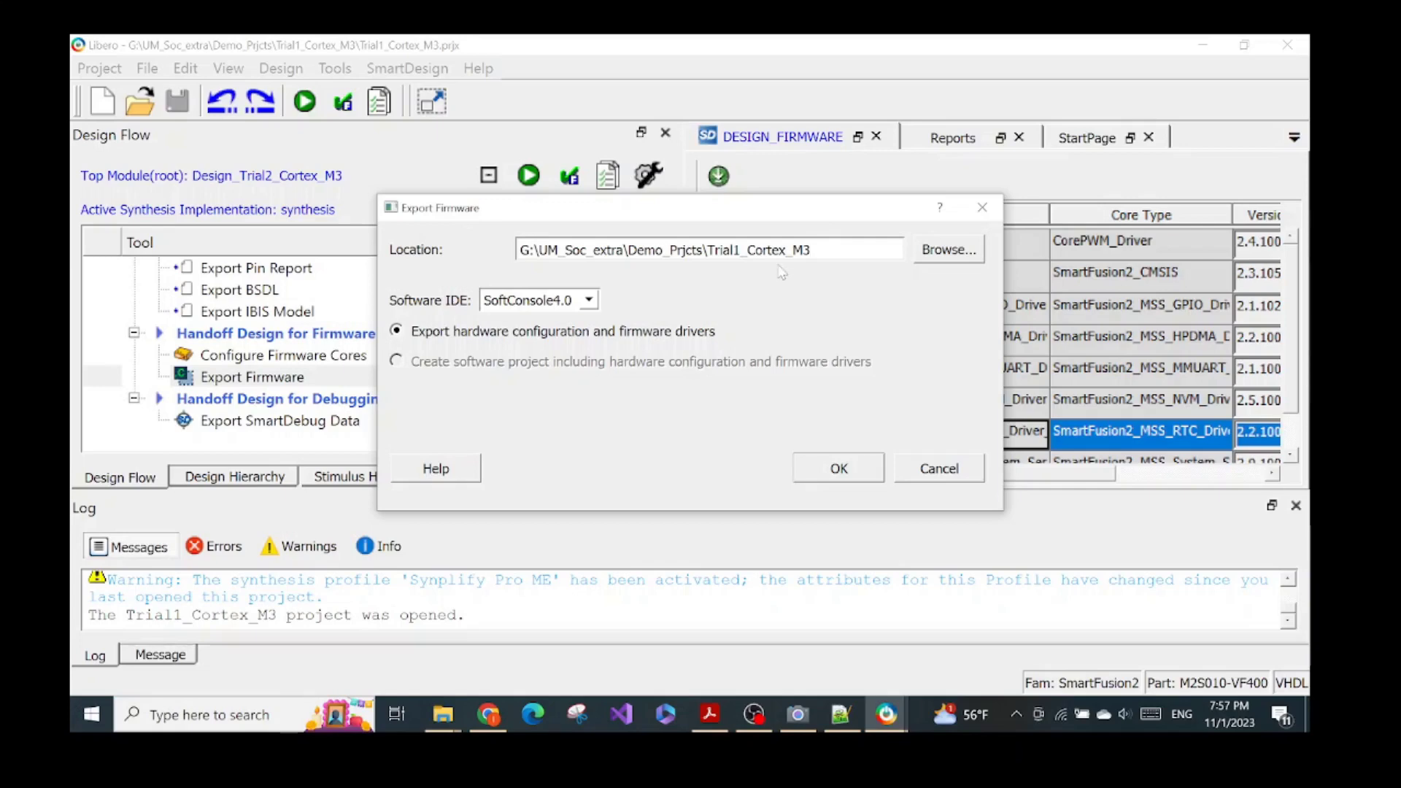
{"action": "left_click_drag", "start_coordinate": [706, 249], "coordinate": [811, 249]}
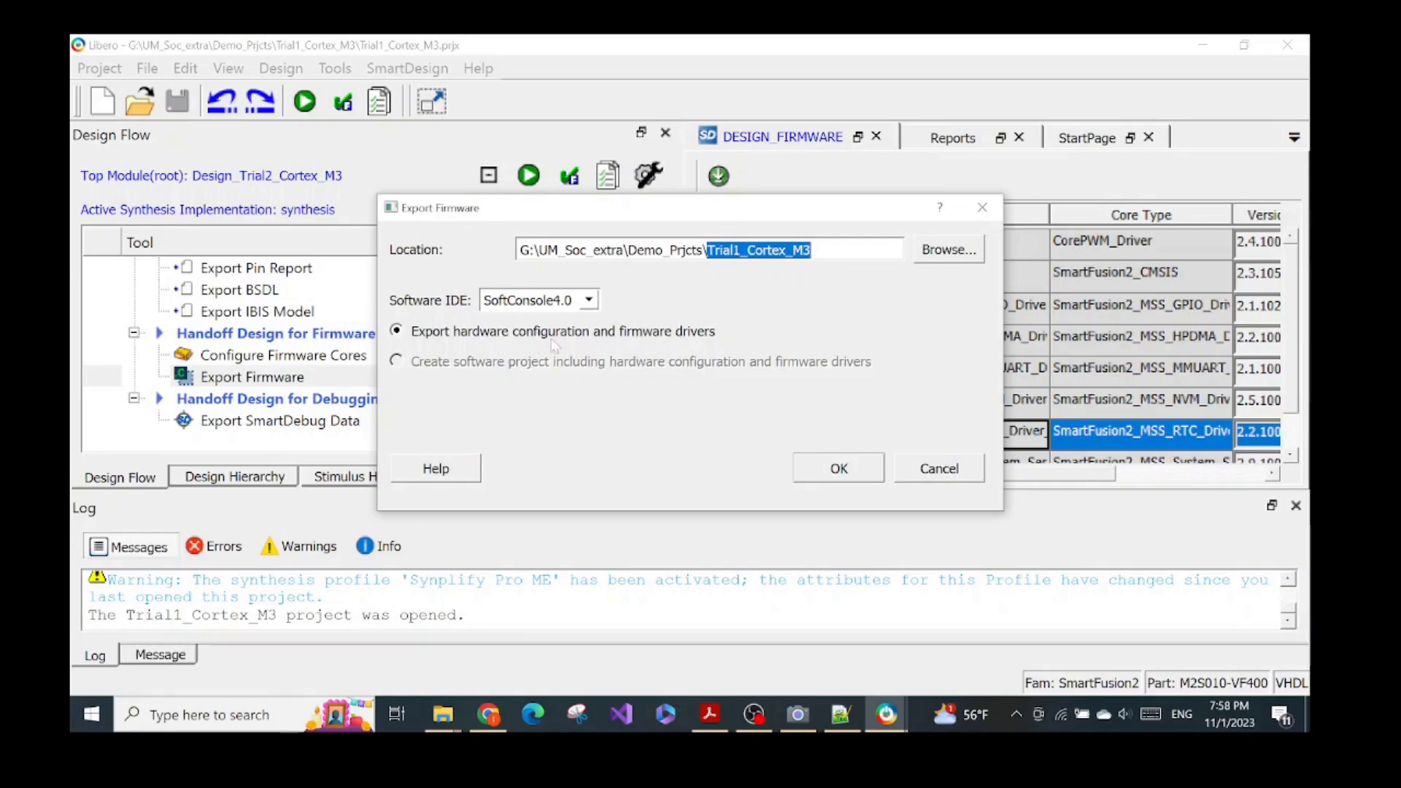
{"action": "left_click", "coordinate": [840, 469]}
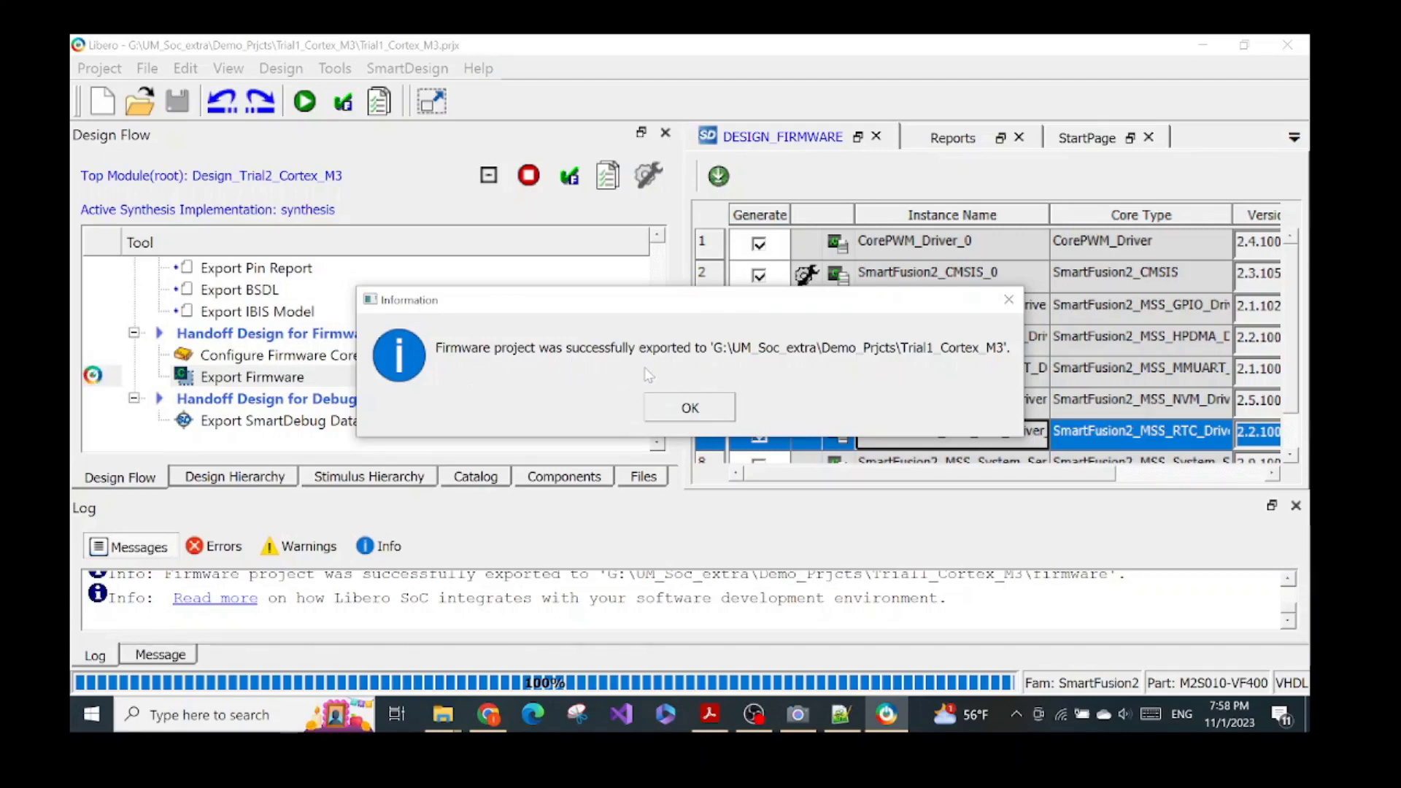
{"action": "left_click", "coordinate": [675, 403]}
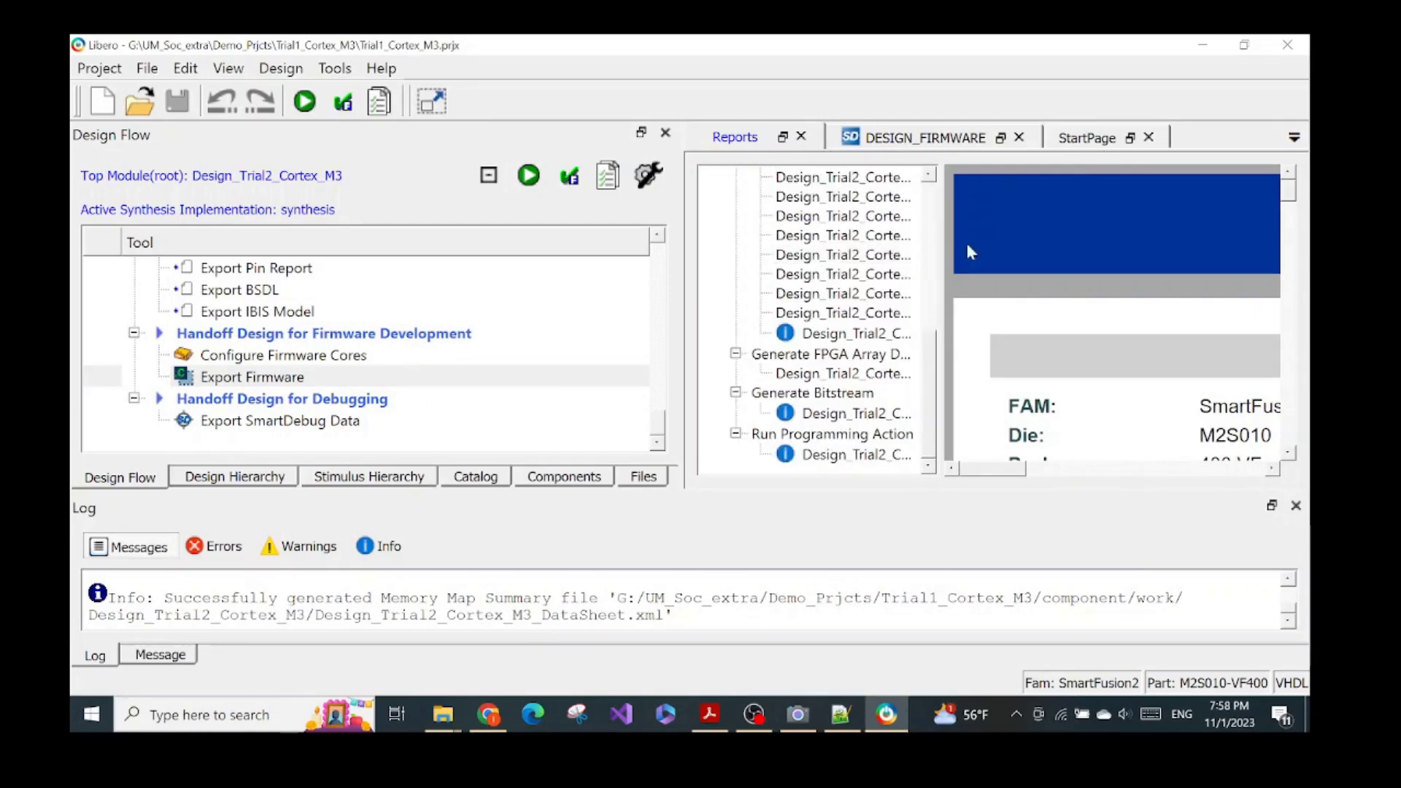
Step: Undock the Reports view with the design's data sheet into its own window and maximize it
{"action": "left_click_drag", "start_coordinate": [1007, 469], "coordinate": [1085, 473]}
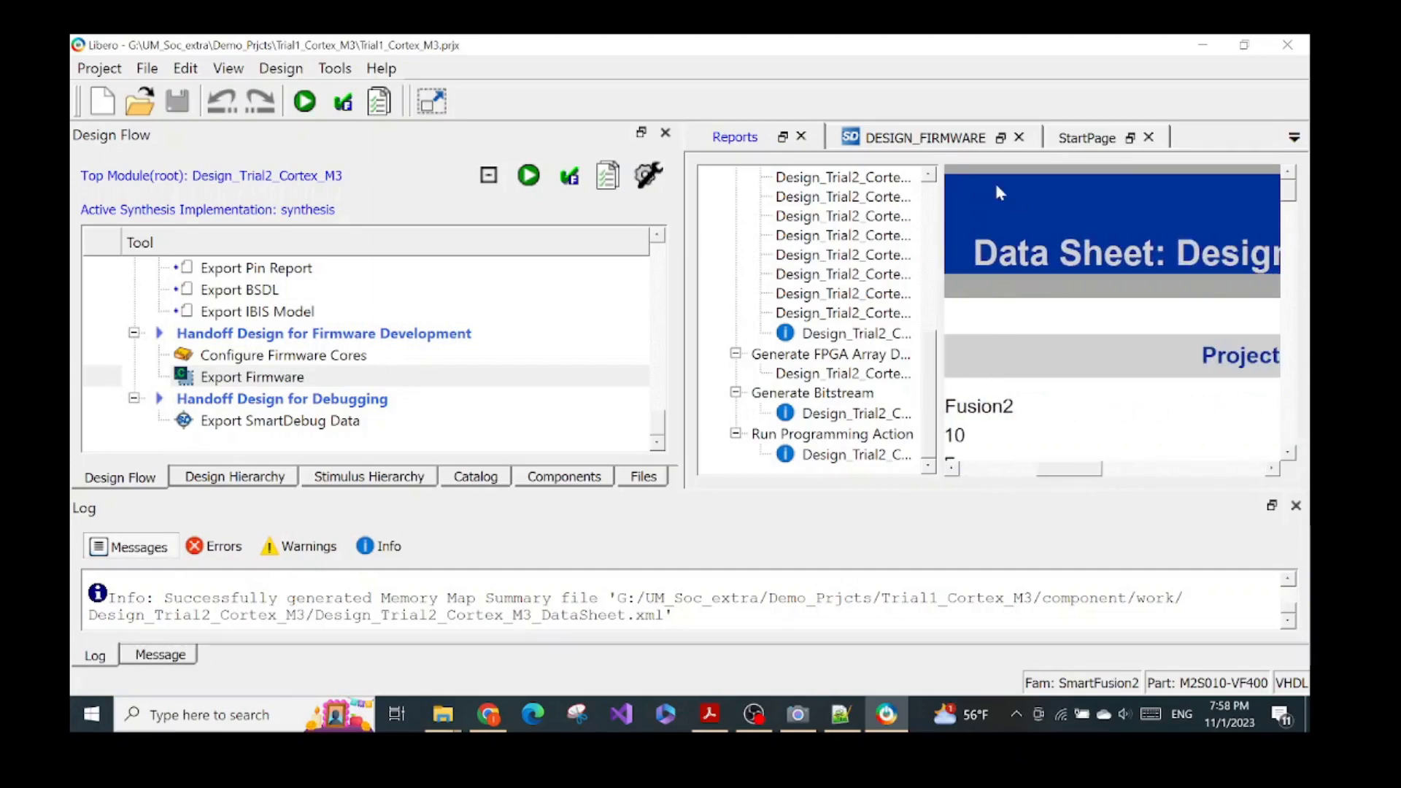
{"action": "left_click", "coordinate": [783, 137]}
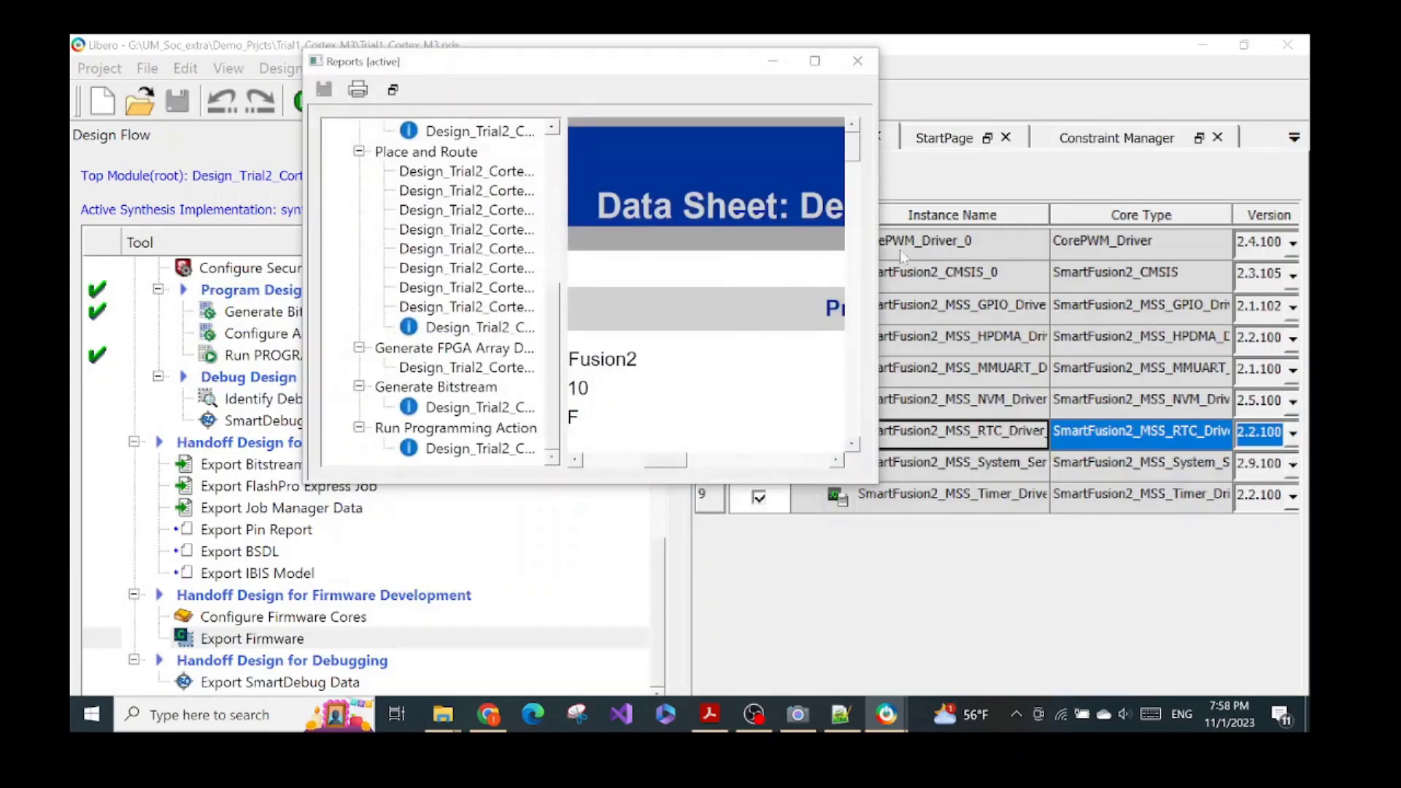
{"action": "left_click", "coordinate": [852, 60]}
Step: Review the Design_Trial2_Cortex_M3 data sheet's title, Project Settings and Table of Contents
{"action": "scroll", "coordinate": [830, 336], "scroll_direction": "down", "scroll_amount": 5}
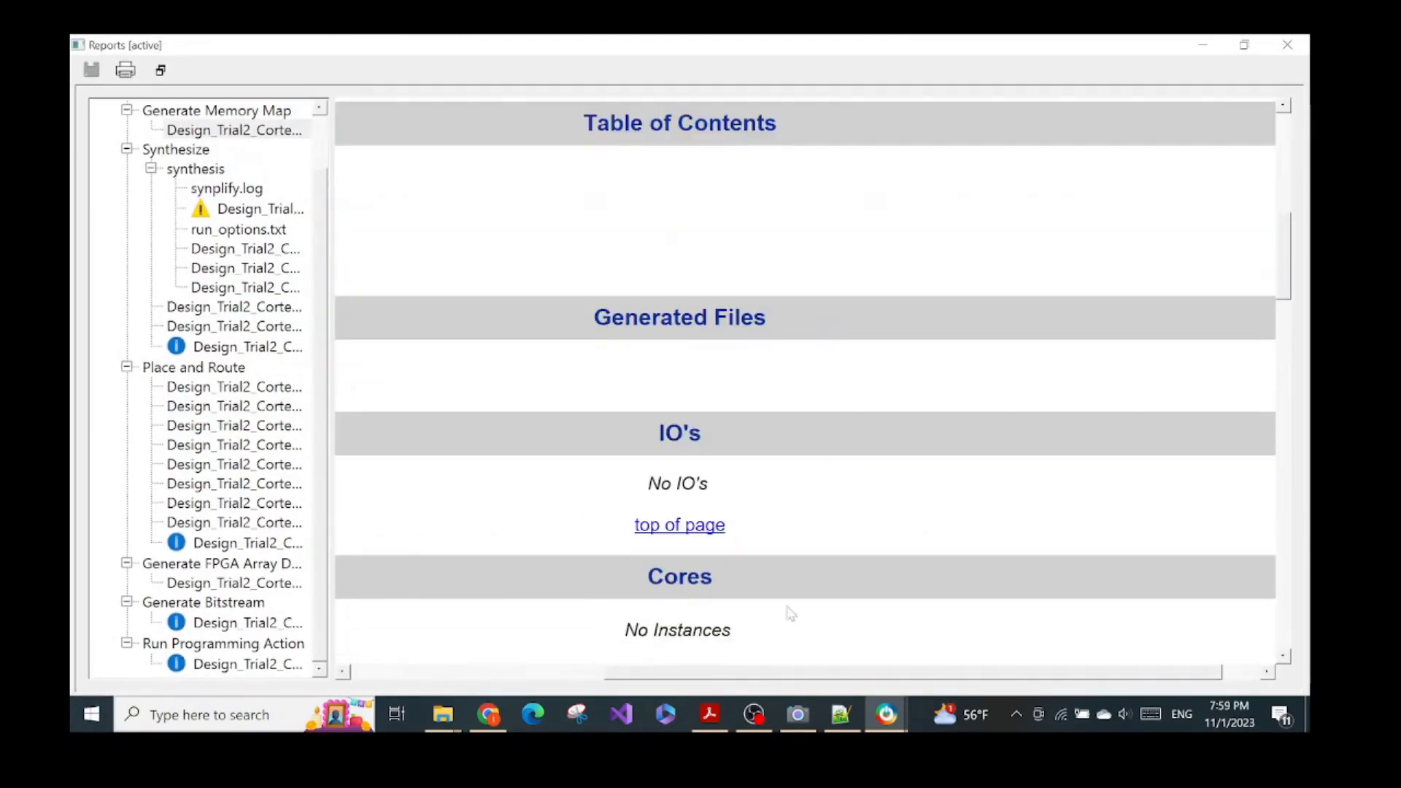
{"action": "left_click_drag", "start_coordinate": [756, 675], "coordinate": [618, 670]}
{"action": "scroll", "coordinate": [822, 473], "scroll_direction": "up", "scroll_amount": 5}
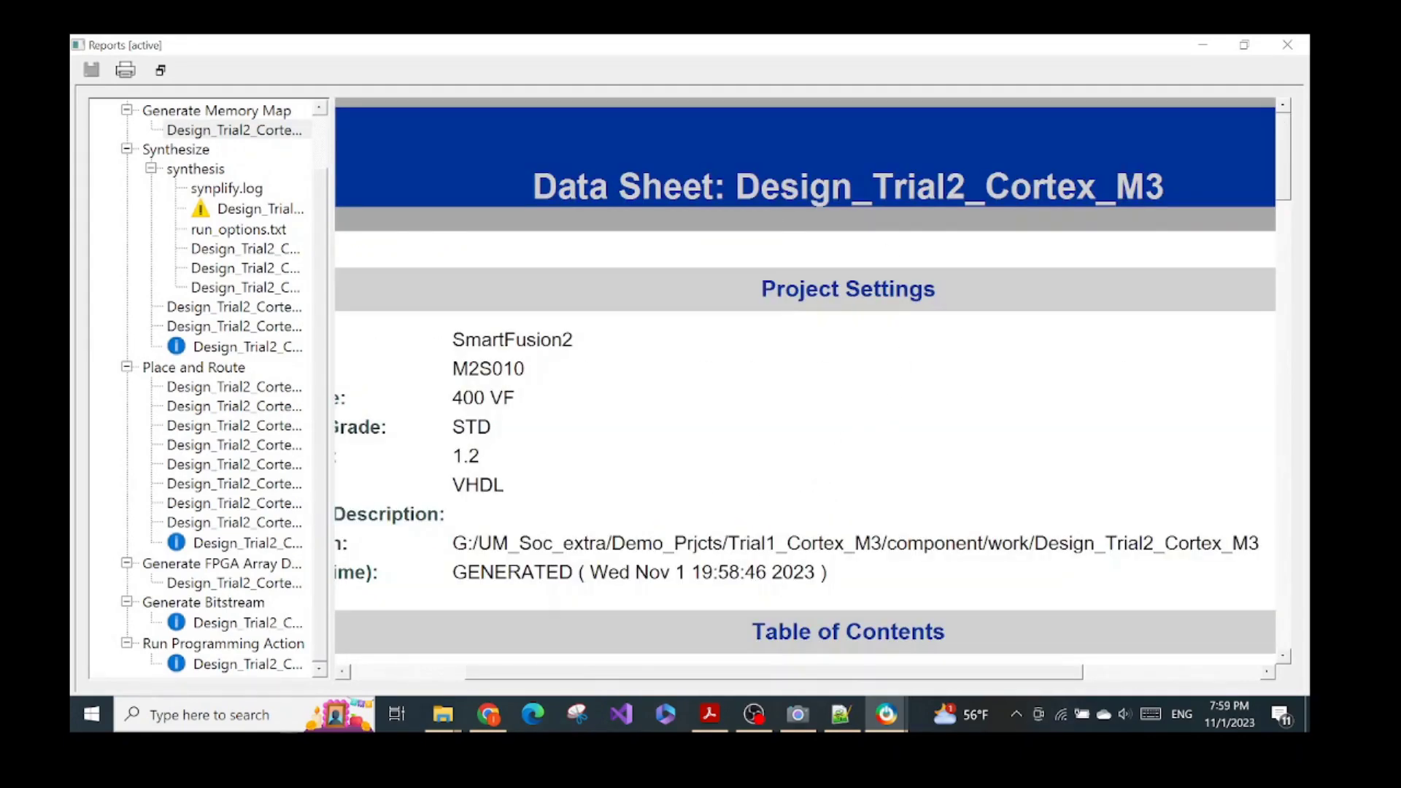
{"action": "left_click_drag", "start_coordinate": [736, 186], "coordinate": [1164, 186]}
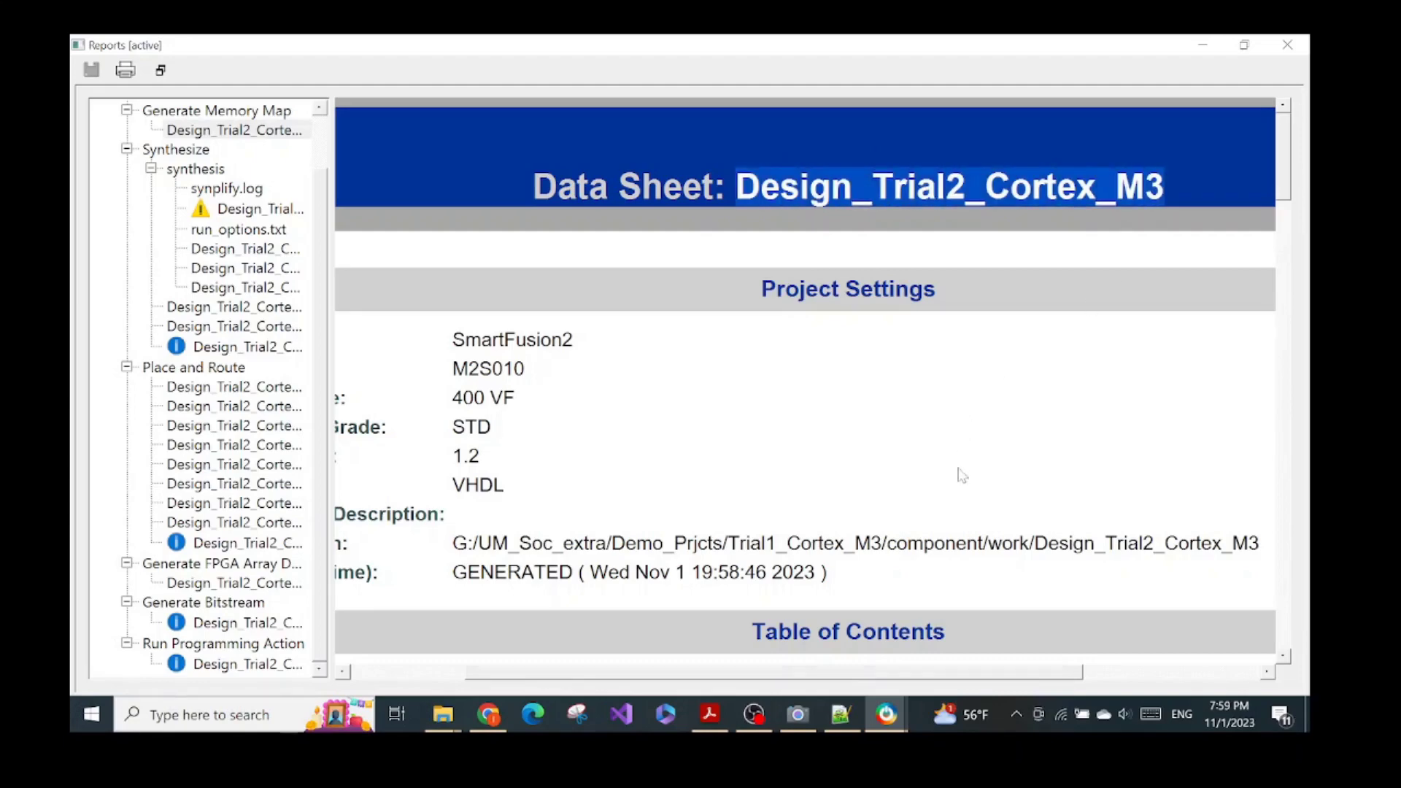
{"action": "scroll", "coordinate": [963, 453], "scroll_direction": "down", "scroll_amount": 4}
{"action": "scroll", "coordinate": [928, 445], "scroll_direction": "up", "scroll_amount": 2}
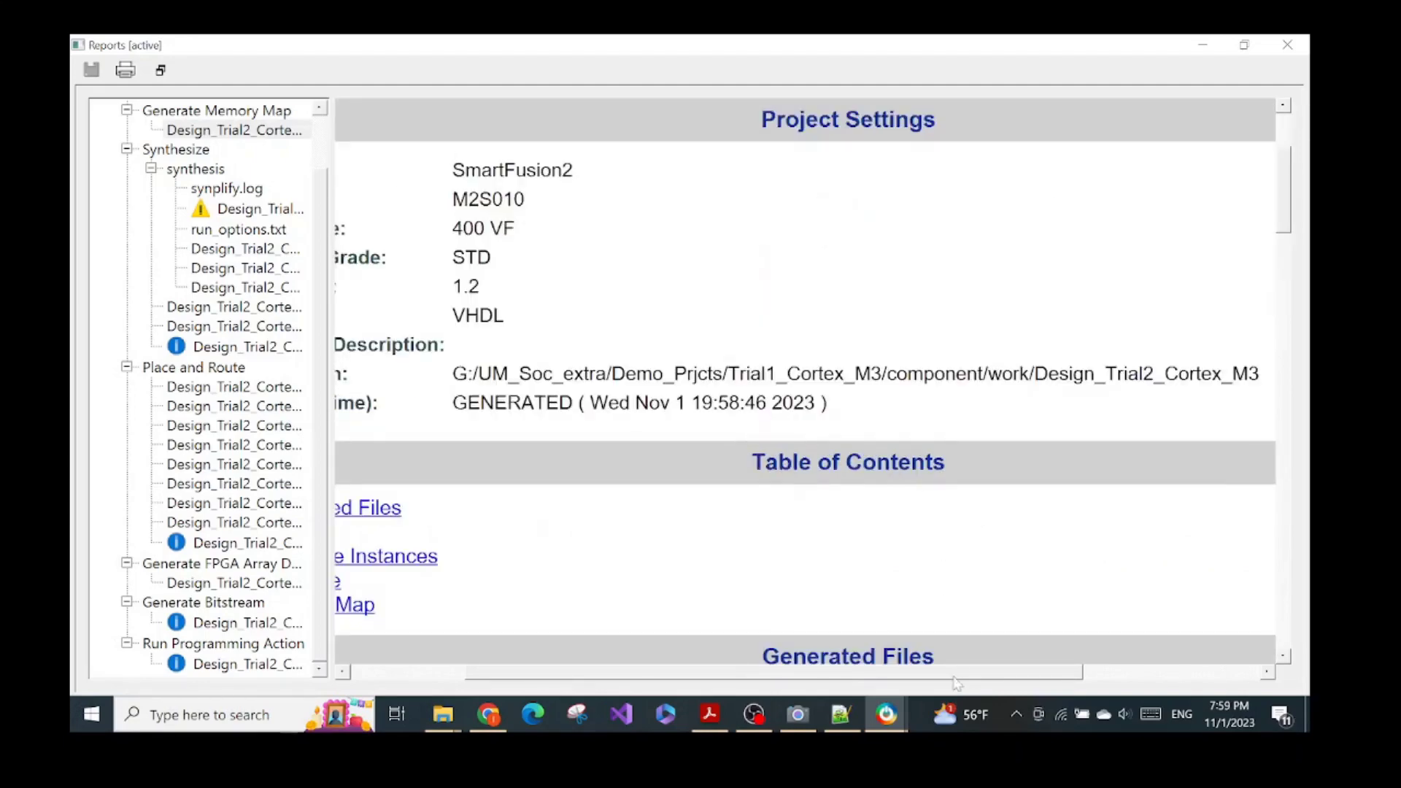
{"action": "scroll", "coordinate": [956, 671], "scroll_direction": "left", "scroll_amount": 3}
Step: Examine the Memory Map section of the data sheet, including each target's offset address, range and high address
{"action": "scroll", "coordinate": [954, 460], "scroll_direction": "down", "scroll_amount": 8}
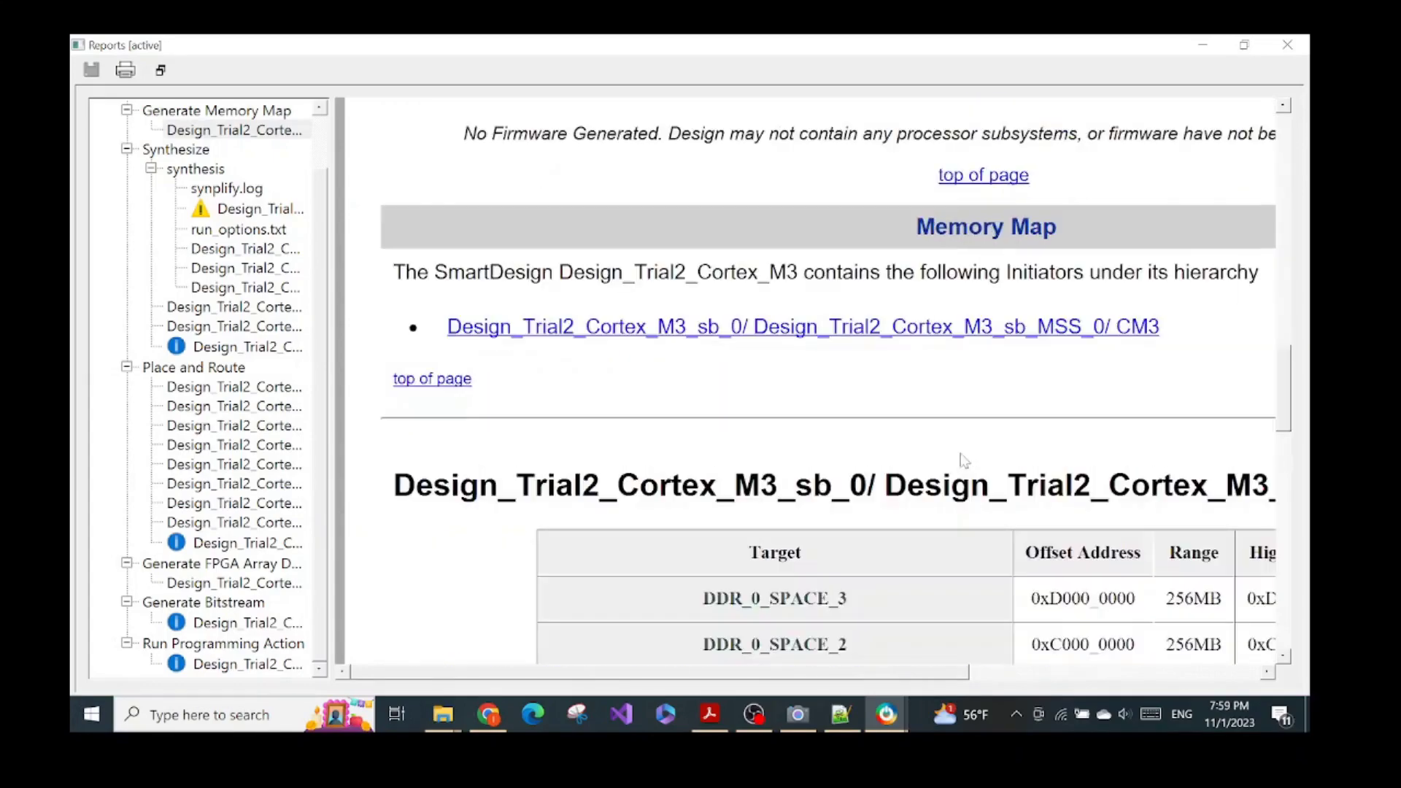
{"action": "scroll", "coordinate": [965, 460], "scroll_direction": "down", "scroll_amount": 10}
{"action": "scroll", "coordinate": [967, 457], "scroll_direction": "up", "scroll_amount": 8}
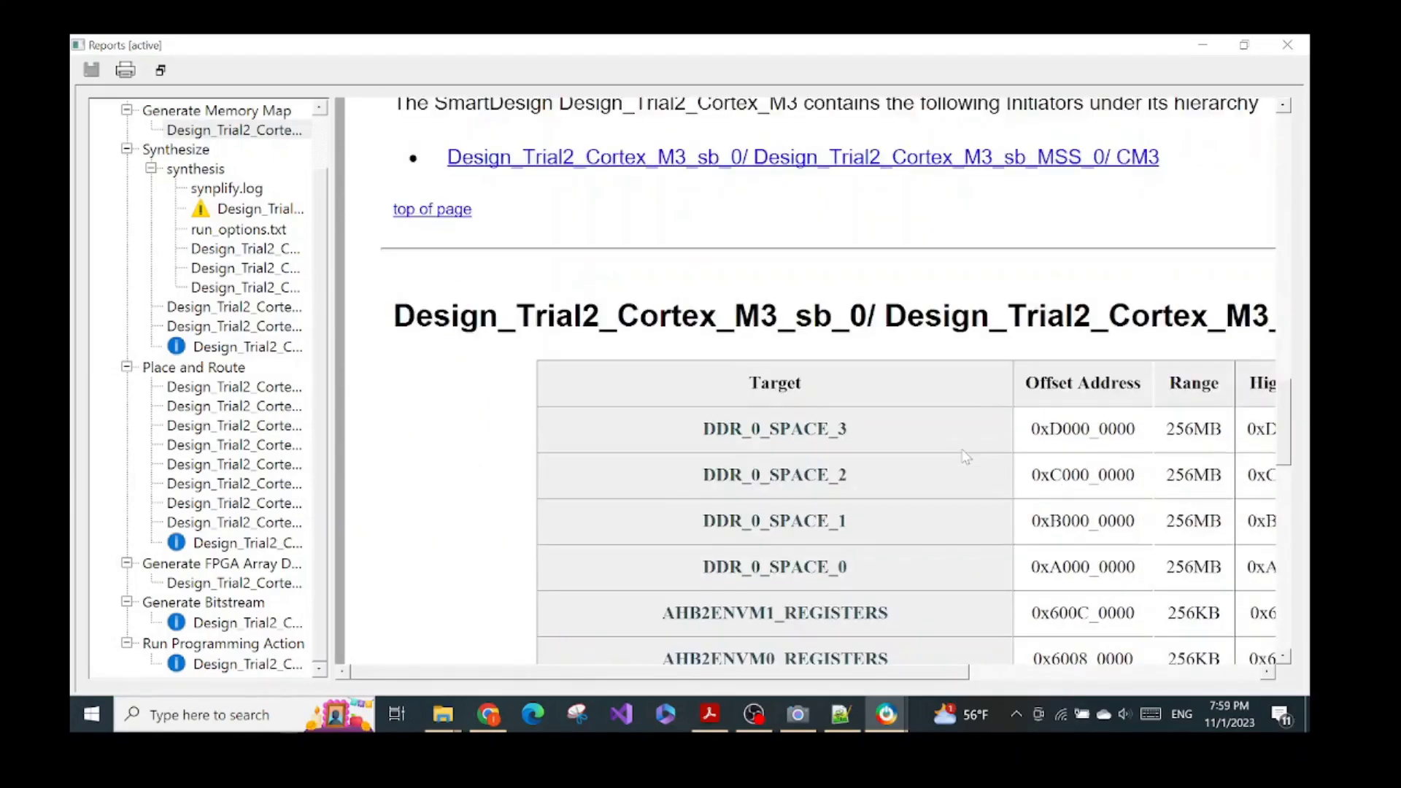
{"action": "scroll", "coordinate": [965, 457], "scroll_direction": "up", "scroll_amount": 3}
{"action": "mouse_move", "coordinate": [882, 675]}
{"action": "left_mouse_down"}
{"action": "mouse_move", "coordinate": [1130, 676]}
{"action": "mouse_move", "coordinate": [908, 677]}
{"action": "left_mouse_up"}
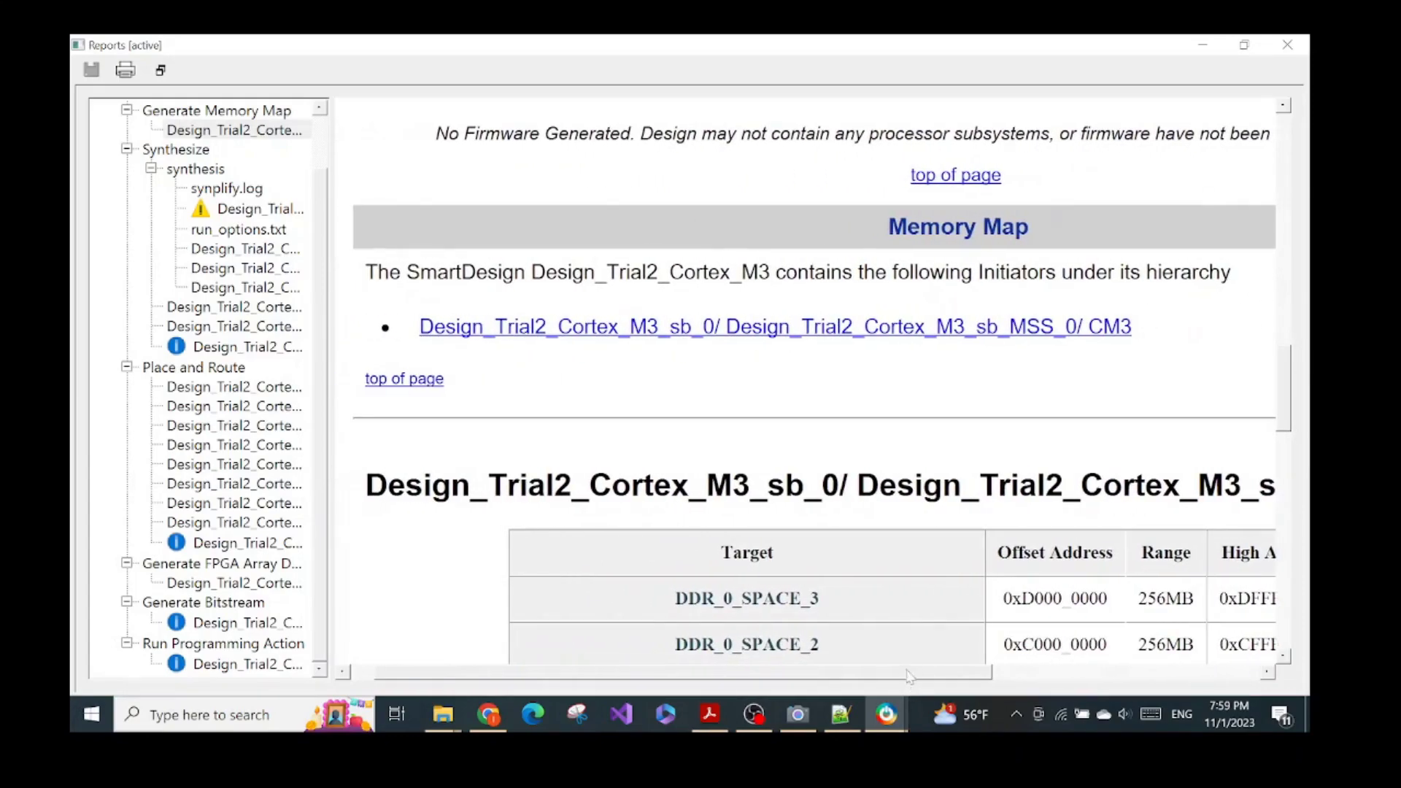
{"action": "scroll", "coordinate": [1010, 427], "scroll_direction": "down", "scroll_amount": 8}
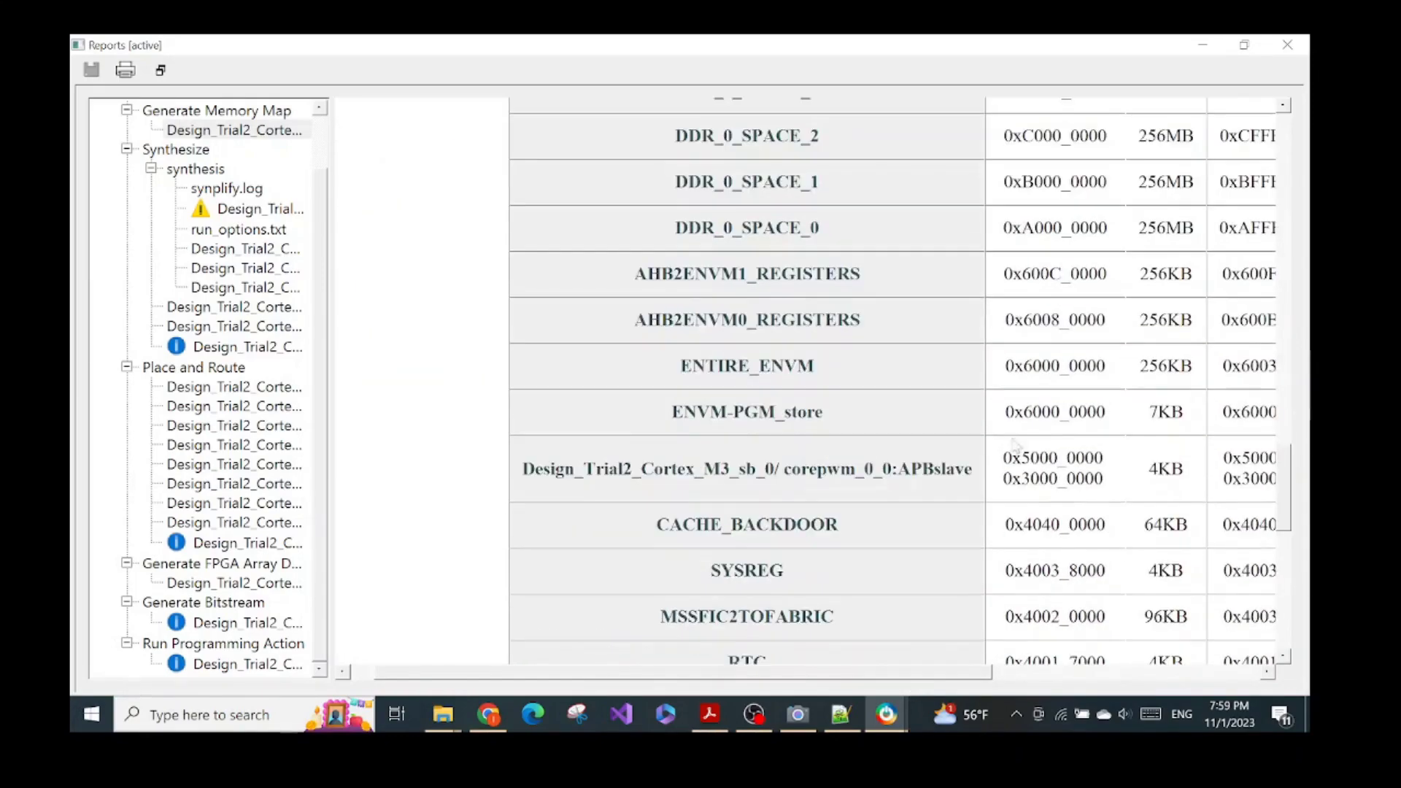
{"action": "left_click_drag", "start_coordinate": [1013, 672], "coordinate": [1068, 675]}
{"action": "scroll", "coordinate": [1029, 539], "scroll_direction": "up", "scroll_amount": 2}
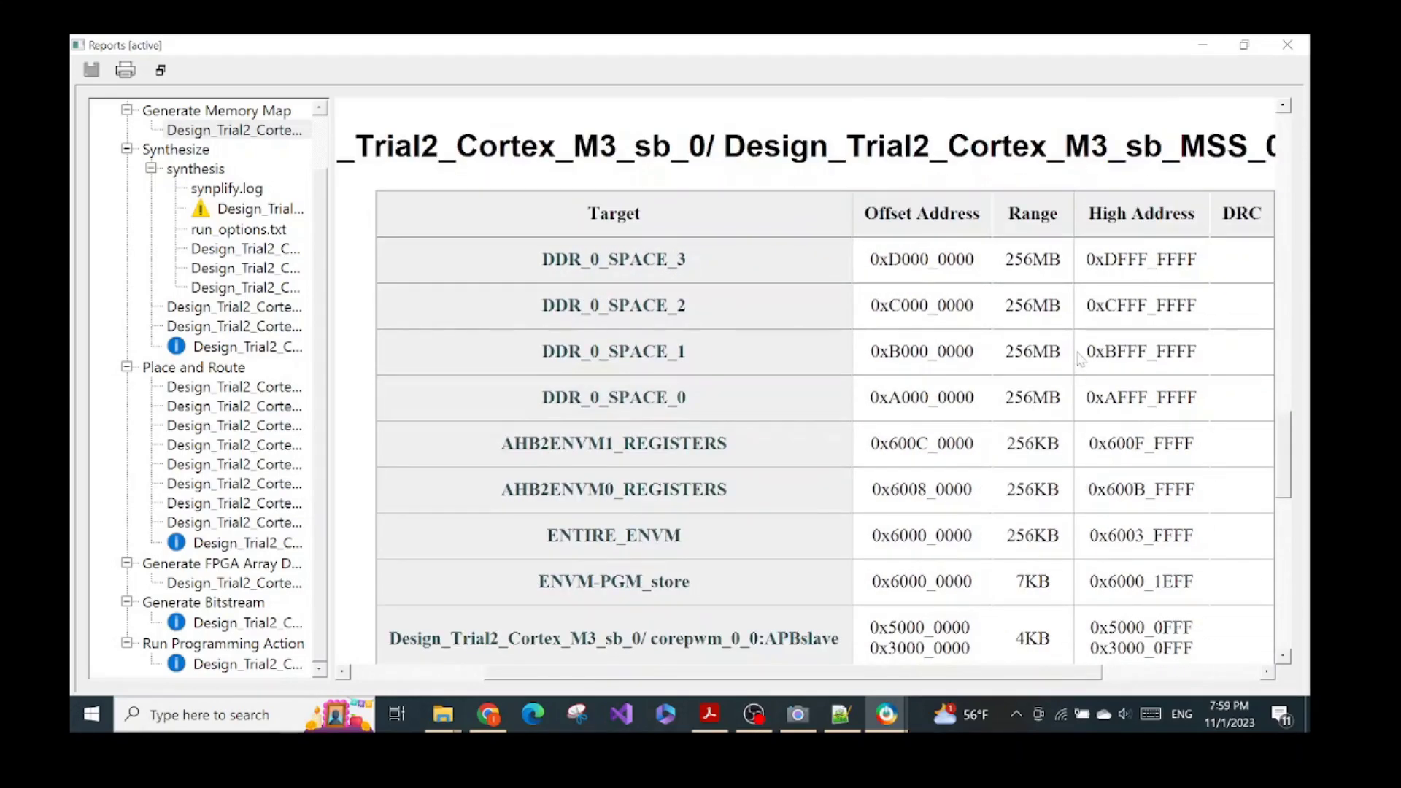
{"action": "scroll", "coordinate": [949, 381], "scroll_direction": "down", "scroll_amount": 3}
{"action": "scroll", "coordinate": [531, 413], "scroll_direction": "down", "scroll_amount": 5}
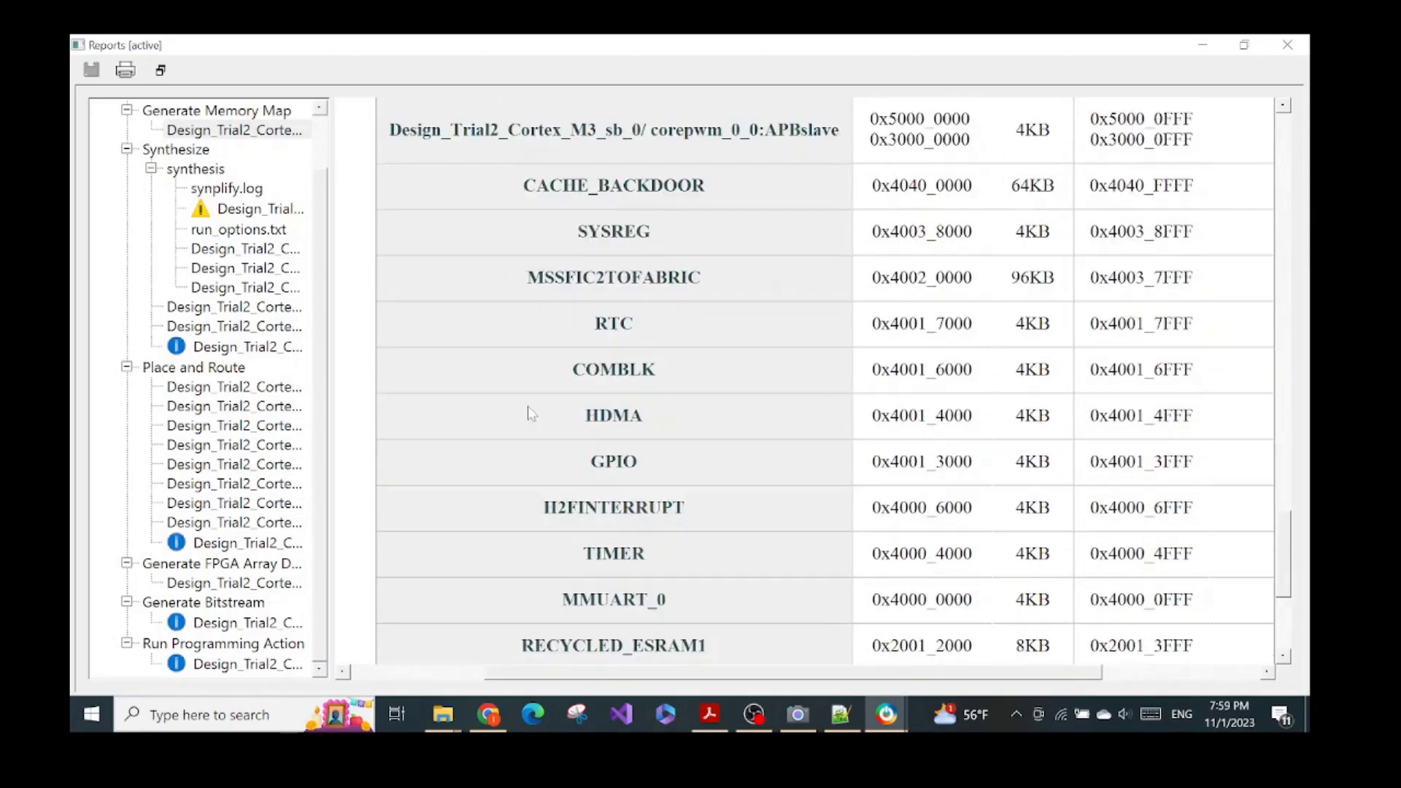
Step: Inspect the HDMA and GPIO entries and the remaining targets down to ESRAM0 in the memory map table
{"action": "double_click", "coordinate": [588, 409]}
{"action": "double_click", "coordinate": [593, 464]}
{"action": "scroll", "coordinate": [720, 469], "scroll_direction": "down", "scroll_amount": 3}
{"action": "scroll", "coordinate": [882, 471], "scroll_direction": "up", "scroll_amount": 3}
{"action": "scroll", "coordinate": [912, 461], "scroll_direction": "down", "scroll_amount": 3}
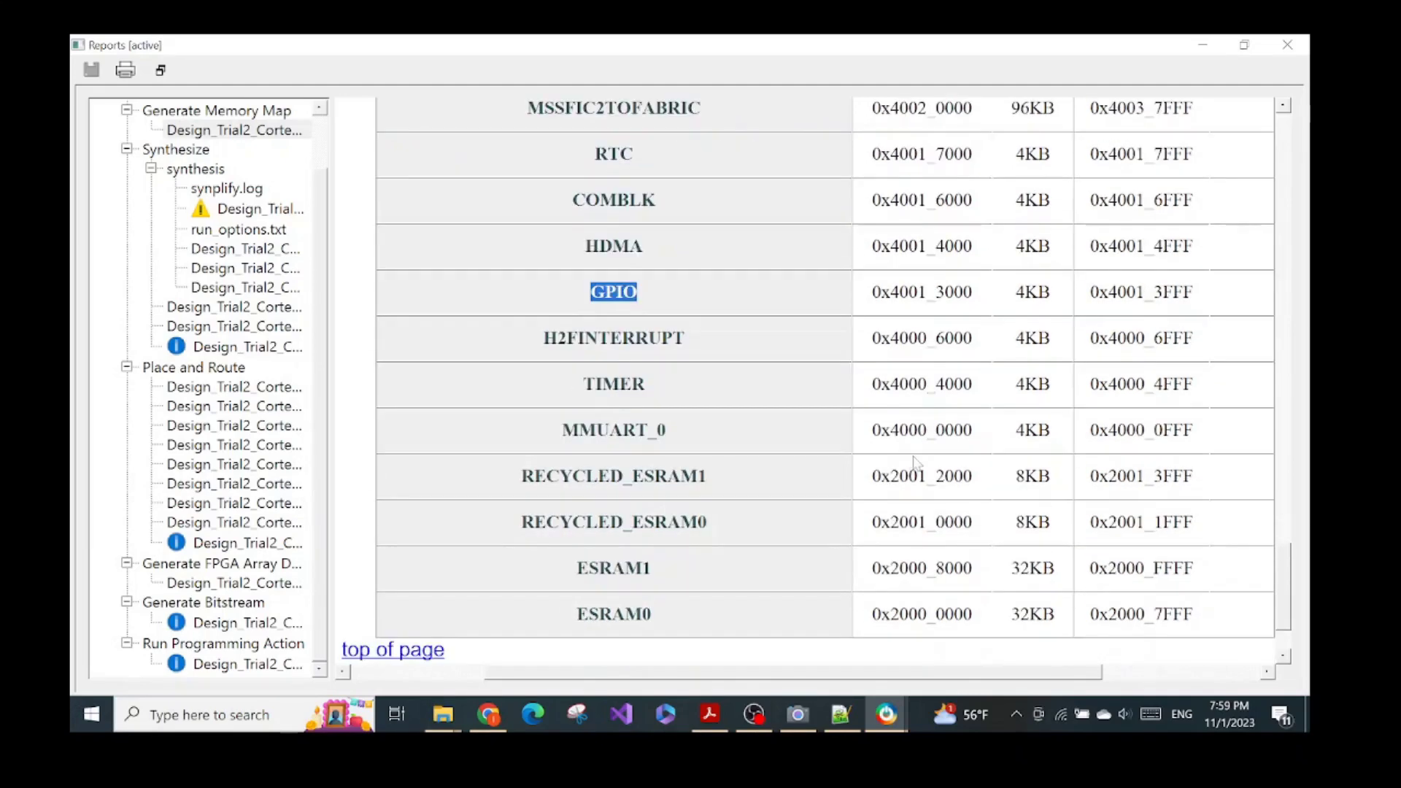
Step: Check the SYSREG offset address in the memory map and compare it with the targets listed above it
{"action": "scroll", "coordinate": [908, 448], "scroll_direction": "up", "scroll_amount": 10}
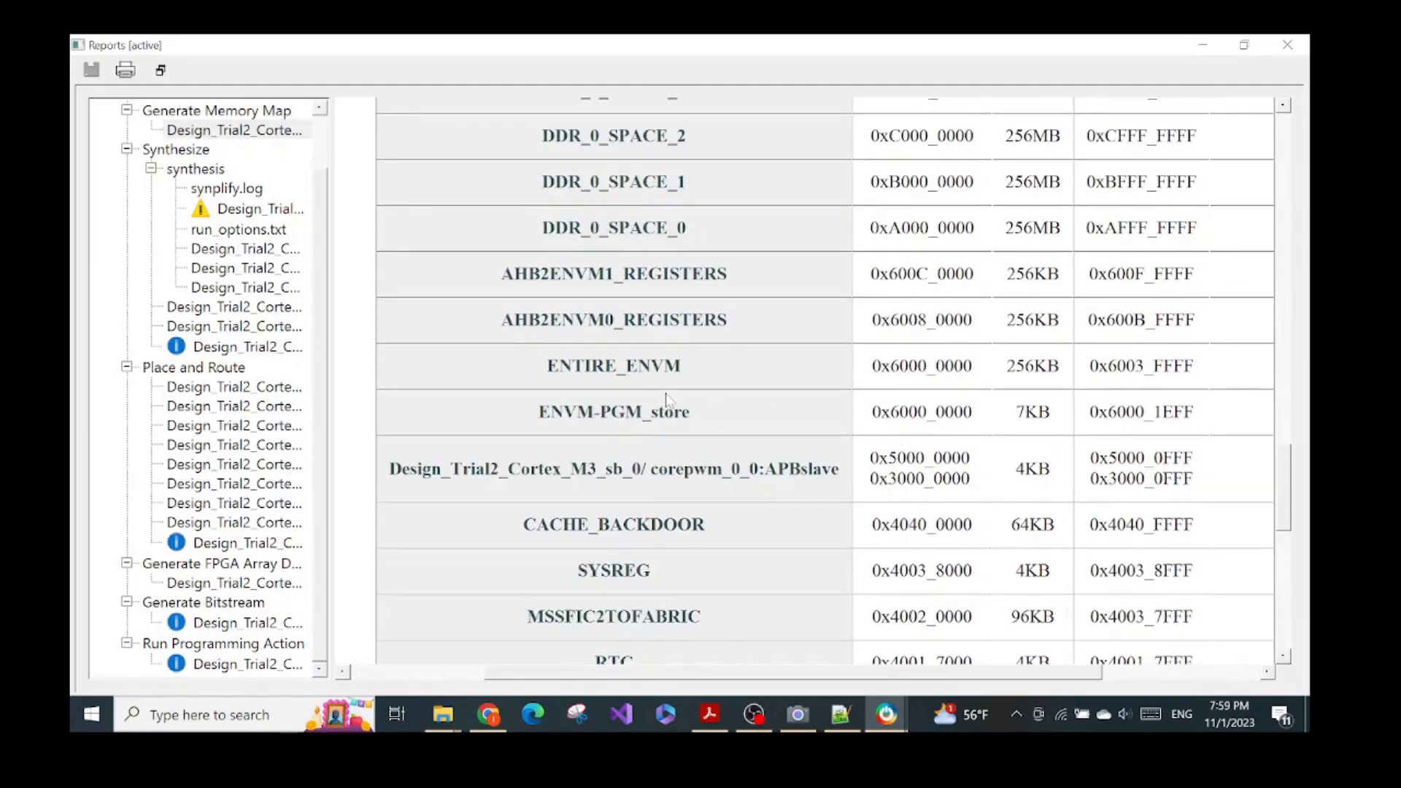
{"action": "scroll", "coordinate": [646, 438], "scroll_direction": "down", "scroll_amount": 3}
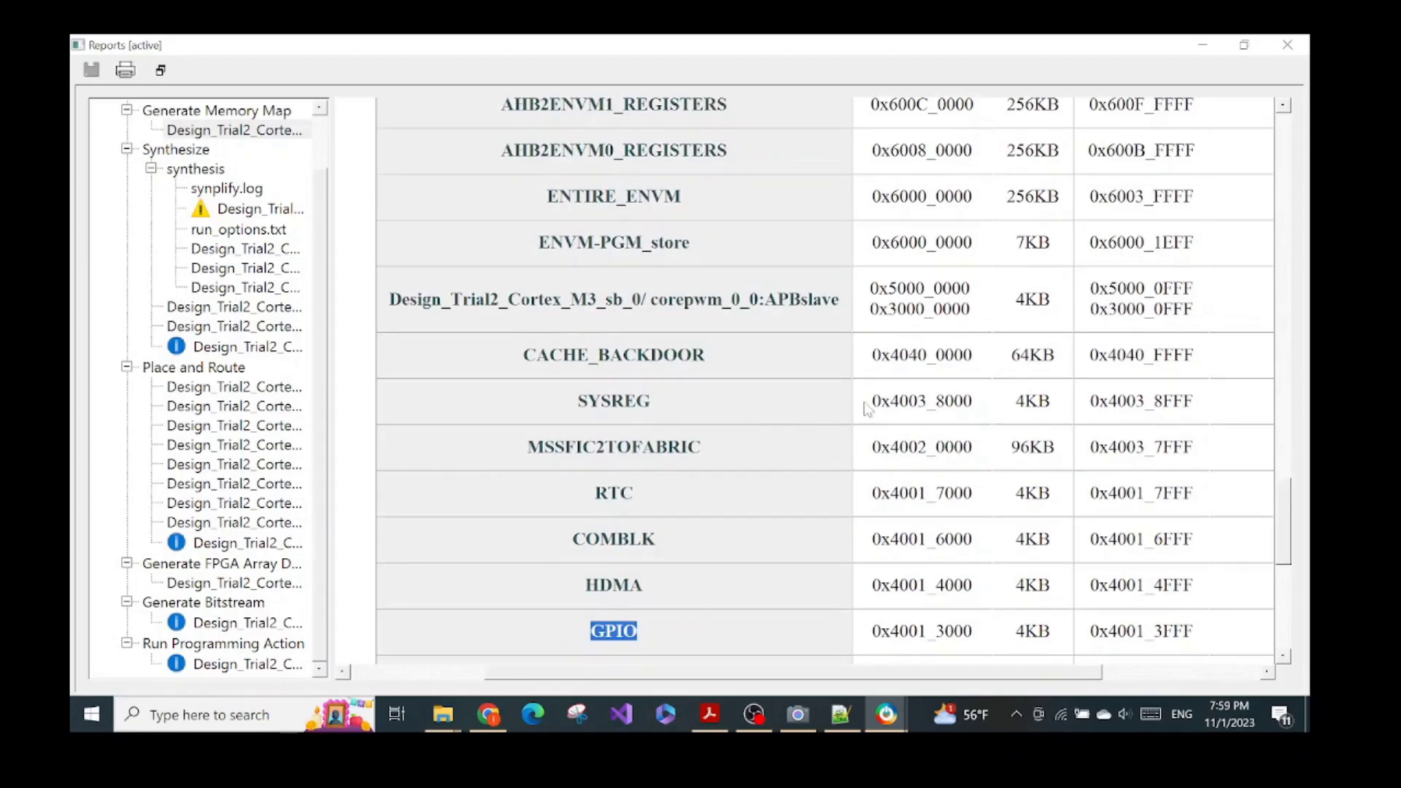
{"action": "left_click_drag", "start_coordinate": [870, 401], "coordinate": [972, 401]}
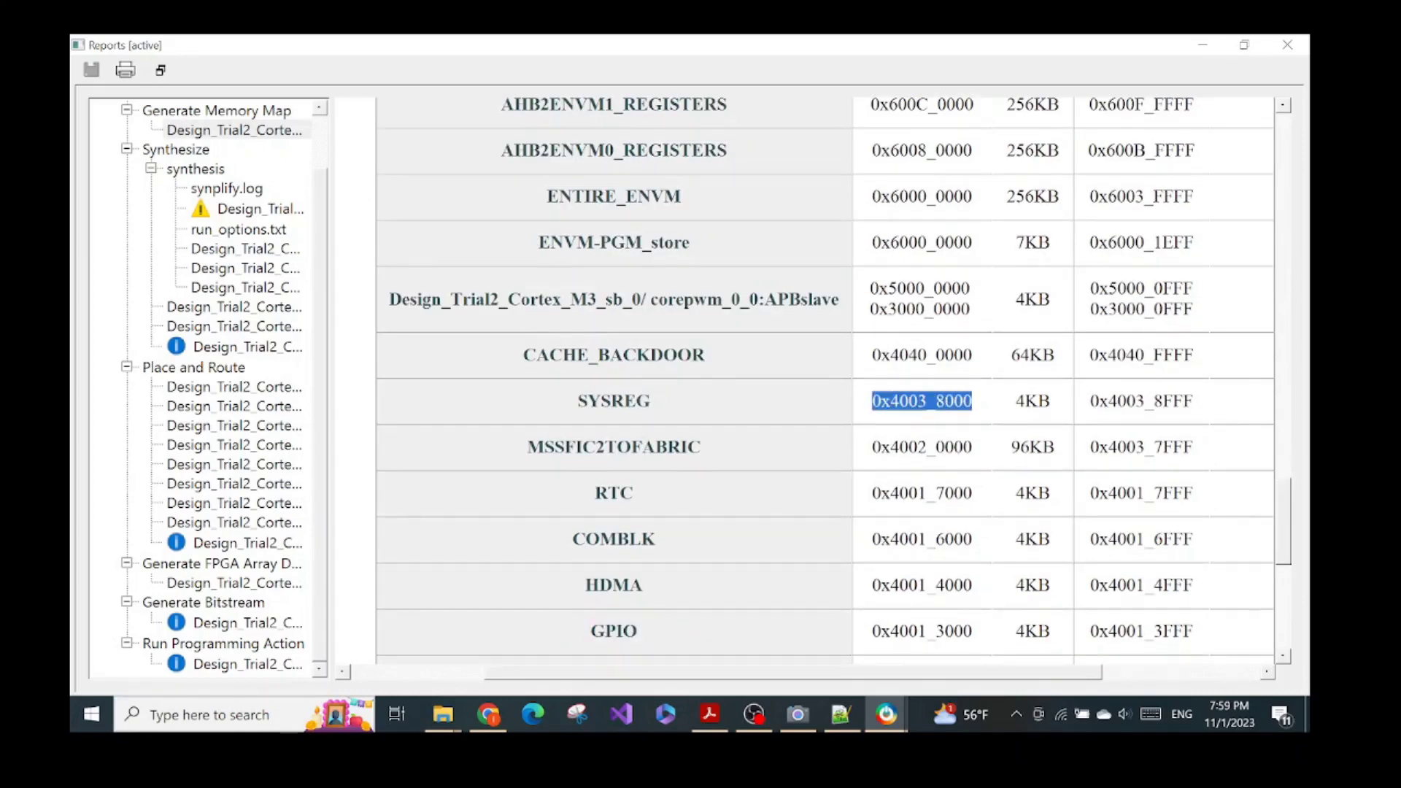
{"action": "scroll", "coordinate": [824, 379], "scroll_direction": "up", "scroll_amount": 3}
{"action": "scroll", "coordinate": [825, 379], "scroll_direction": "down", "scroll_amount": 1}
{"action": "scroll", "coordinate": [824, 380], "scroll_direction": "up", "scroll_amount": 2}
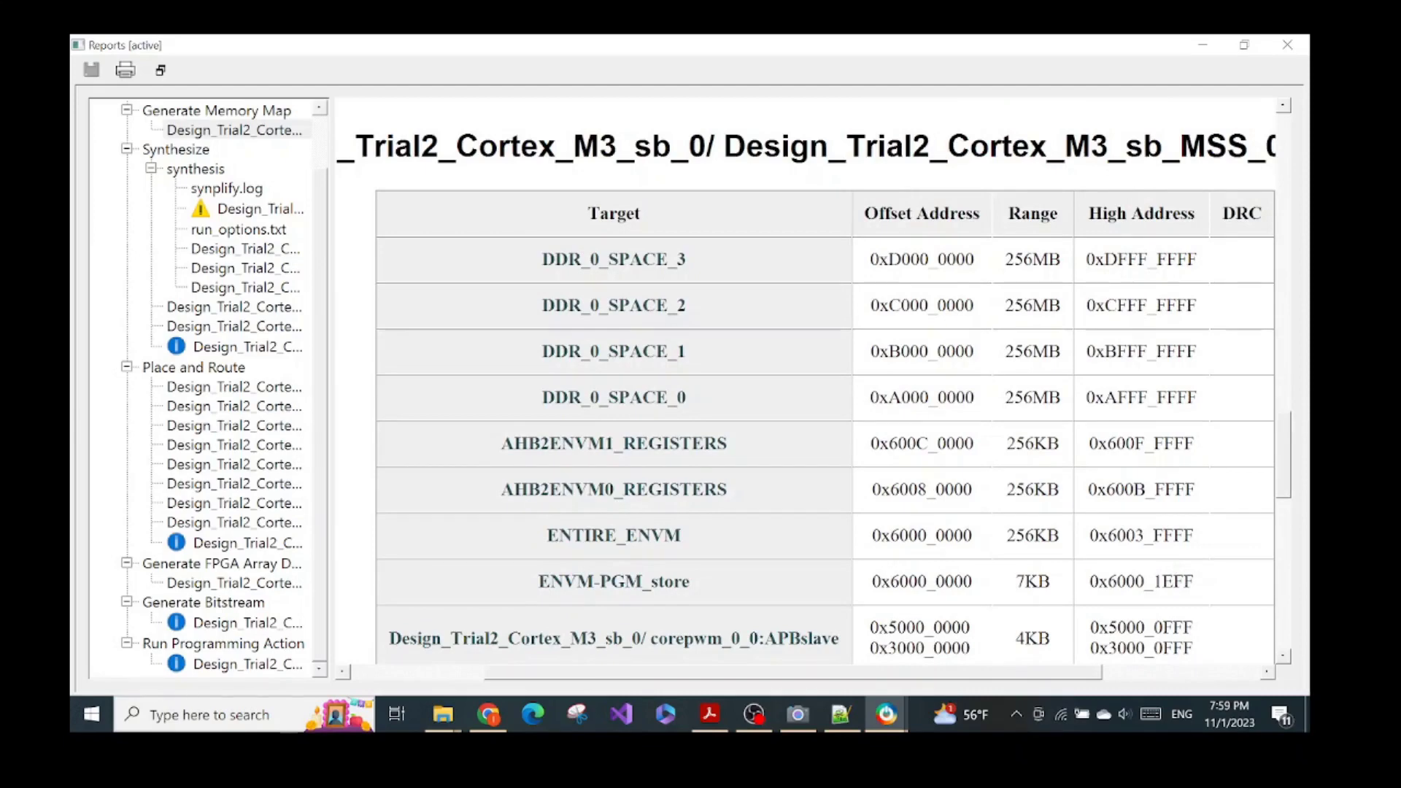
{"action": "scroll", "coordinate": [824, 380], "scroll_direction": "down", "scroll_amount": 4}
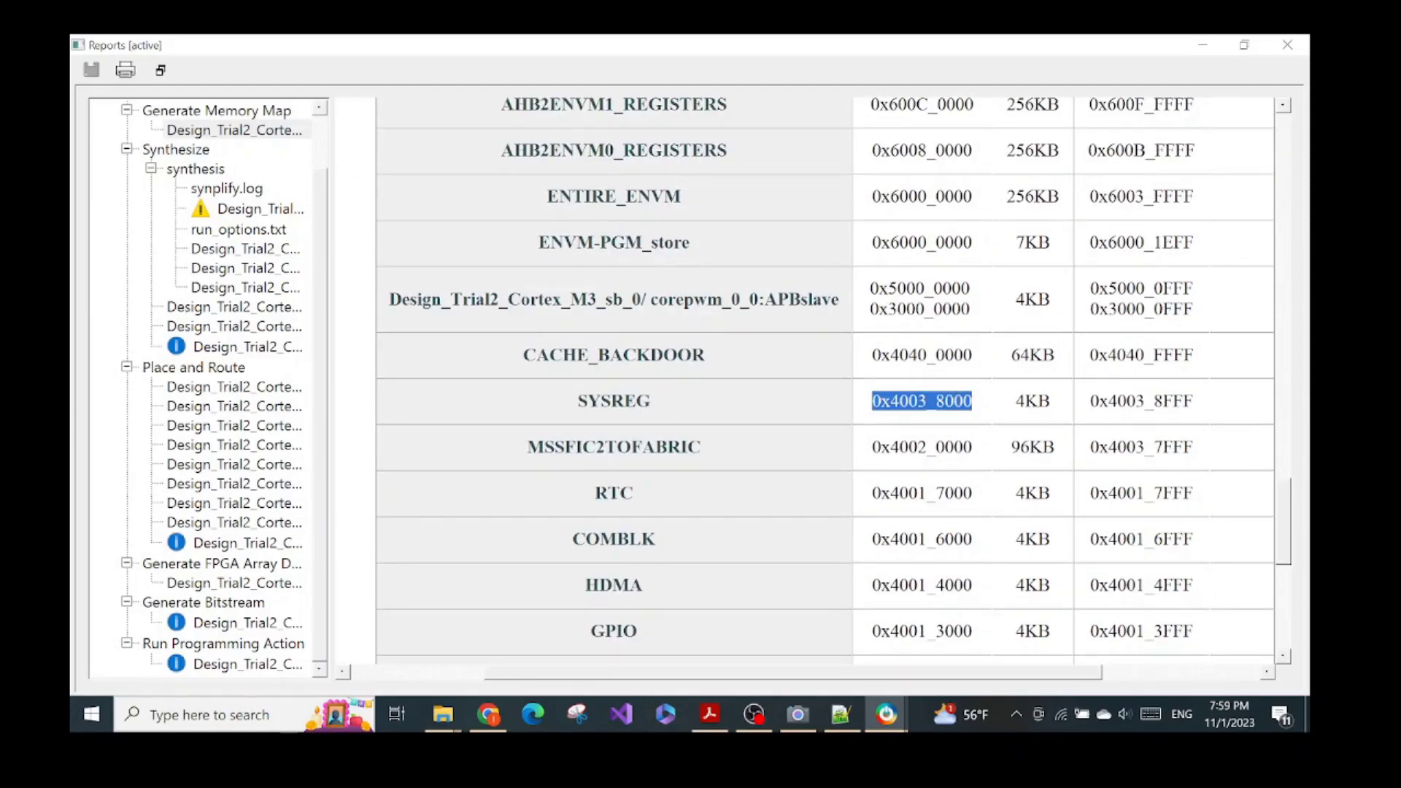
Step: Check the first offset address and high address of the corepwm_0_0:APBslave target in the memory map
{"action": "left_click_drag", "start_coordinate": [870, 289], "coordinate": [970, 289]}
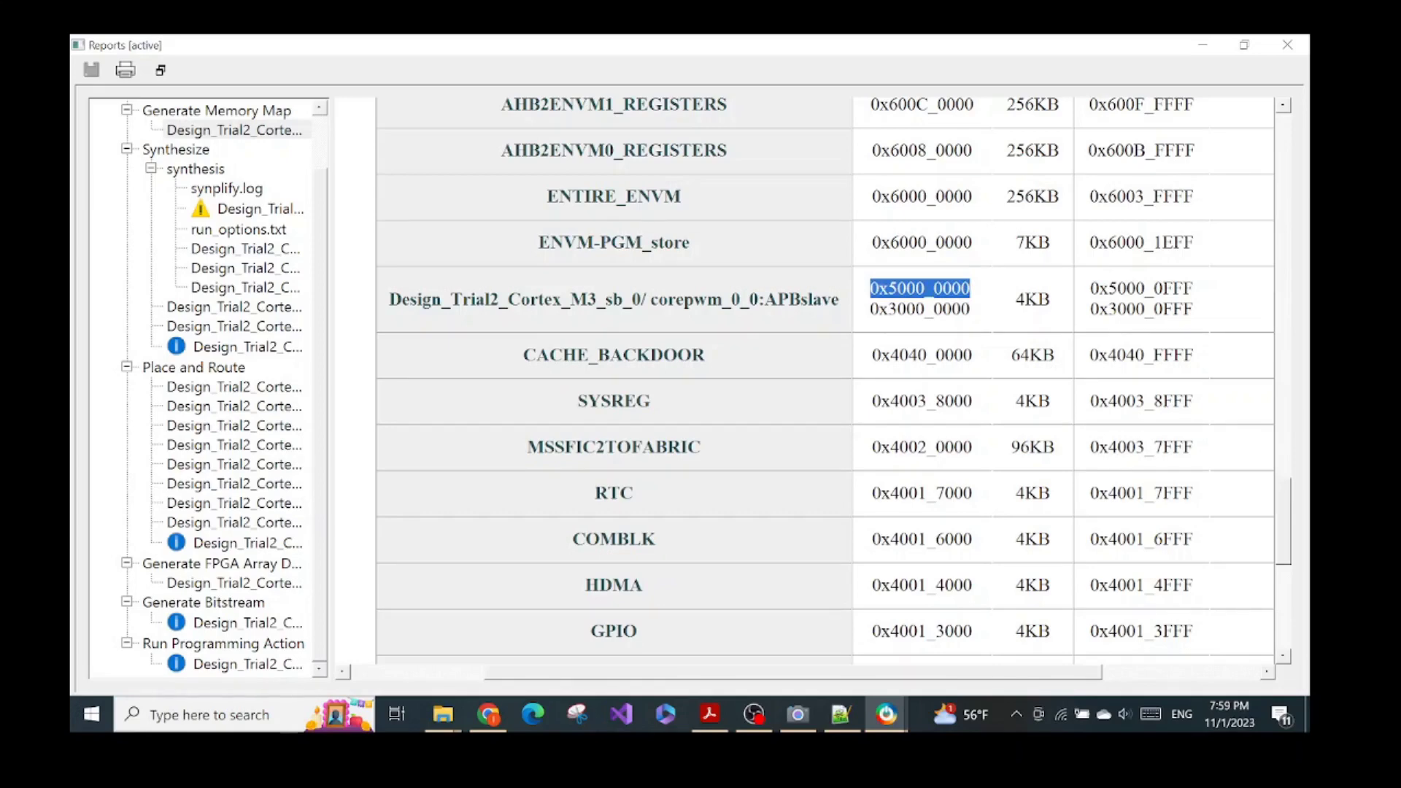
{"action": "scroll", "coordinate": [826, 394], "scroll_direction": "up", "scroll_amount": 2}
{"action": "left_click_drag", "start_coordinate": [588, 469], "coordinate": [813, 469]}
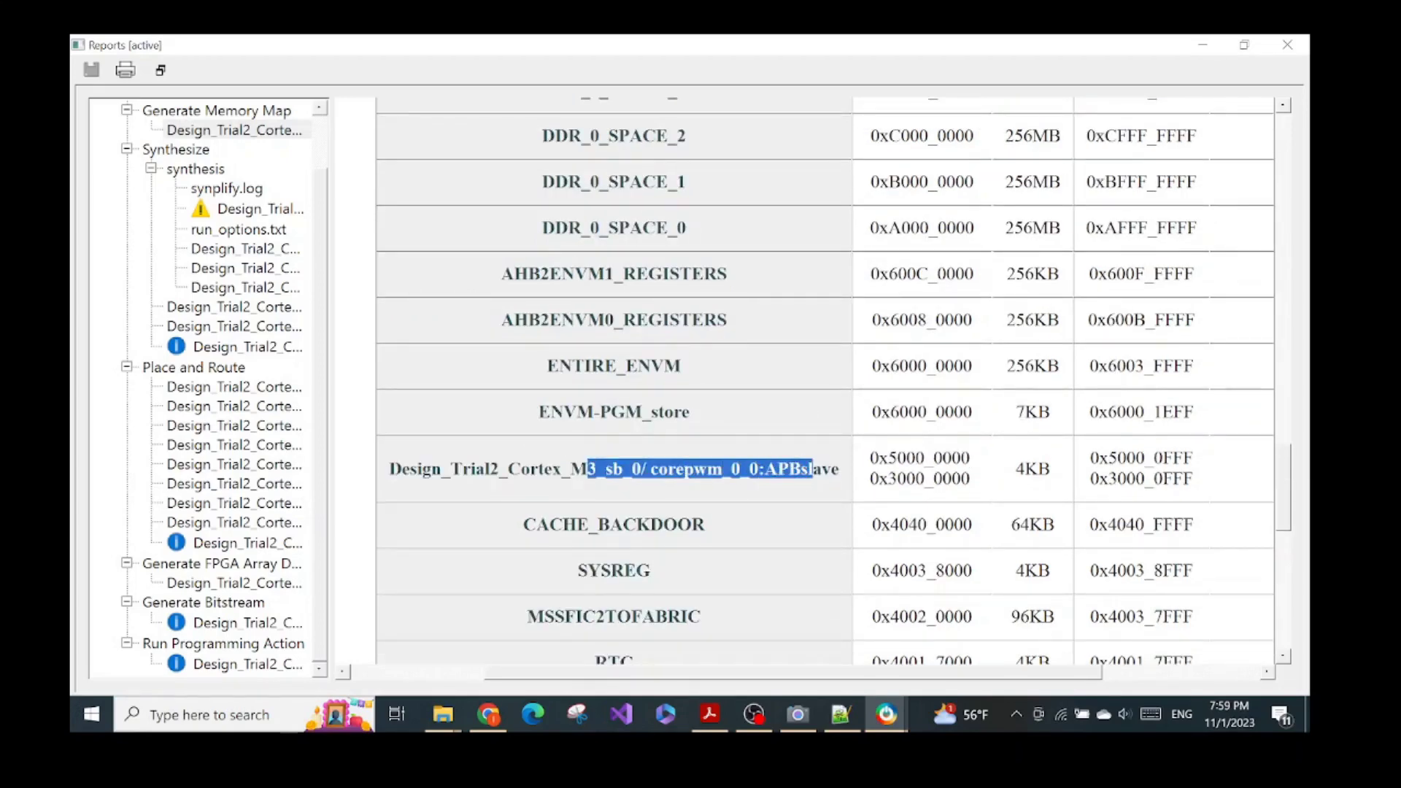
{"action": "left_click_drag", "start_coordinate": [869, 458], "coordinate": [971, 458]}
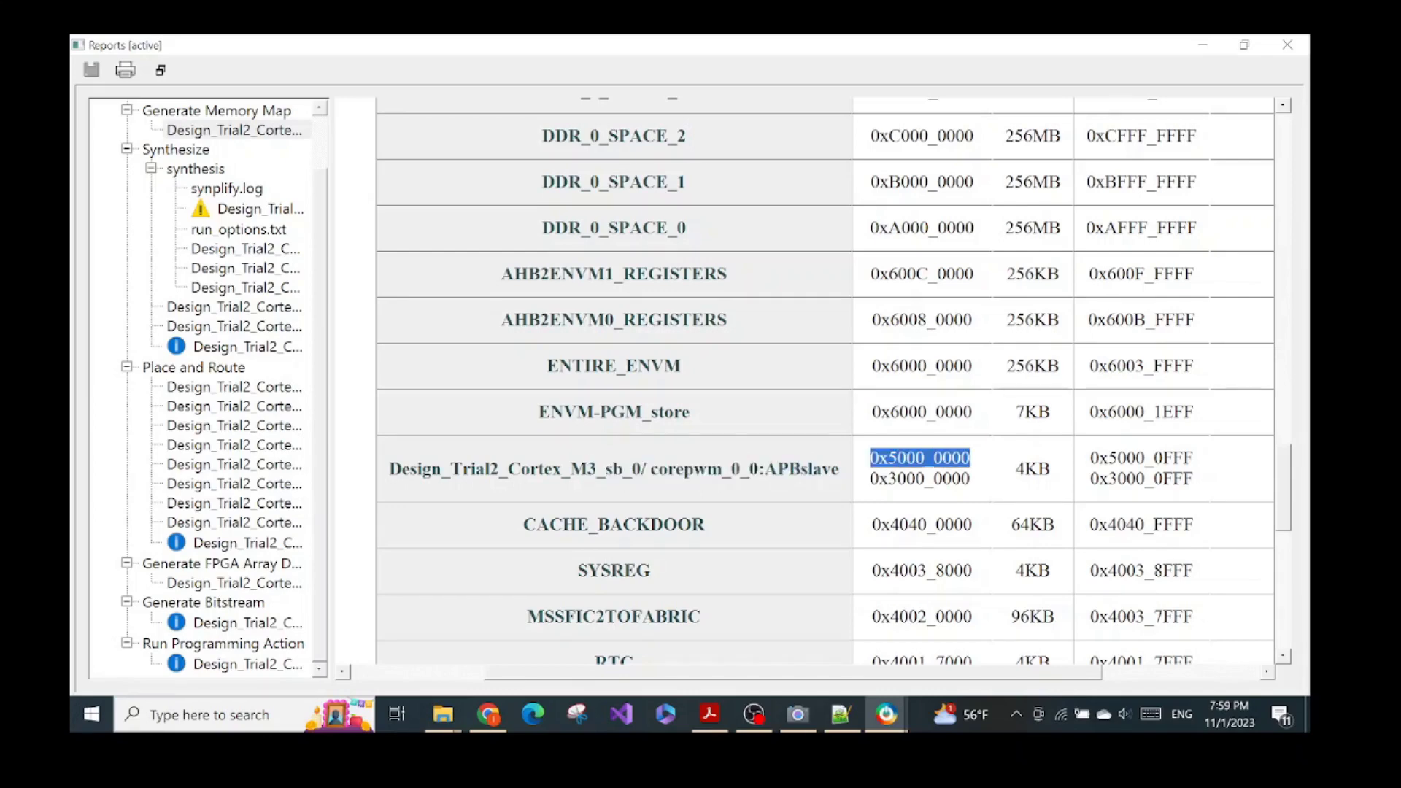
{"action": "left_click_drag", "start_coordinate": [1098, 458], "coordinate": [1184, 458]}
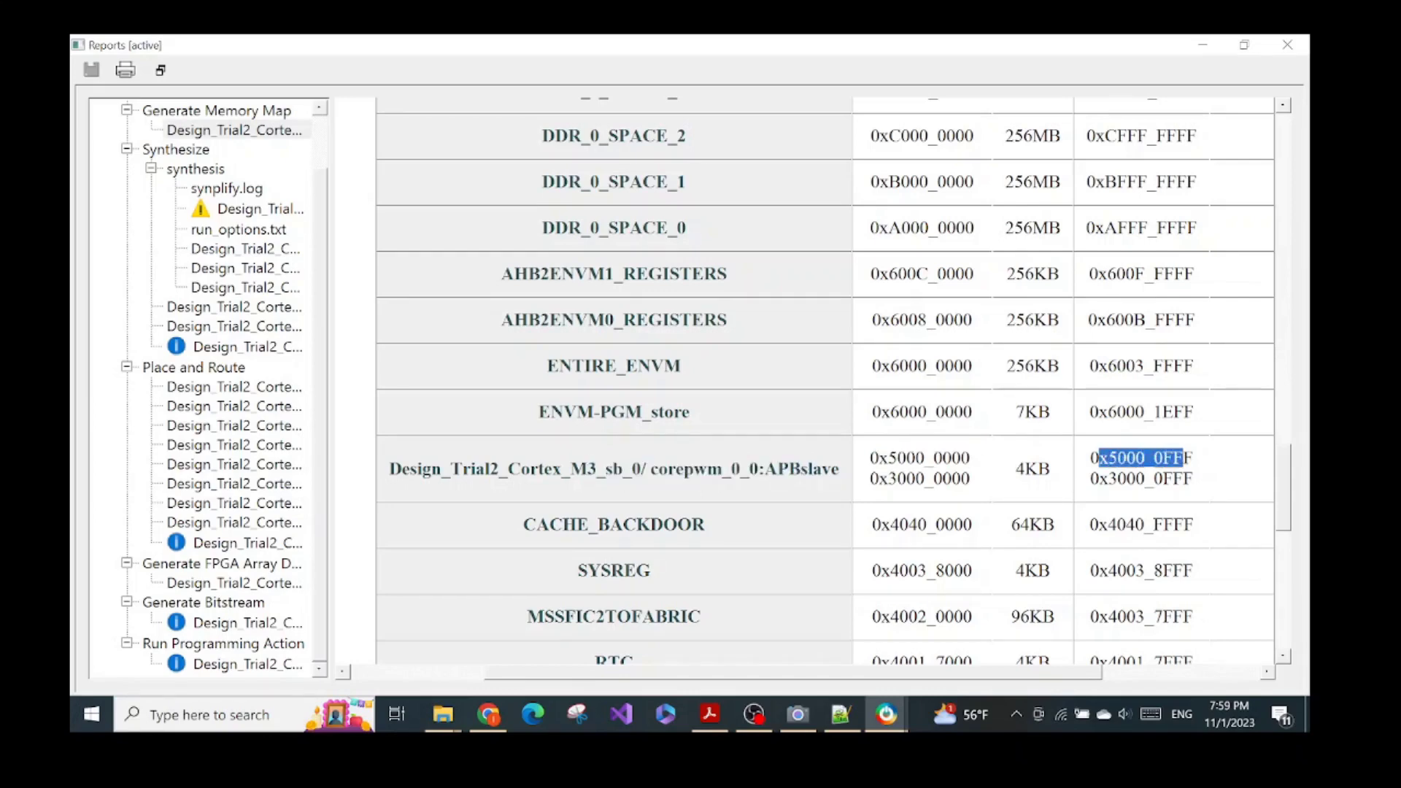
Step: Check the address ranges and size of the corepwm_0_0:APBslave target in the memory map
{"action": "left_click_drag", "start_coordinate": [870, 458], "coordinate": [970, 458]}
{"action": "left_click_drag", "start_coordinate": [1090, 457], "coordinate": [1193, 457]}
{"action": "left_click_drag", "start_coordinate": [650, 468], "coordinate": [840, 468]}
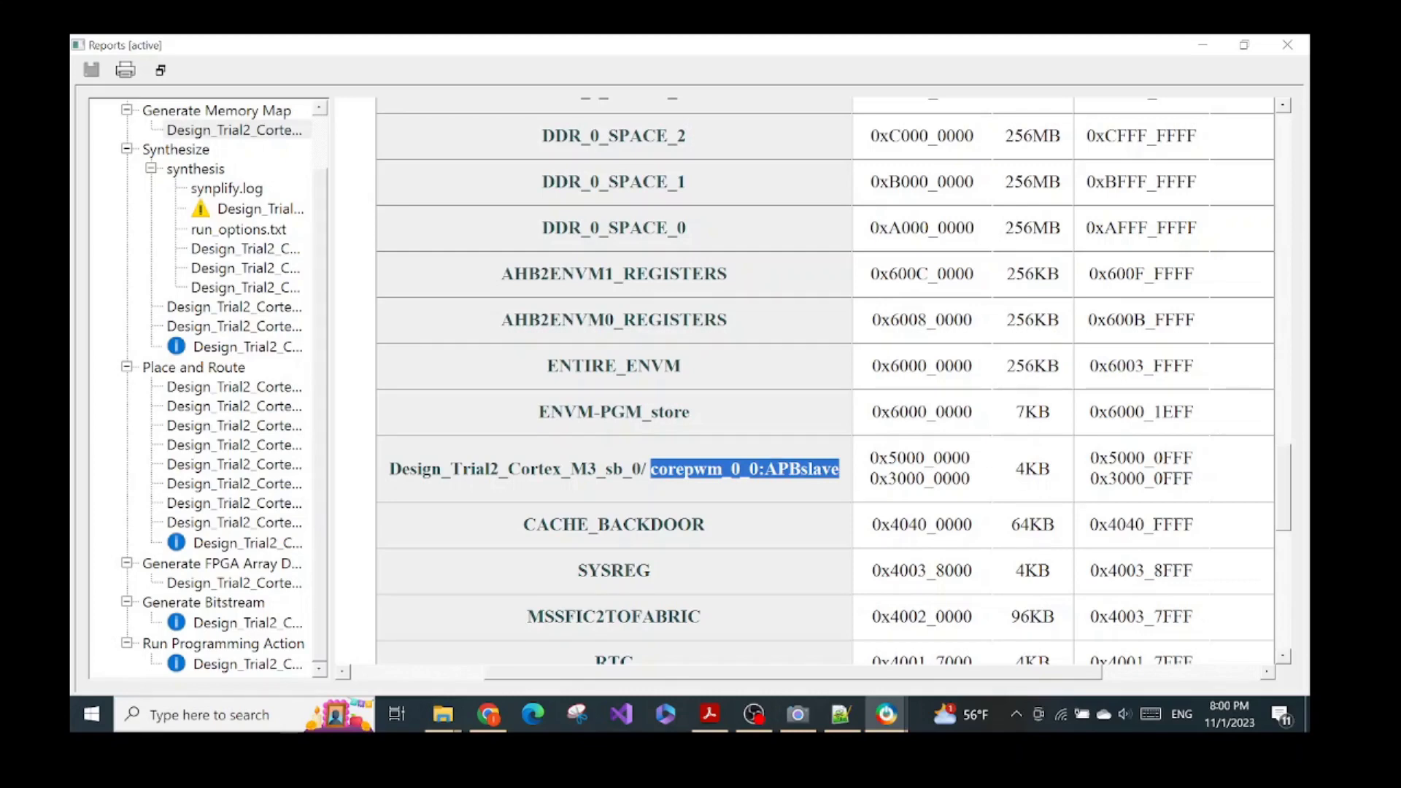
{"action": "left_click_drag", "start_coordinate": [1015, 468], "coordinate": [1051, 468]}
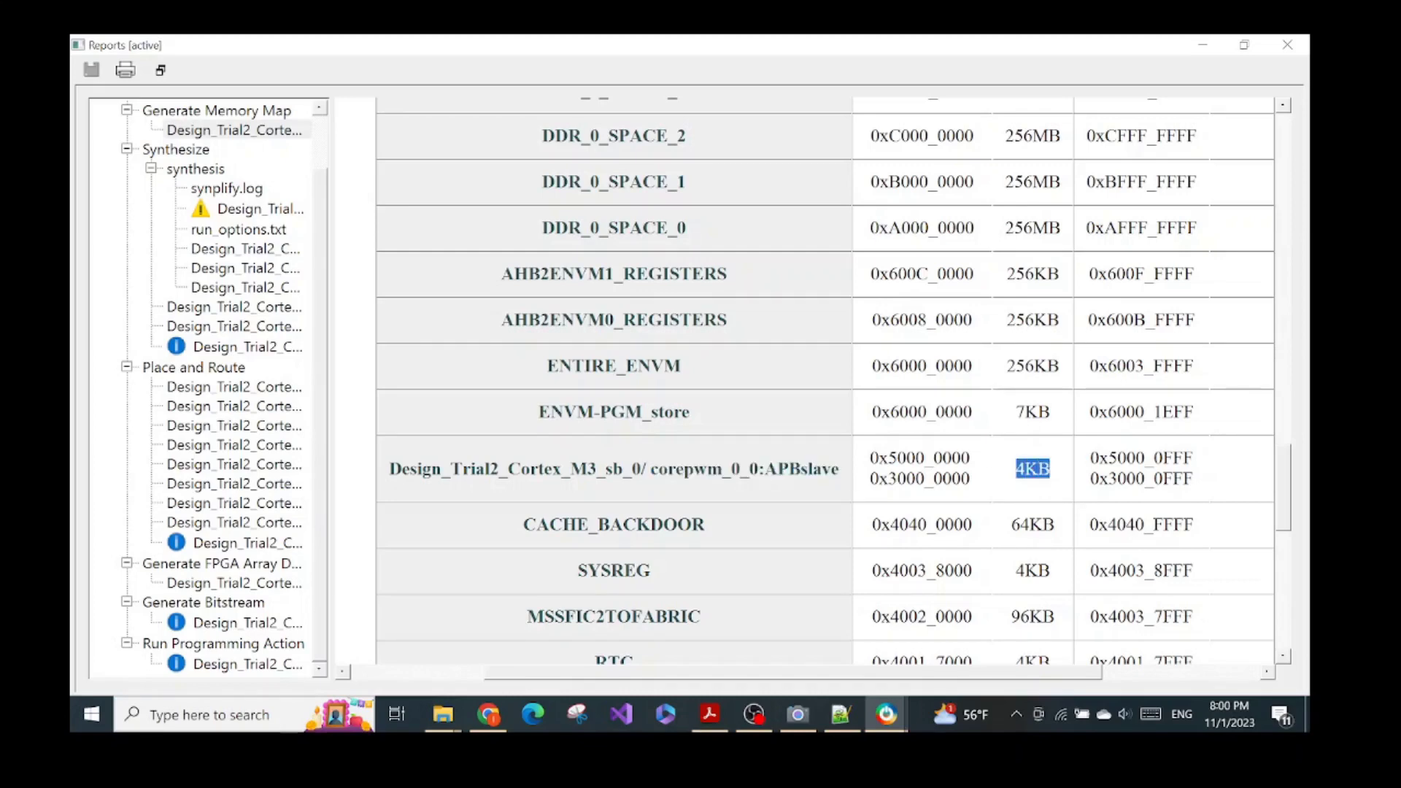
{"action": "scroll", "coordinate": [1003, 464], "scroll_direction": "down", "scroll_amount": 3}
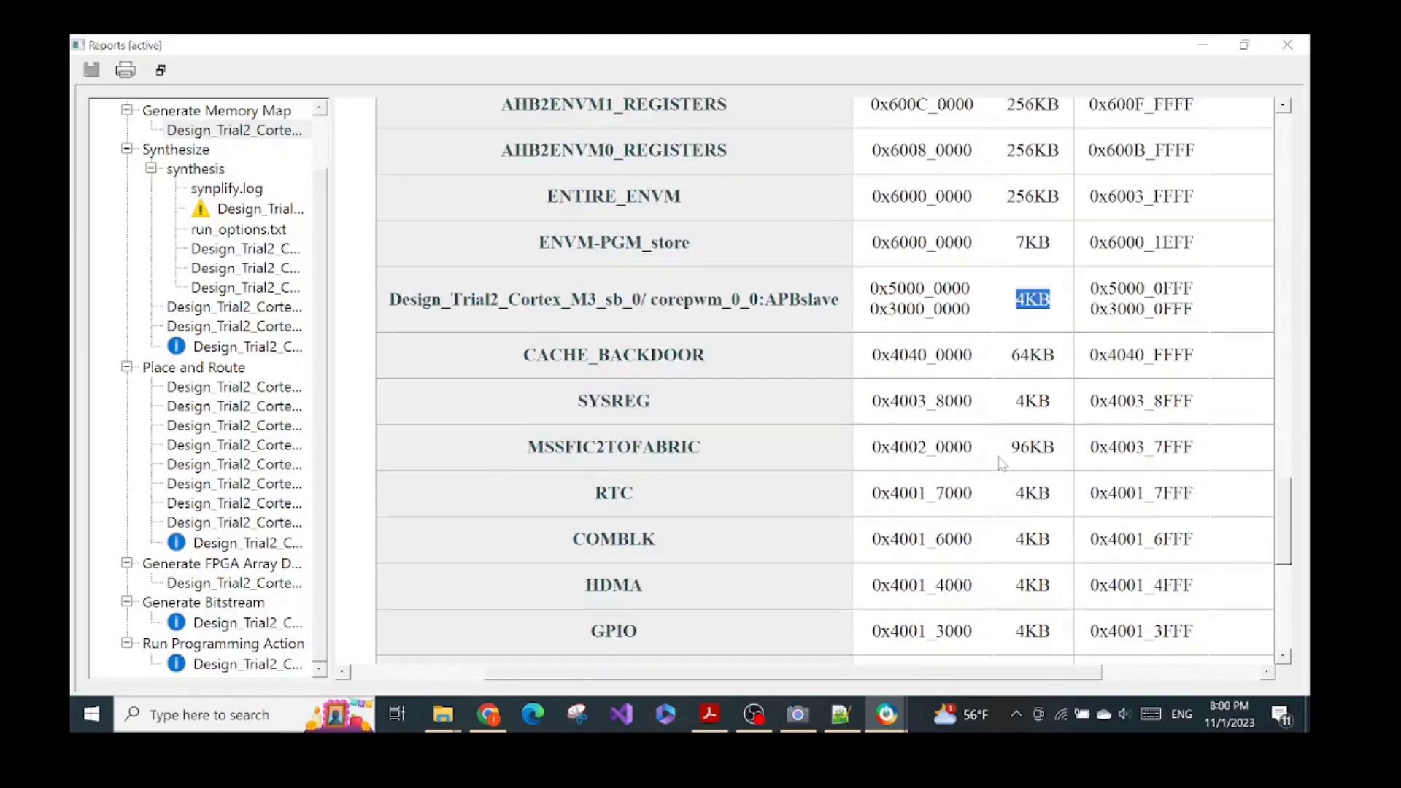
Step: Switch to the lab guide PDF and read items 17 and 18 on the firmware location and the sample projects in the Files view
{"action": "left_click", "coordinate": [711, 715]}
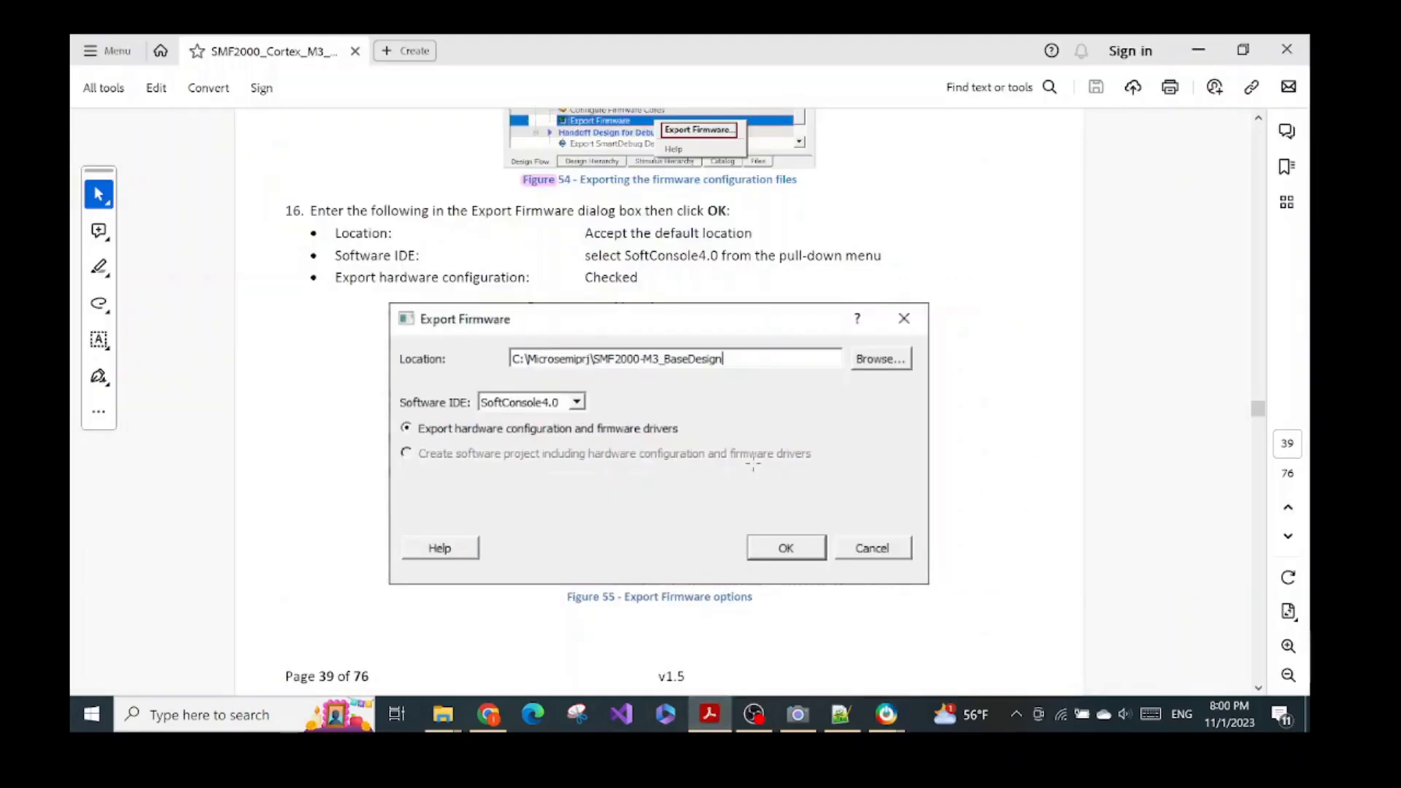
{"action": "scroll", "coordinate": [734, 395], "scroll_direction": "down", "scroll_amount": 5}
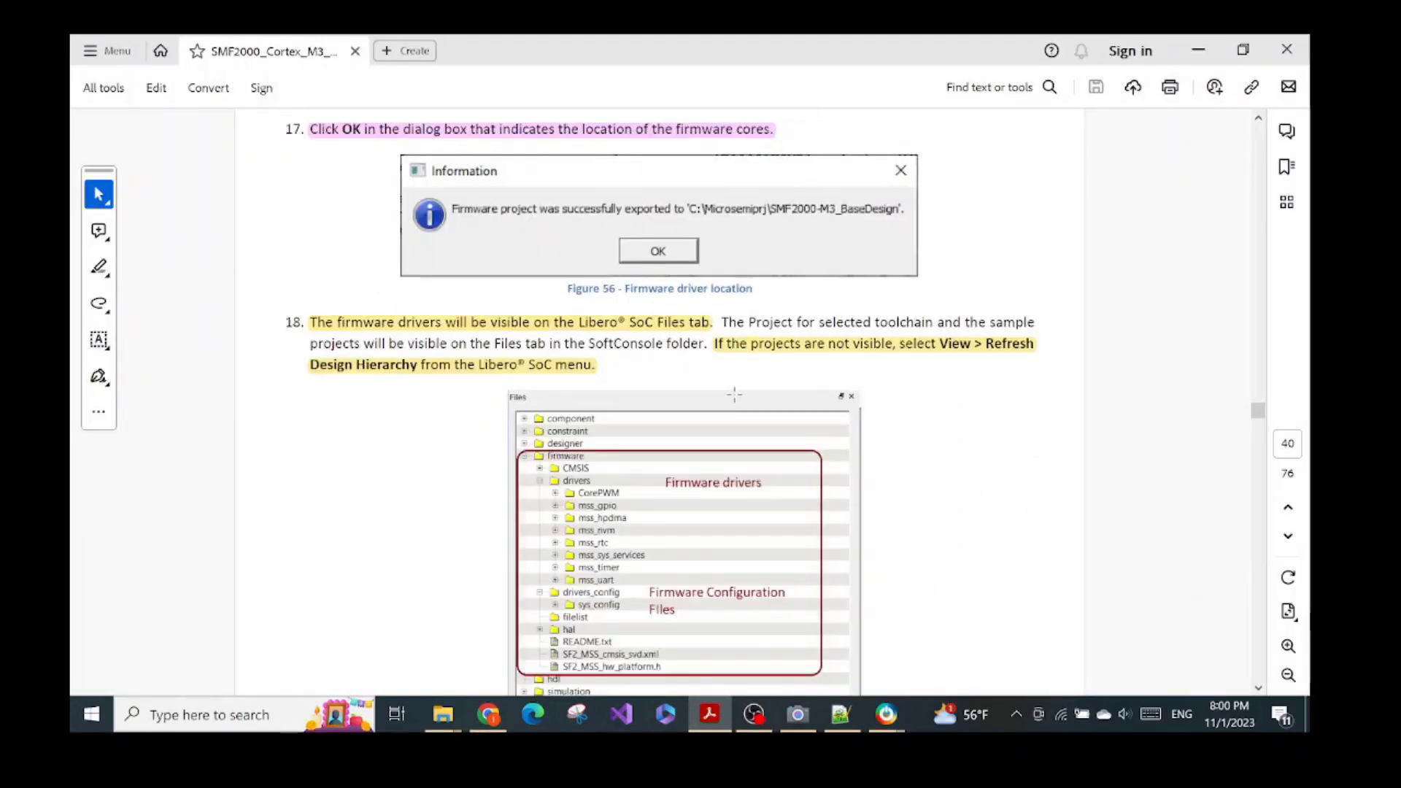
{"action": "scroll", "coordinate": [734, 395], "scroll_direction": "down", "scroll_amount": 2}
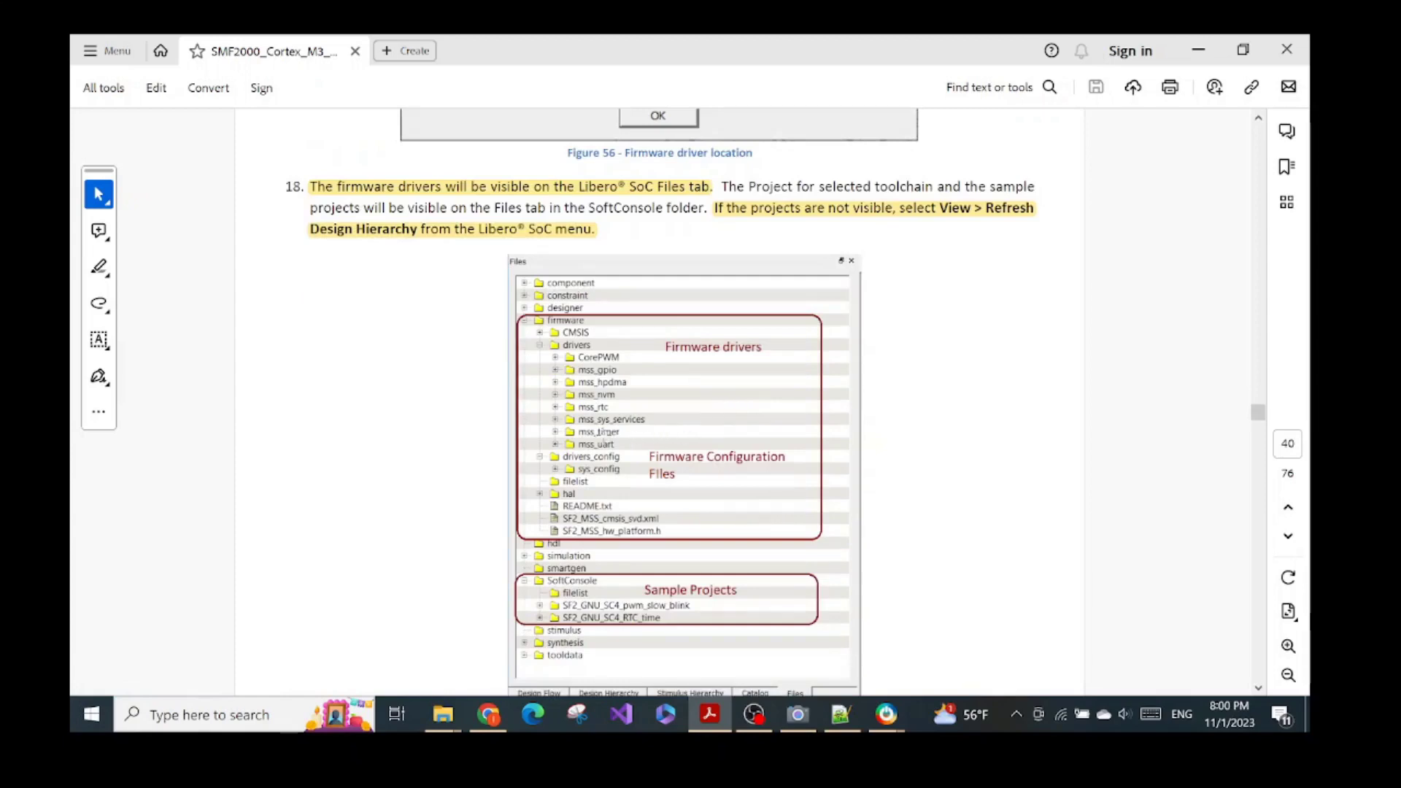
{"action": "scroll", "coordinate": [737, 456], "scroll_direction": "down", "scroll_amount": 1}
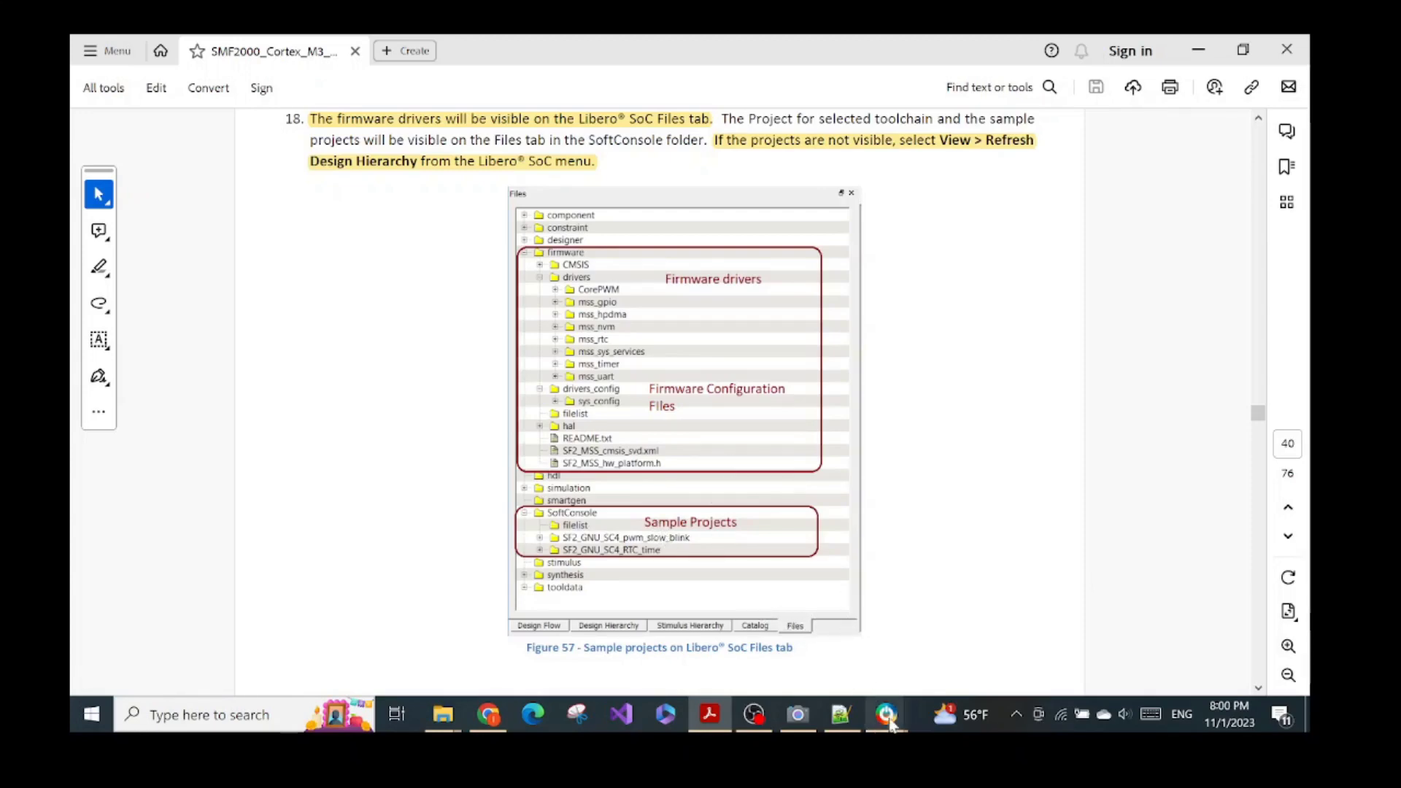
Step: Switch back to Libero, dock the Reports window into the main window and maximize the main window
{"action": "mouse_move", "coordinate": [890, 719]}
{"action": "left_click", "coordinate": [861, 678]}
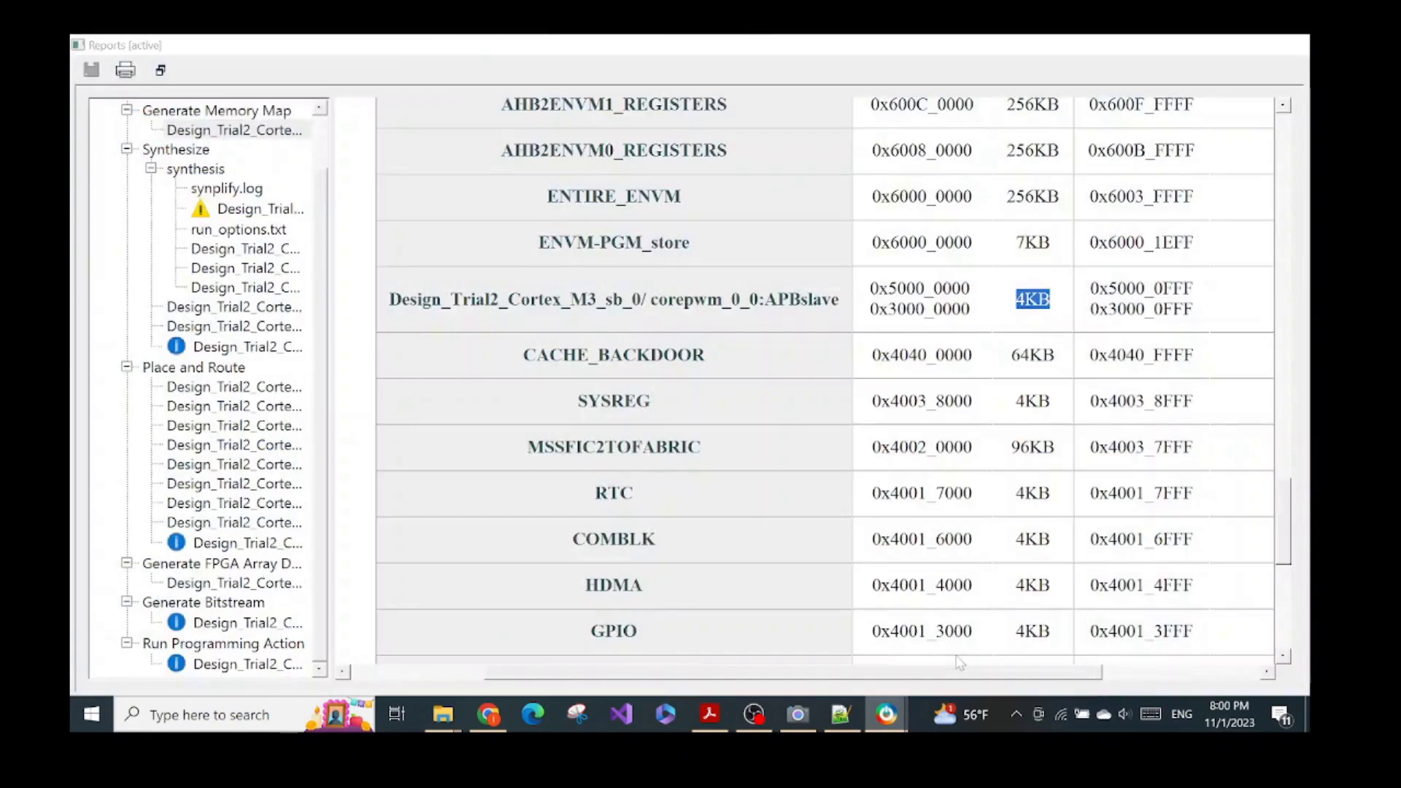
{"action": "left_click", "coordinate": [161, 71]}
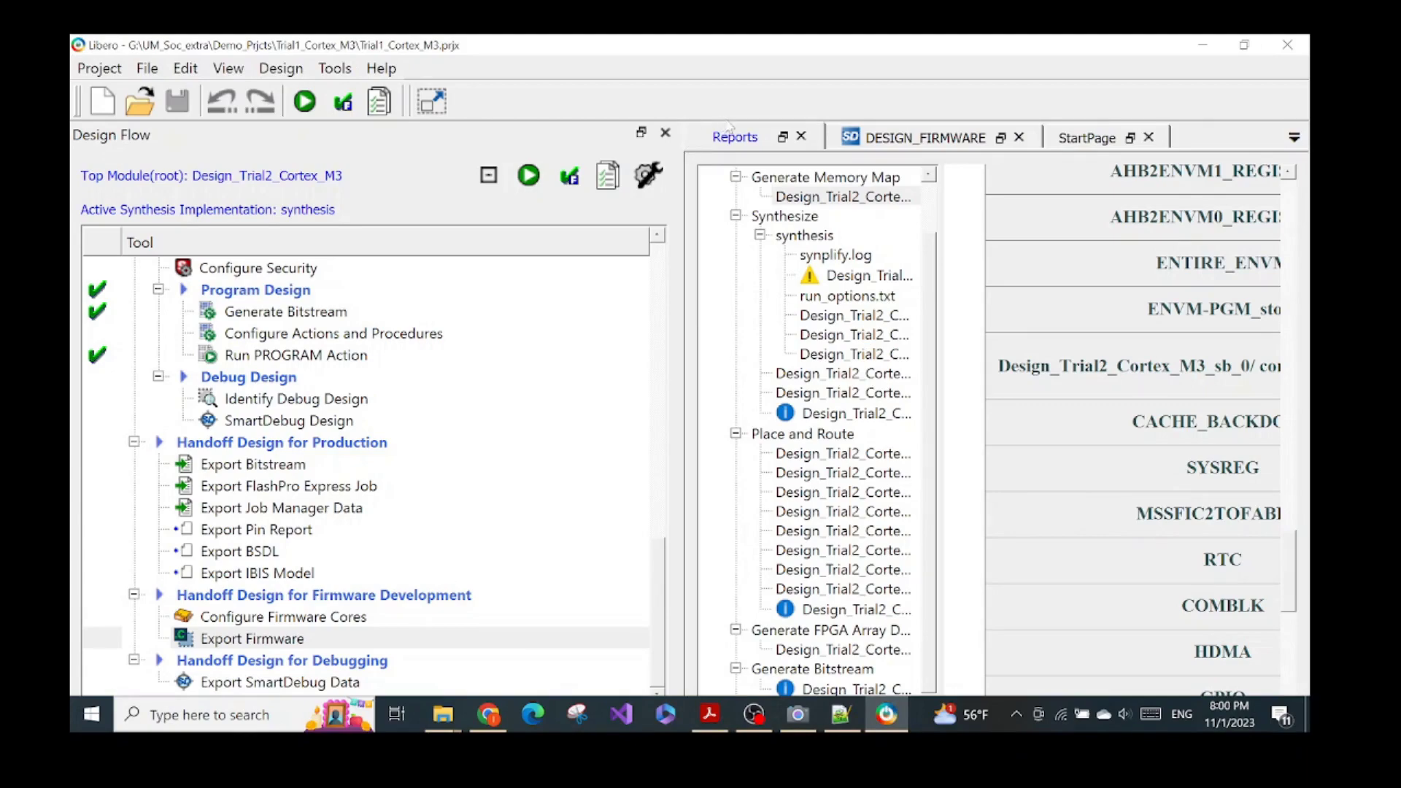
{"action": "double_click", "coordinate": [889, 55]}
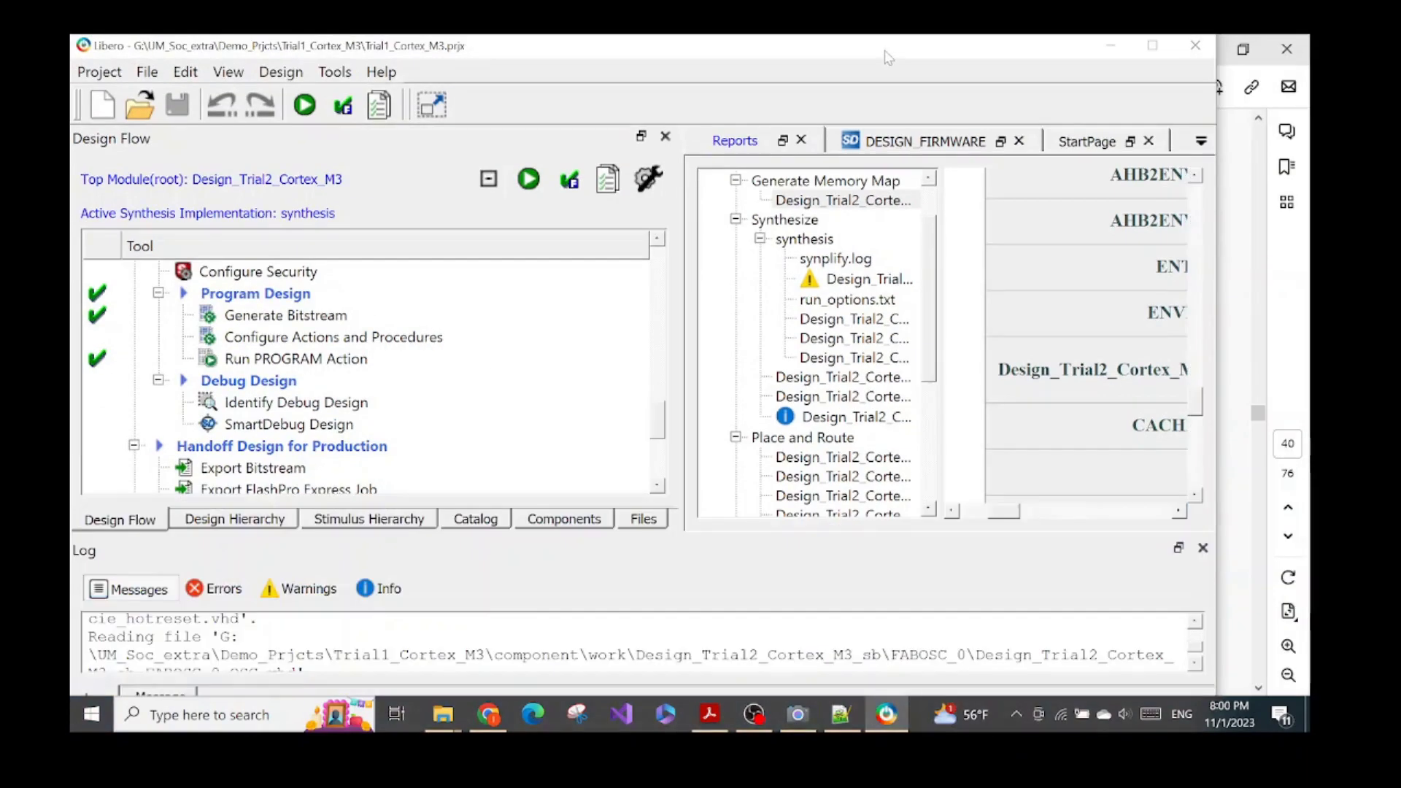
{"action": "left_click", "coordinate": [1152, 45]}
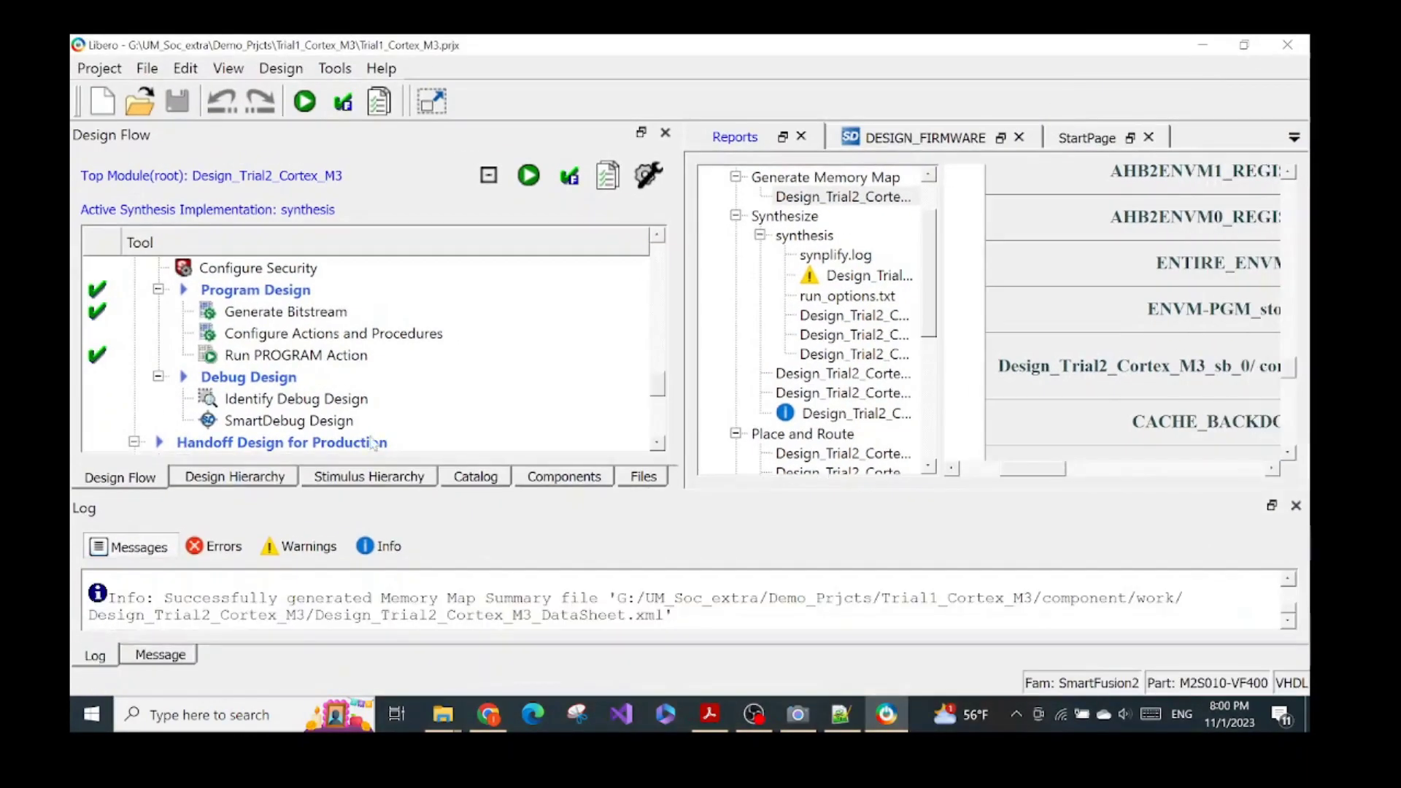
Step: Show the project's files and expand the firmware and SoftConsole folders to review their contents
{"action": "left_click", "coordinate": [639, 477]}
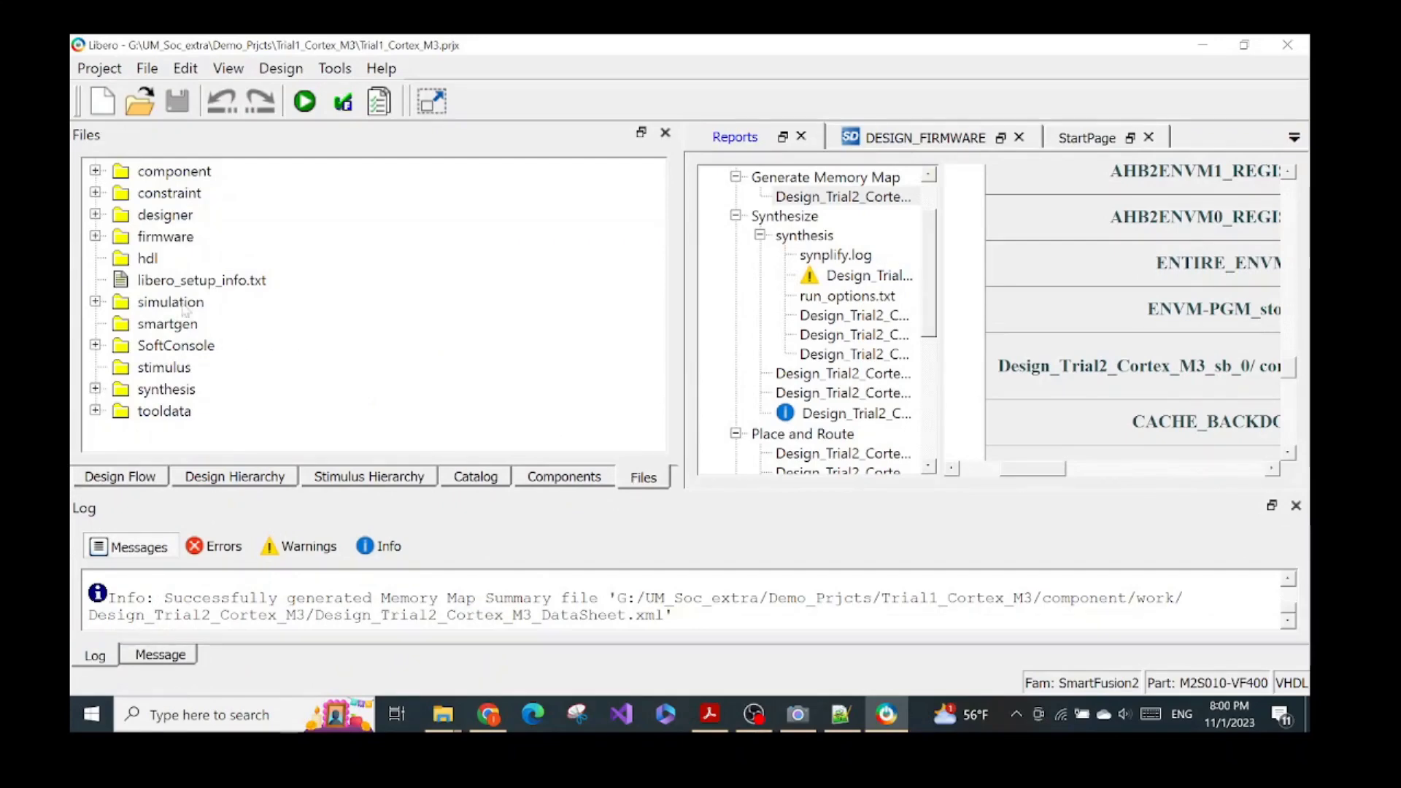
{"action": "left_click", "coordinate": [95, 236]}
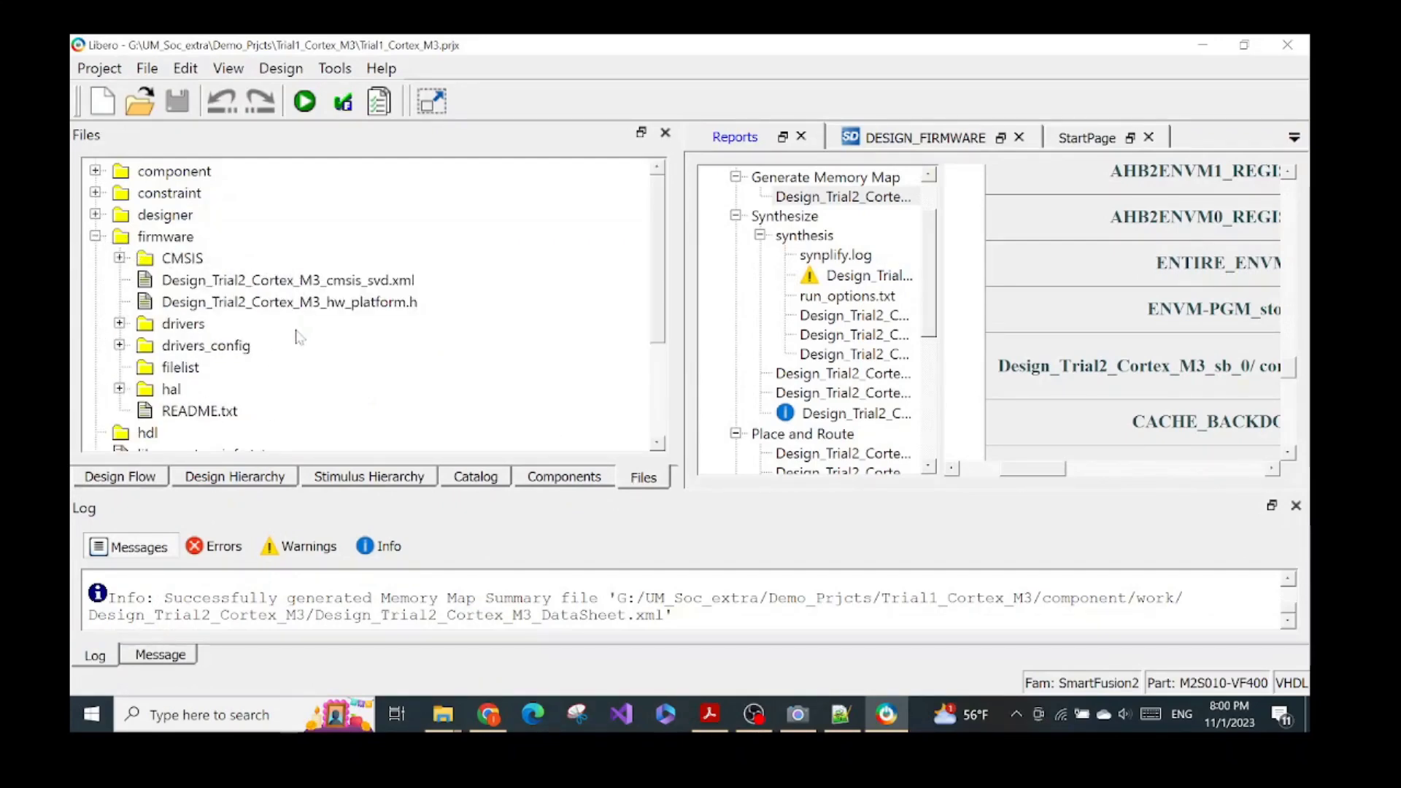
{"action": "scroll", "coordinate": [300, 337], "scroll_direction": "down", "scroll_amount": 3}
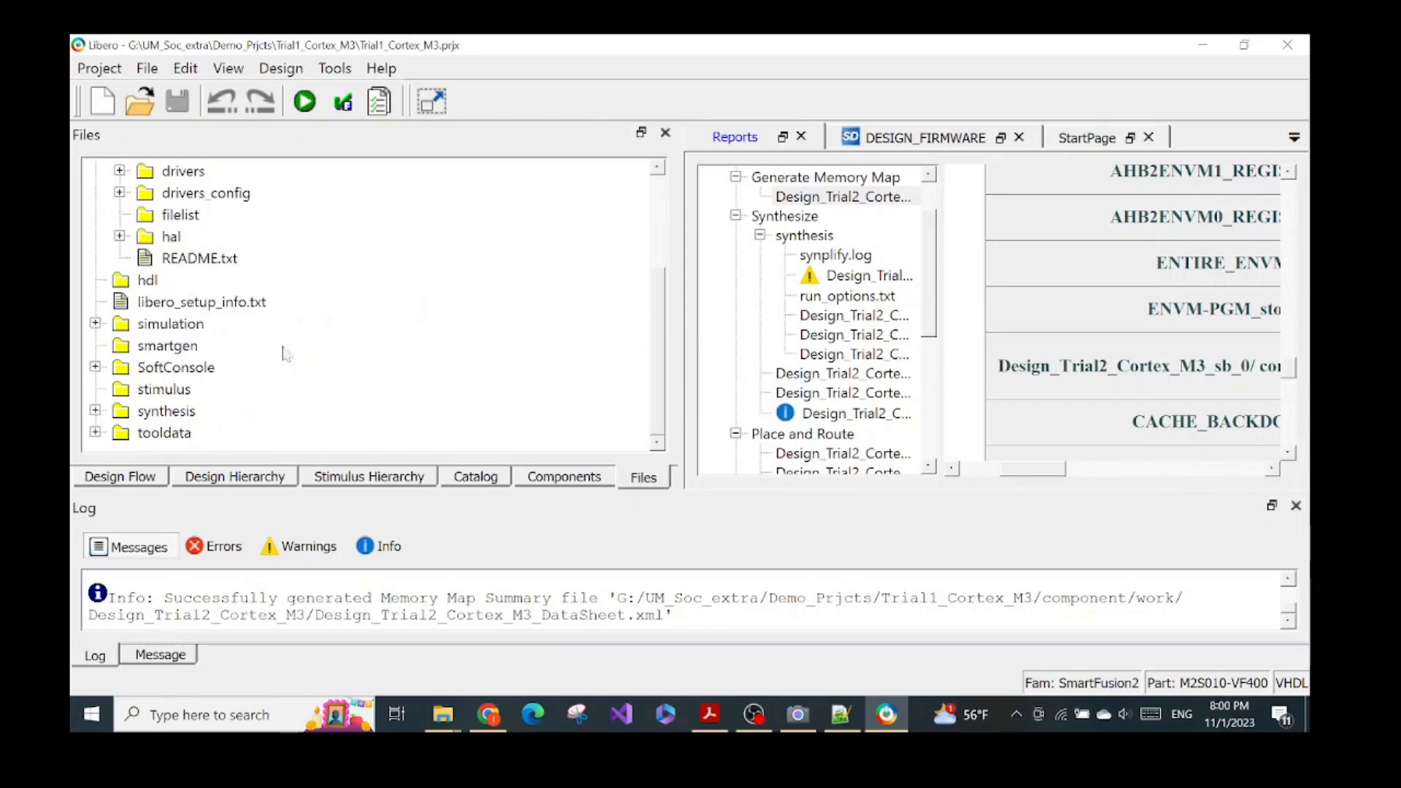
{"action": "left_click", "coordinate": [95, 368]}
{"action": "scroll", "coordinate": [247, 372], "scroll_direction": "down", "scroll_amount": 1}
{"action": "scroll", "coordinate": [284, 372], "scroll_direction": "up", "scroll_amount": 3}
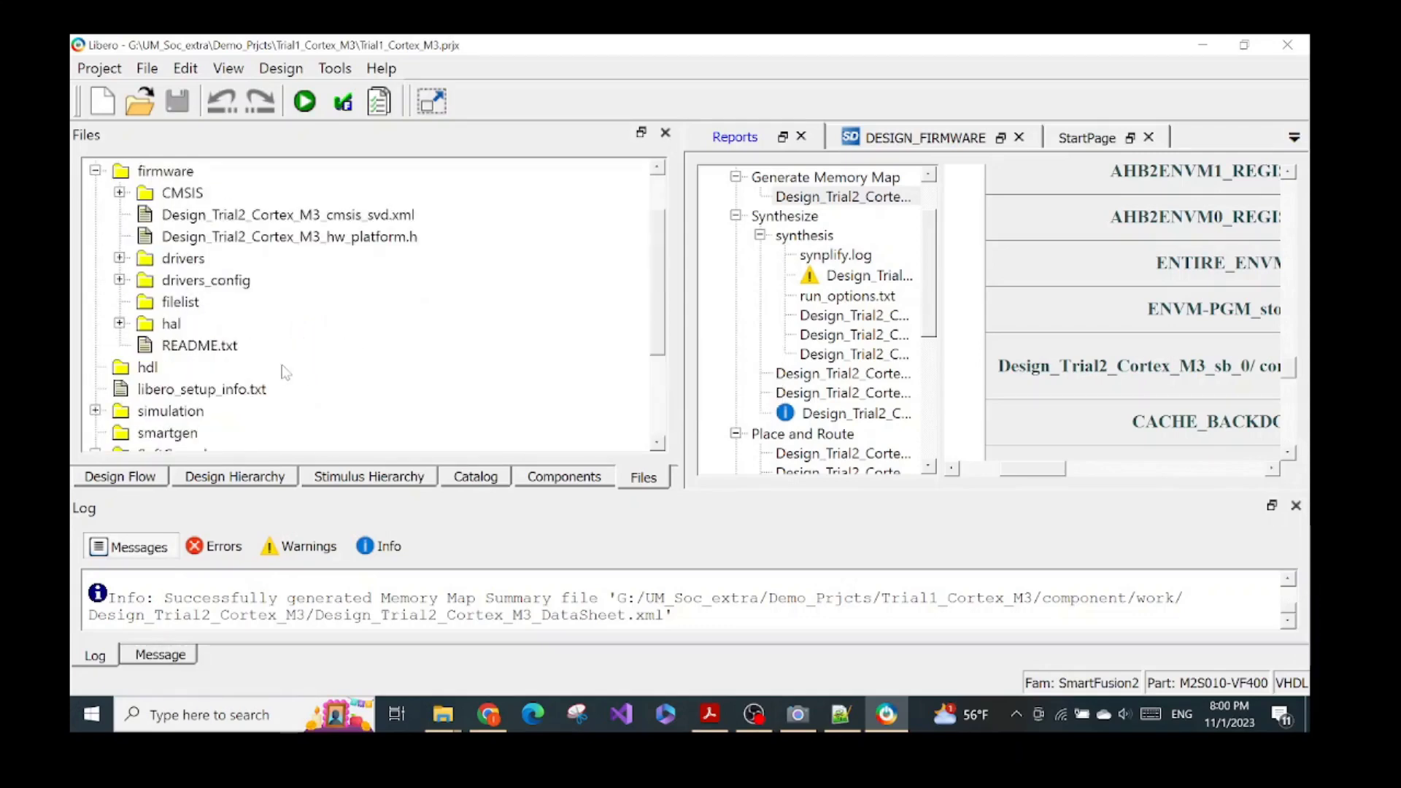
Step: Compare the project files with Figure 57 of the lab guide, expanding the firmware drivers folder to inspect its subfolders
{"action": "left_click", "coordinate": [709, 714]}
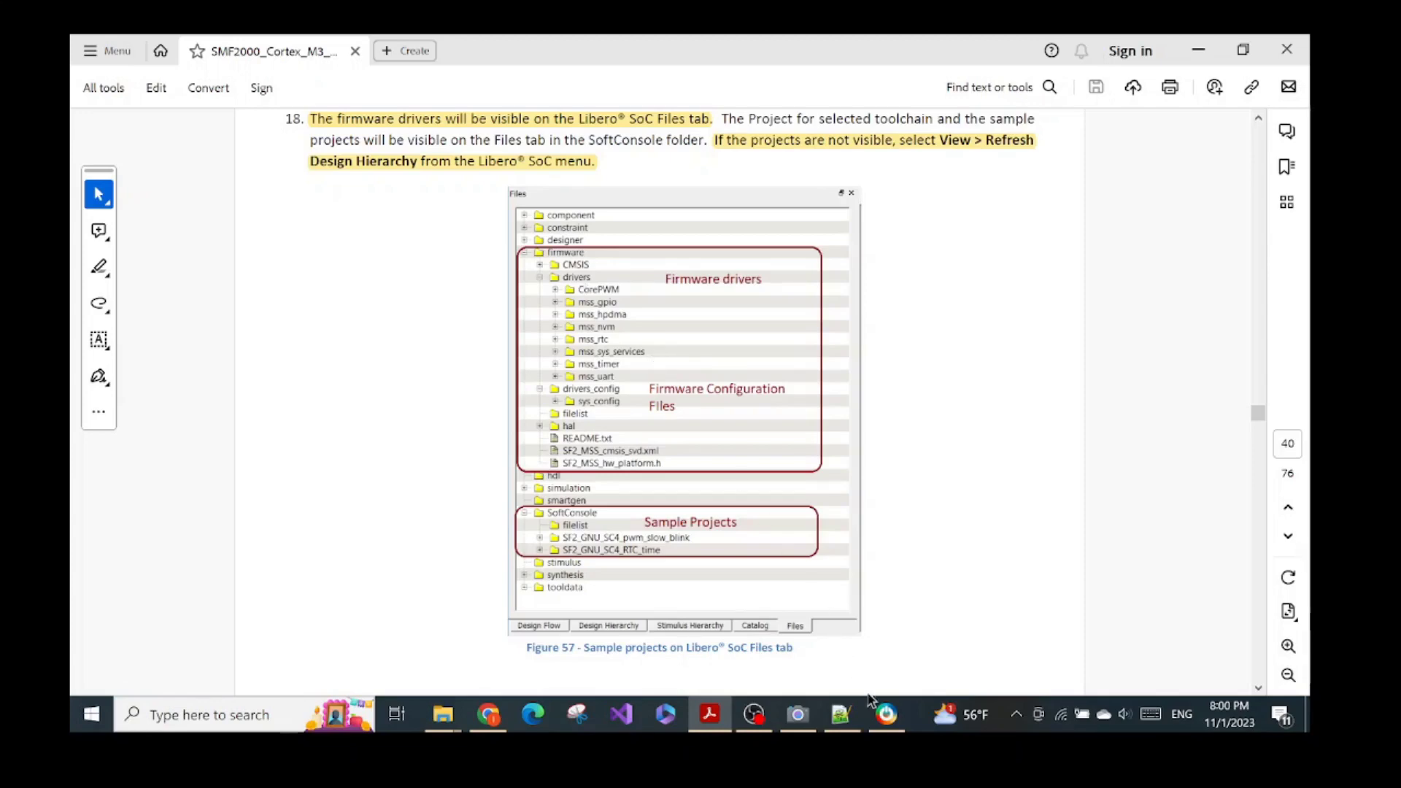
{"action": "left_click", "coordinate": [885, 713]}
{"action": "double_click", "coordinate": [145, 260]}
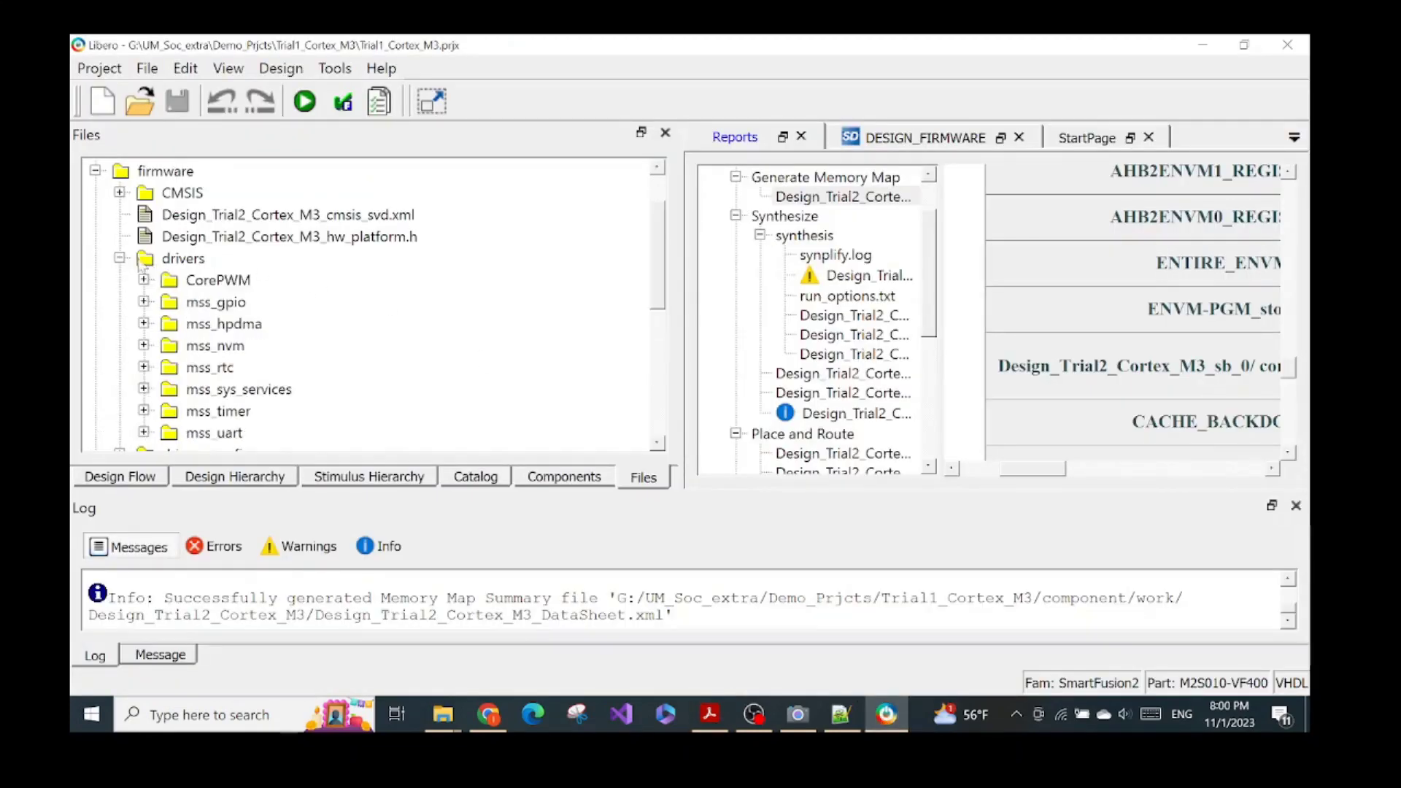
{"action": "scroll", "coordinate": [304, 291], "scroll_direction": "down", "scroll_amount": 3}
{"action": "scroll", "coordinate": [304, 291], "scroll_direction": "up", "scroll_amount": 3}
{"action": "scroll", "coordinate": [285, 310], "scroll_direction": "down", "scroll_amount": 3}
{"action": "scroll", "coordinate": [285, 310], "scroll_direction": "up", "scroll_amount": 3}
{"action": "scroll", "coordinate": [658, 300], "scroll_direction": "down", "scroll_amount": 1}
Step: Bring up DESIGN_FIRMWARE and compare its listed driver cores with the subfolders in the firmware drivers folder
{"action": "left_click", "coordinate": [880, 139]}
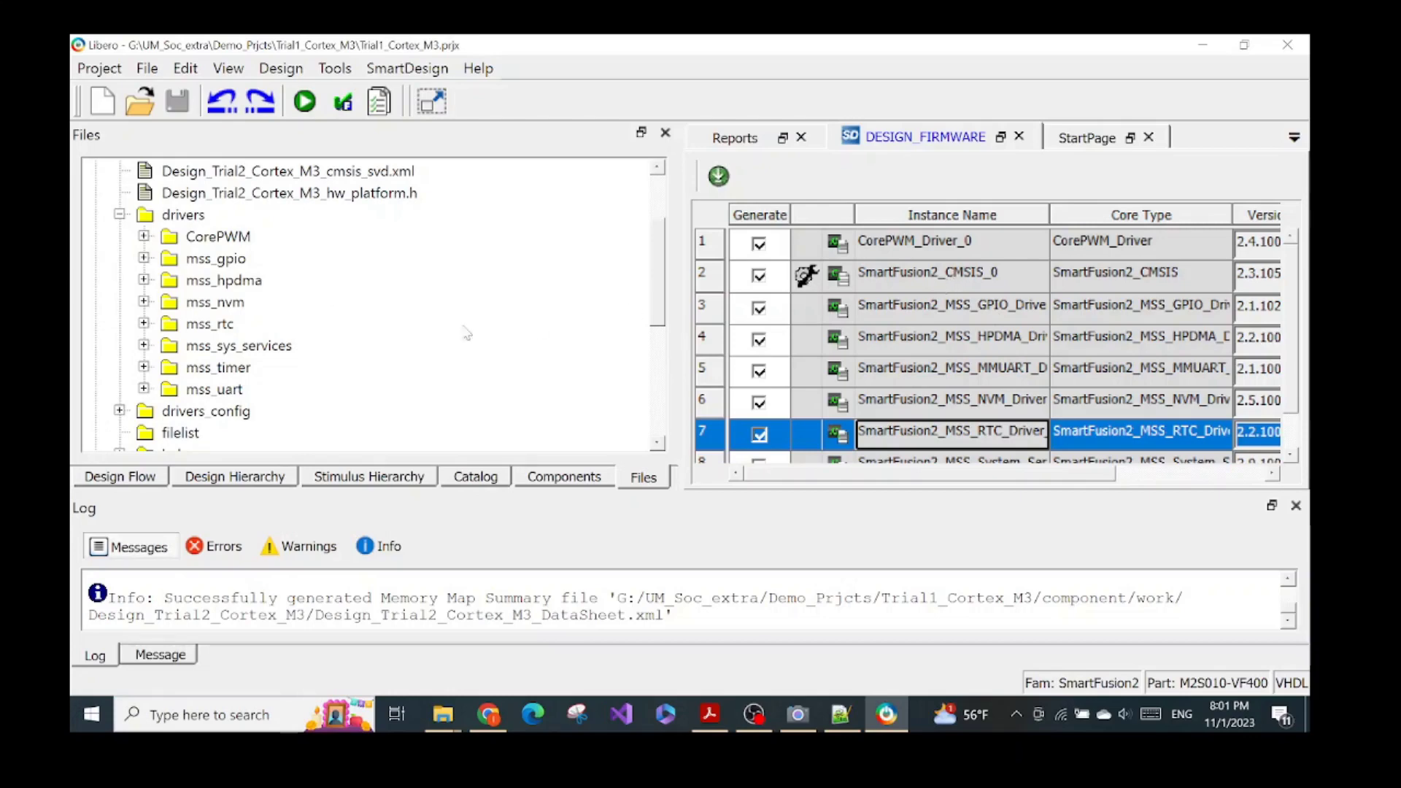
{"action": "scroll", "coordinate": [219, 241], "scroll_direction": "up", "scroll_amount": 2}
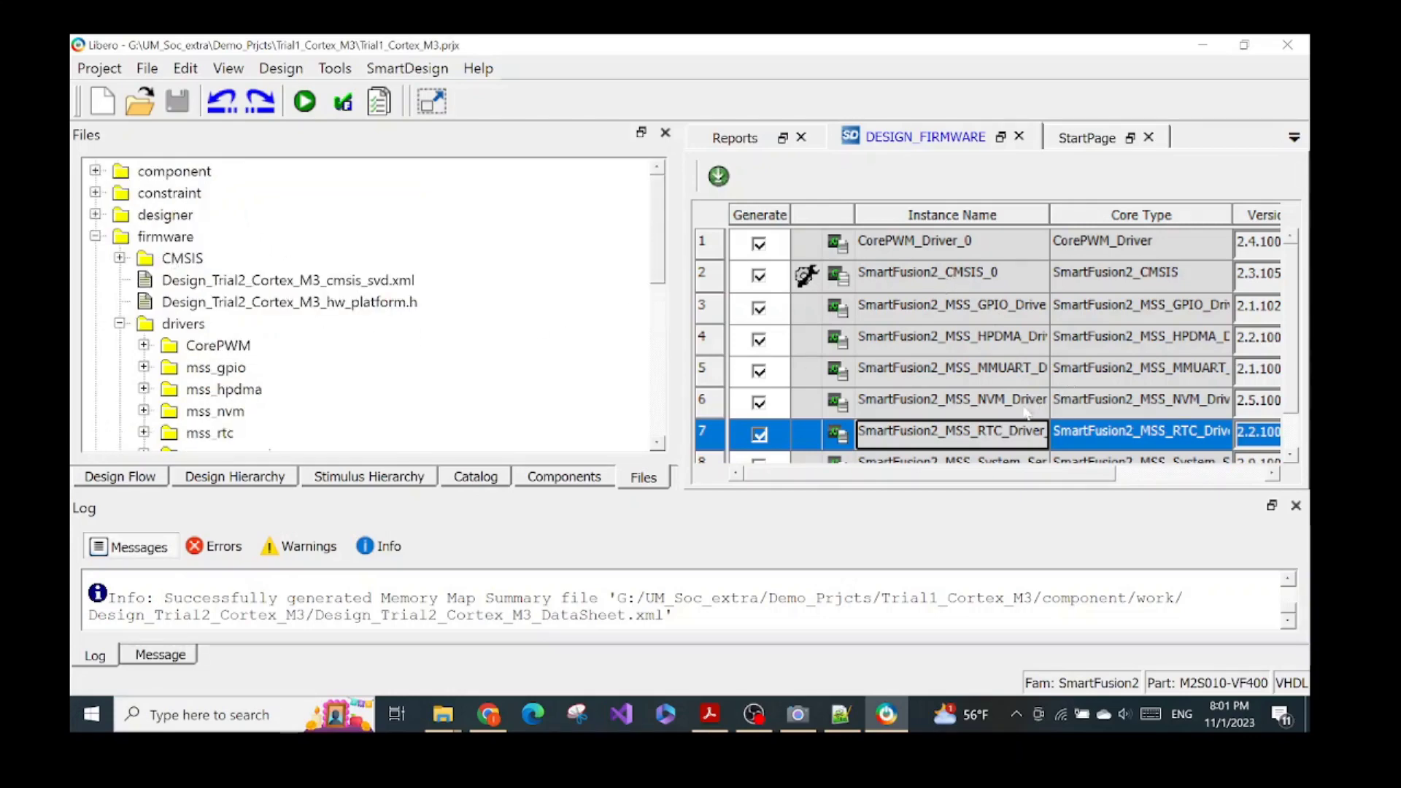
{"action": "scroll", "coordinate": [349, 406], "scroll_direction": "down", "scroll_amount": 2}
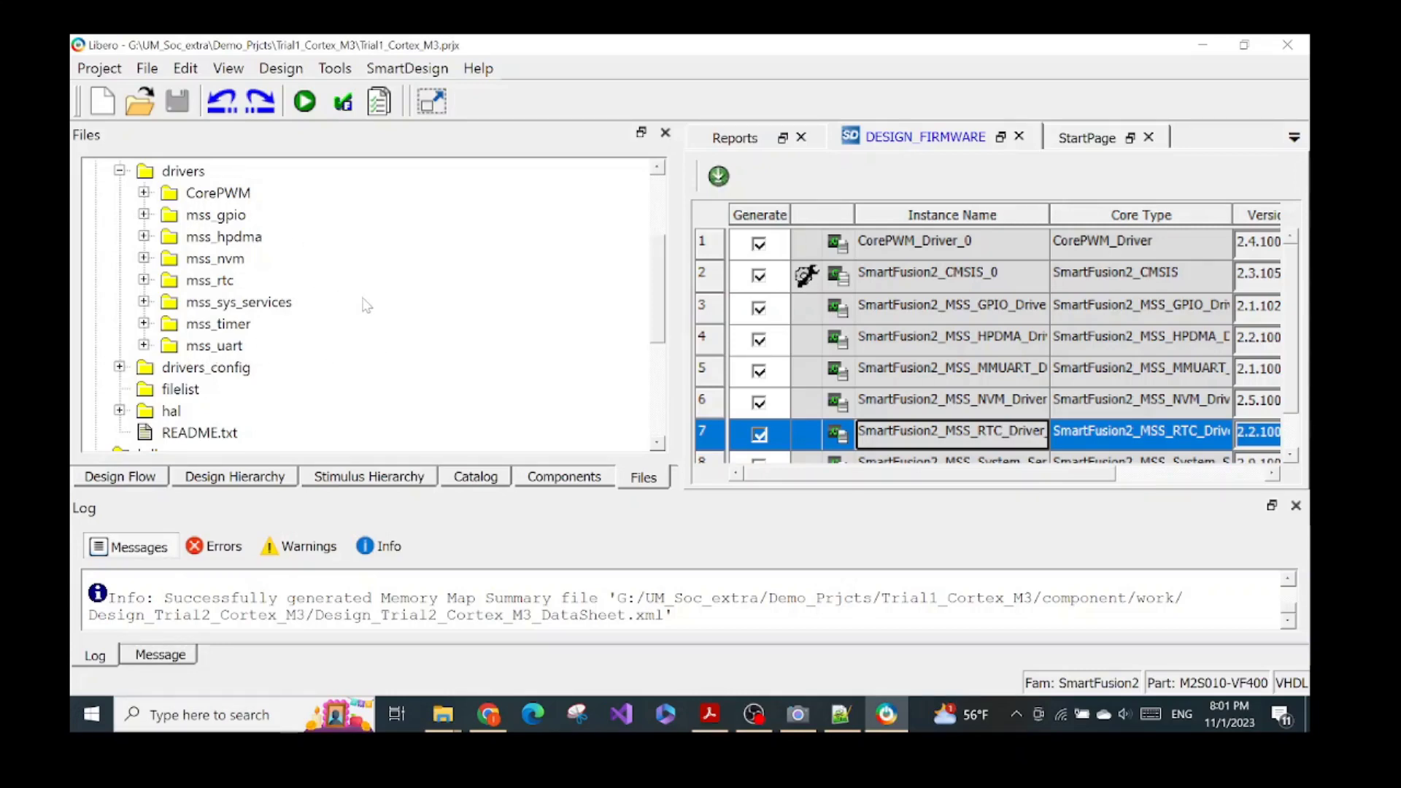
{"action": "mouse_move", "coordinate": [372, 307]}
Step: Read lab guide items 19 to 22 and the start of Step 7 on debugging with SoftConsole, briefly rechecking Libero
{"action": "left_click", "coordinate": [713, 716]}
{"action": "scroll", "coordinate": [768, 514], "scroll_direction": "down", "scroll_amount": 15}
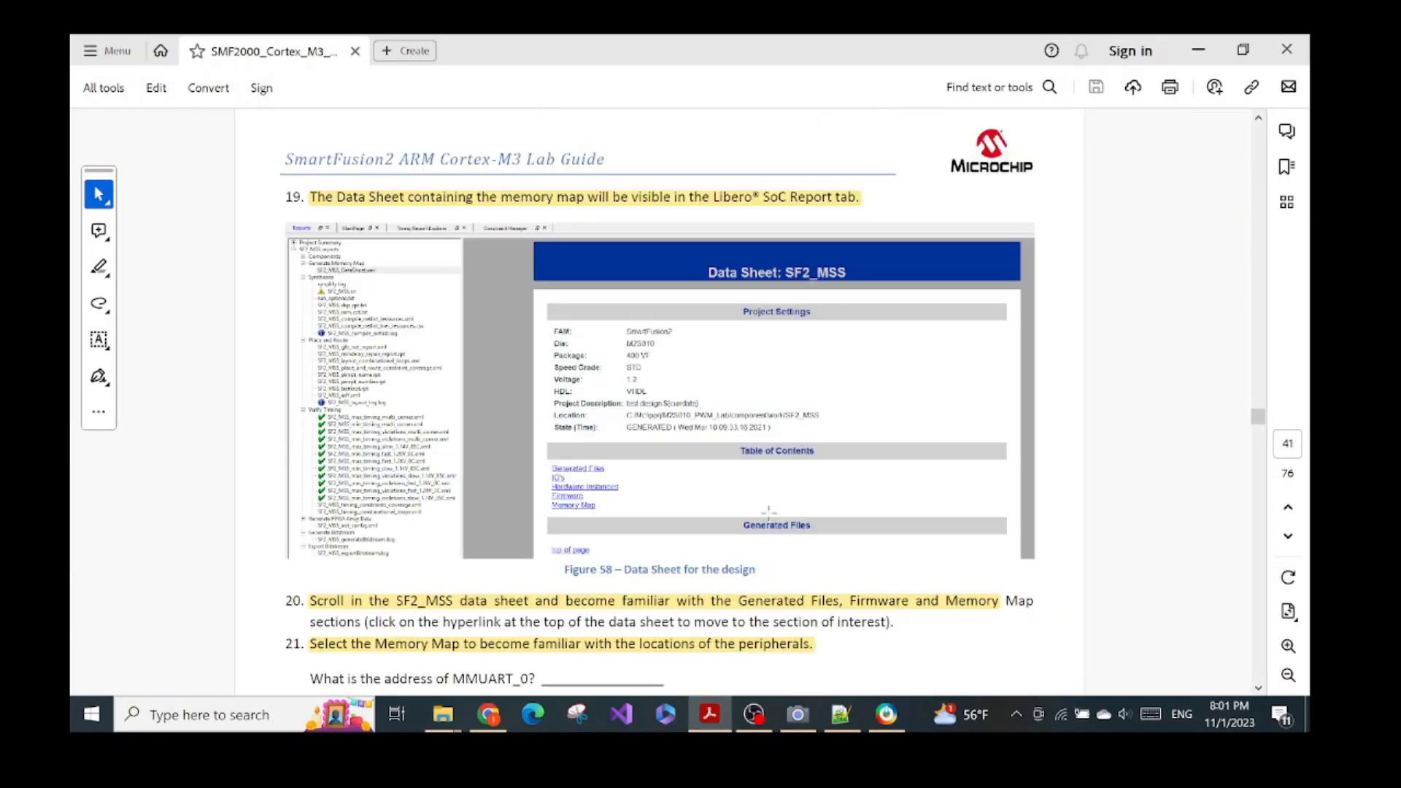
{"action": "scroll", "coordinate": [771, 513], "scroll_direction": "up", "scroll_amount": 2}
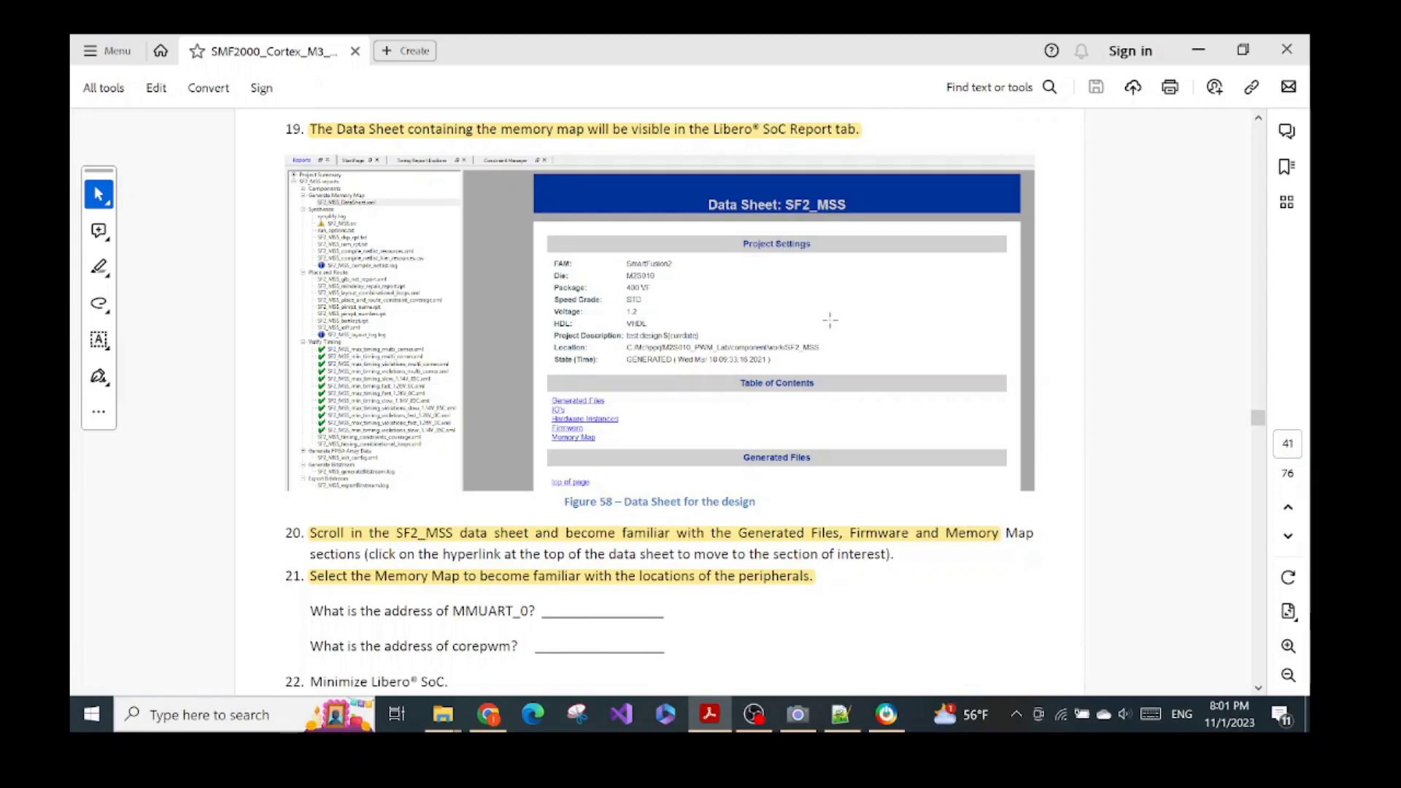
{"action": "scroll", "coordinate": [830, 320], "scroll_direction": "down", "scroll_amount": 5}
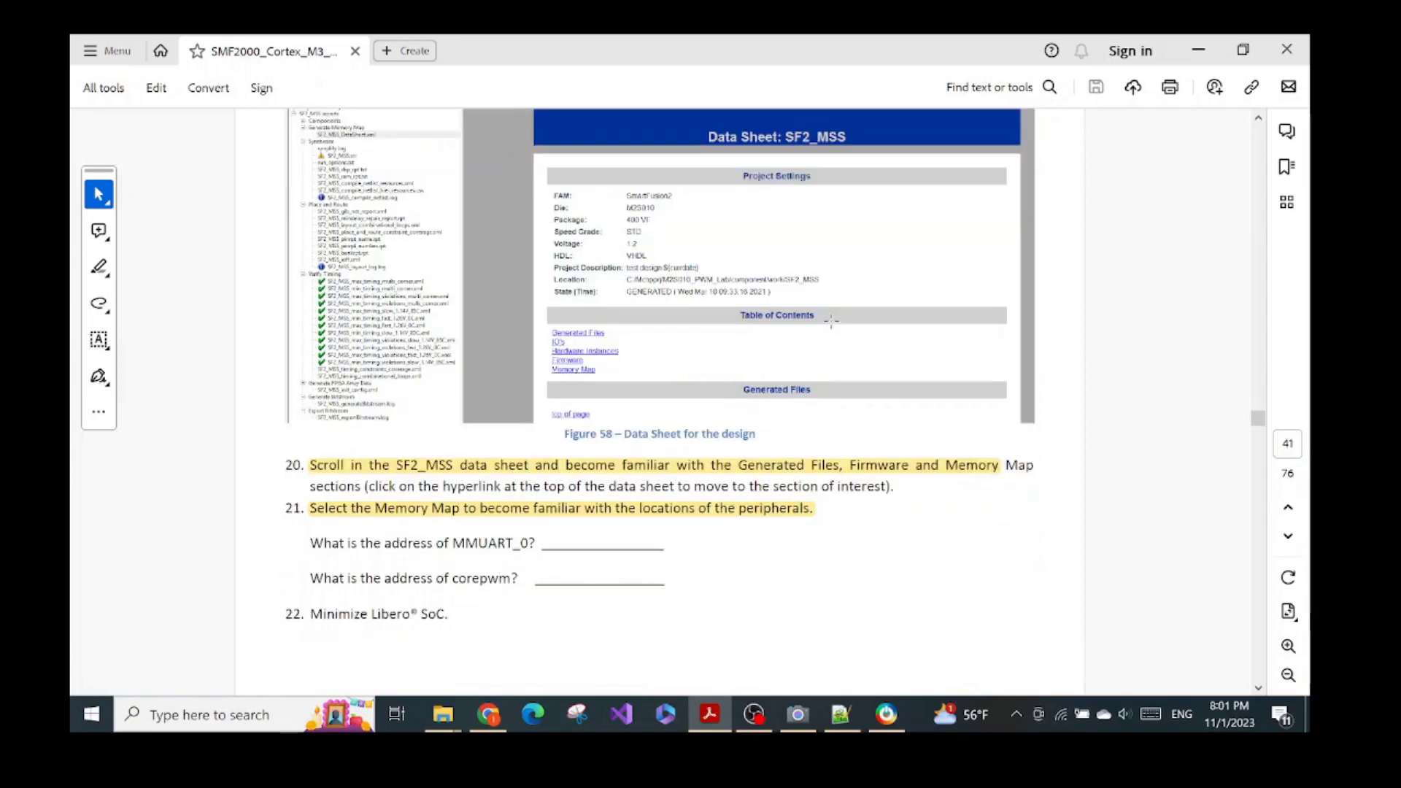
{"action": "scroll", "coordinate": [834, 325], "scroll_direction": "down", "scroll_amount": 10}
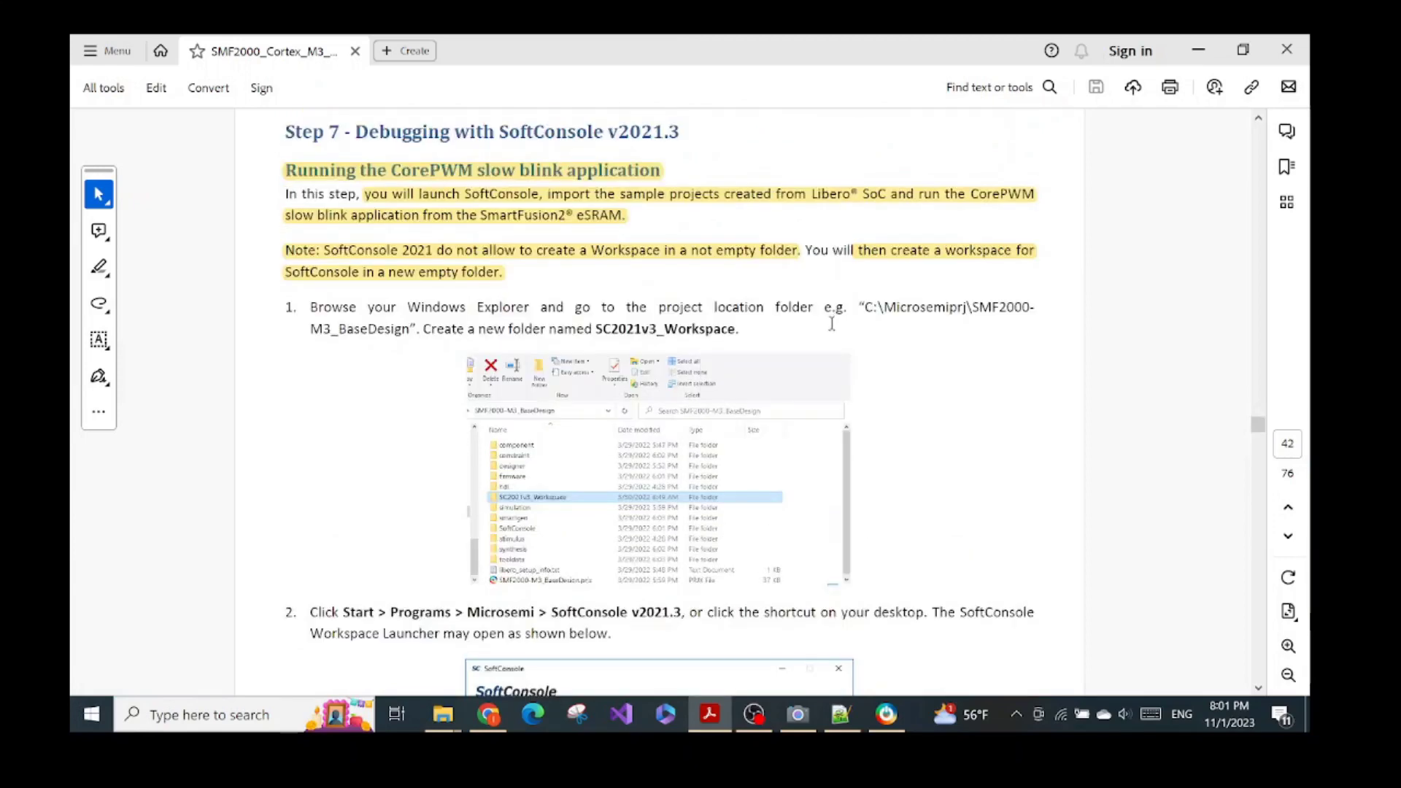
{"action": "left_click", "coordinate": [886, 715]}
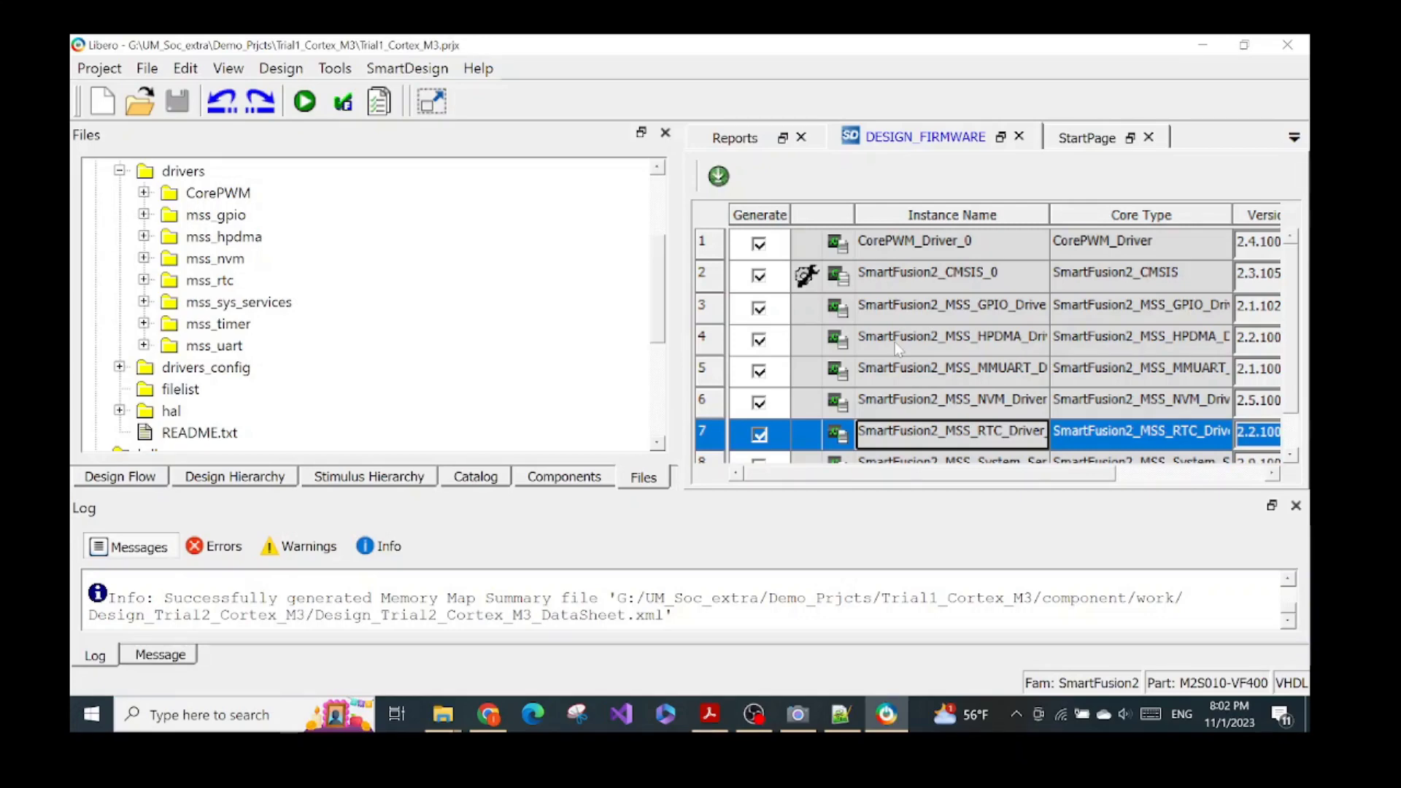
{"action": "left_click", "coordinate": [709, 714]}
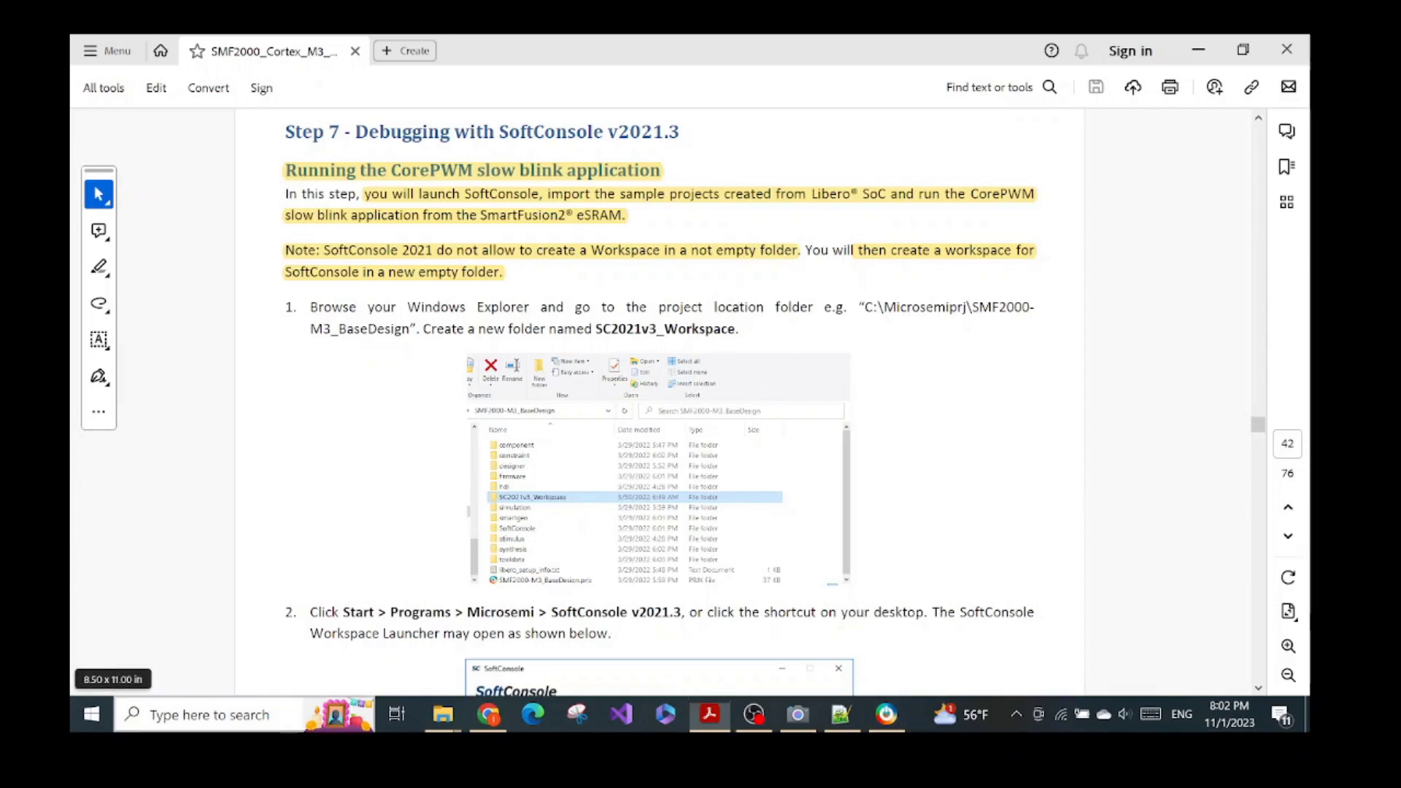
Step: Search Windows for "sof" and launch SoftConsole v2021.1
{"action": "left_click", "coordinate": [205, 714]}
{"action": "type", "text": "sof"}
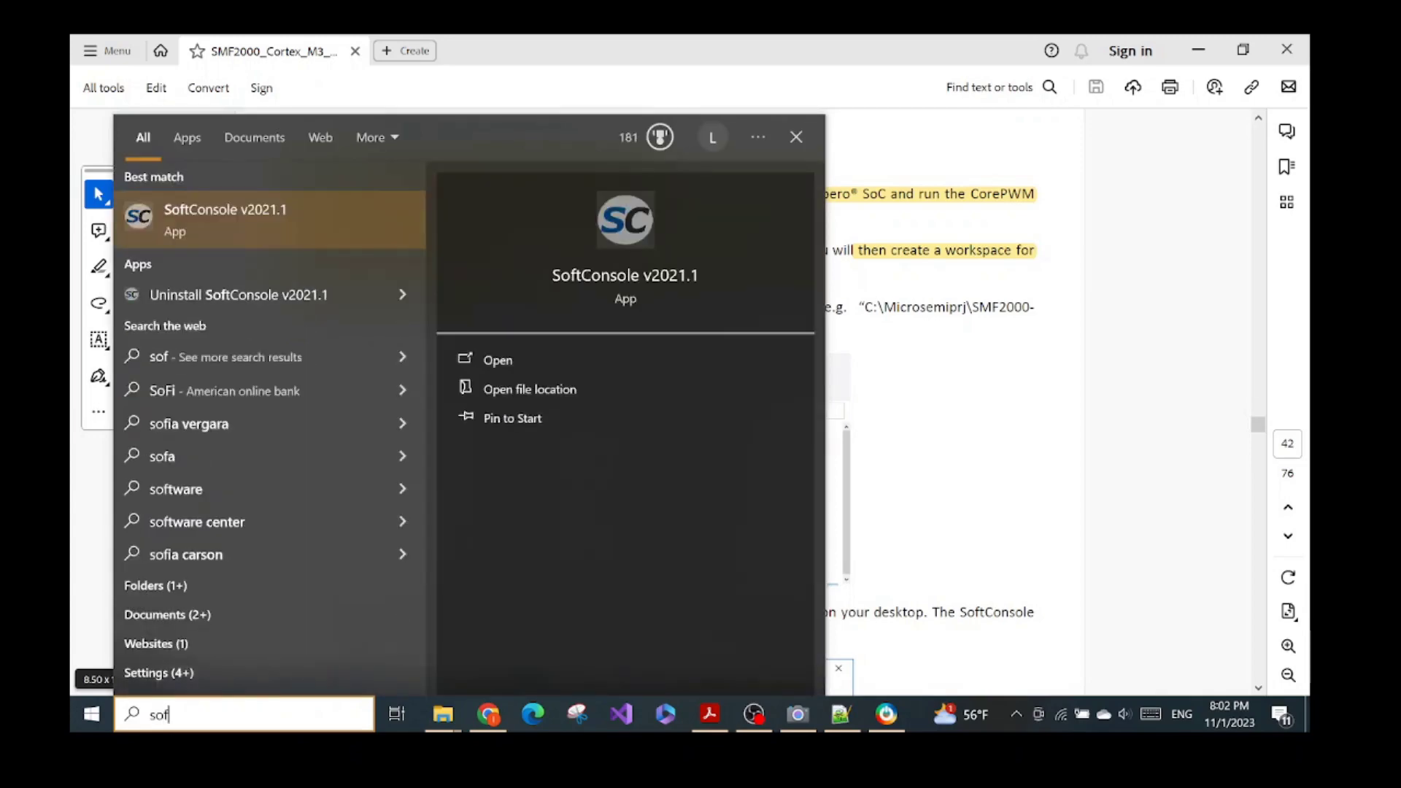
{"action": "key", "text": "Escape"}
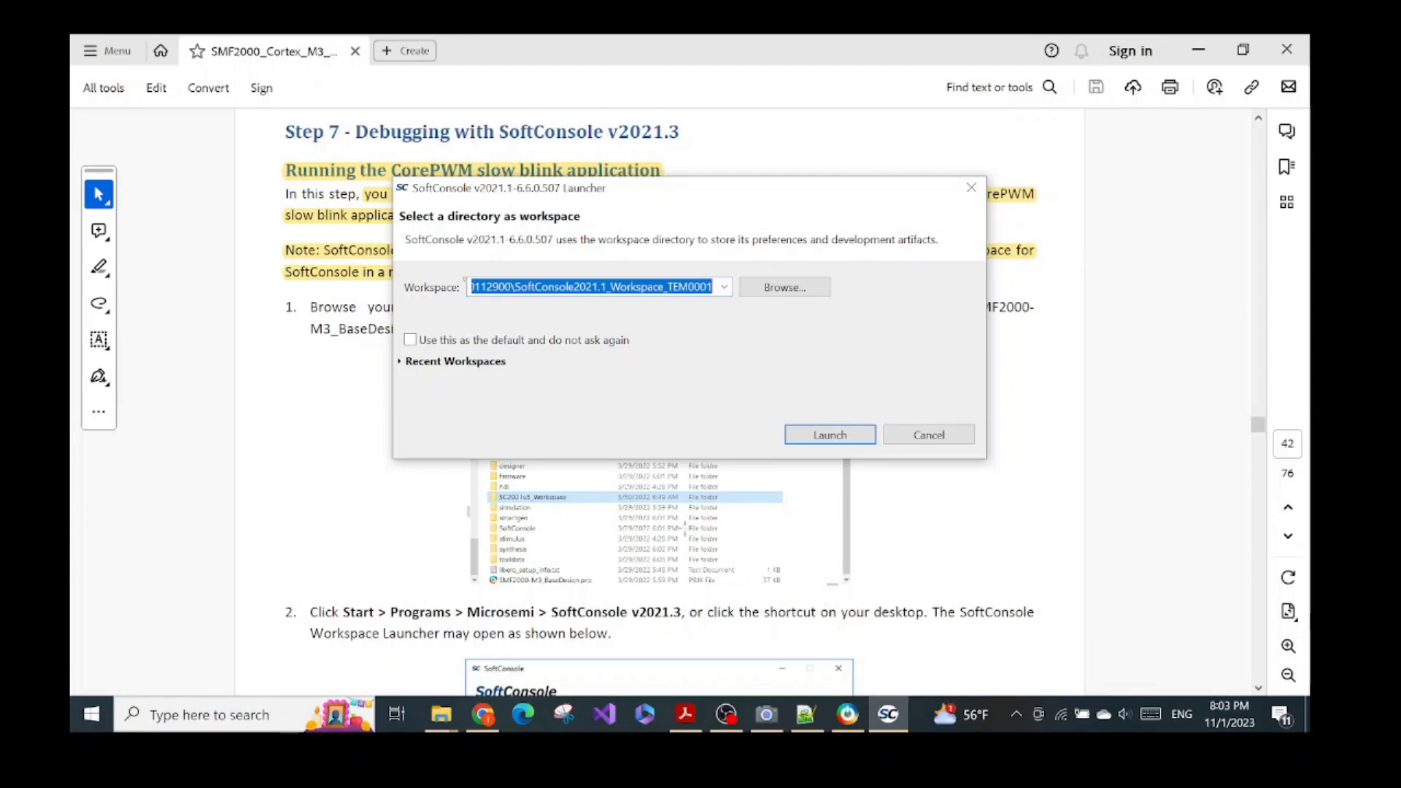
Step: Move the SoftConsole launcher clear of the guide text and read the instruction on creating the SC2021v3_Workspace folder in the project location
{"action": "left_click_drag", "start_coordinate": [850, 188], "coordinate": [819, 487]}
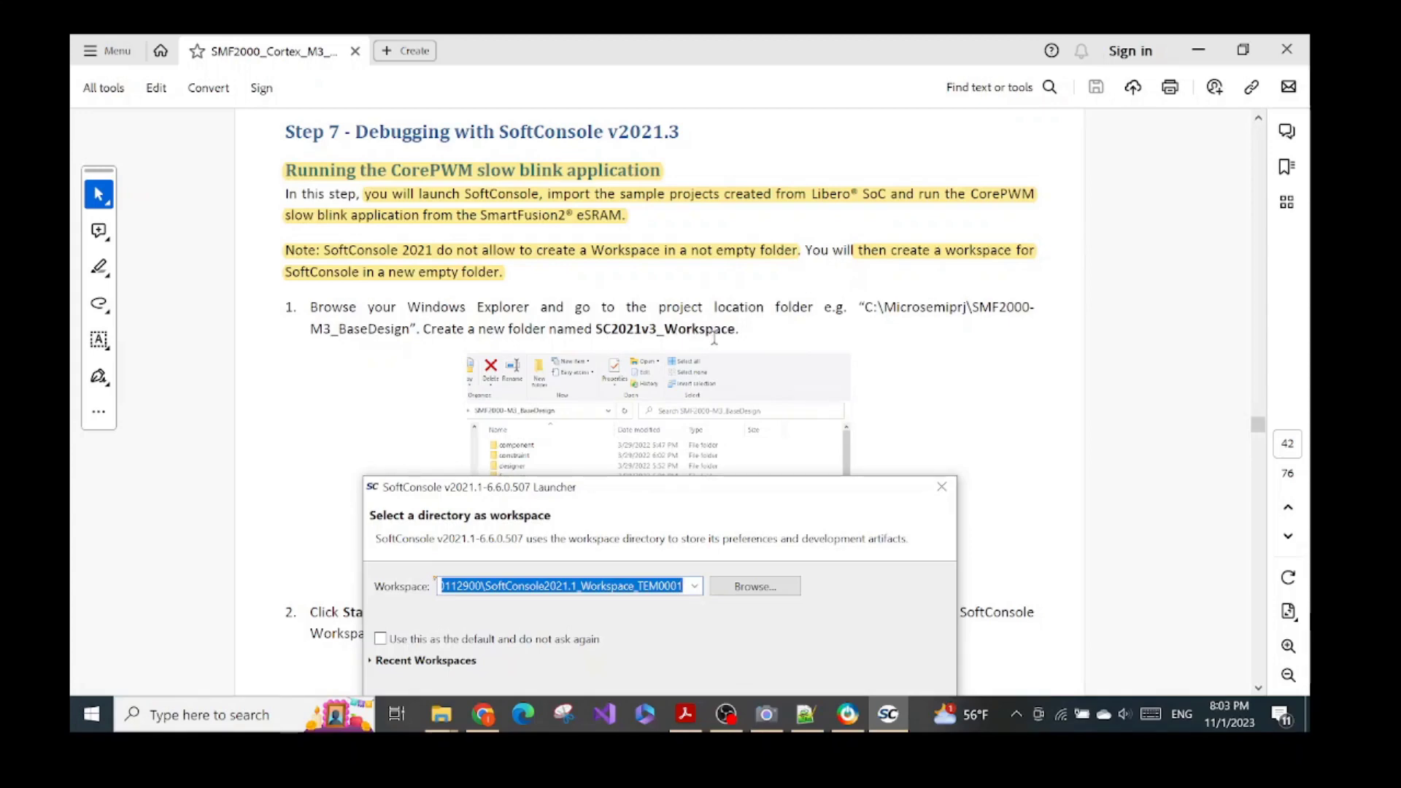
{"action": "scroll", "coordinate": [730, 343], "scroll_direction": "down", "scroll_amount": 4}
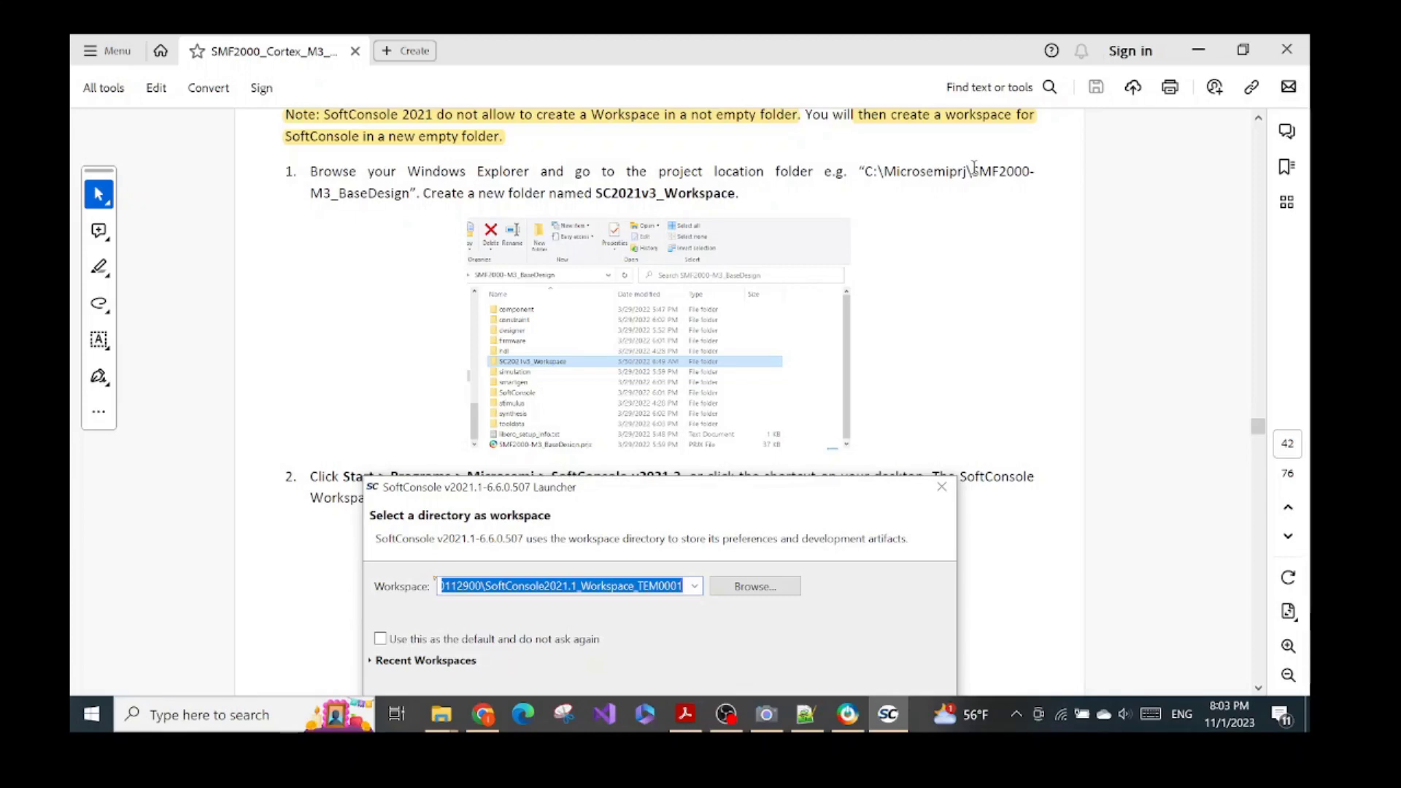
{"action": "left_click_drag", "start_coordinate": [974, 170], "coordinate": [410, 198]}
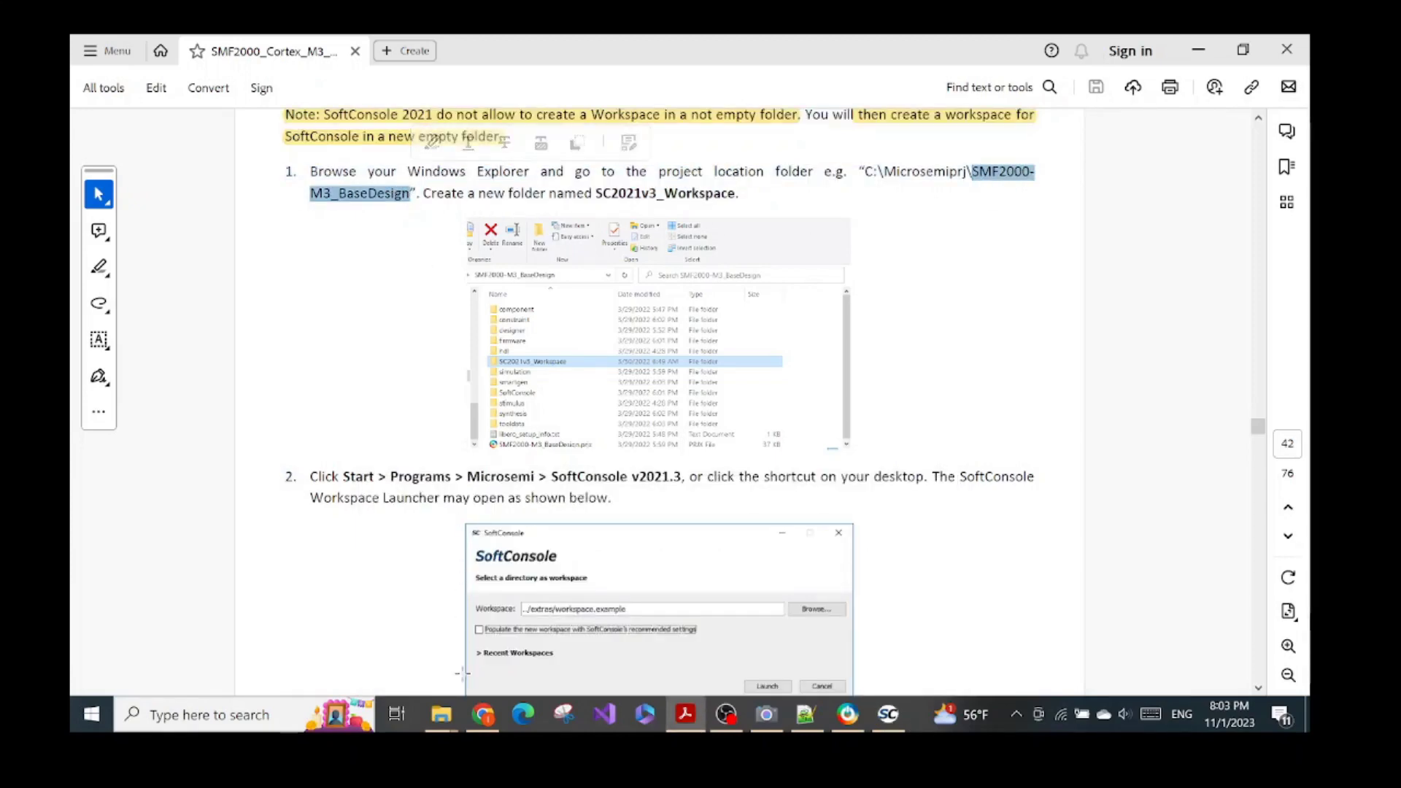
Step: Create a new folder named SC_workspace in the Trial1_Cortex_M3 project folder in File Explorer
{"action": "mouse_move", "coordinate": [448, 733]}
{"action": "left_click", "coordinate": [365, 666]}
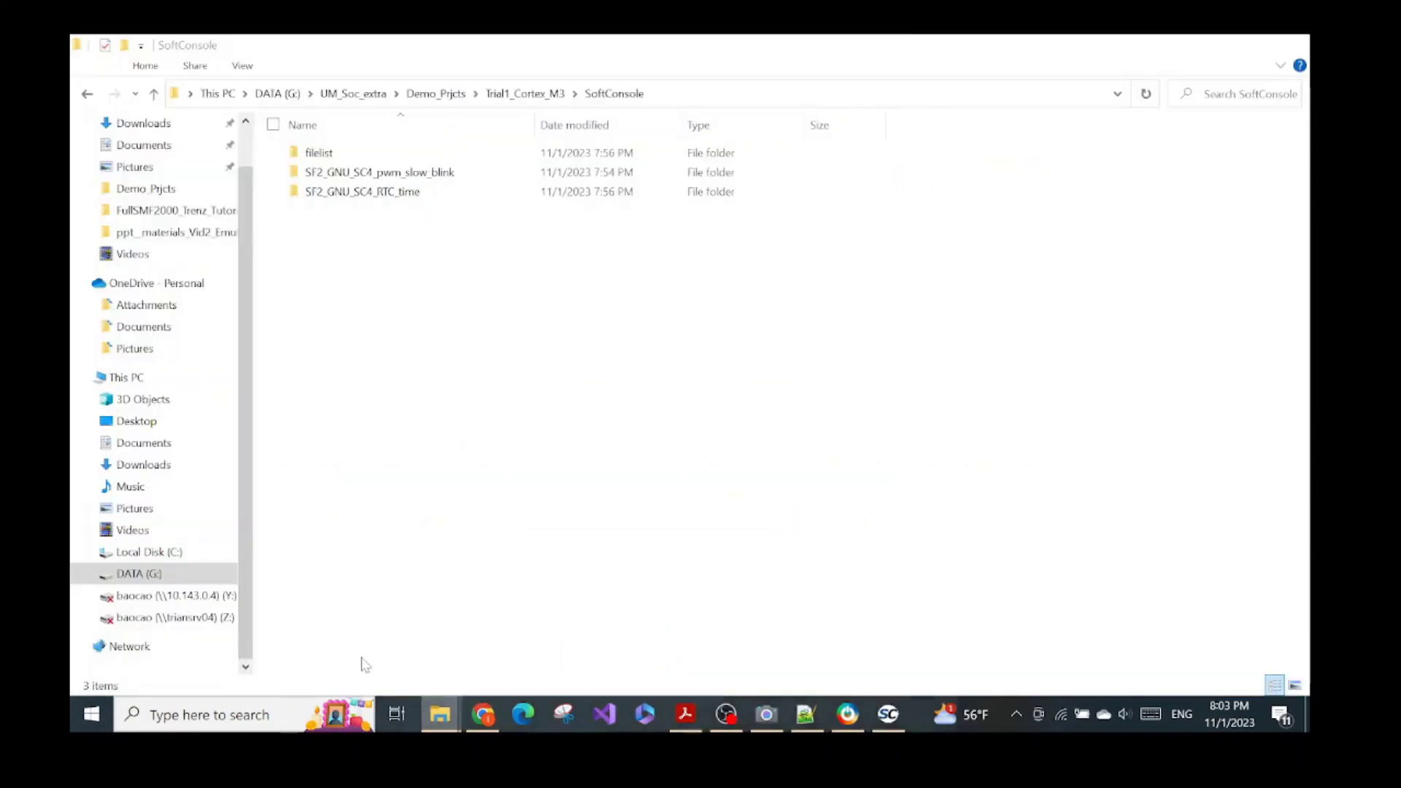
{"action": "left_click", "coordinate": [490, 94]}
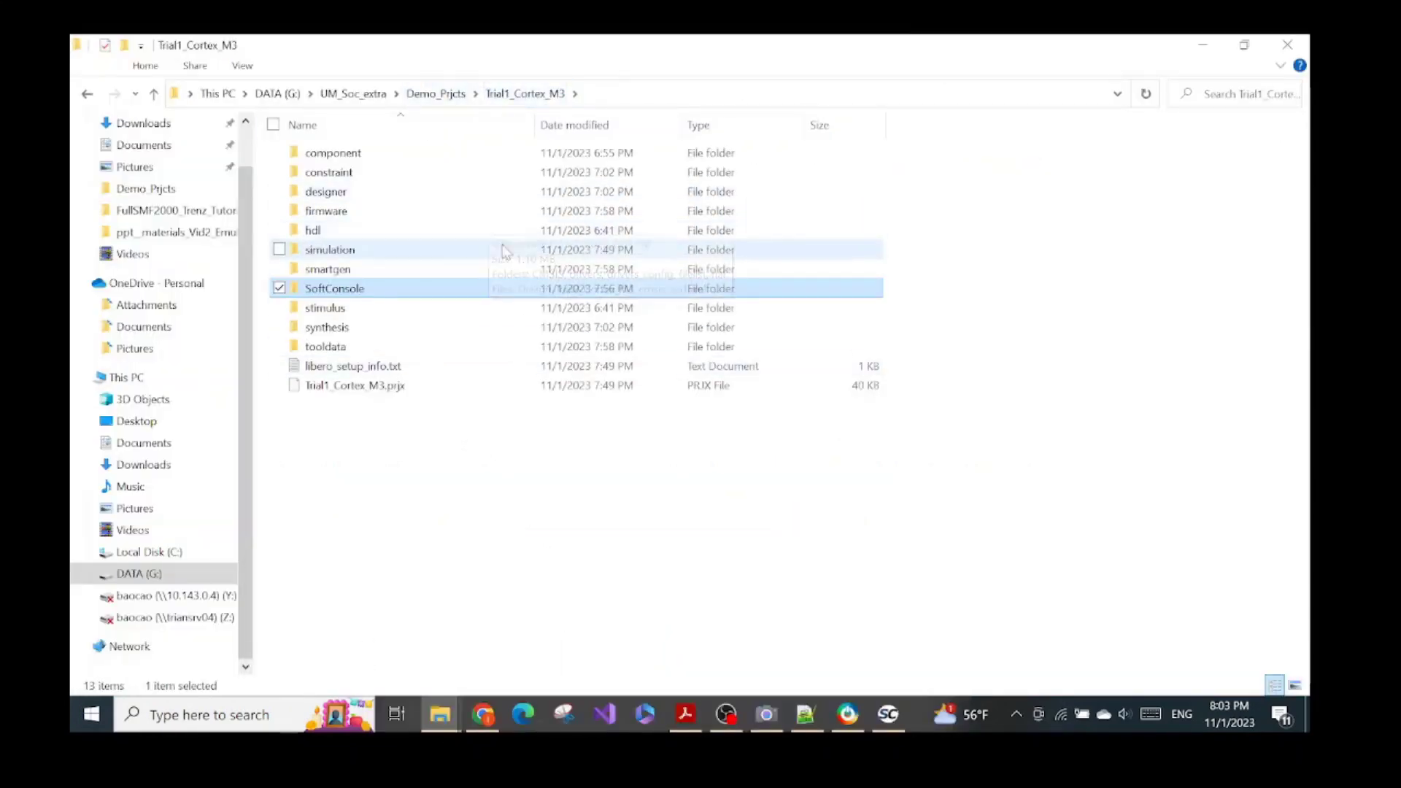
{"action": "left_click", "coordinate": [507, 451]}
{"action": "right_click", "coordinate": [464, 480]}
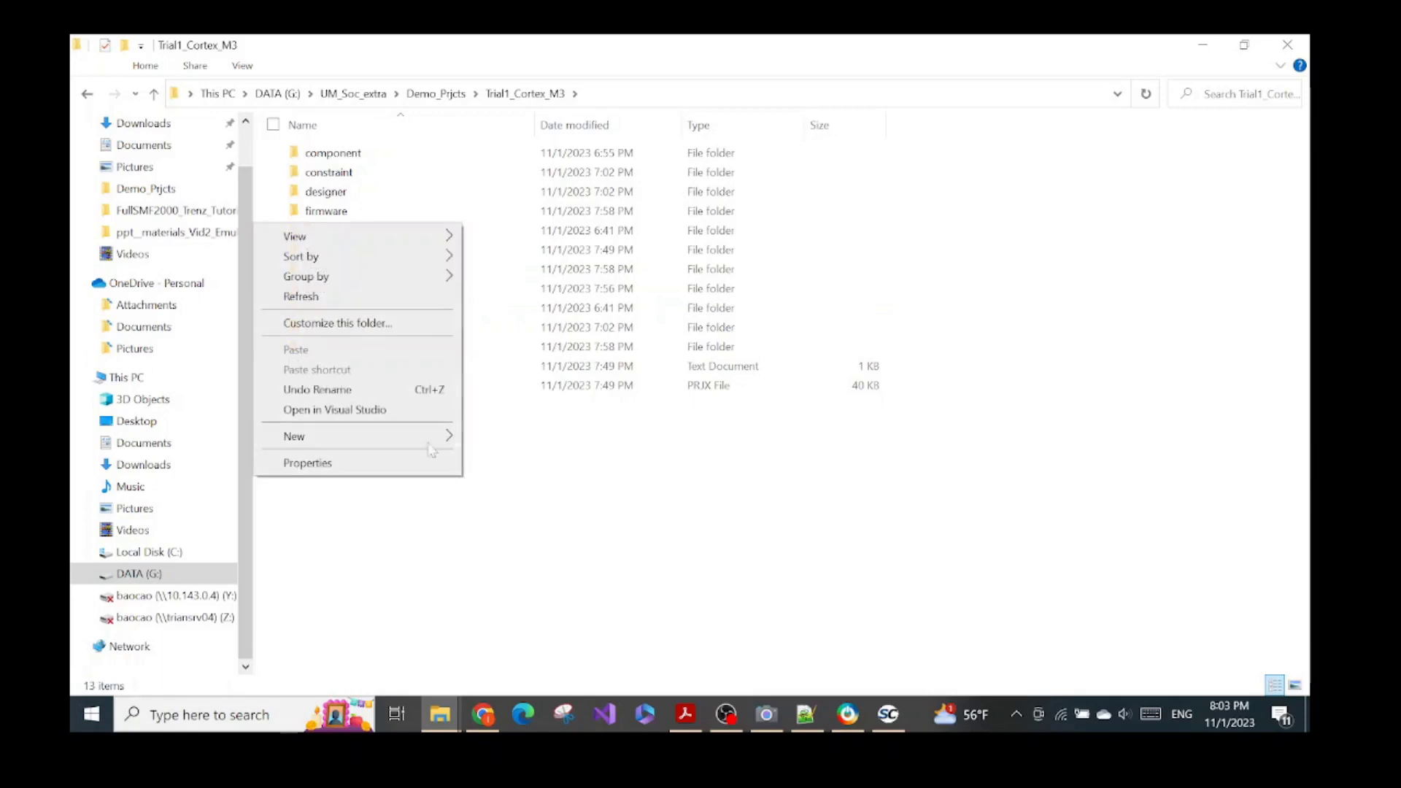
{"action": "mouse_move", "coordinate": [428, 440]}
{"action": "left_click", "coordinate": [504, 438]}
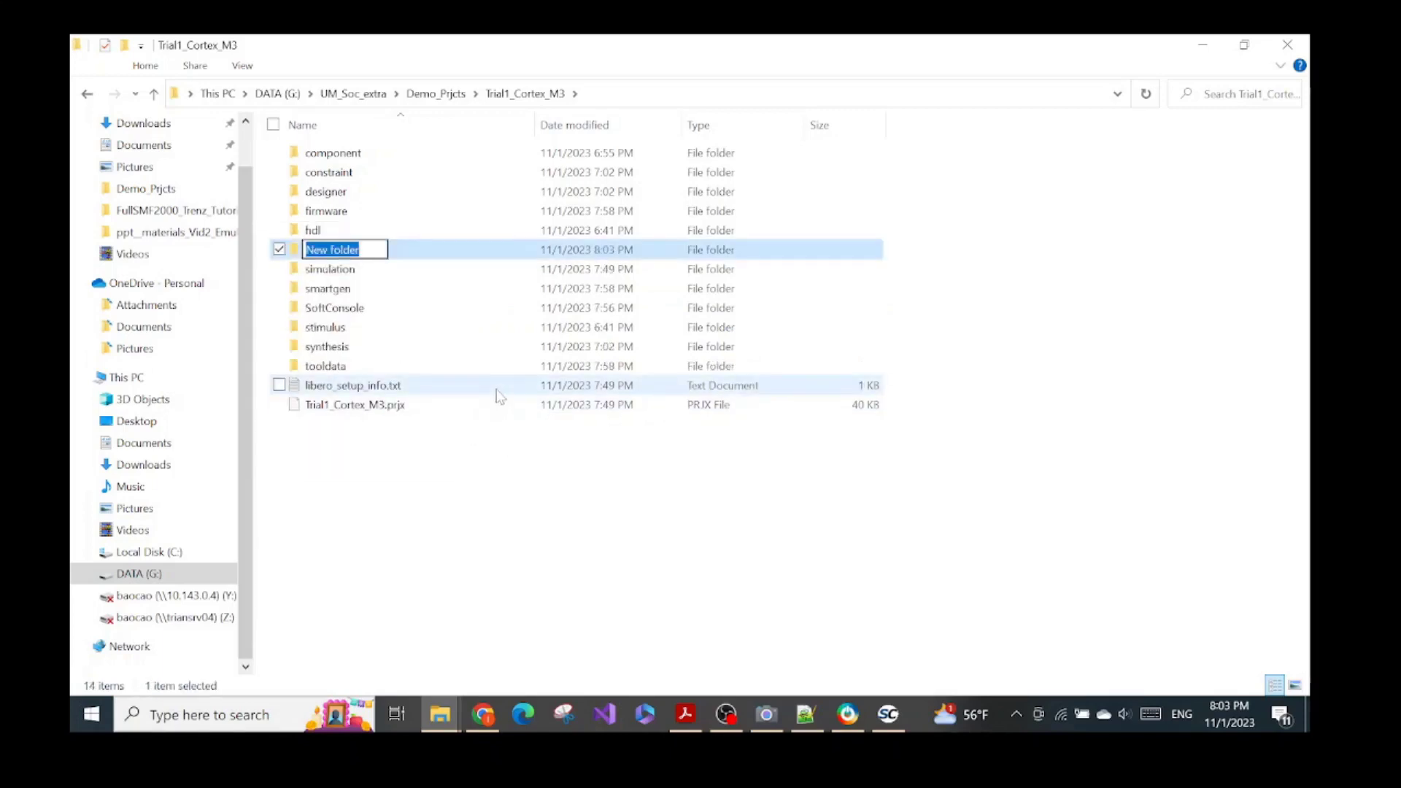
{"action": "type", "text": "S"}
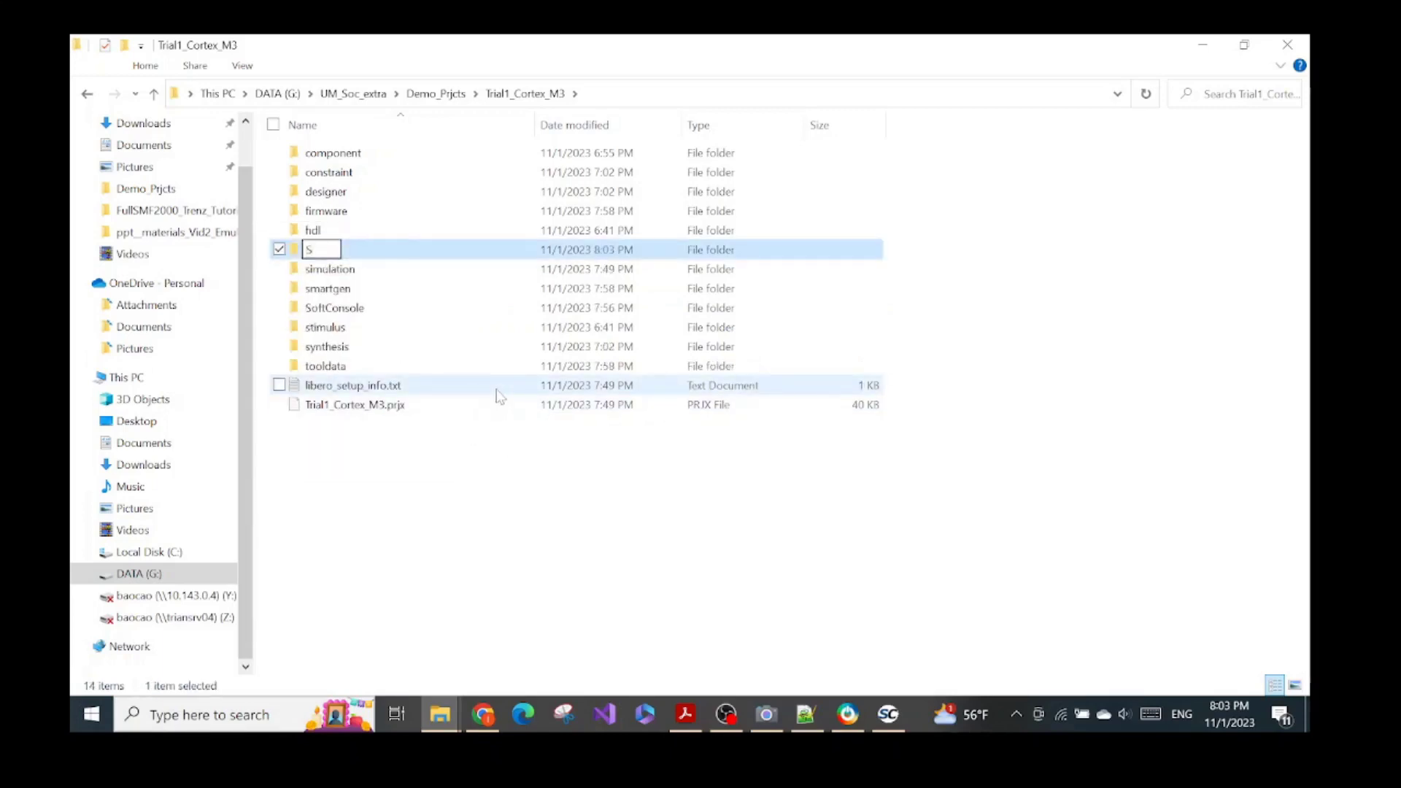
{"action": "type", "text": "C_workspace"}
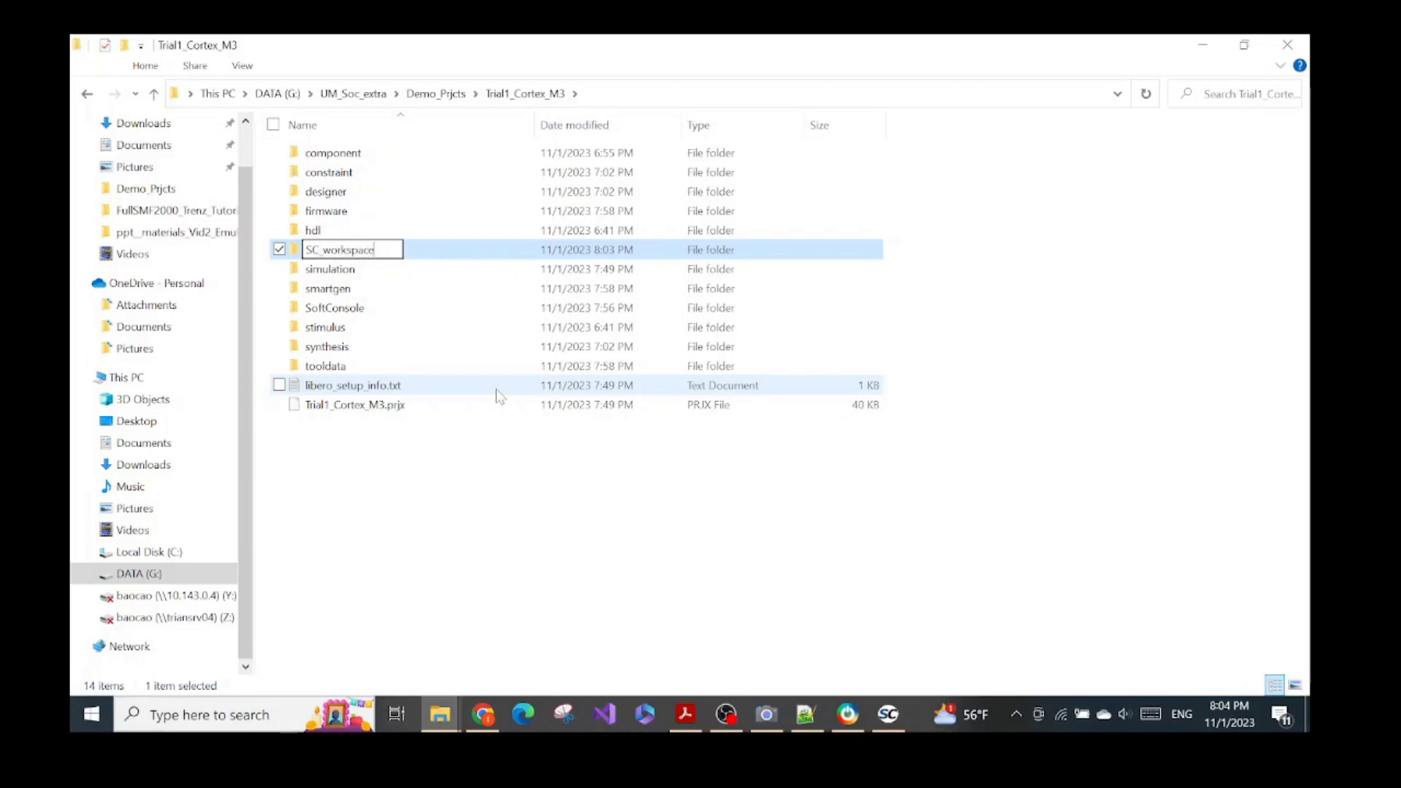
{"action": "key", "text": "Return"}
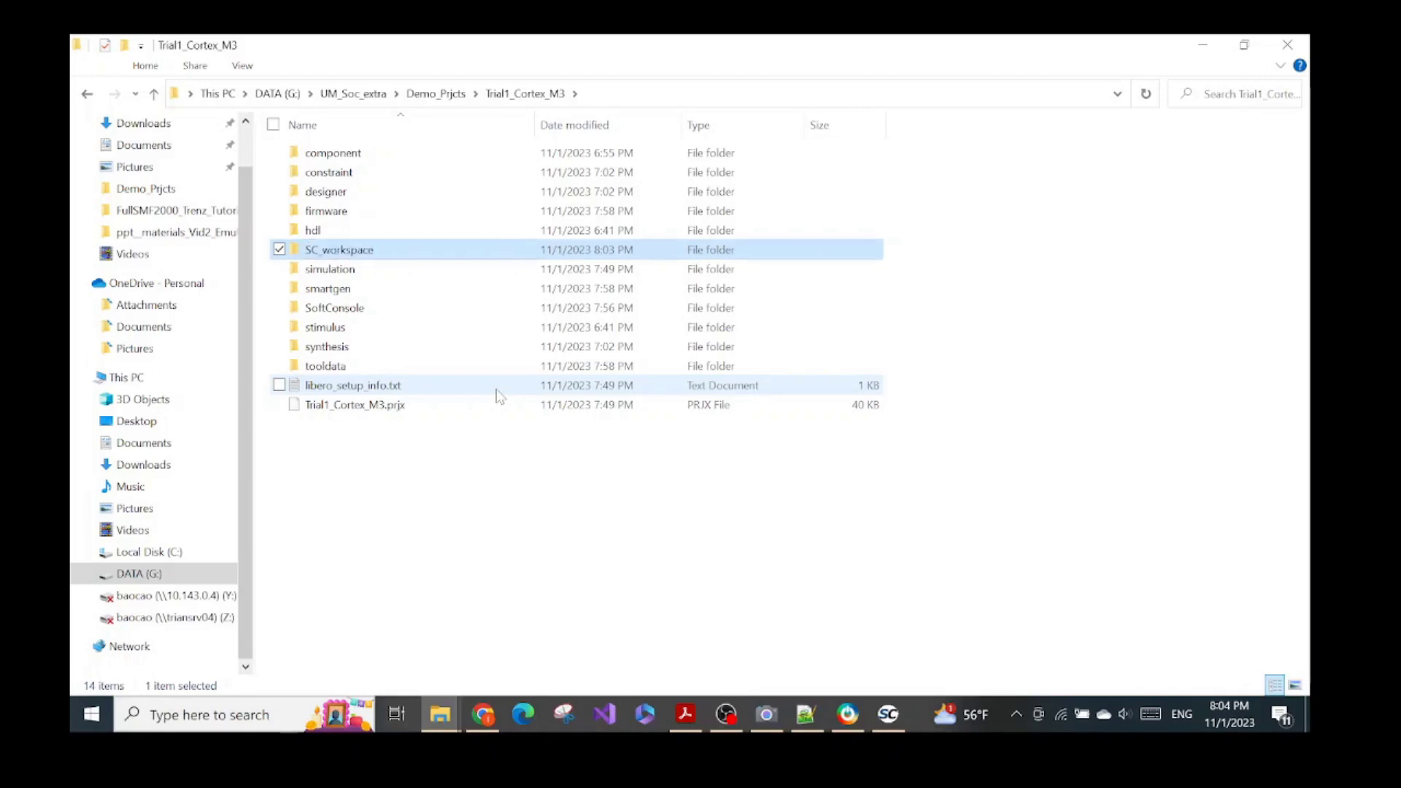
Step: In the SoftConsole launcher, browse to G:\UM_Soc_extra\Demo_Prjcts\Trial1_Cortex_M3 and pick SC_workspace as the workspace directory
{"action": "left_click", "coordinate": [888, 722]}
{"action": "left_click_drag", "start_coordinate": [750, 491], "coordinate": [779, 195]}
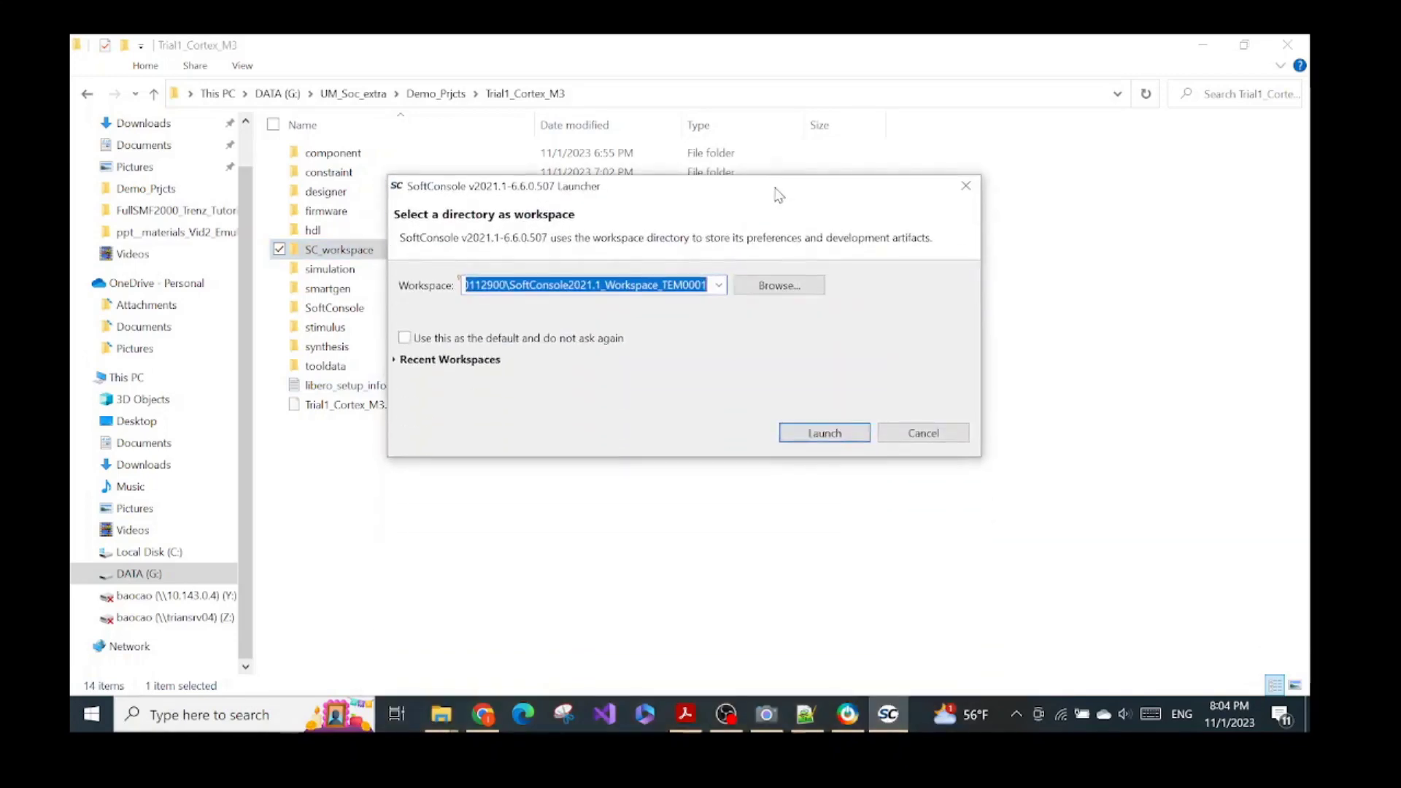
{"action": "left_click", "coordinate": [773, 286]}
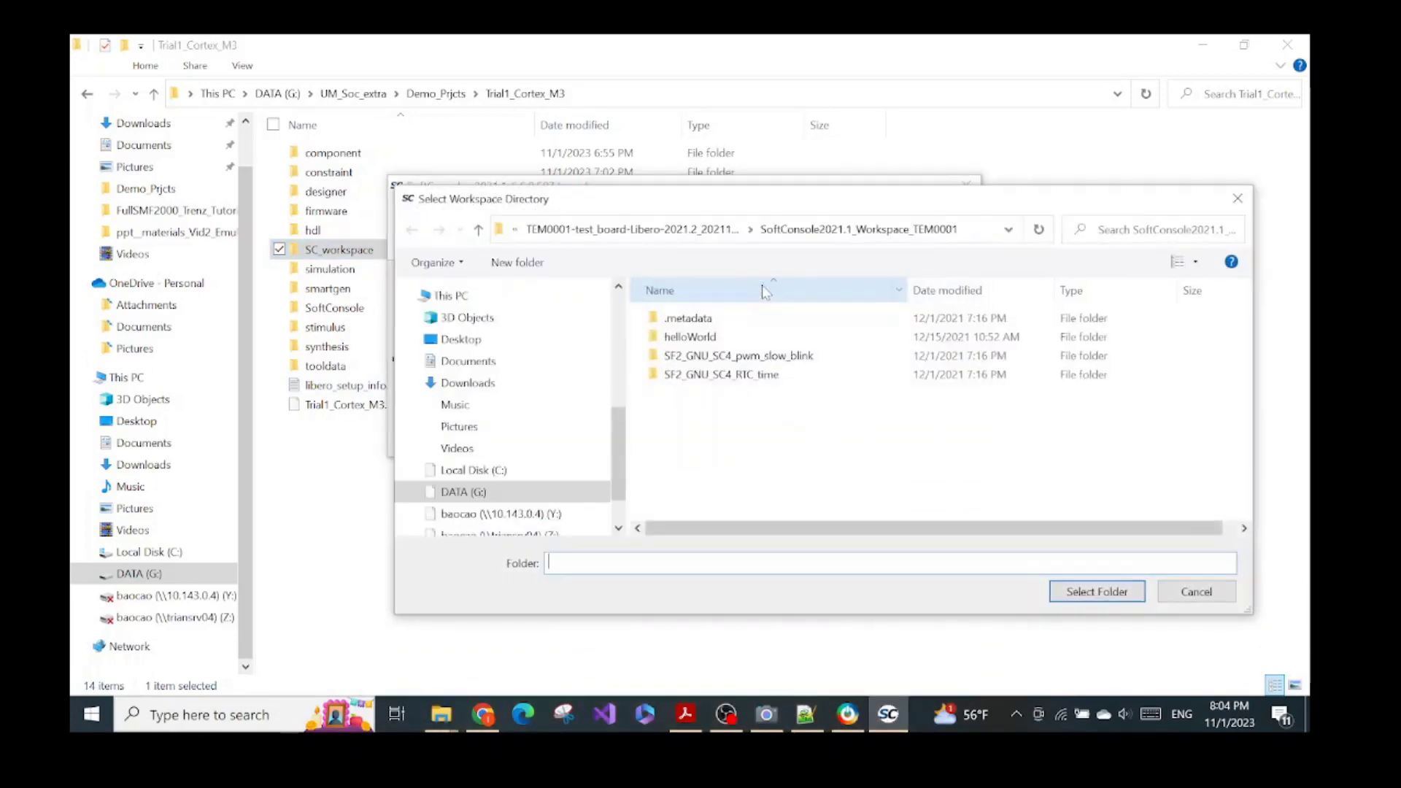
{"action": "scroll", "coordinate": [577, 423], "scroll_direction": "down", "scroll_amount": 1}
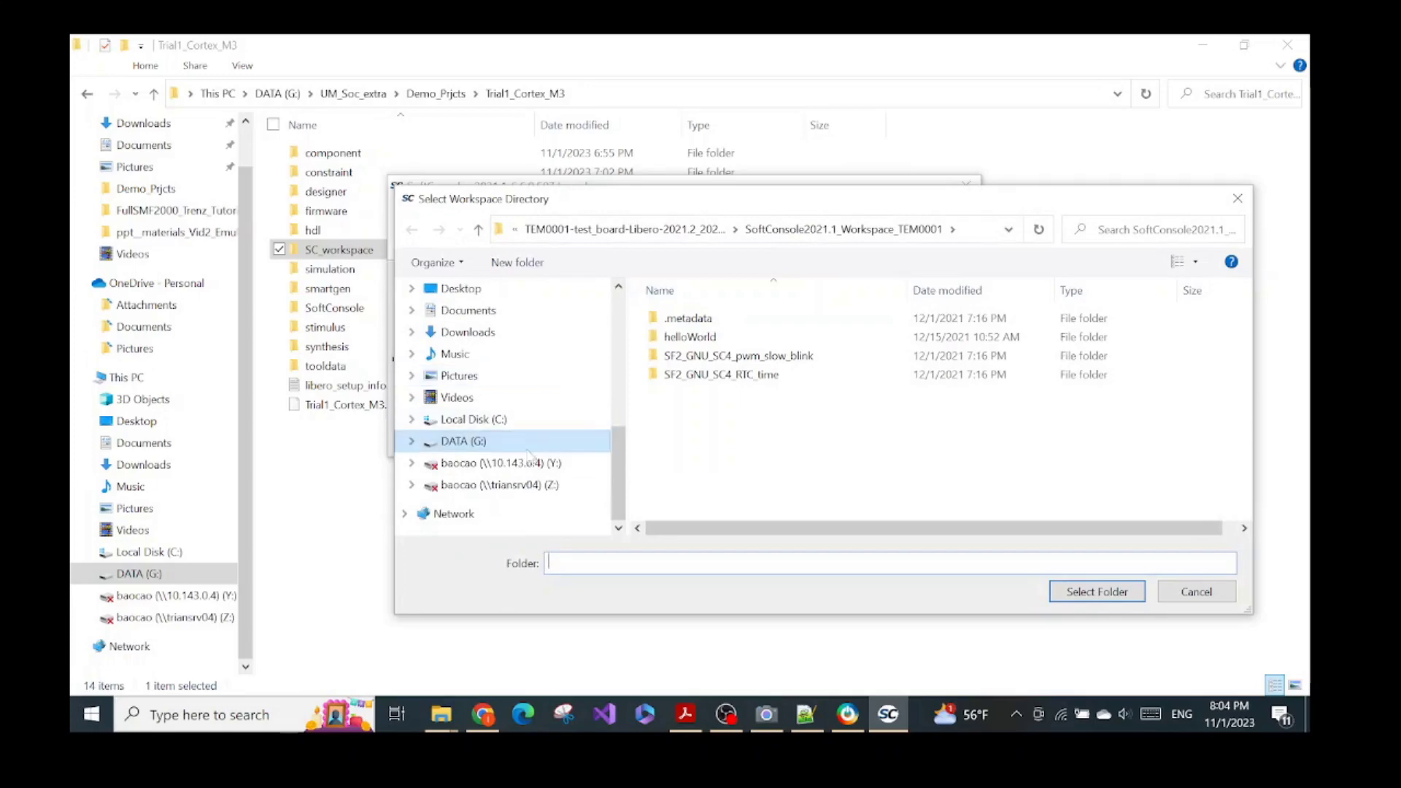
{"action": "left_click", "coordinate": [595, 439]}
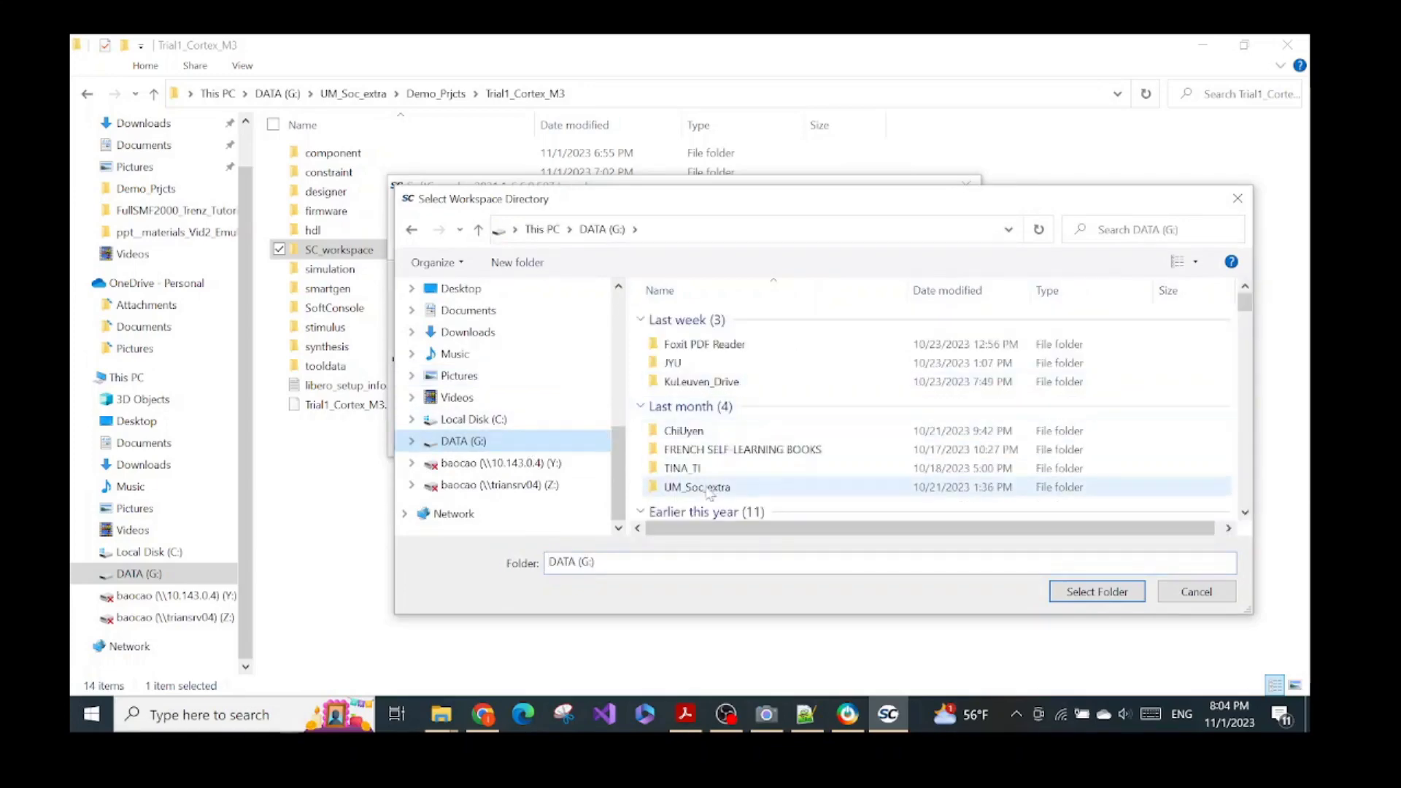
{"action": "double_click", "coordinate": [697, 486]}
{"action": "double_click", "coordinate": [722, 319]}
{"action": "double_click", "coordinate": [722, 319]}
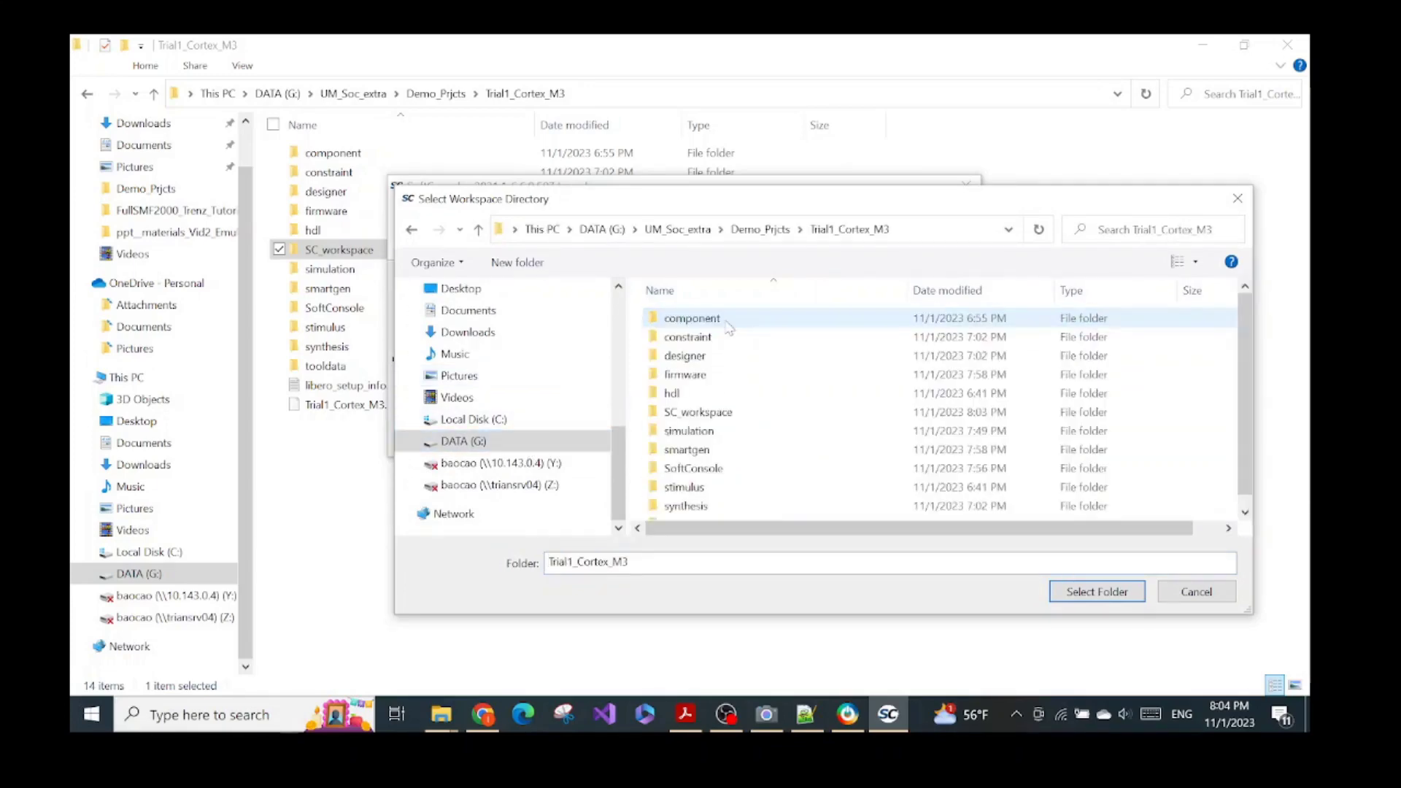
{"action": "left_click", "coordinate": [738, 413]}
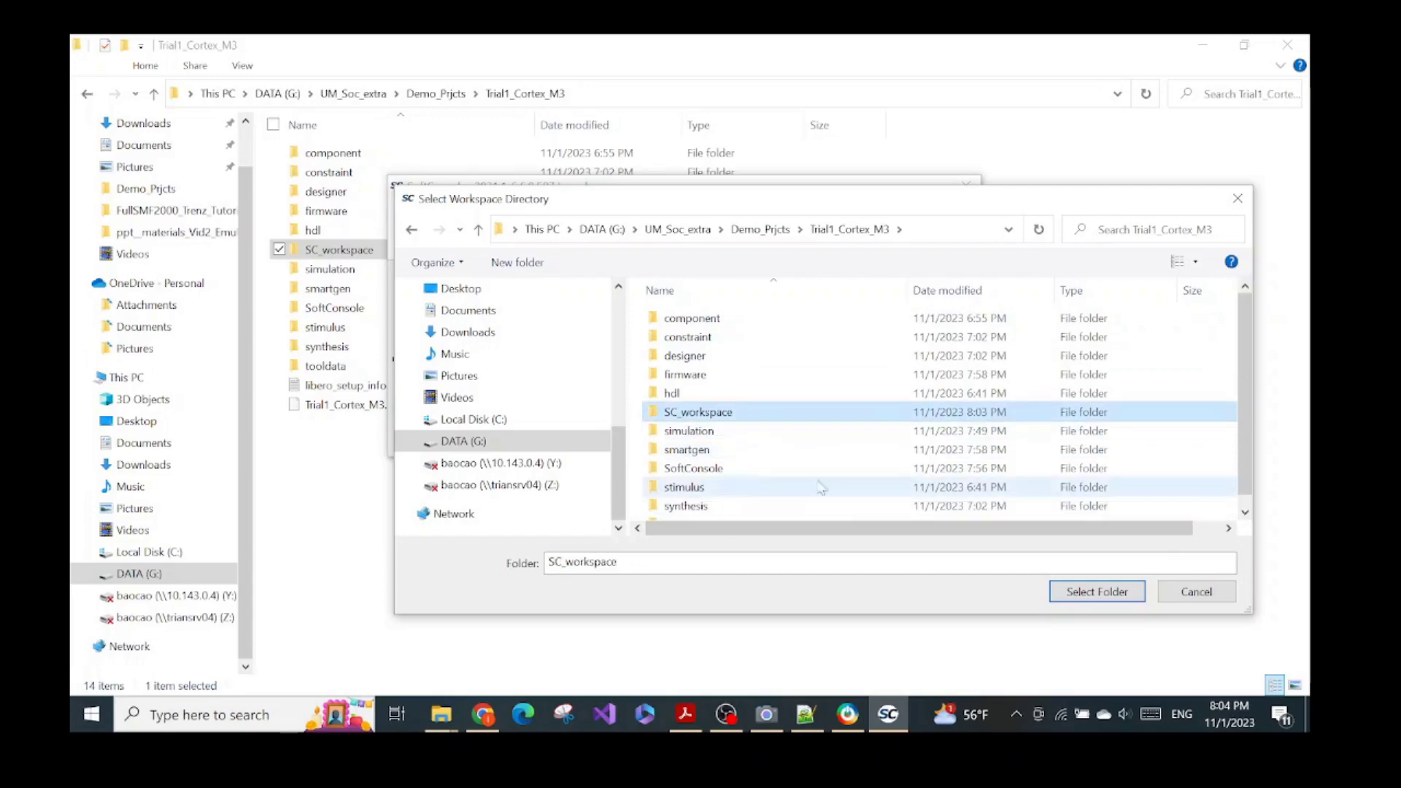
{"action": "scroll", "coordinate": [1244, 392], "scroll_direction": "down", "scroll_amount": 1}
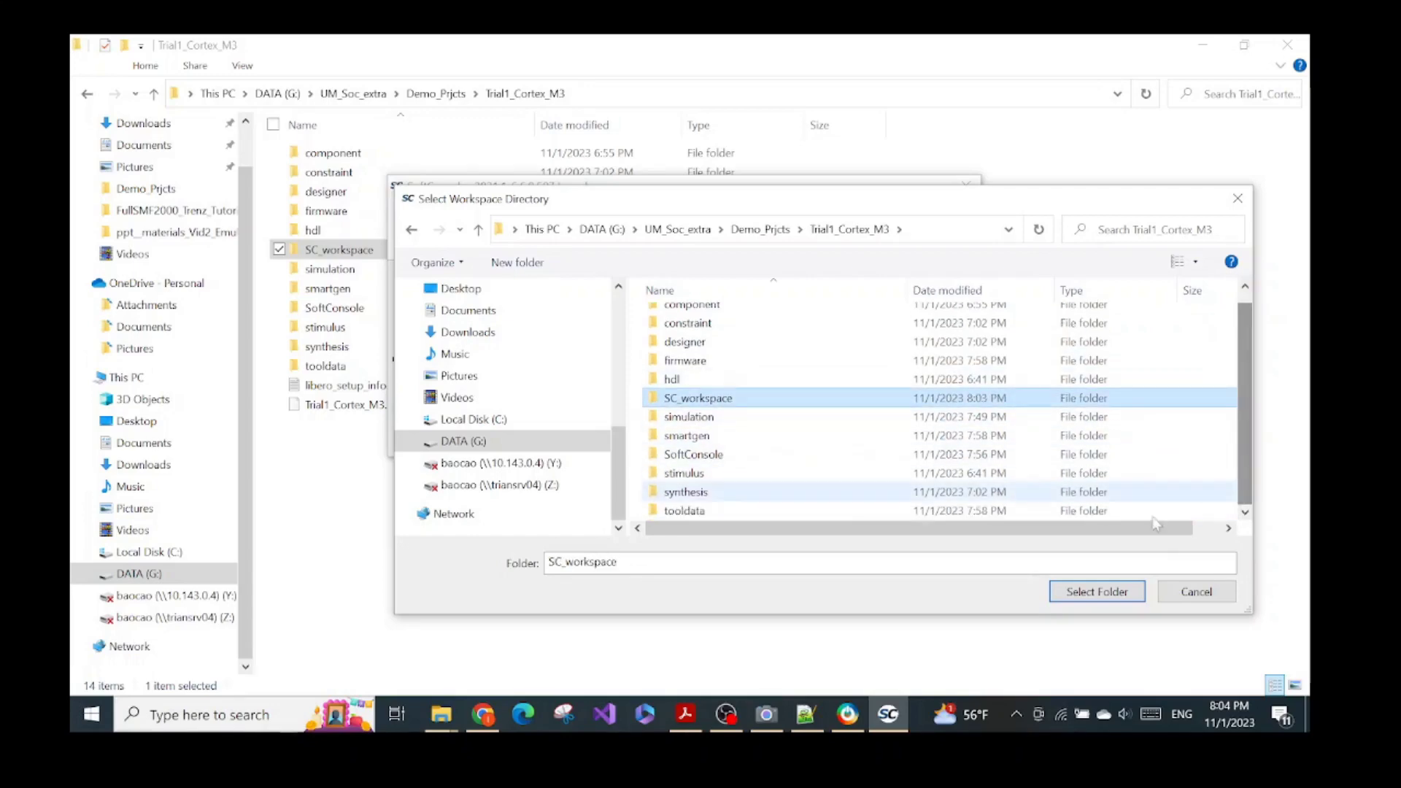
Step: Read the lab guide's instructions on selecting the workspace folder and launching the SoftConsole GUI
{"action": "left_click", "coordinate": [685, 714]}
{"action": "scroll", "coordinate": [788, 453], "scroll_direction": "down", "scroll_amount": 3}
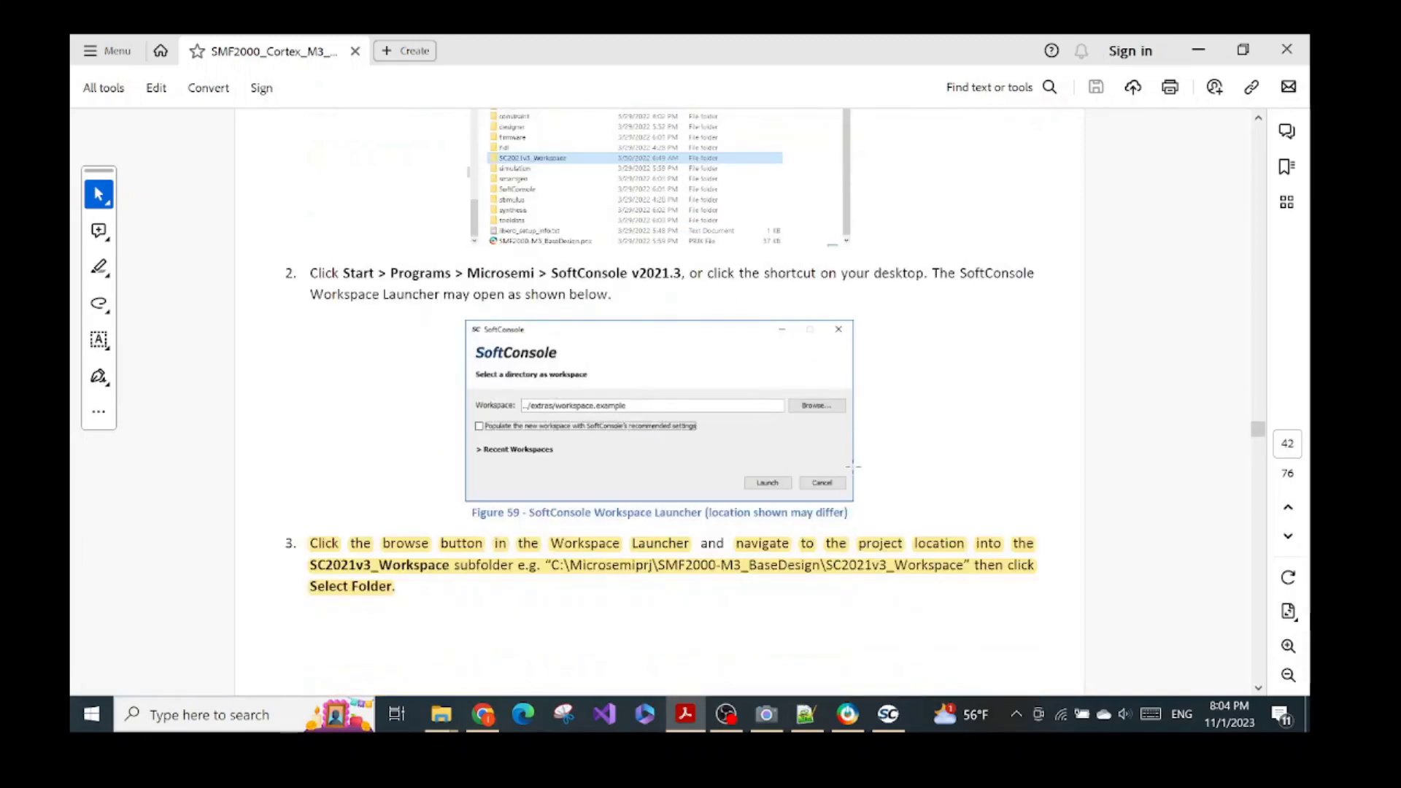
{"action": "scroll", "coordinate": [854, 469], "scroll_direction": "down", "scroll_amount": 3}
{"action": "scroll", "coordinate": [855, 472], "scroll_direction": "down", "scroll_amount": 10}
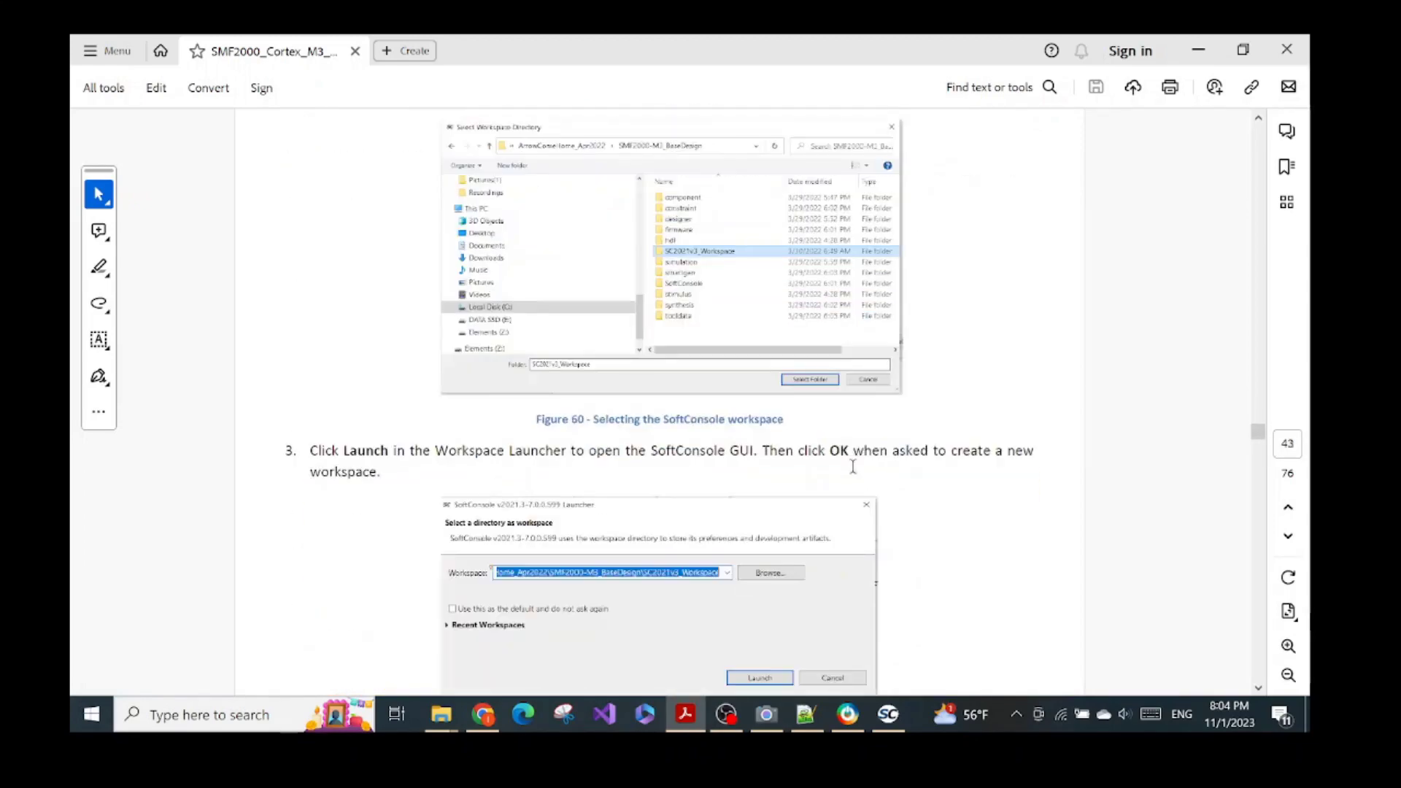
{"action": "scroll", "coordinate": [852, 467], "scroll_direction": "up", "scroll_amount": 2}
{"action": "scroll", "coordinate": [853, 467], "scroll_direction": "down", "scroll_amount": 2}
{"action": "scroll", "coordinate": [852, 467], "scroll_direction": "down", "scroll_amount": 2}
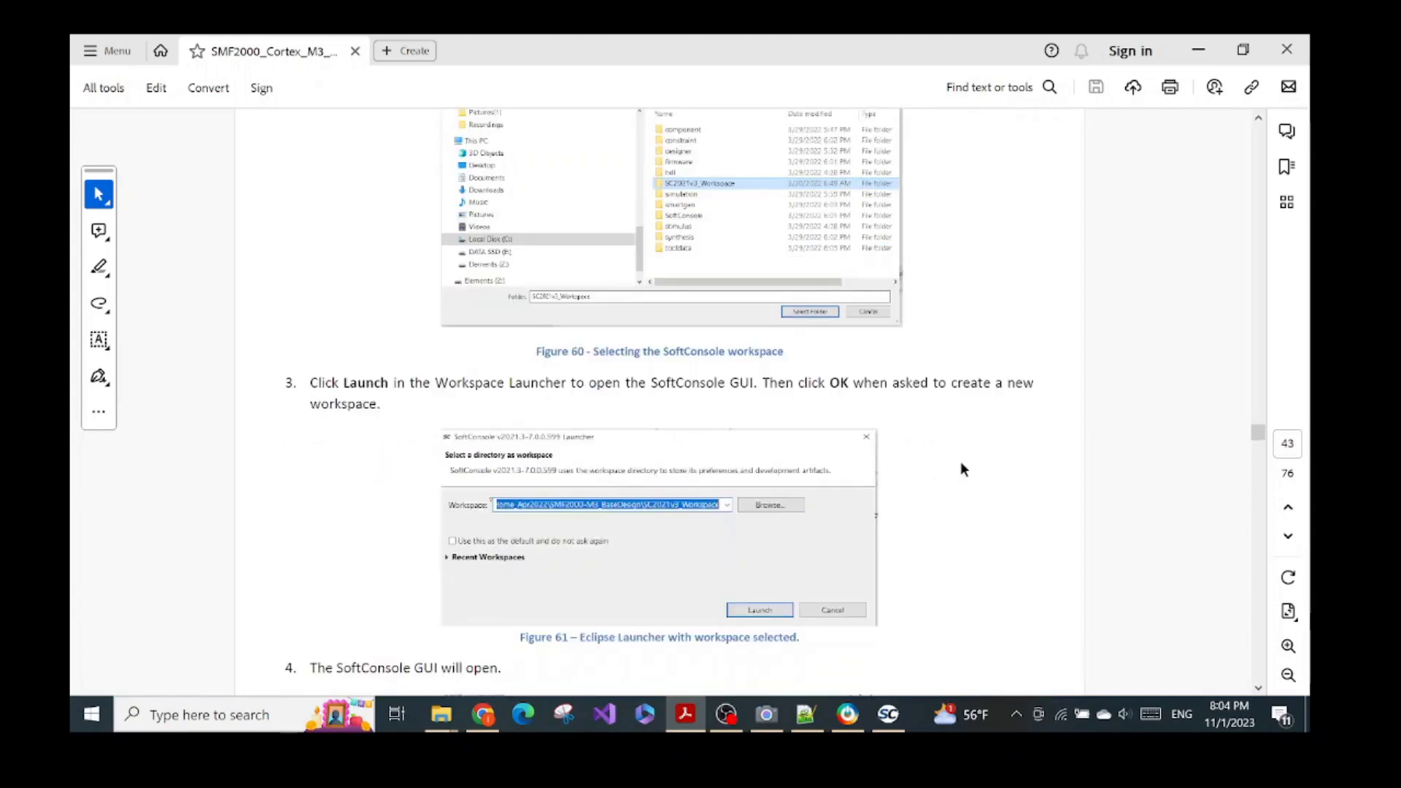
{"action": "scroll", "coordinate": [960, 461], "scroll_direction": "down", "scroll_amount": 2}
{"action": "scroll", "coordinate": [960, 463], "scroll_direction": "down", "scroll_amount": 4}
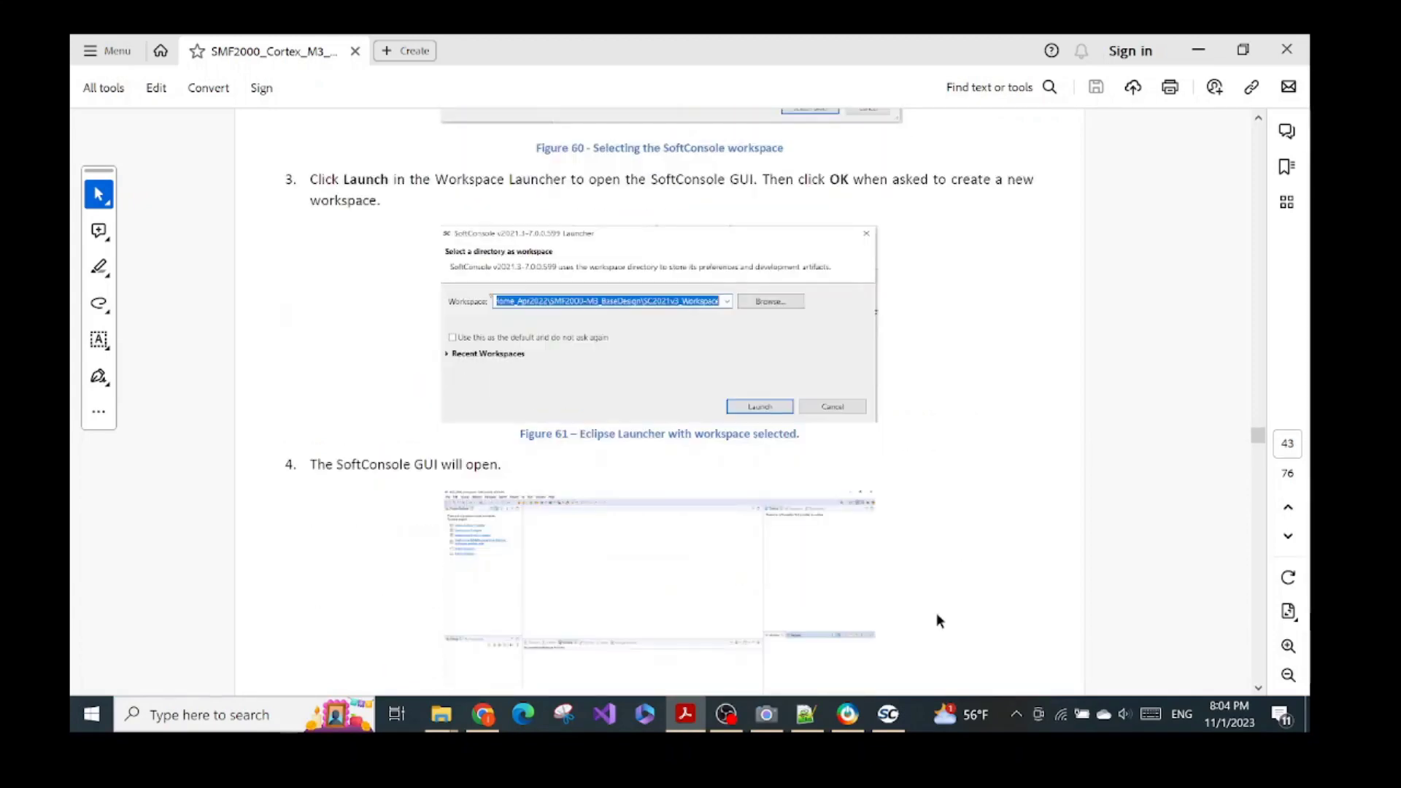
Step: Confirm the SC_workspace folder in the SoftConsole launcher and launch the workspace
{"action": "left_click", "coordinate": [888, 715]}
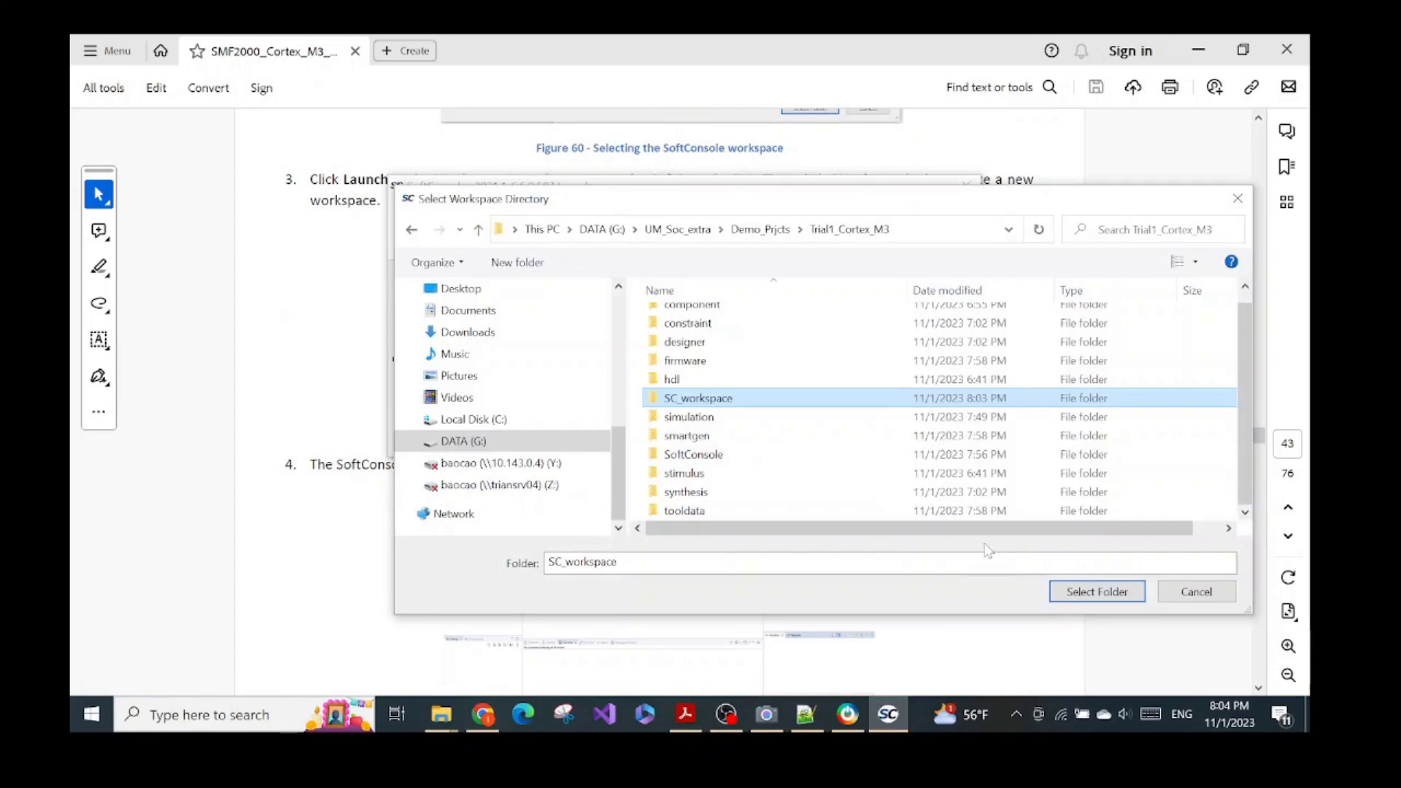
{"action": "left_click", "coordinate": [1079, 594]}
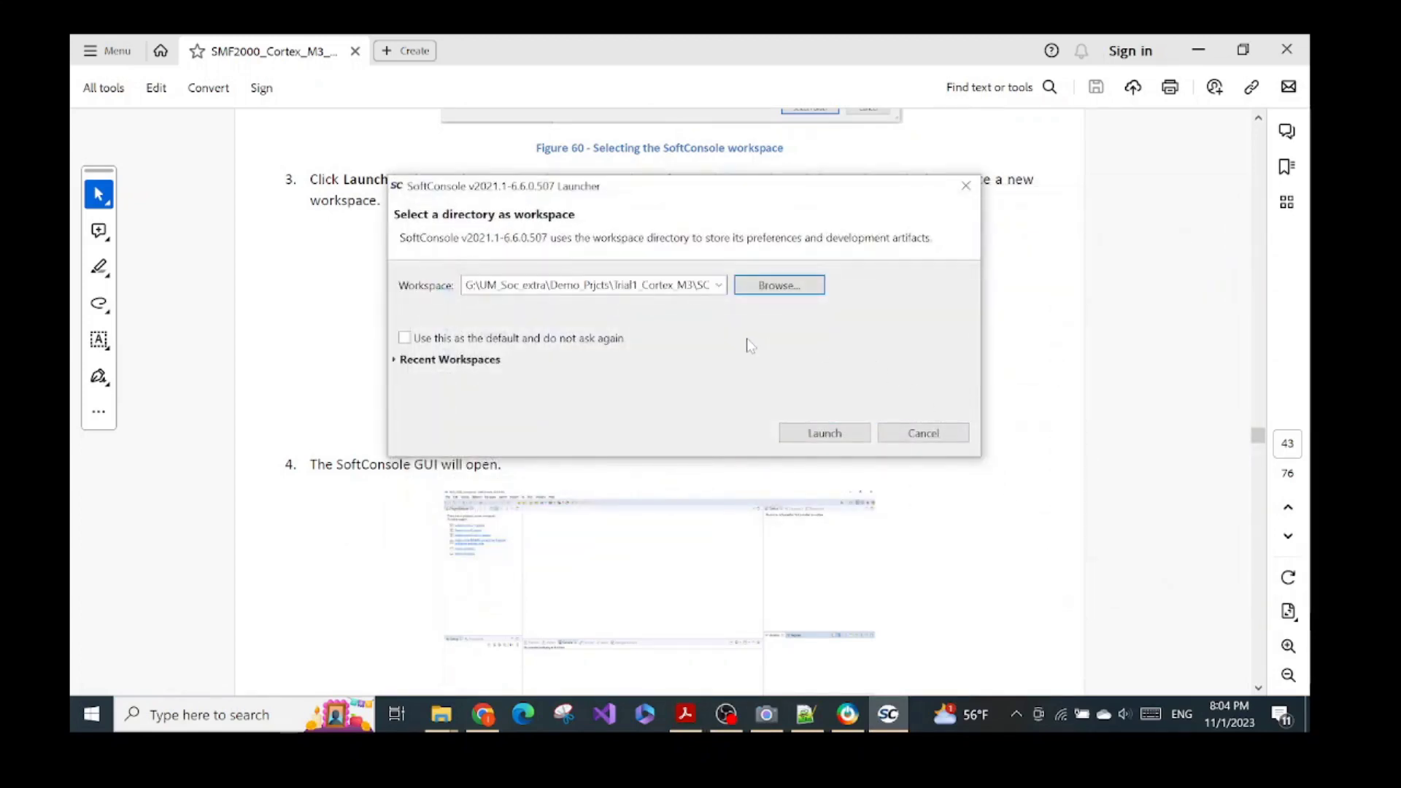
{"action": "left_click", "coordinate": [858, 434]}
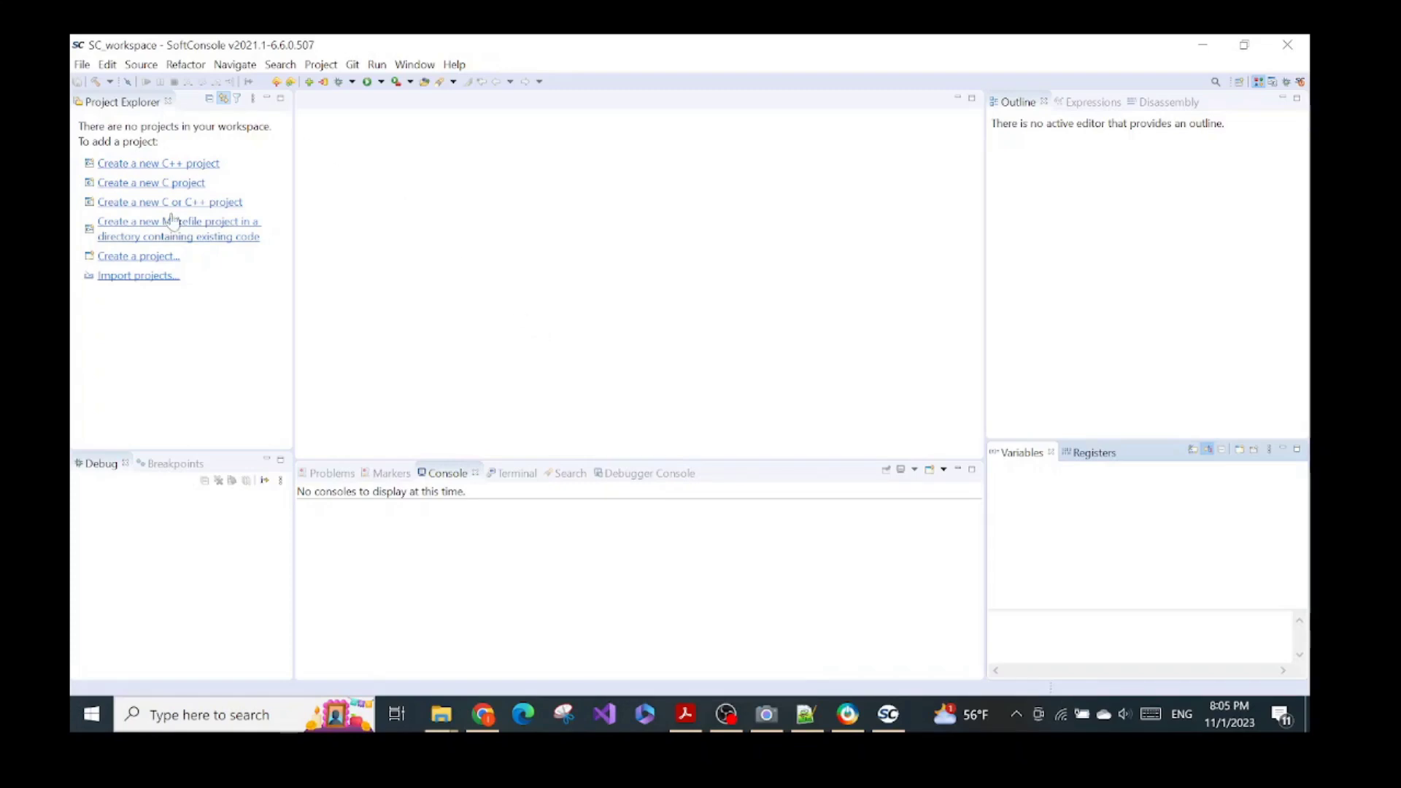
Step: Start an import of Existing Projects into Workspace and advance to the project selection page
{"action": "left_click", "coordinate": [82, 65]}
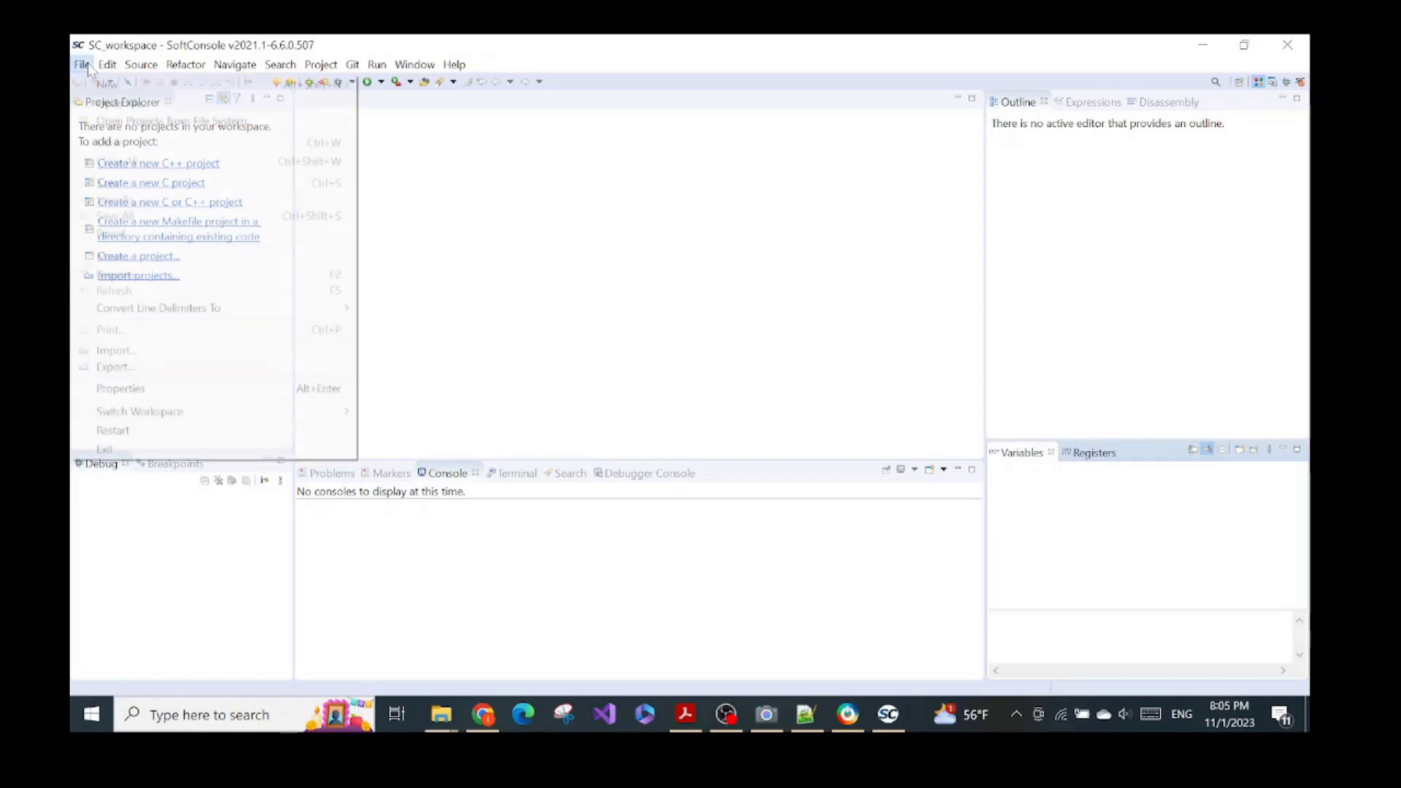
{"action": "left_click", "coordinate": [155, 356]}
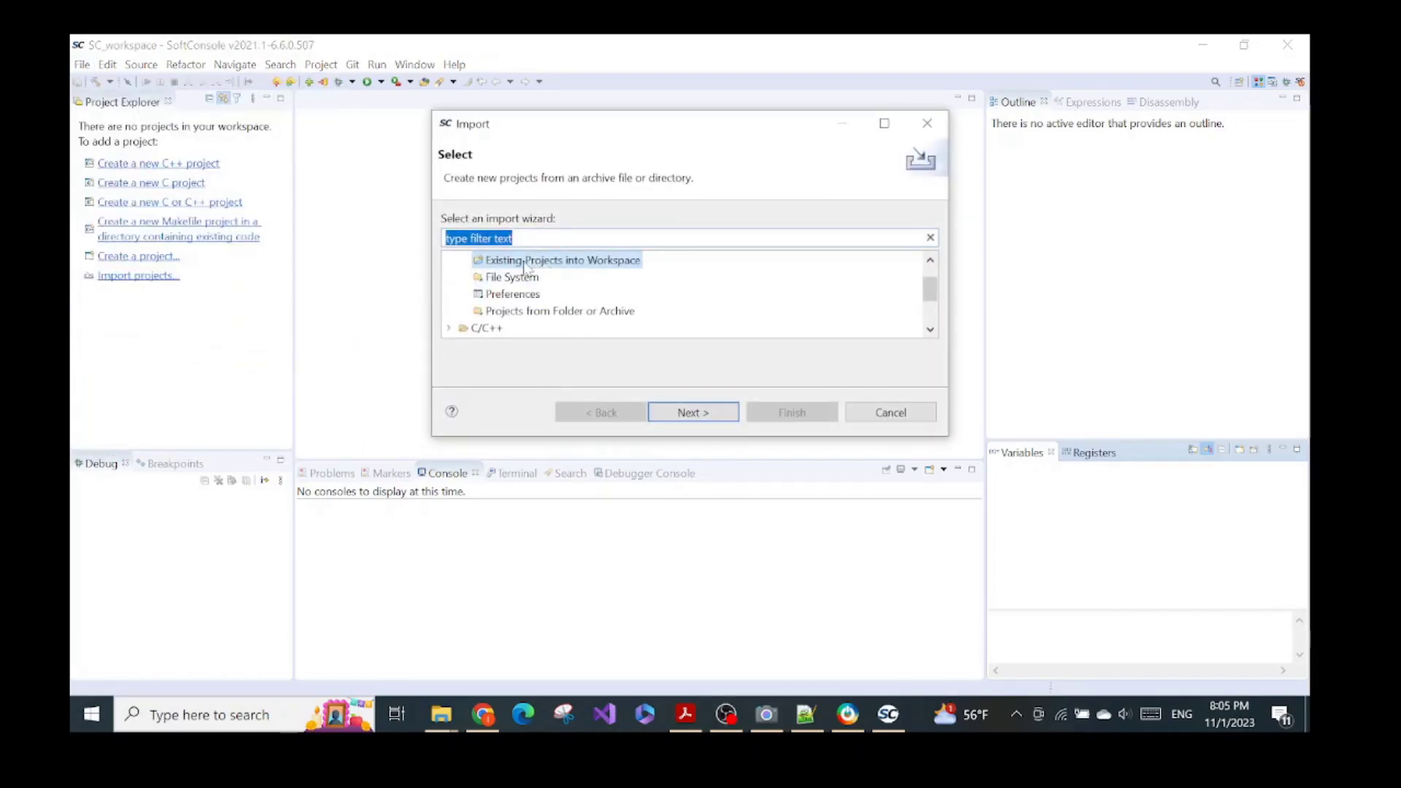
{"action": "left_click", "coordinate": [686, 413]}
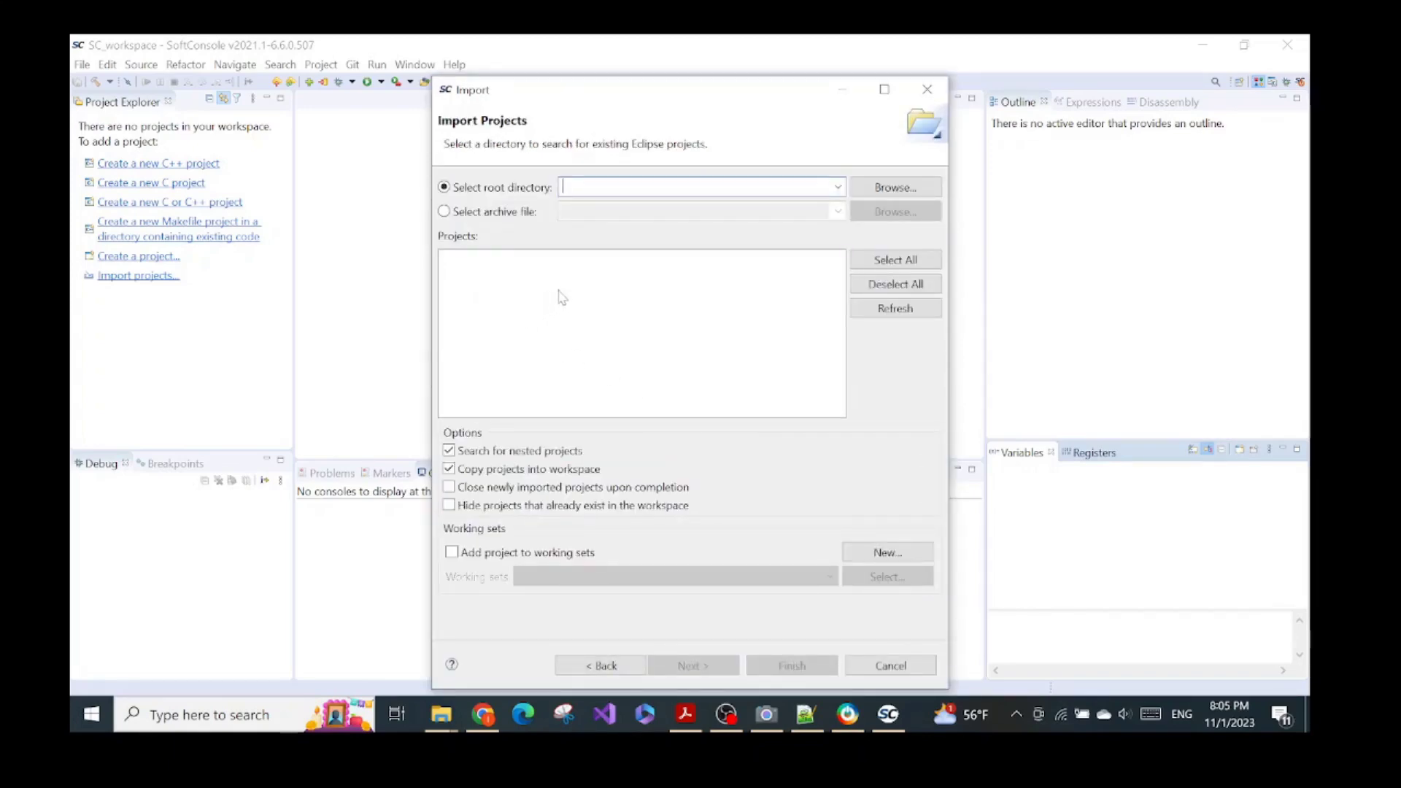
Step: Read lab guide items 5 and 6 on the import's root directory, the two projects to check and the import options
{"action": "left_click", "coordinate": [685, 713]}
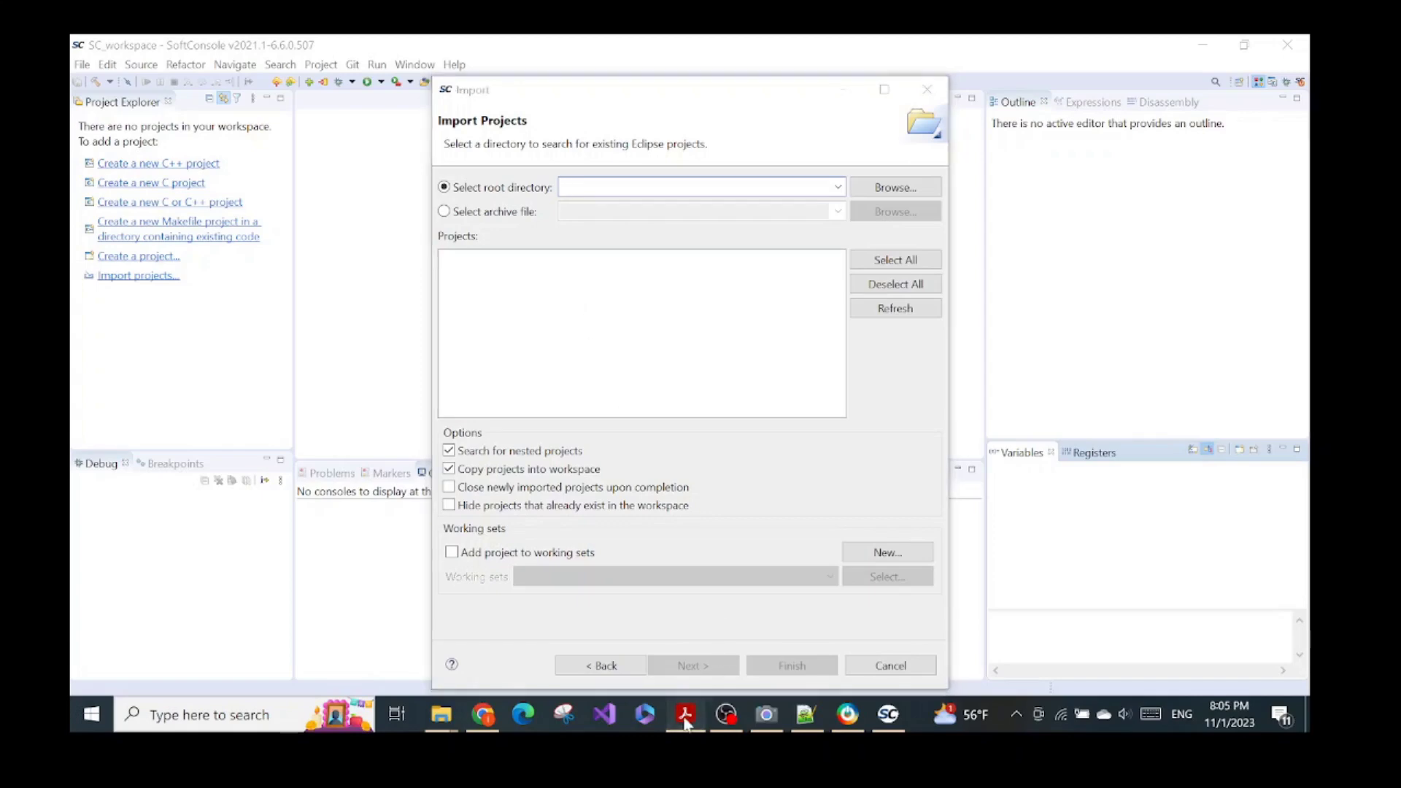
{"action": "scroll", "coordinate": [615, 377], "scroll_direction": "down", "scroll_amount": 2}
{"action": "scroll", "coordinate": [615, 377], "scroll_direction": "down", "scroll_amount": 5}
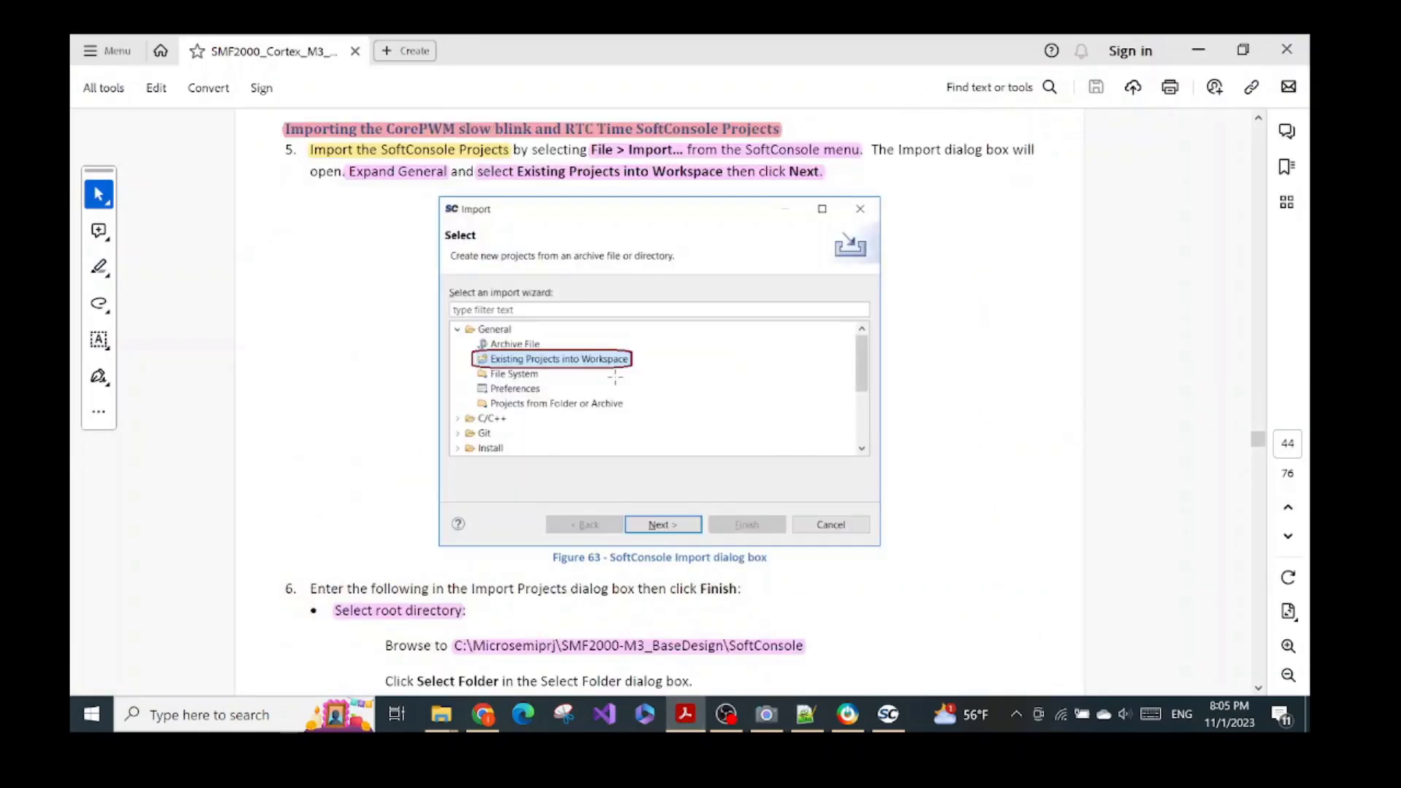
{"action": "scroll", "coordinate": [615, 376], "scroll_direction": "down", "scroll_amount": 4}
{"action": "scroll", "coordinate": [616, 378], "scroll_direction": "down", "scroll_amount": 1}
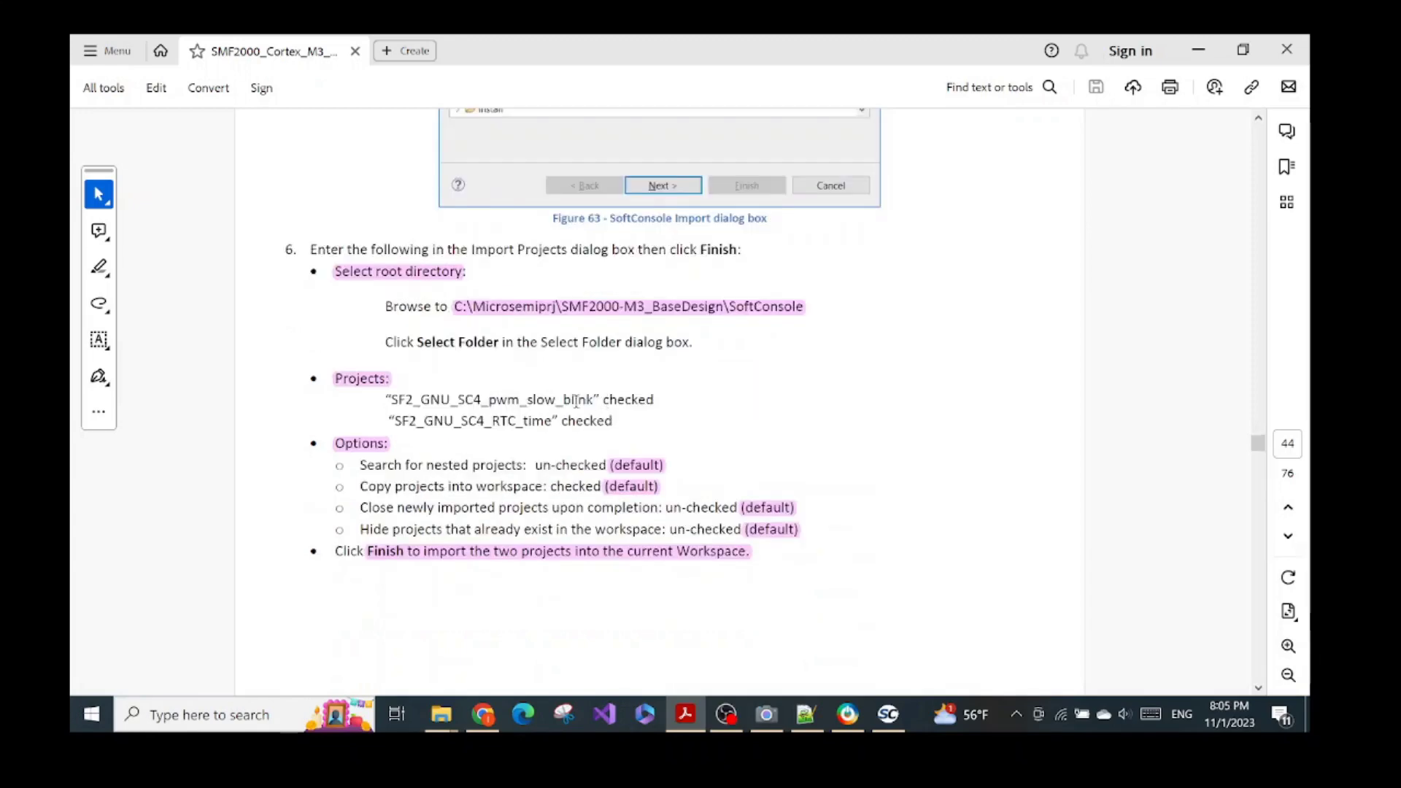
{"action": "left_click_drag", "start_coordinate": [386, 400], "coordinate": [607, 428]}
{"action": "left_click", "coordinate": [661, 384]}
Step: In SoftConsole's import dialog, set the root directory to the SF2_GNU_SC4_pwm_slow_blink folder under Trial1_Cortex_M3\SoftConsole
{"action": "left_click", "coordinate": [888, 714]}
{"action": "left_click", "coordinate": [878, 190]}
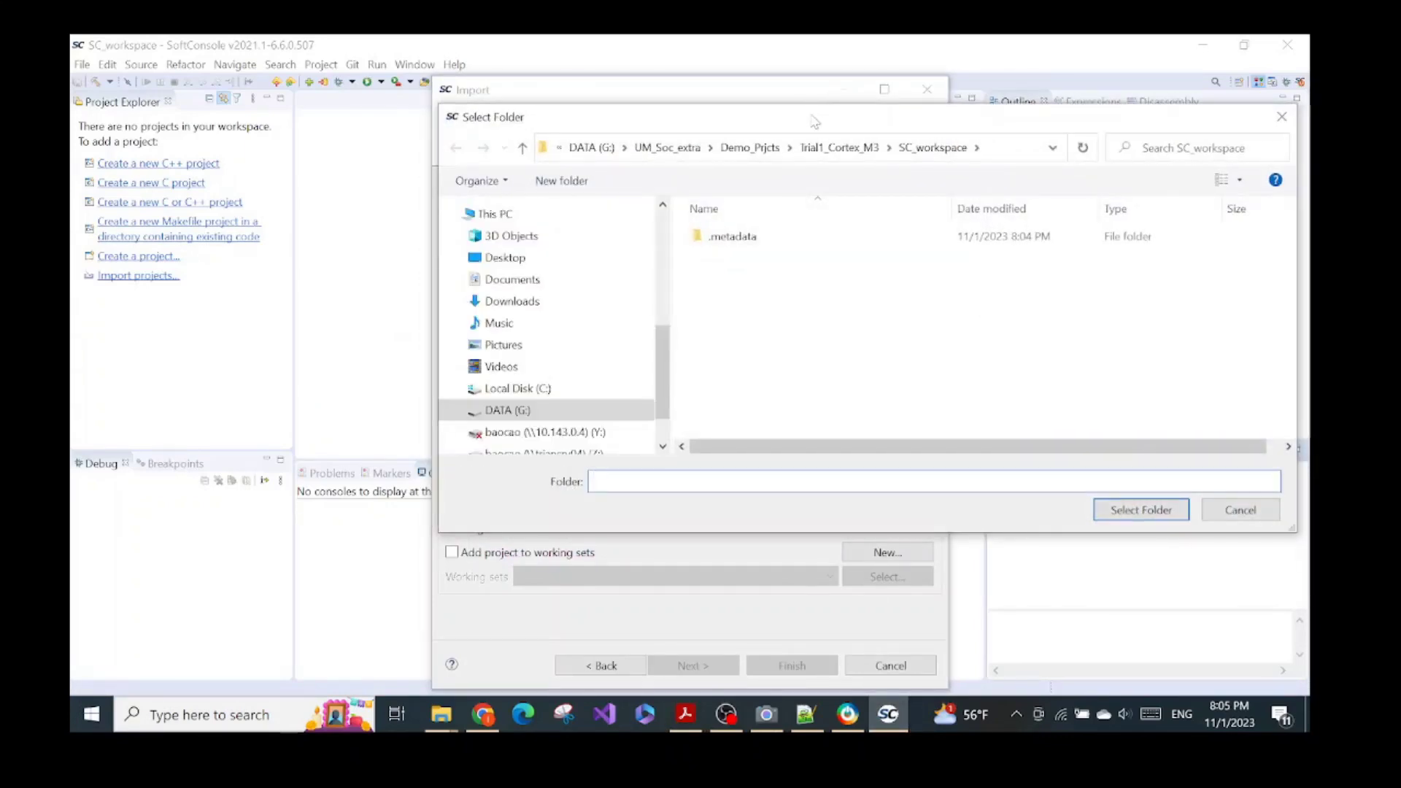
{"action": "left_click_drag", "start_coordinate": [819, 108], "coordinate": [687, 94]}
{"action": "left_click", "coordinate": [759, 134]}
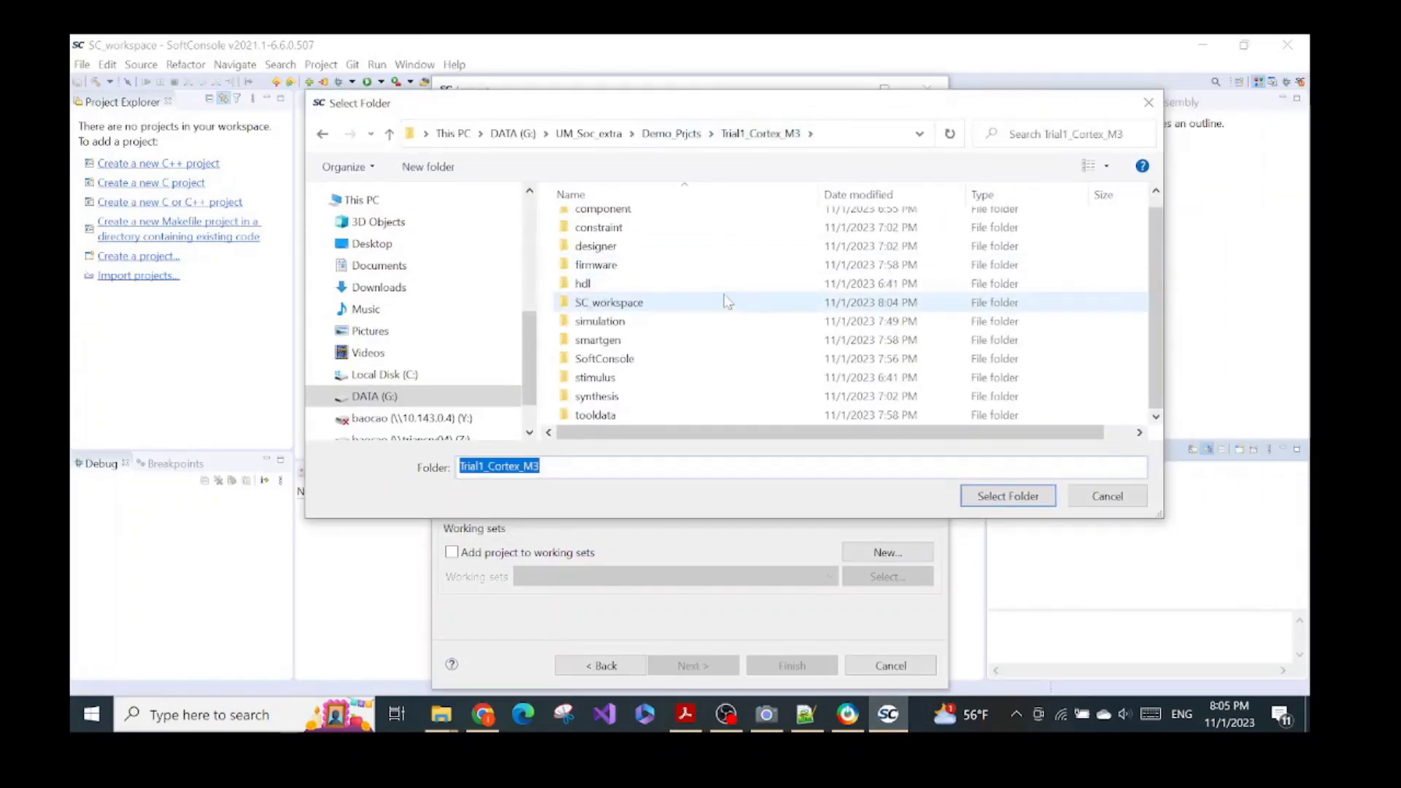
{"action": "scroll", "coordinate": [1058, 336], "scroll_direction": "down", "scroll_amount": 1}
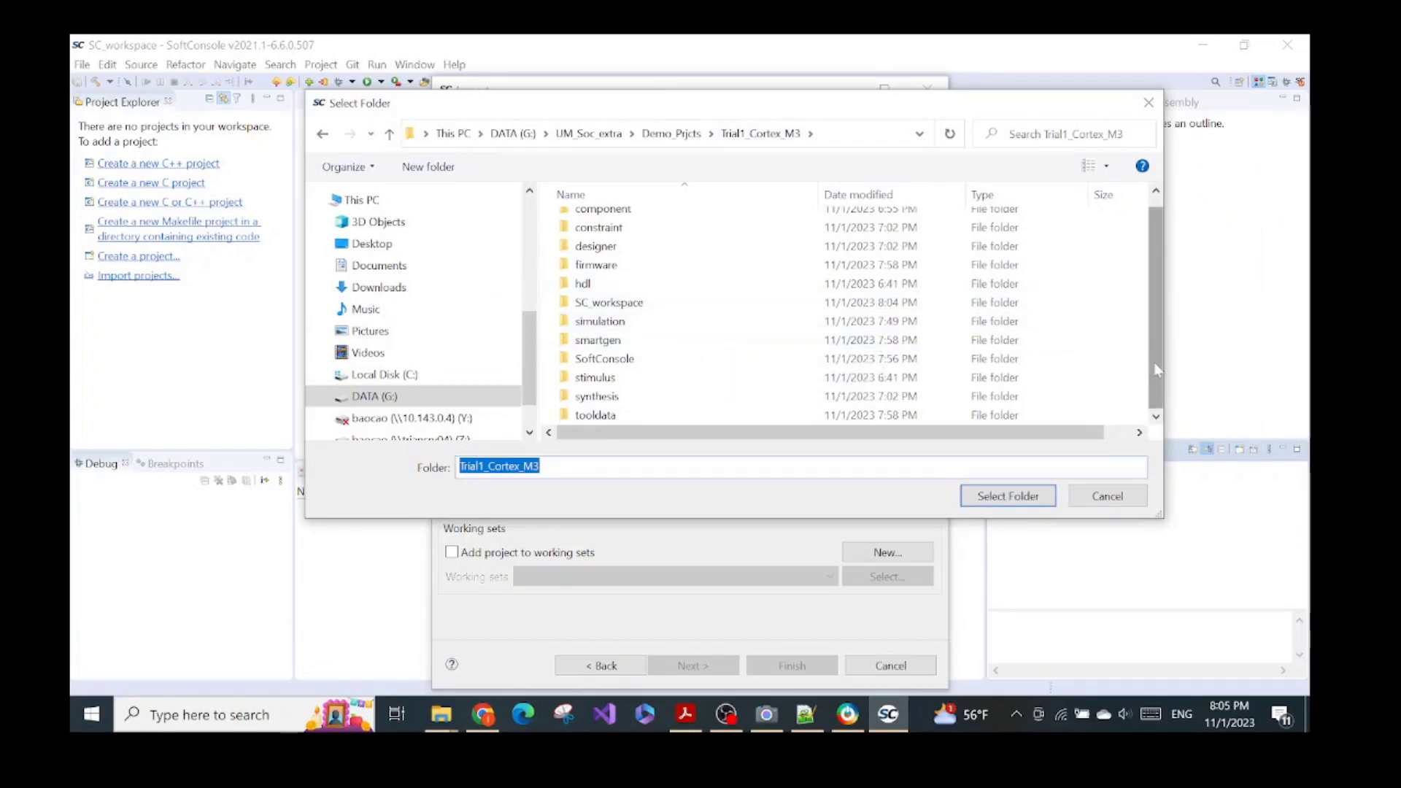
{"action": "left_click_drag", "start_coordinate": [1165, 521], "coordinate": [1190, 609]}
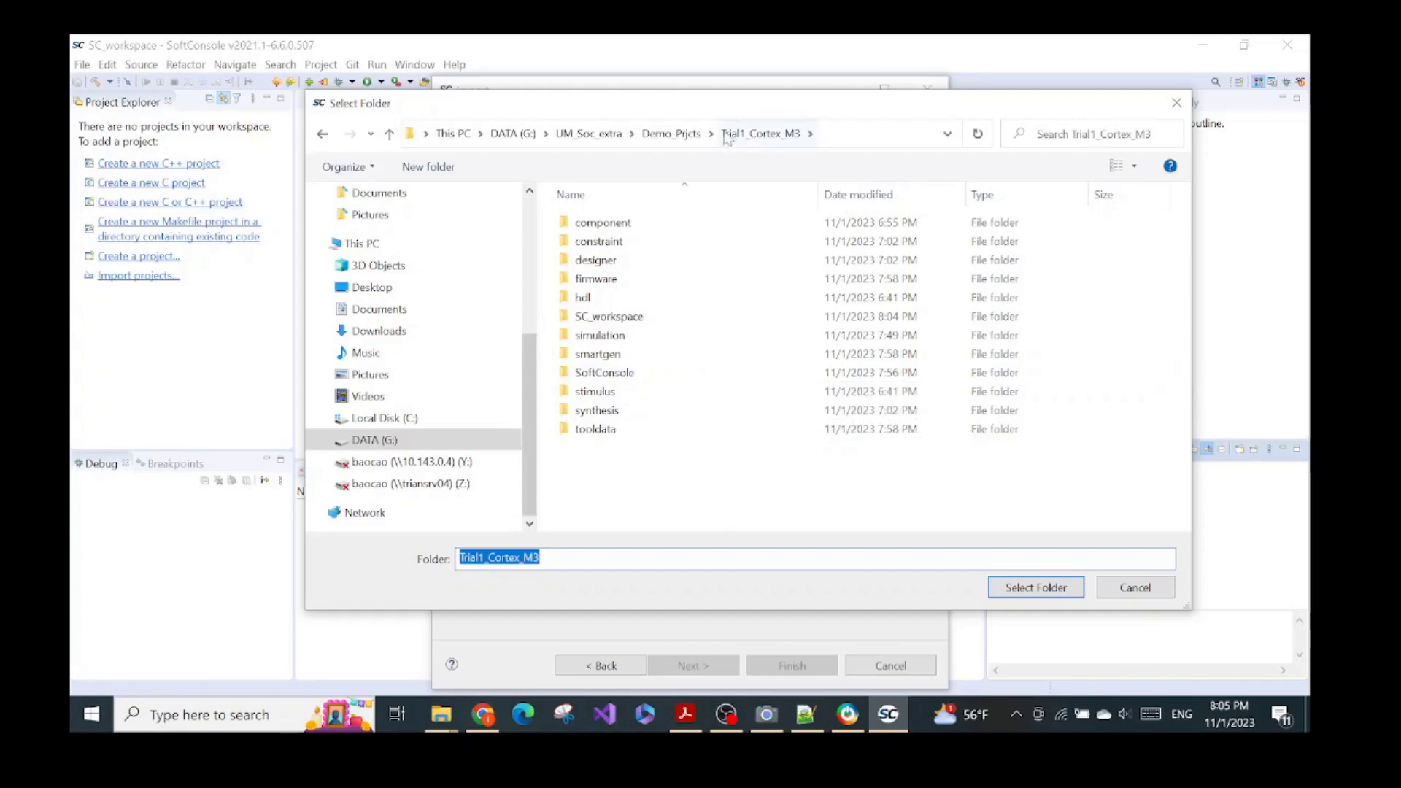
{"action": "double_click", "coordinate": [624, 376]}
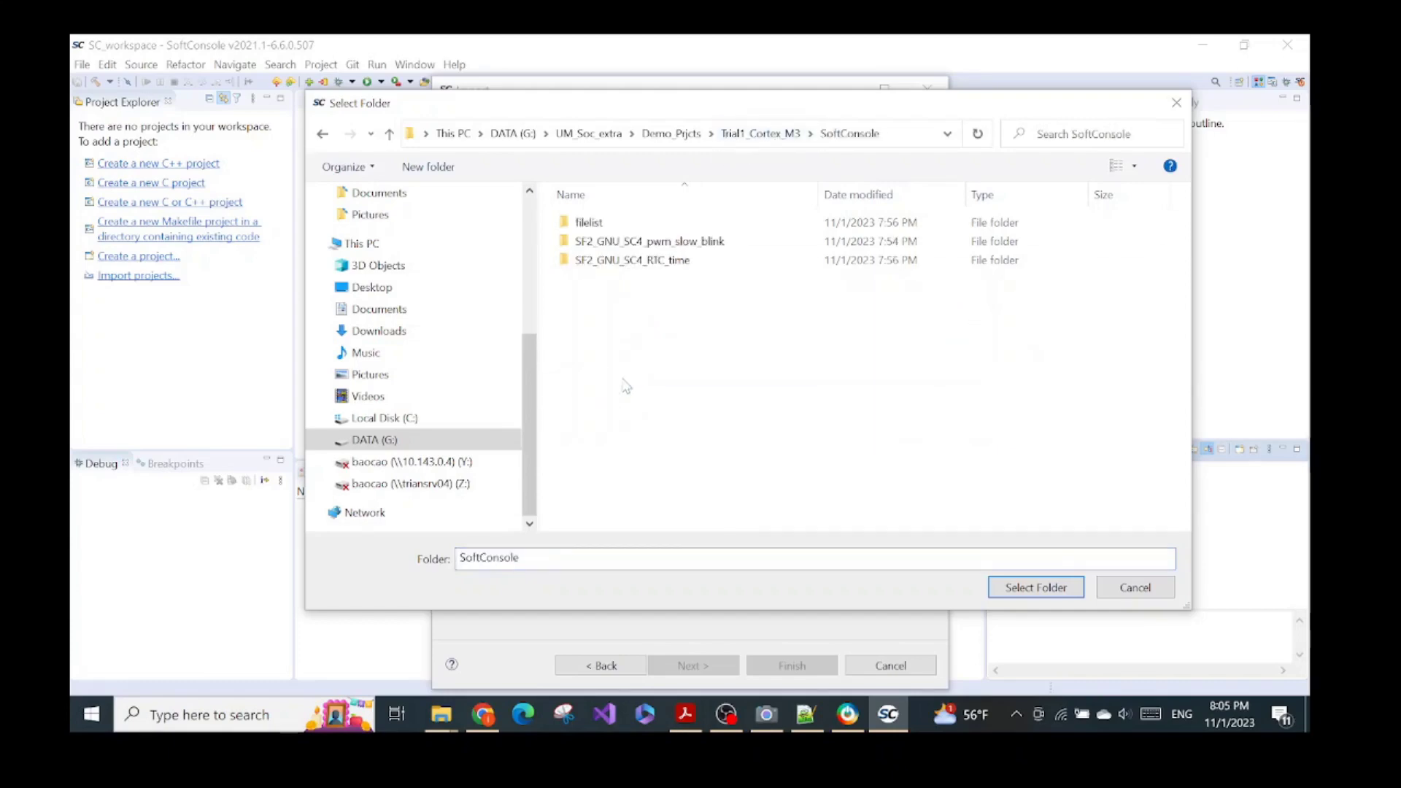
{"action": "left_click", "coordinate": [681, 243]}
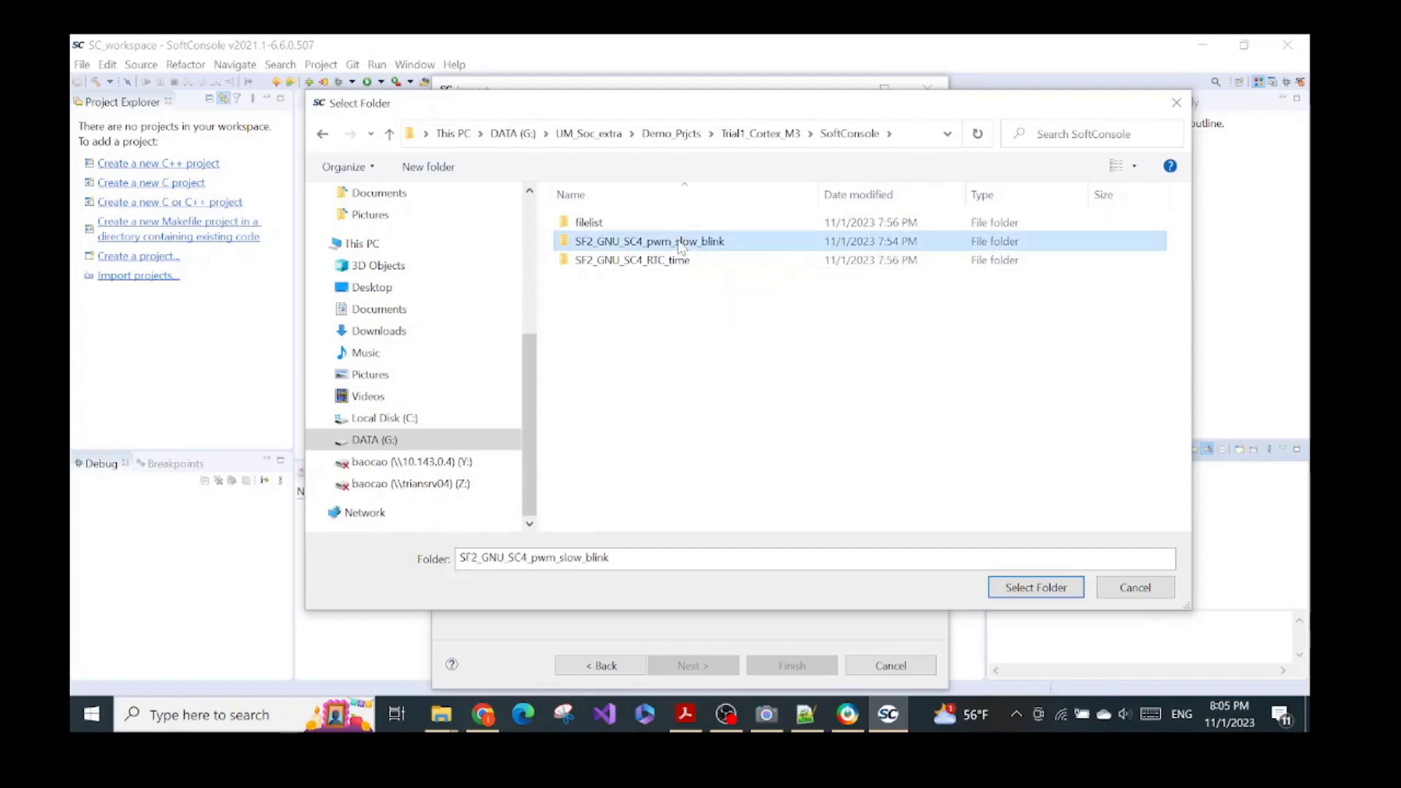
{"action": "left_click", "coordinate": [685, 714]}
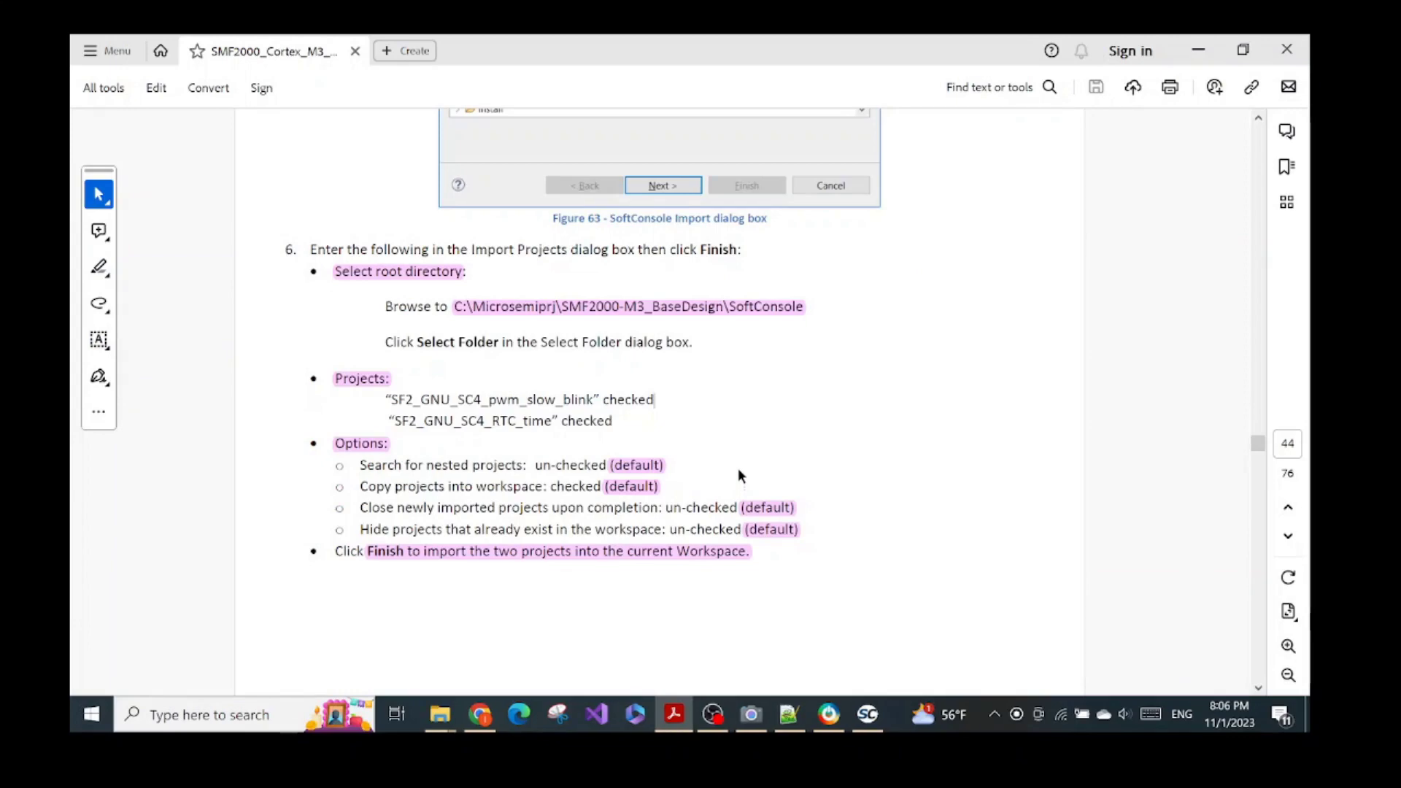
{"action": "scroll", "coordinate": [725, 463], "scroll_direction": "down", "scroll_amount": 1}
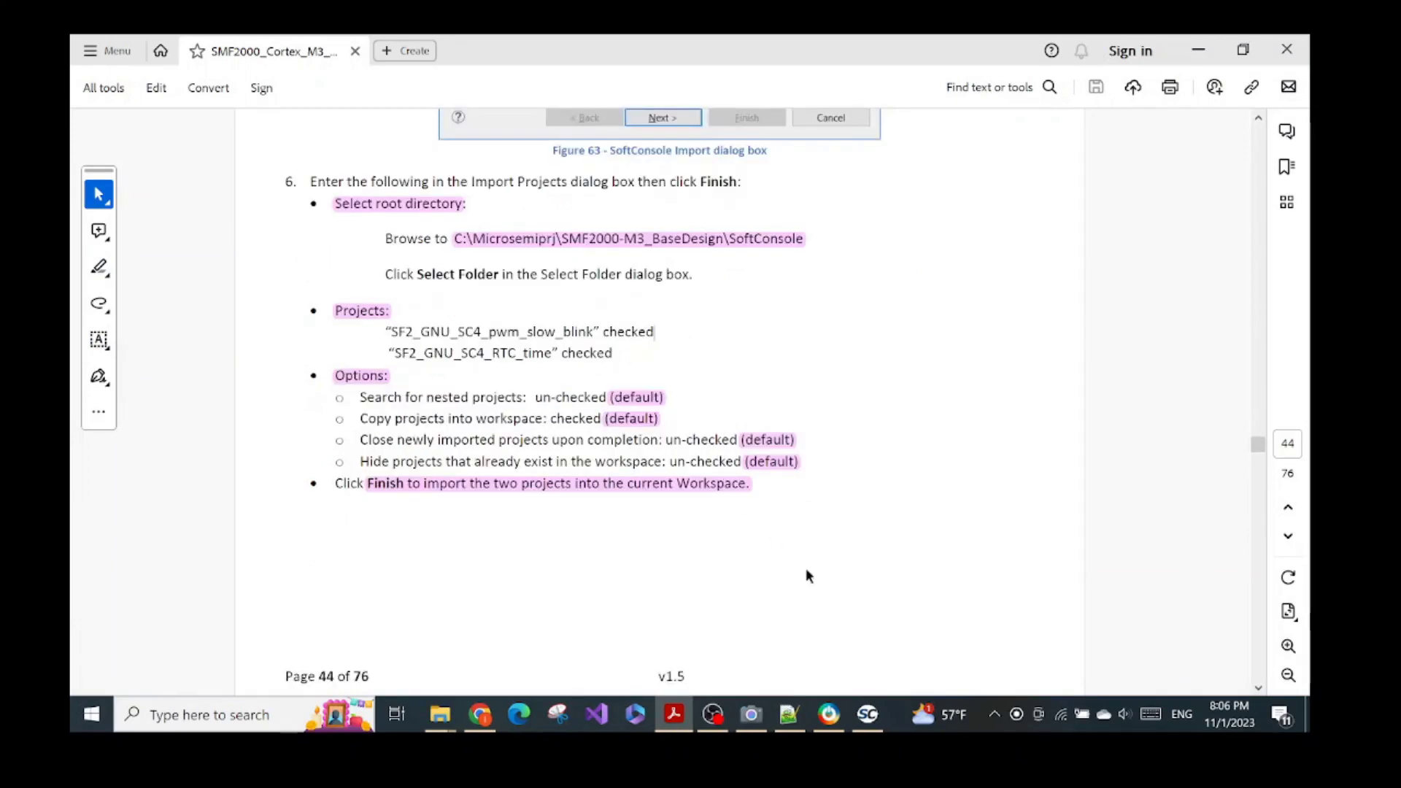
{"action": "left_click", "coordinate": [867, 715]}
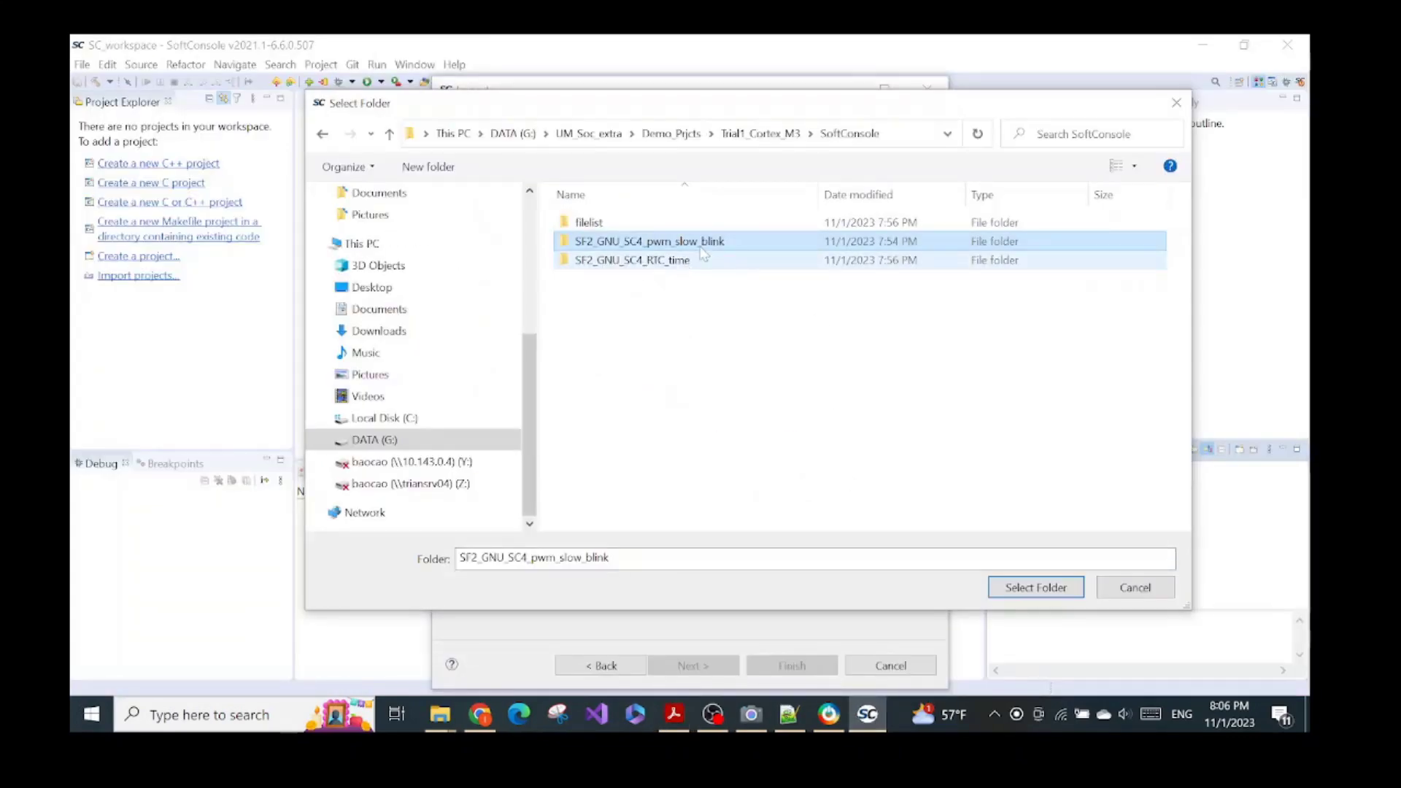
{"action": "left_click", "coordinate": [1004, 594]}
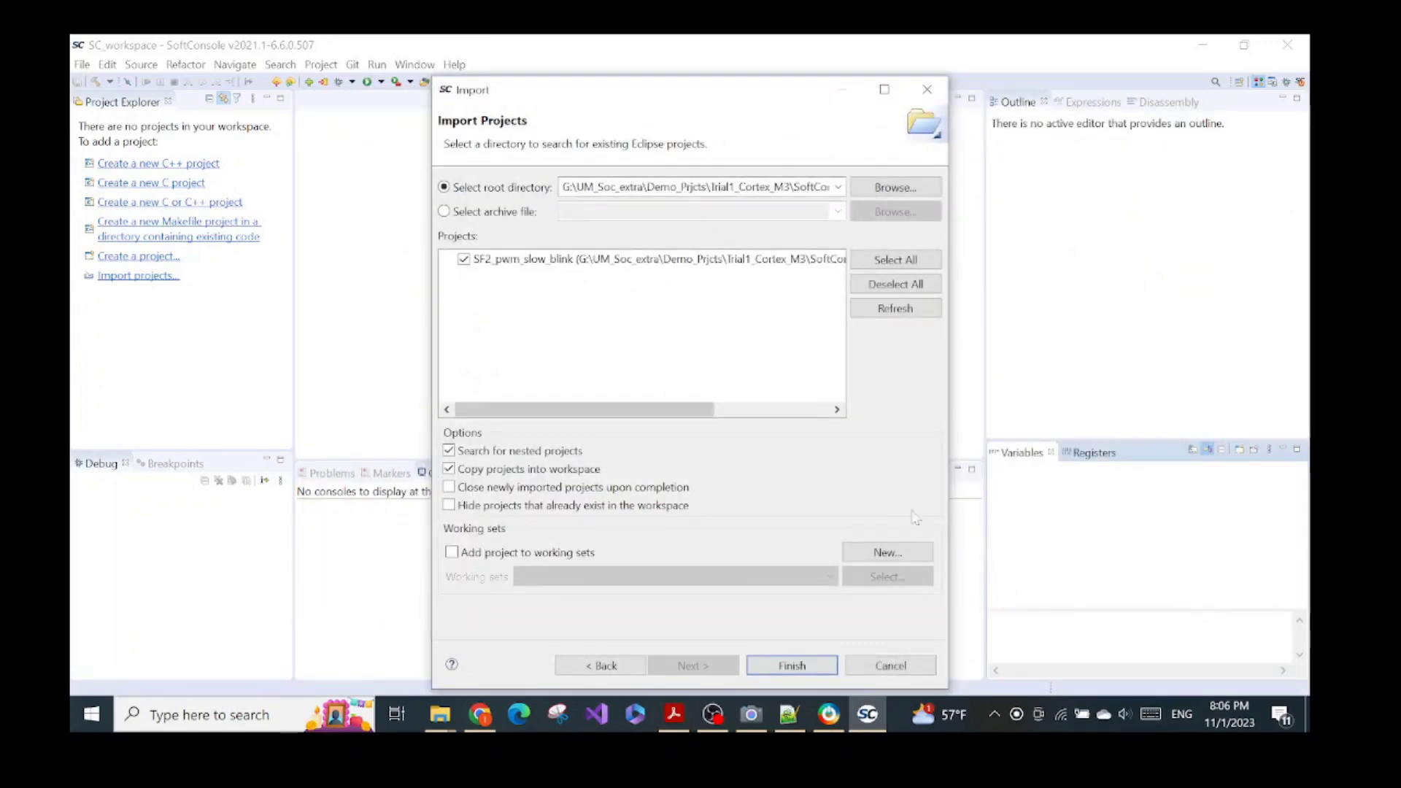
Step: Change the import's root directory to the SF2_GNU_SC4_RTC_time folder
{"action": "left_click", "coordinate": [866, 187]}
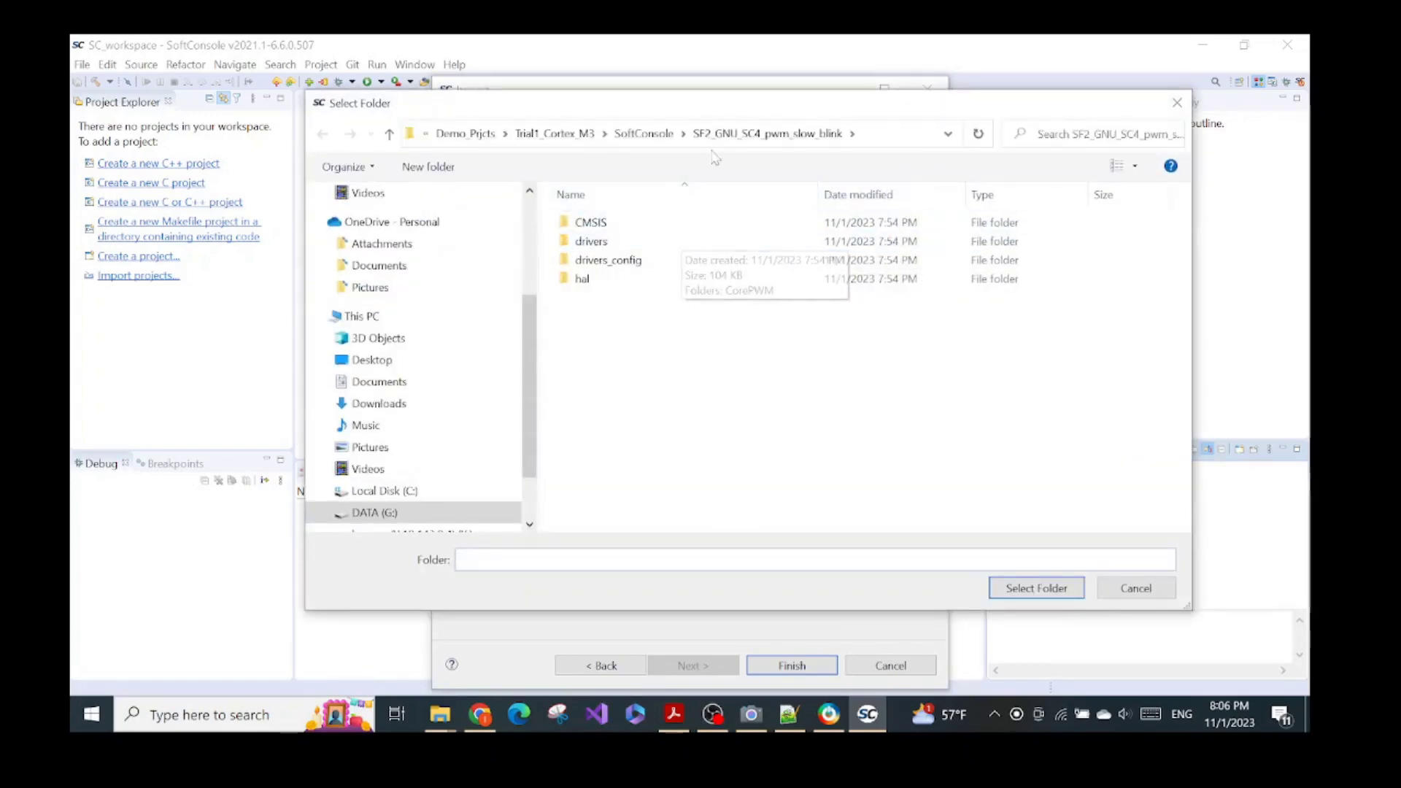
{"action": "left_click", "coordinate": [643, 133]}
{"action": "left_click", "coordinate": [657, 260]}
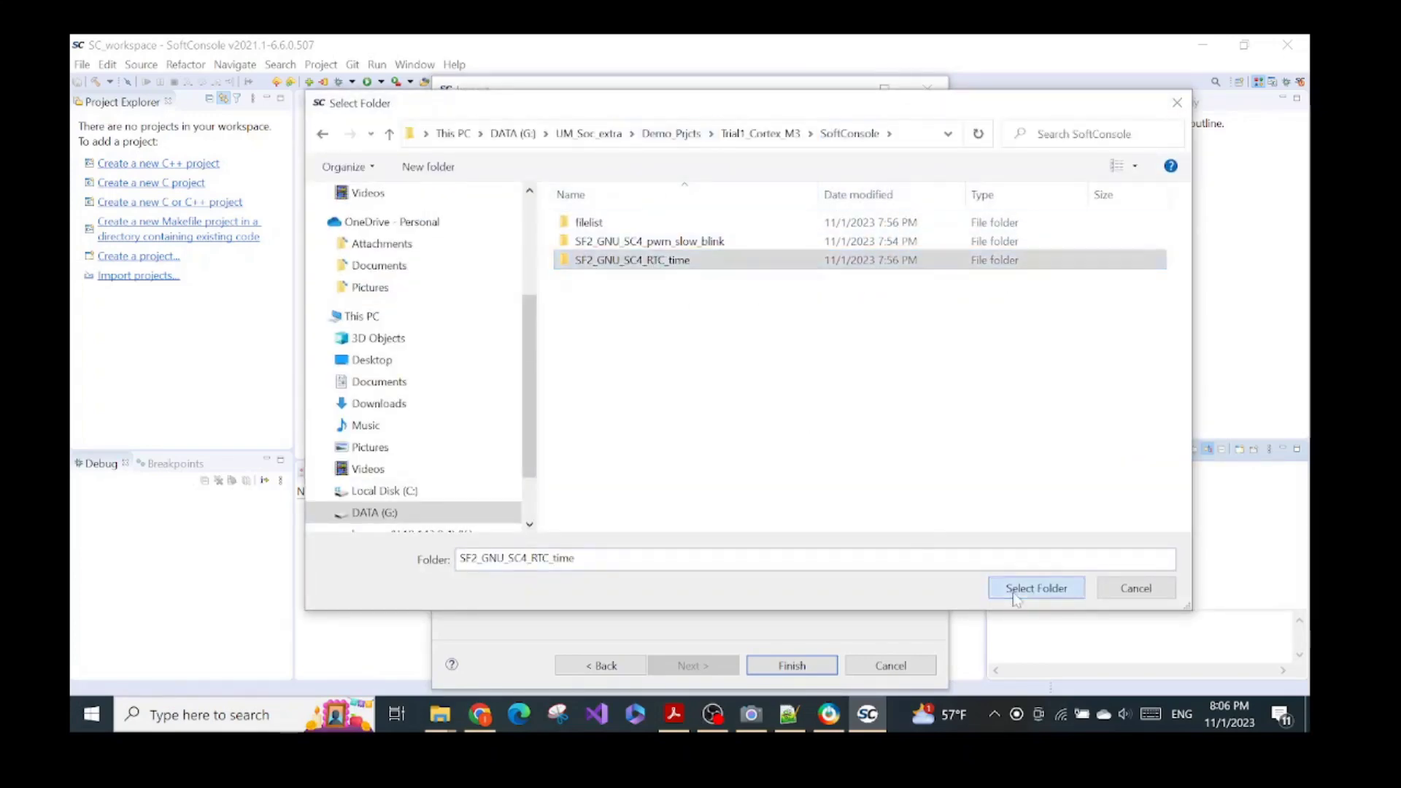
{"action": "left_click", "coordinate": [1014, 588]}
Step: Check the lab guide's import instructions and Figure 64, and set the import's root directory to the Trial1_Cortex_M3\SoftConsole folder
{"action": "left_click", "coordinate": [893, 187]}
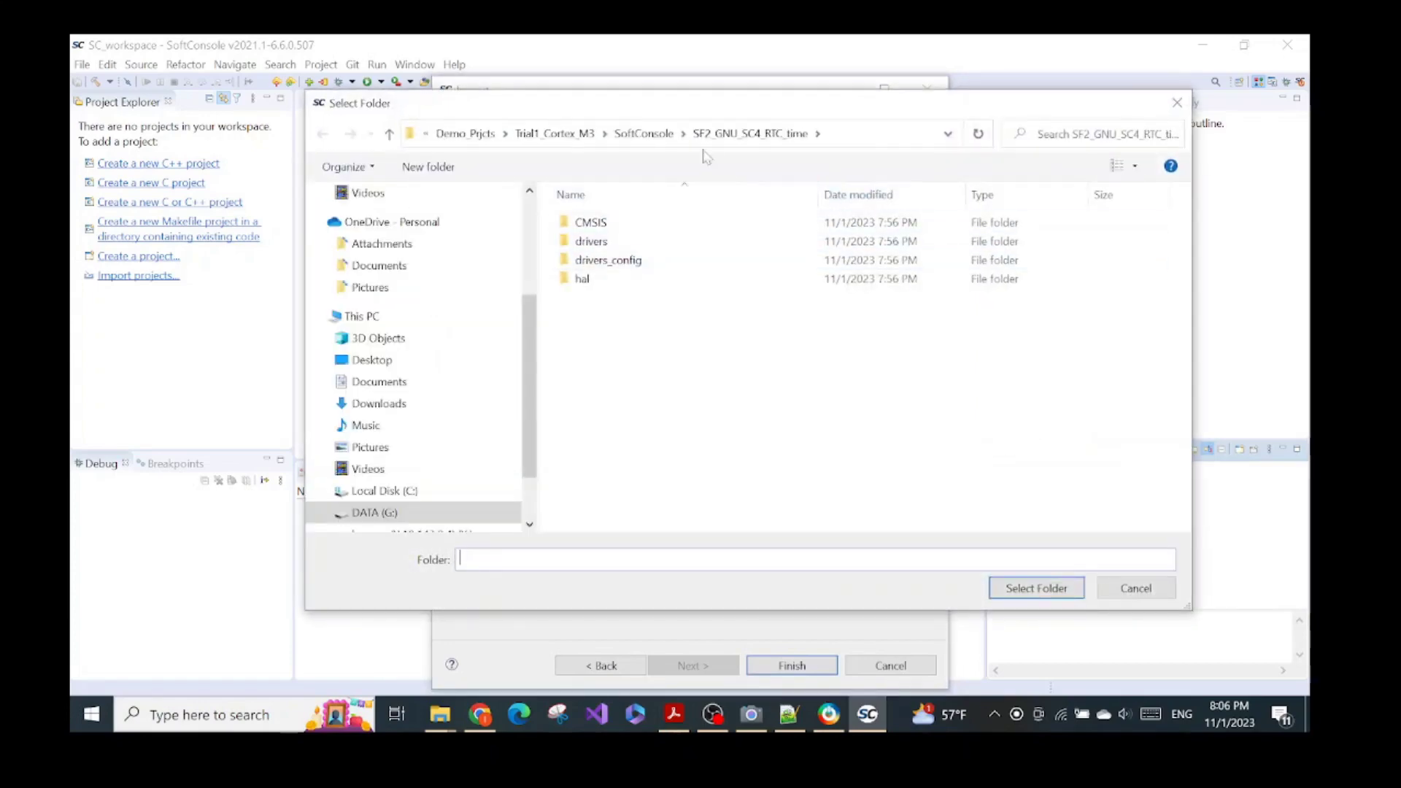
{"action": "left_click", "coordinate": [644, 134]}
{"action": "left_click", "coordinate": [649, 240]}
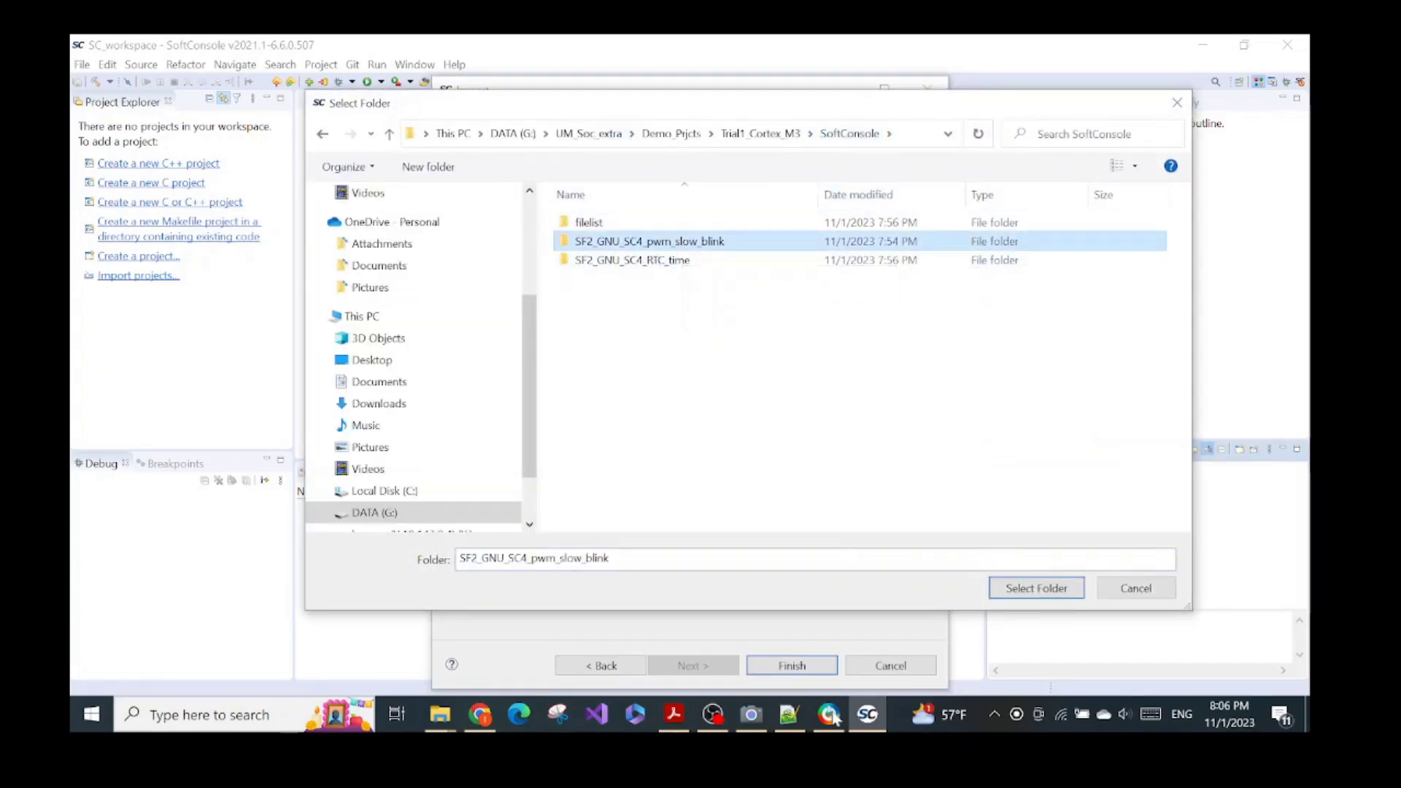
{"action": "left_click", "coordinate": [674, 714]}
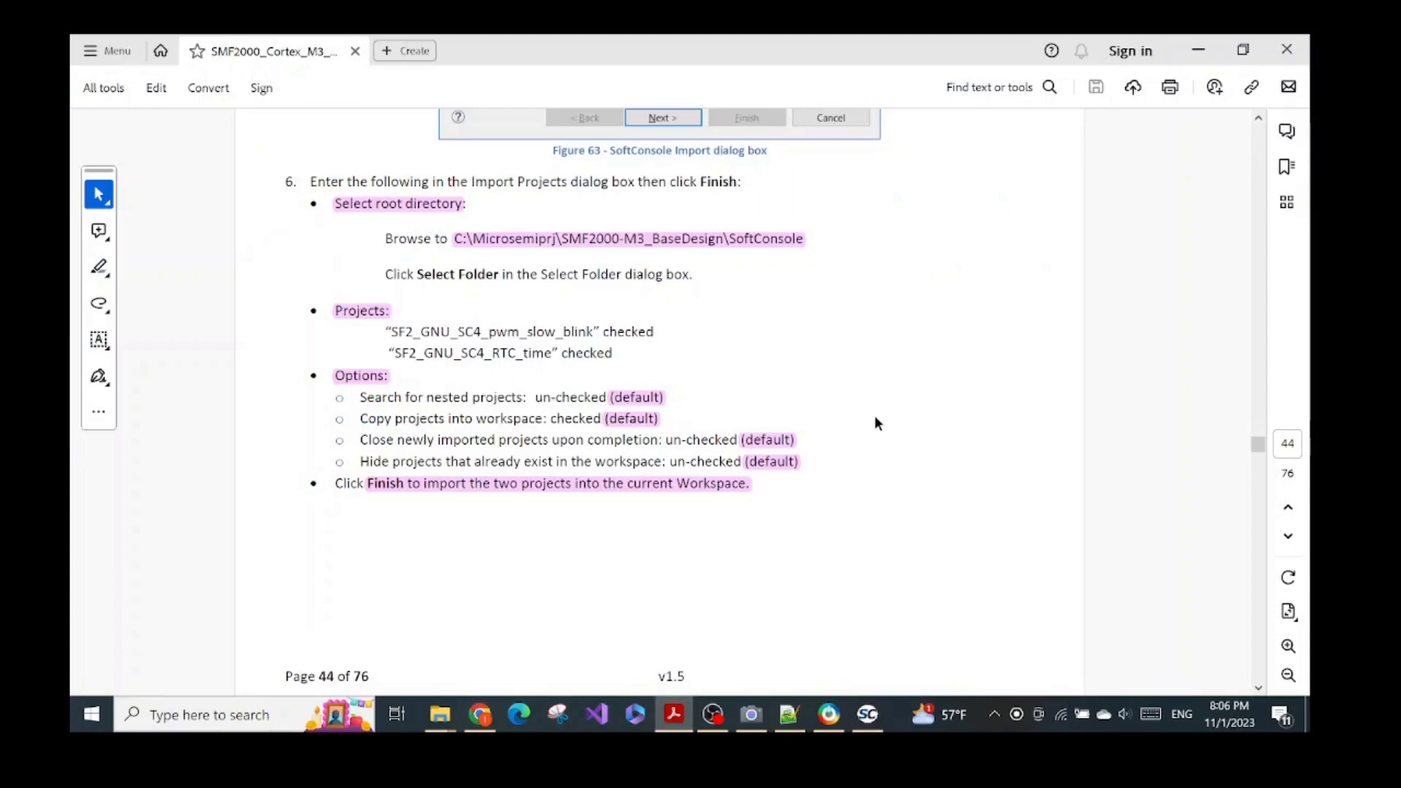
{"action": "scroll", "coordinate": [877, 415], "scroll_direction": "up", "scroll_amount": 3}
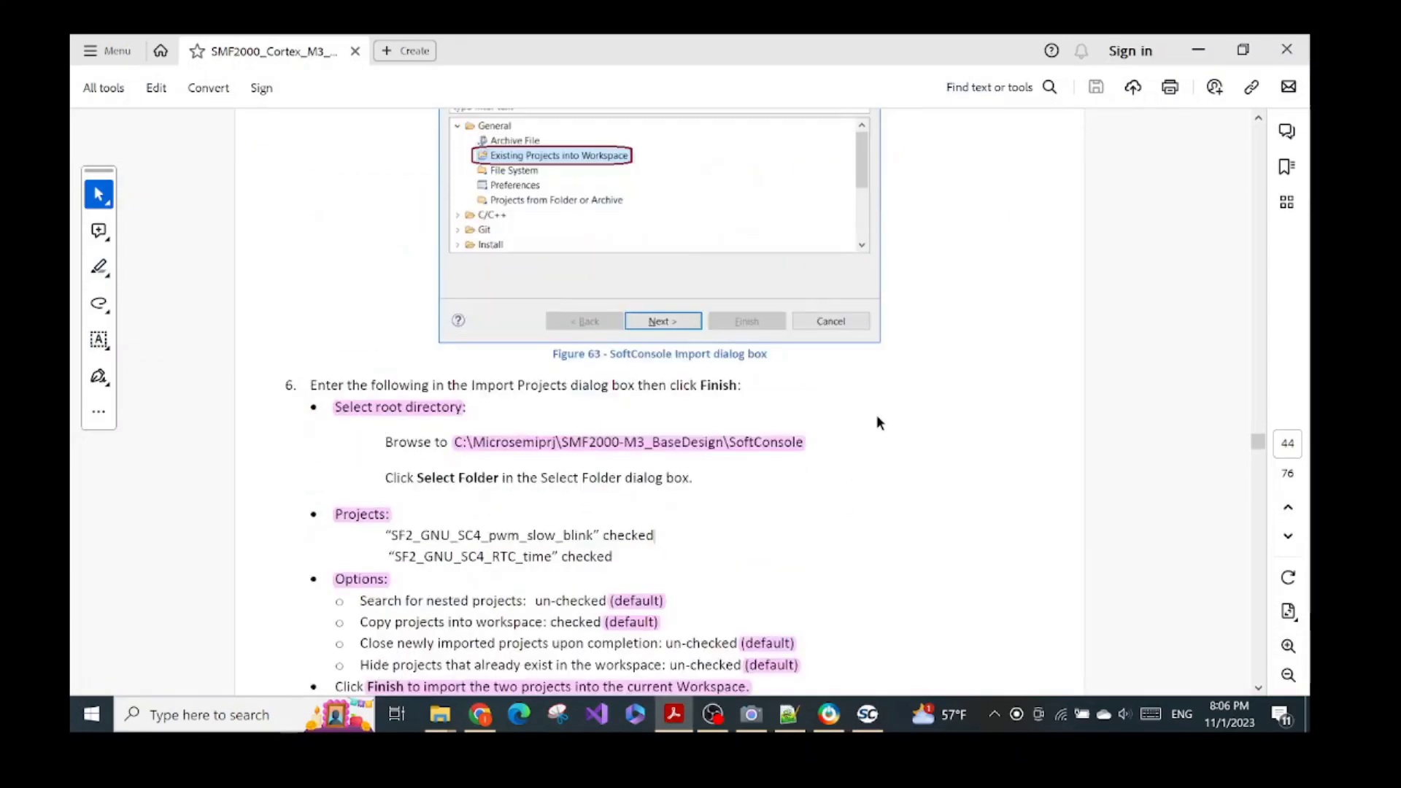
{"action": "scroll", "coordinate": [877, 415], "scroll_direction": "down", "scroll_amount": 10}
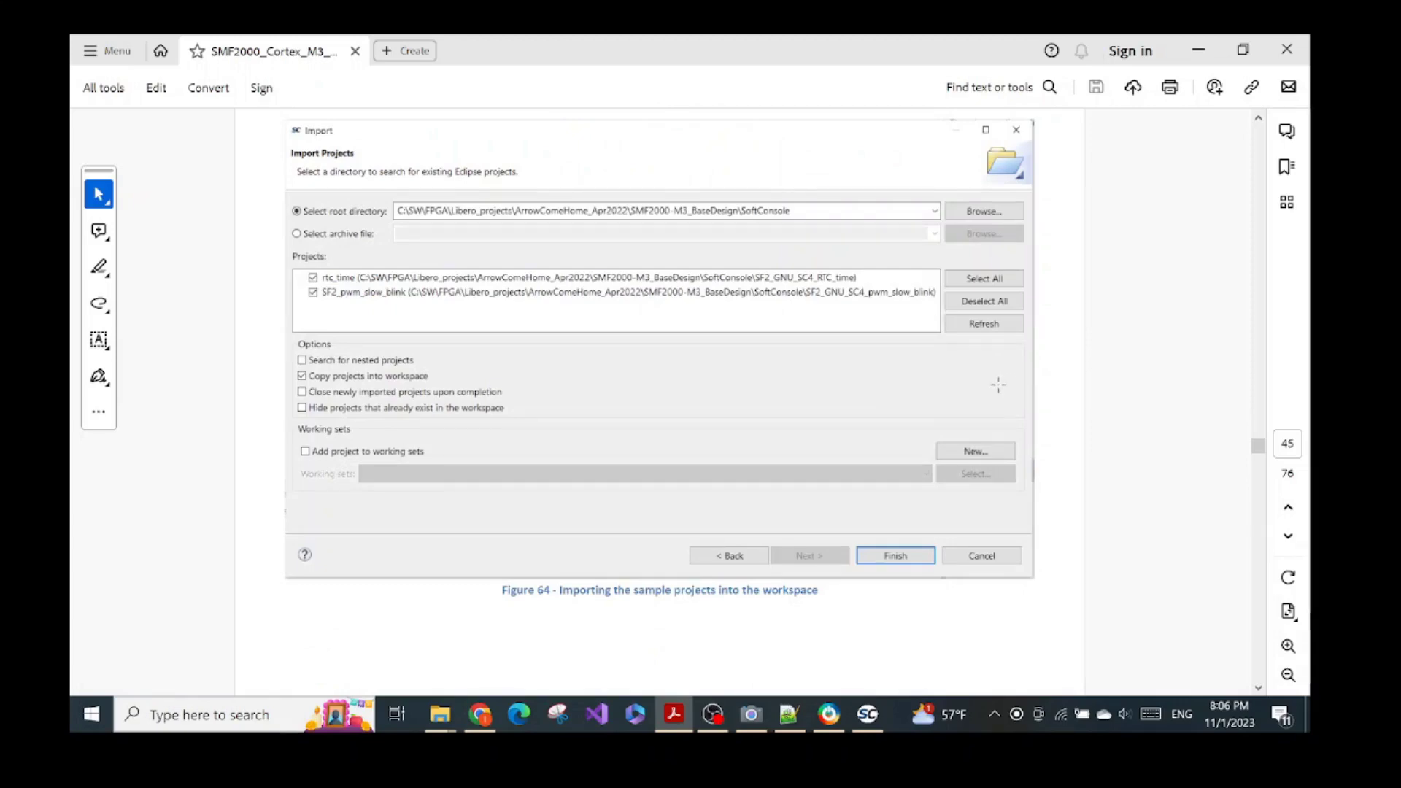
{"action": "scroll", "coordinate": [981, 382], "scroll_direction": "up", "scroll_amount": 8}
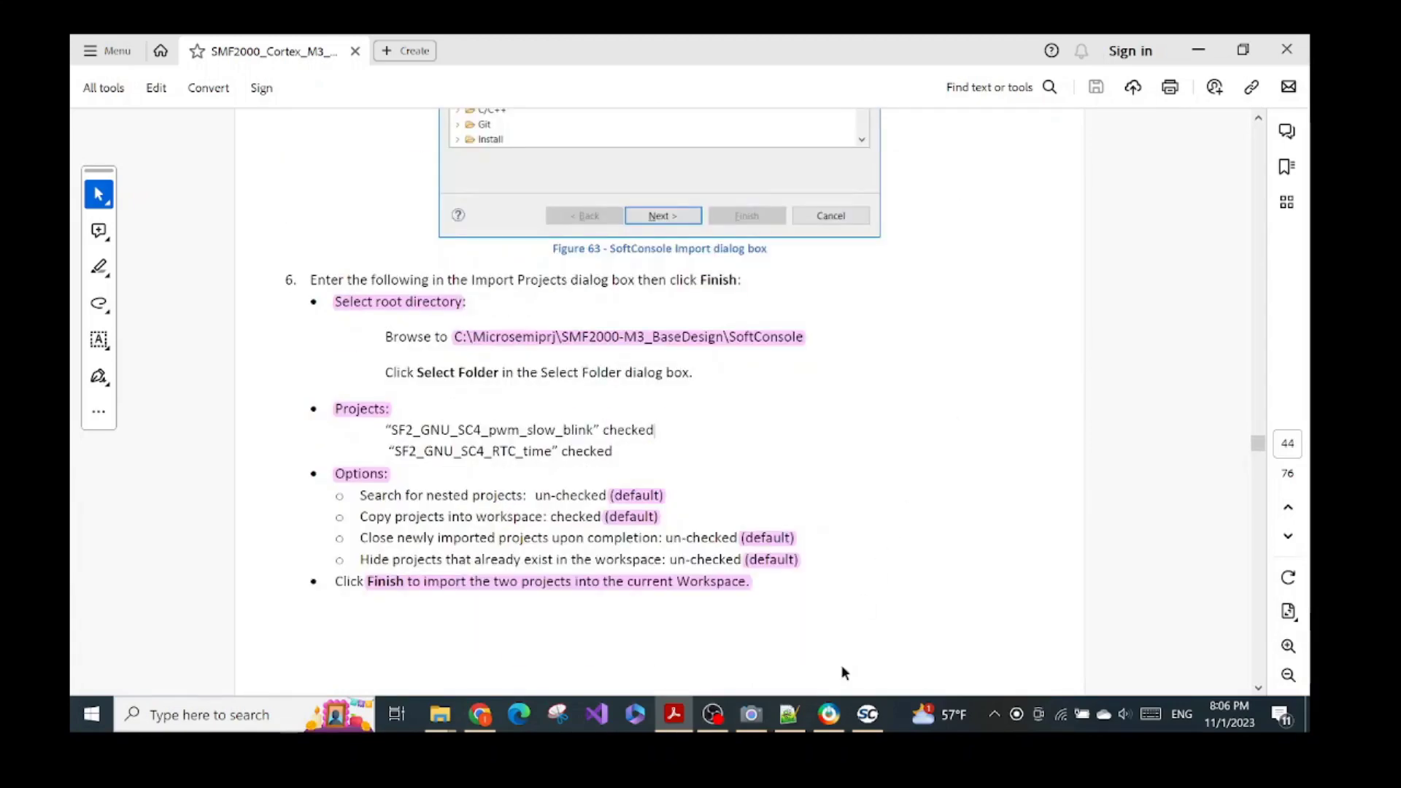
{"action": "left_click", "coordinate": [867, 714]}
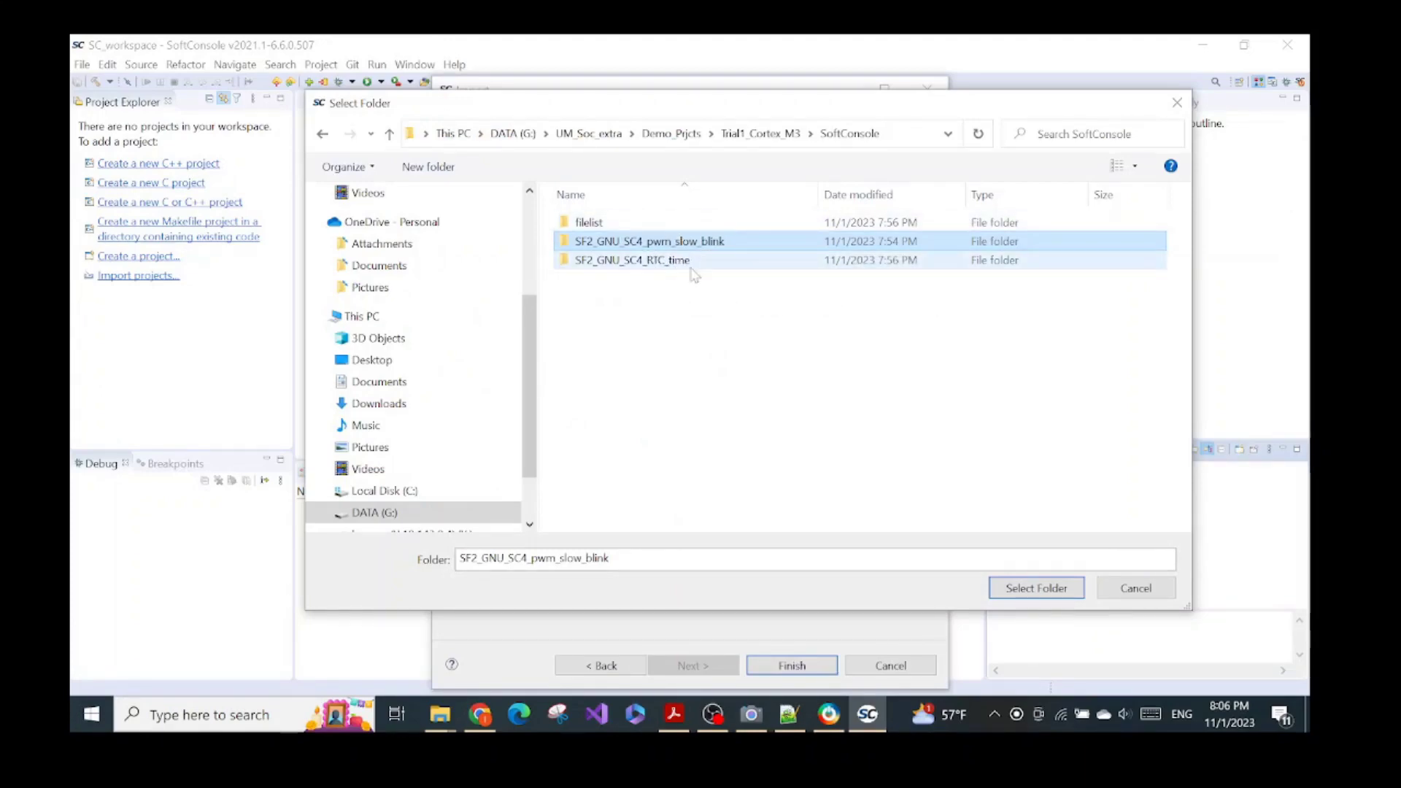
{"action": "left_click", "coordinate": [763, 135]}
{"action": "left_click", "coordinate": [660, 321]}
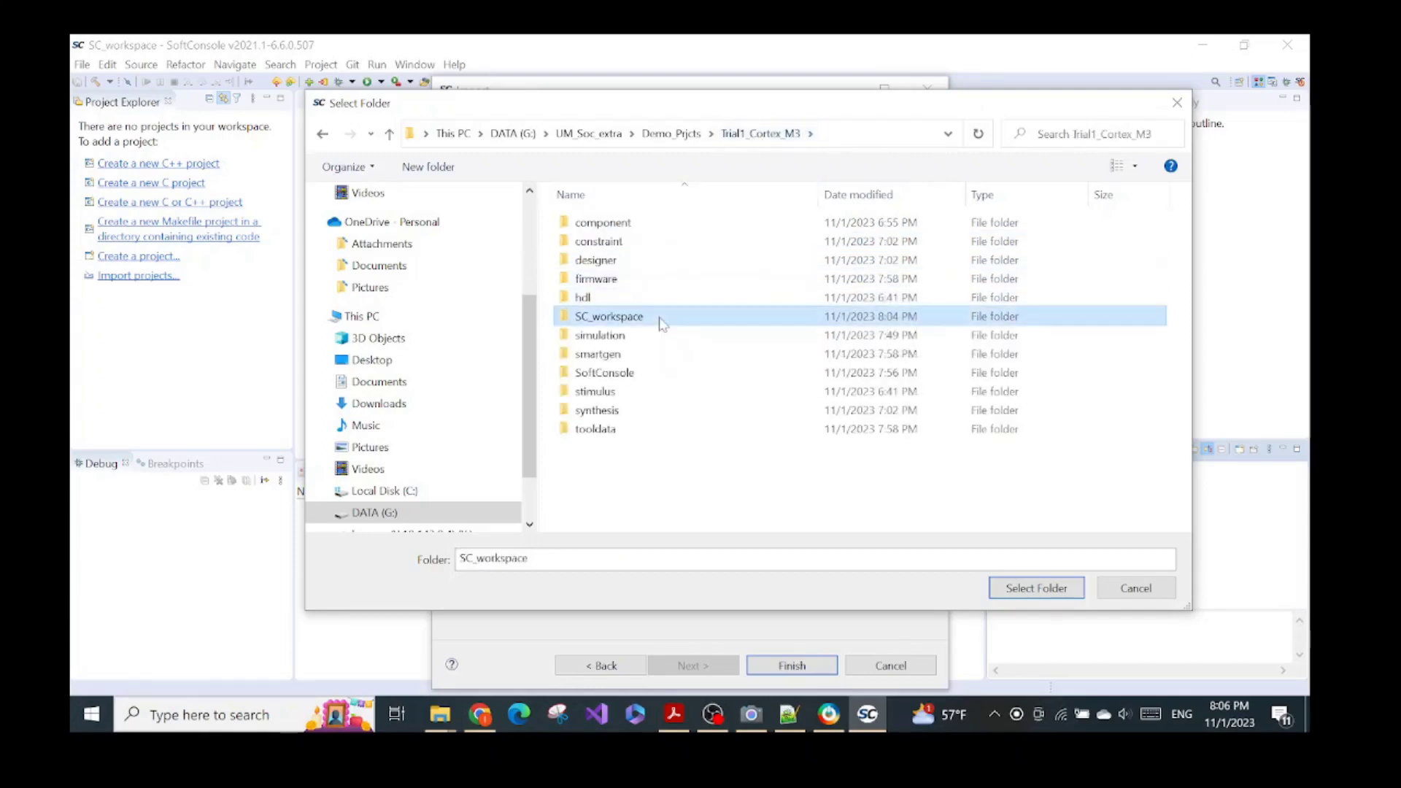
{"action": "left_click", "coordinate": [666, 372]}
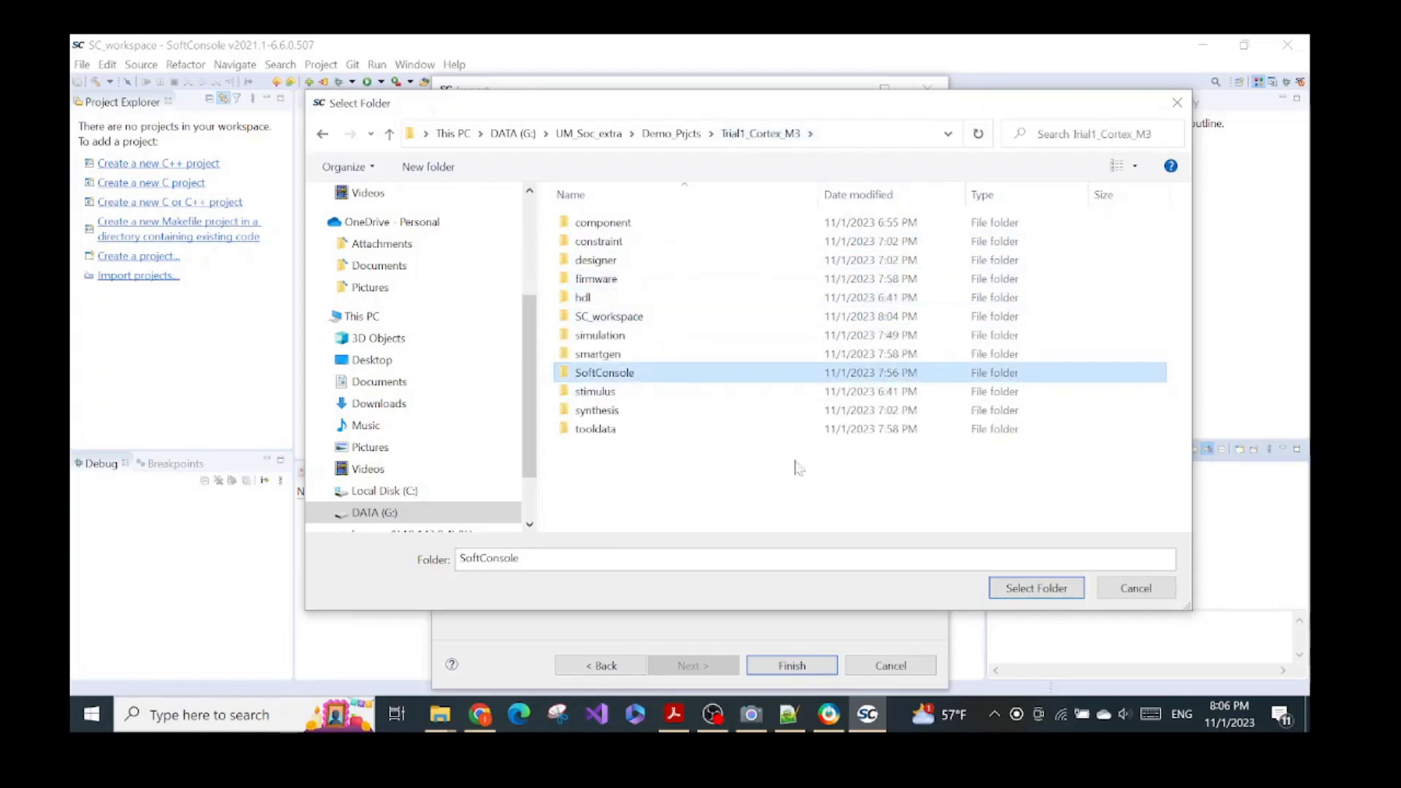
{"action": "left_click", "coordinate": [1019, 595]}
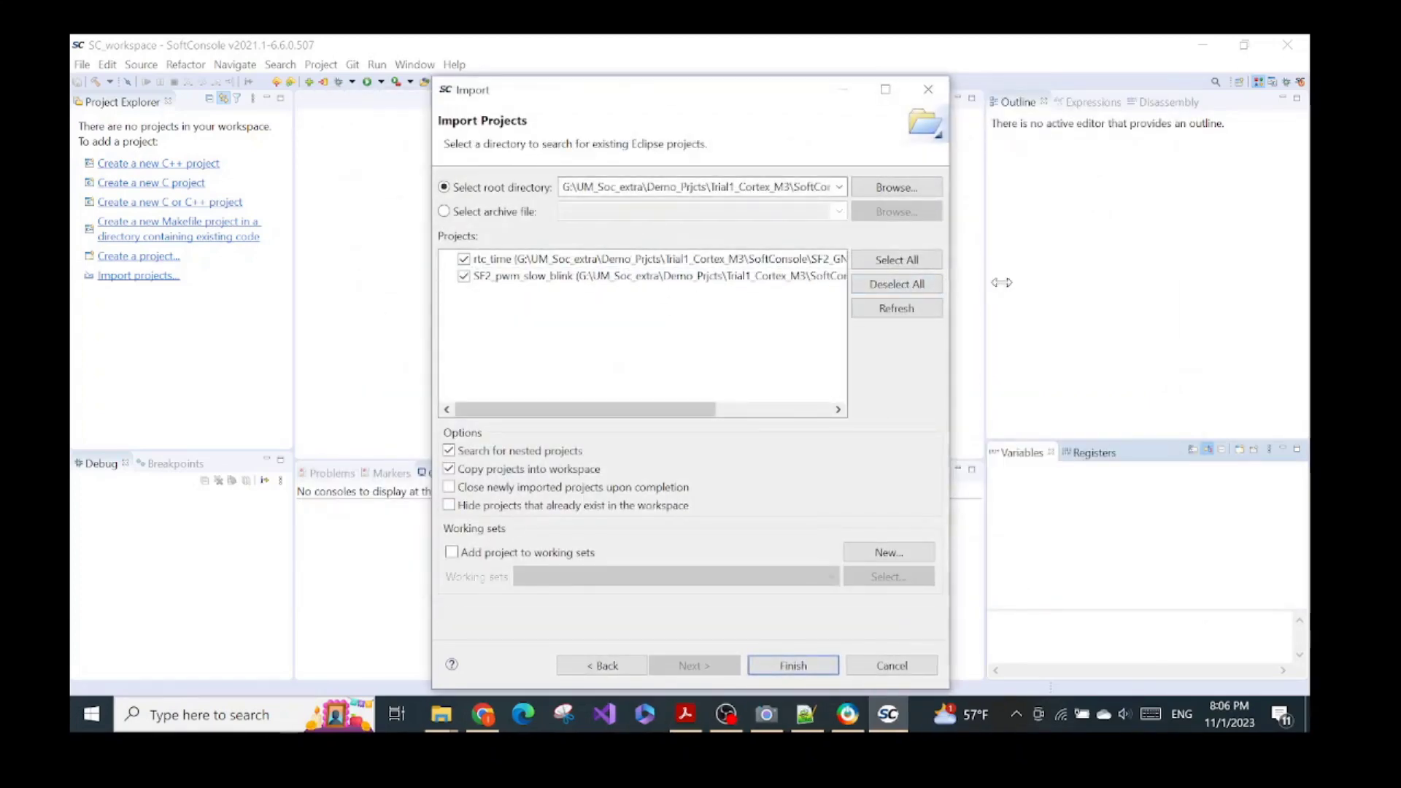
Step: Compare the import options with lab guide item 6, and import rtc_time and SF2_pwm_slow_blink as copies into the workspace
{"action": "left_click_drag", "start_coordinate": [948, 292], "coordinate": [1097, 292]}
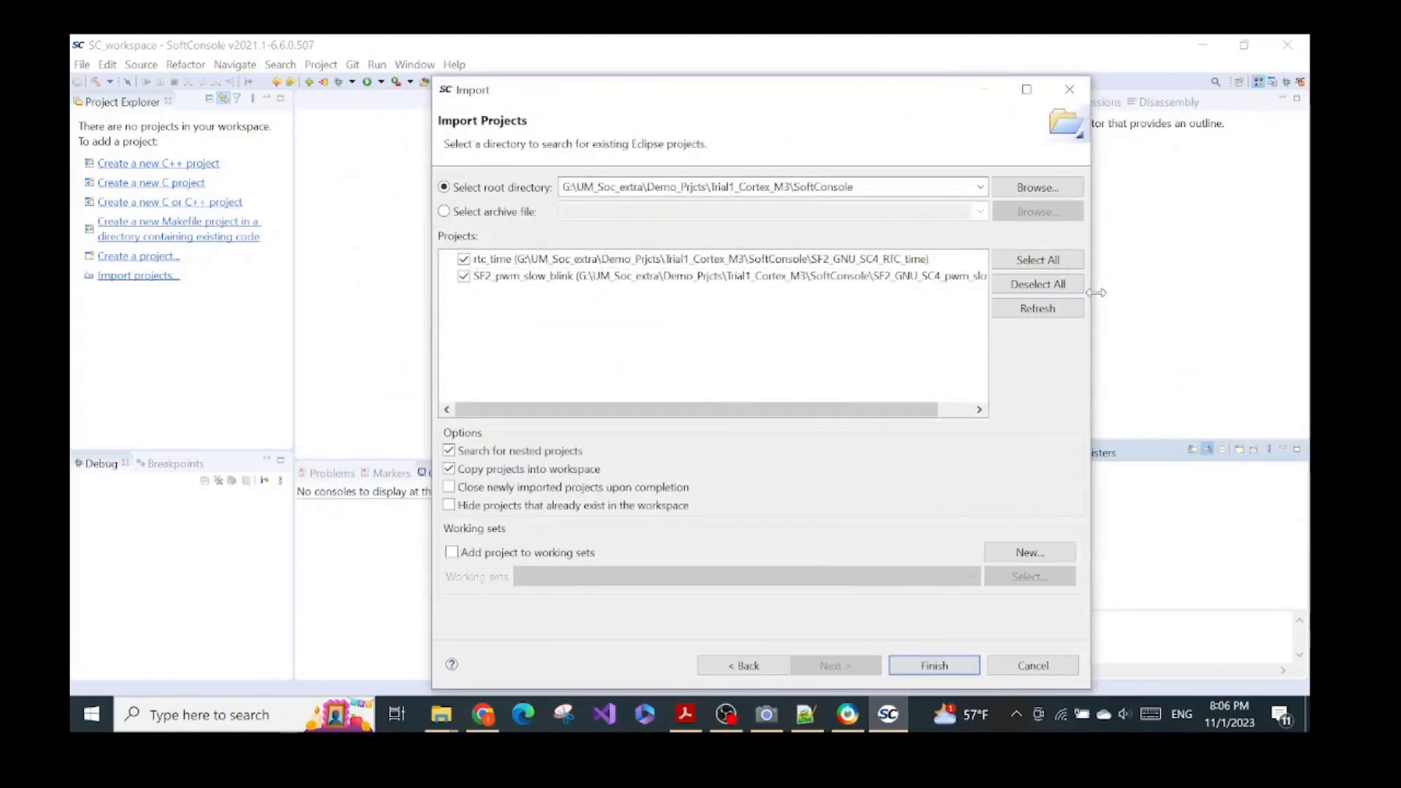
{"action": "left_click", "coordinate": [464, 277]}
{"action": "left_click", "coordinate": [464, 277]}
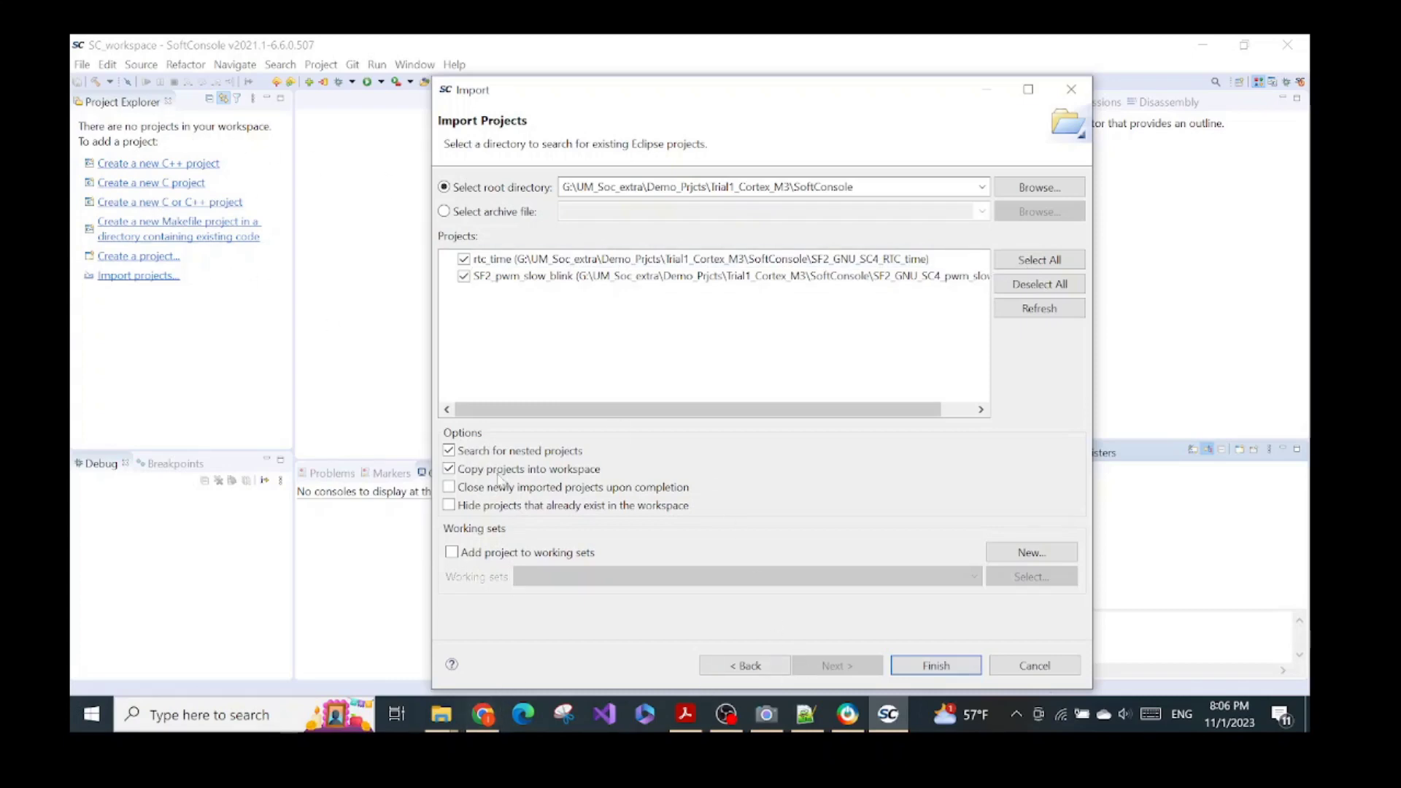
{"action": "left_click", "coordinate": [685, 713]}
{"action": "scroll", "coordinate": [568, 417], "scroll_direction": "down", "scroll_amount": 1}
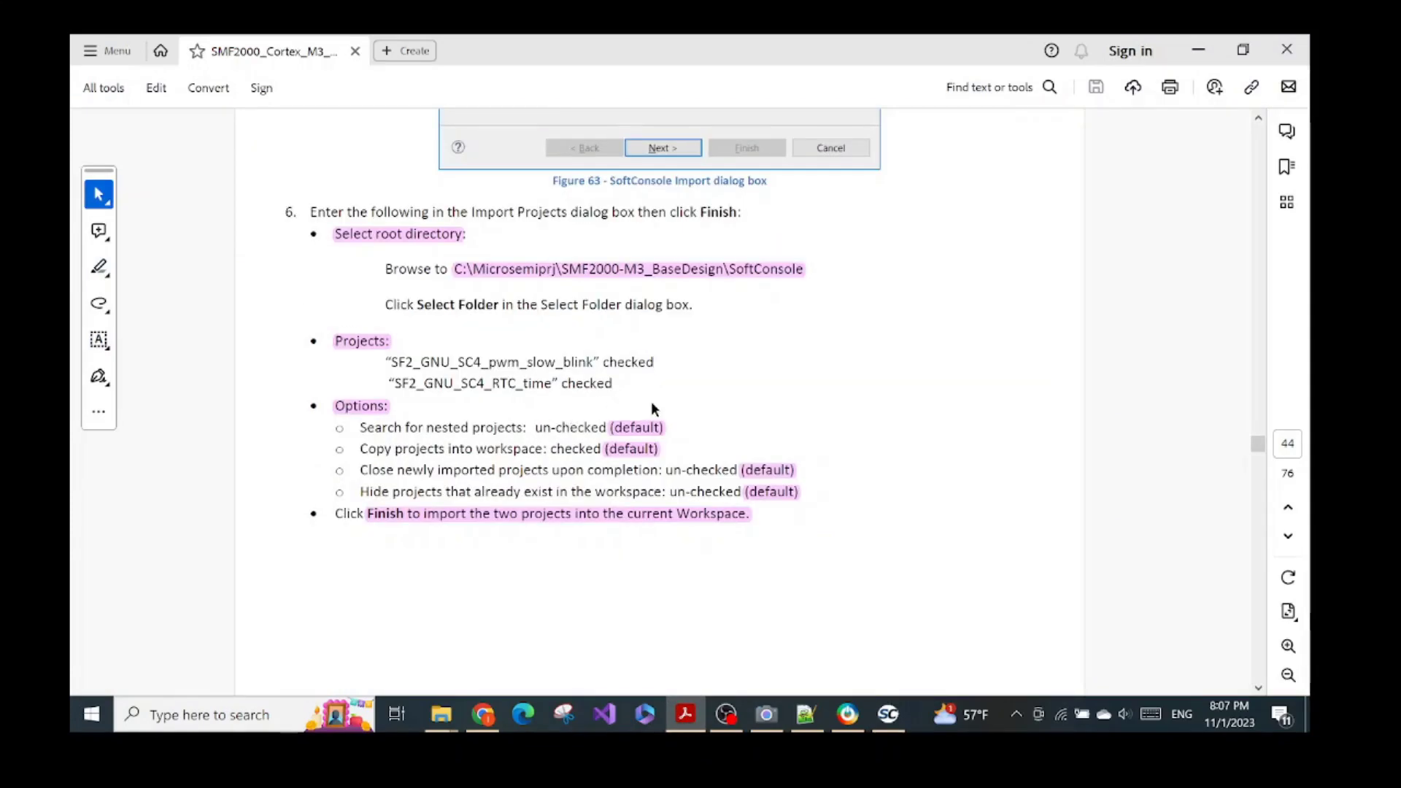
{"action": "scroll", "coordinate": [653, 406], "scroll_direction": "down", "scroll_amount": 1}
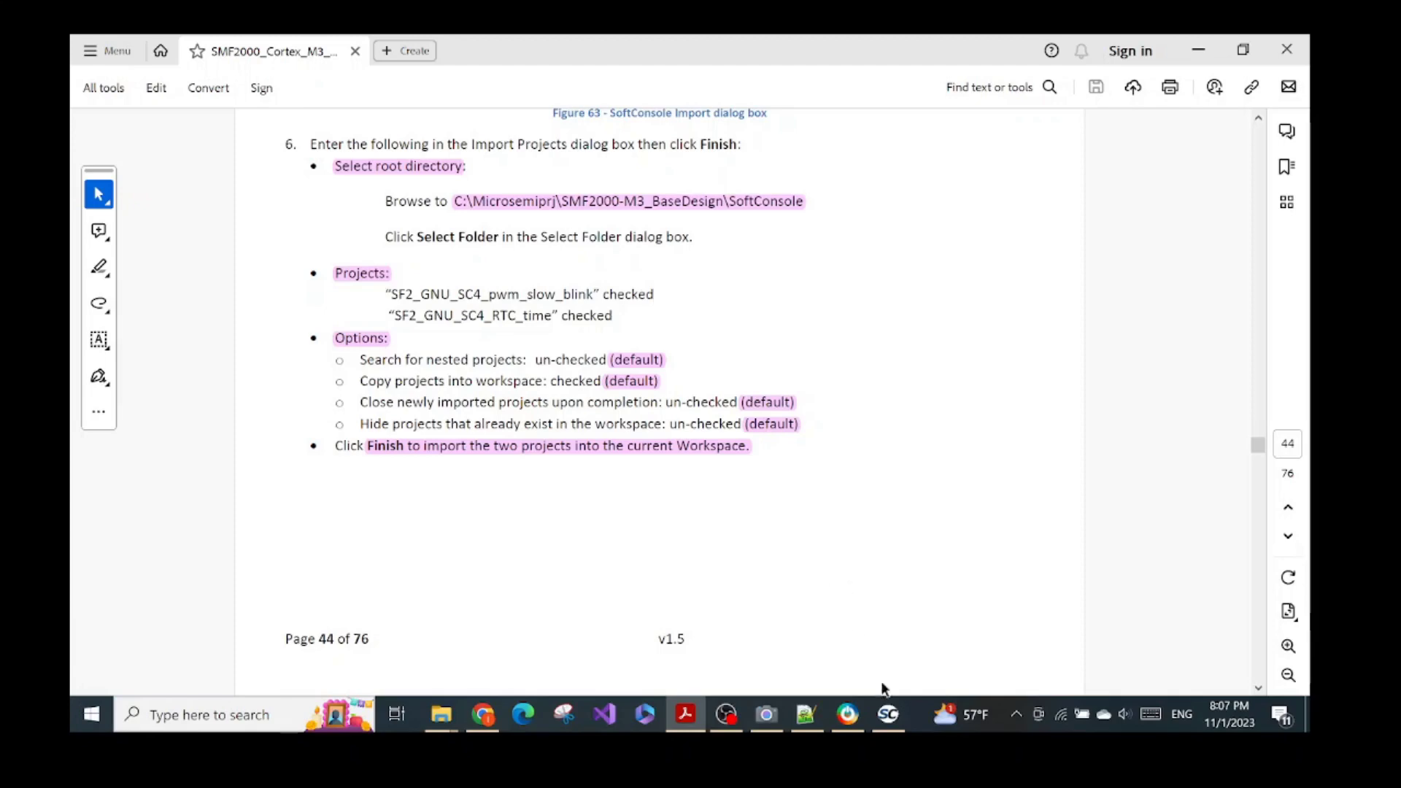
{"action": "left_click", "coordinate": [888, 712]}
{"action": "left_click", "coordinate": [921, 662]}
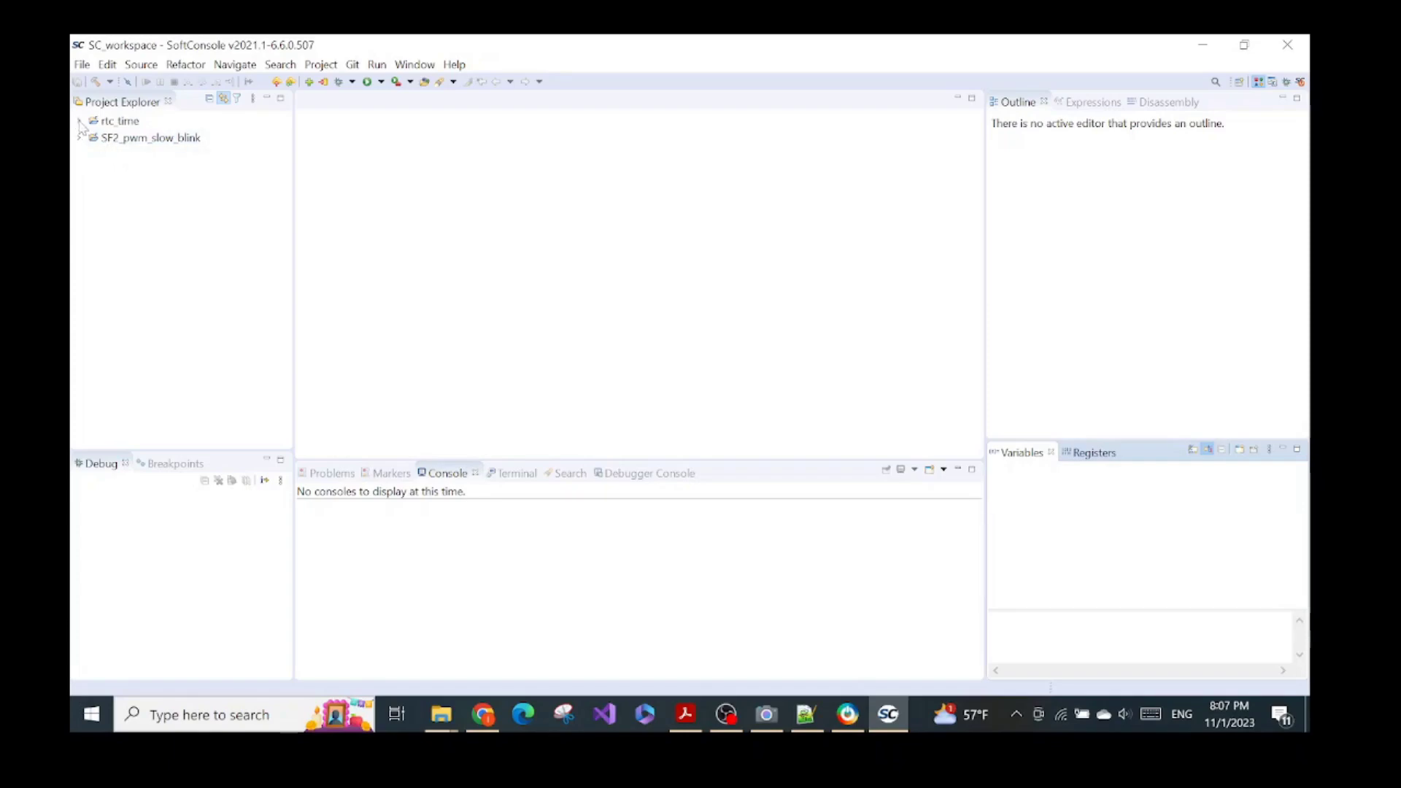
Step: Consult lab guide item 8 and close the rtc_time project in SoftConsole's Project Explorer
{"action": "left_click", "coordinate": [685, 713]}
{"action": "scroll", "coordinate": [645, 487], "scroll_direction": "down", "scroll_amount": 5}
{"action": "scroll", "coordinate": [645, 488], "scroll_direction": "up", "scroll_amount": 2}
{"action": "scroll", "coordinate": [641, 452], "scroll_direction": "down", "scroll_amount": 8}
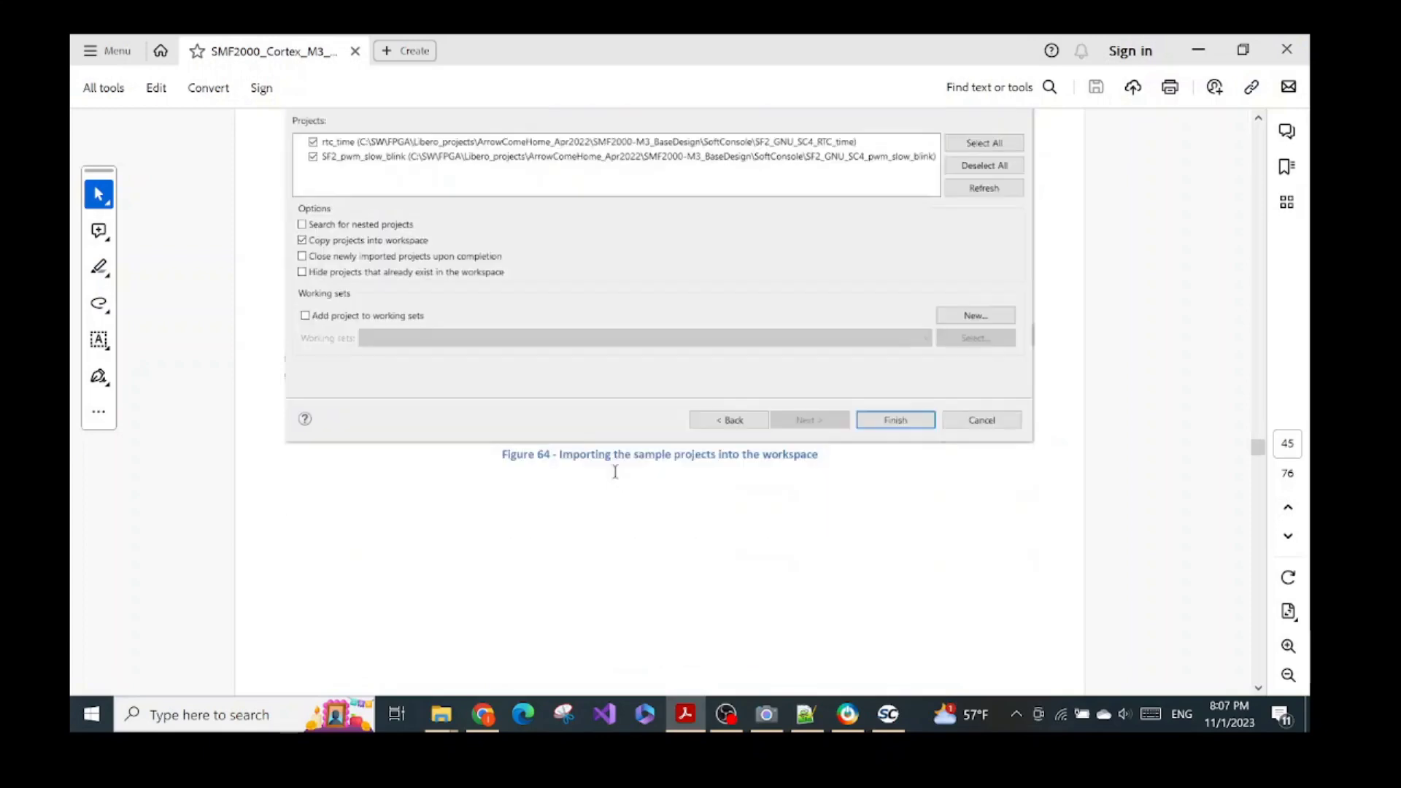
{"action": "scroll", "coordinate": [639, 431], "scroll_direction": "down", "scroll_amount": 6}
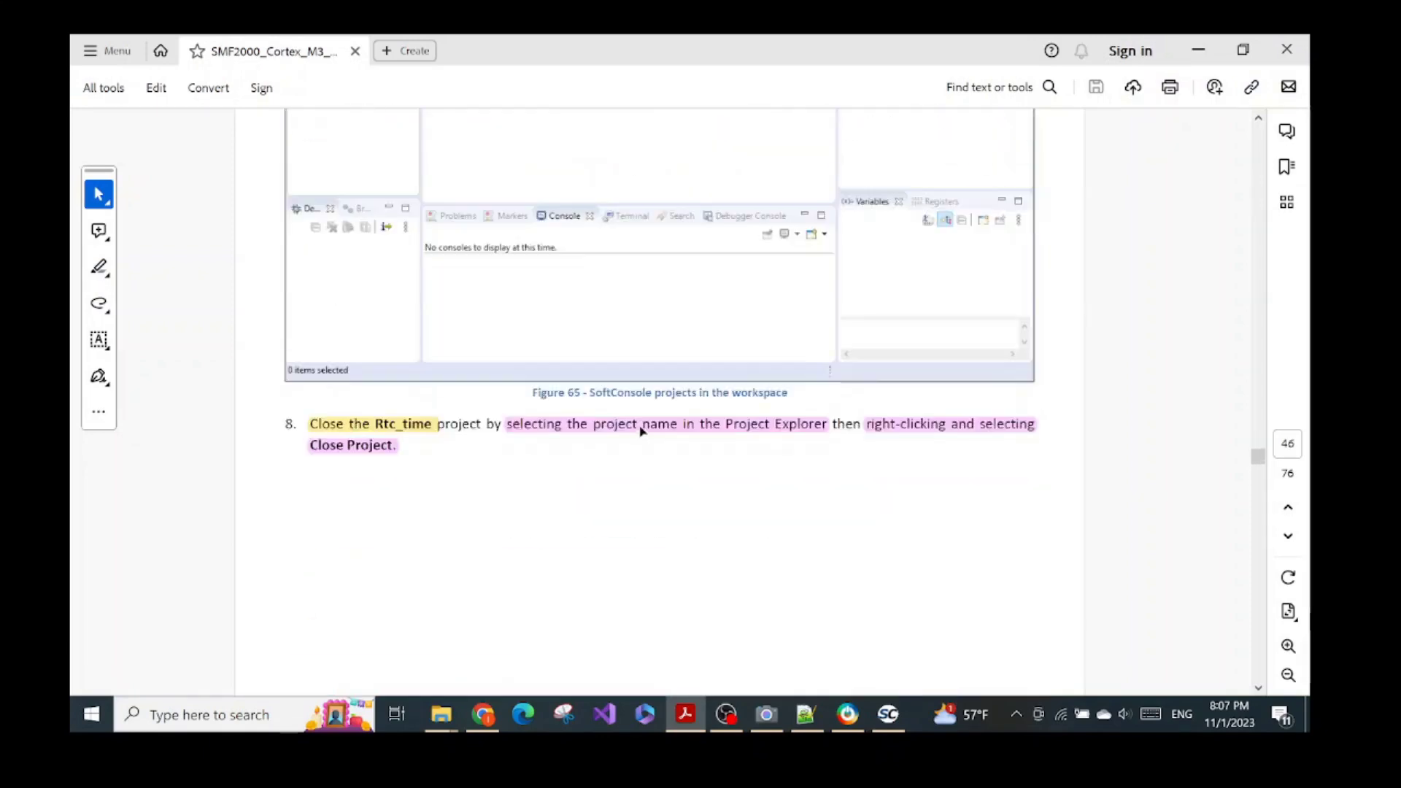
{"action": "scroll", "coordinate": [641, 431], "scroll_direction": "down", "scroll_amount": 4}
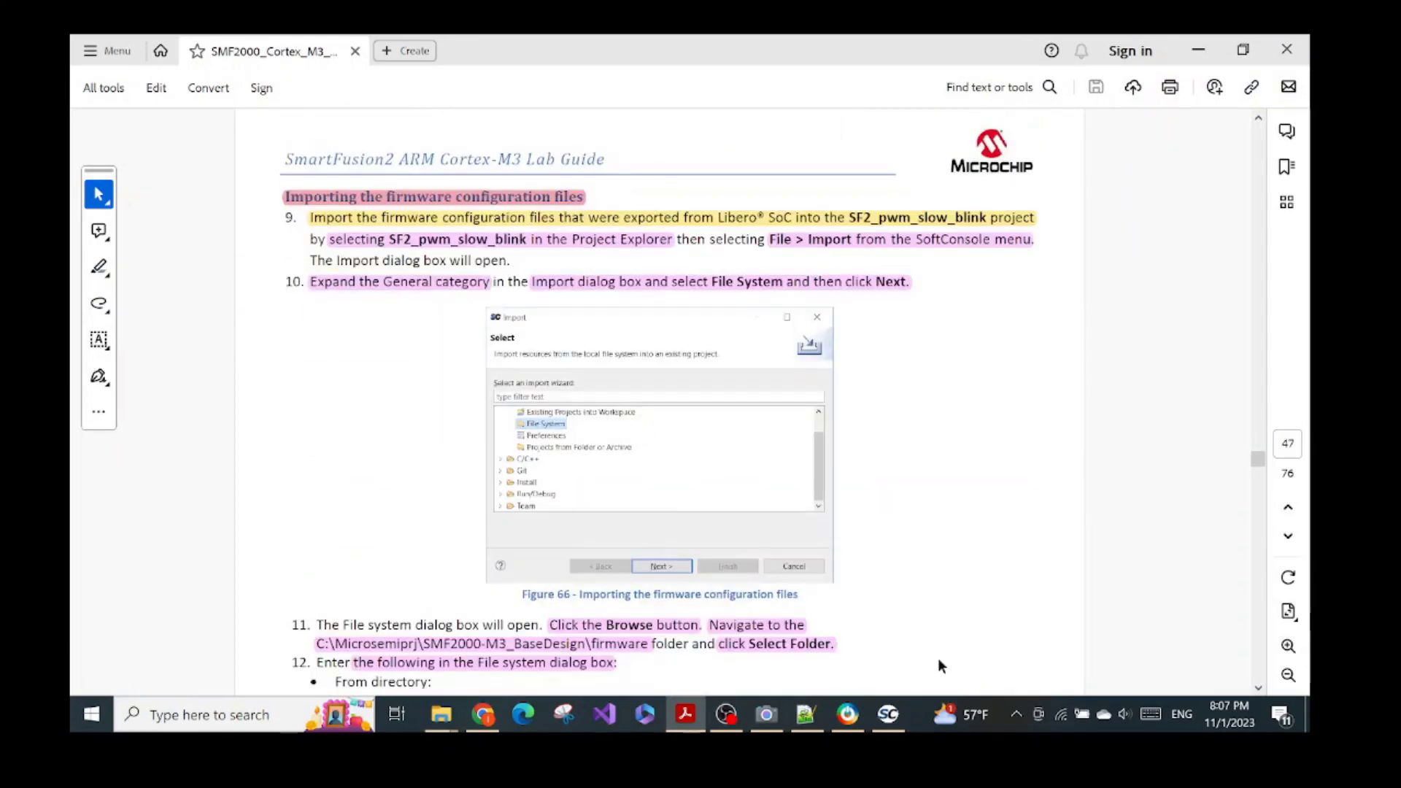
{"action": "left_click", "coordinate": [888, 714]}
{"action": "left_click", "coordinate": [98, 122]}
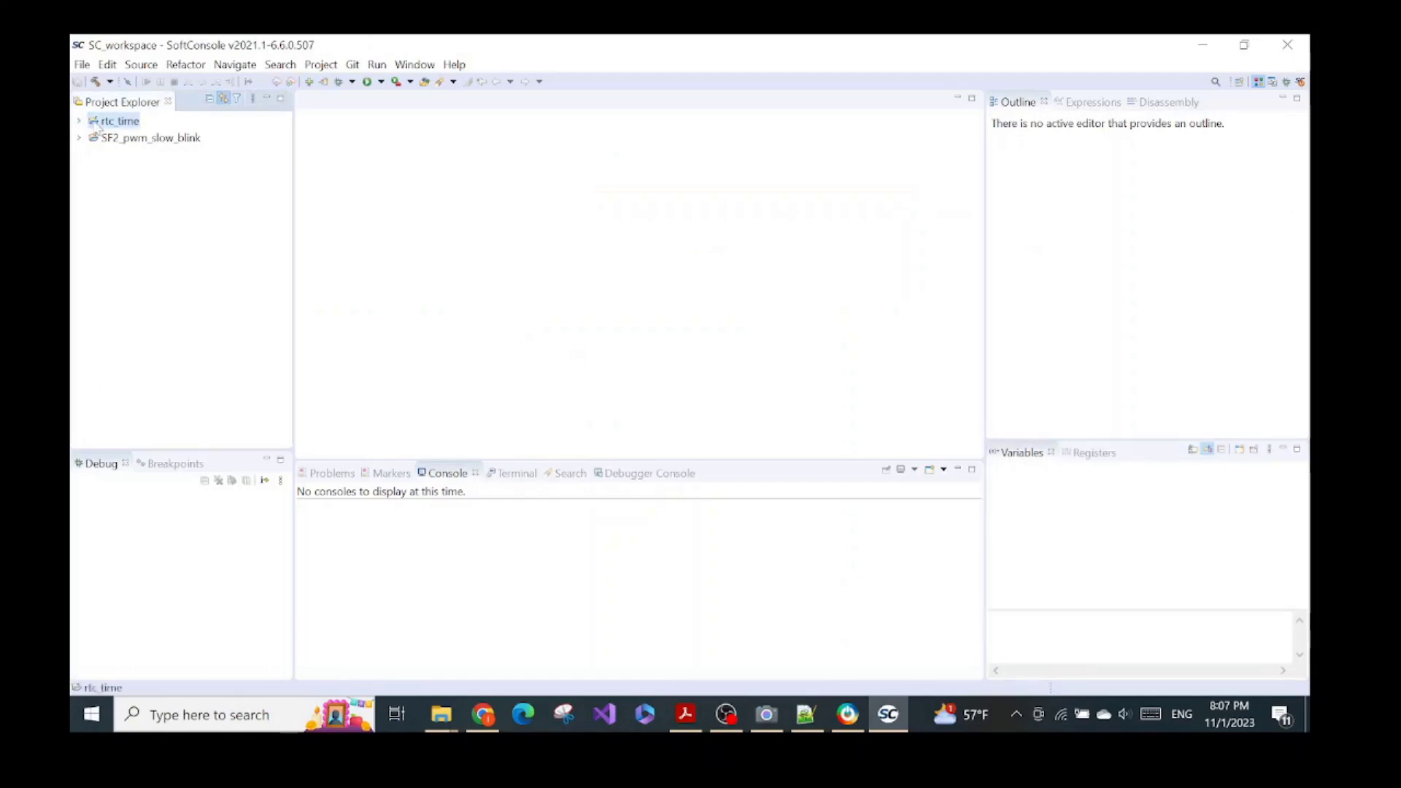
{"action": "right_click", "coordinate": [100, 125]}
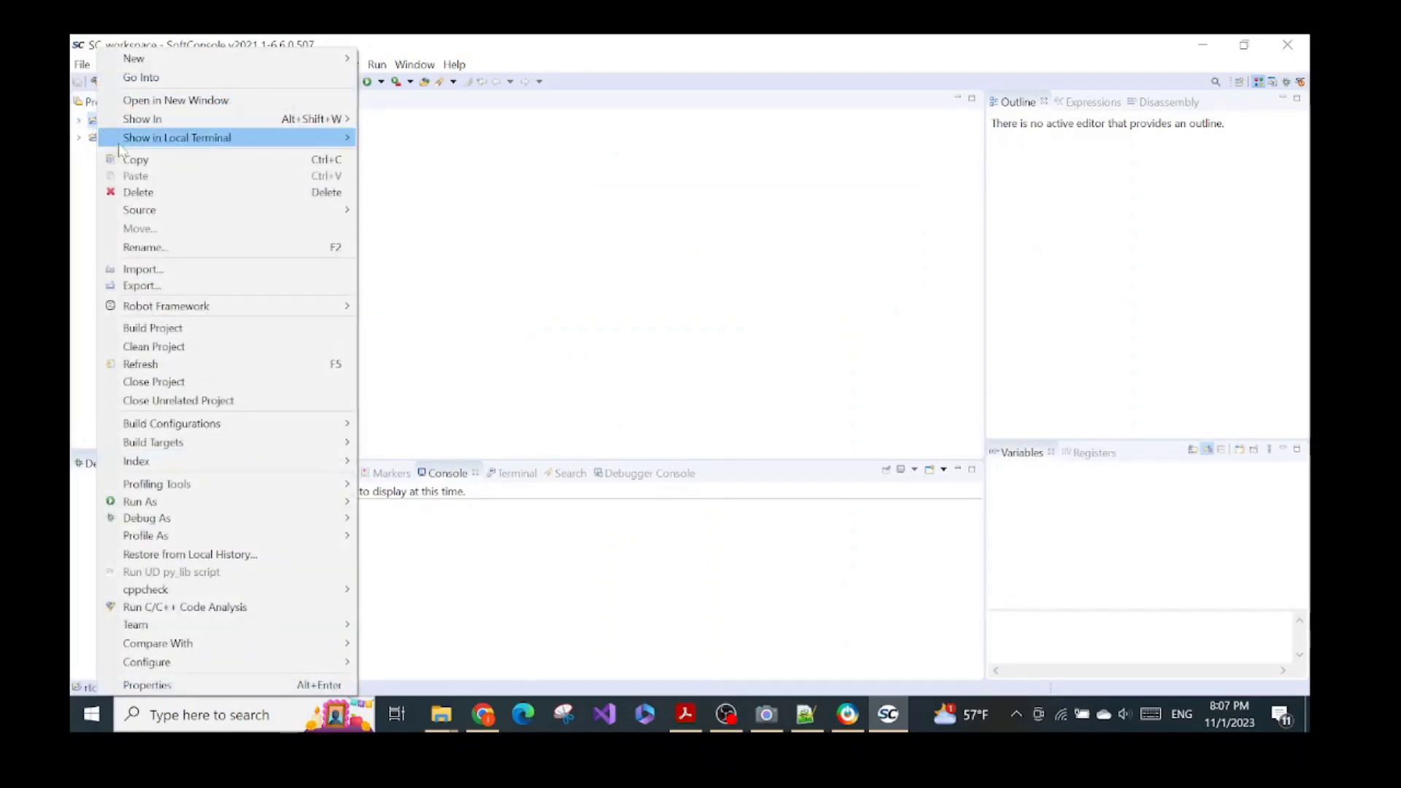
{"action": "left_click", "coordinate": [227, 382]}
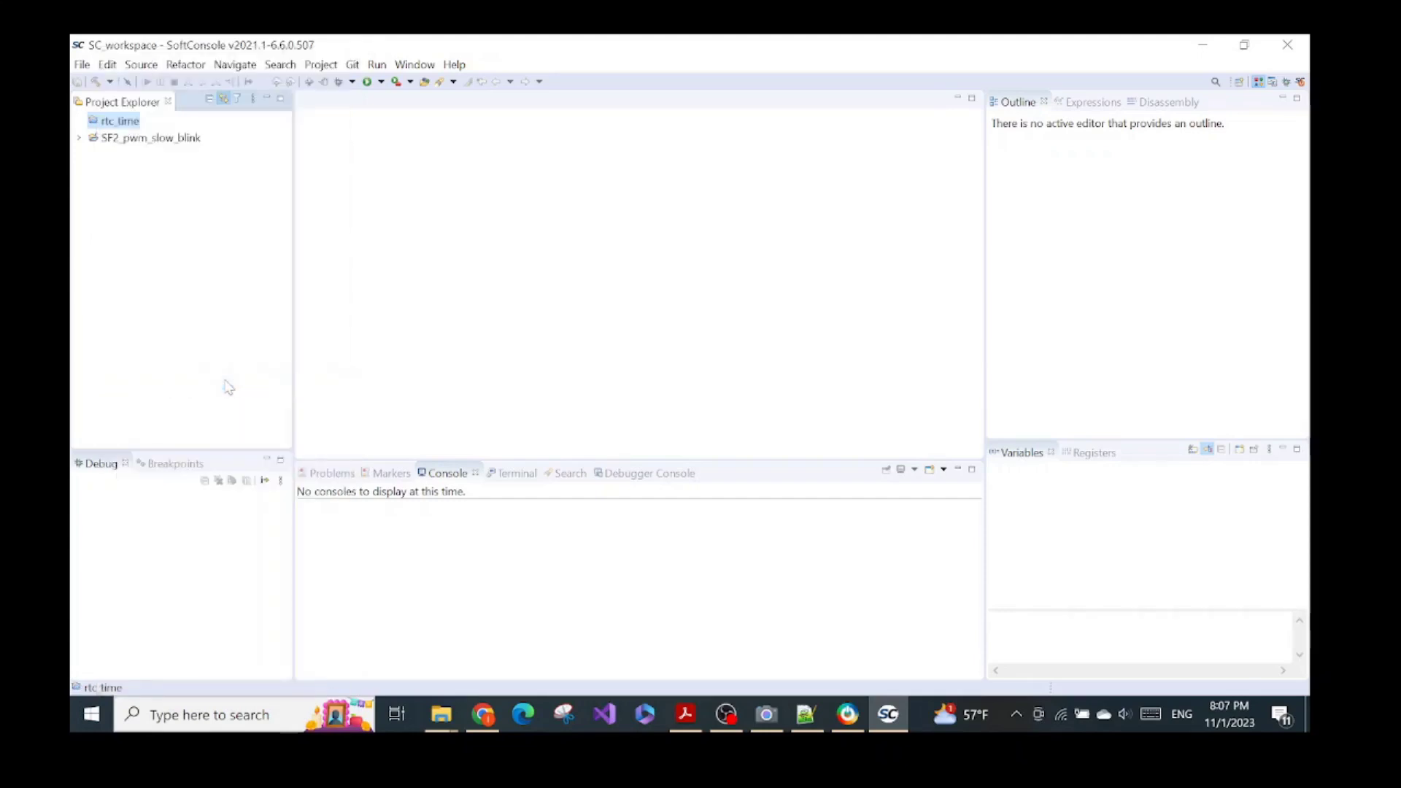
Step: Expand the SF2_pwm_slow_blink project to view its contents, and return to the lab guide's section on importing firmware configuration files
{"action": "left_click", "coordinate": [80, 139]}
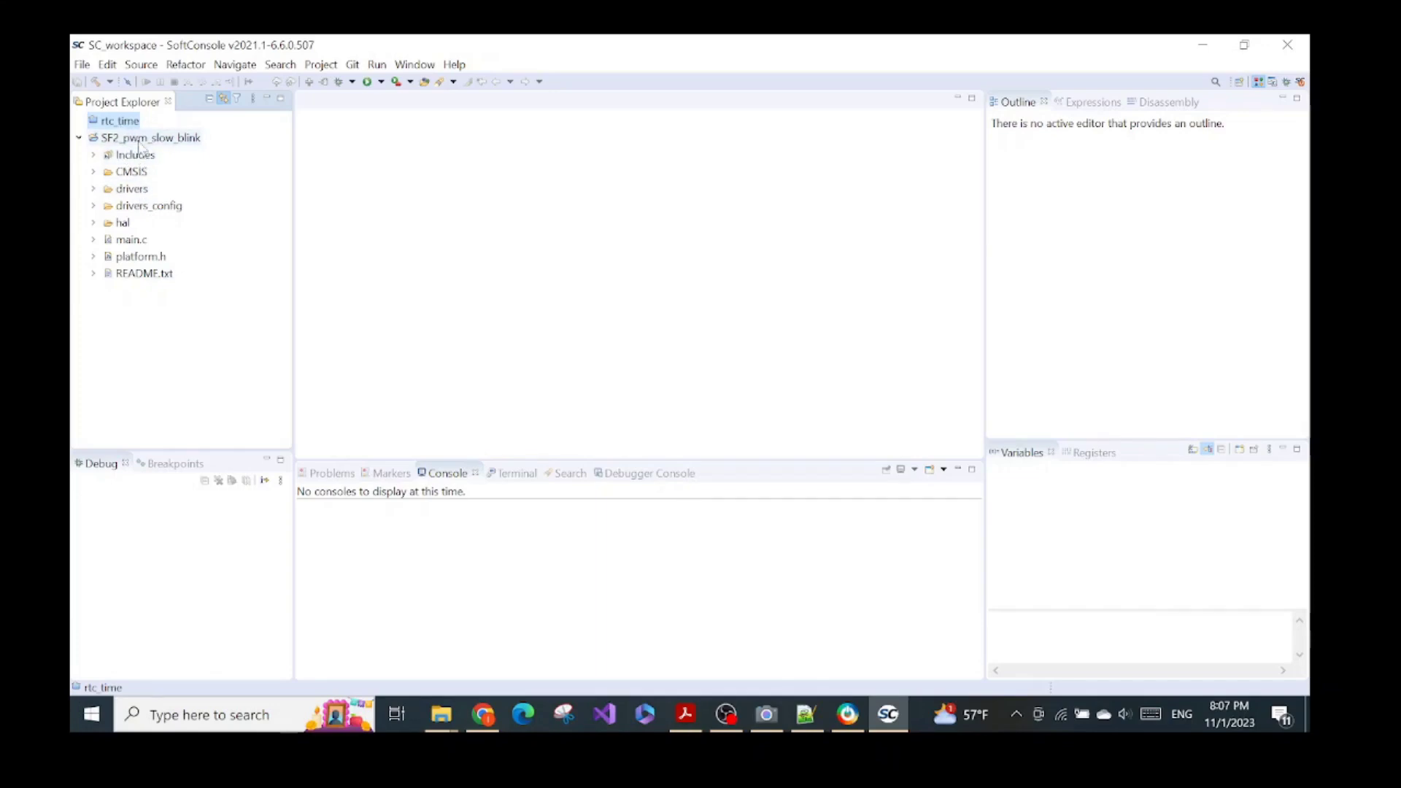
{"action": "left_click", "coordinate": [847, 715]}
{"action": "left_click", "coordinate": [685, 714]}
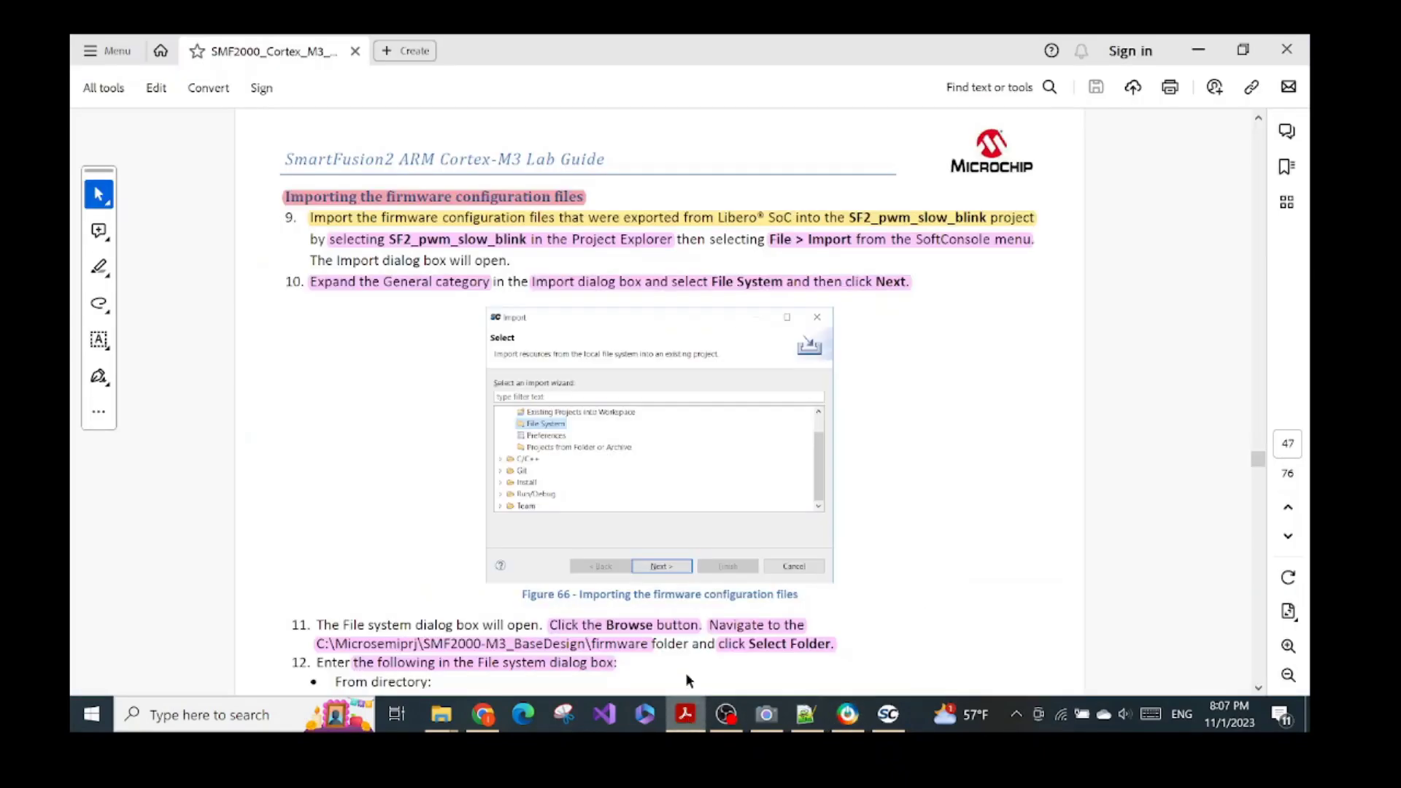
Step: Read lab guide items 9 to 12 on importing the firmware configuration files, checking them against the SF2_pwm_slow_blink project in SoftConsole
{"action": "scroll", "coordinate": [764, 507], "scroll_direction": "down", "scroll_amount": 1}
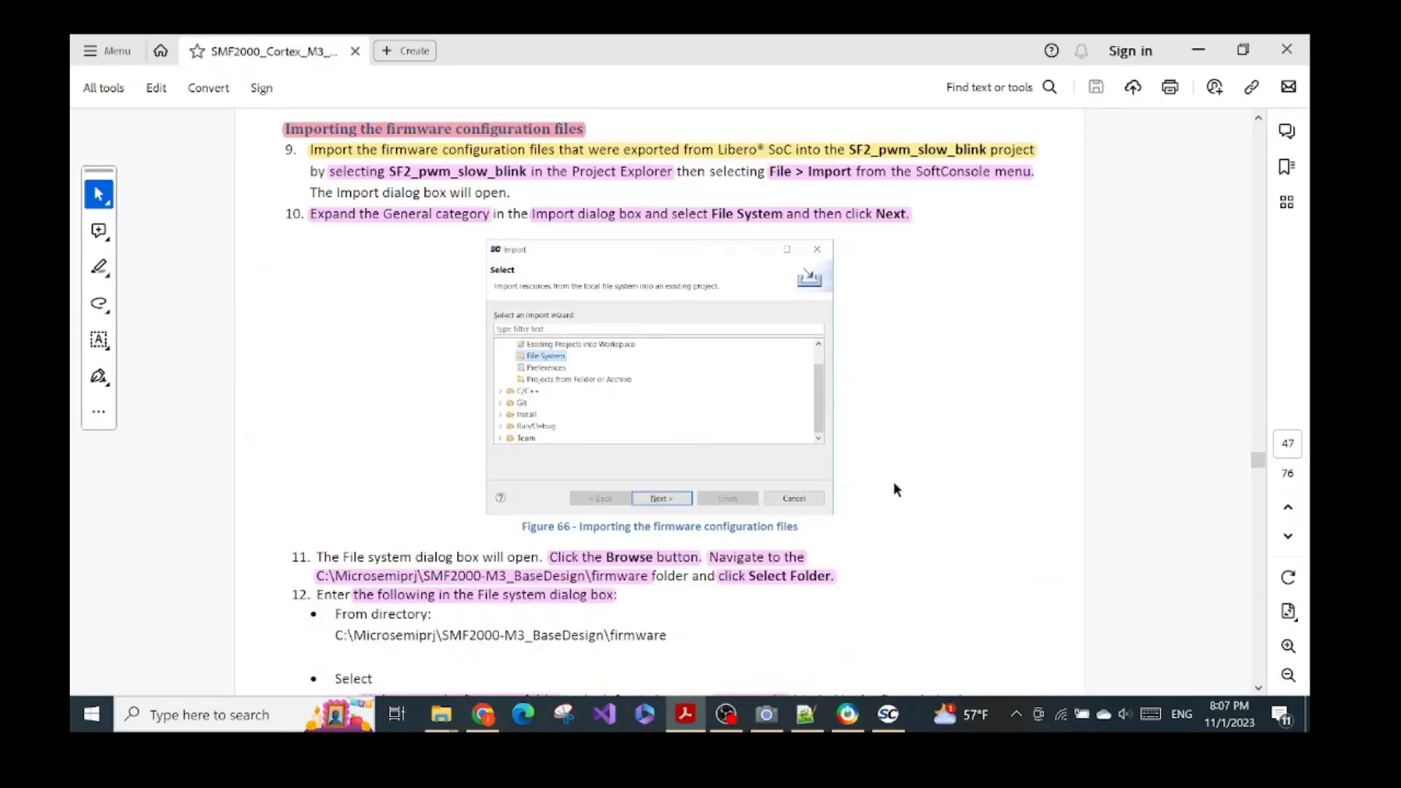
{"action": "scroll", "coordinate": [858, 487], "scroll_direction": "down", "scroll_amount": 2}
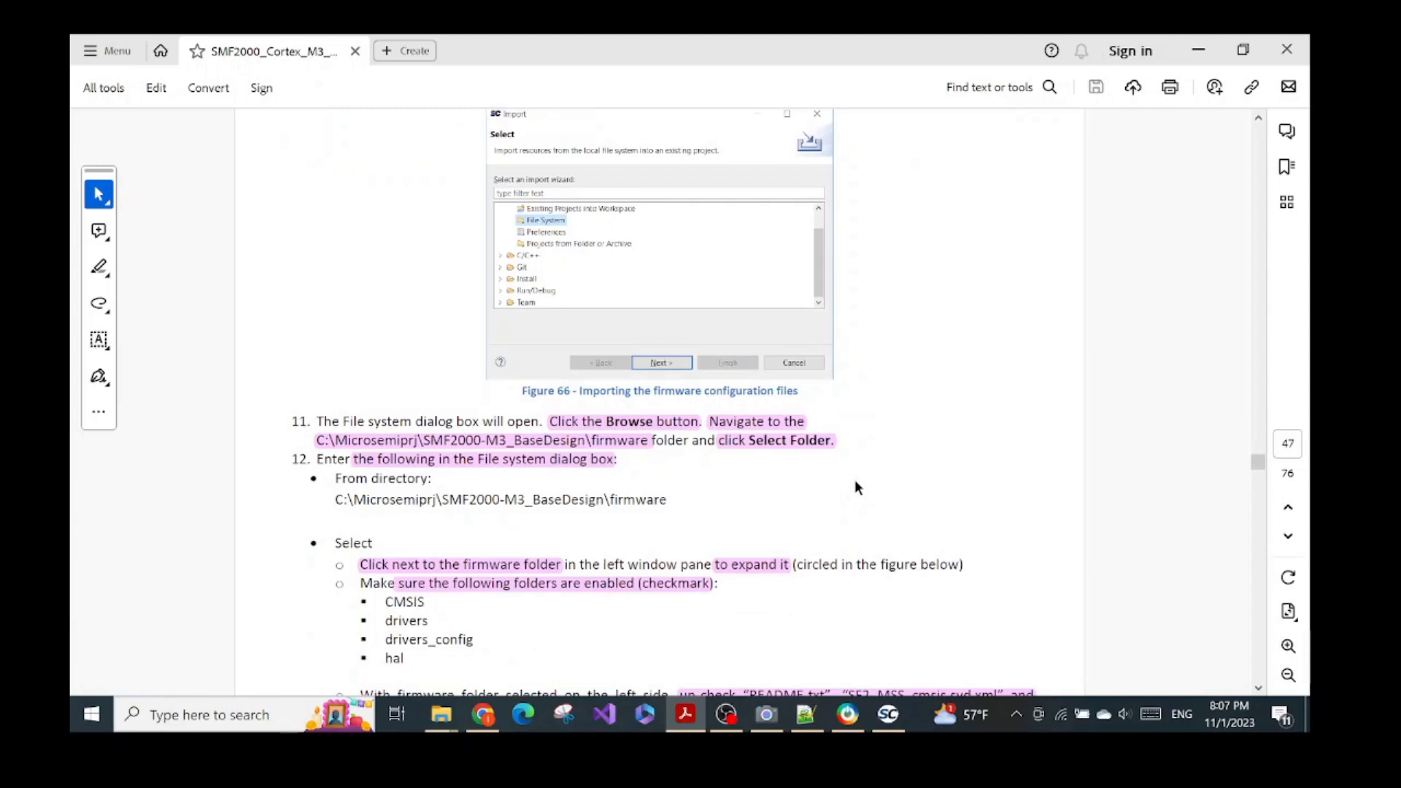
{"action": "left_click", "coordinate": [888, 714]}
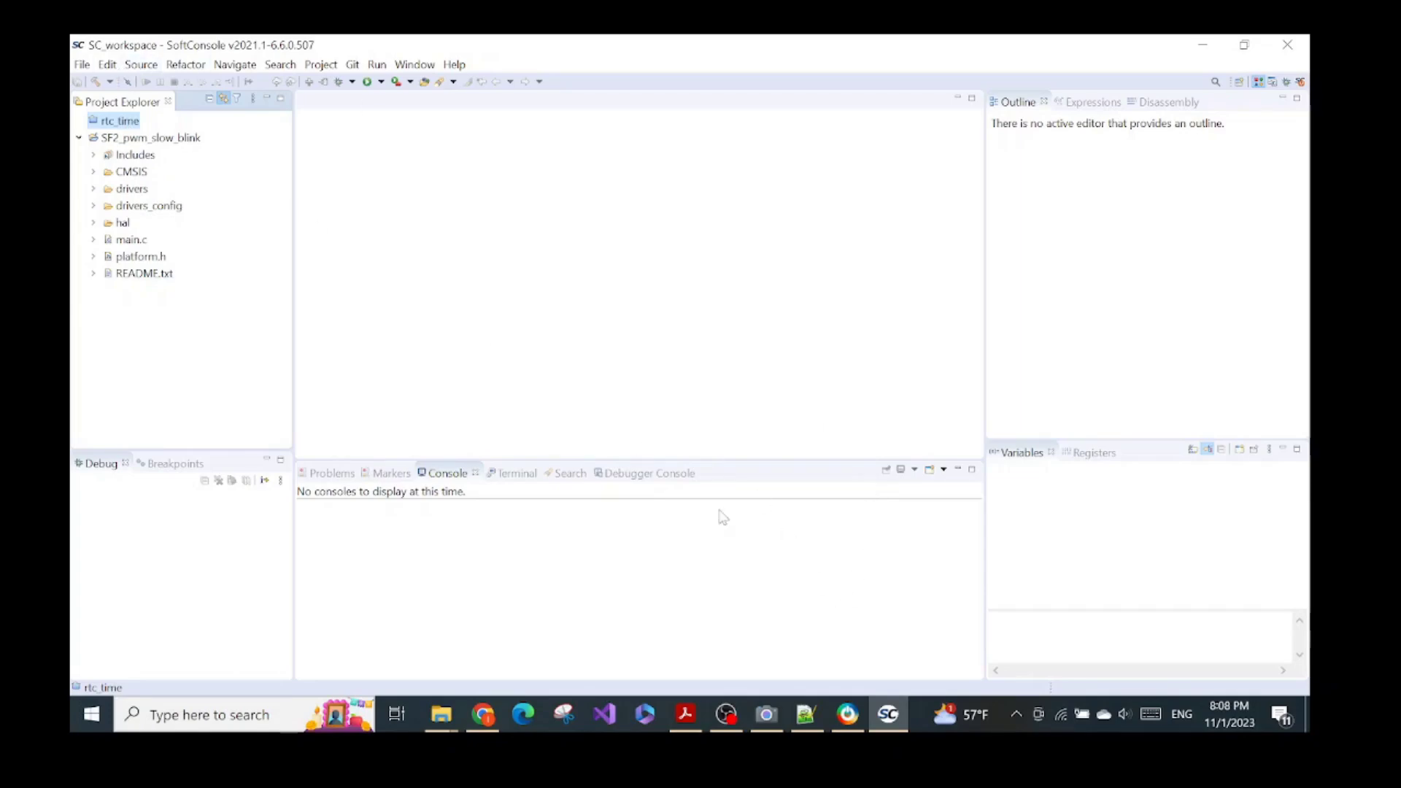
{"action": "left_click", "coordinate": [685, 713]}
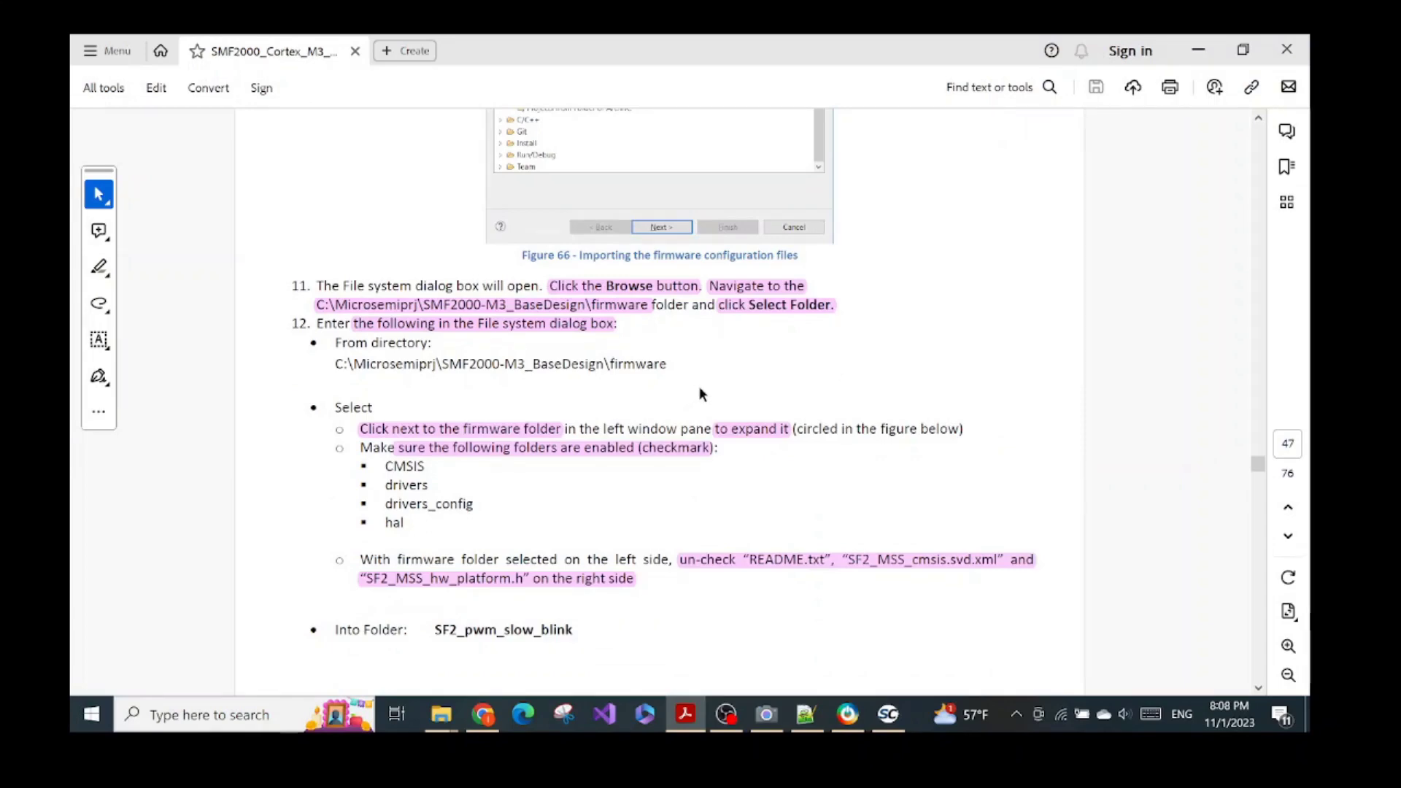
{"action": "scroll", "coordinate": [699, 387], "scroll_direction": "up", "scroll_amount": 4}
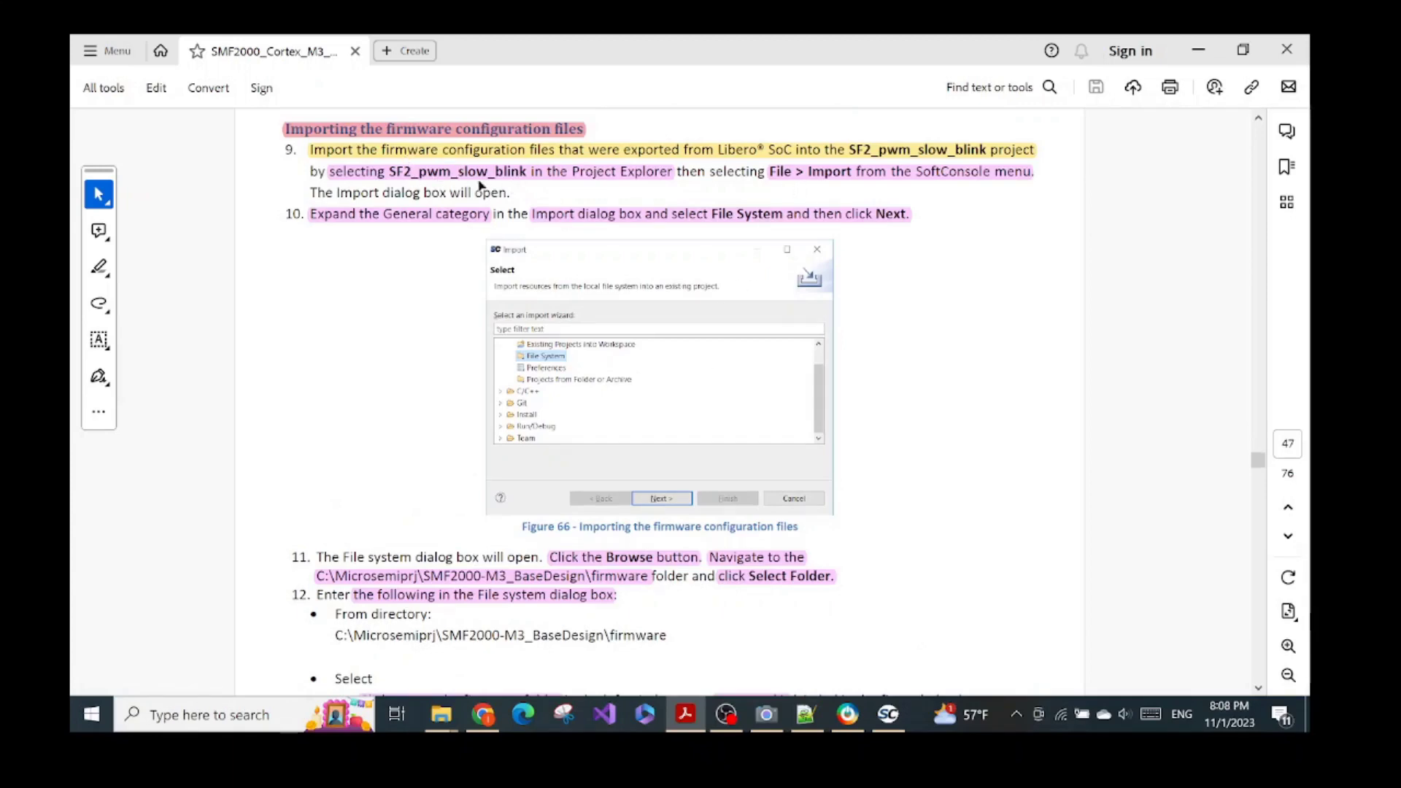
{"action": "scroll", "coordinate": [463, 269], "scroll_direction": "down", "scroll_amount": 3}
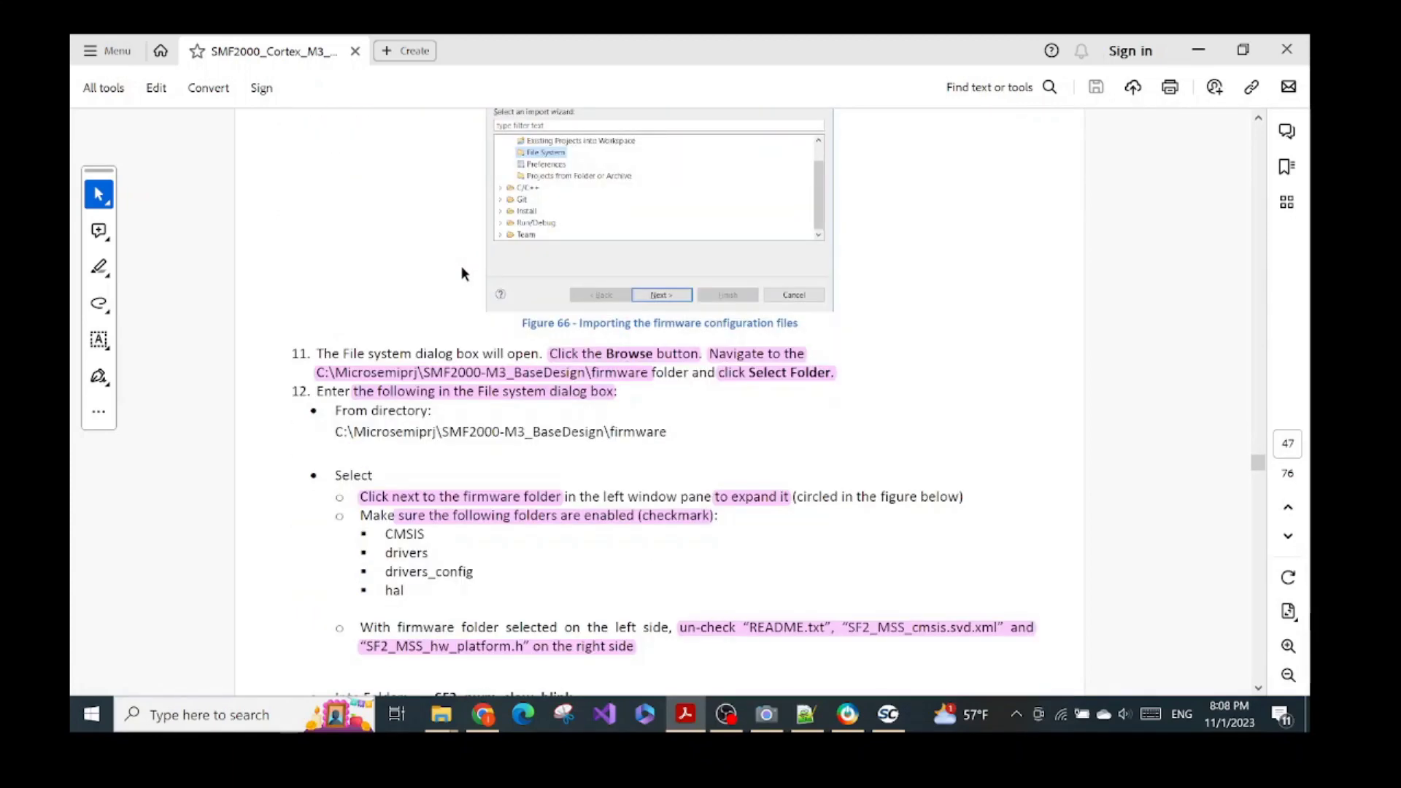
{"action": "scroll", "coordinate": [461, 272], "scroll_direction": "up", "scroll_amount": 2}
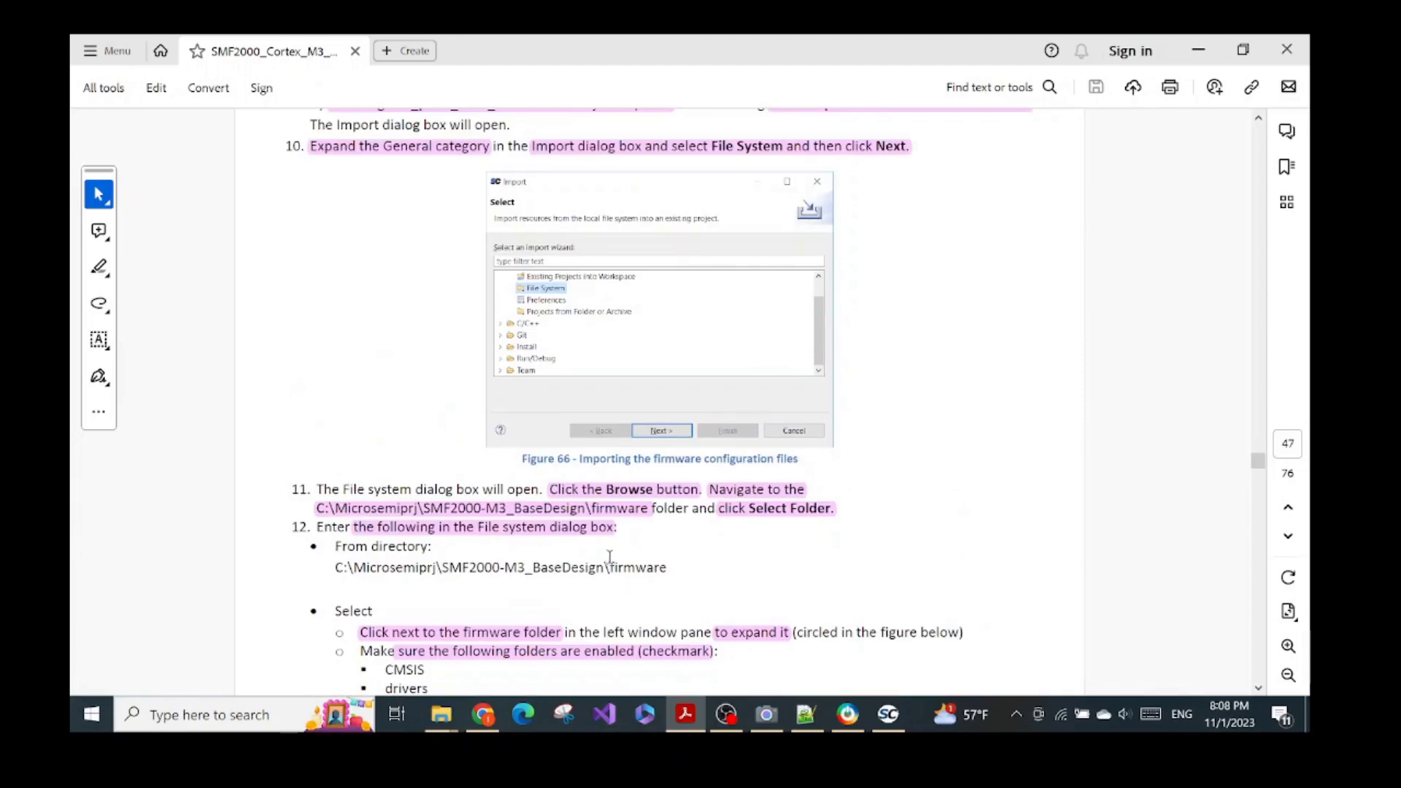
{"action": "left_click_drag", "start_coordinate": [610, 568], "coordinate": [669, 568]}
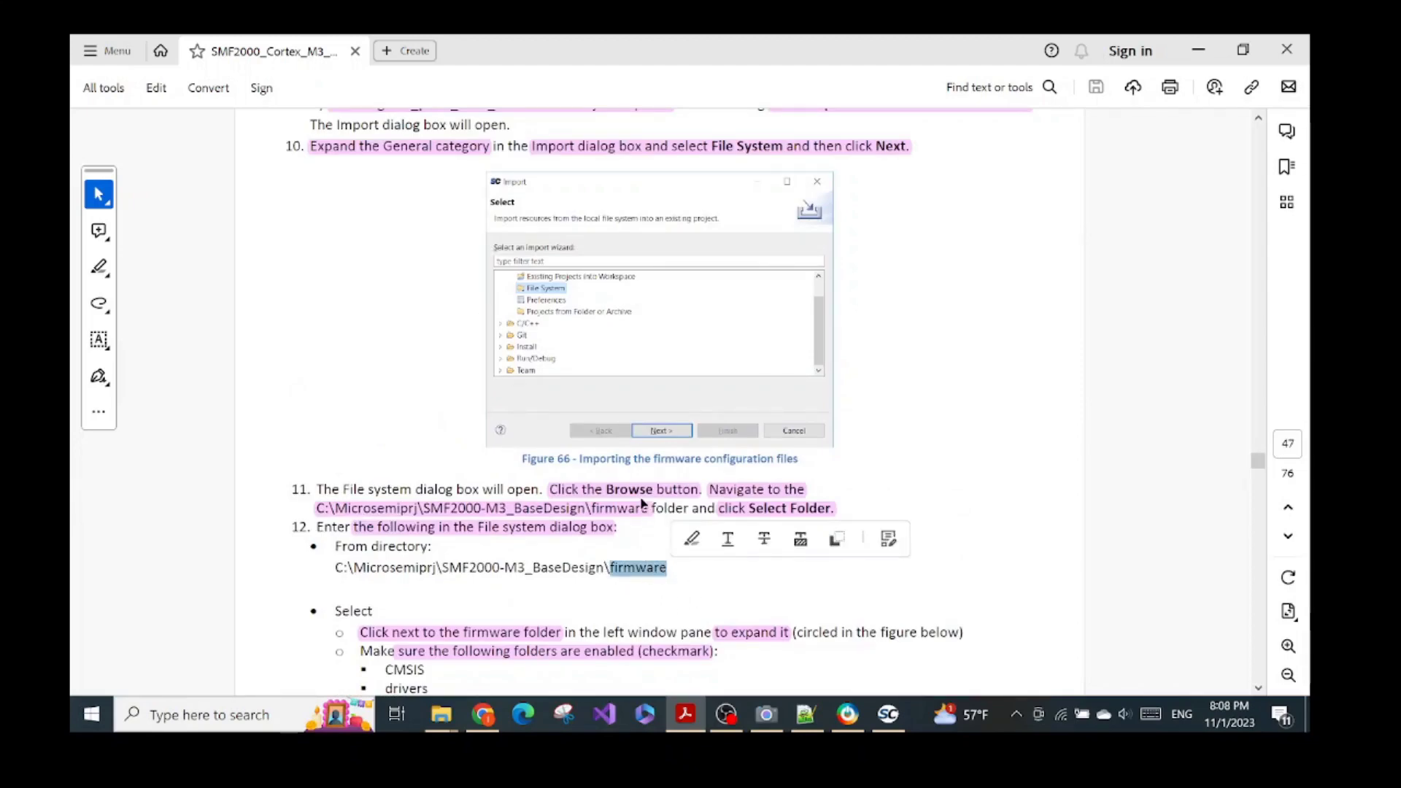
{"action": "scroll", "coordinate": [642, 504], "scroll_direction": "up", "scroll_amount": 2}
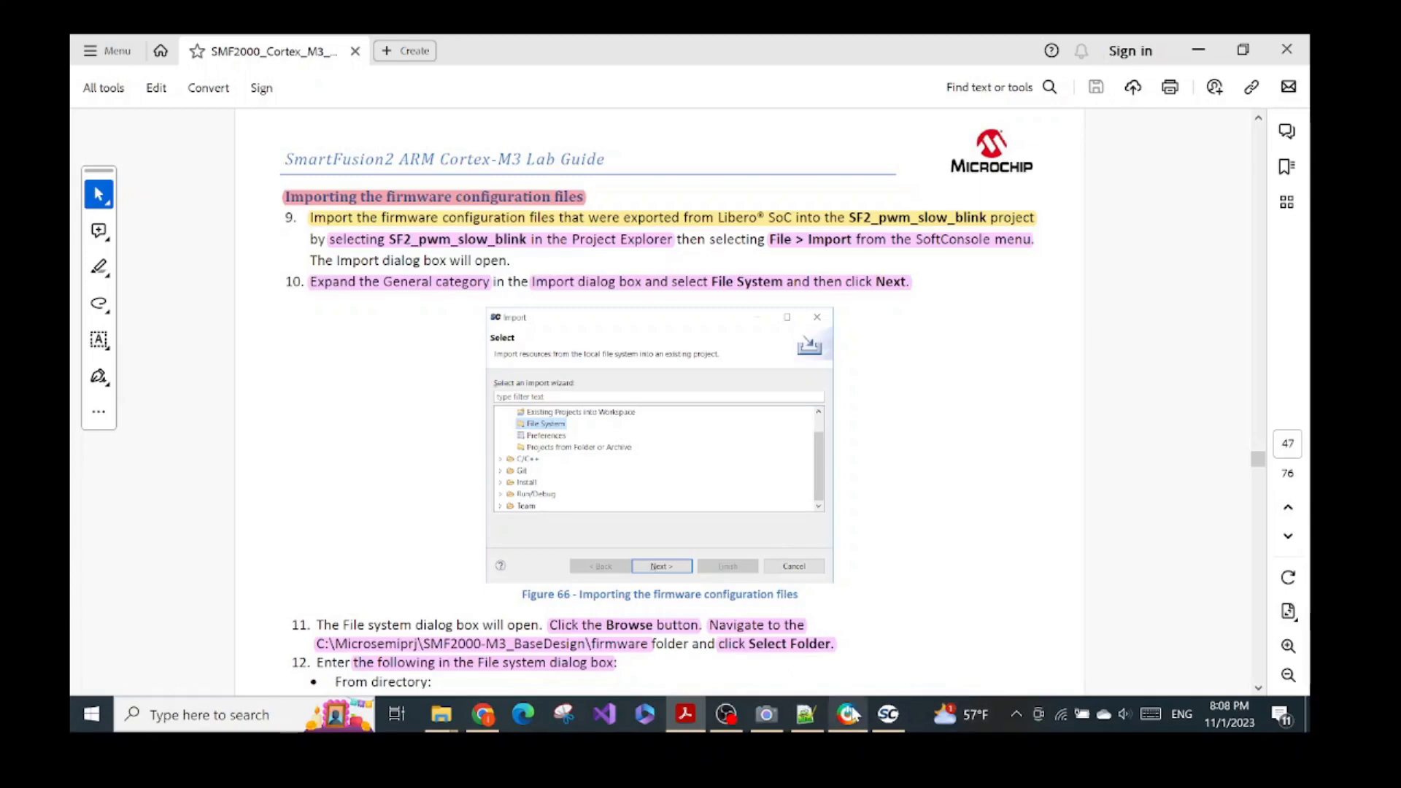
Step: In SoftConsole, expand the project's drivers folder, and start an import into SF2_pwm_slow_blink with File System as the import wizard
{"action": "left_click", "coordinate": [888, 715]}
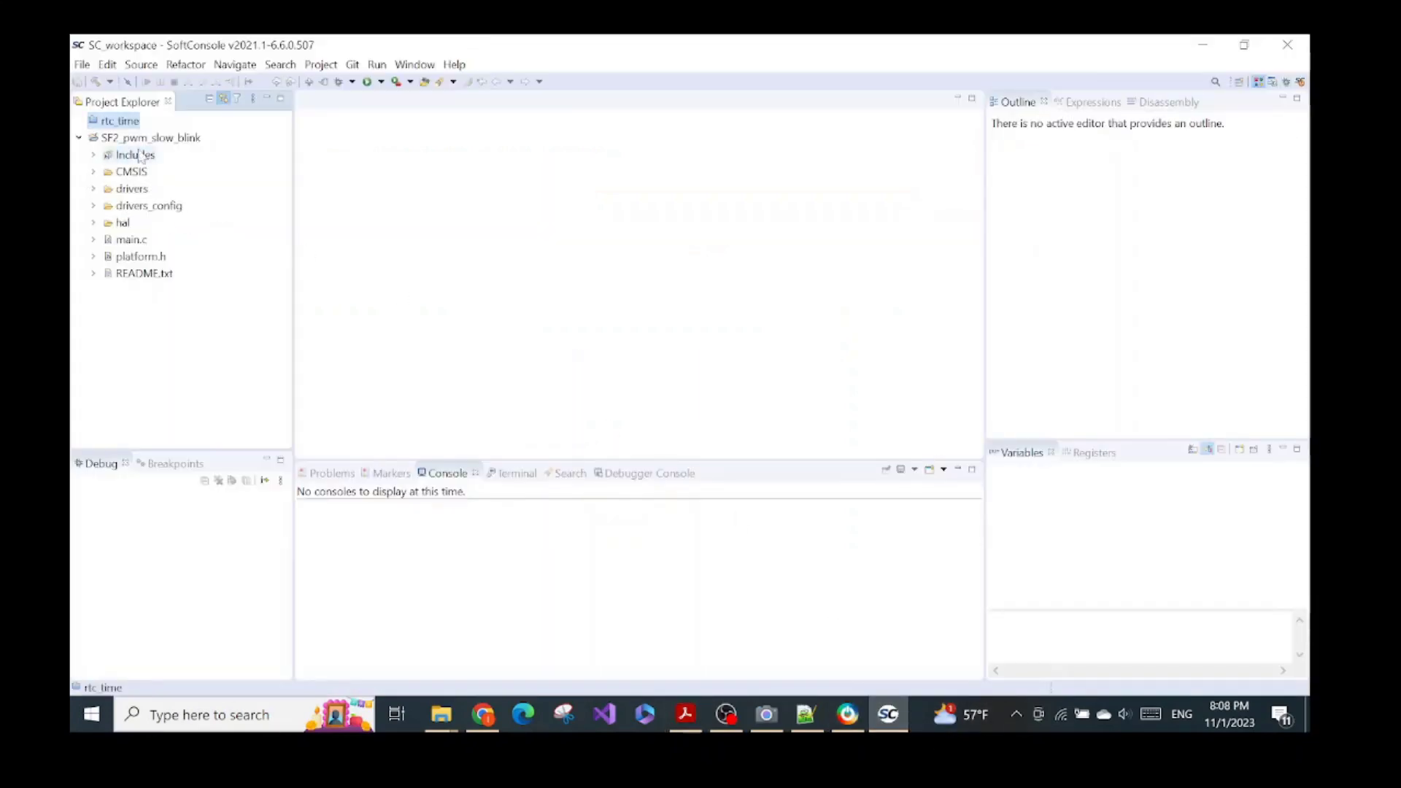
{"action": "left_click", "coordinate": [93, 189]}
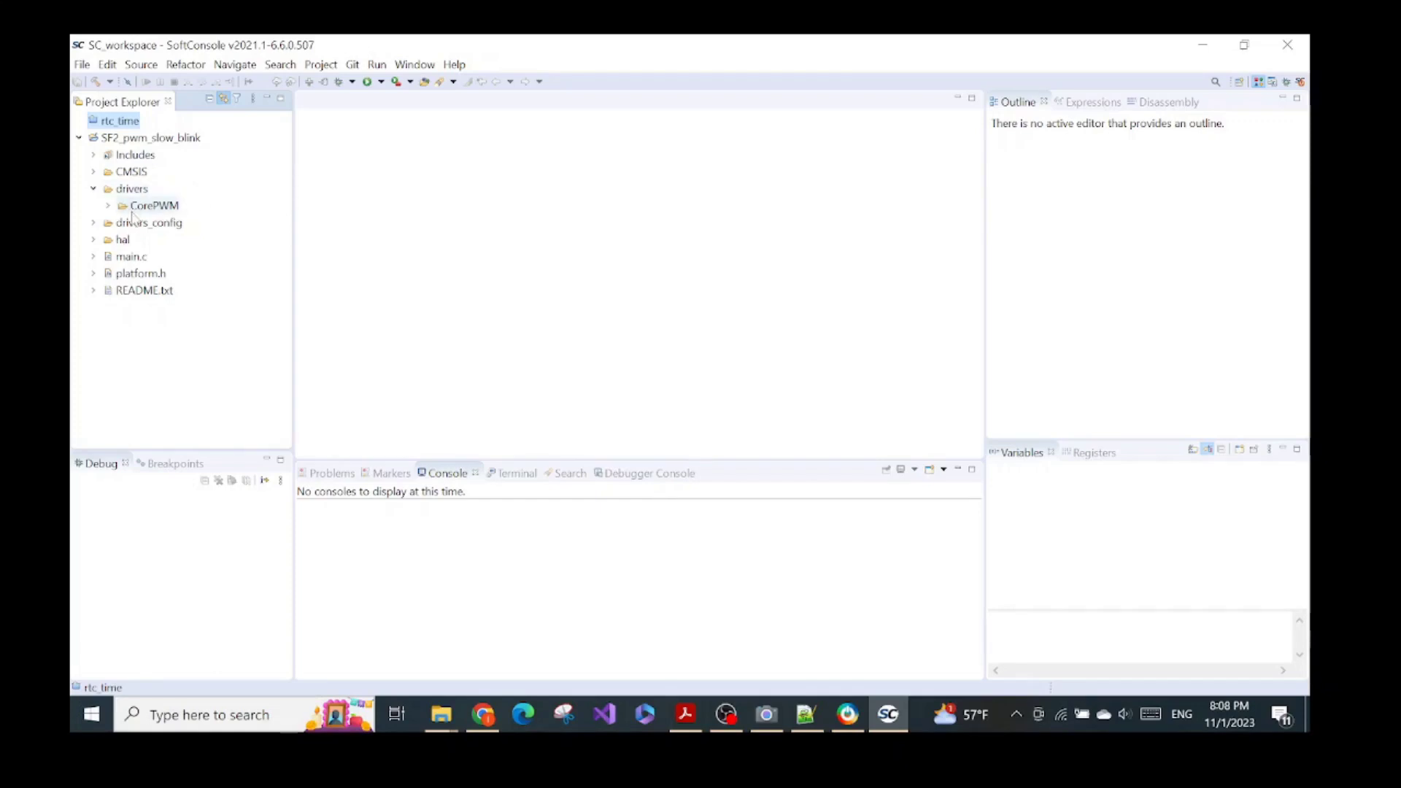
{"action": "left_click", "coordinate": [170, 140]}
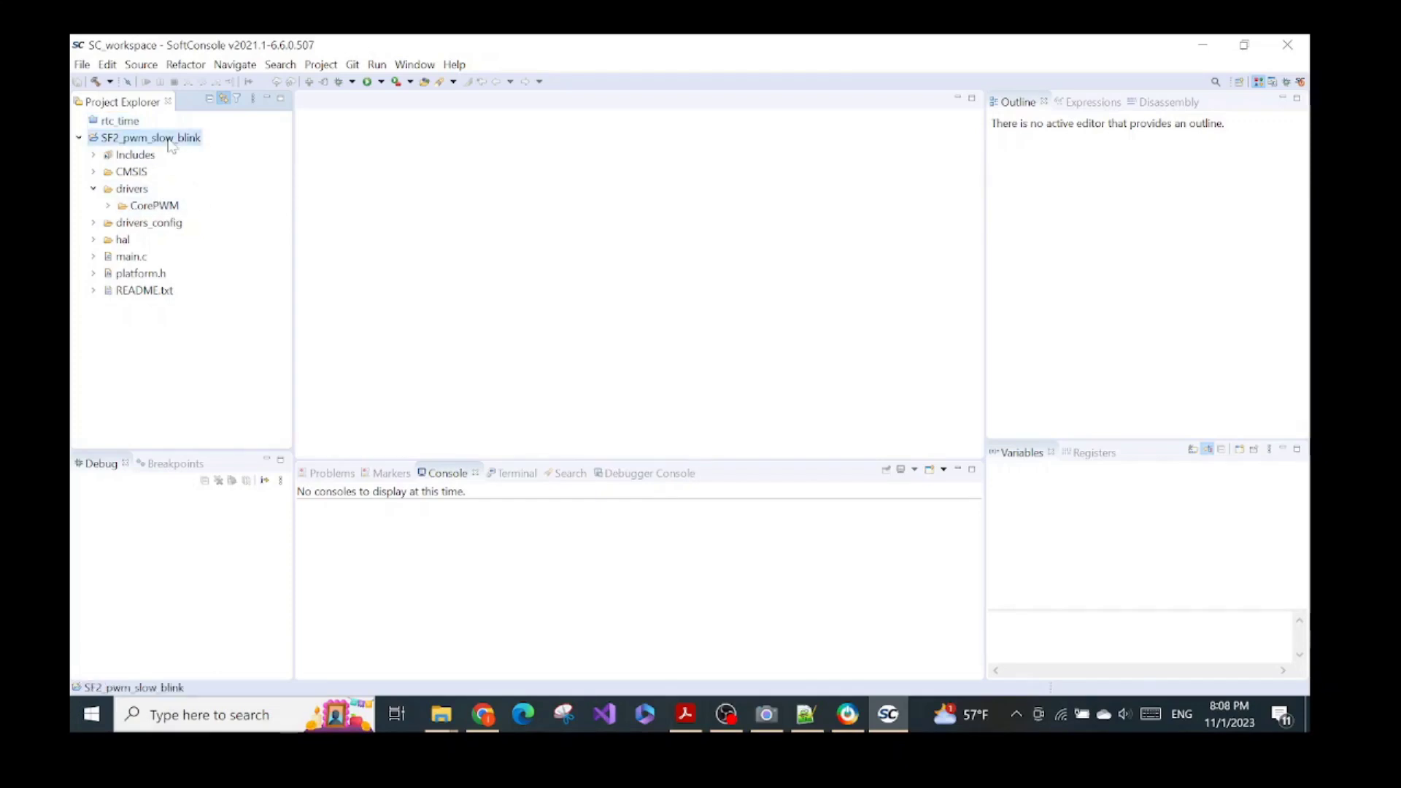
{"action": "right_click", "coordinate": [172, 146]}
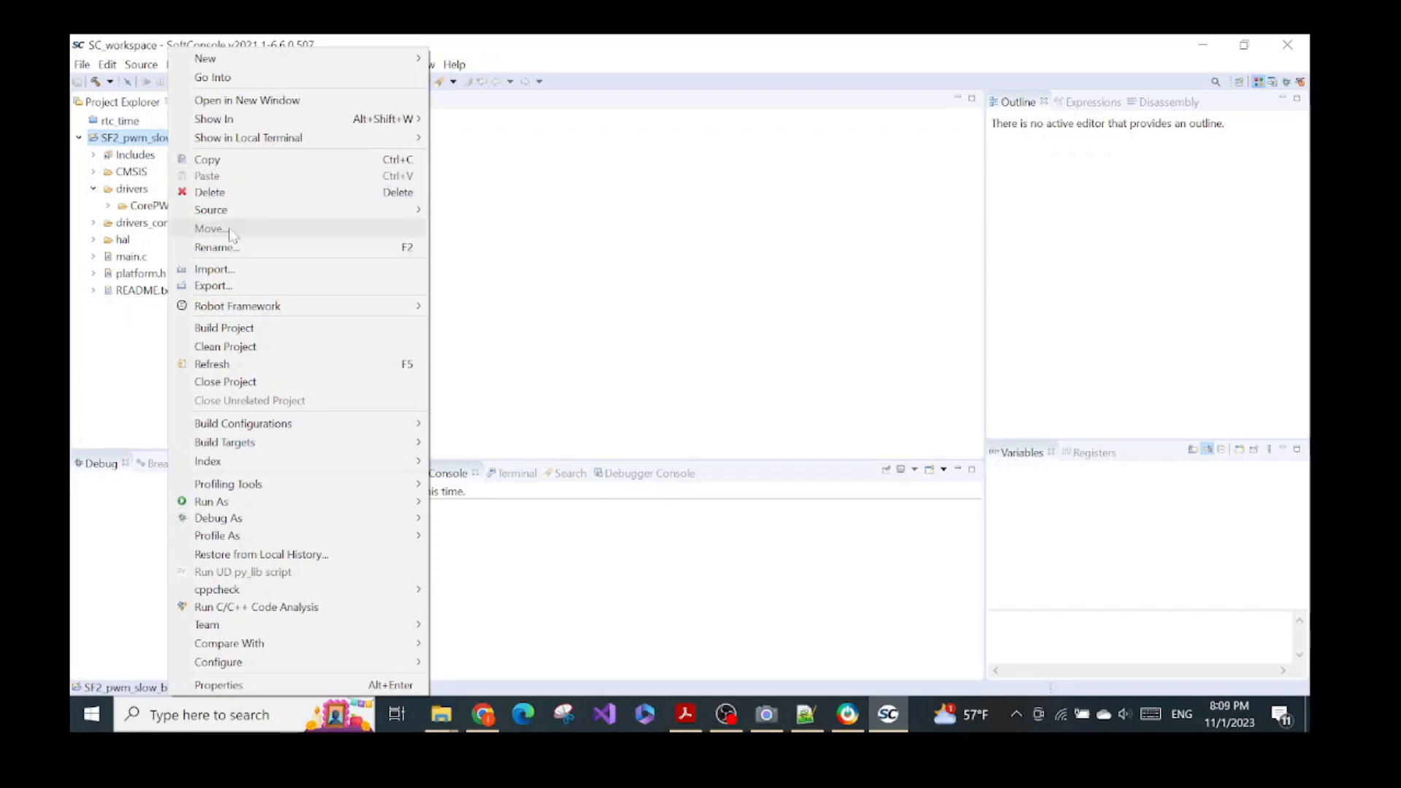
{"action": "left_click", "coordinate": [215, 269]}
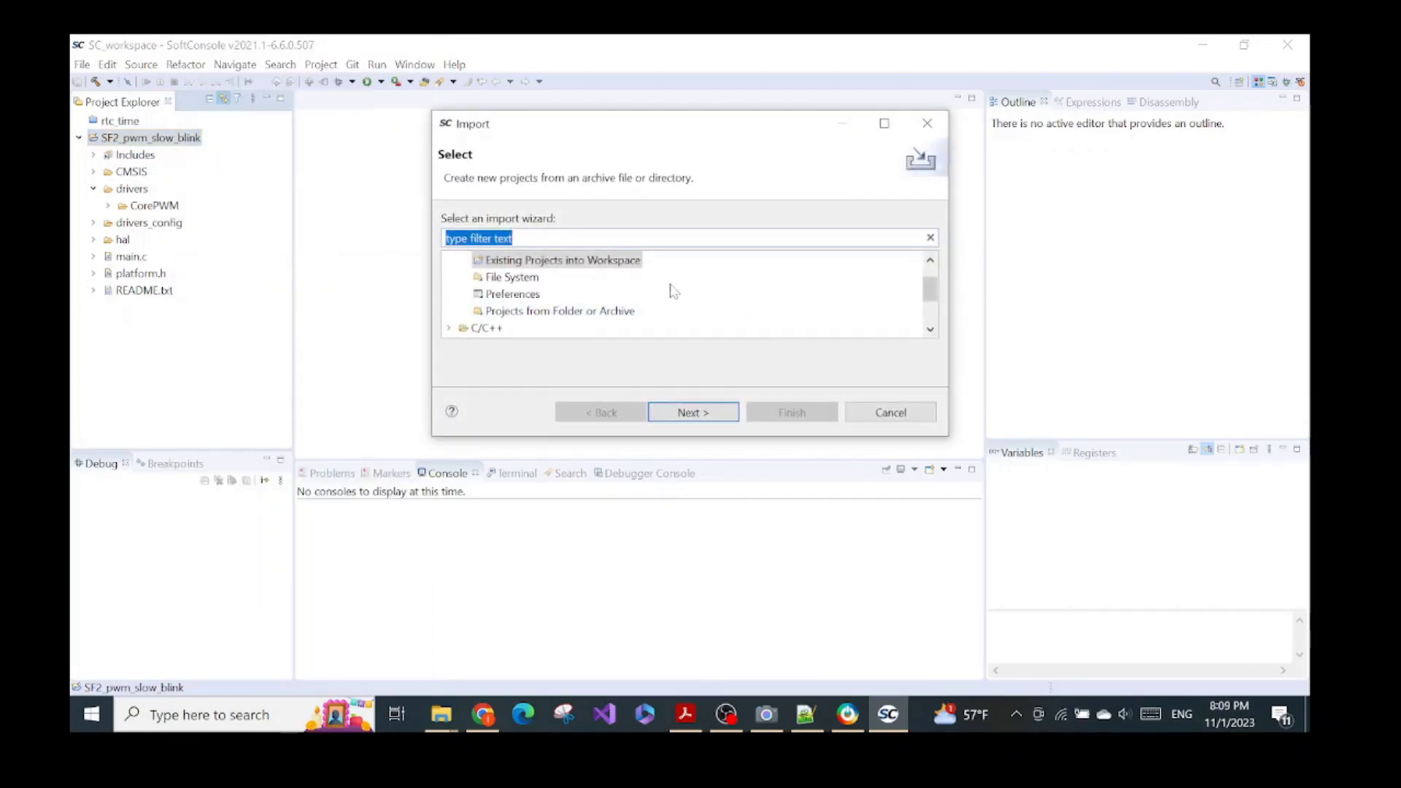
{"action": "left_click", "coordinate": [513, 278]}
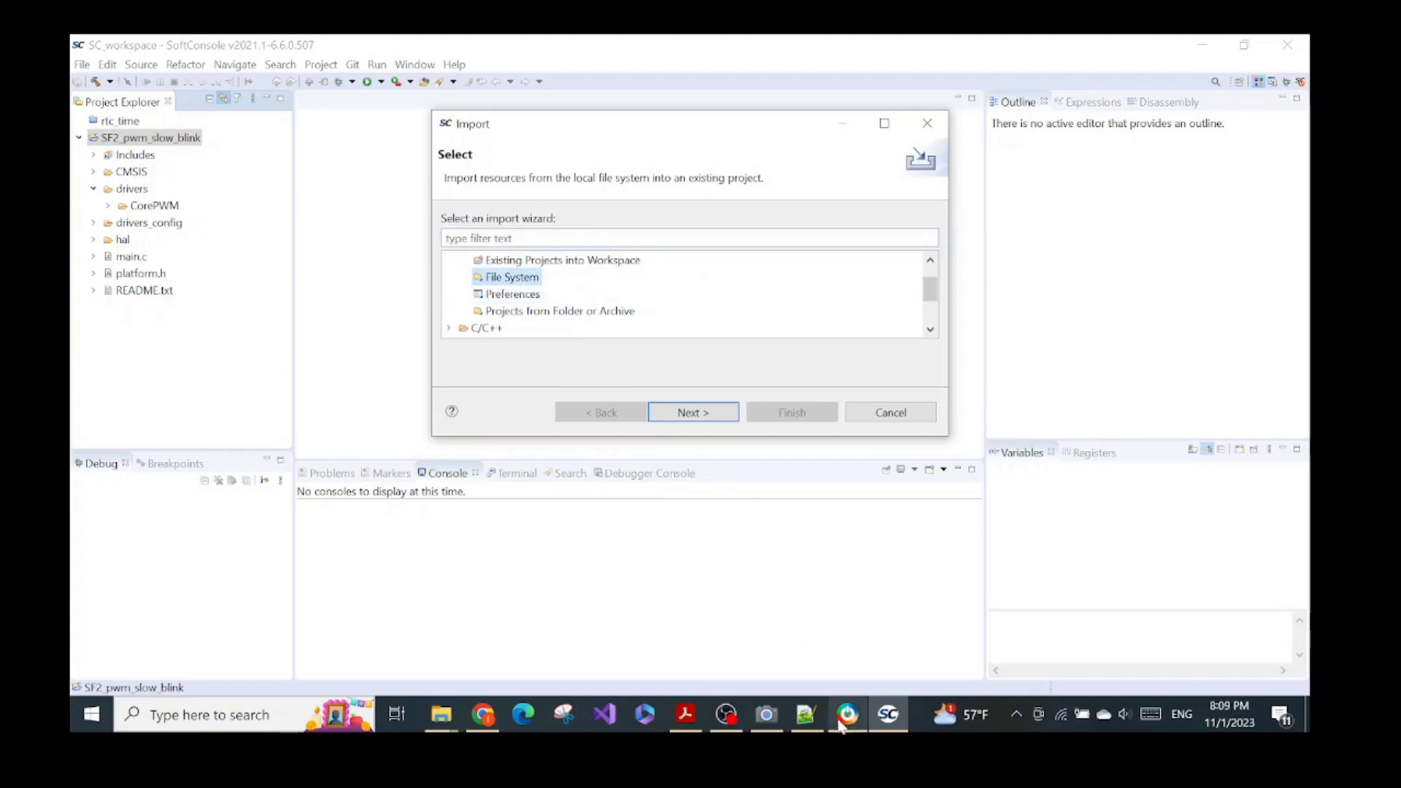
Step: Consult lab guide items 11 and 12, and set the File System import's source directory to the Trial1_Cortex_M3\firmware folder
{"action": "left_click", "coordinate": [686, 714]}
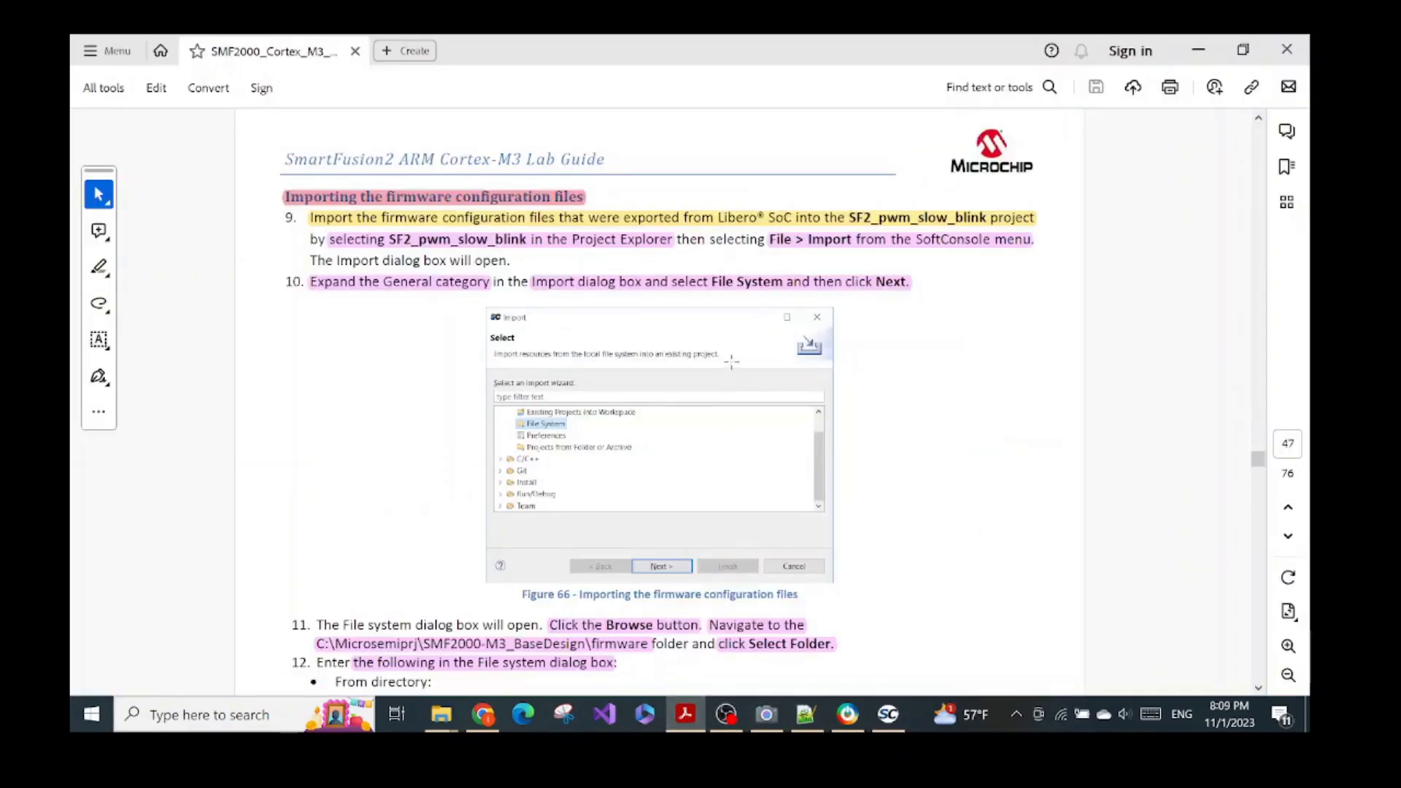
{"action": "scroll", "coordinate": [732, 361], "scroll_direction": "down", "scroll_amount": 5}
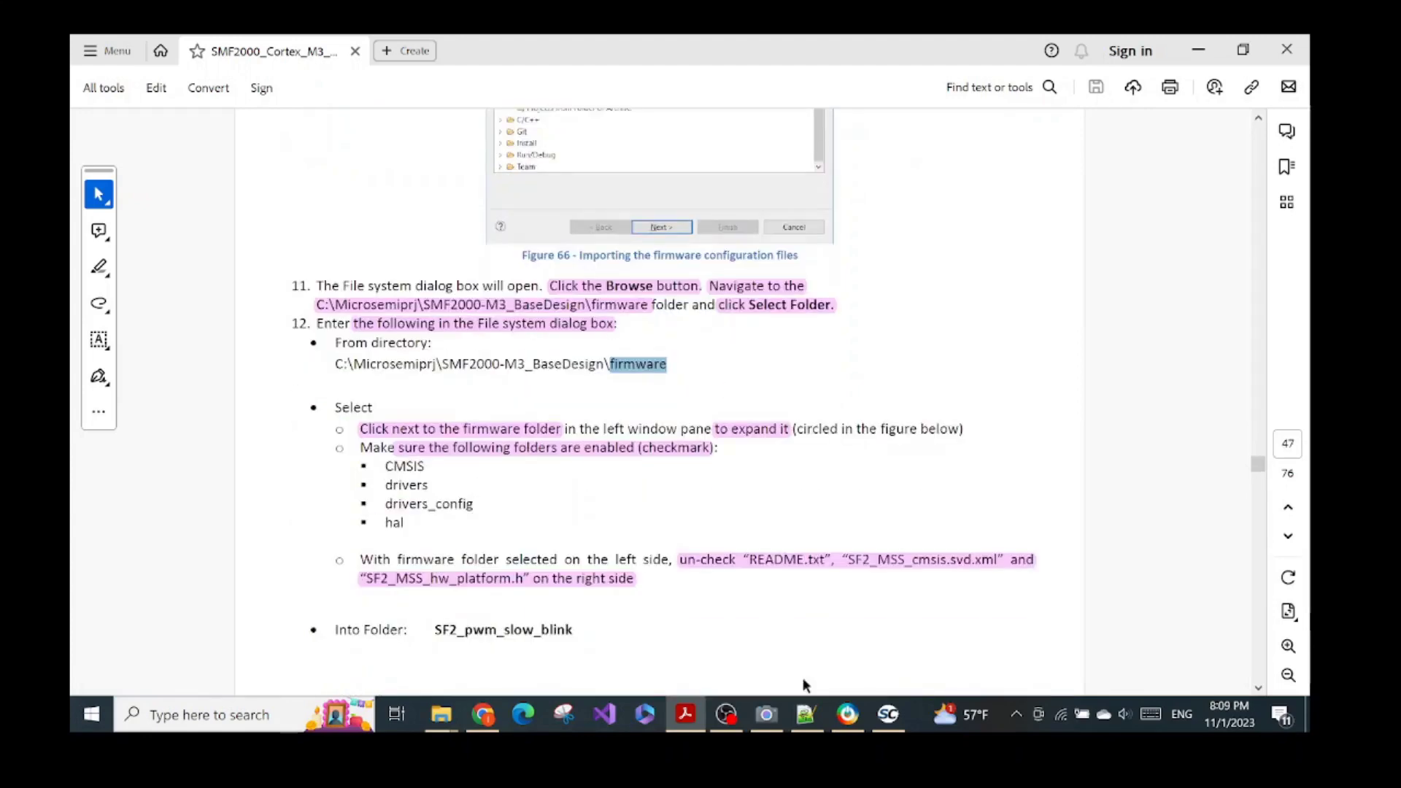
{"action": "left_click", "coordinate": [888, 714]}
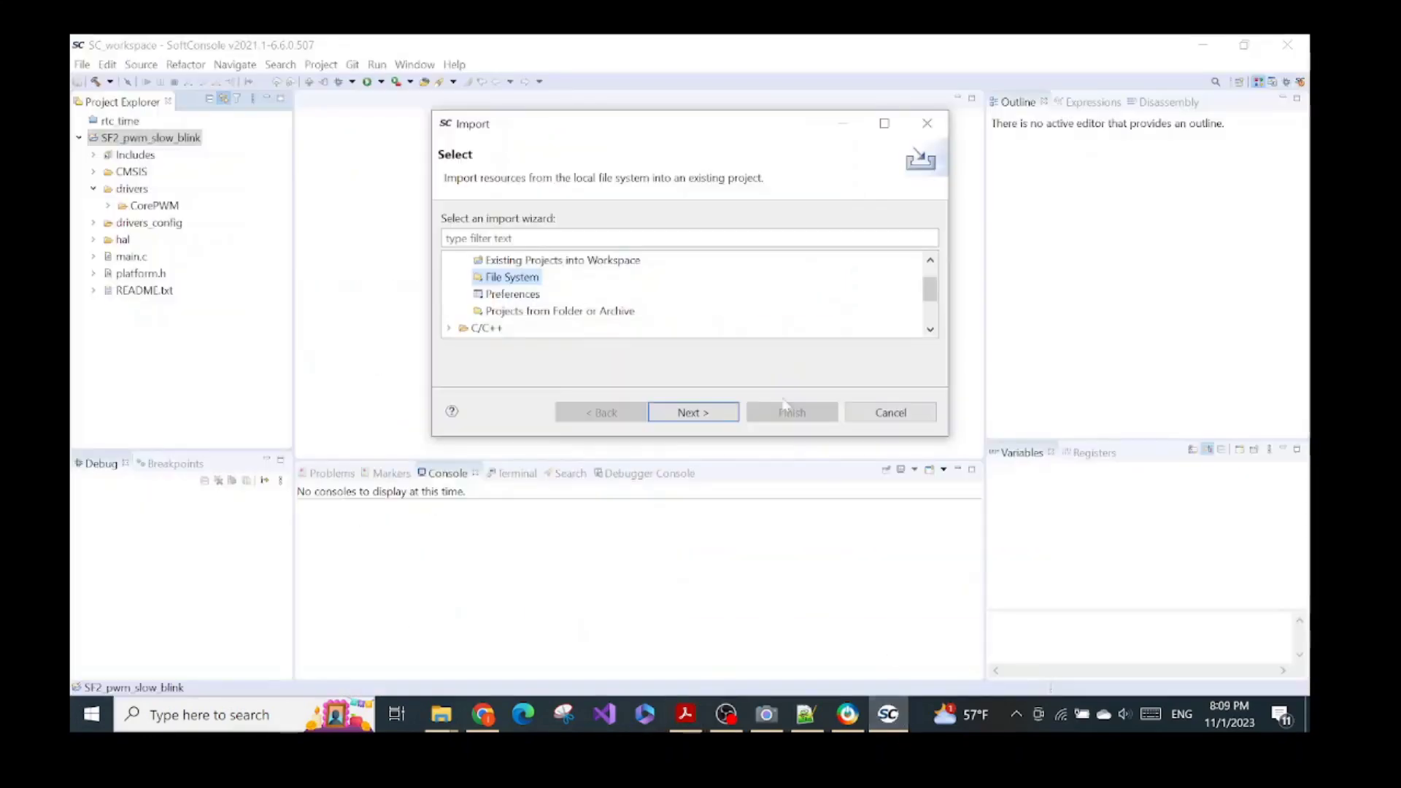
{"action": "left_click", "coordinate": [690, 412]}
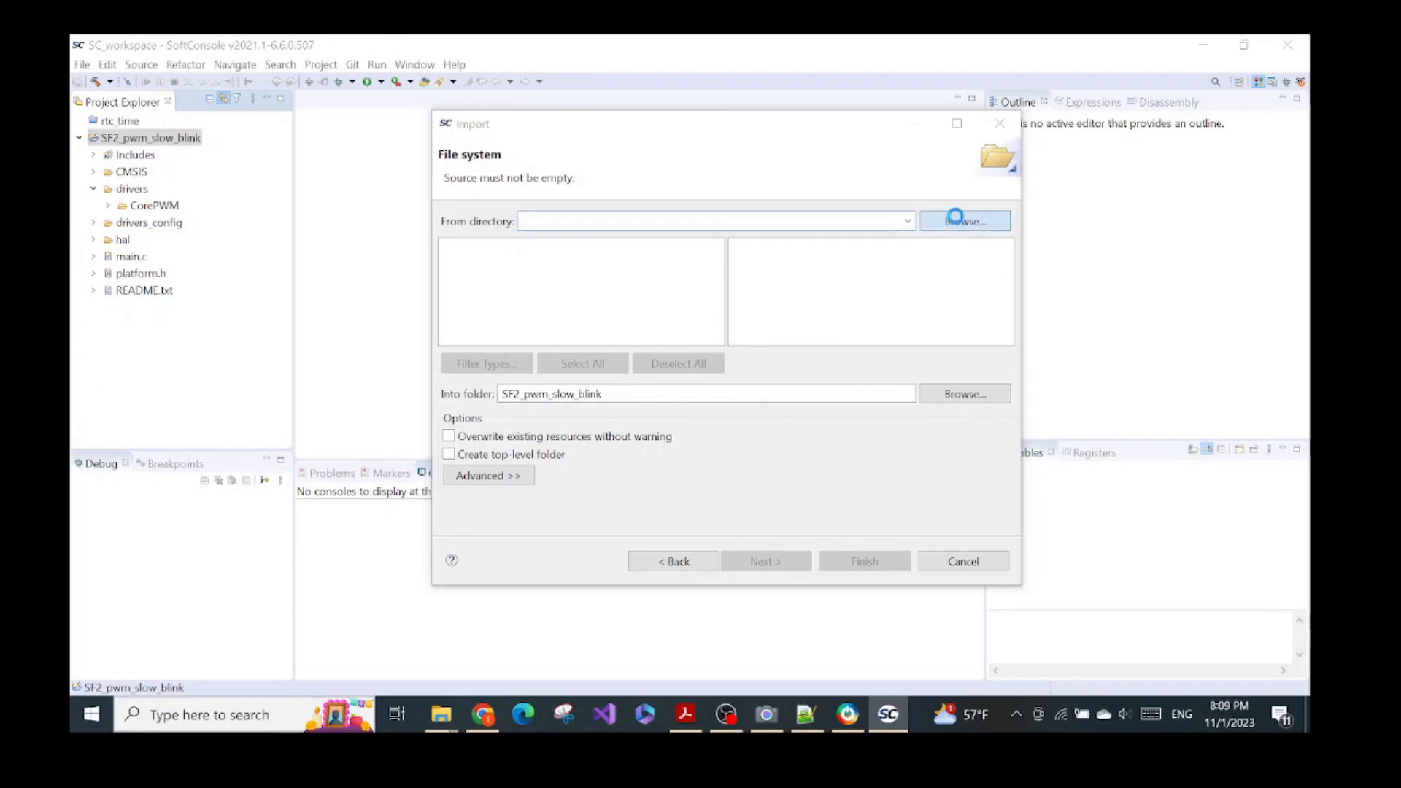
{"action": "left_click", "coordinate": [952, 220]}
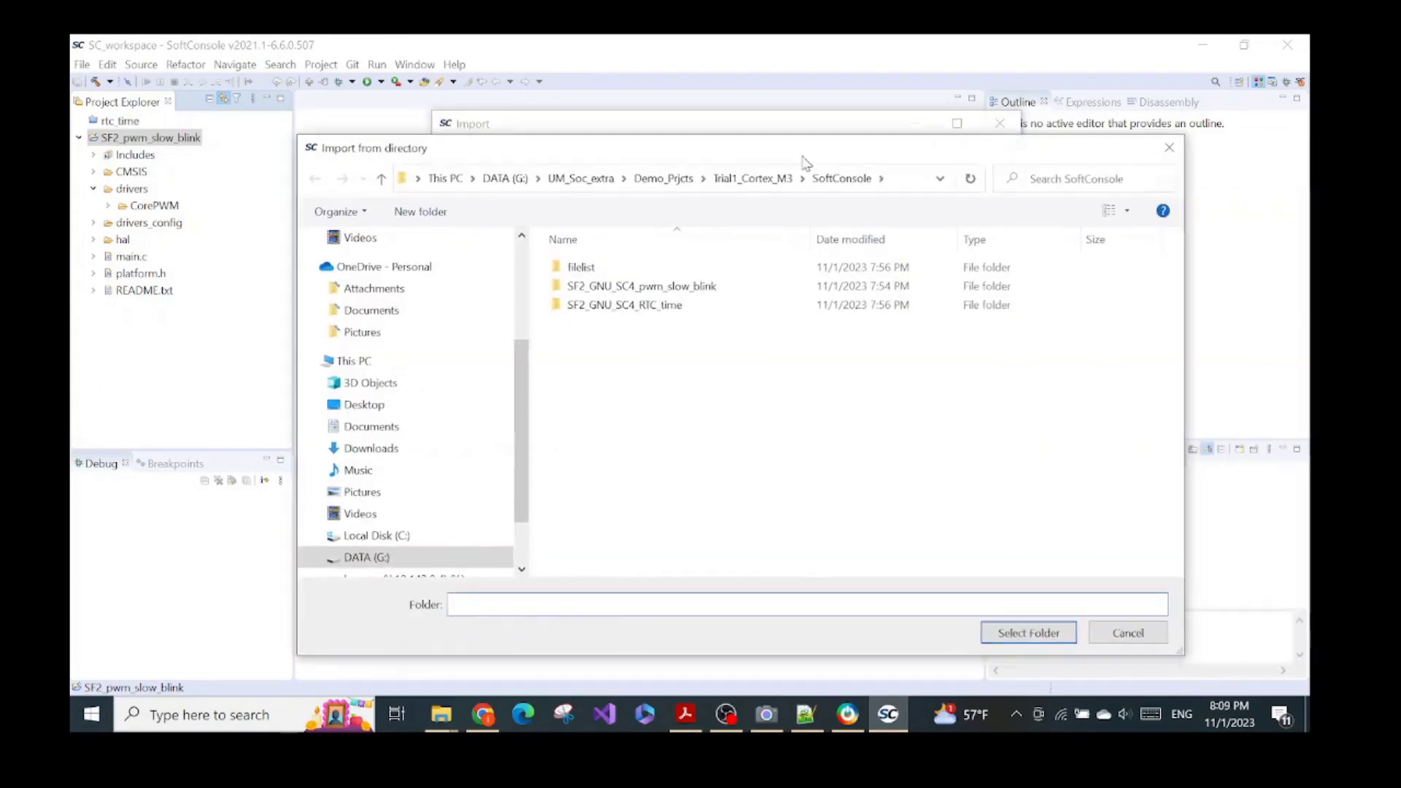
{"action": "left_click", "coordinate": [719, 179]}
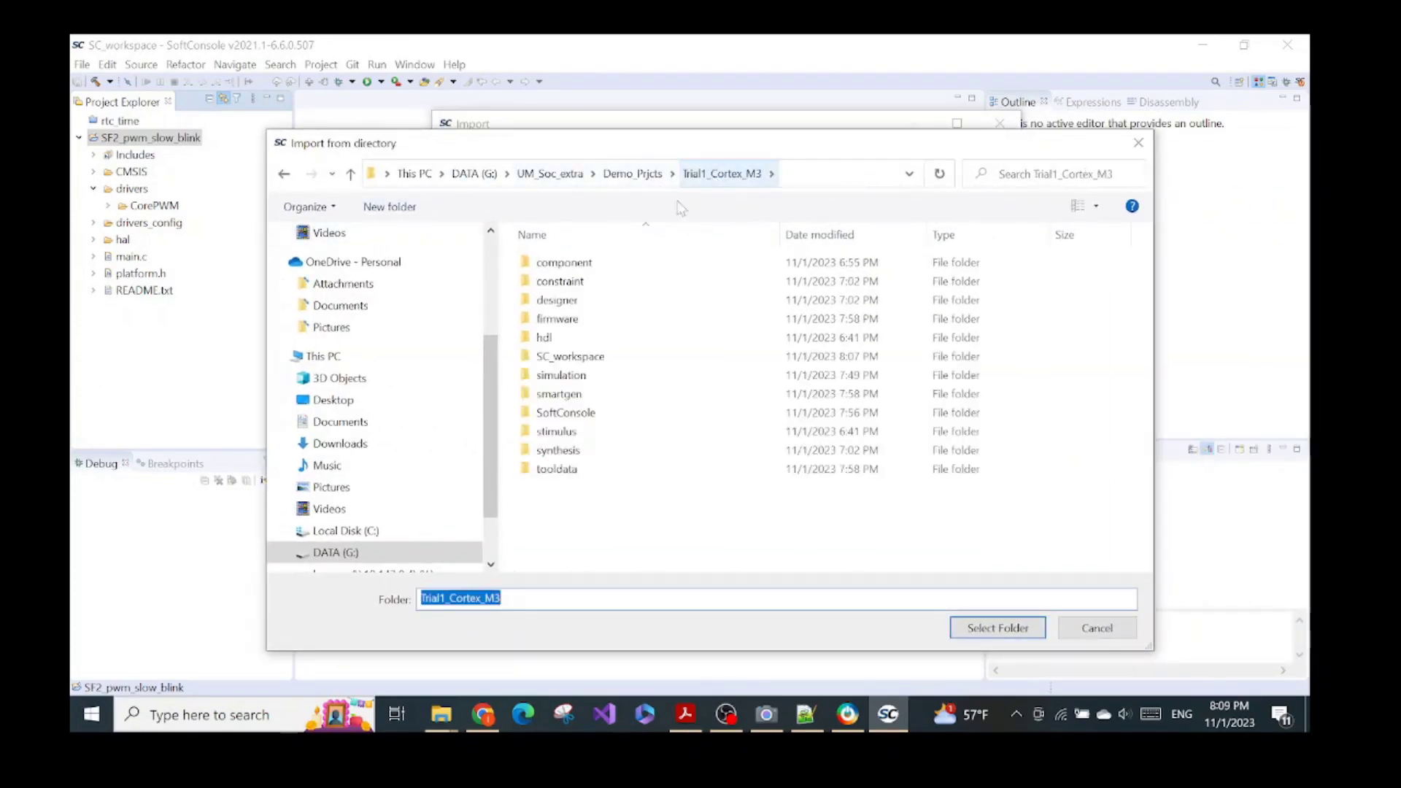
{"action": "left_click", "coordinate": [574, 321]}
{"action": "left_click", "coordinate": [962, 625]}
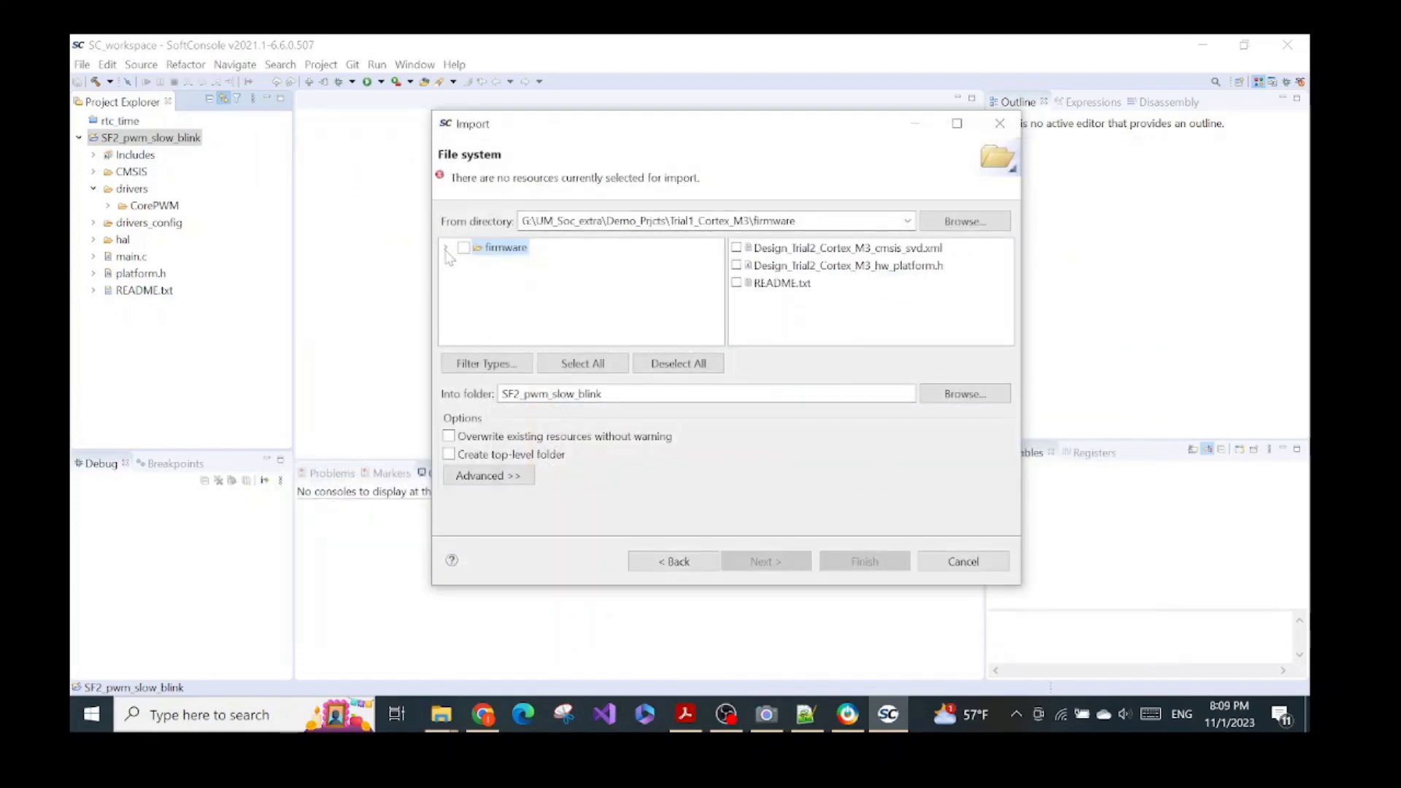
Step: Expand the firmware folder and include its CMSIS, drivers, drivers_config and hal subfolders in the import
{"action": "left_click", "coordinate": [446, 249]}
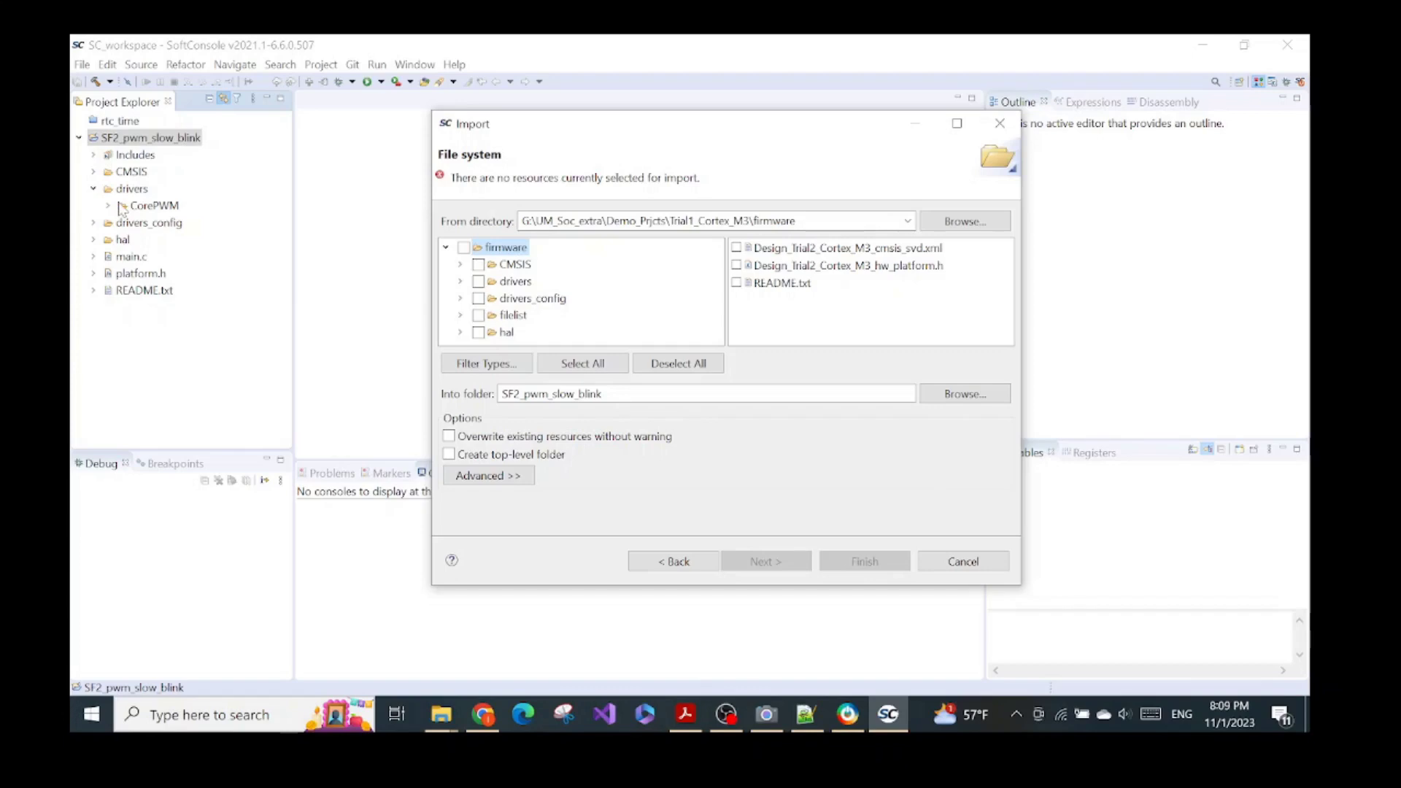
{"action": "left_click", "coordinate": [479, 264]}
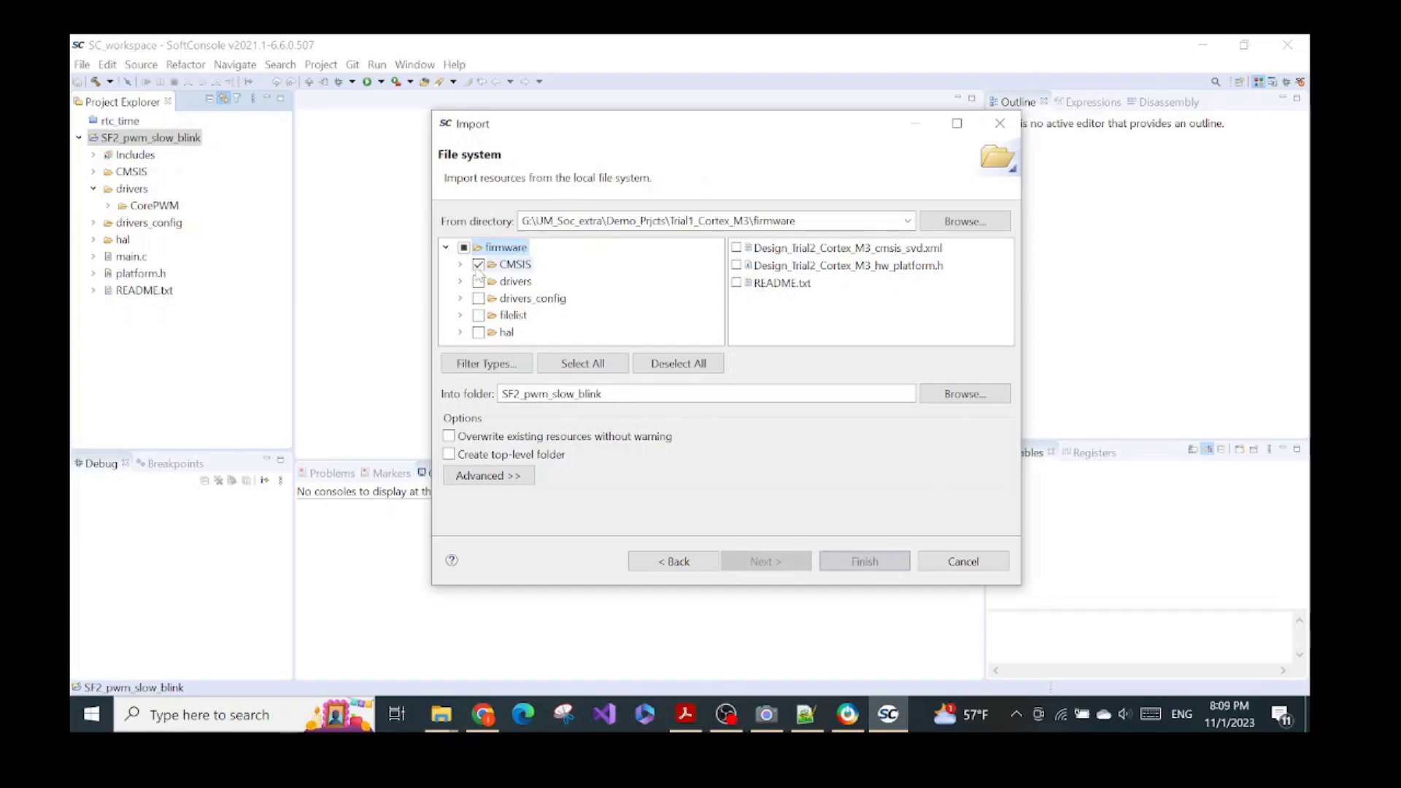
{"action": "left_click", "coordinate": [479, 281]}
{"action": "left_click", "coordinate": [479, 298]}
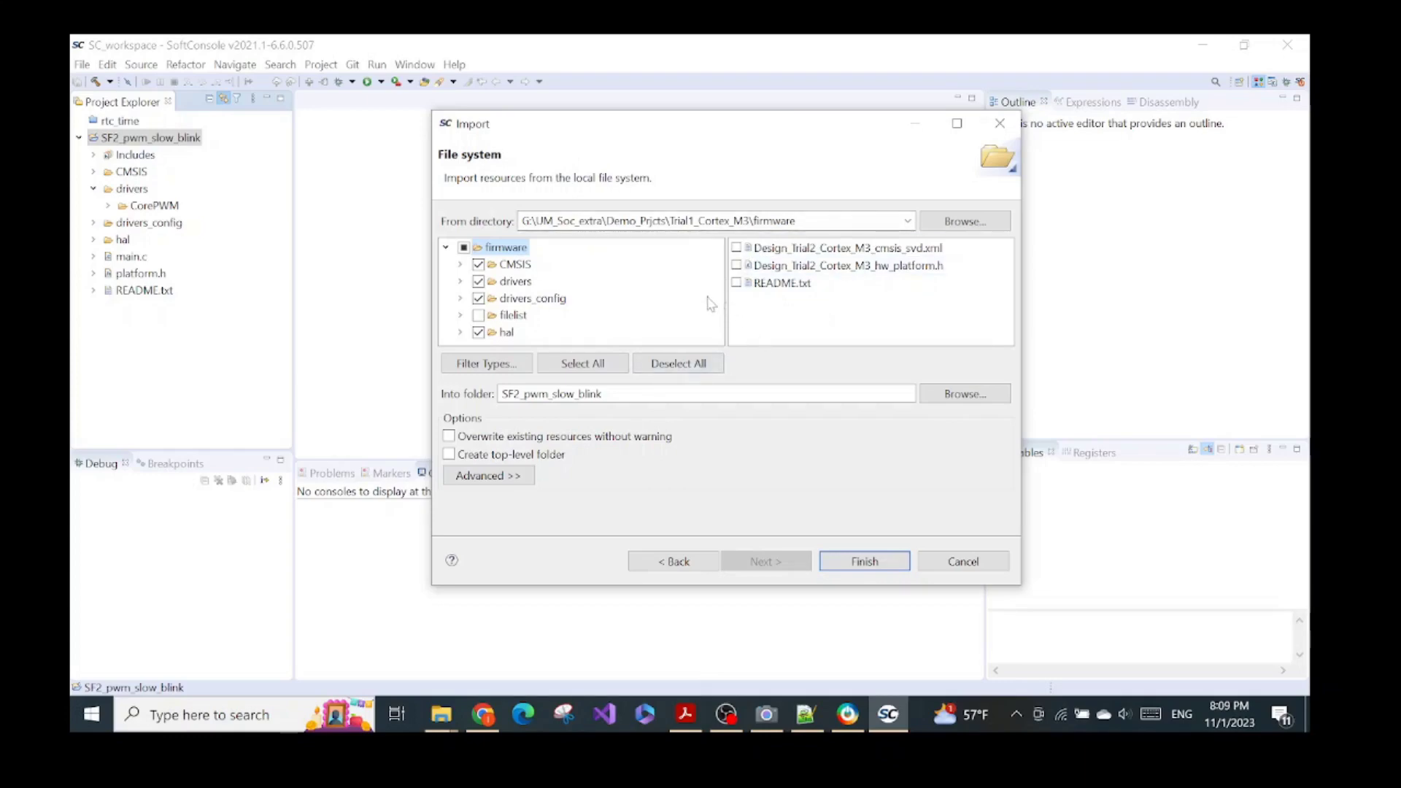
Step: Check the lab guide through item 13 and Figure 68, and run the firmware import in SoftConsole
{"action": "left_click", "coordinate": [685, 713]}
{"action": "scroll", "coordinate": [655, 504], "scroll_direction": "down", "scroll_amount": 10}
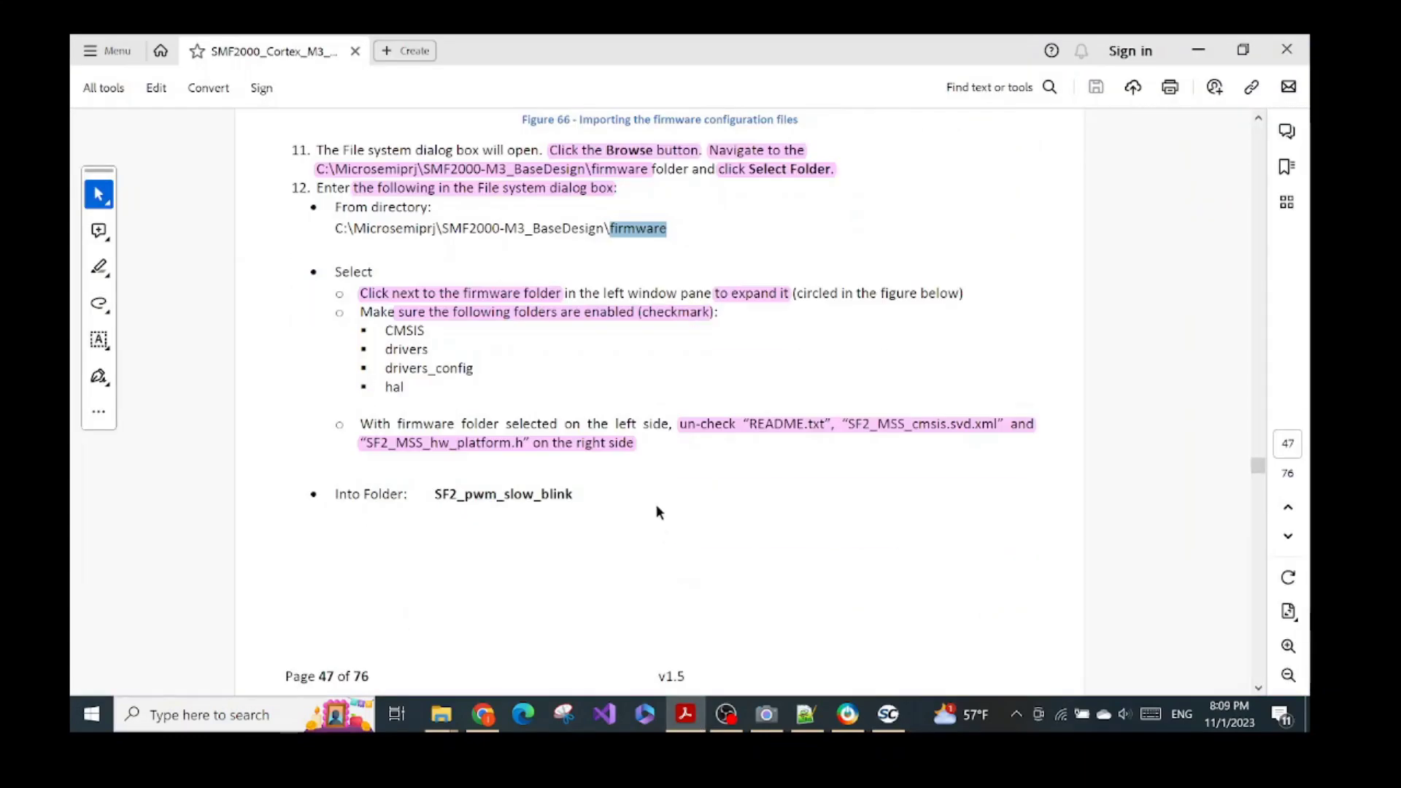
{"action": "scroll", "coordinate": [659, 485], "scroll_direction": "down", "scroll_amount": 5}
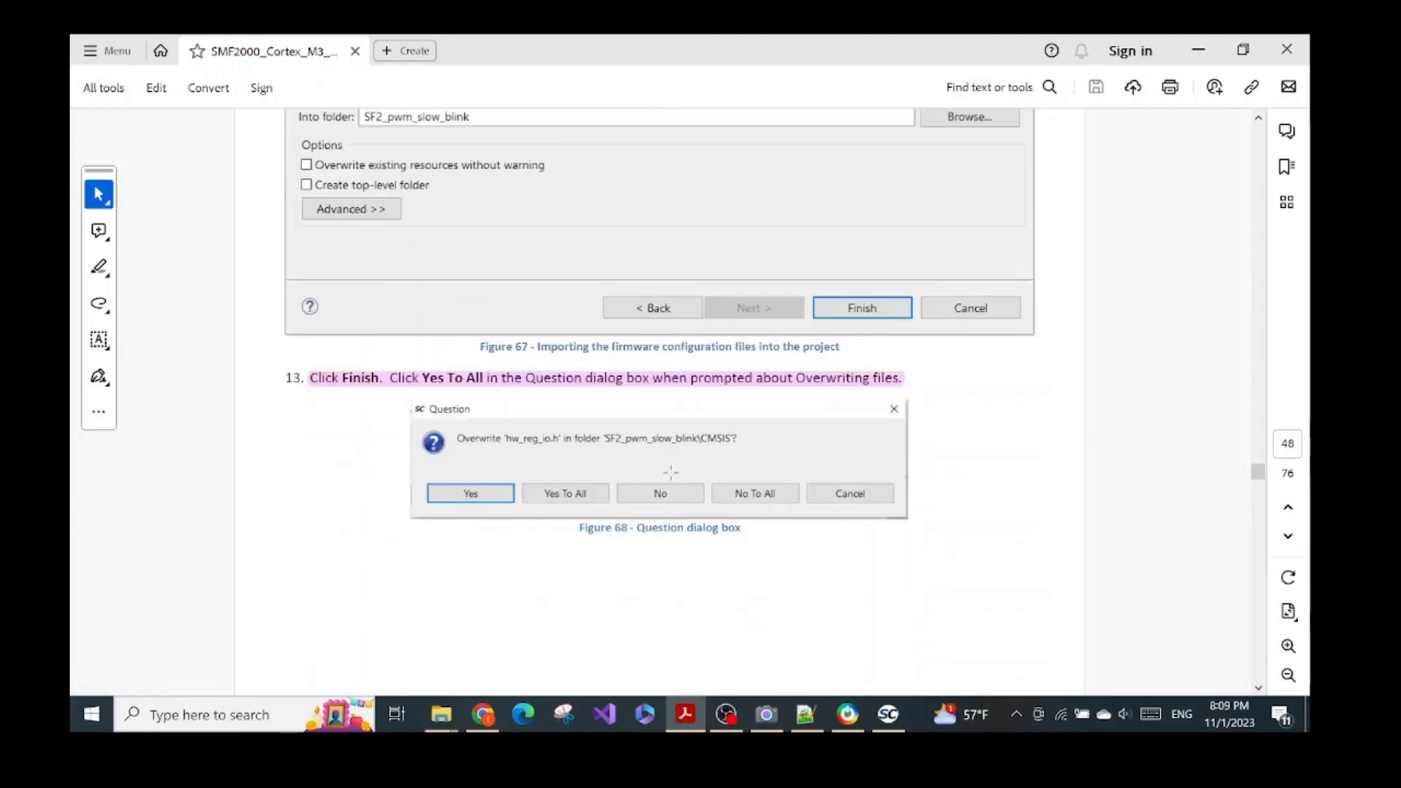
{"action": "scroll", "coordinate": [884, 398], "scroll_direction": "down", "scroll_amount": 2}
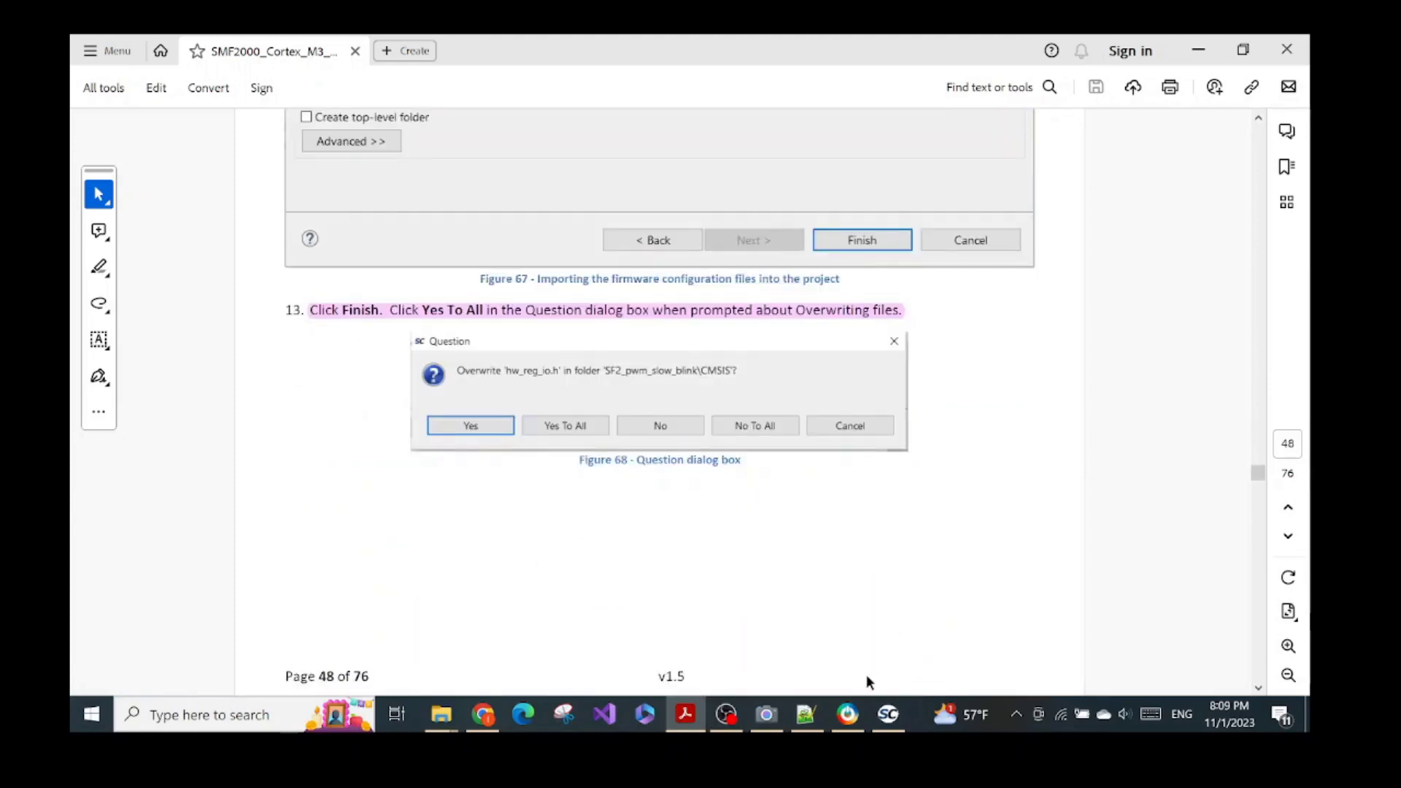
{"action": "left_click", "coordinate": [889, 714]}
{"action": "left_click", "coordinate": [847, 562]}
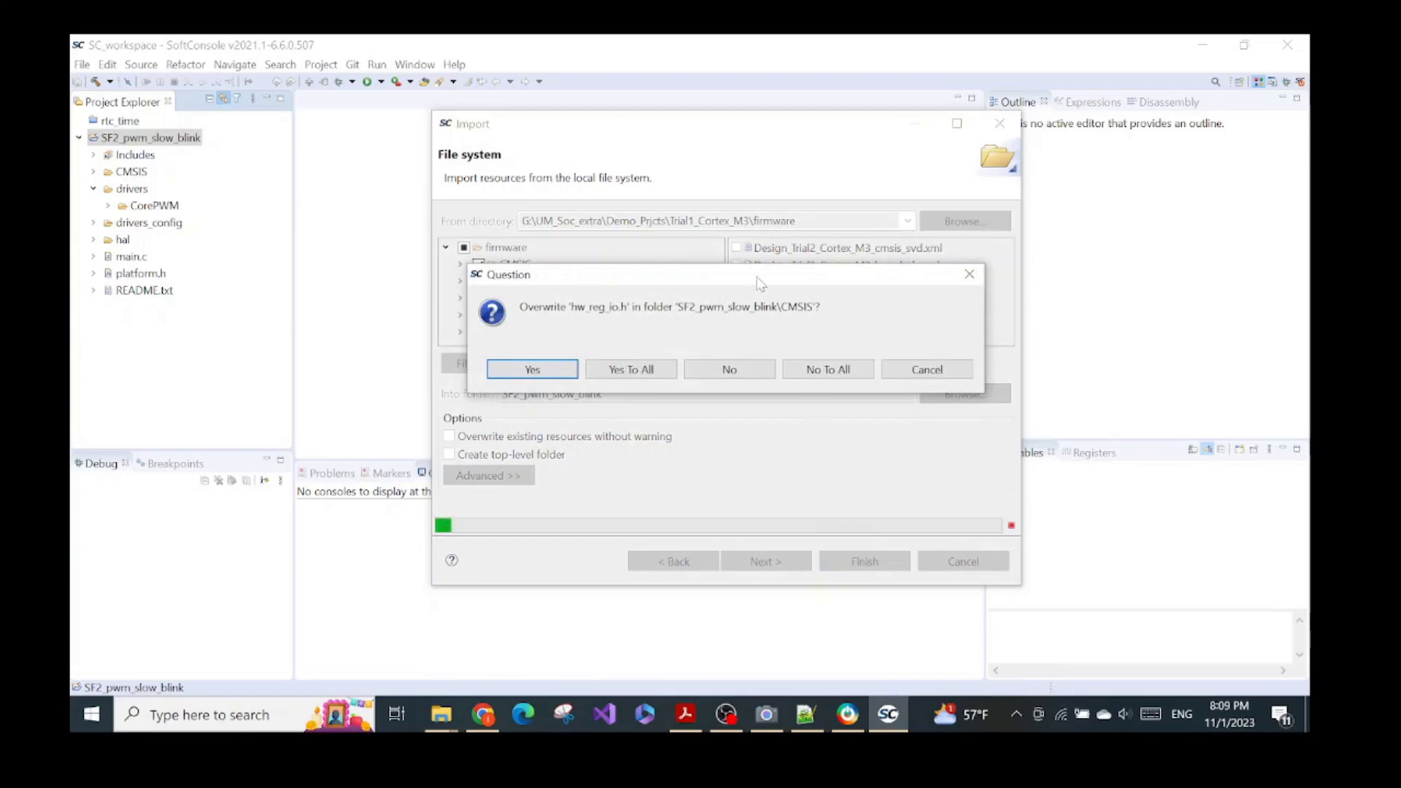
Step: Review the exported firmware folders in Libero, overwrite all existing files in SF2_pwm_slow_blink with the imported ones, and return to the lab guide
{"action": "left_click_drag", "start_coordinate": [759, 283], "coordinate": [741, 370]}
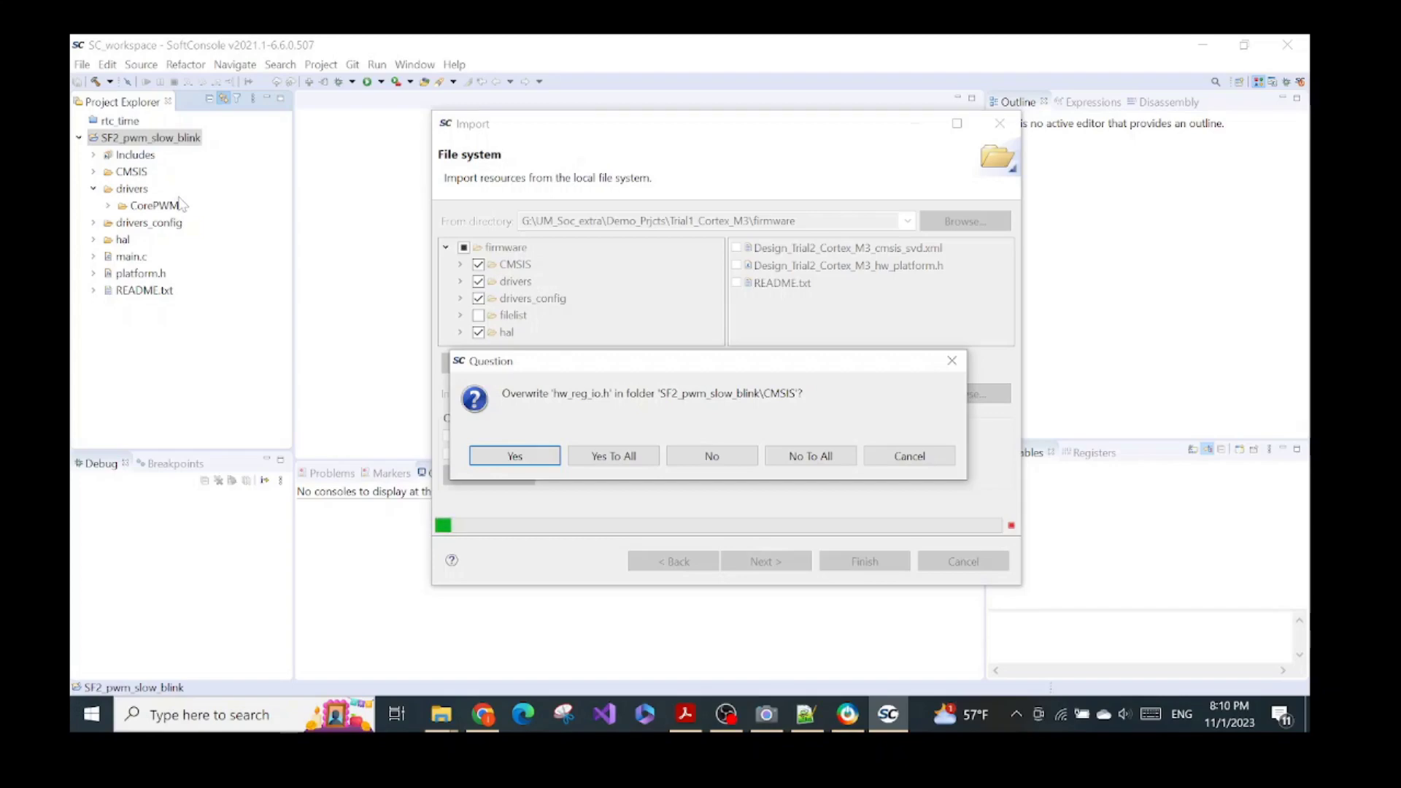
{"action": "left_click", "coordinate": [848, 714]}
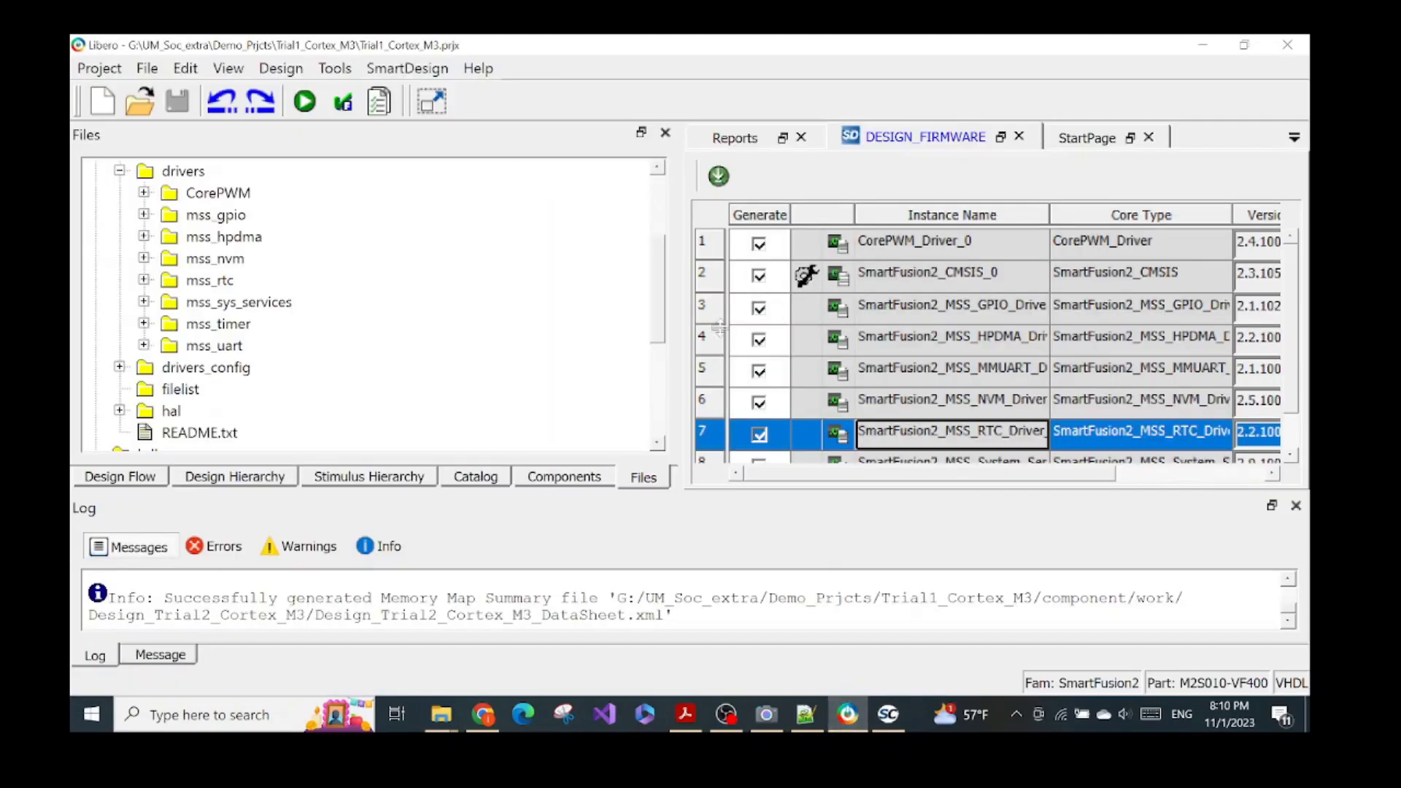
{"action": "scroll", "coordinate": [318, 299], "scroll_direction": "up", "scroll_amount": 3}
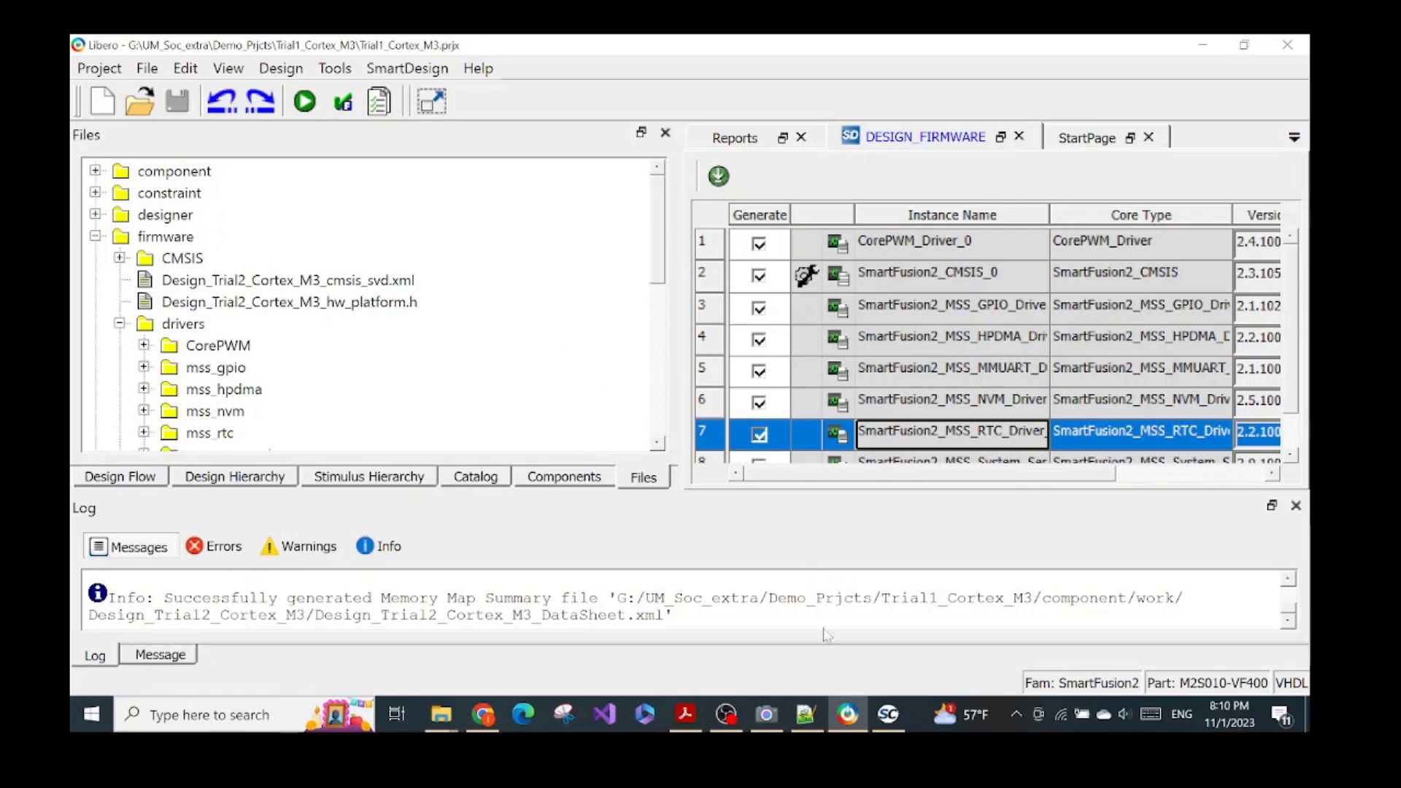
{"action": "left_click", "coordinate": [888, 714]}
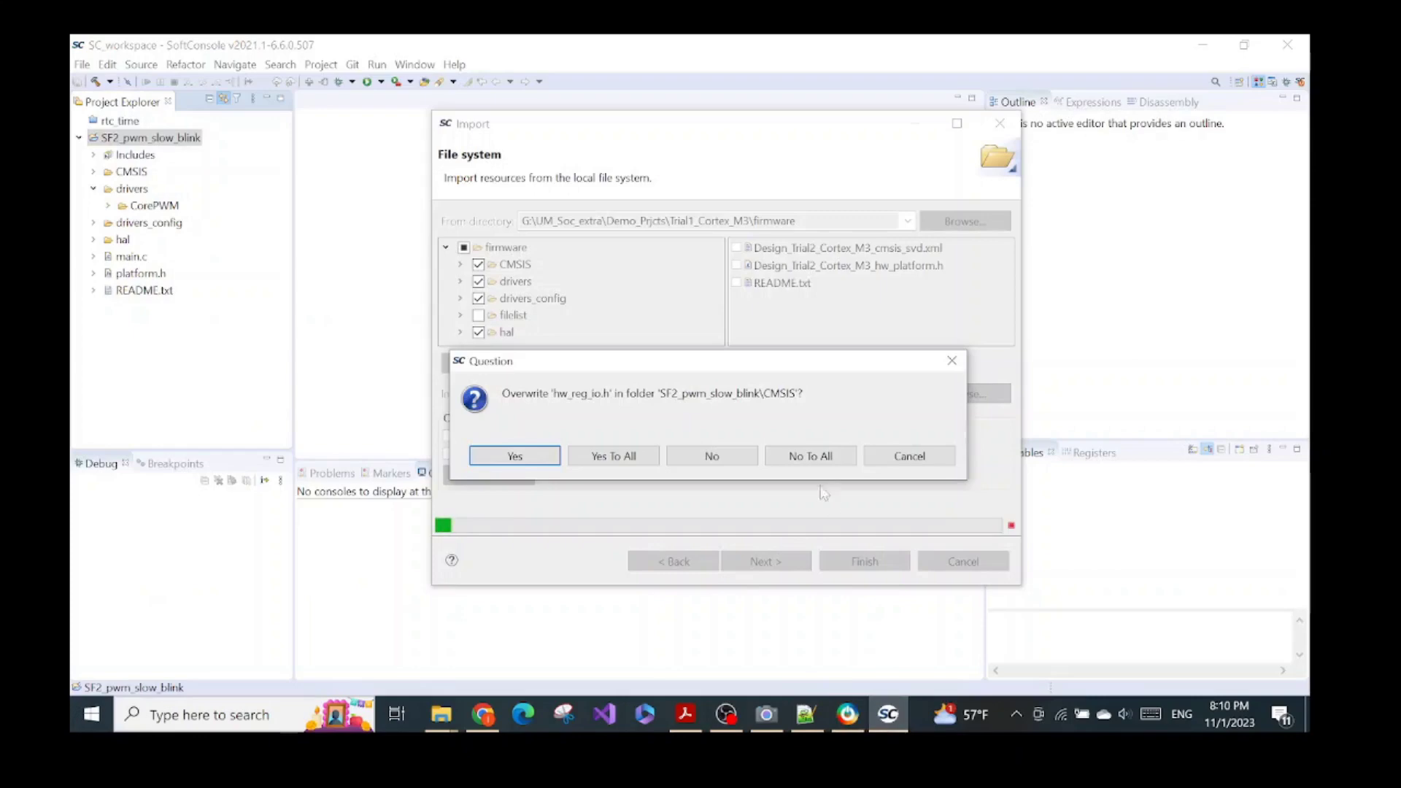
{"action": "left_click", "coordinate": [611, 457]}
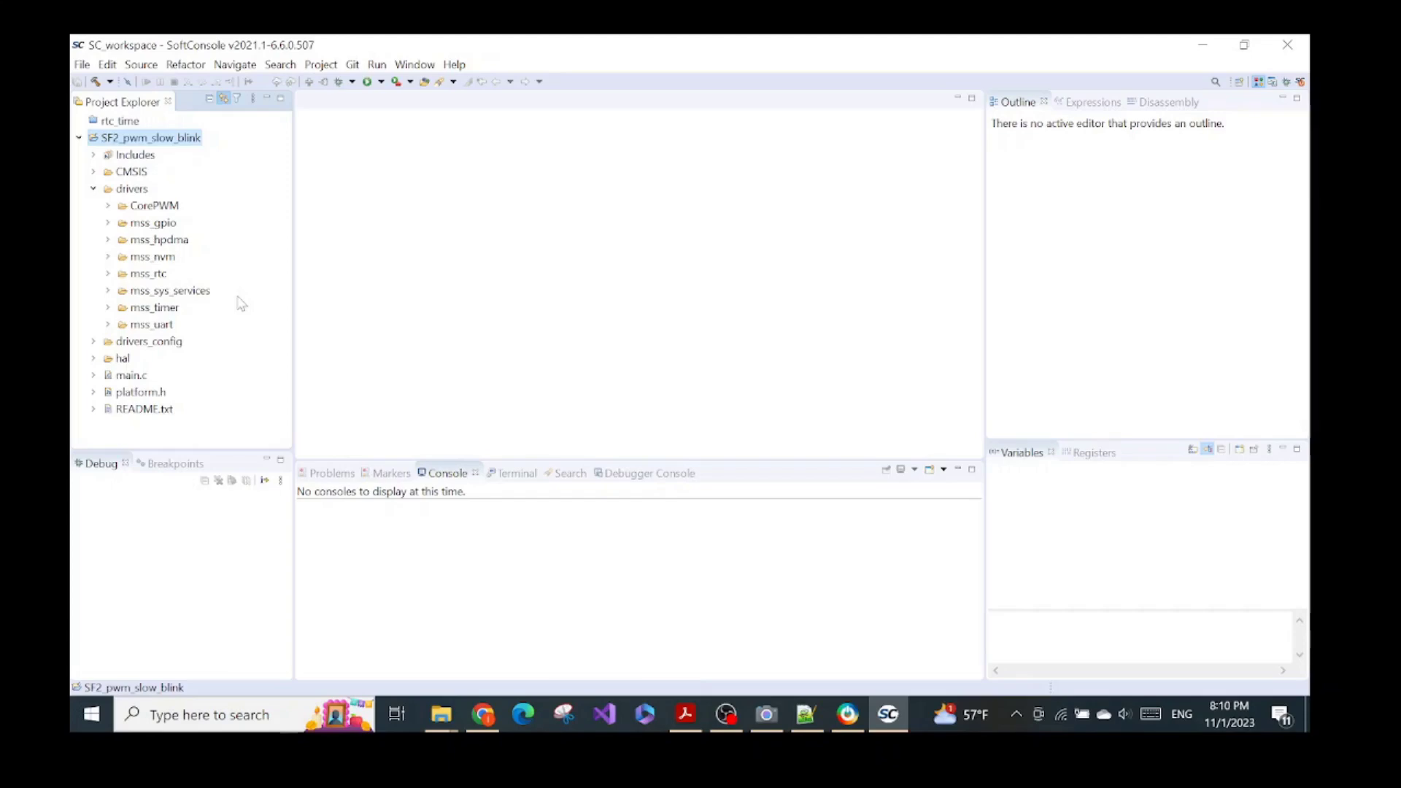
{"action": "left_click", "coordinate": [686, 715]}
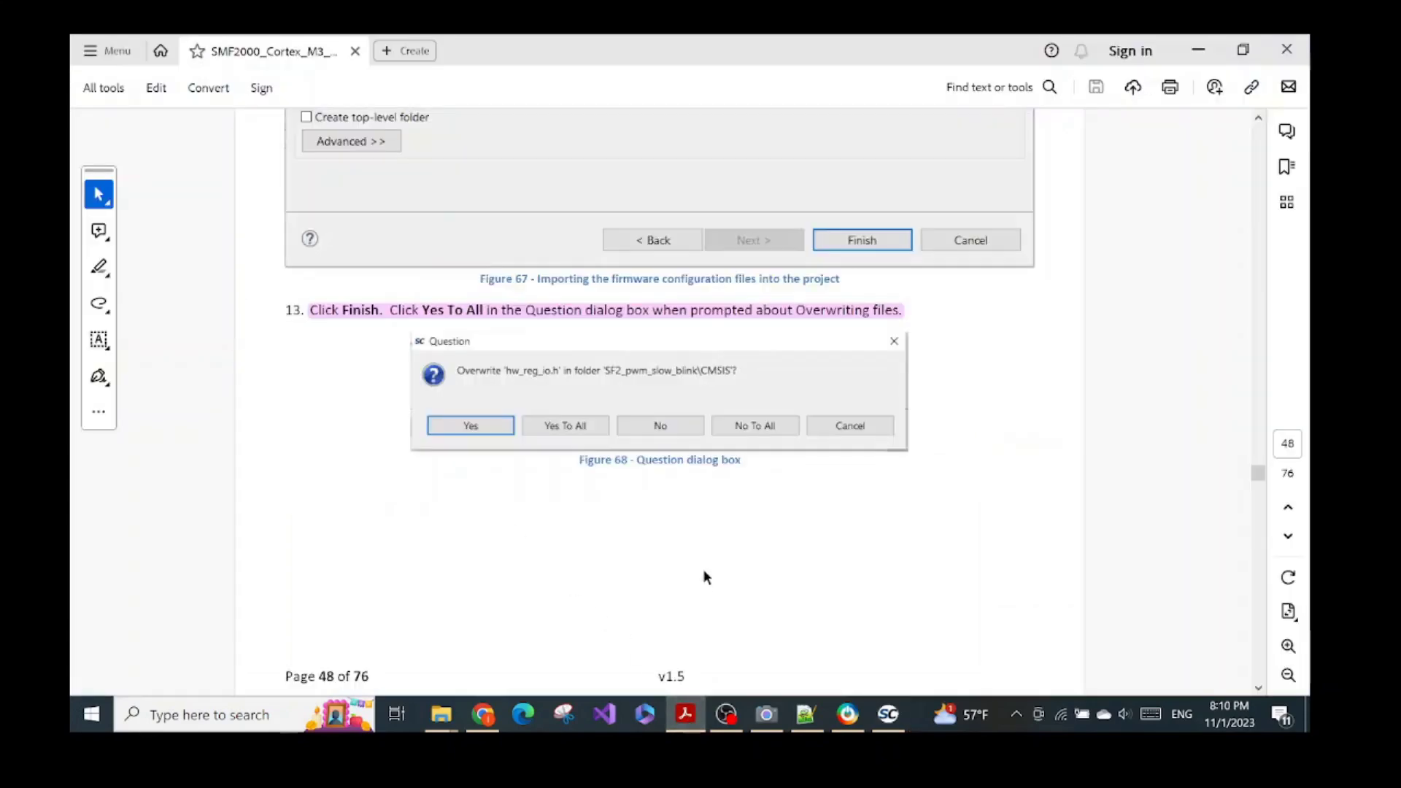
Step: Follow the lab guide to step 15, switch to SoftConsole and open main.c from the SF2_pwm_slow_blink project
{"action": "scroll", "coordinate": [705, 555], "scroll_direction": "down", "scroll_amount": 1}
{"action": "scroll", "coordinate": [705, 539], "scroll_direction": "down", "scroll_amount": 5}
{"action": "scroll", "coordinate": [719, 491], "scroll_direction": "down", "scroll_amount": 4}
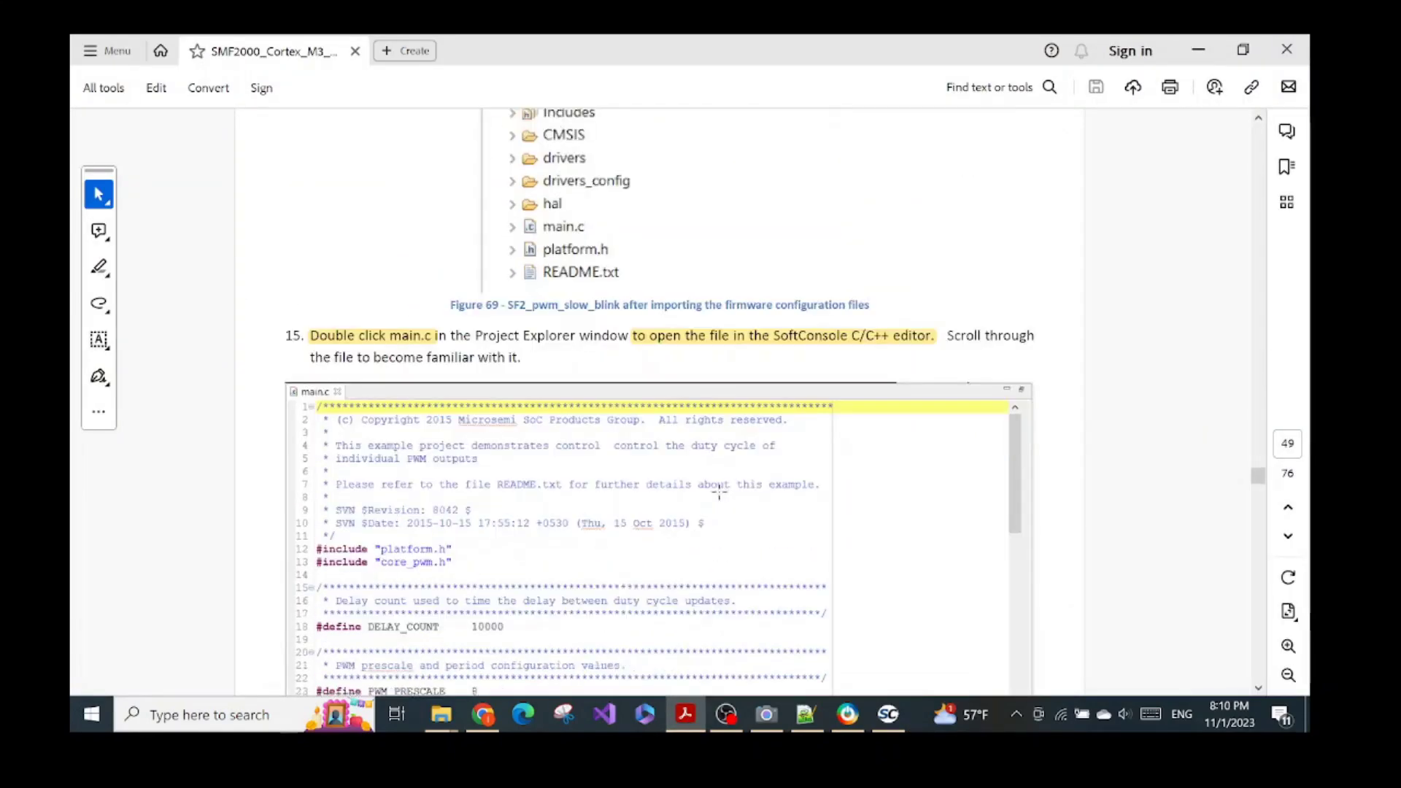
{"action": "left_click", "coordinate": [888, 714]}
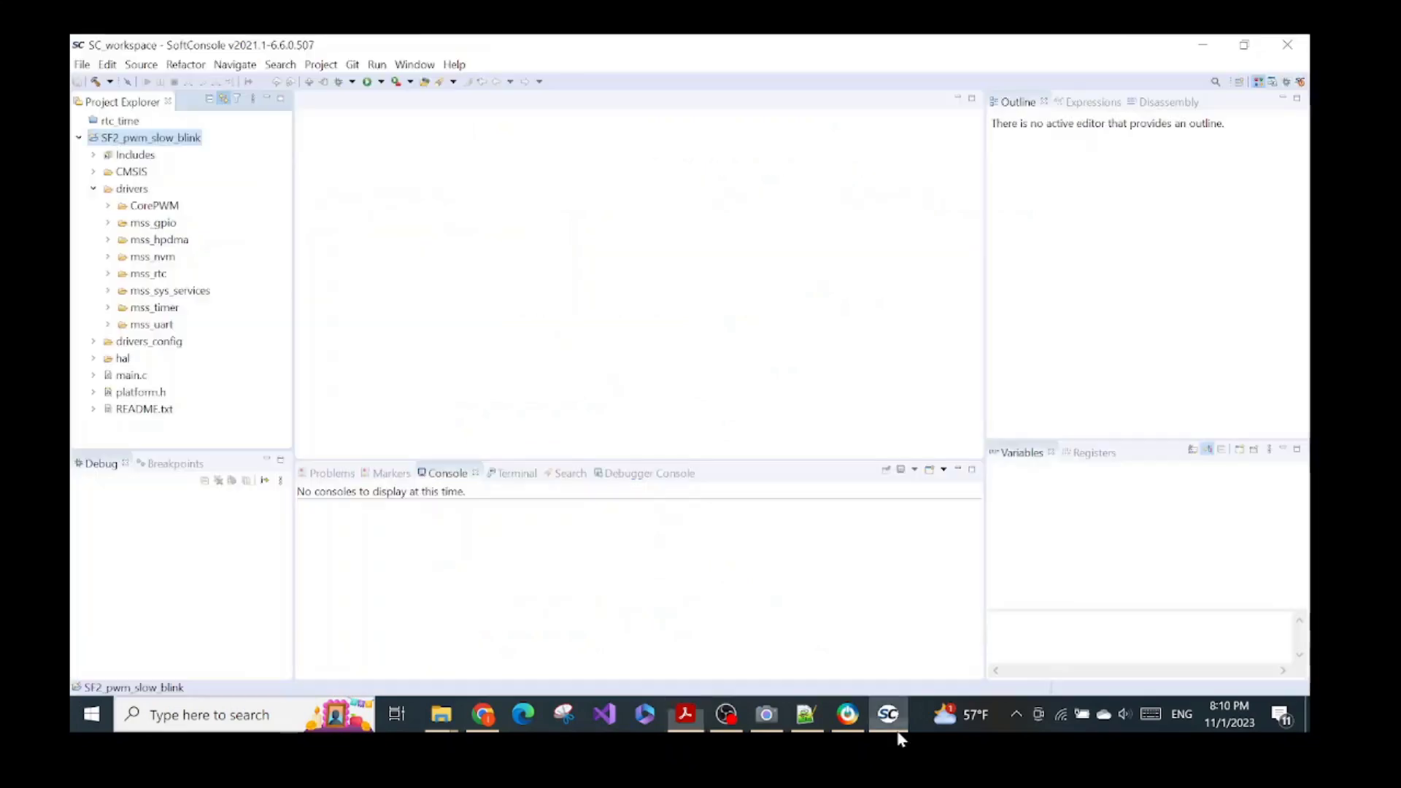
{"action": "left_click", "coordinate": [132, 376]}
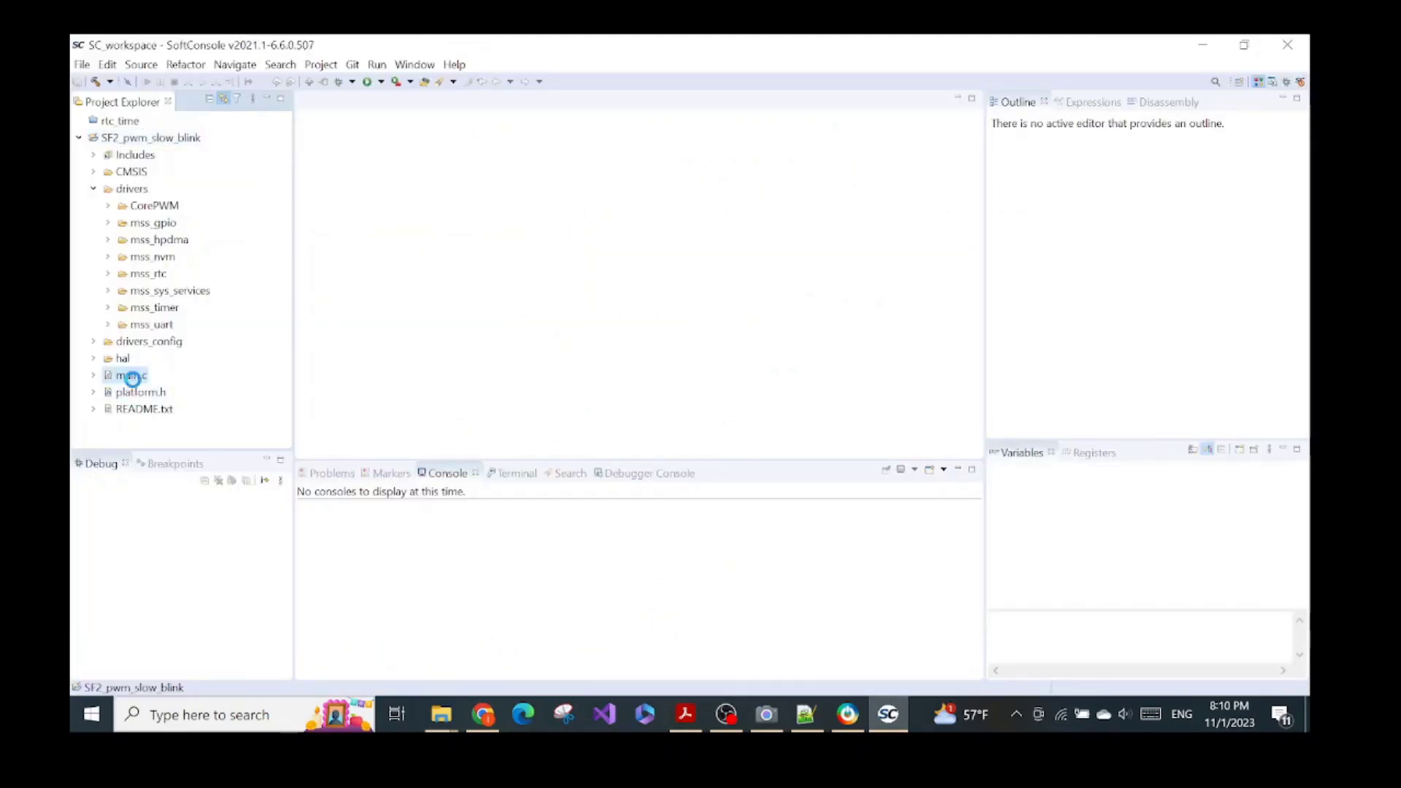
{"action": "double_click", "coordinate": [132, 377]}
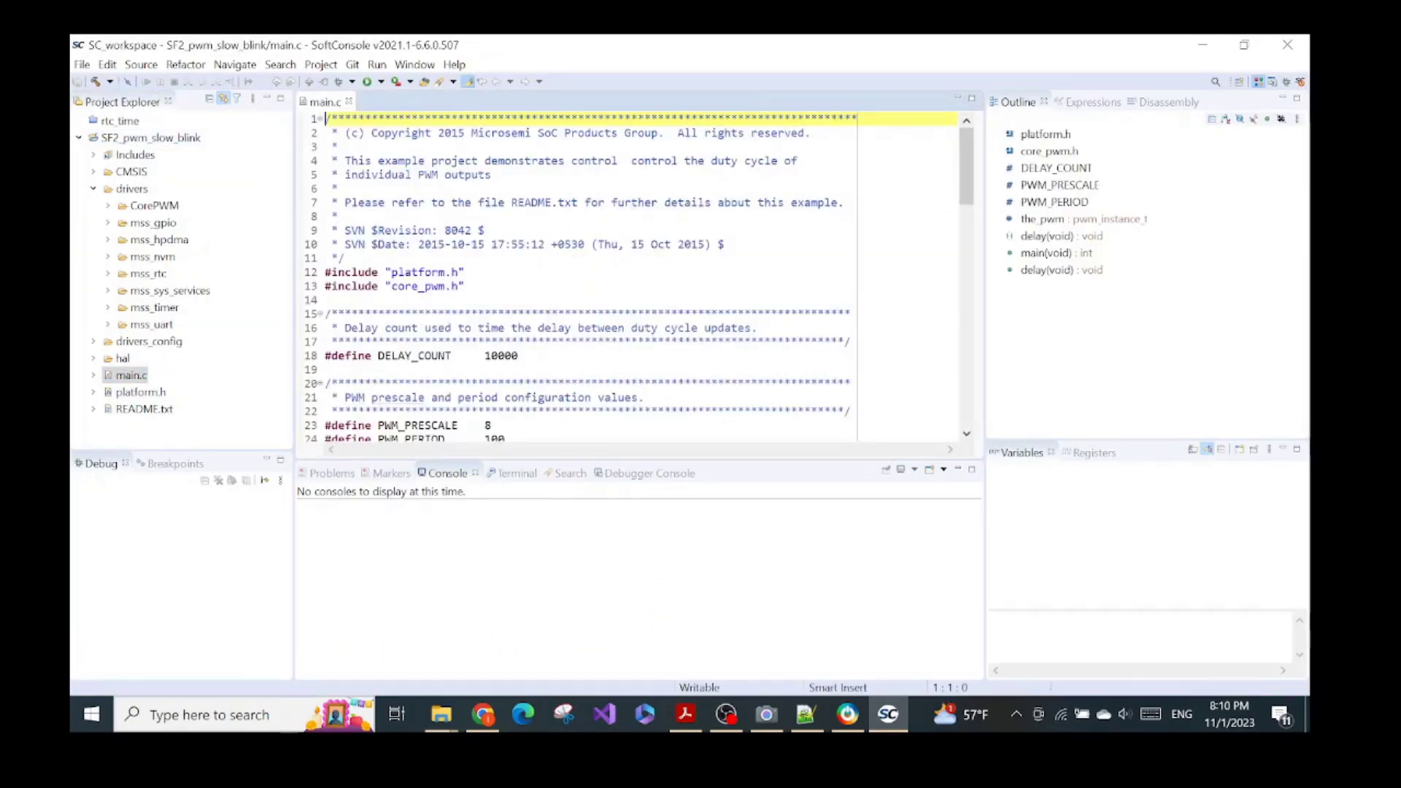
Step: Check the board in the Camera app, return to SoftConsole and read main.c down to the main function
{"action": "right_click", "coordinate": [627, 292]}
{"action": "left_click", "coordinate": [545, 302]}
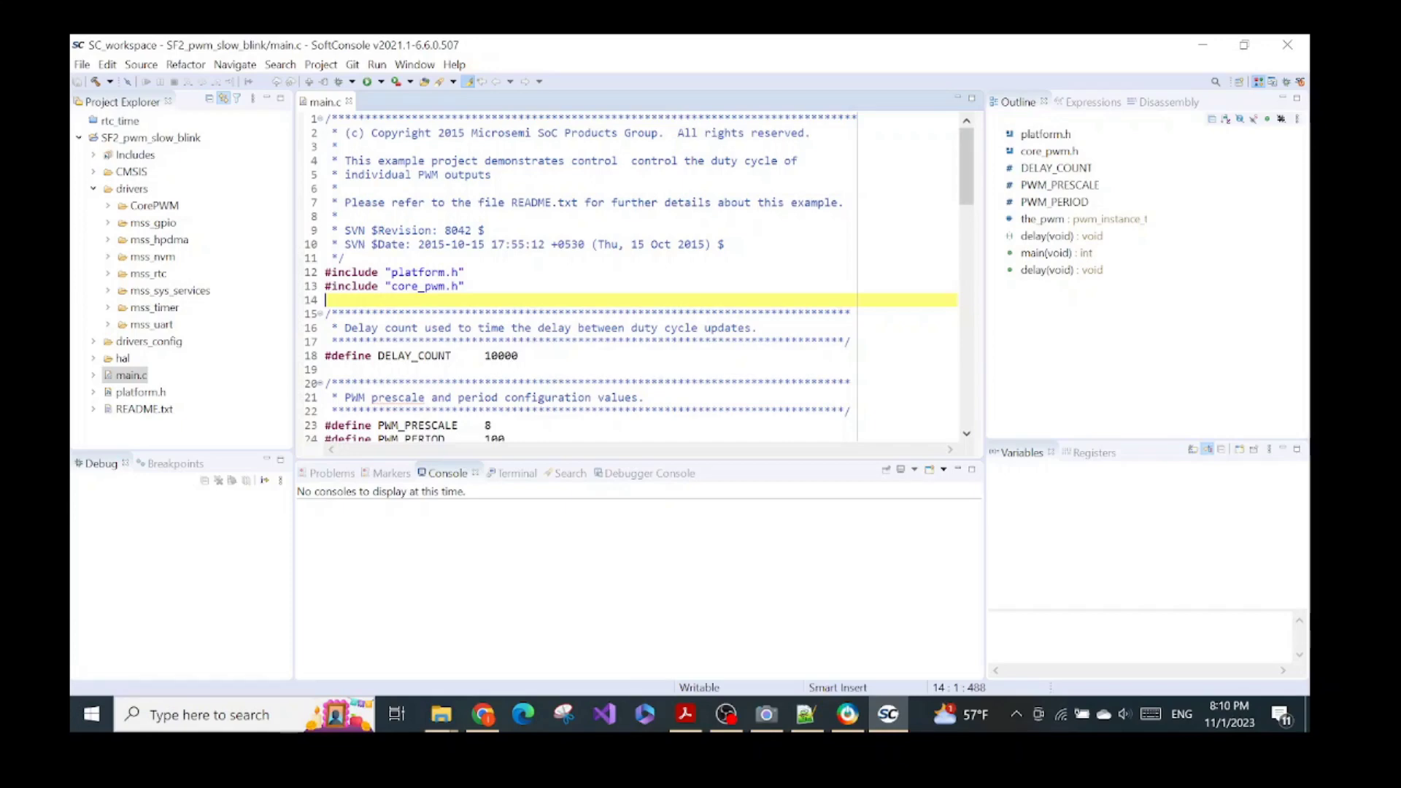
{"action": "left_click", "coordinate": [766, 714]}
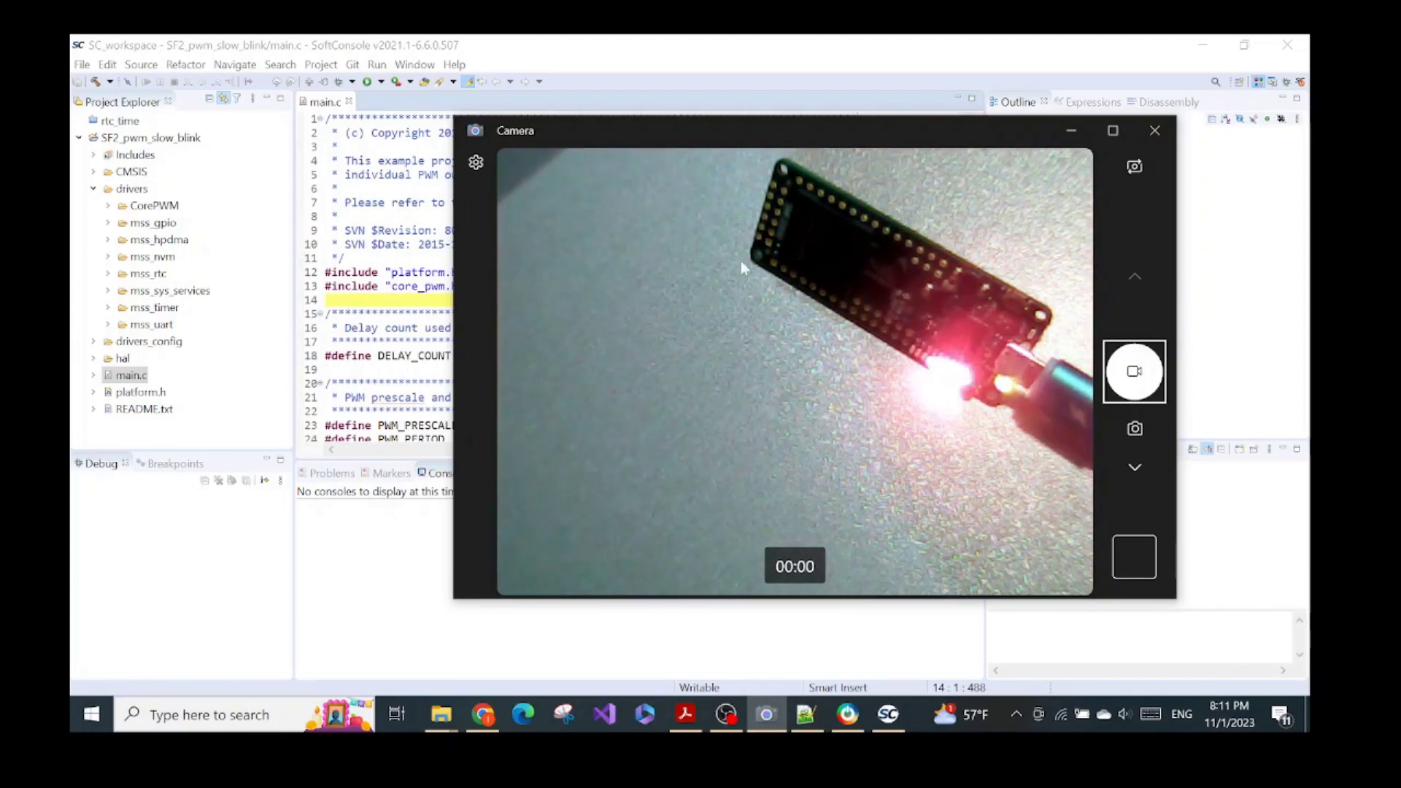
{"action": "left_click", "coordinate": [404, 203]}
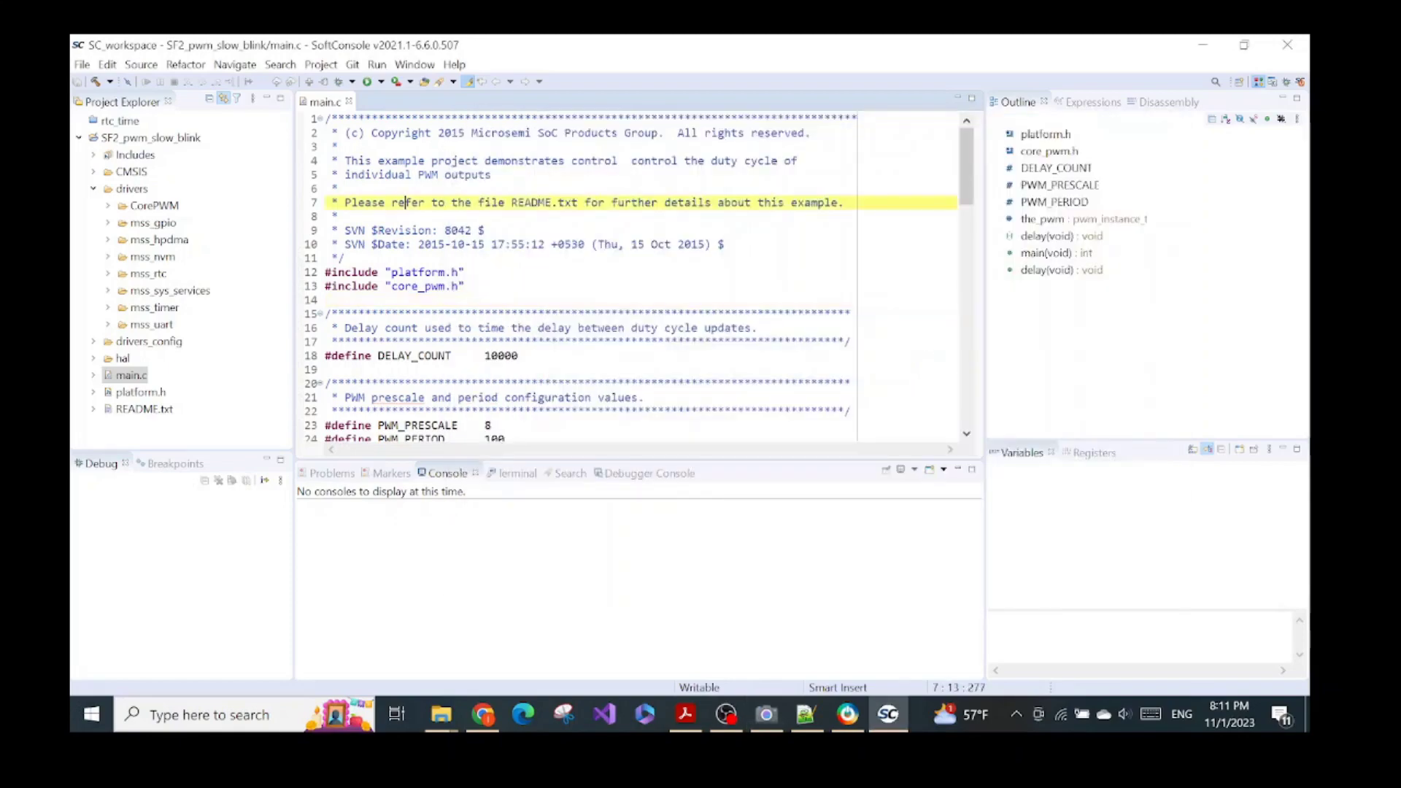
{"action": "scroll", "coordinate": [634, 278], "scroll_direction": "down", "scroll_amount": 5}
{"action": "scroll", "coordinate": [577, 277], "scroll_direction": "down", "scroll_amount": 7}
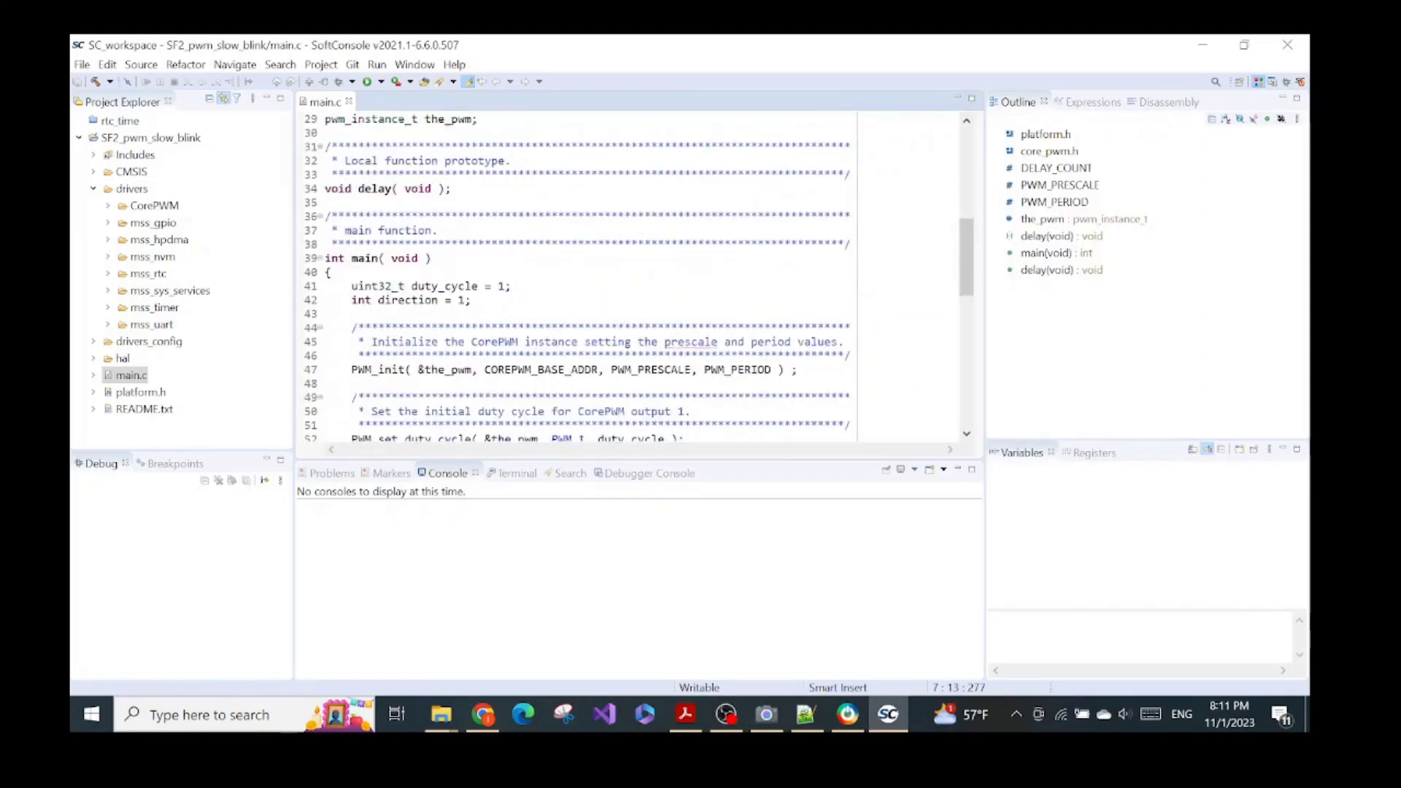
Step: Open platform.h and select the address value of the COREPWM_BASE_ADDR definition on line 16
{"action": "double_click", "coordinate": [142, 393]}
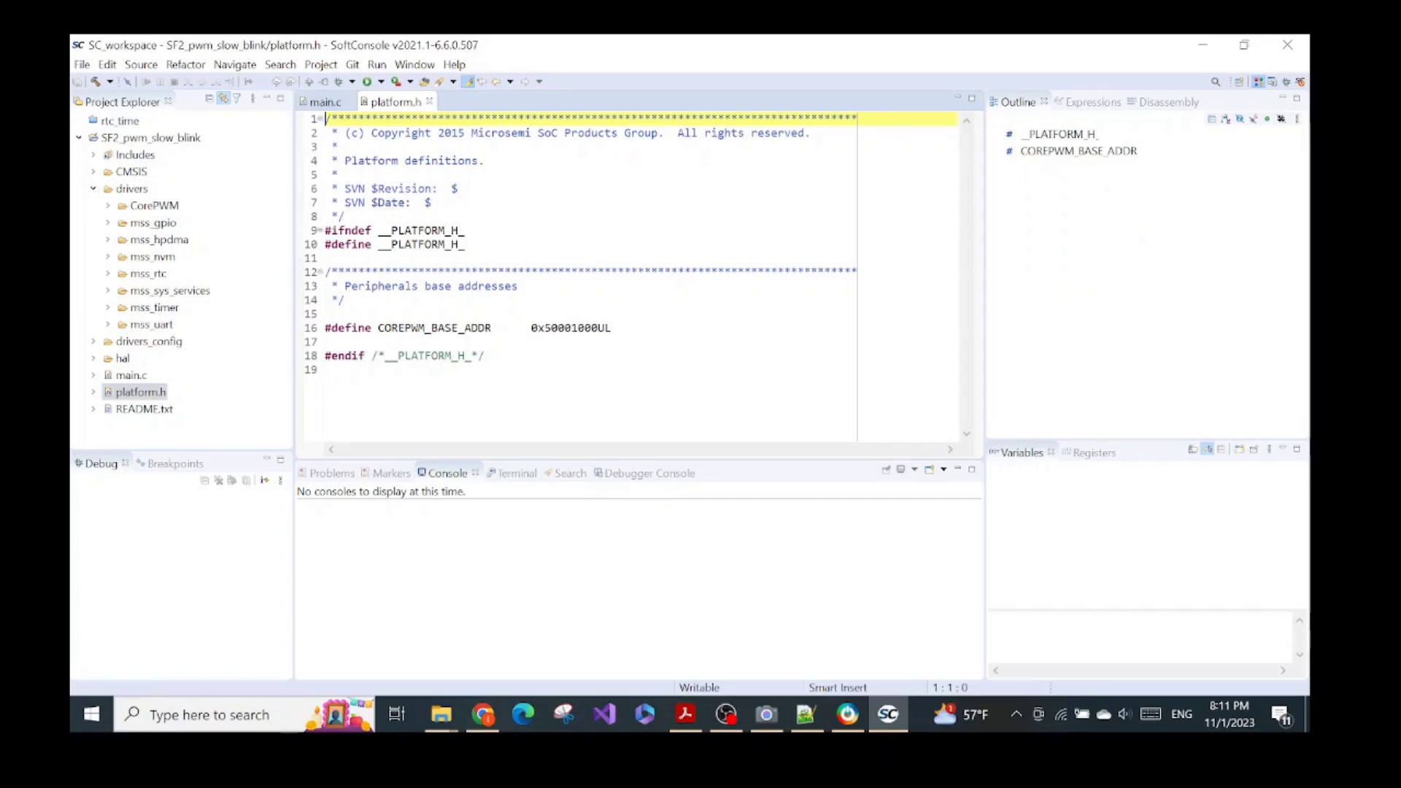
{"action": "left_click_drag", "start_coordinate": [378, 328], "coordinate": [607, 328]}
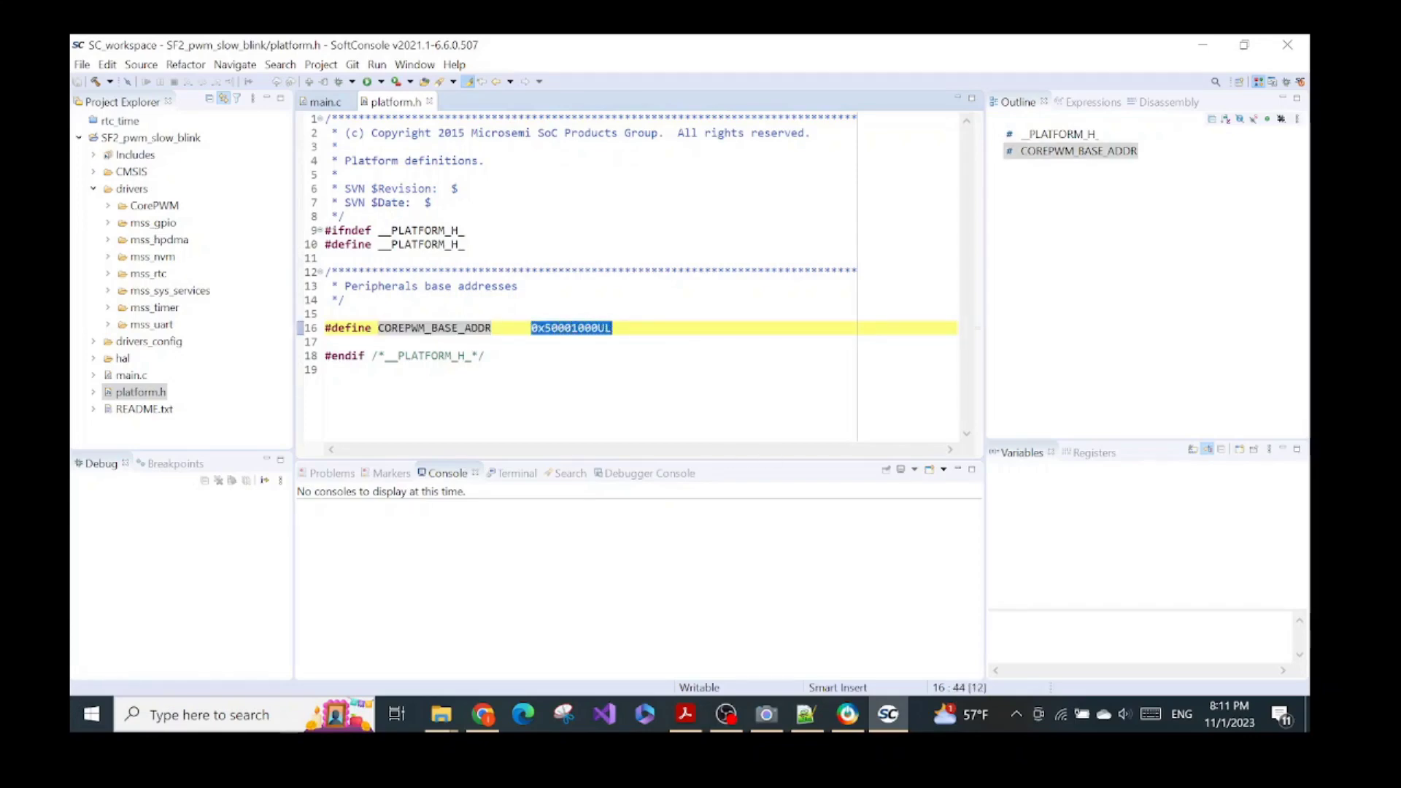
Step: Switch to Libero, undock the Reports view into a maximized window and examine the memory map's corepwm_0_0:APBslave offset address
{"action": "left_click", "coordinate": [848, 713]}
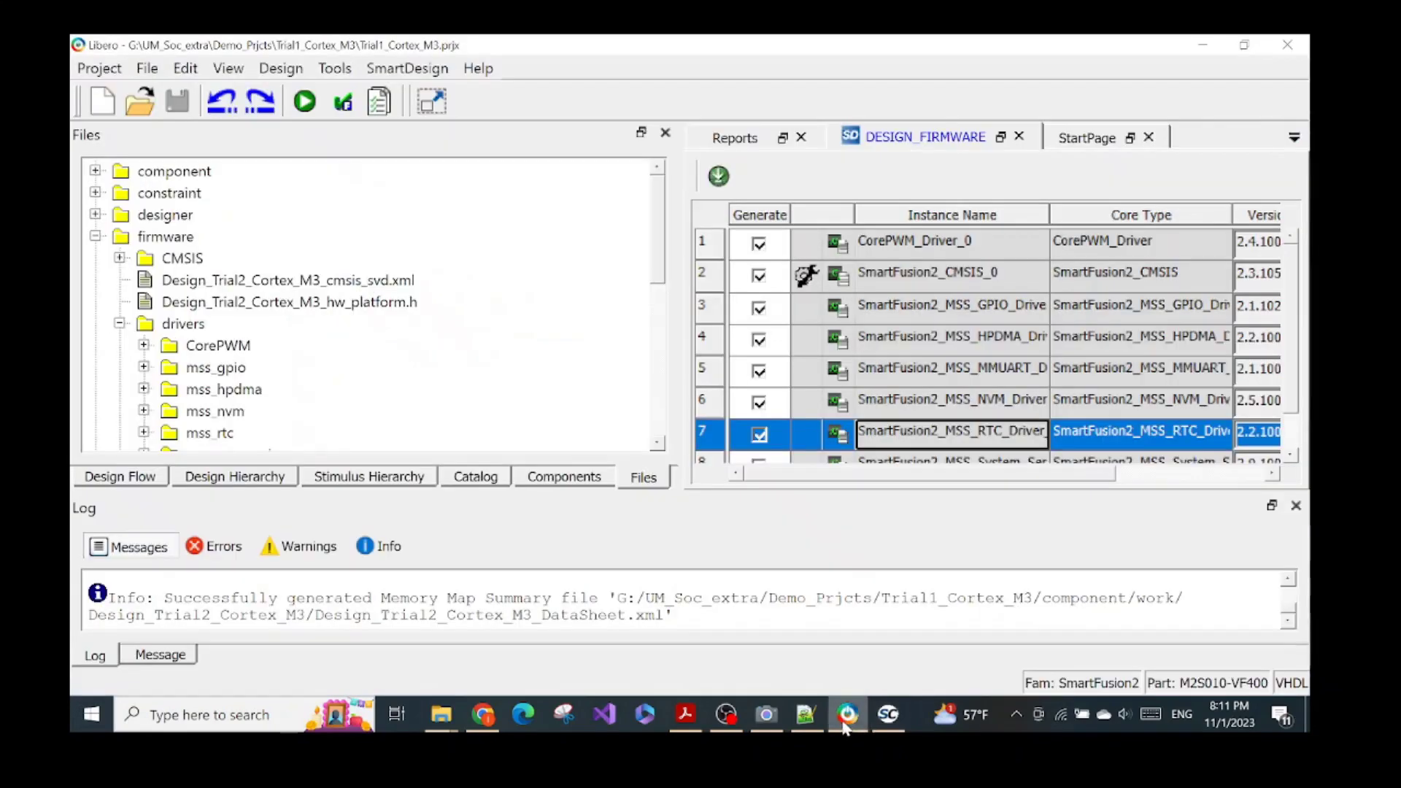
{"action": "left_click", "coordinate": [736, 140]}
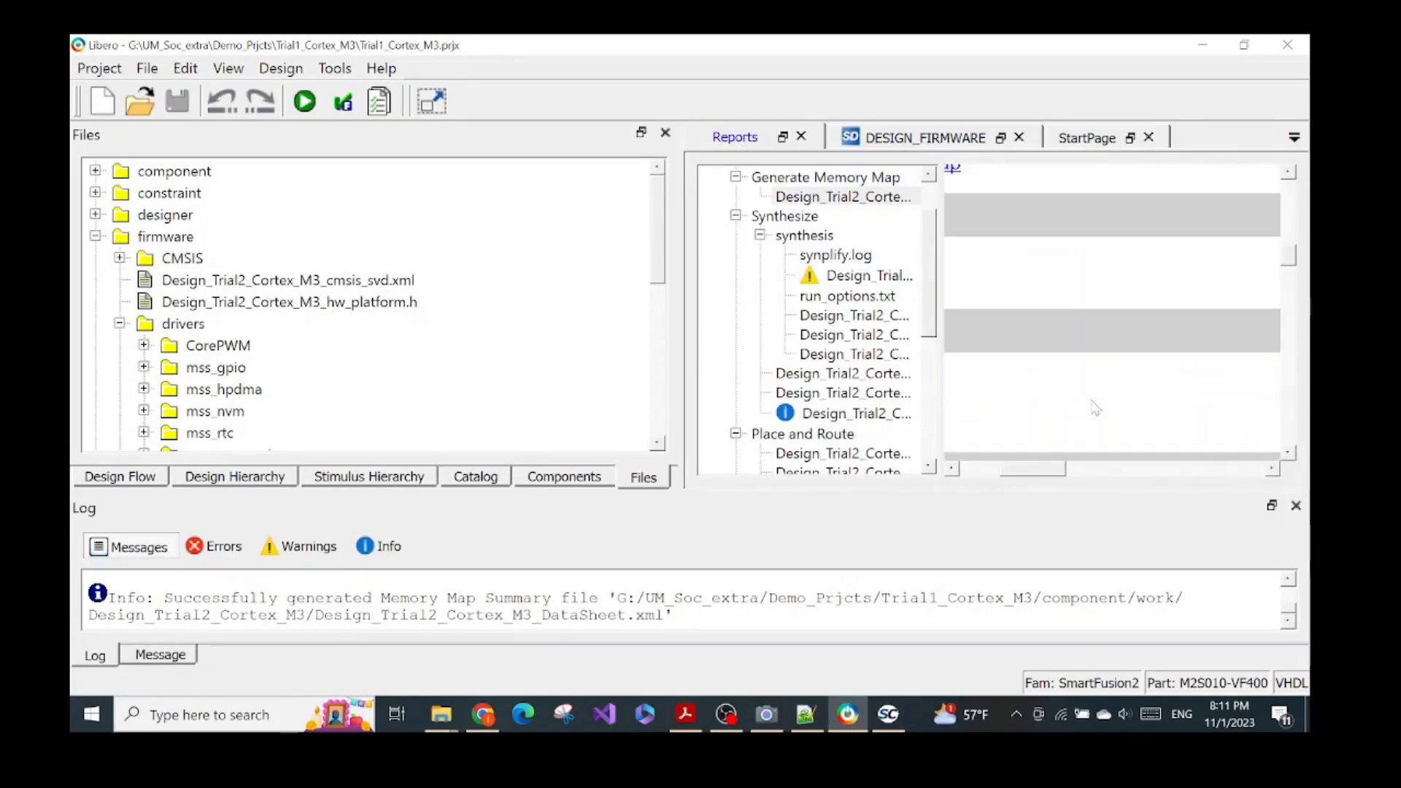
{"action": "left_click", "coordinate": [781, 137]}
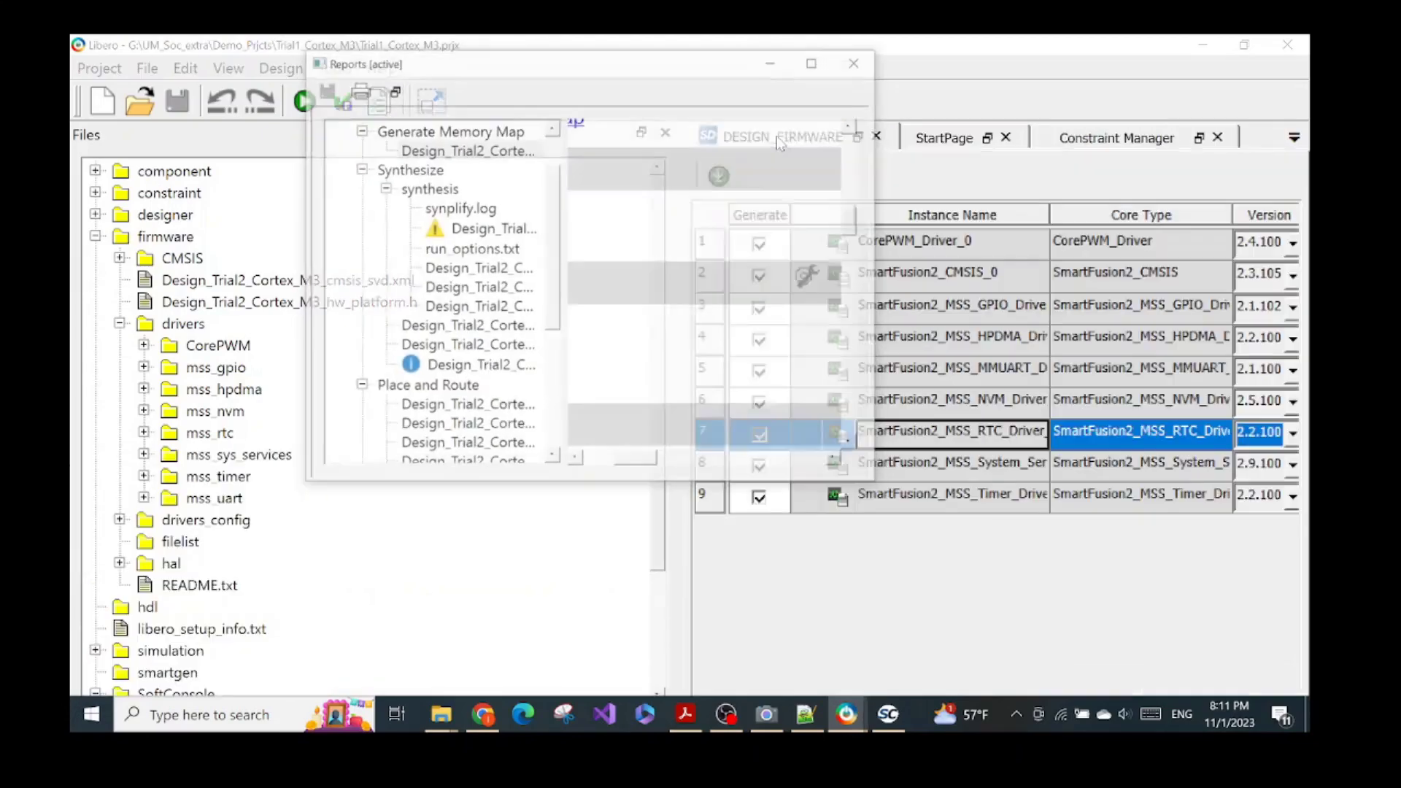
{"action": "left_click", "coordinate": [815, 60]}
{"action": "scroll", "coordinate": [857, 380], "scroll_direction": "down", "scroll_amount": 10}
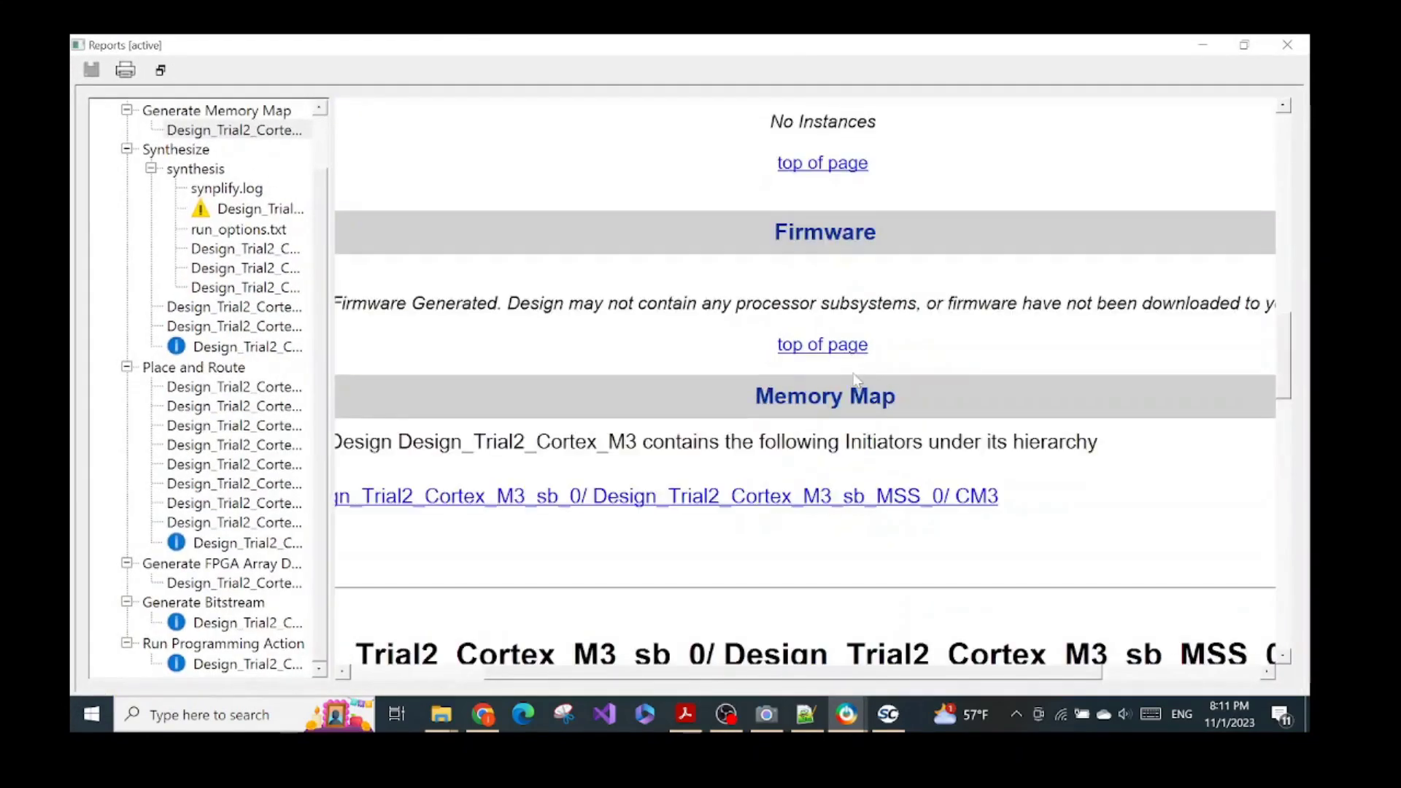
{"action": "scroll", "coordinate": [857, 404], "scroll_direction": "down", "scroll_amount": 3}
{"action": "scroll", "coordinate": [857, 403], "scroll_direction": "up", "scroll_amount": 3}
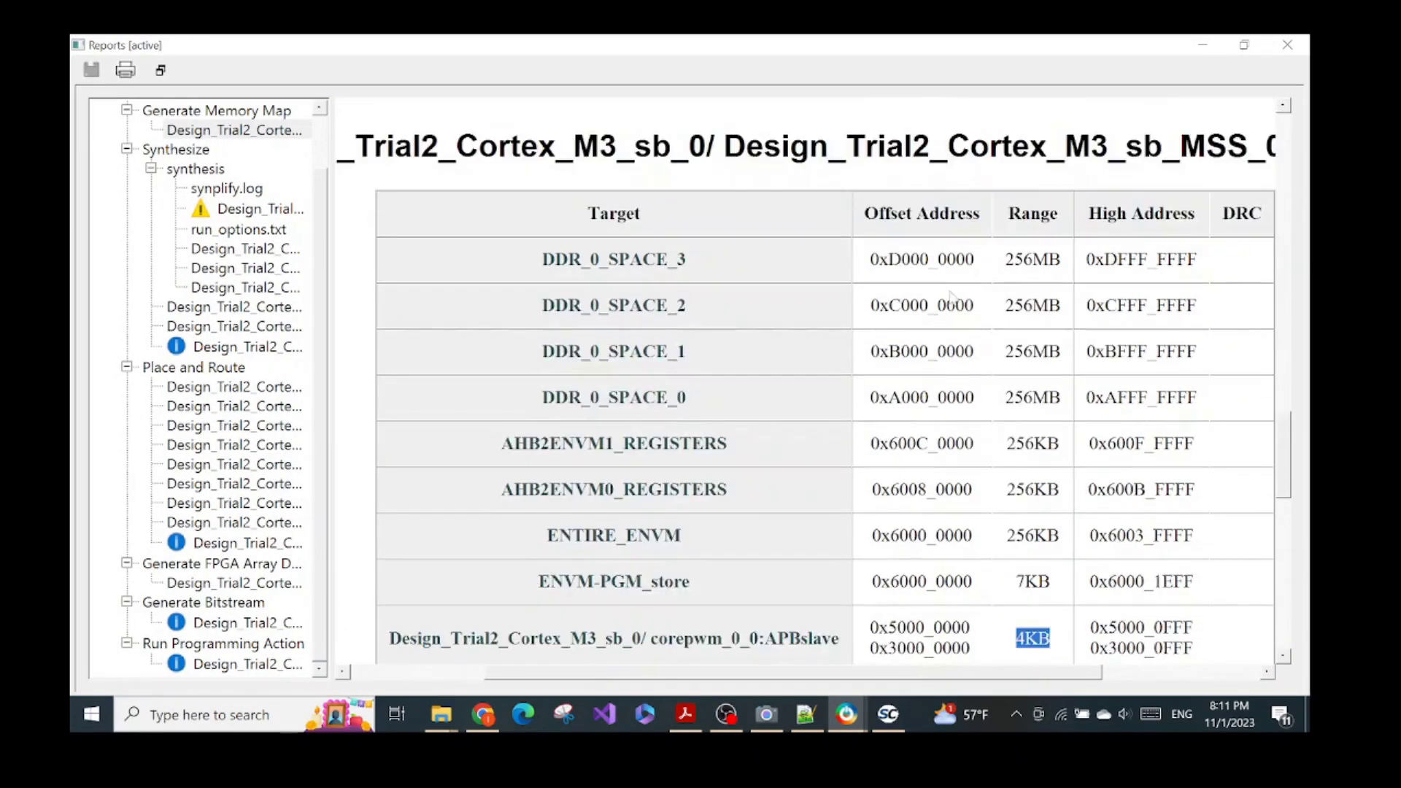
{"action": "scroll", "coordinate": [923, 303], "scroll_direction": "down", "scroll_amount": 4}
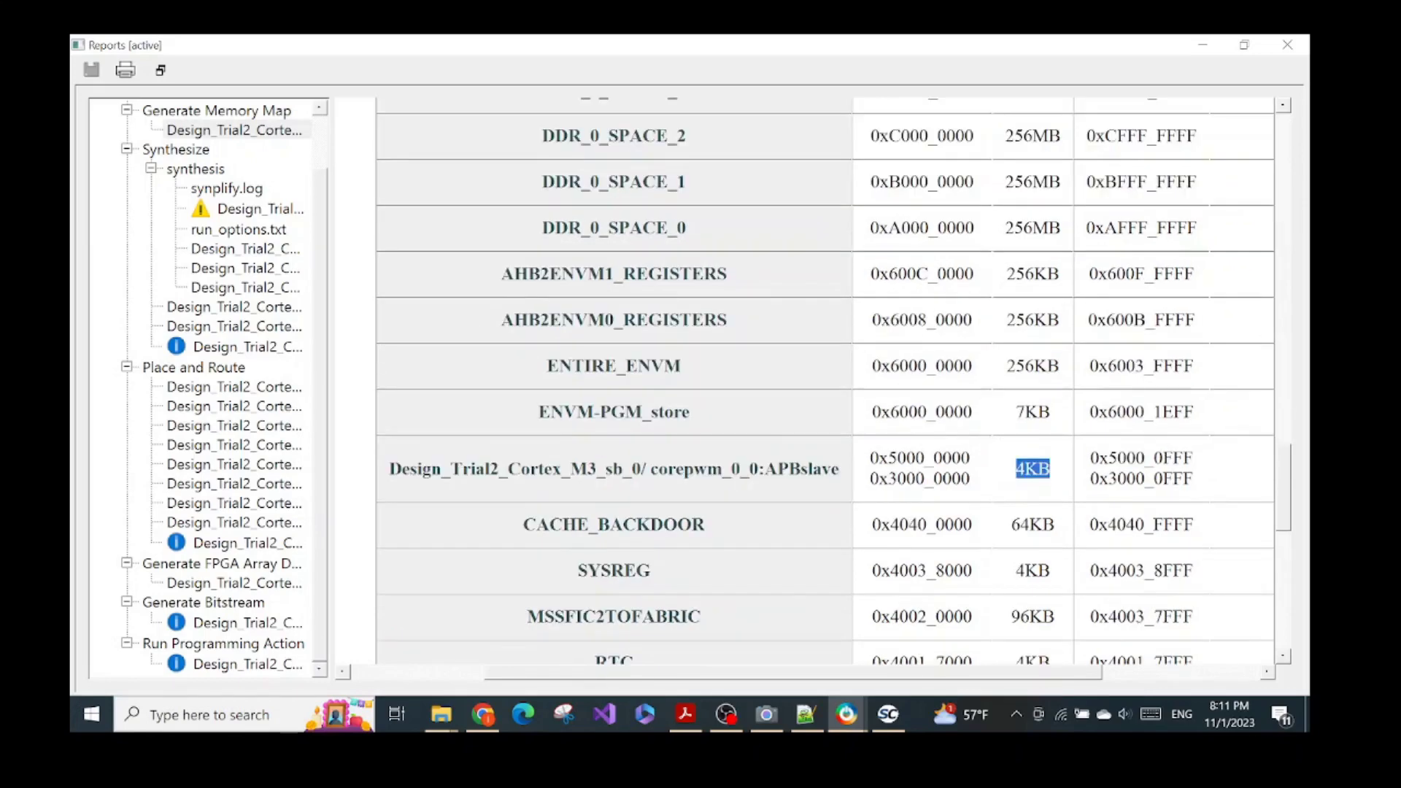
{"action": "scroll", "coordinate": [832, 379], "scroll_direction": "down", "scroll_amount": 3}
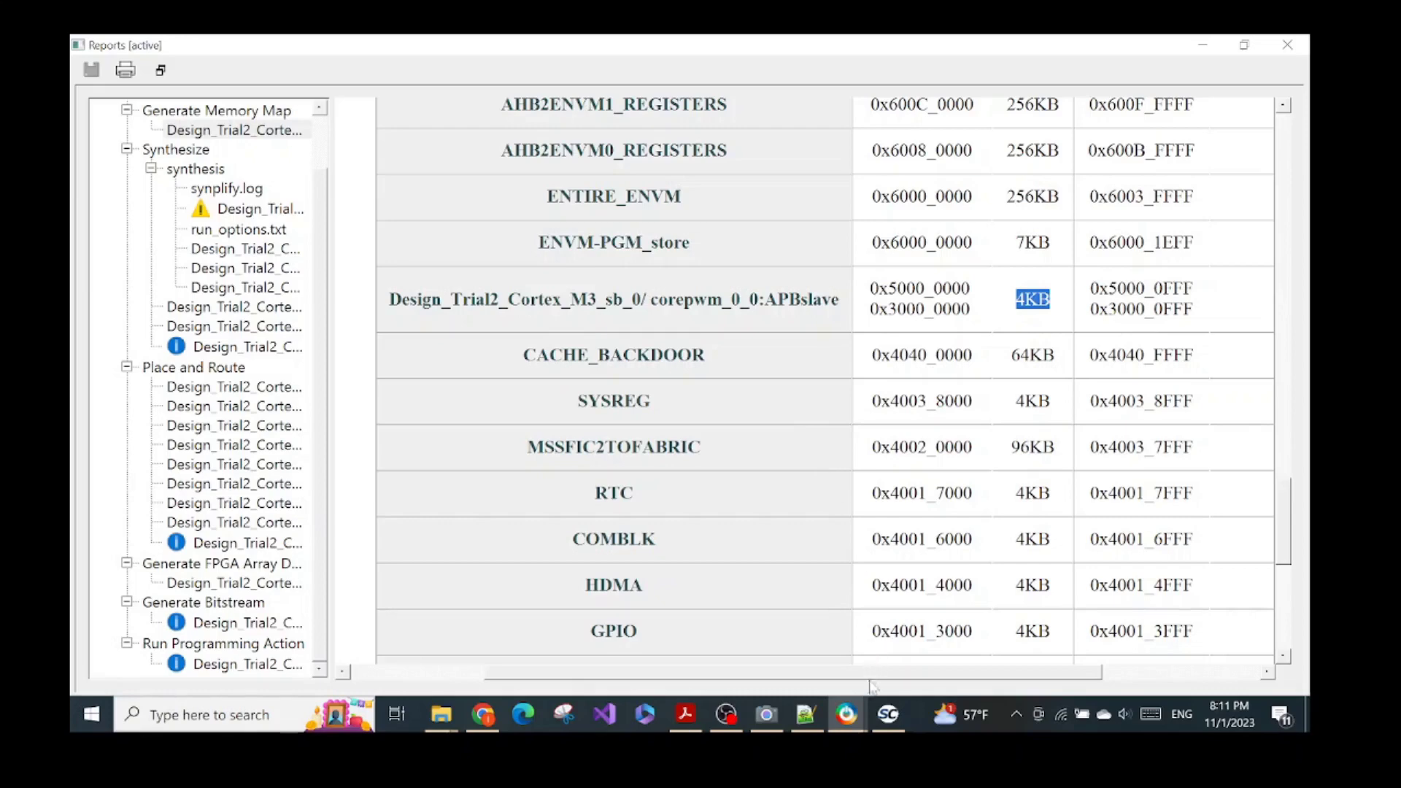
Step: Compare COREPWM_BASE_ADDR in SoftConsole's platform.h with the corepwm_0_0 offset address in the Libero memory map report
{"action": "left_click", "coordinate": [888, 717]}
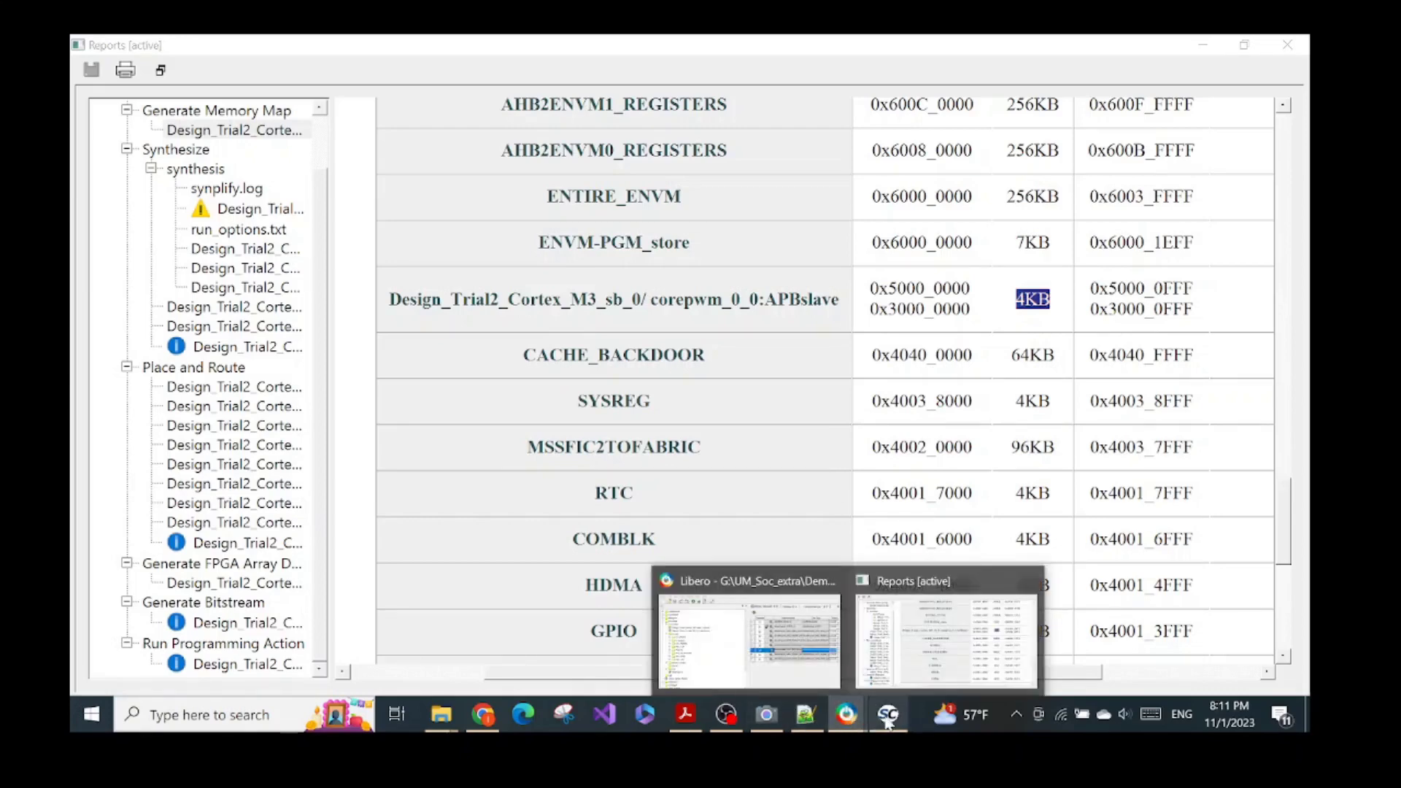
{"action": "left_click", "coordinate": [888, 717]}
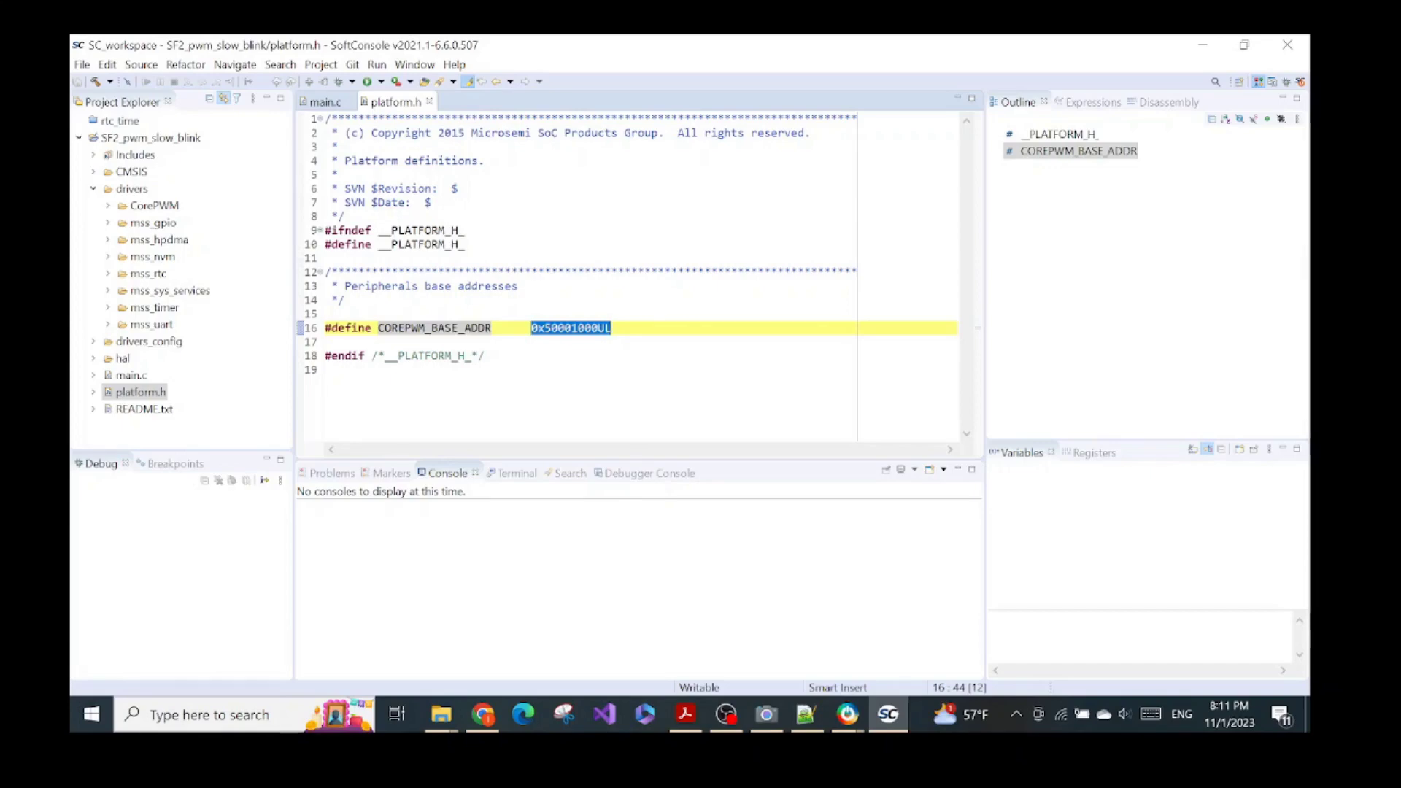
{"action": "mouse_move", "coordinate": [847, 715]}
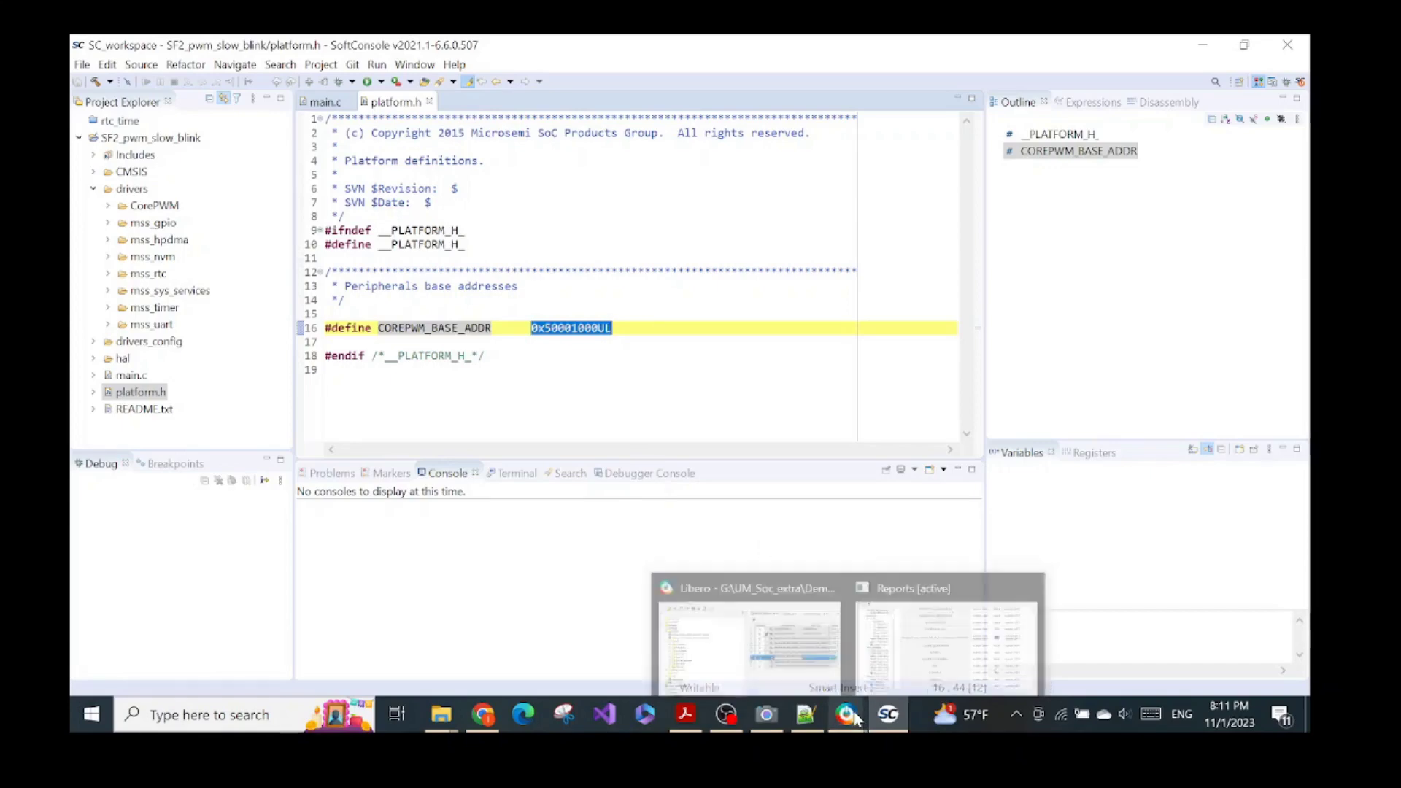
{"action": "left_click", "coordinate": [901, 668]}
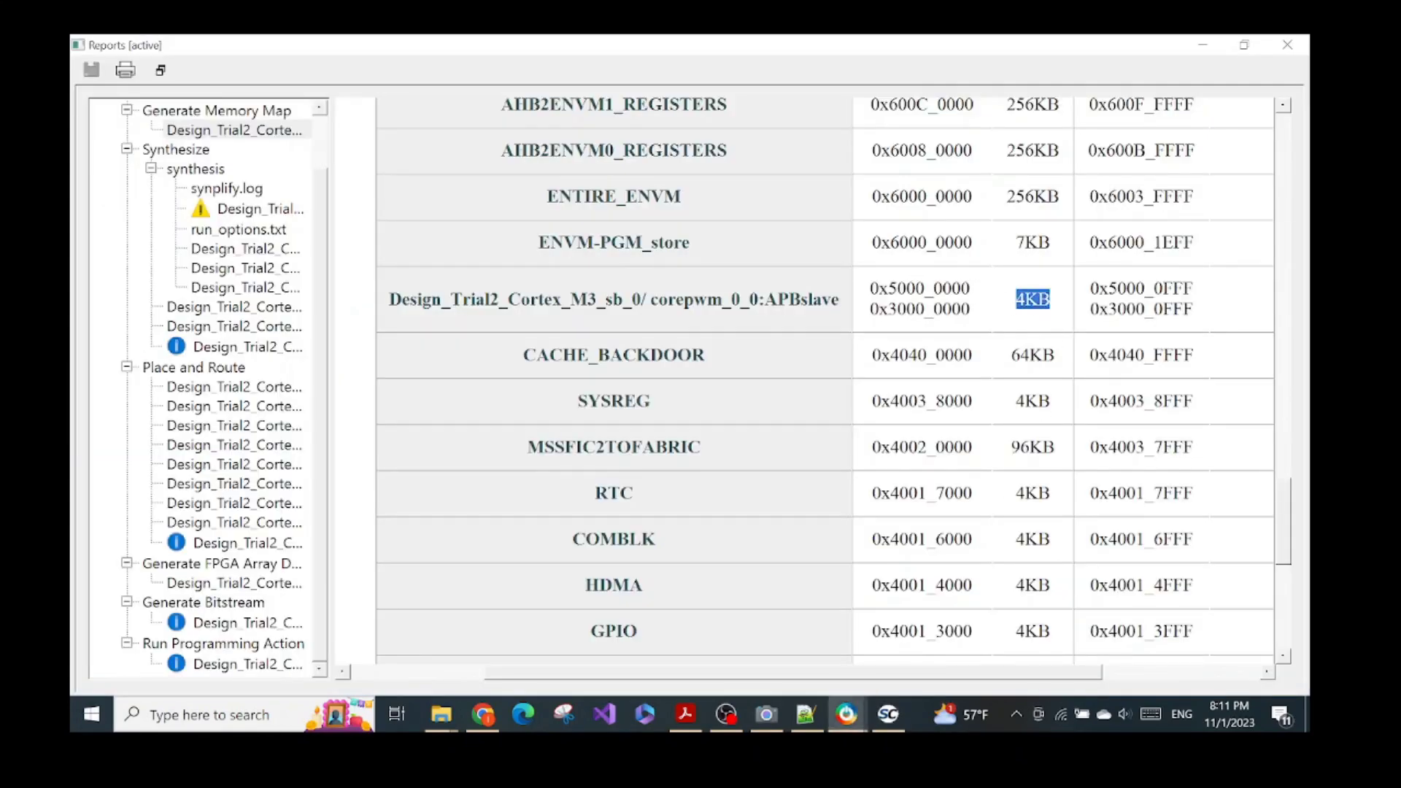
{"action": "left_click_drag", "start_coordinate": [888, 288], "coordinate": [962, 289]}
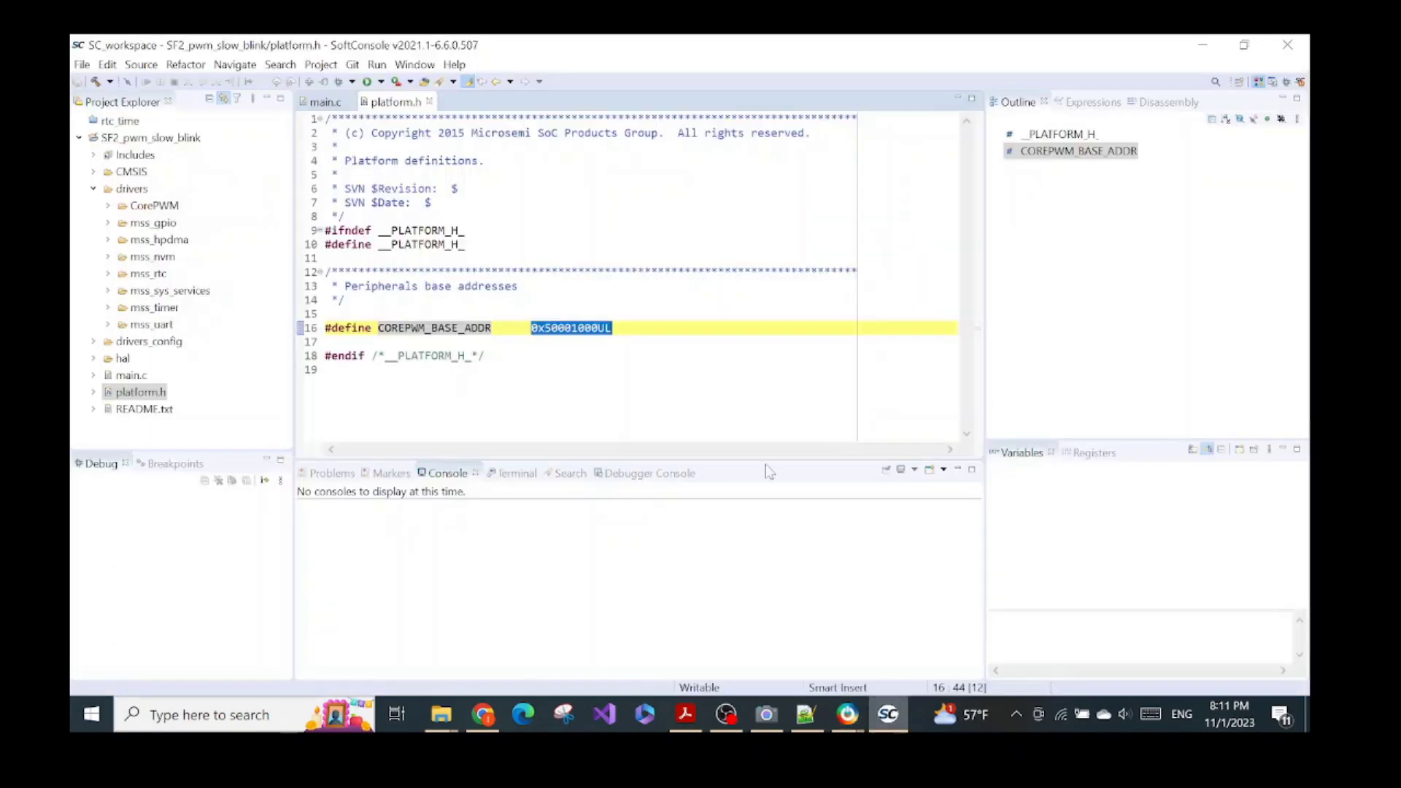
Step: Switch to SoftConsole and set the COREPWM_BASE_ADDR definition in platform.h to 0x50000000UL
{"action": "left_click", "coordinate": [888, 716]}
{"action": "left_click", "coordinate": [578, 329]}
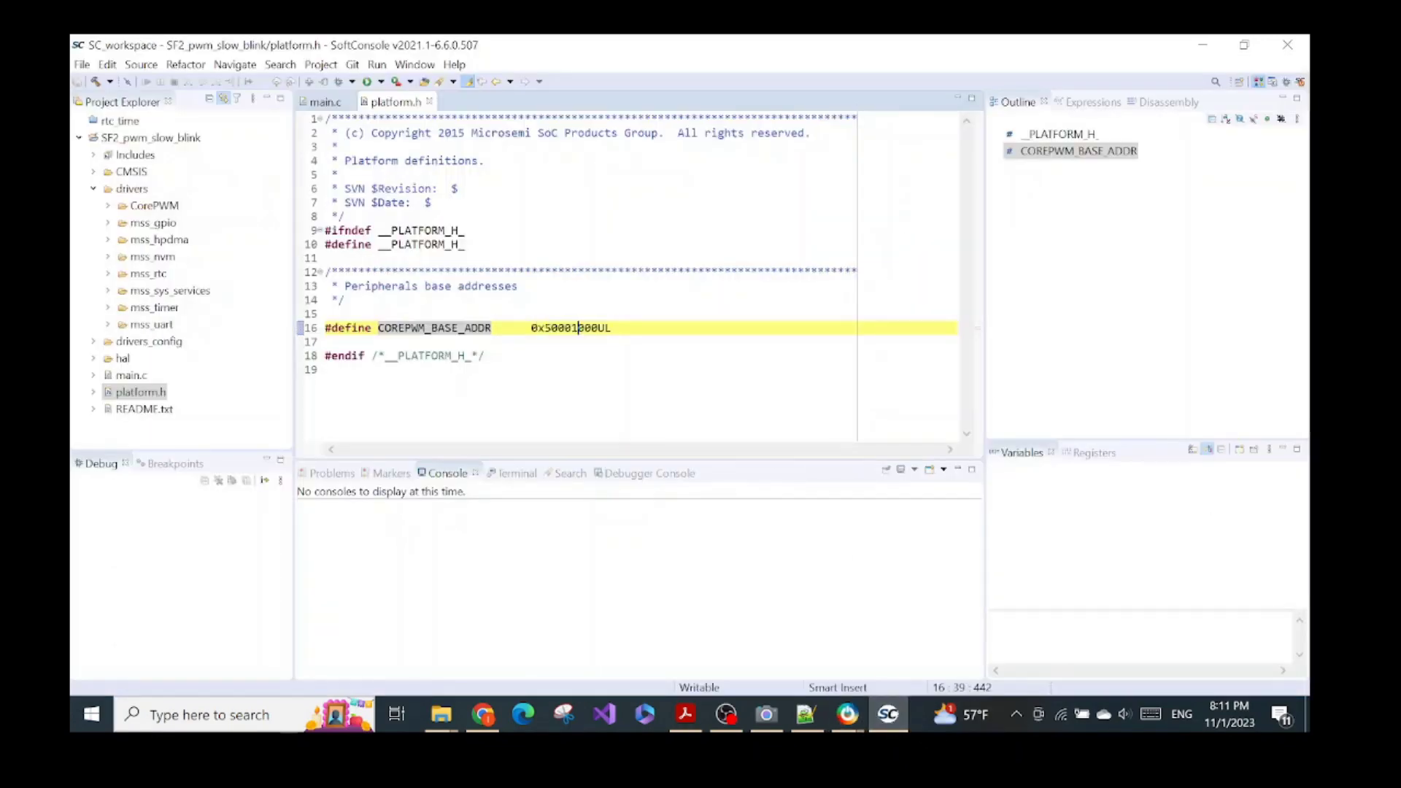
{"action": "key", "text": "BackSpace"}
{"action": "type", "text": "0"}
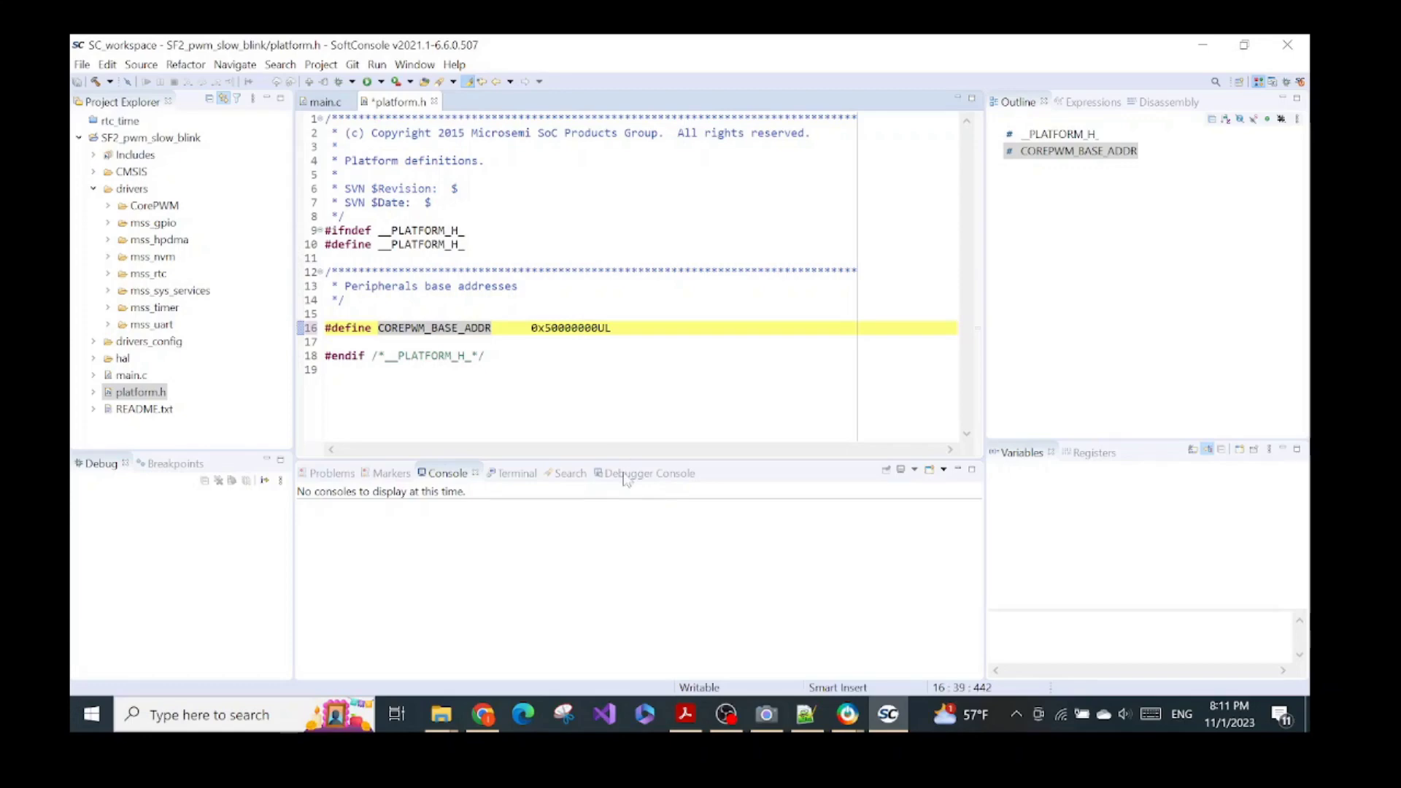
Step: Switch to the PDF lab guide and read step 16 on platform.h and the project settings steps 17 and 18
{"action": "left_click", "coordinate": [685, 715]}
{"action": "scroll", "coordinate": [657, 401], "scroll_direction": "down", "scroll_amount": 10}
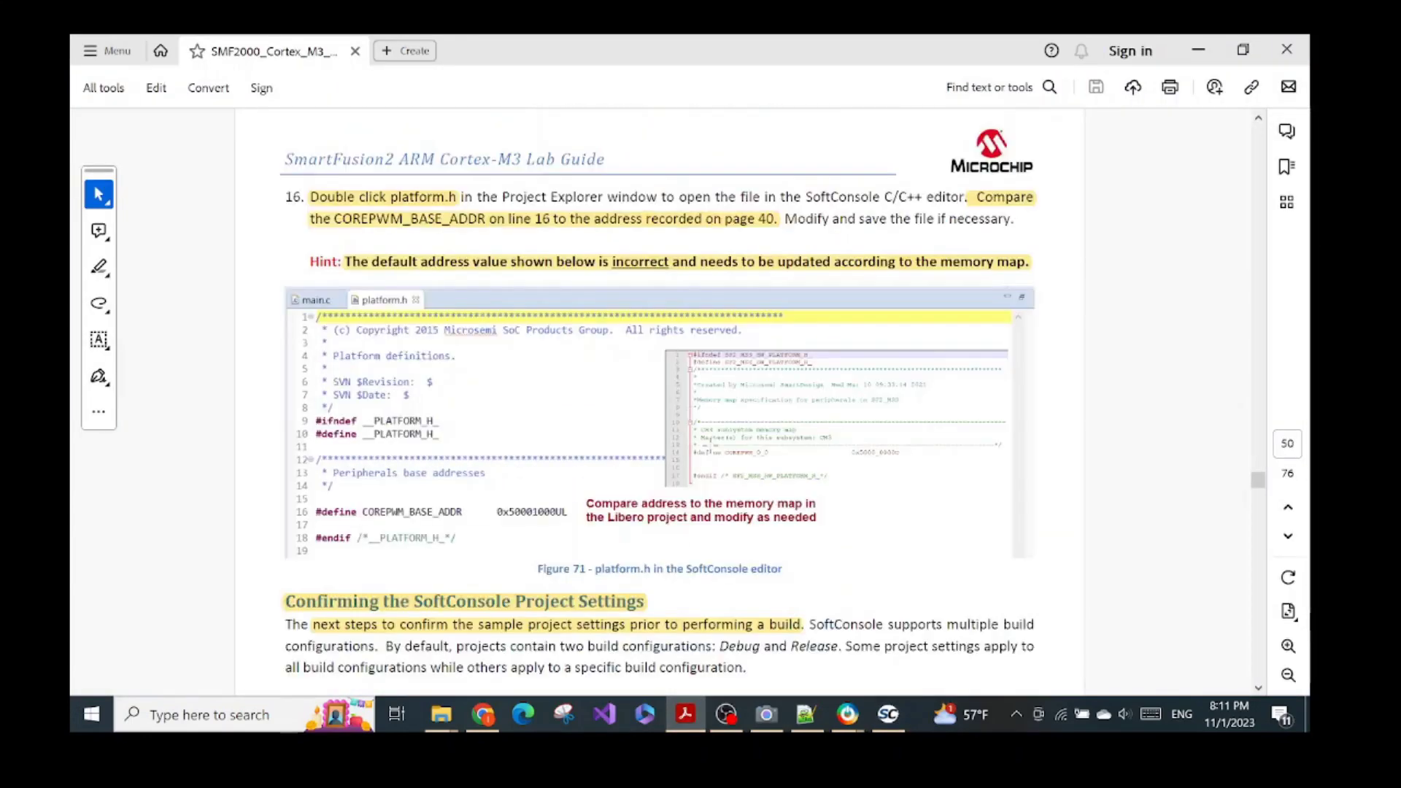
{"action": "scroll", "coordinate": [651, 459], "scroll_direction": "down", "scroll_amount": 1}
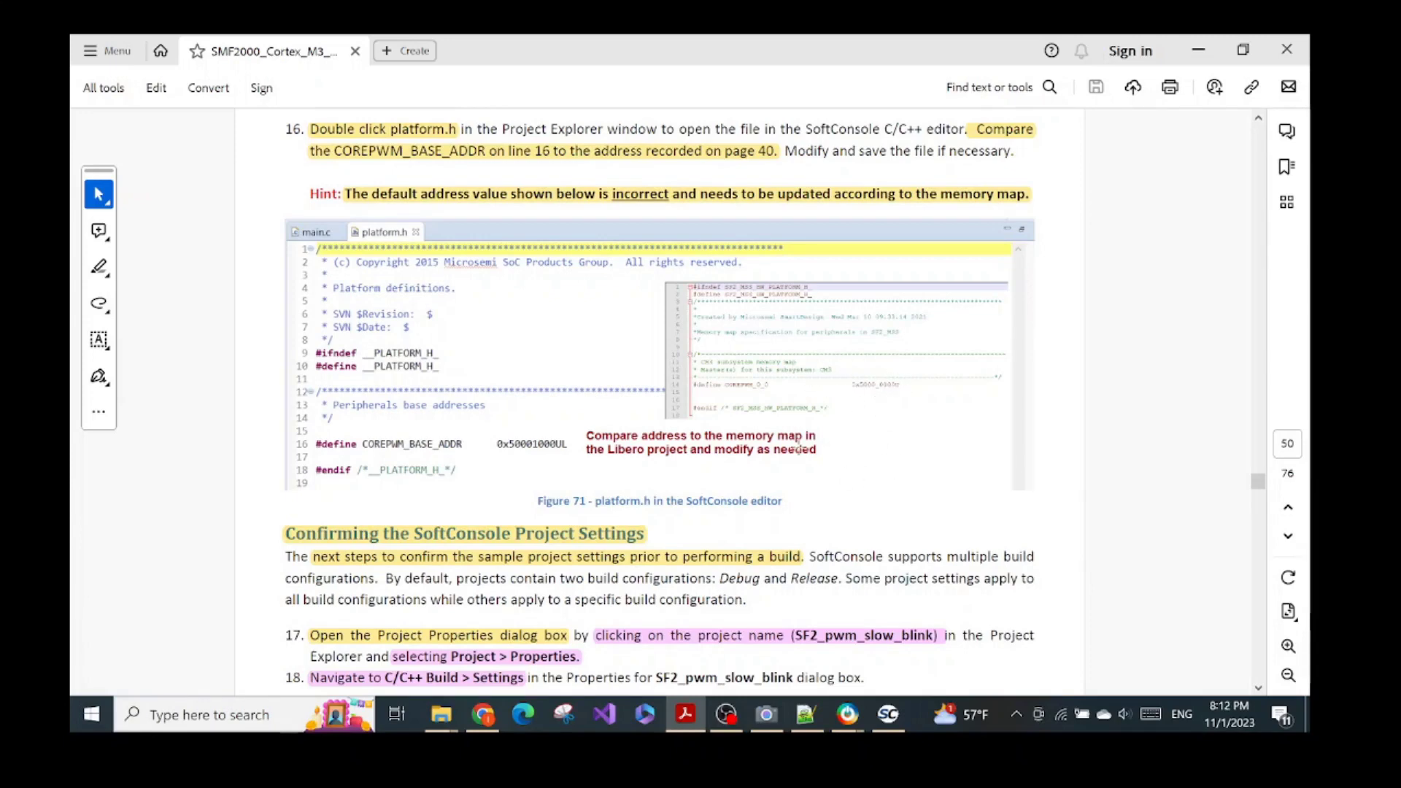
{"action": "scroll", "coordinate": [798, 447], "scroll_direction": "down", "scroll_amount": 4}
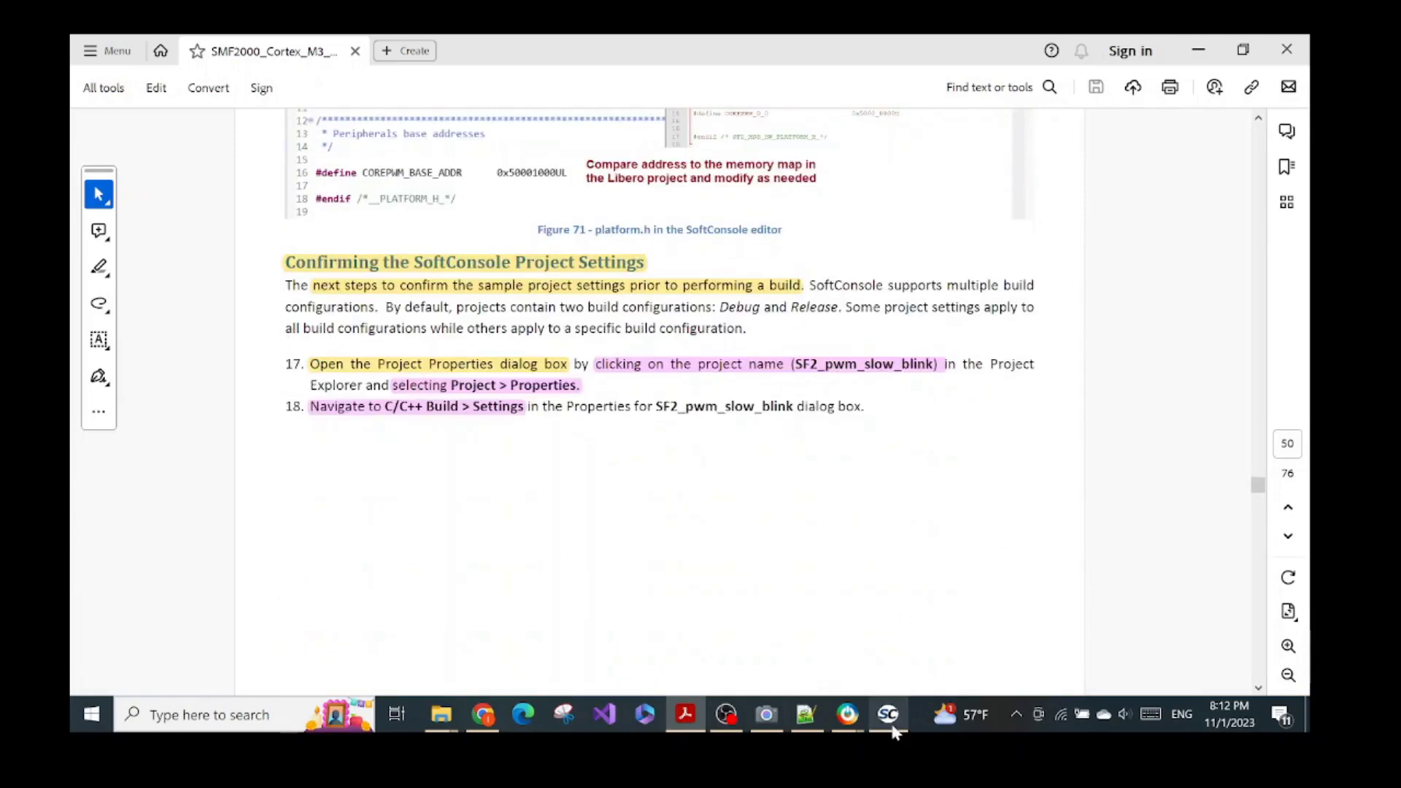
Step: Return to SoftConsole and save platform.h
{"action": "left_click", "coordinate": [891, 728]}
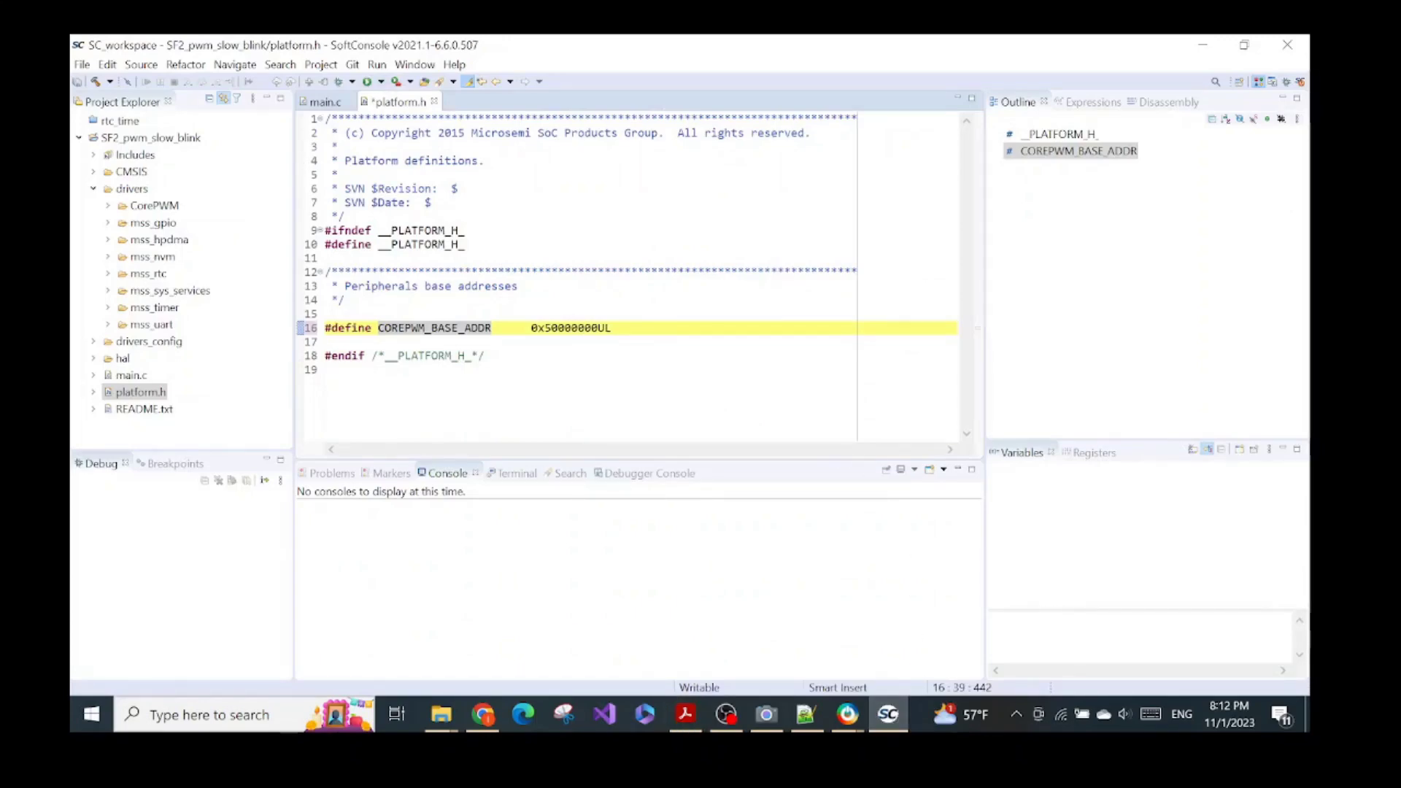
{"action": "key", "text": "ctrl+s"}
{"action": "left_click", "coordinate": [83, 65]}
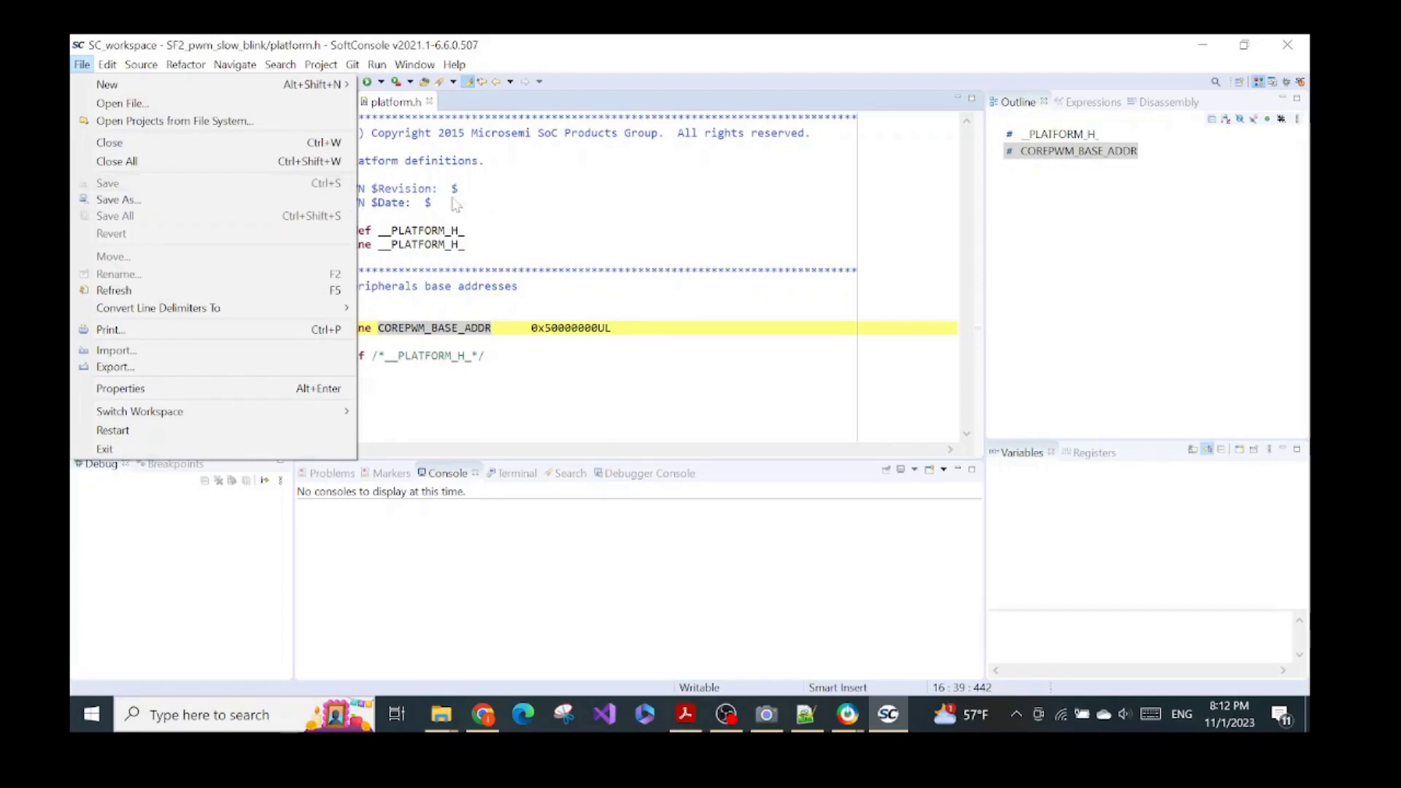
{"action": "left_click", "coordinate": [499, 205]}
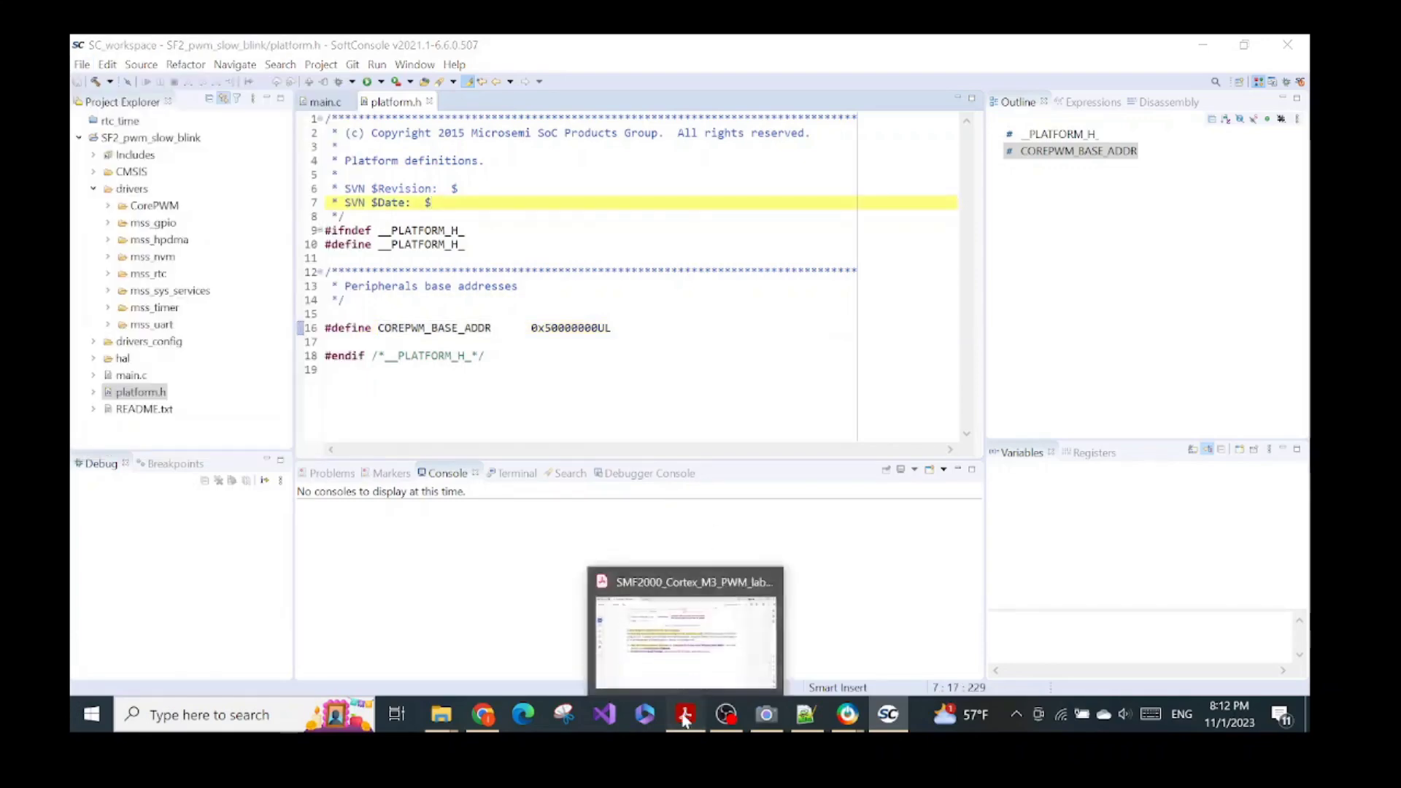
Step: Review the lab guide's instructions for confirming the SoftConsole project settings and build configuration, then return to SoftConsole
{"action": "left_click", "coordinate": [685, 714]}
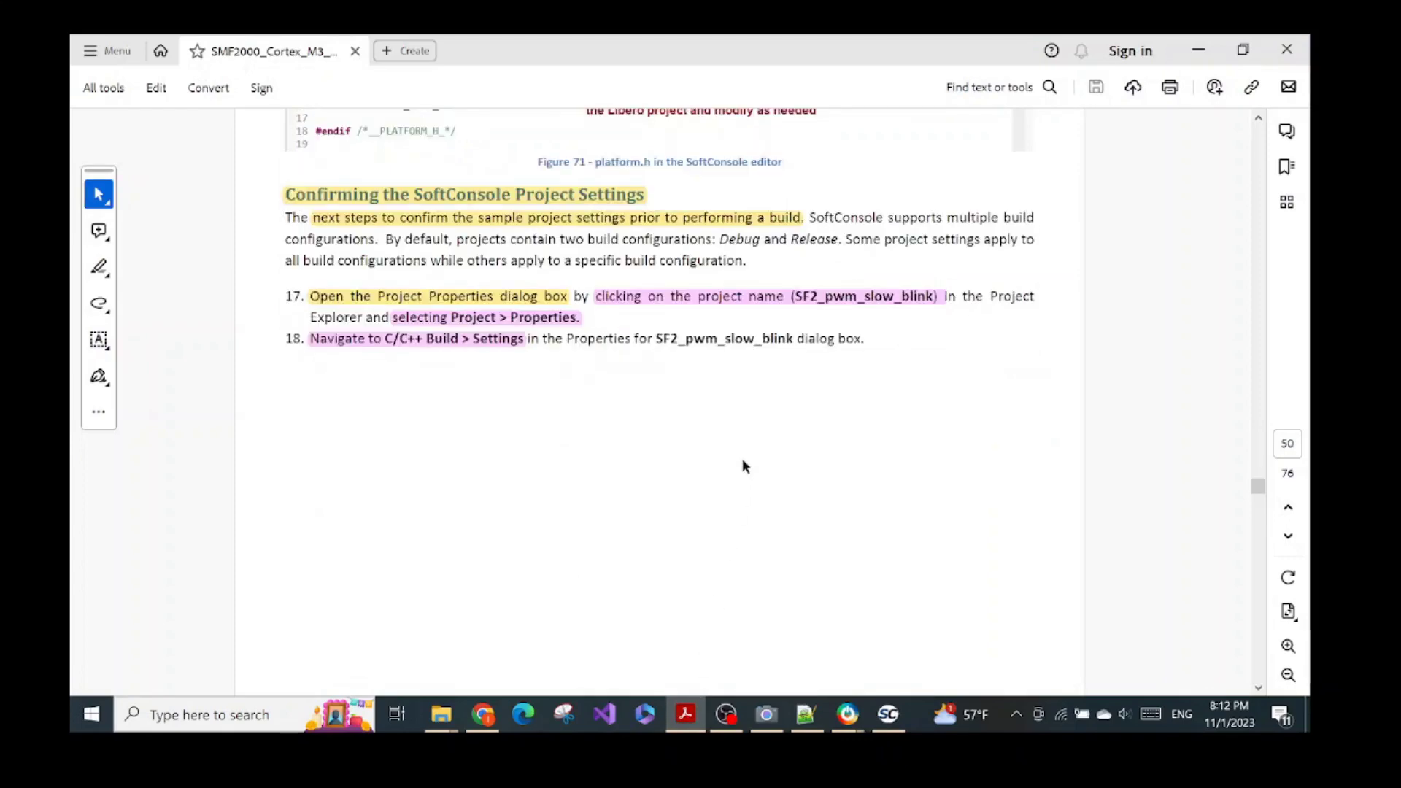
{"action": "scroll", "coordinate": [743, 461], "scroll_direction": "down", "scroll_amount": 10}
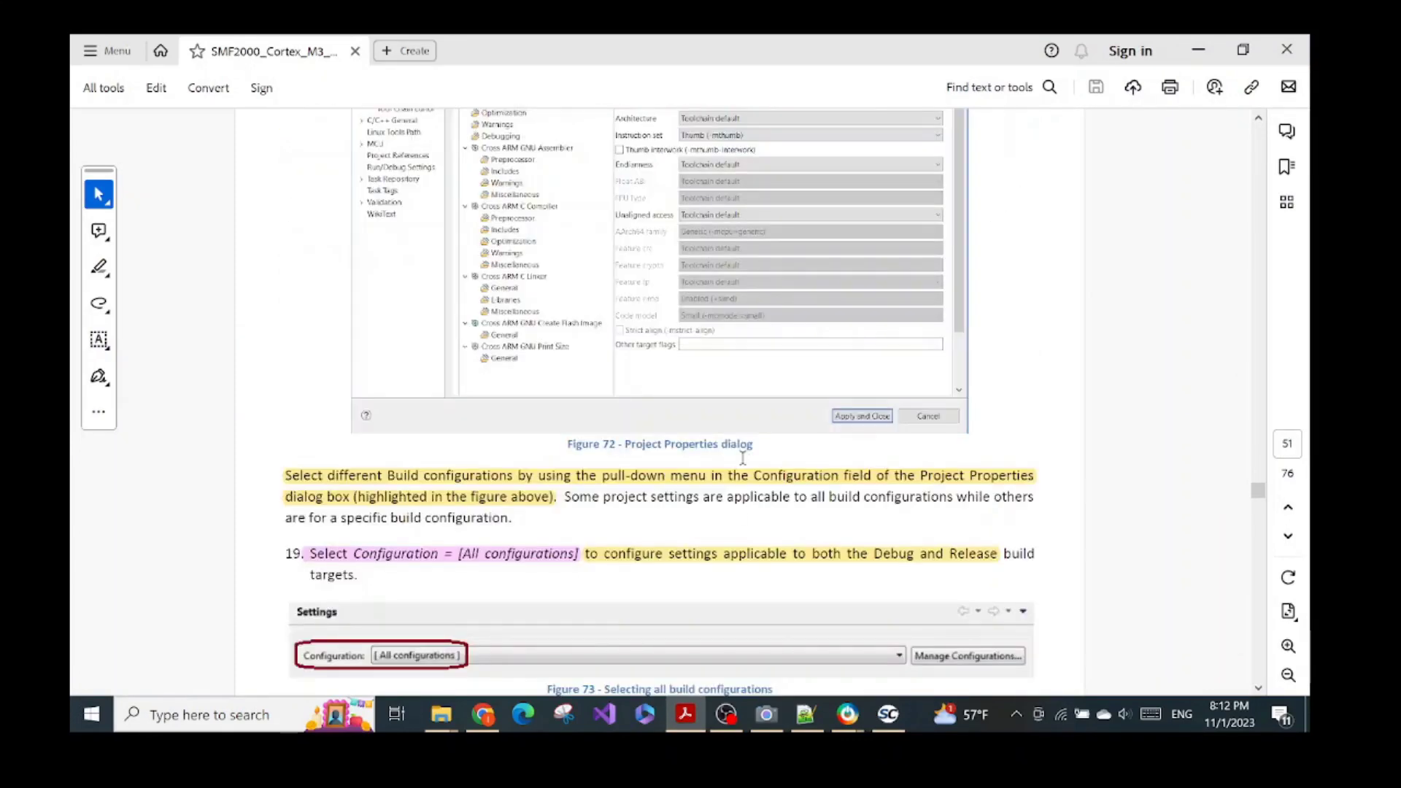
{"action": "scroll", "coordinate": [742, 457], "scroll_direction": "up", "scroll_amount": 5}
{"action": "scroll", "coordinate": [742, 457], "scroll_direction": "down", "scroll_amount": 5}
{"action": "scroll", "coordinate": [742, 458], "scroll_direction": "up", "scroll_amount": 5}
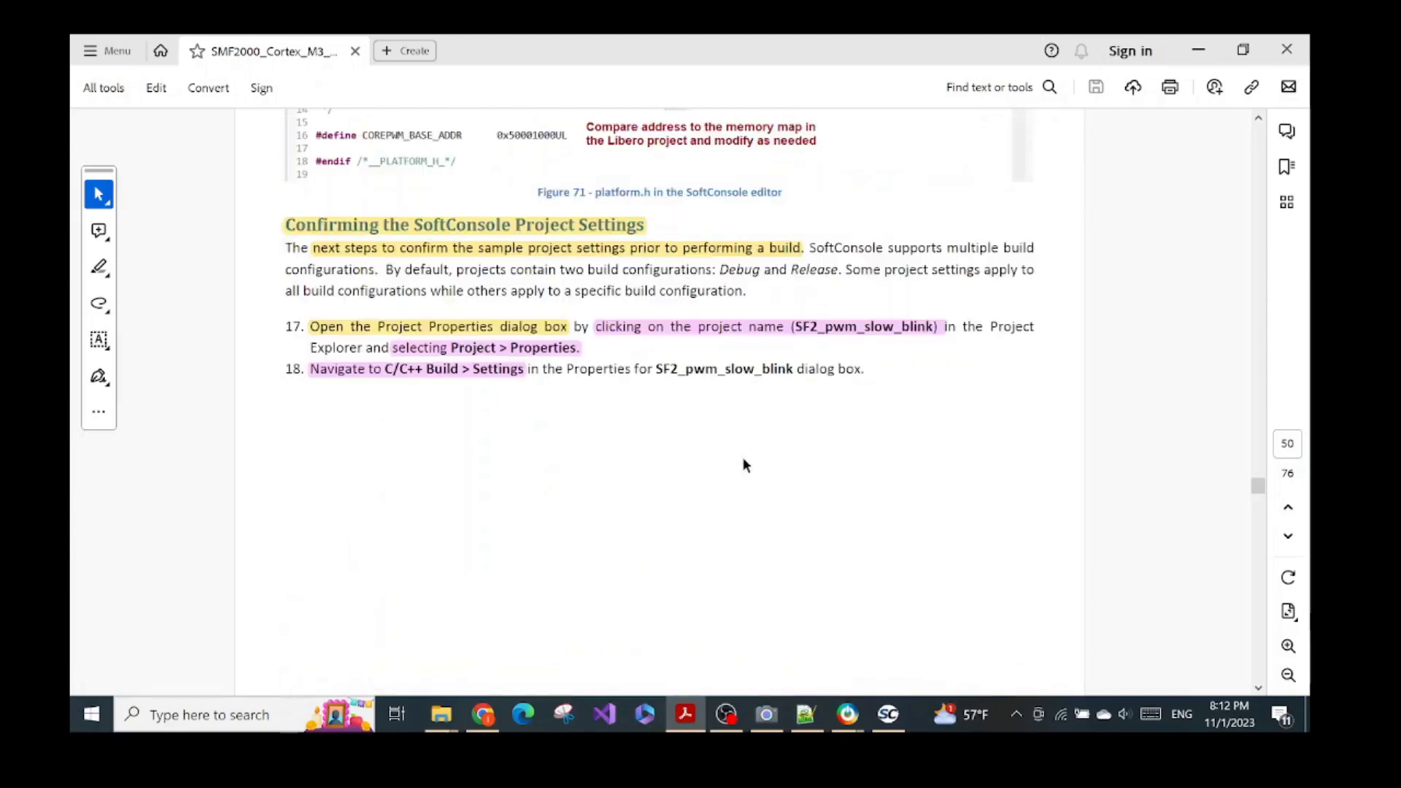
{"action": "scroll", "coordinate": [744, 459], "scroll_direction": "up", "scroll_amount": 4}
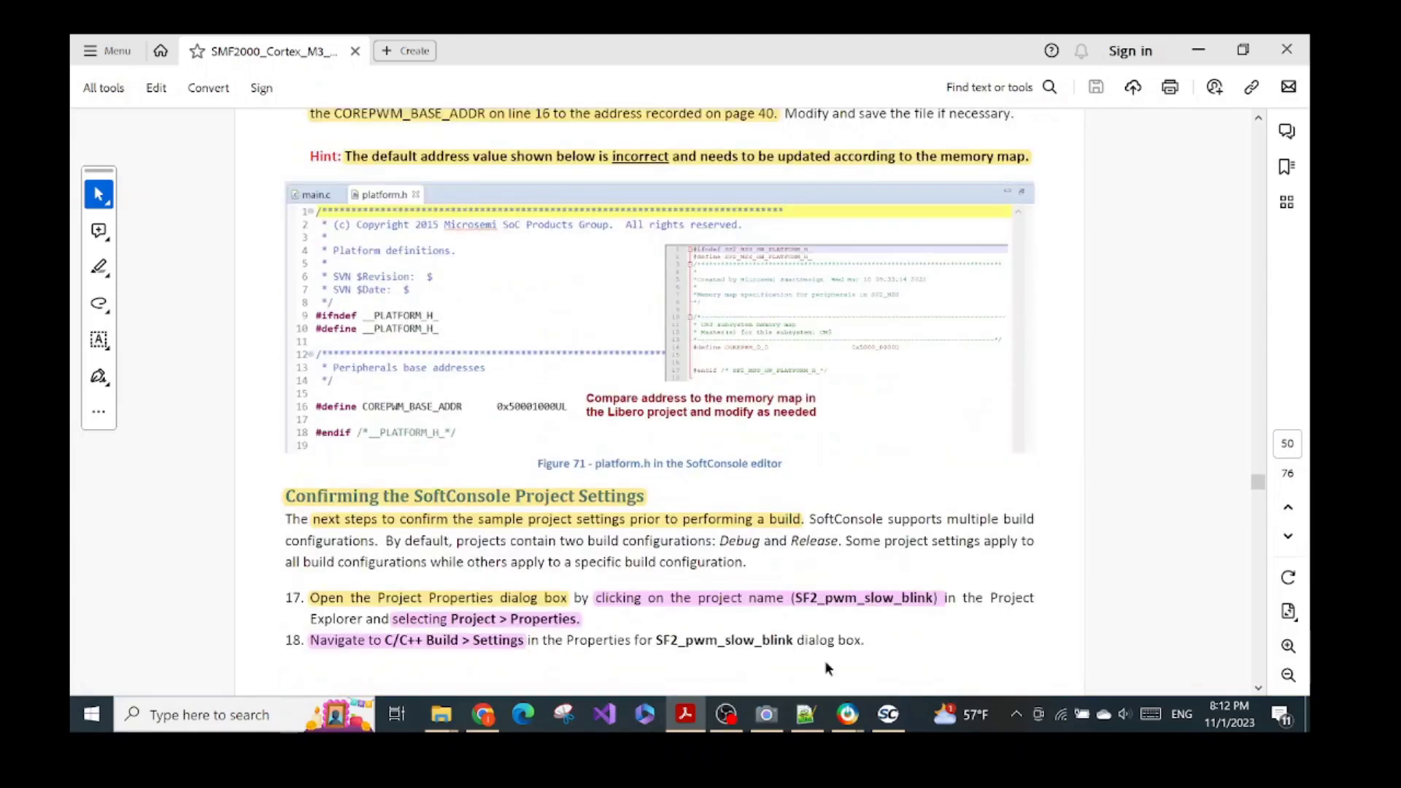
{"action": "left_click", "coordinate": [888, 715]}
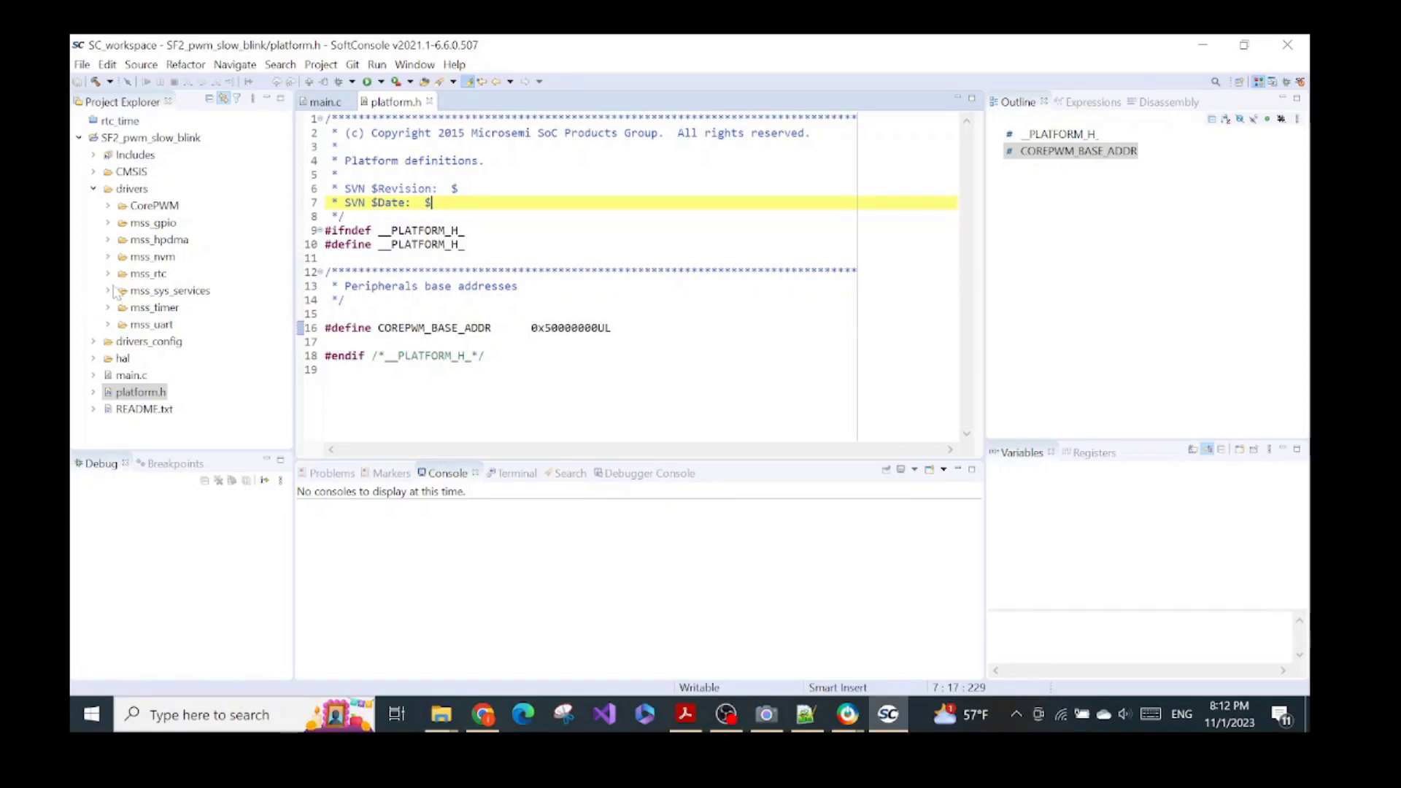
Step: Open the project properties of SF2_pwm_slow_blink, and enlarge and reposition the dialog
{"action": "left_click", "coordinate": [173, 140]}
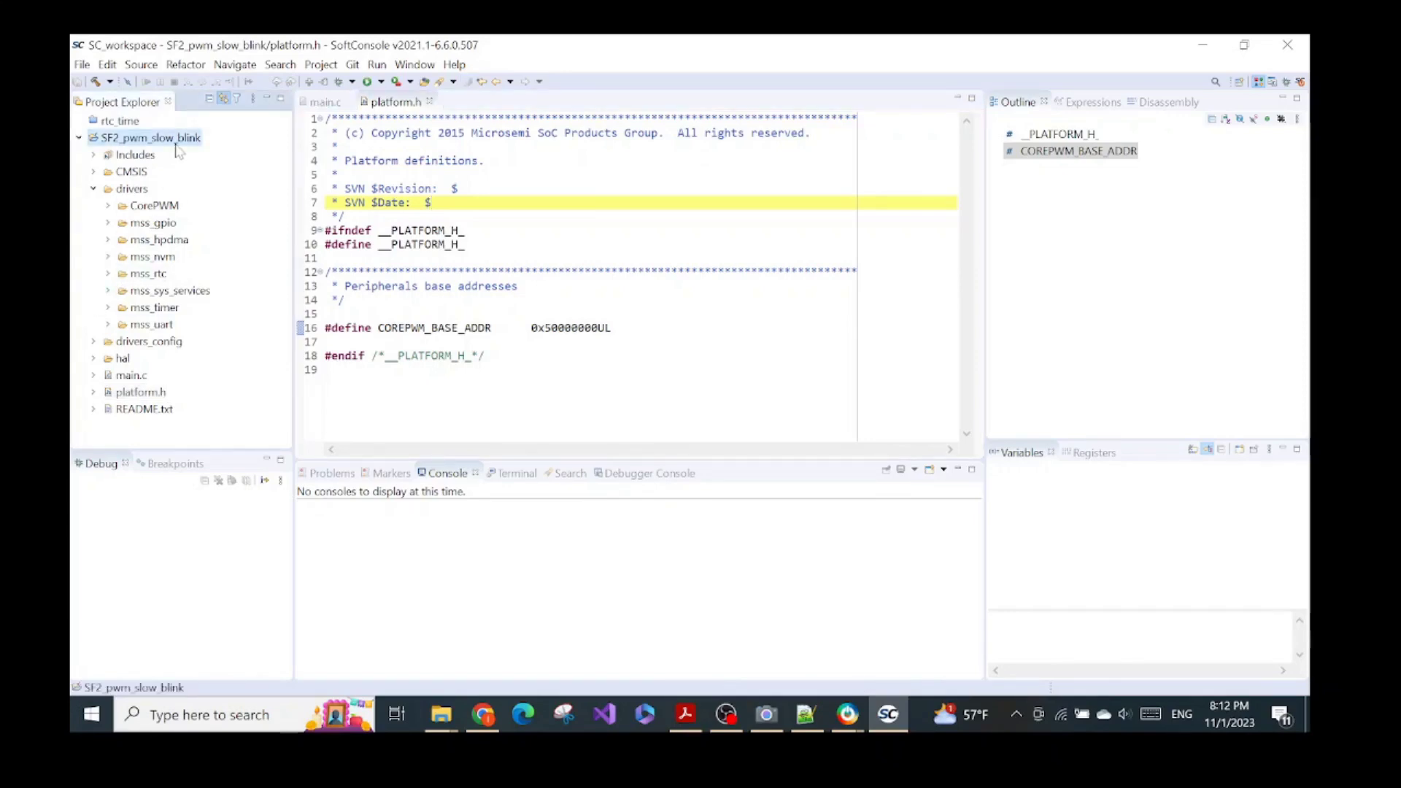
{"action": "left_click", "coordinate": [321, 102]}
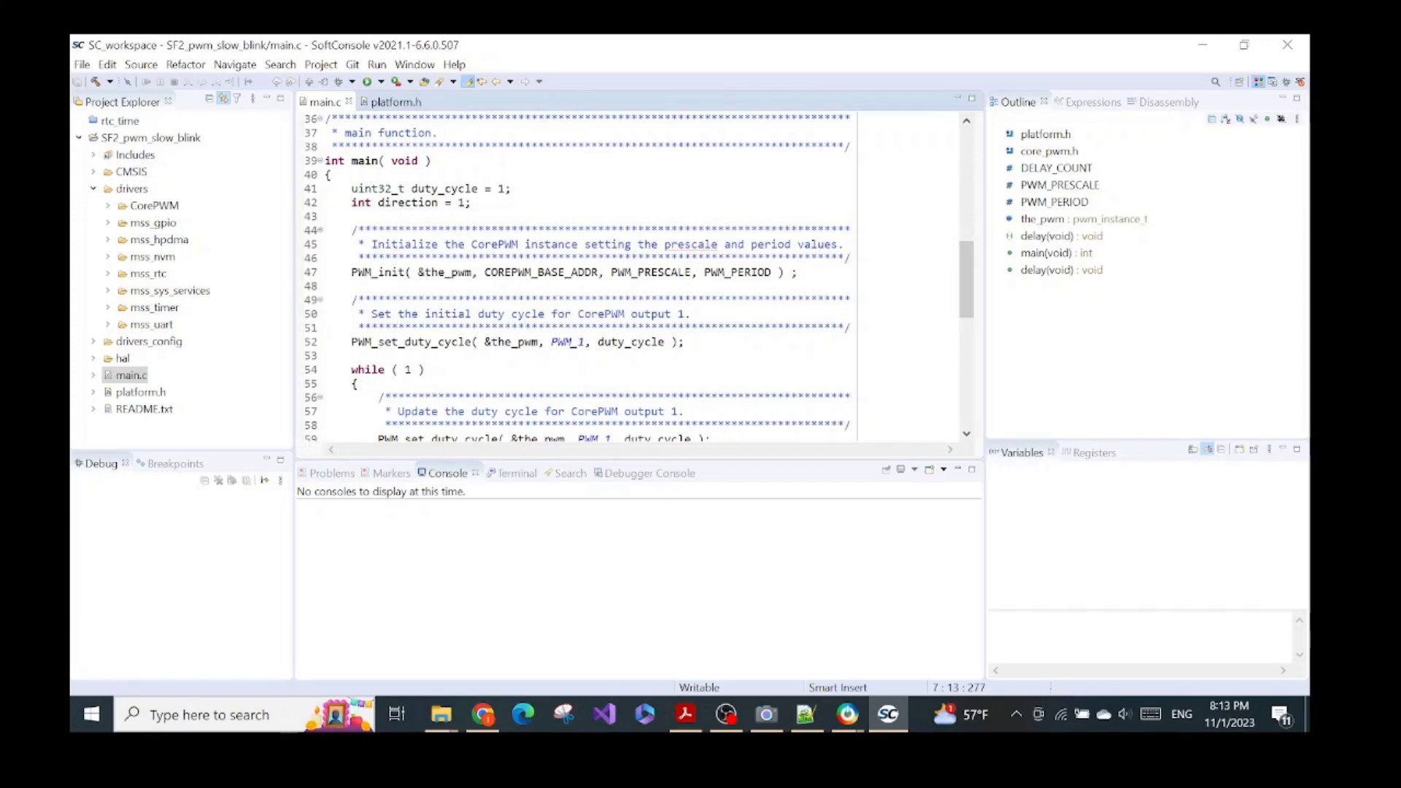
{"action": "left_click", "coordinate": [144, 138]}
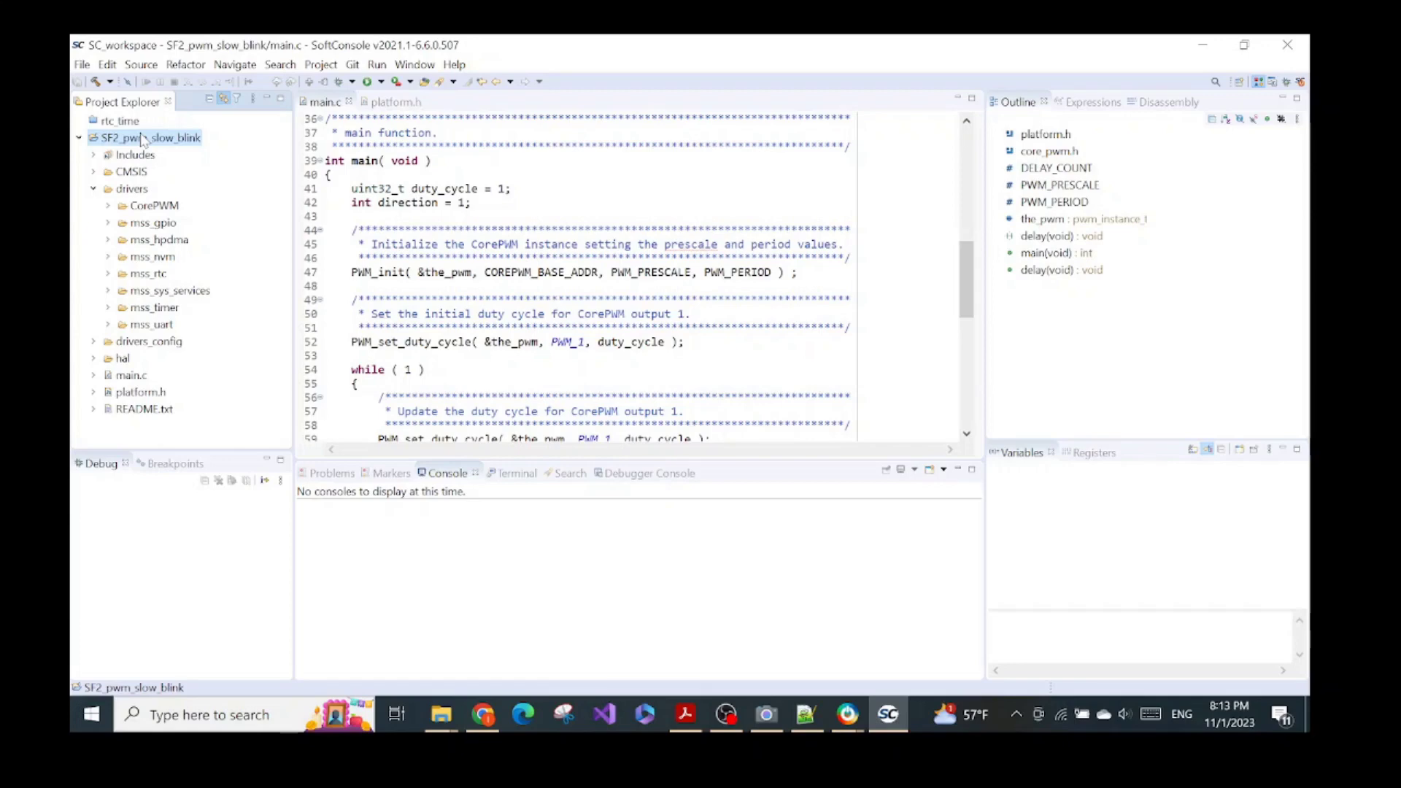
{"action": "right_click", "coordinate": [143, 139]}
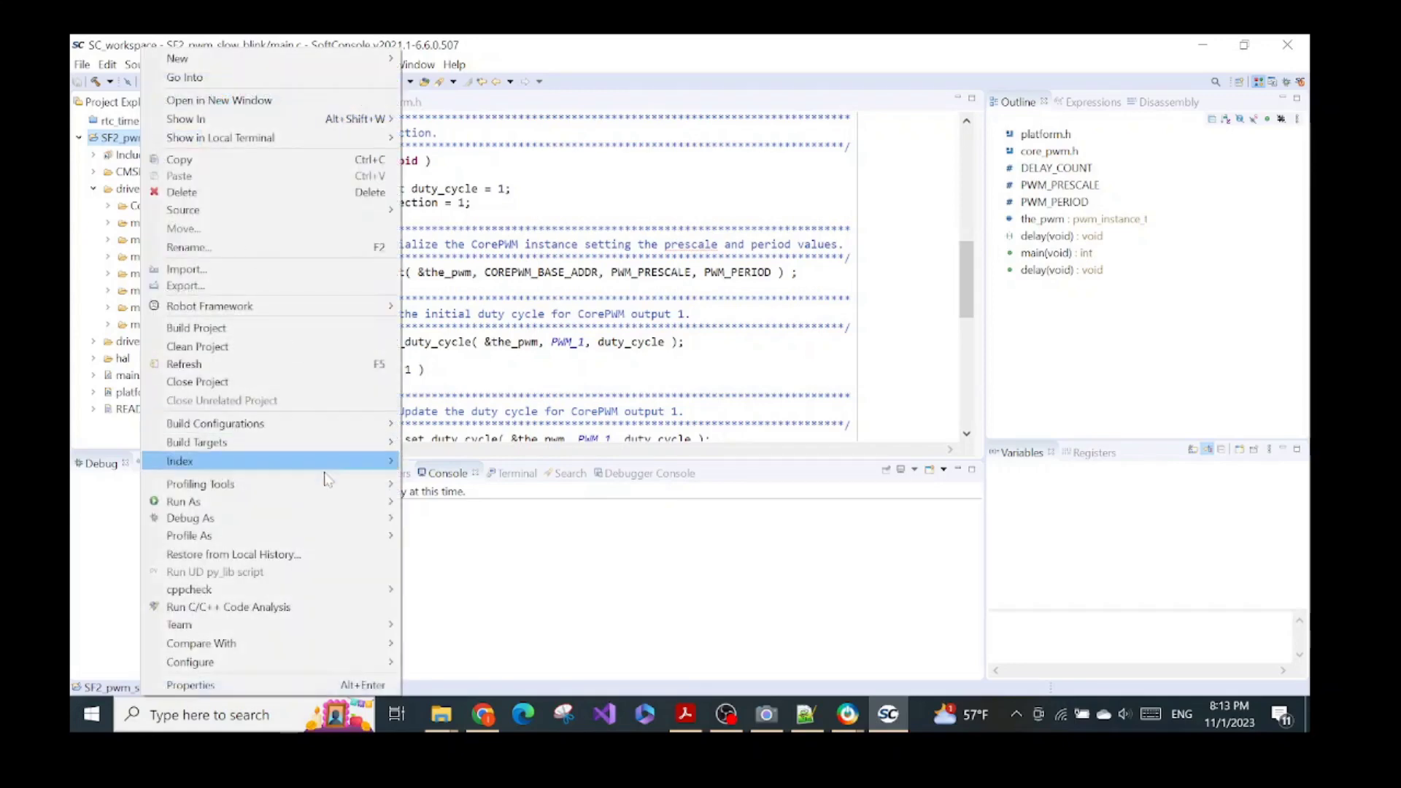
{"action": "left_click", "coordinate": [259, 686]}
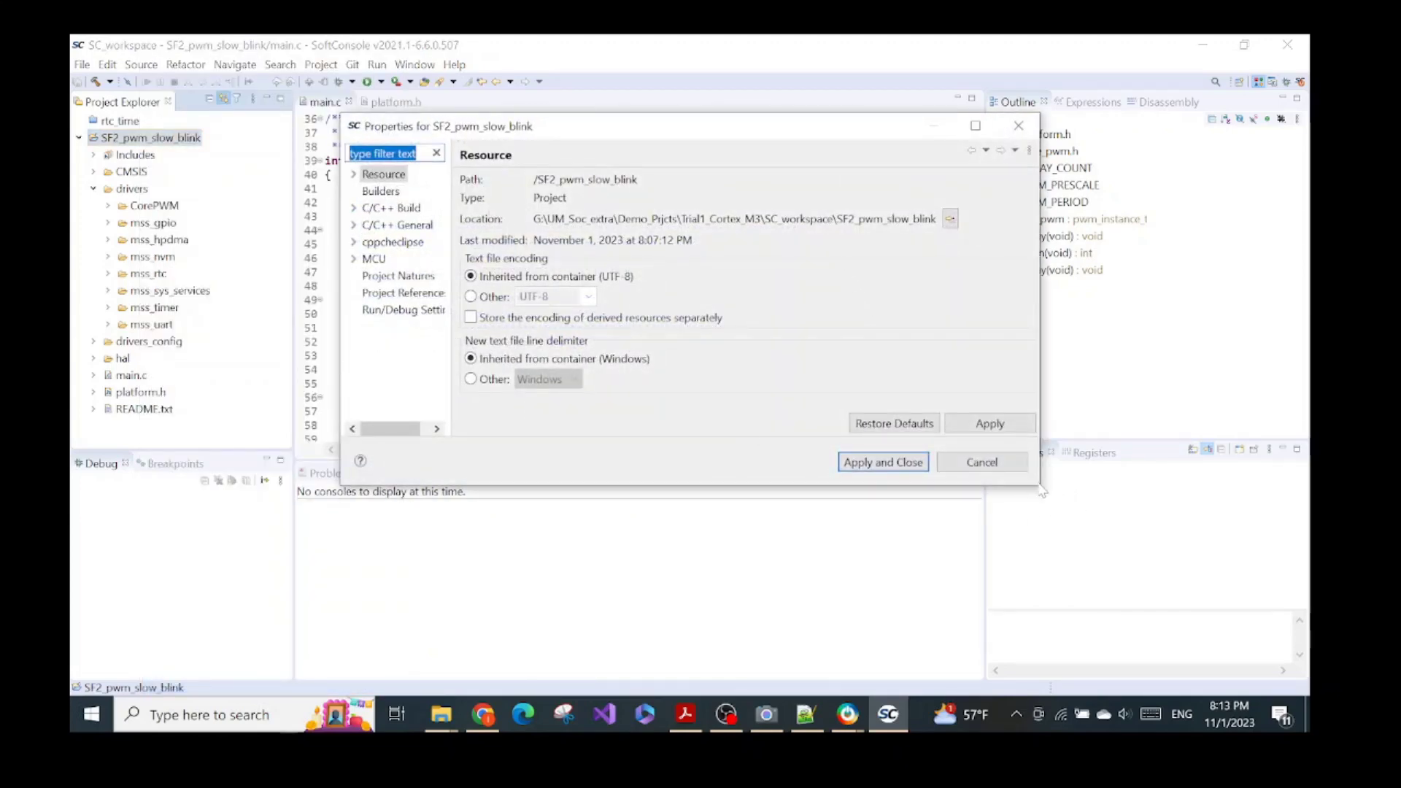
{"action": "left_click_drag", "start_coordinate": [1040, 485], "coordinate": [1169, 646]}
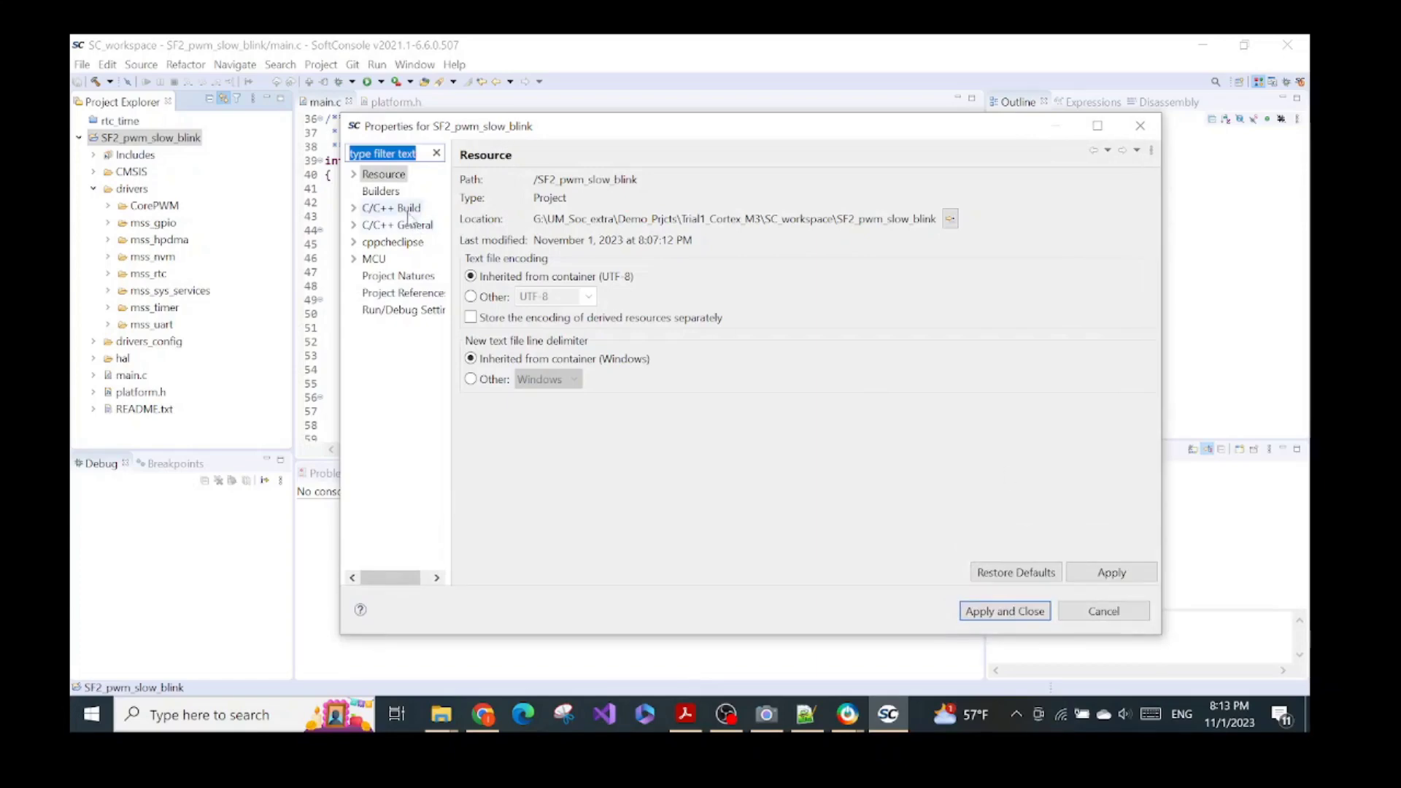
{"action": "left_click_drag", "start_coordinate": [530, 138], "coordinate": [714, 145]}
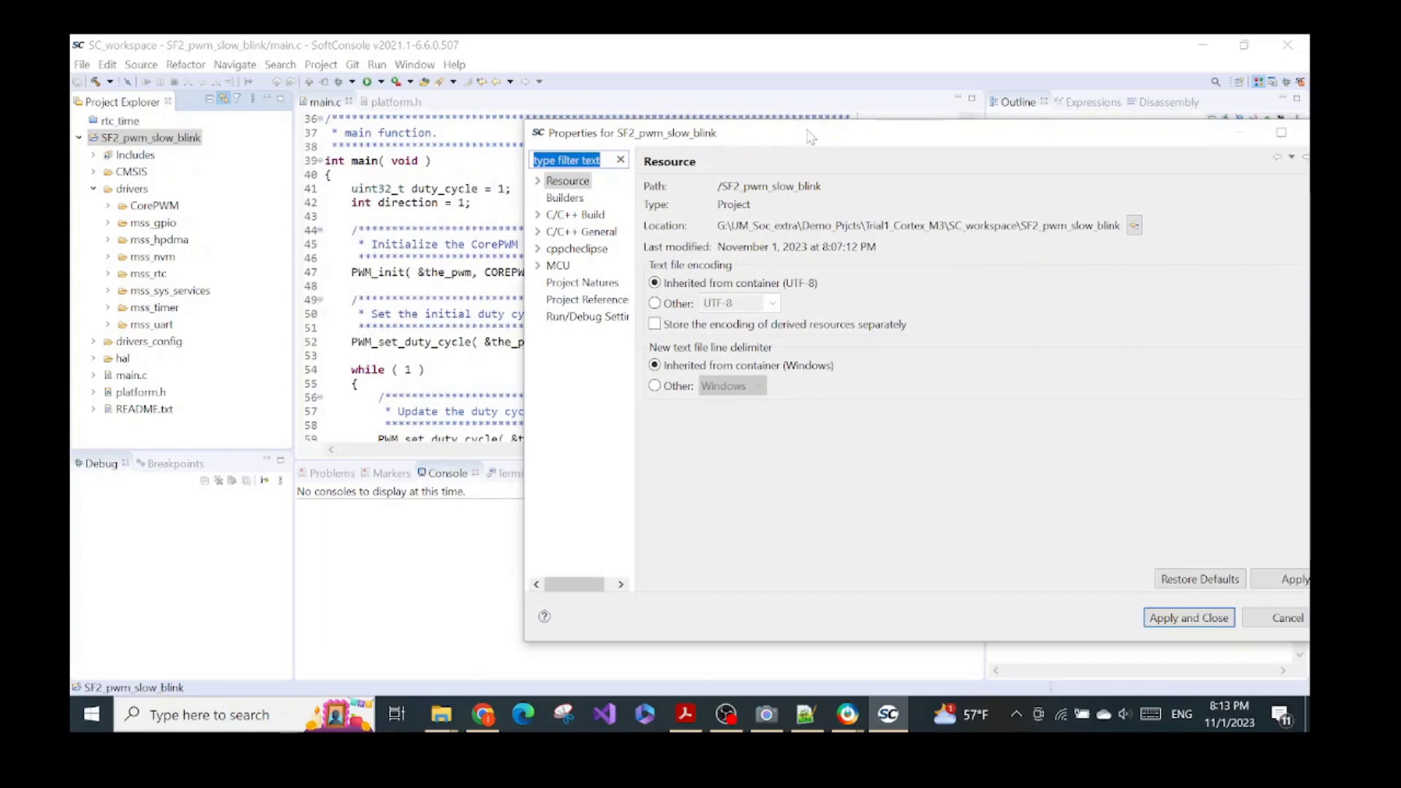
{"action": "left_click_drag", "start_coordinate": [810, 137], "coordinate": [581, 114]}
Step: Show the C/C++ Build settings, check them against lab guide step 18, and set the configuration to [All configurations]
{"action": "left_click", "coordinate": [308, 191]}
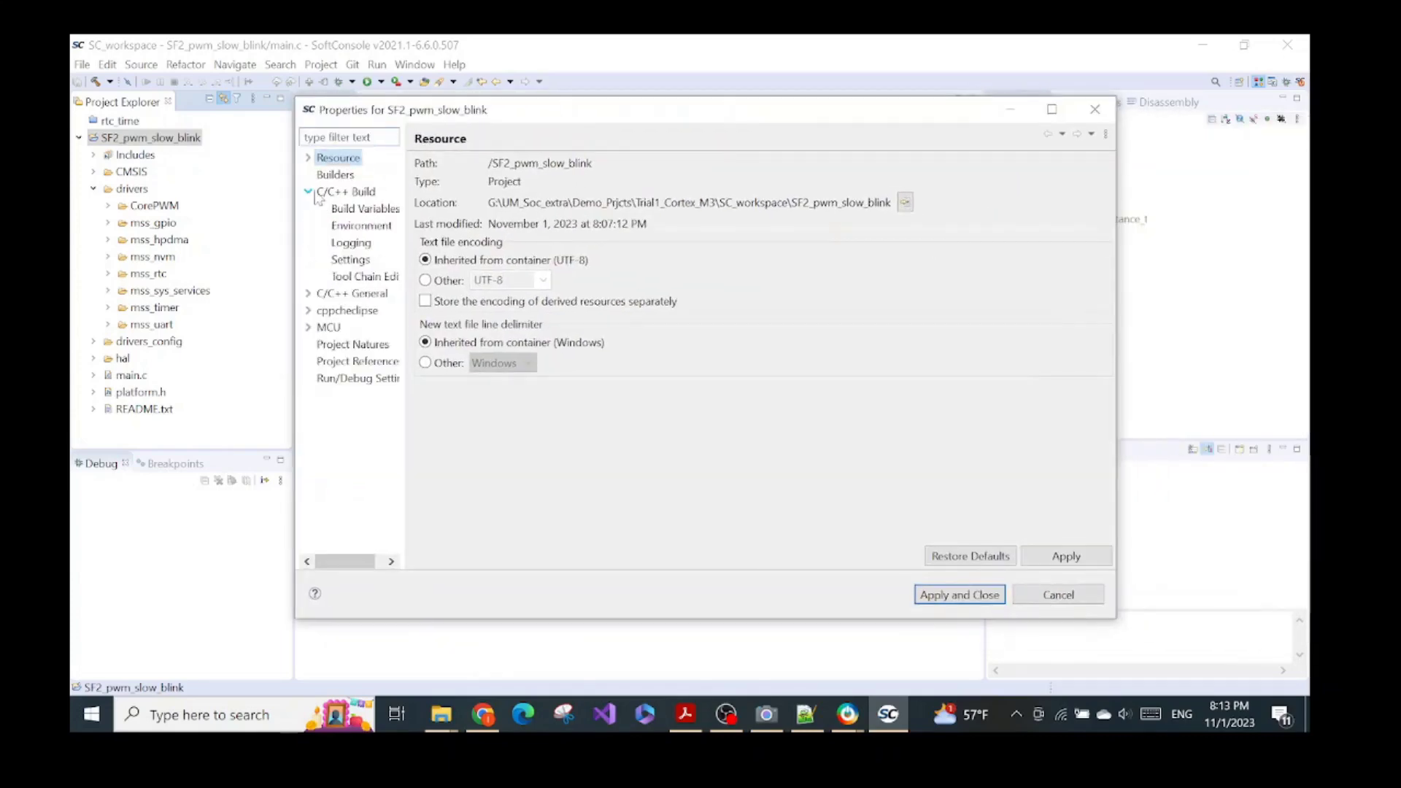
{"action": "left_click", "coordinate": [371, 224]}
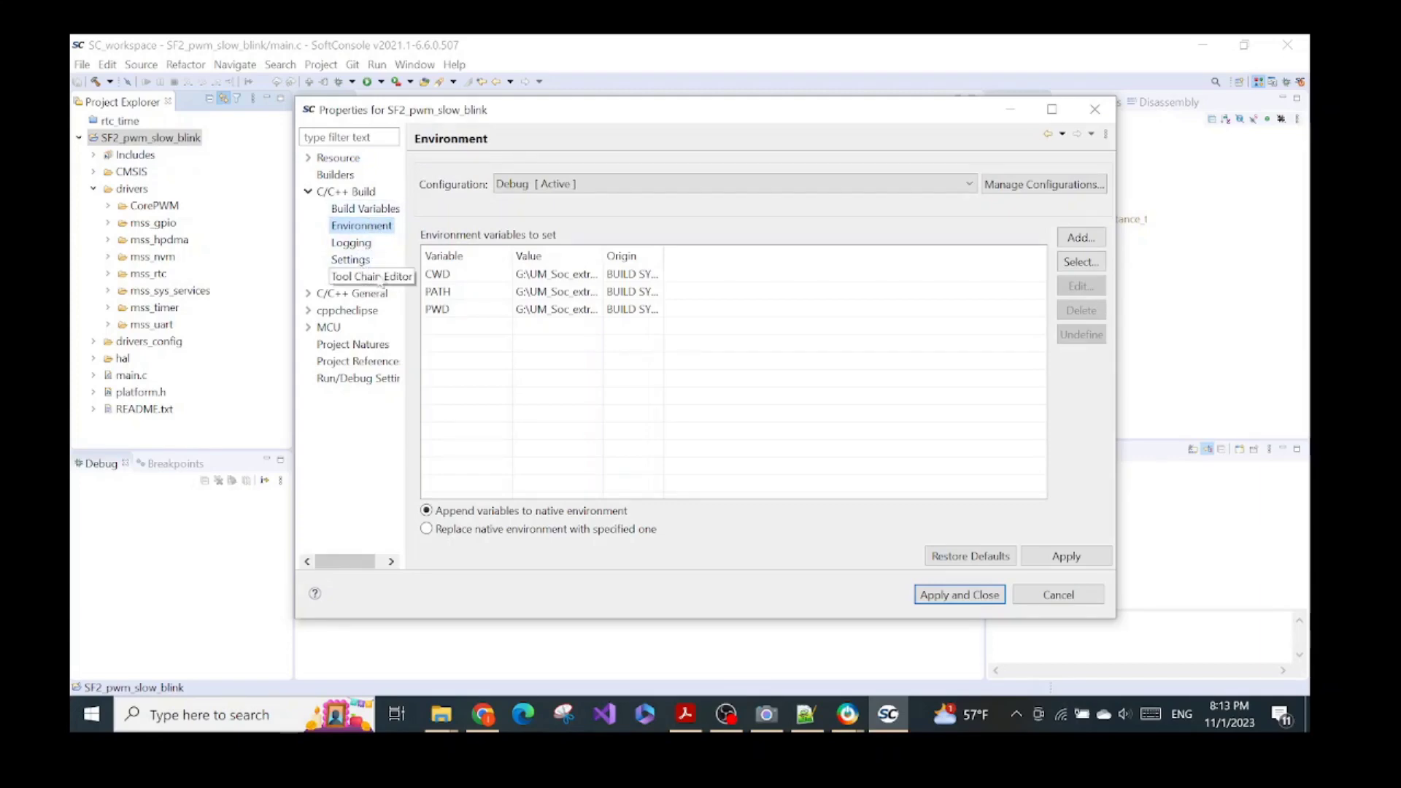
{"action": "left_click", "coordinate": [361, 259]}
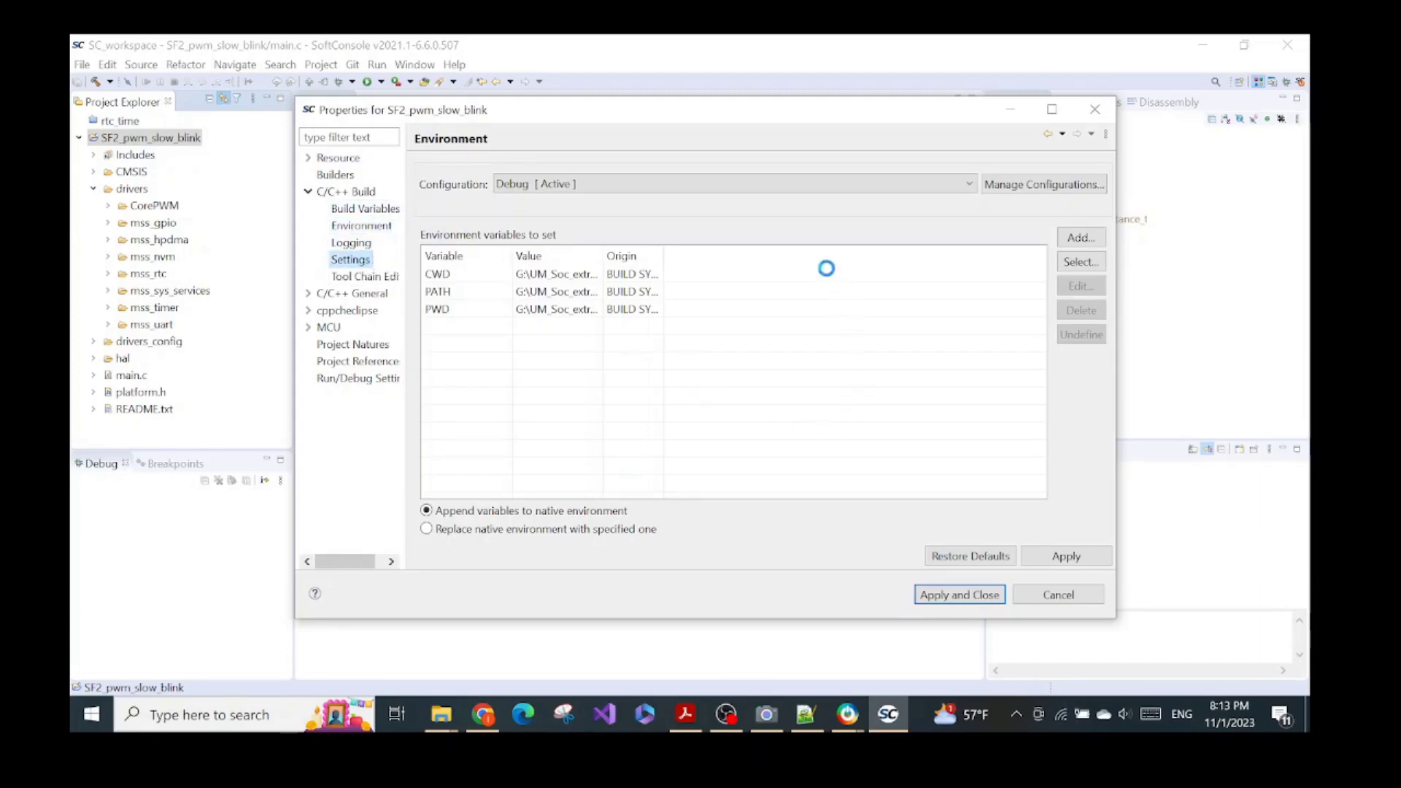
{"action": "left_click", "coordinate": [685, 715]}
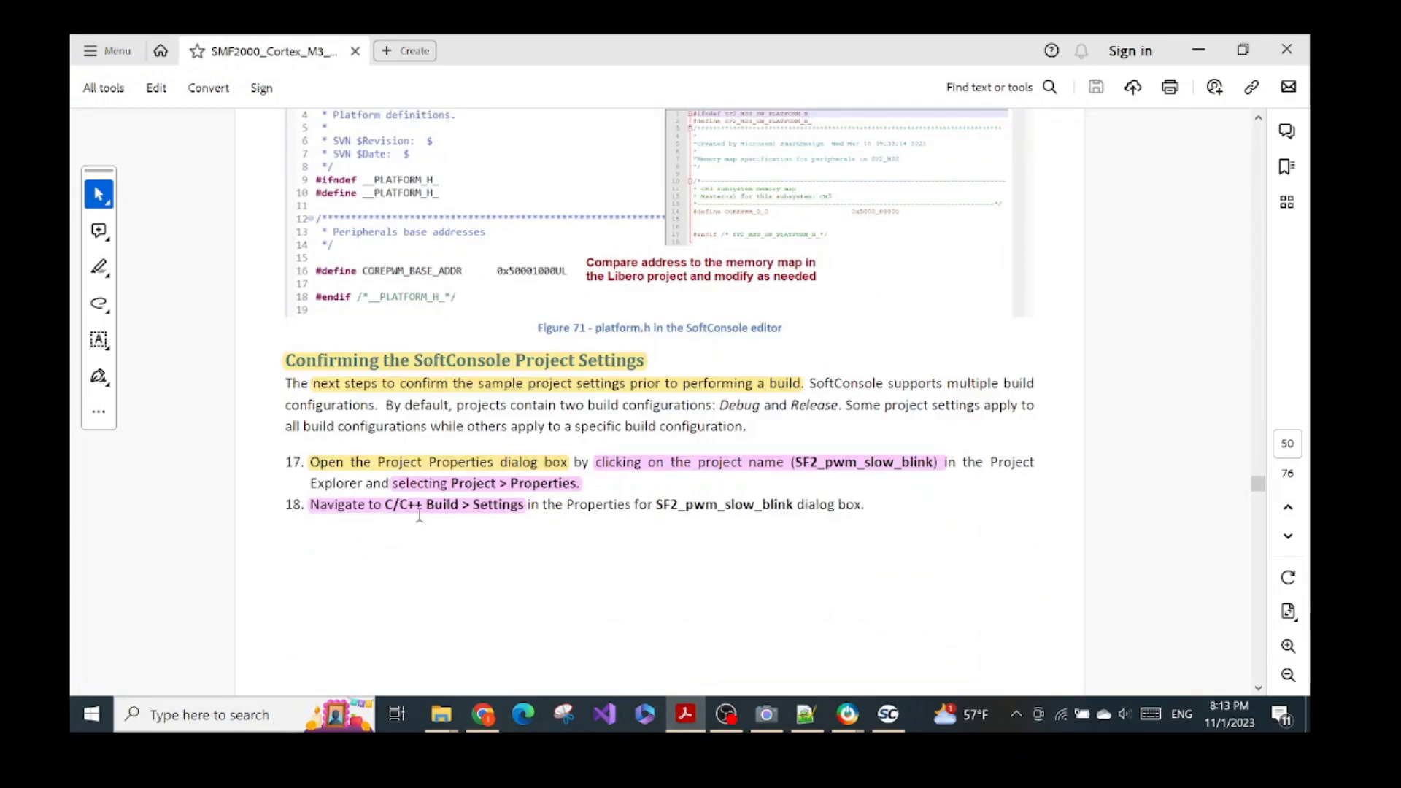
{"action": "left_click", "coordinate": [888, 714]}
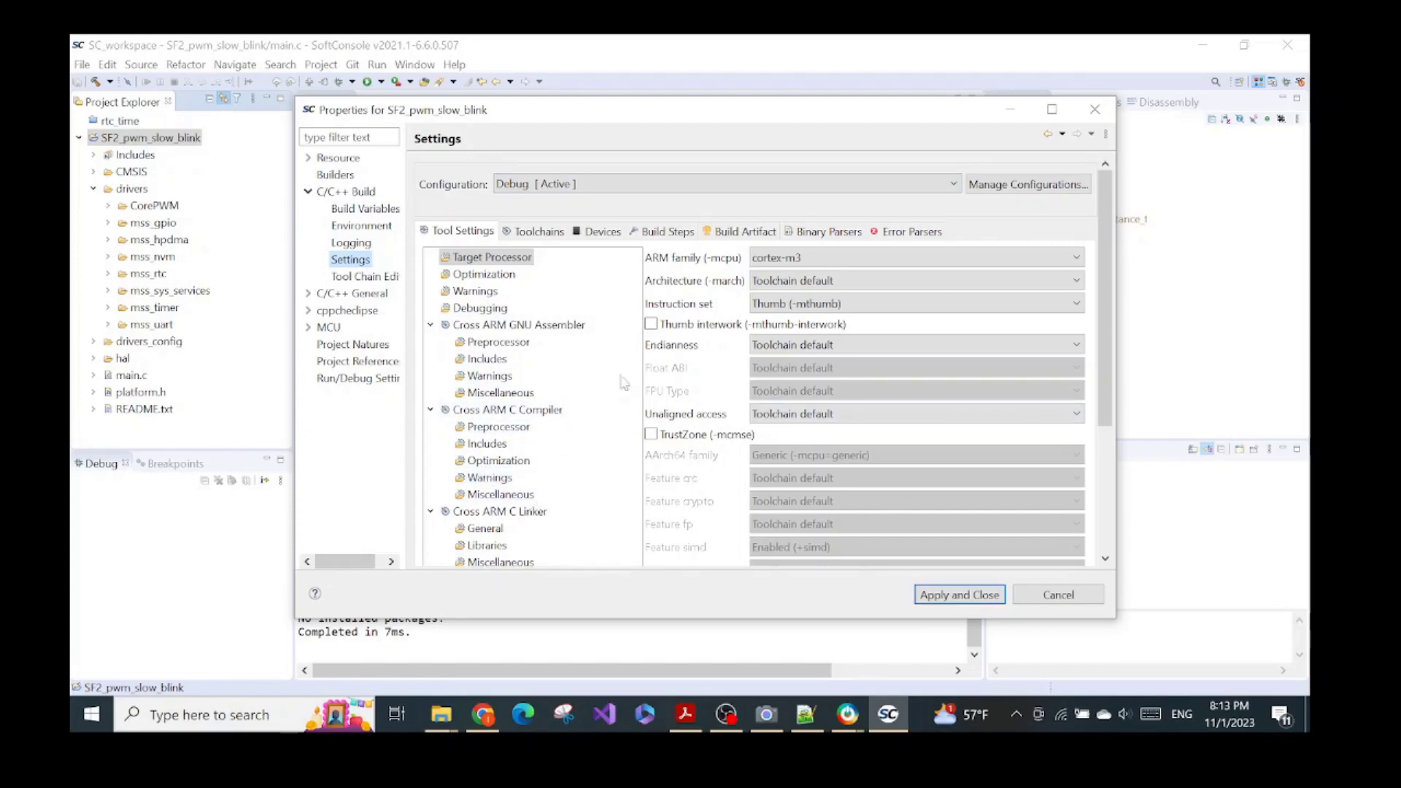
{"action": "left_click", "coordinate": [582, 187]}
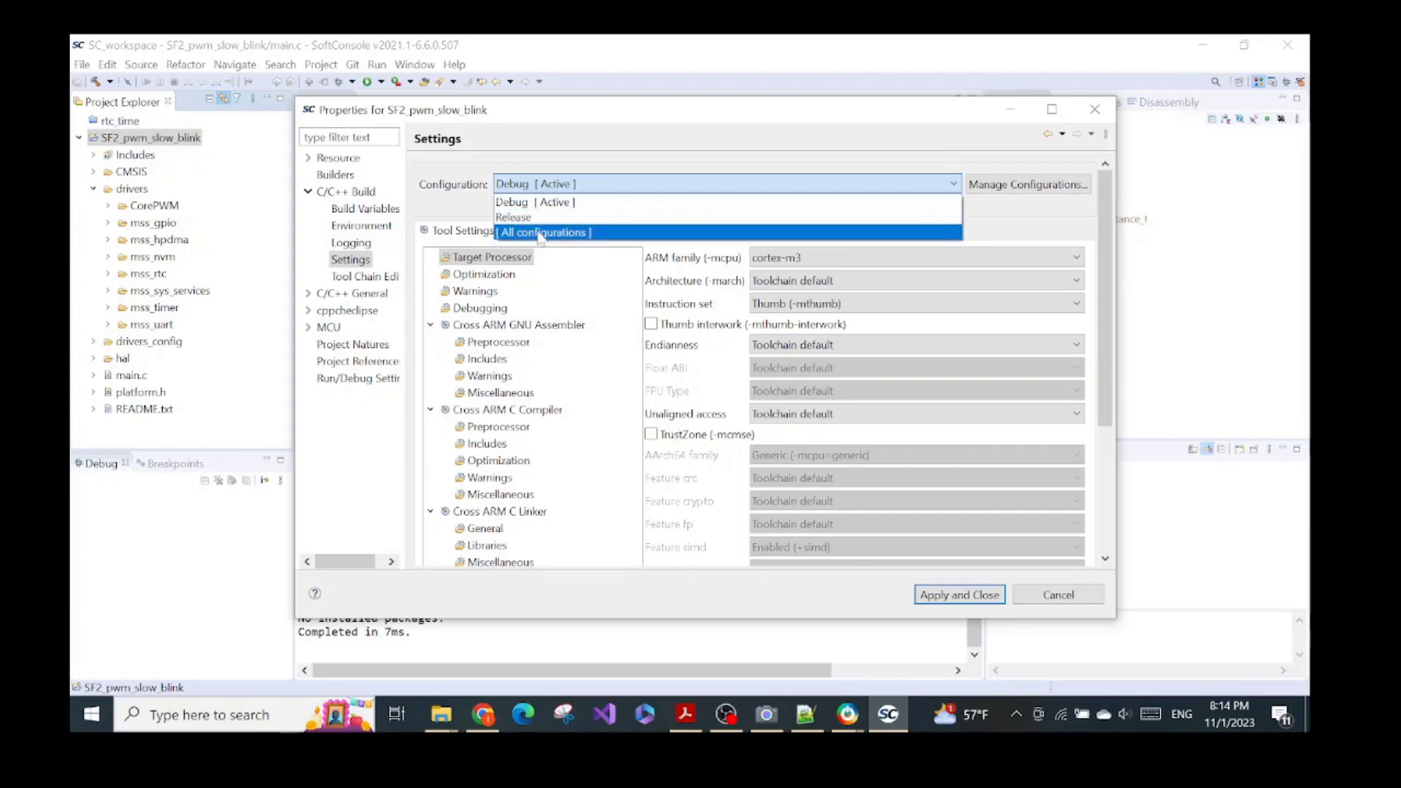
{"action": "left_click", "coordinate": [540, 233]}
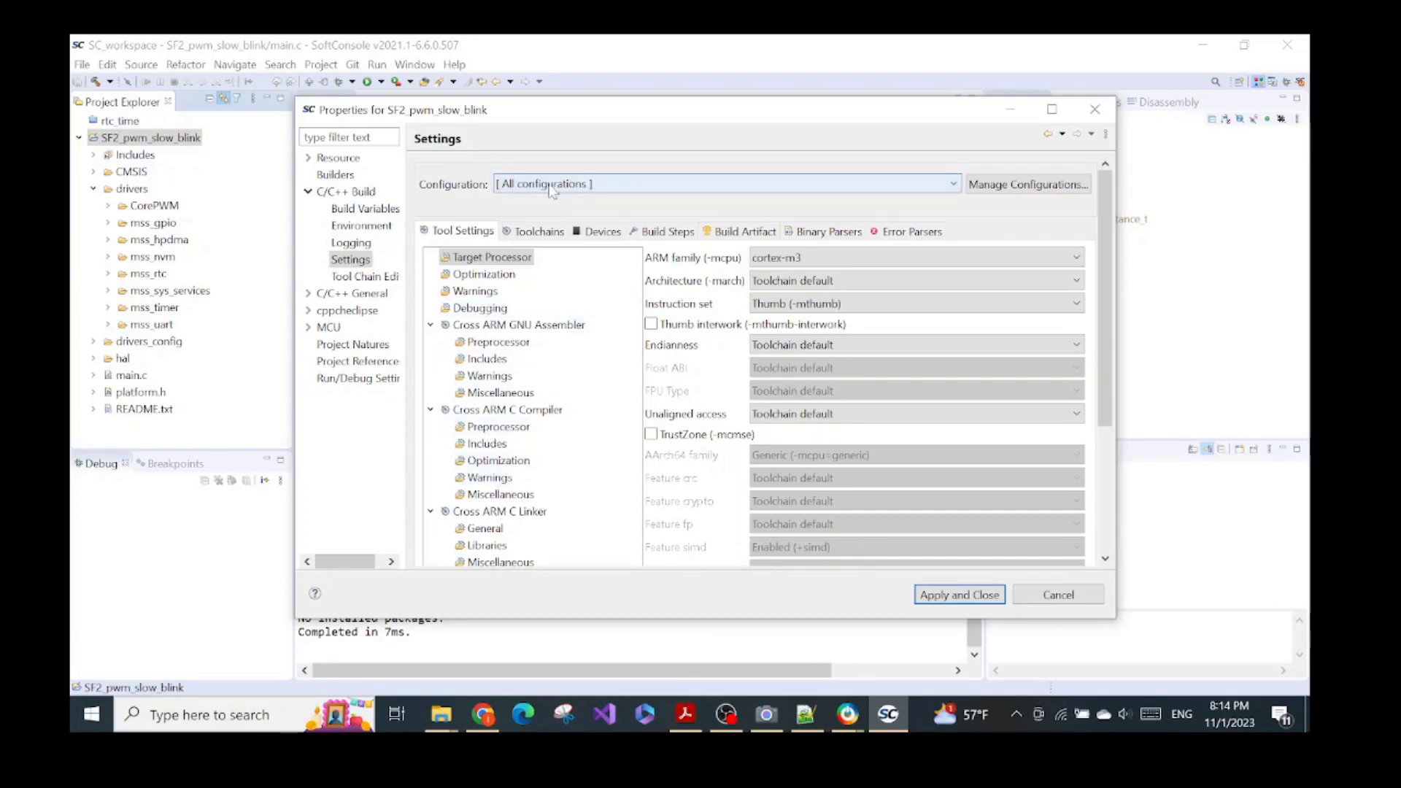
Step: Read steps 19 and 20 in the PDF lab guide, and open the Cross ARM C Compiler Includes settings in SoftConsole
{"action": "left_click", "coordinate": [686, 714]}
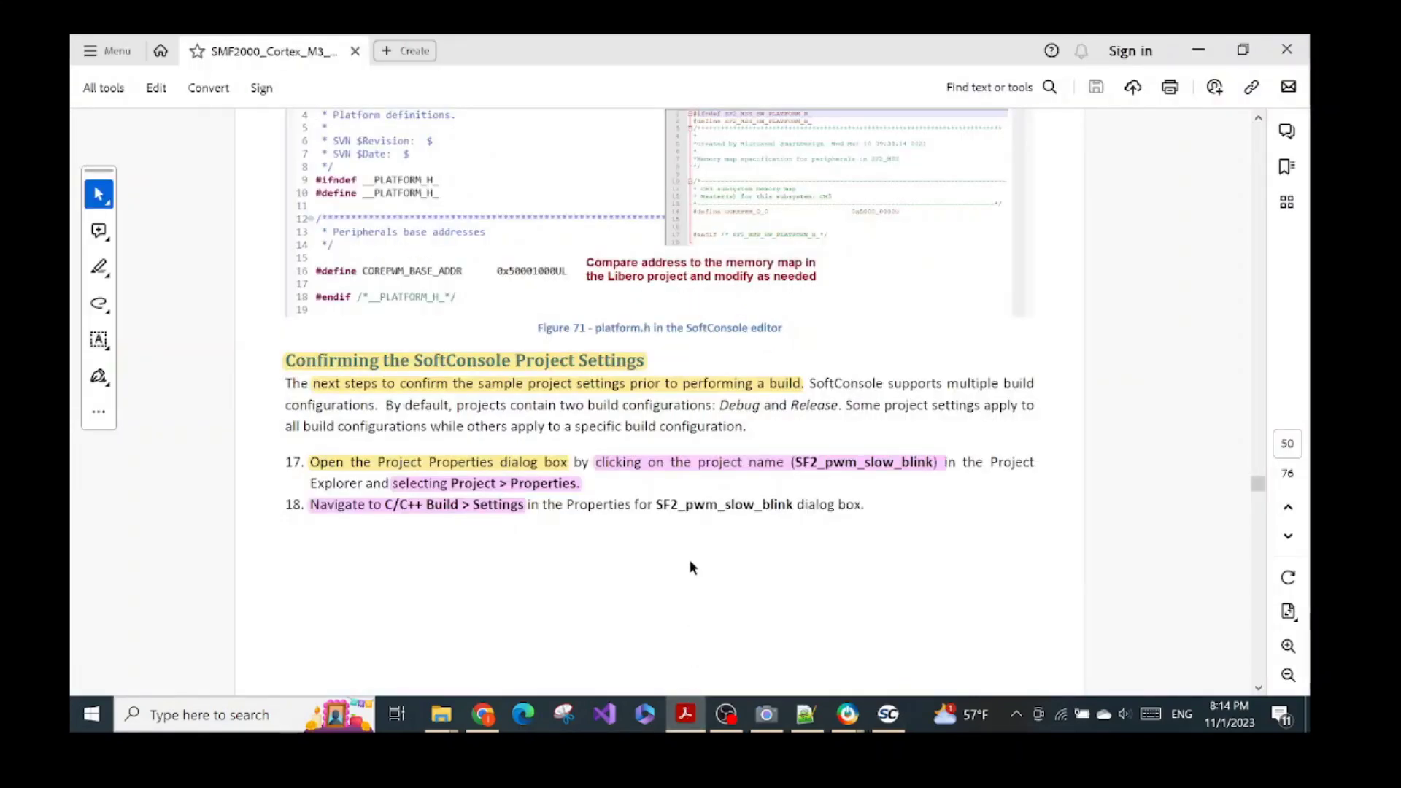
{"action": "scroll", "coordinate": [687, 553], "scroll_direction": "down", "scroll_amount": 10}
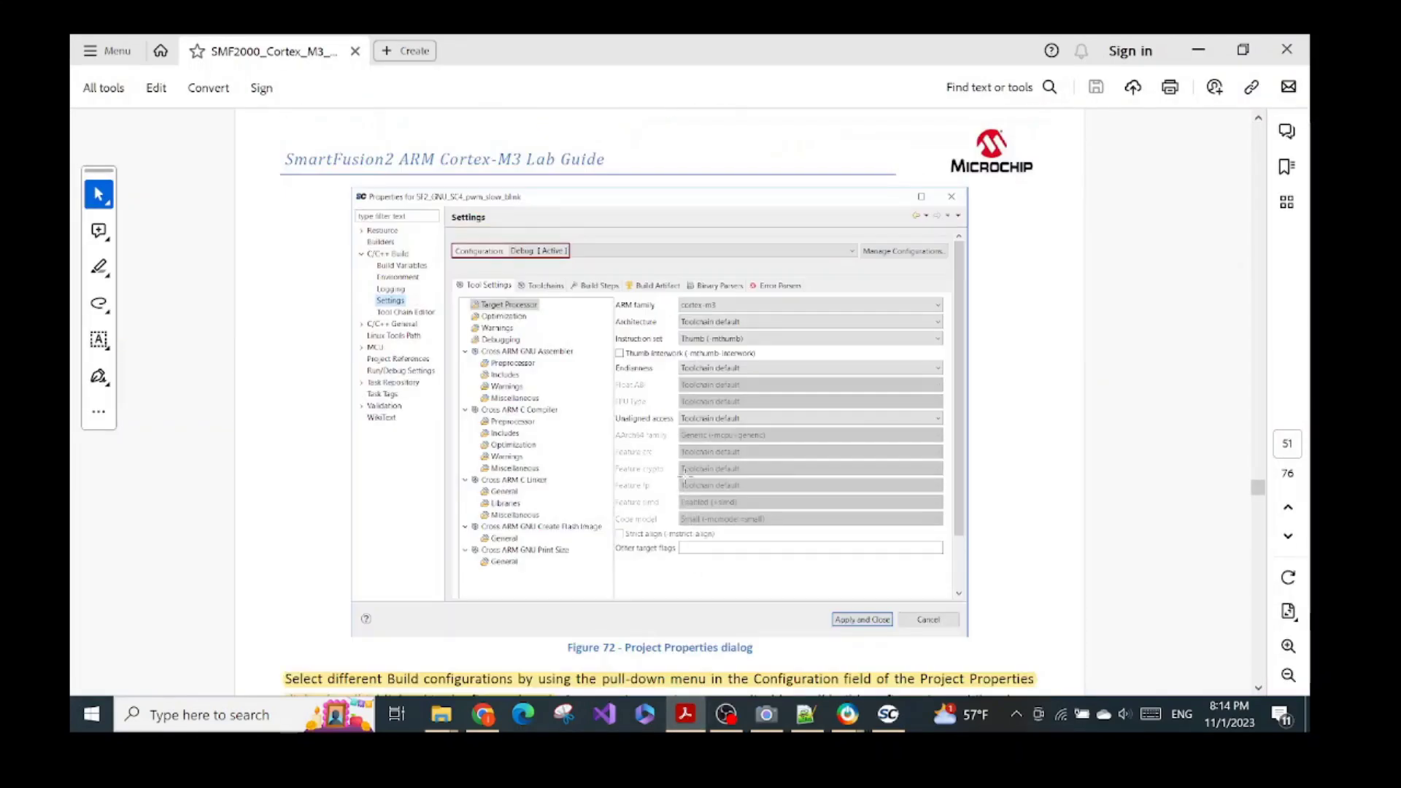
{"action": "scroll", "coordinate": [685, 473], "scroll_direction": "down", "scroll_amount": 12}
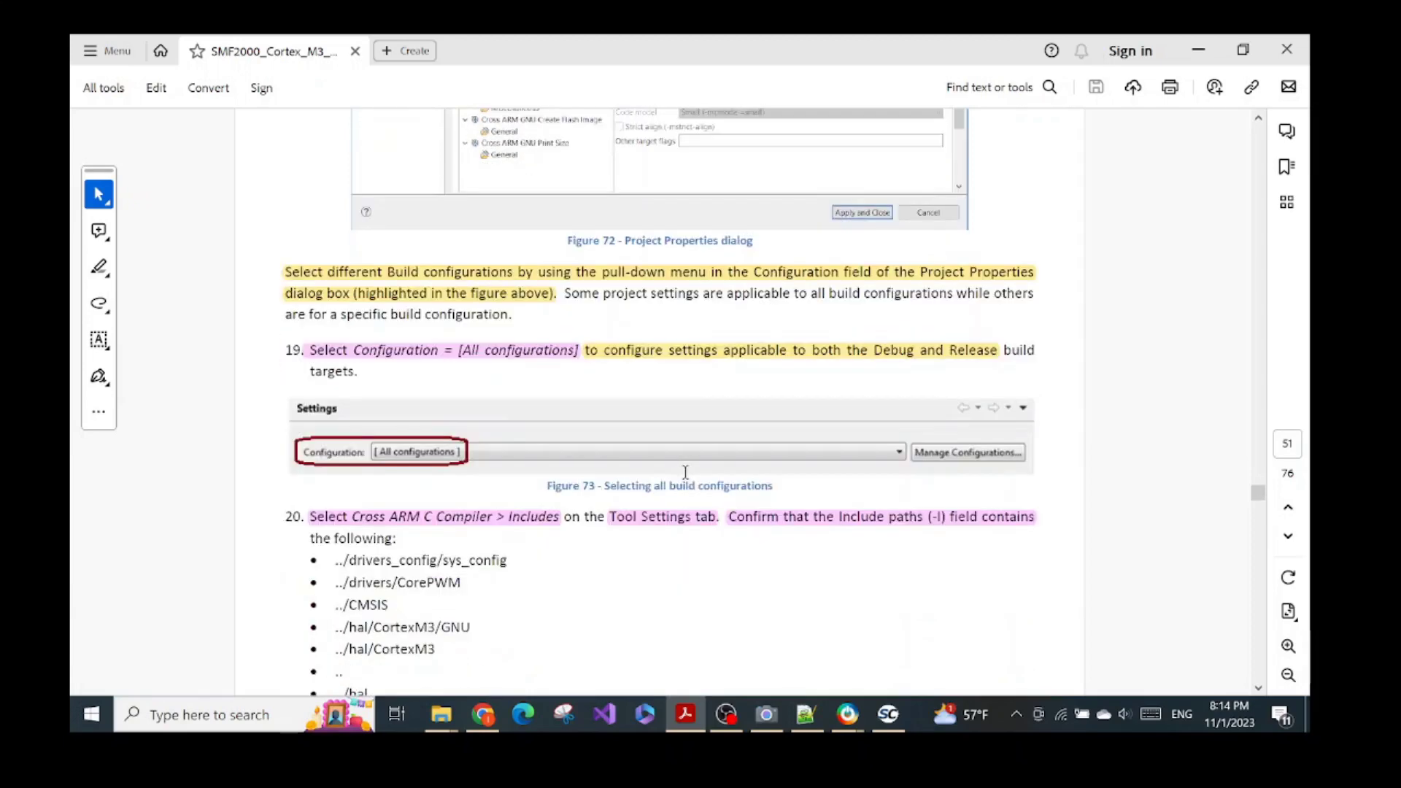
{"action": "scroll", "coordinate": [685, 473], "scroll_direction": "up", "scroll_amount": 5}
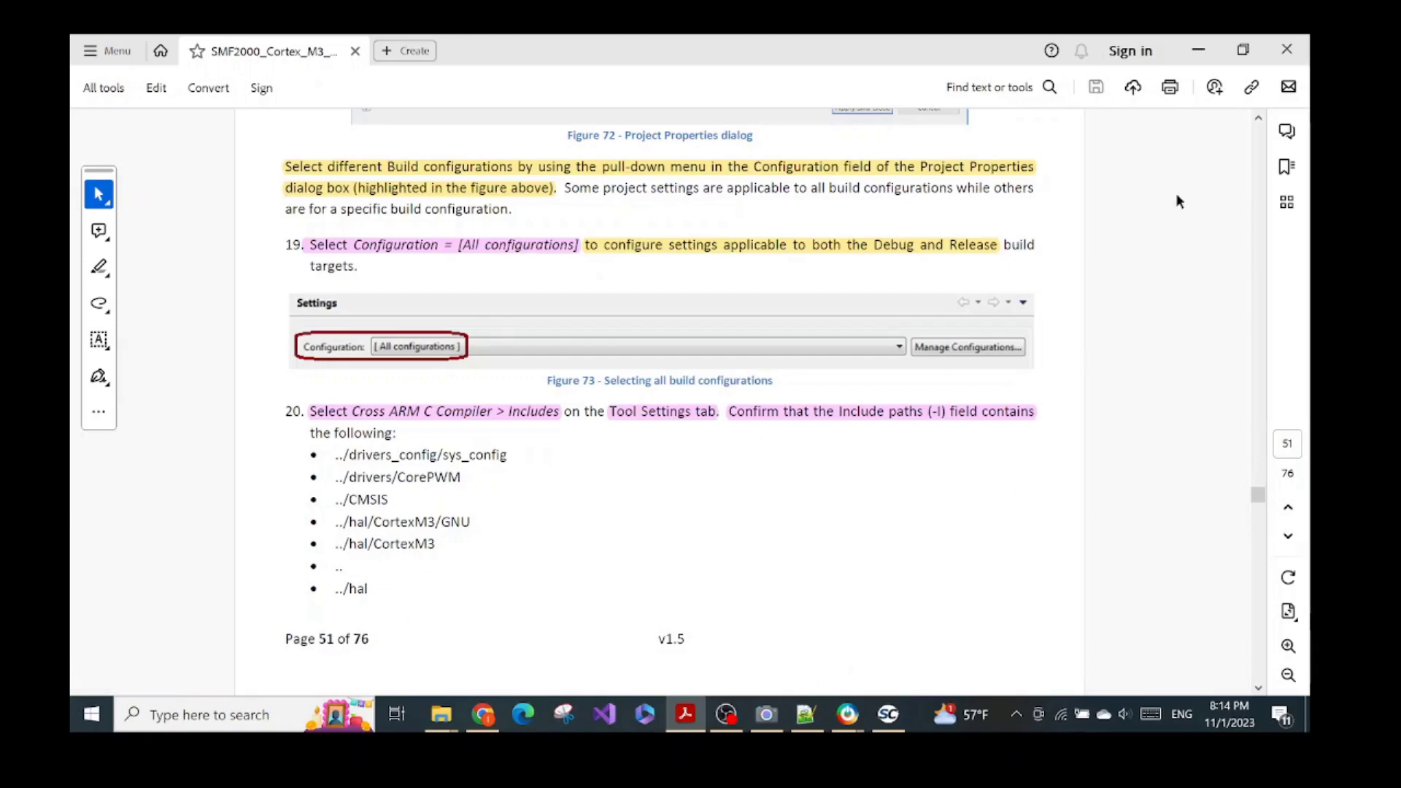
{"action": "left_click", "coordinate": [888, 714]}
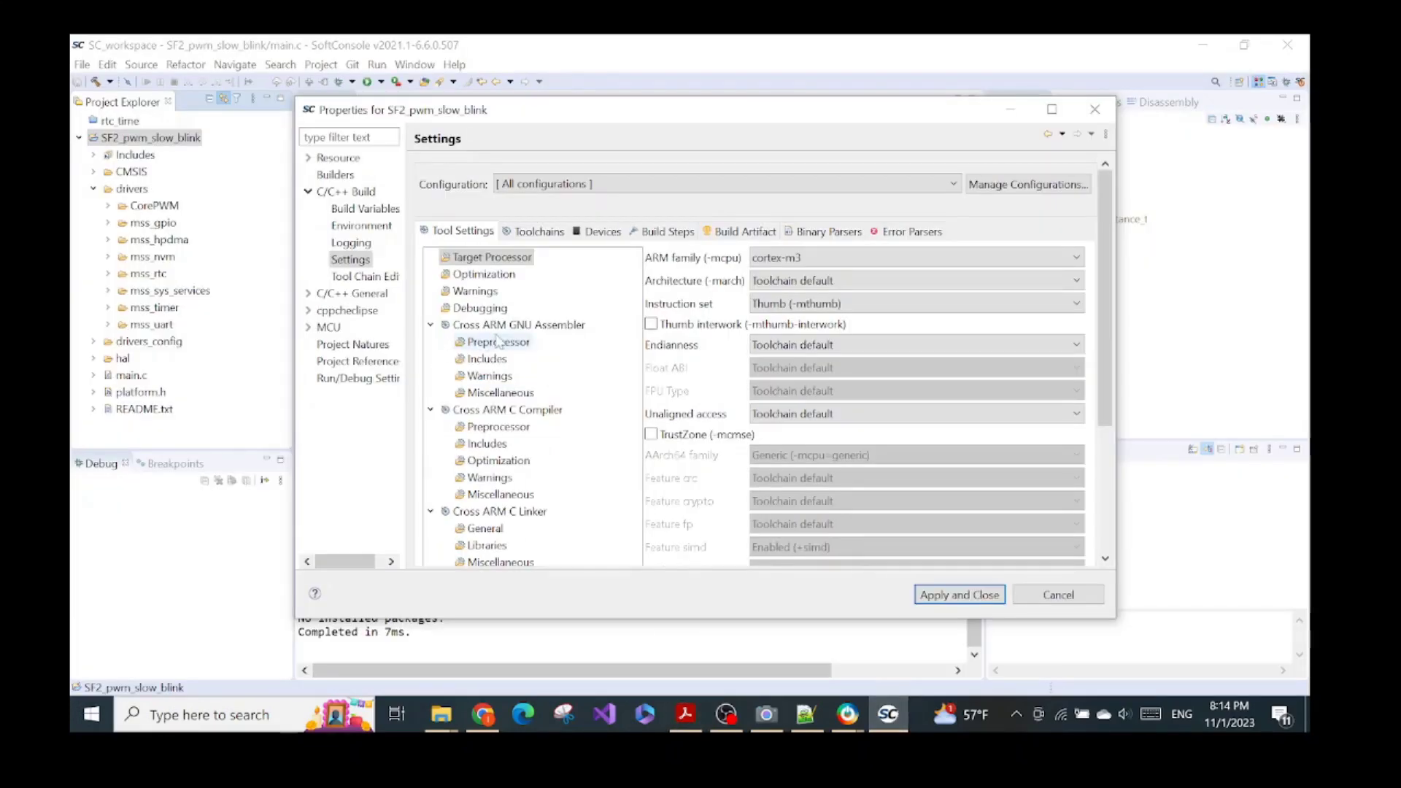
{"action": "left_click", "coordinate": [496, 444]}
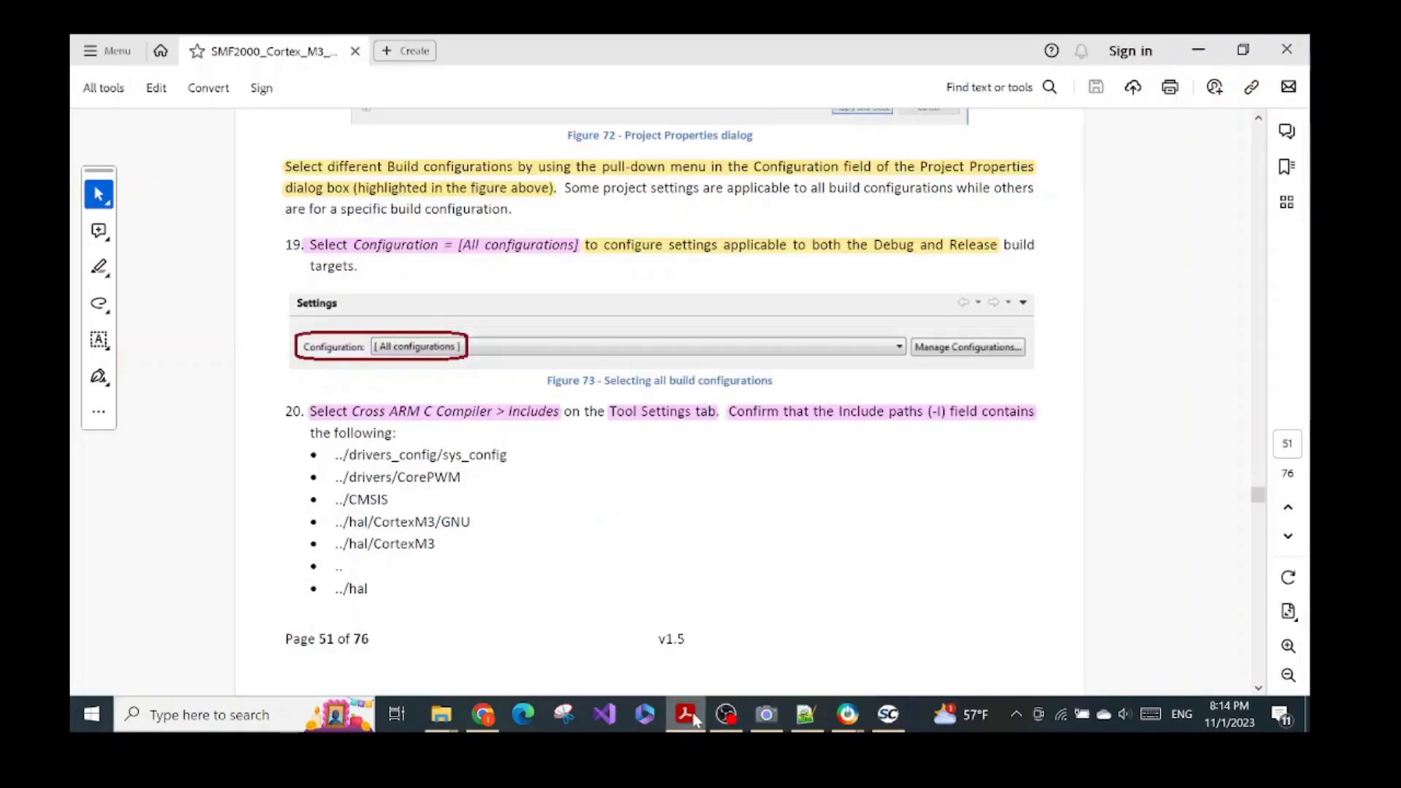
Step: Review the include paths of step 20 in the lab guide, and briefly open and dismiss SoftConsole's dialog for adding a directory path
{"action": "left_click", "coordinate": [685, 714]}
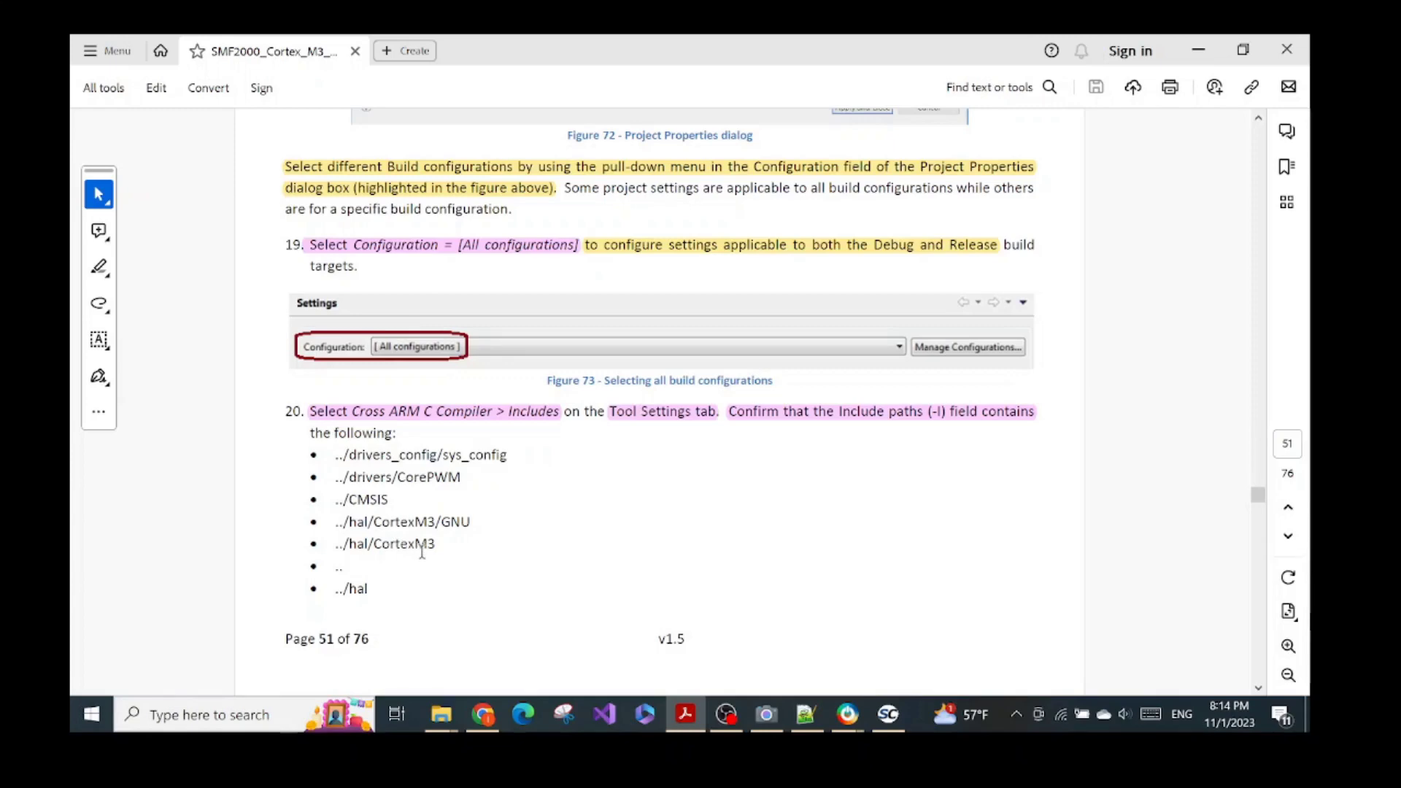
{"action": "scroll", "coordinate": [487, 536], "scroll_direction": "down", "scroll_amount": 5}
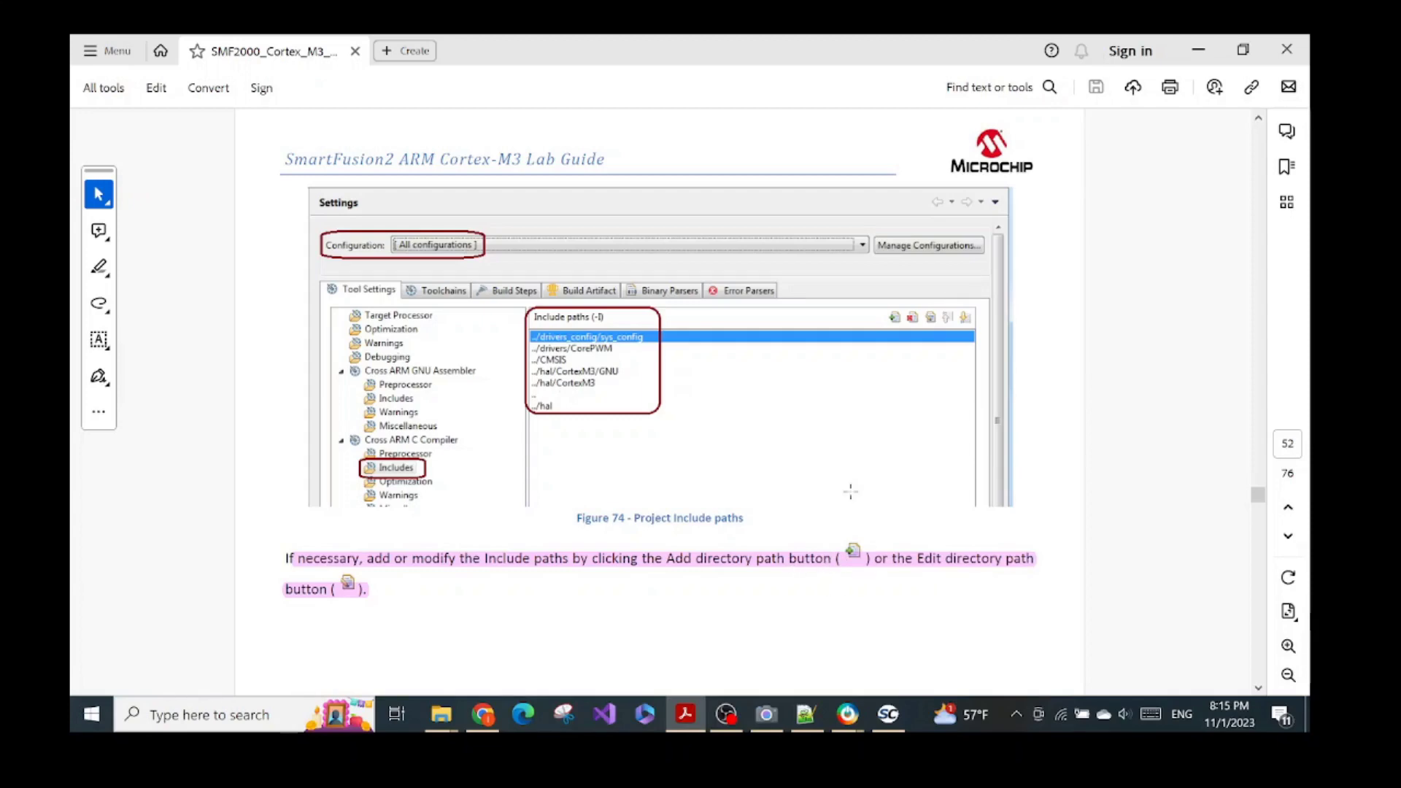
{"action": "left_click", "coordinate": [888, 714]}
{"action": "left_click", "coordinate": [1034, 165]}
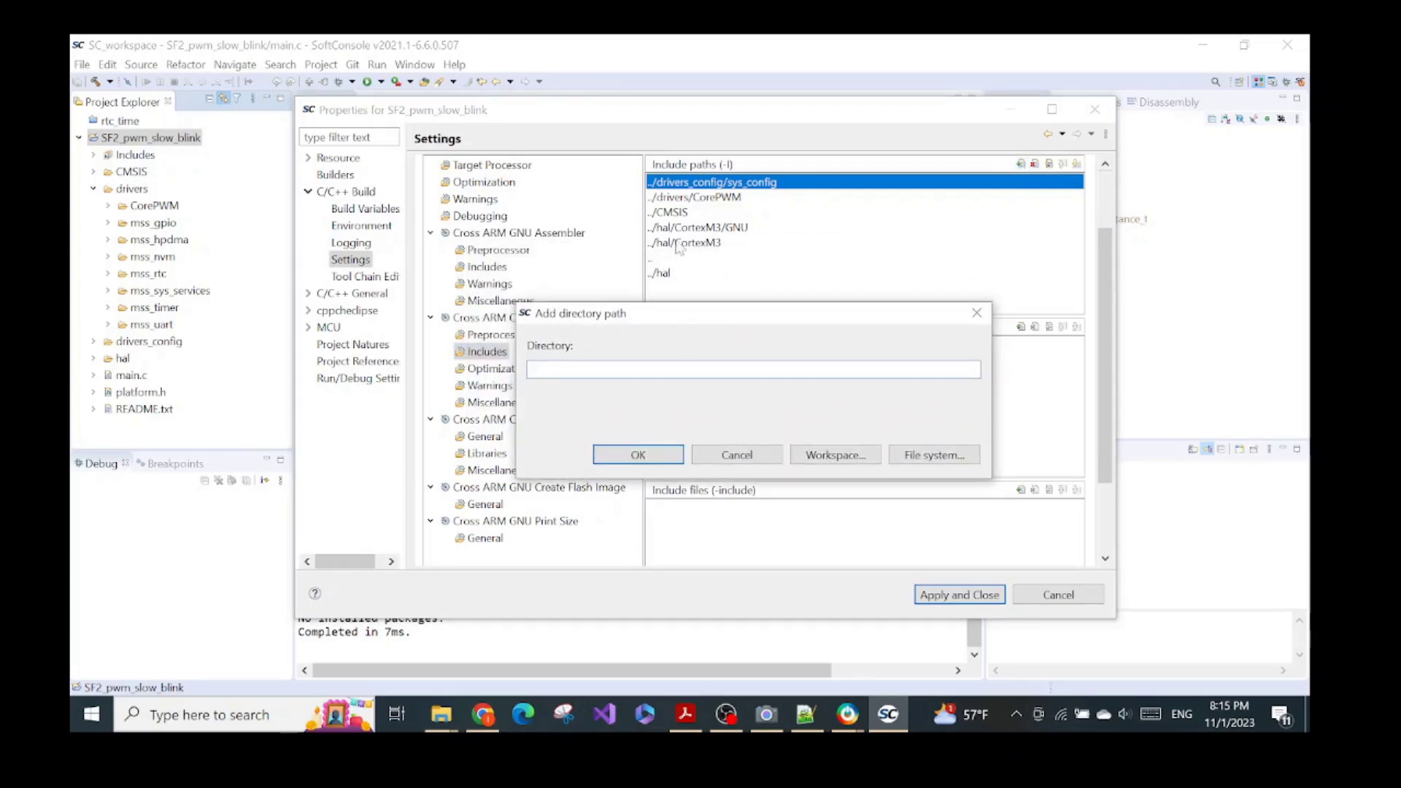
{"action": "left_click", "coordinate": [977, 313]}
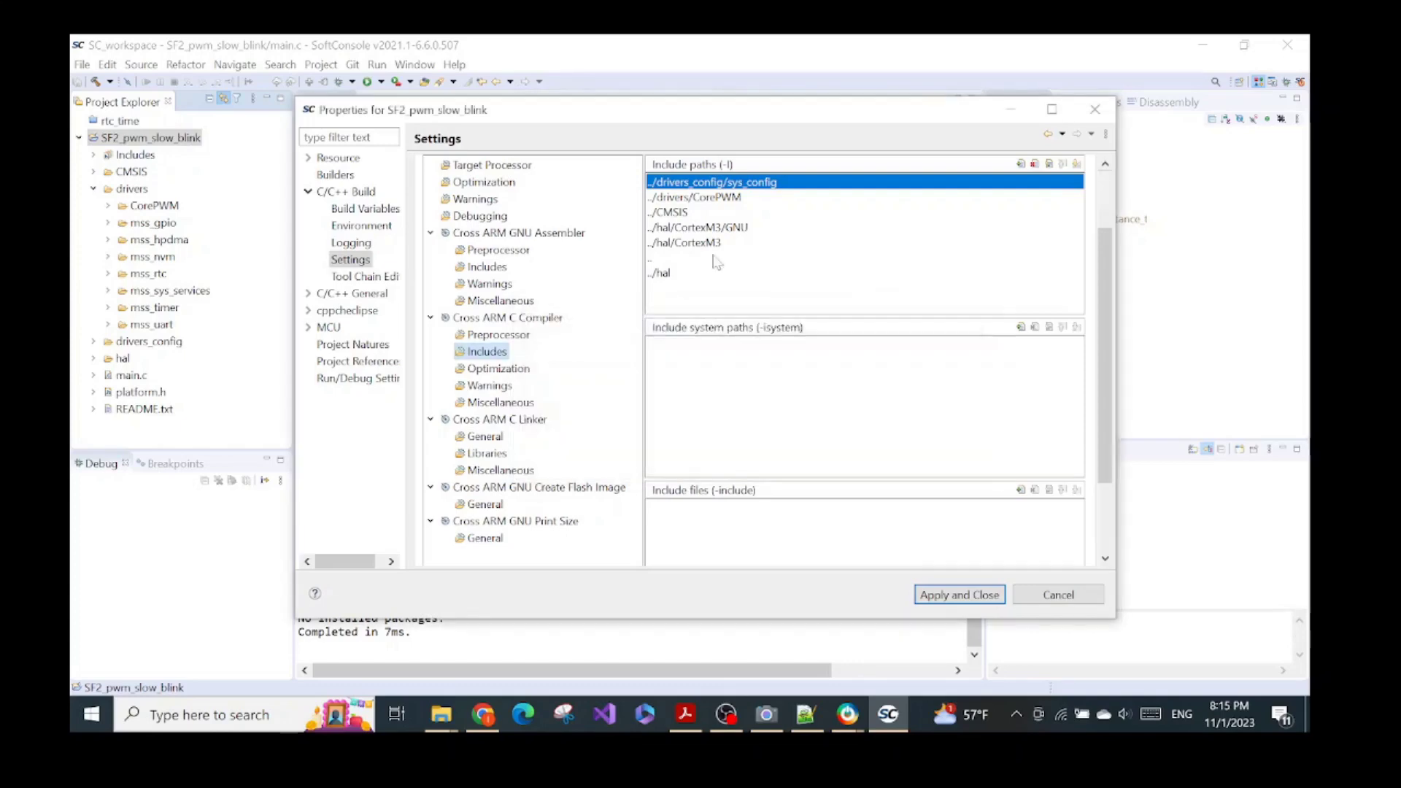
Step: Add ../hal/CortexM3, copied from the lab guide, to the compiler's include paths and delete the duplicate entry
{"action": "left_click", "coordinate": [651, 243]}
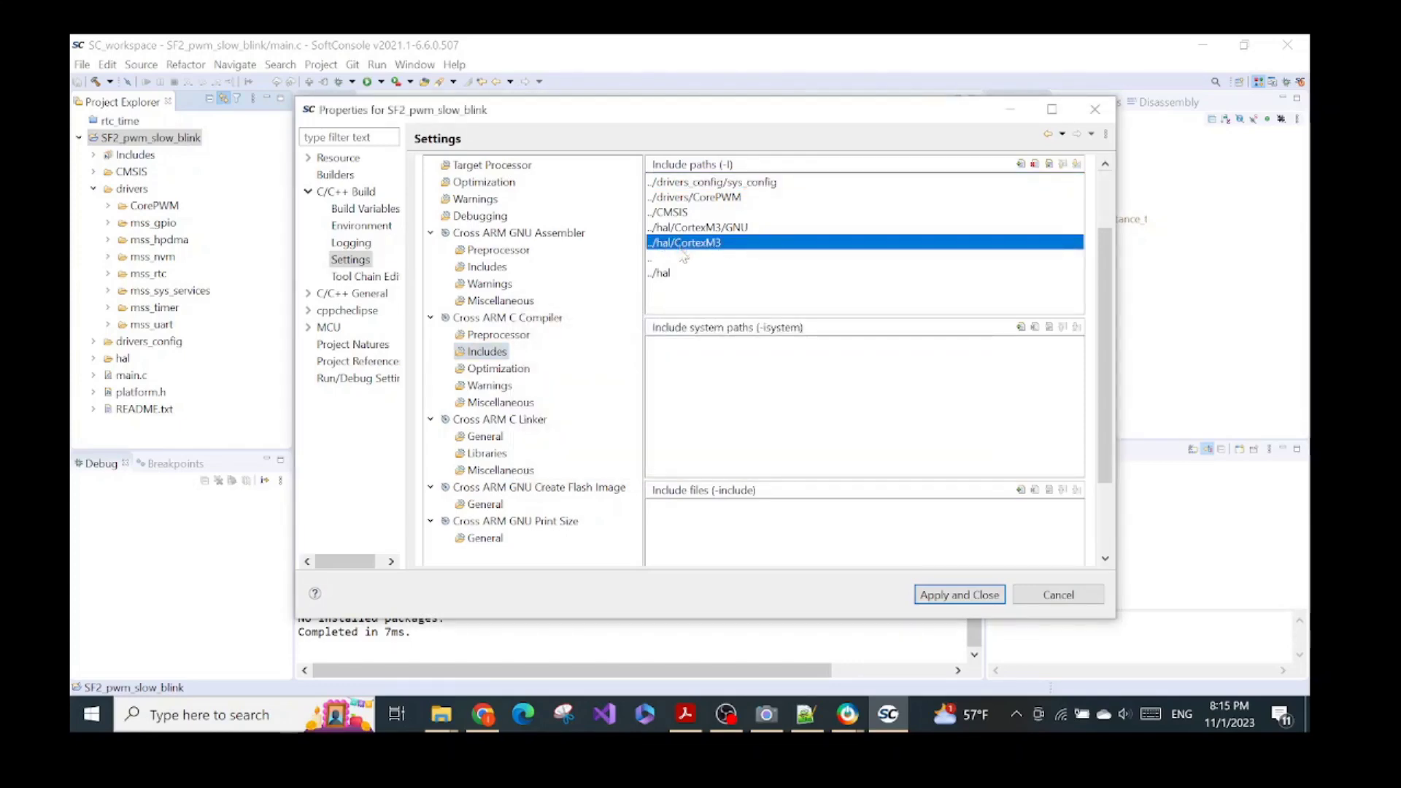
{"action": "left_click", "coordinate": [685, 714]}
{"action": "scroll", "coordinate": [605, 449], "scroll_direction": "up", "scroll_amount": 5}
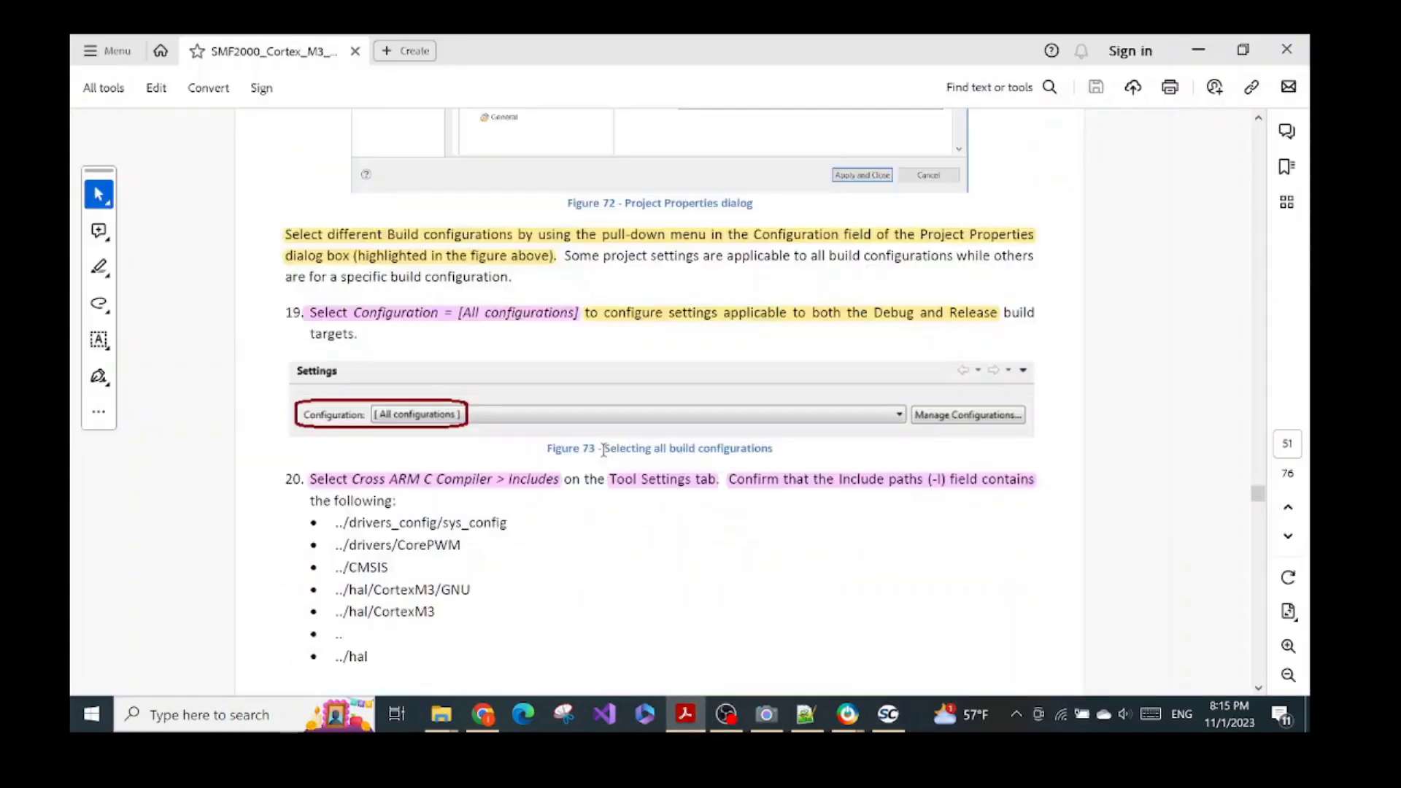
{"action": "left_click_drag", "start_coordinate": [438, 613], "coordinate": [335, 612]}
{"action": "key", "text": "ctrl+c"}
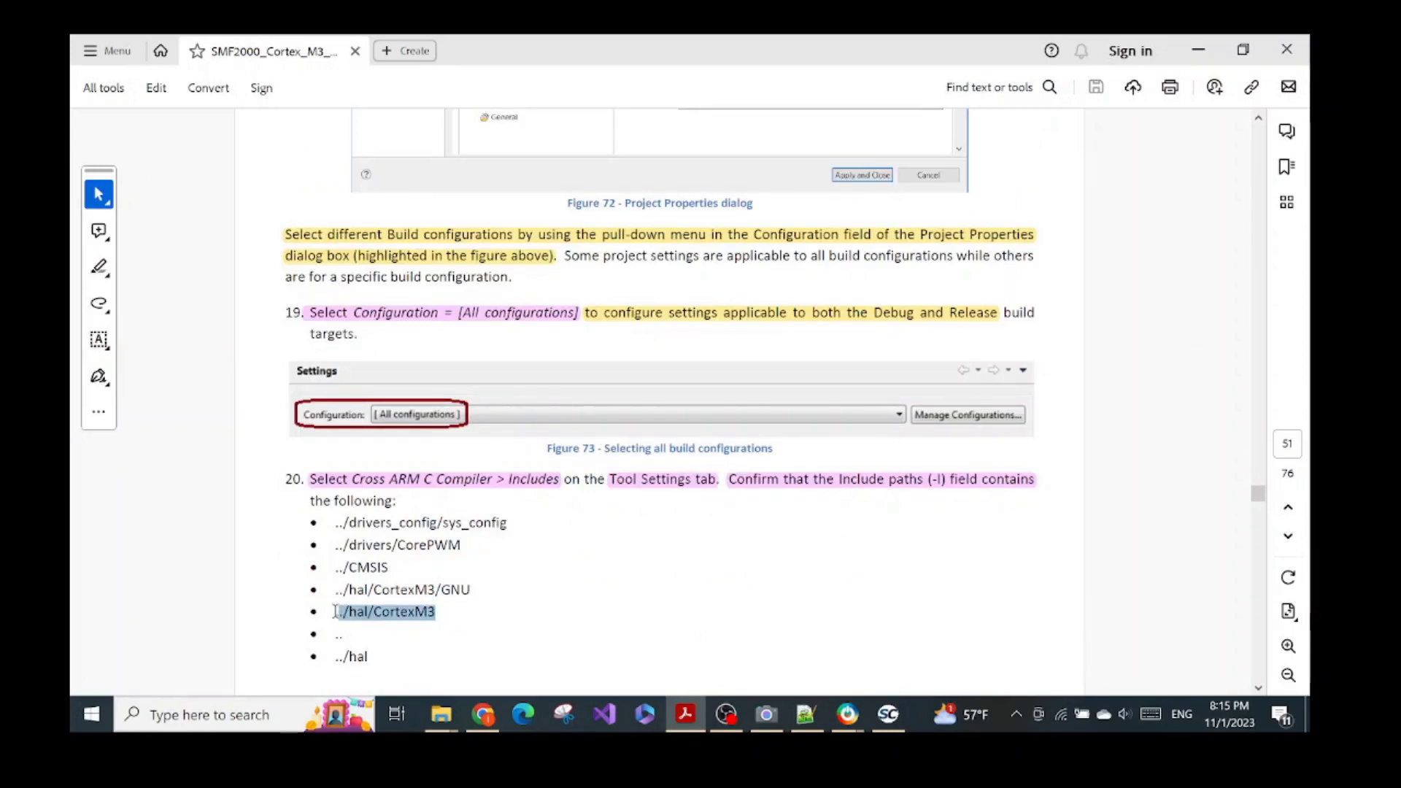
{"action": "left_click", "coordinate": [888, 714]}
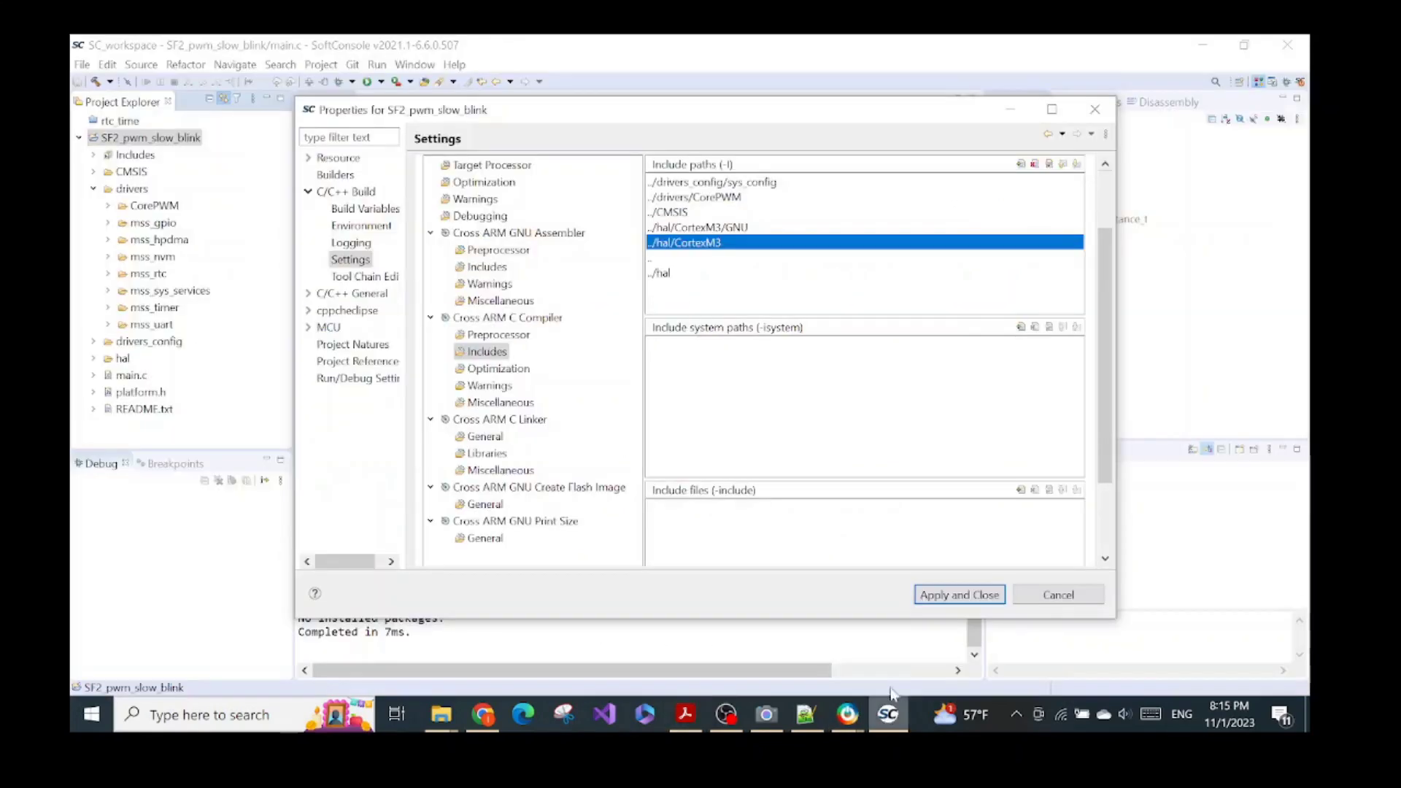
{"action": "left_click", "coordinate": [1020, 164]}
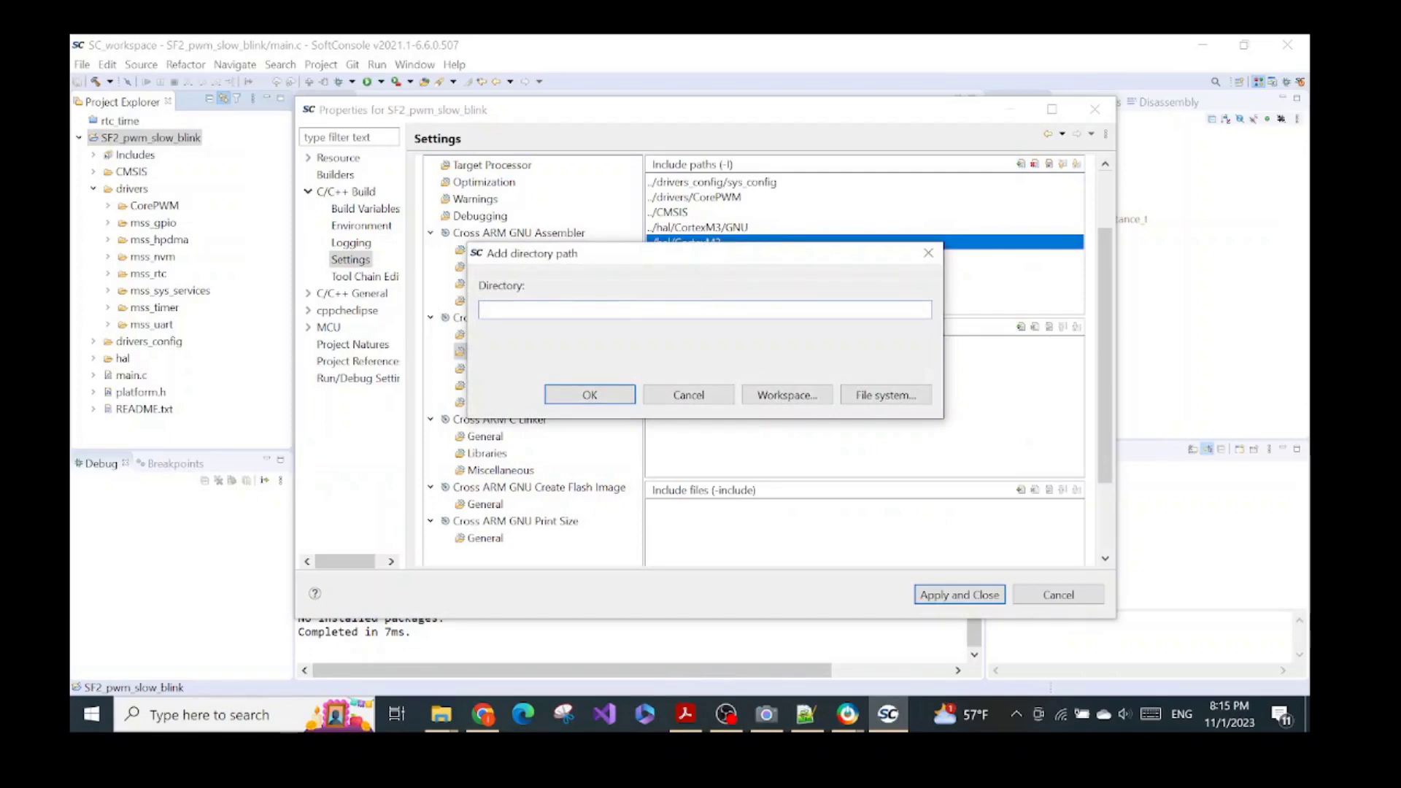
{"action": "key", "text": "ctrl+v"}
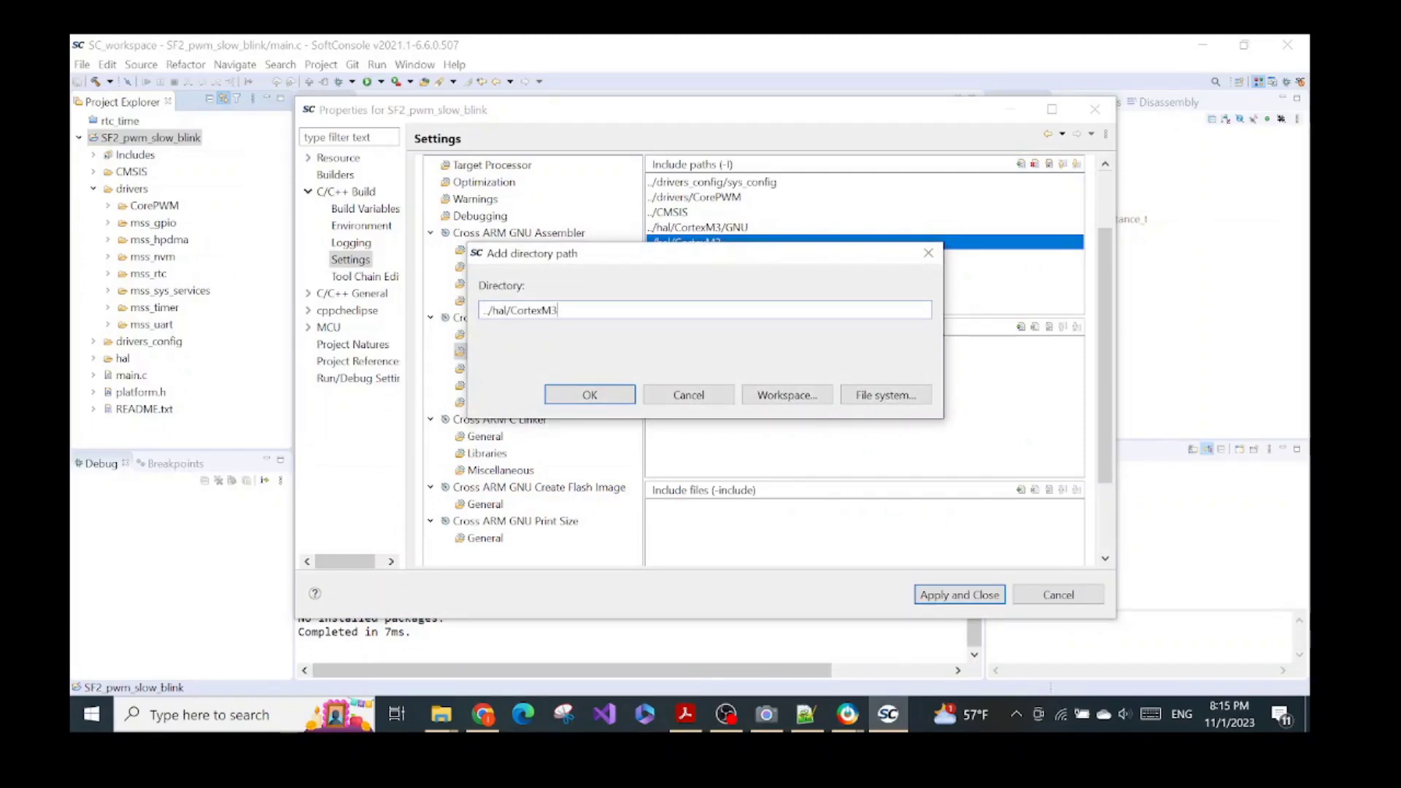
{"action": "left_click", "coordinate": [602, 400]}
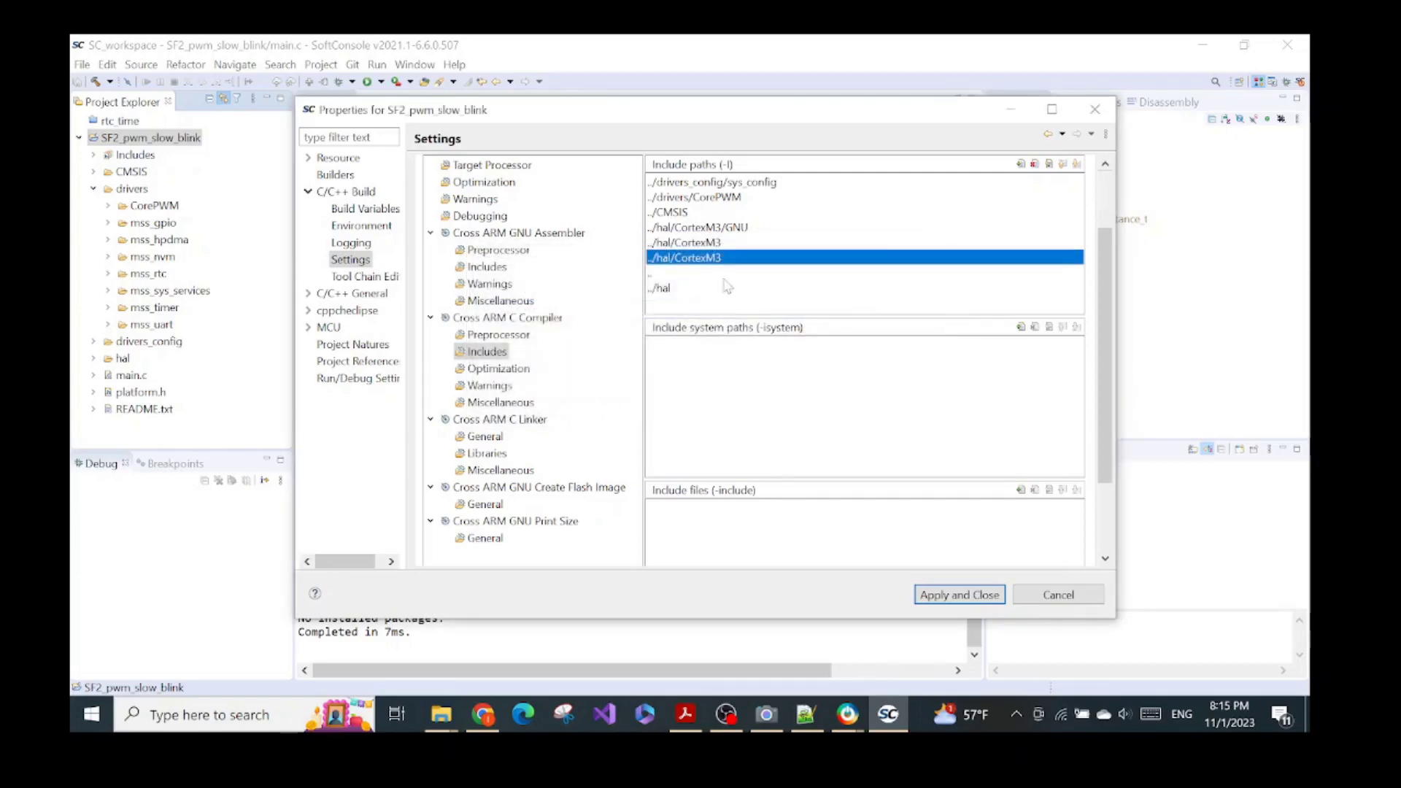
{"action": "left_click", "coordinate": [1035, 162]}
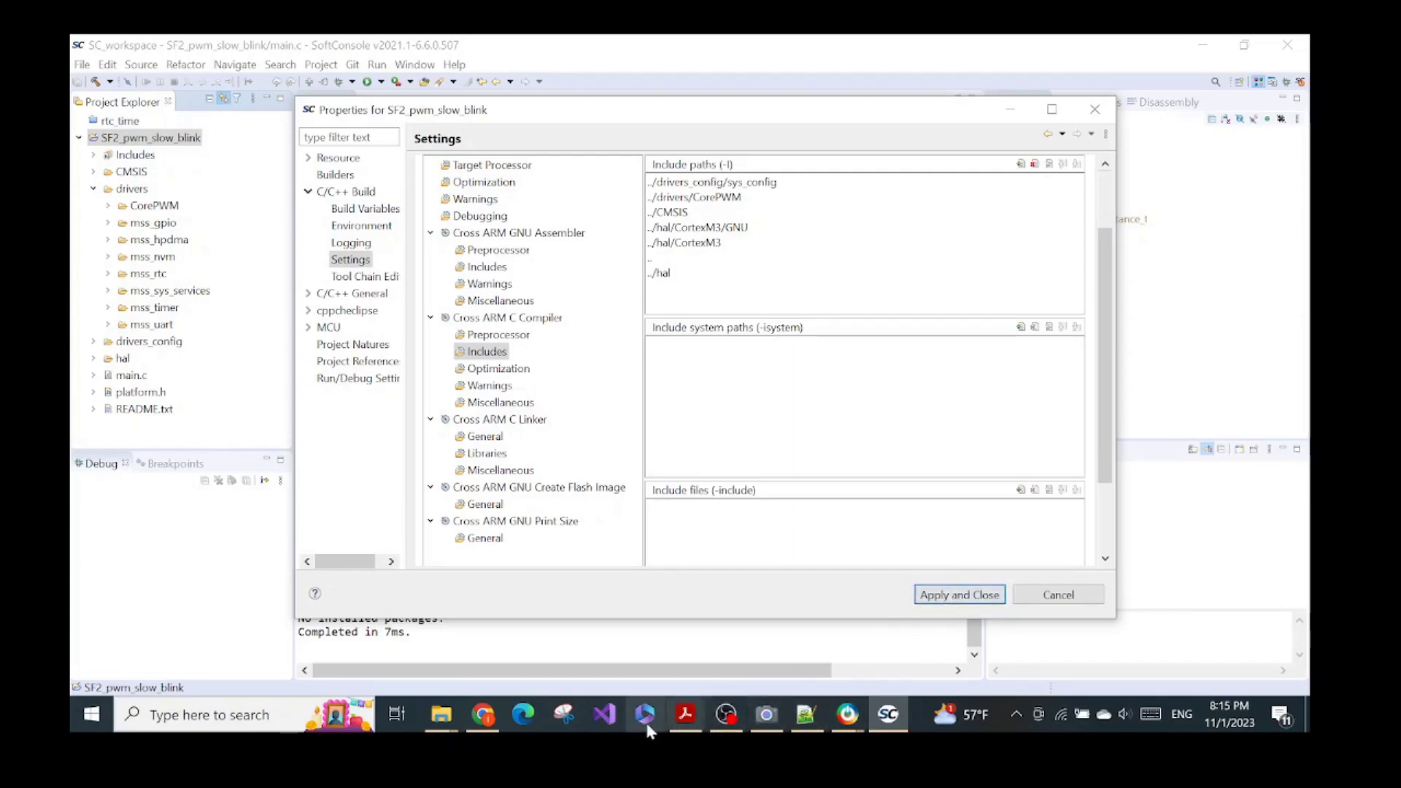
Step: Switch to the PDF lab guide and read the note below Figure 74 on adding or modifying include paths
{"action": "left_click", "coordinate": [685, 715]}
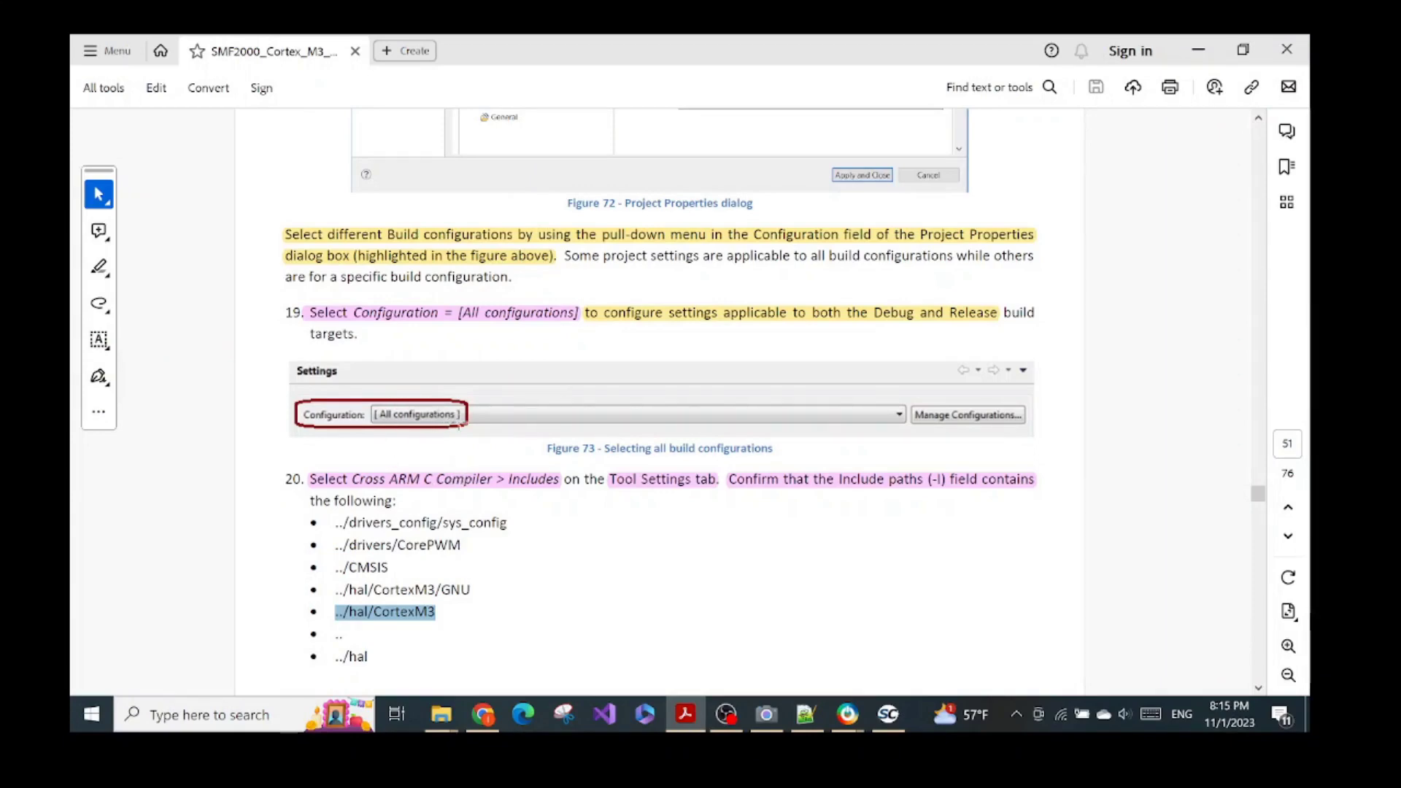
{"action": "scroll", "coordinate": [574, 422], "scroll_direction": "down", "scroll_amount": 10}
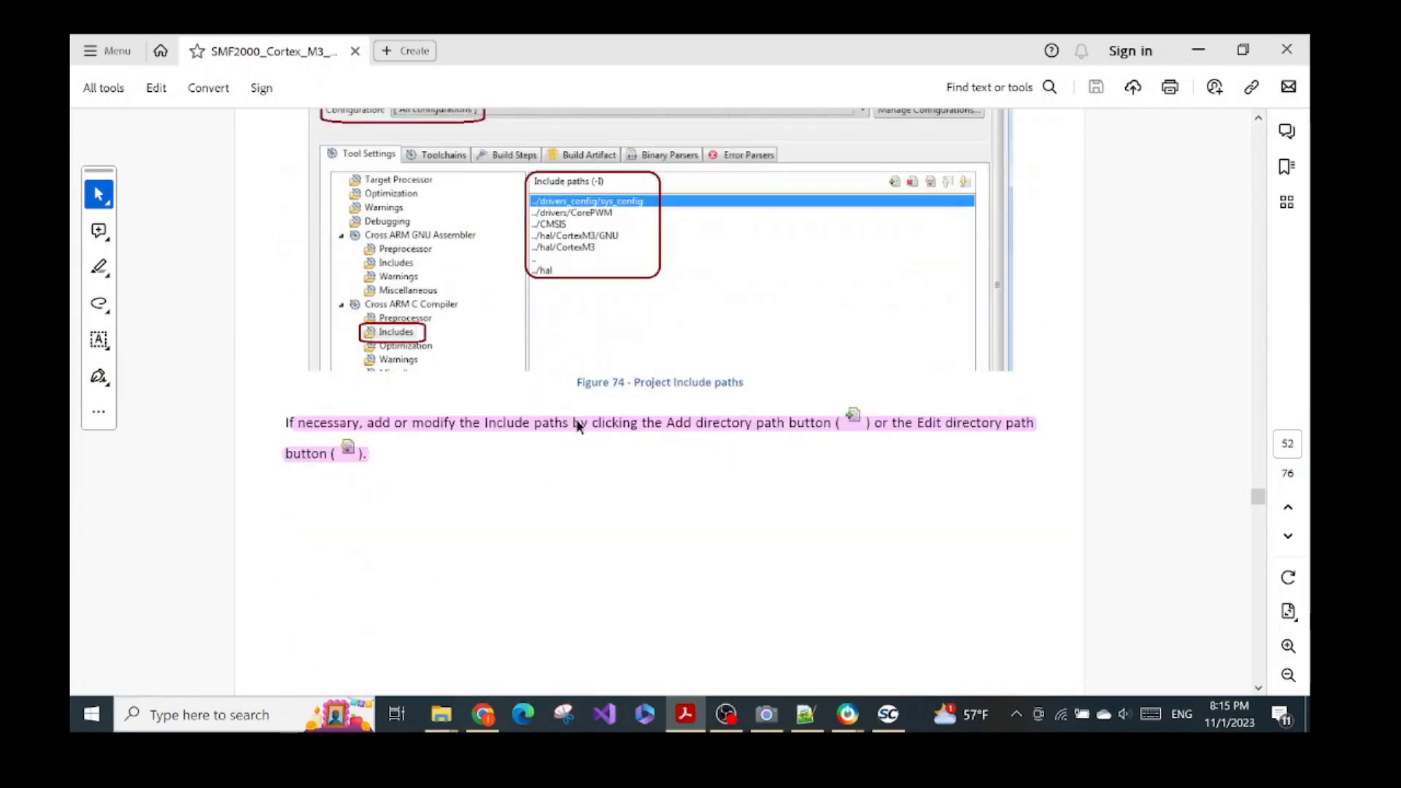
{"action": "scroll", "coordinate": [576, 427], "scroll_direction": "down", "scroll_amount": 2}
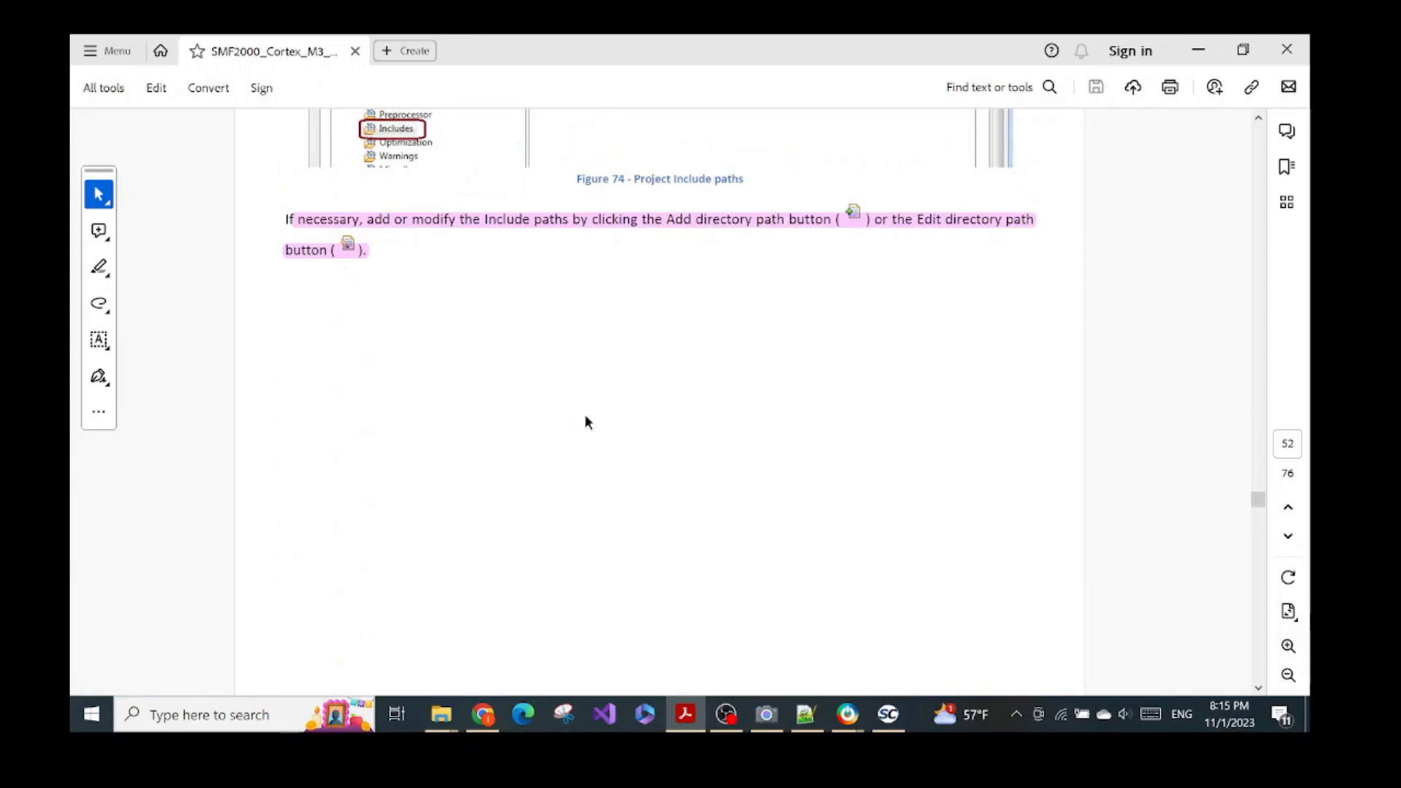
Step: Compare the include paths of Figure 74 in the PDF lab guide with the compiler's include paths in SoftConsole
{"action": "scroll", "coordinate": [776, 386], "scroll_direction": "up", "scroll_amount": 3}
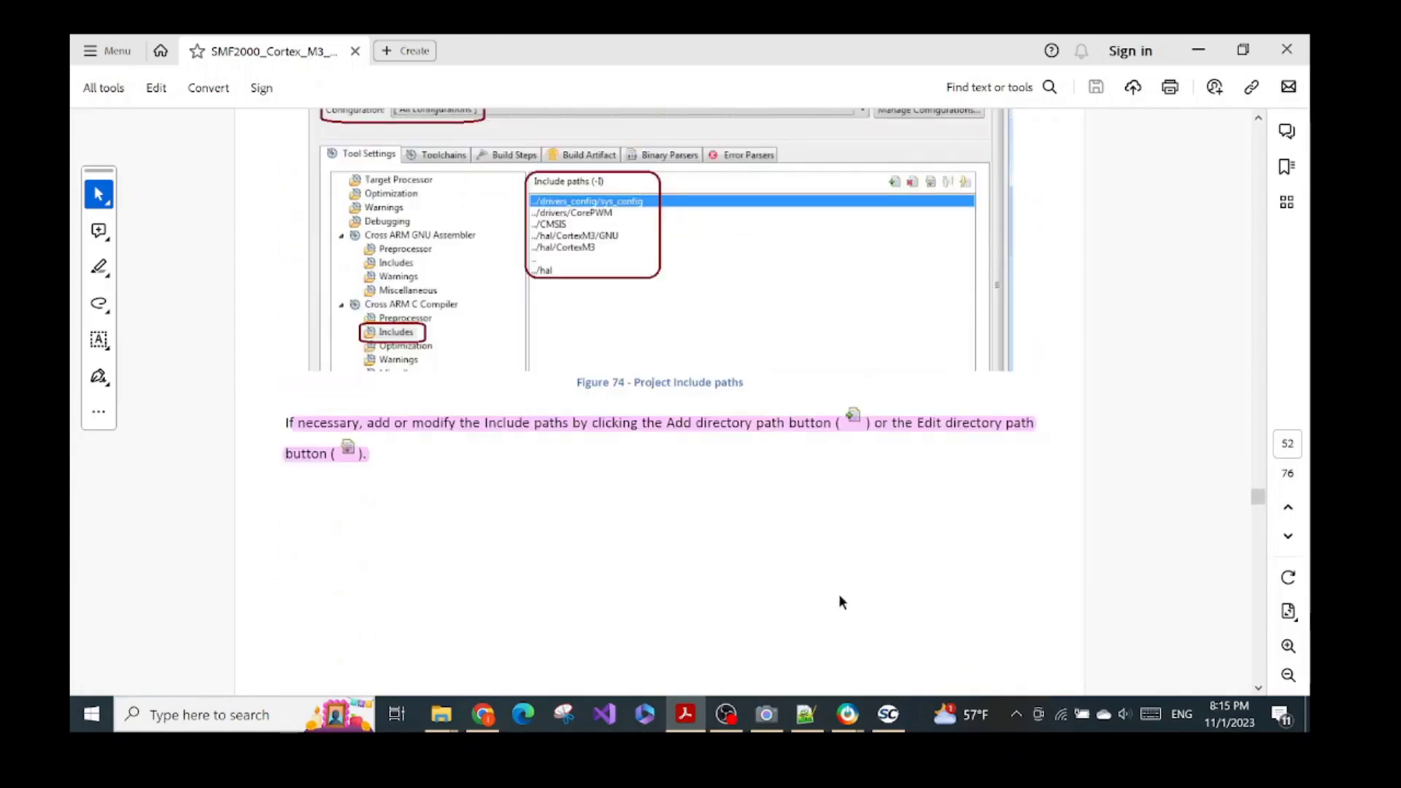
{"action": "left_click", "coordinate": [888, 713]}
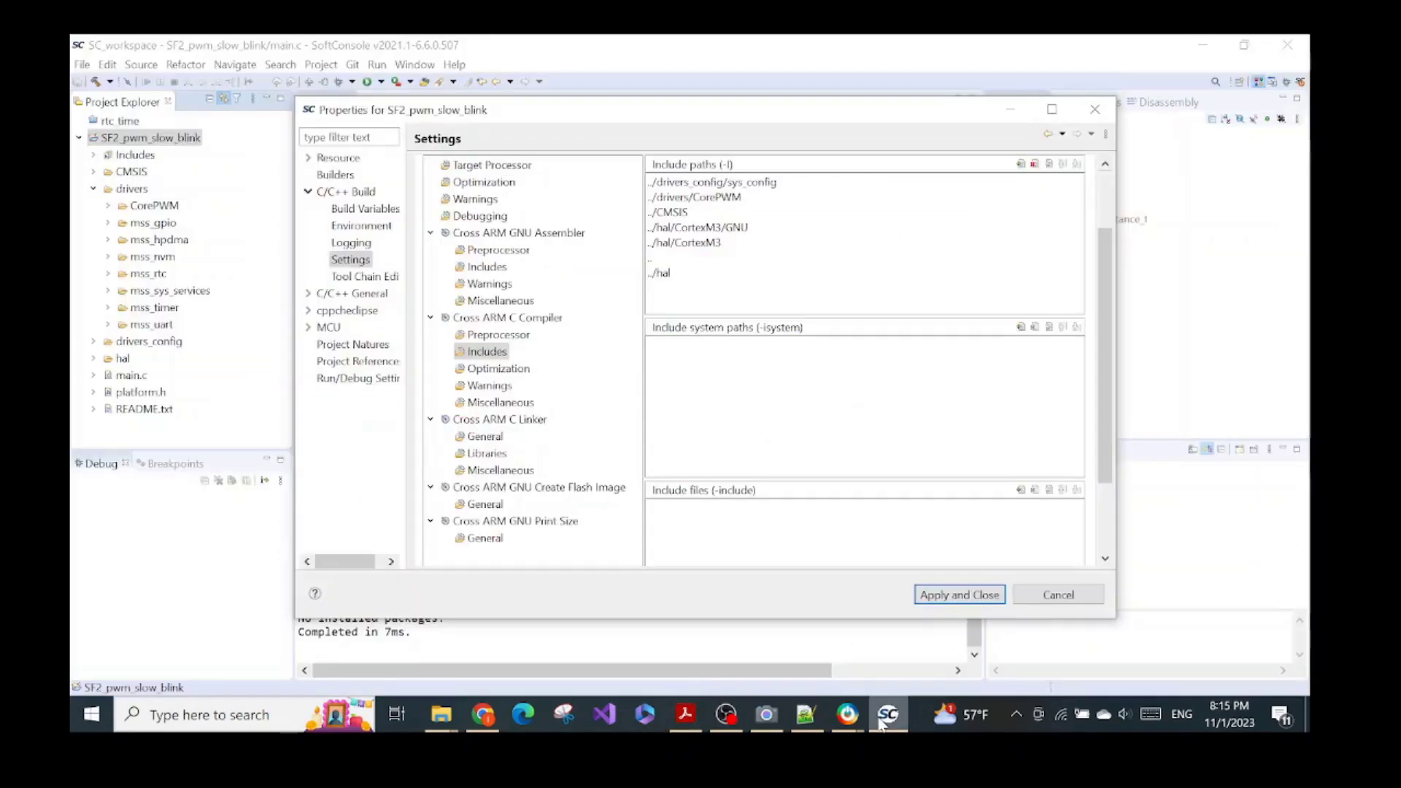
{"action": "left_click", "coordinate": [692, 213]}
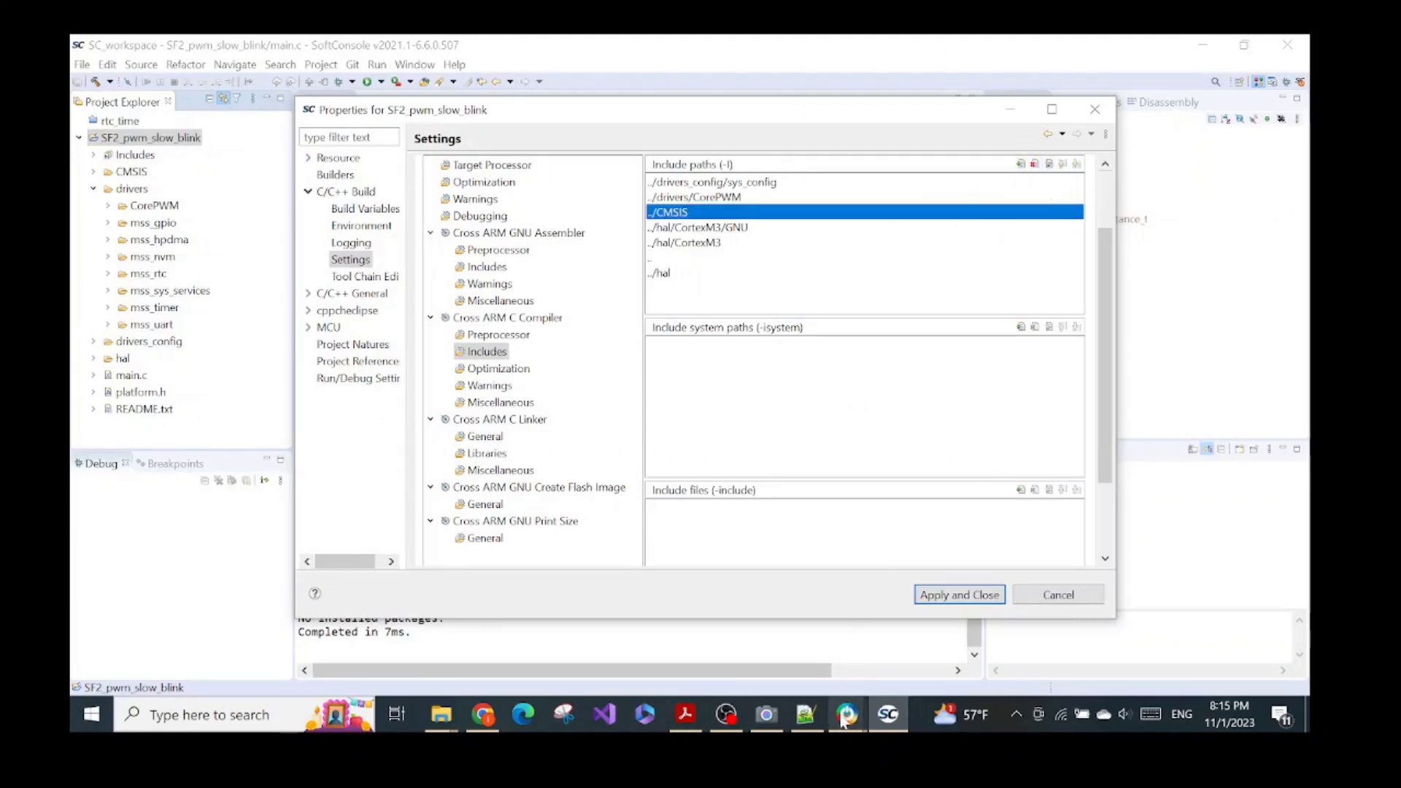
Step: Read step 21 in the PDF lab guide, and check the Other compiler flags in SoftConsole's Cross ARM C Compiler Miscellaneous settings
{"action": "left_click", "coordinate": [686, 715]}
{"action": "scroll", "coordinate": [678, 540], "scroll_direction": "down", "scroll_amount": 6}
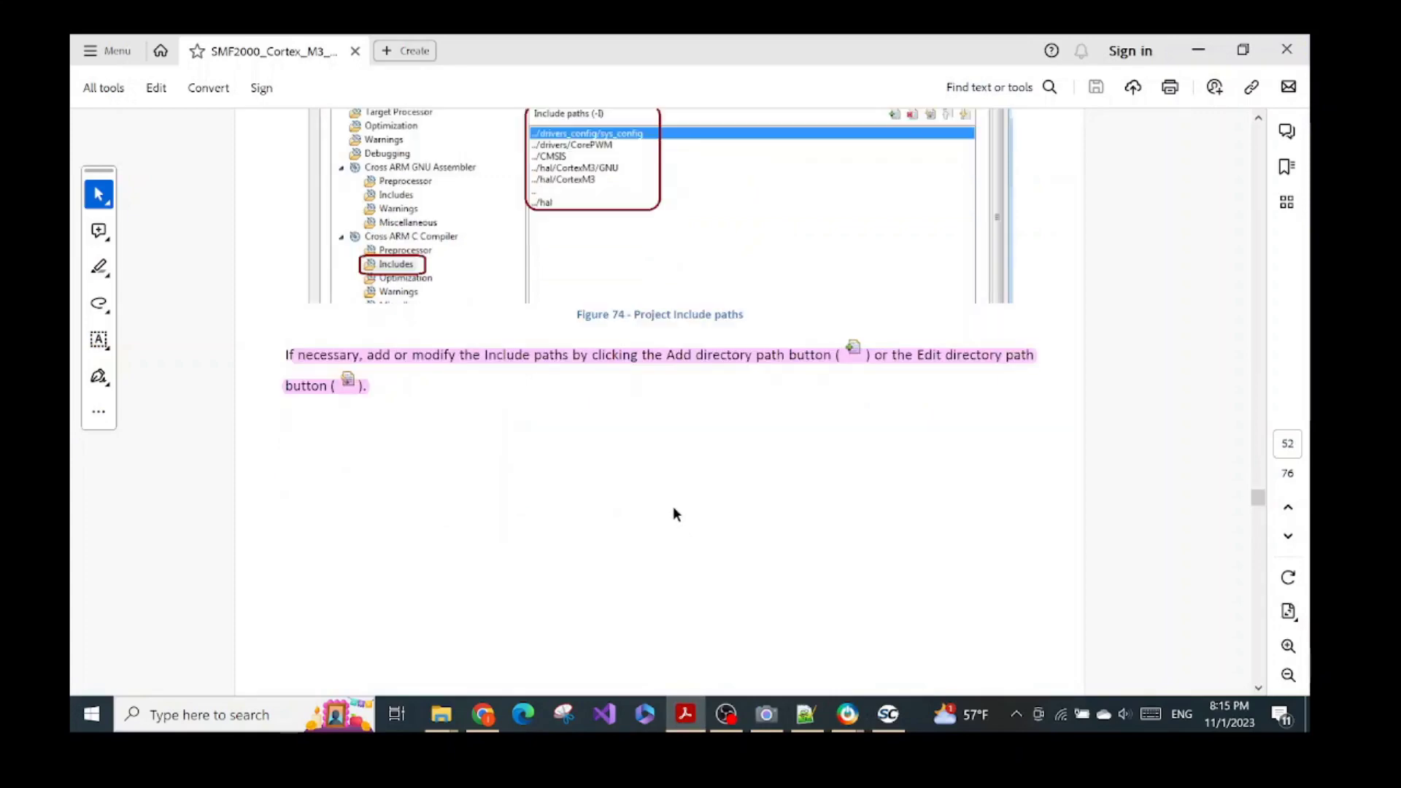
{"action": "scroll", "coordinate": [677, 525], "scroll_direction": "down", "scroll_amount": 8}
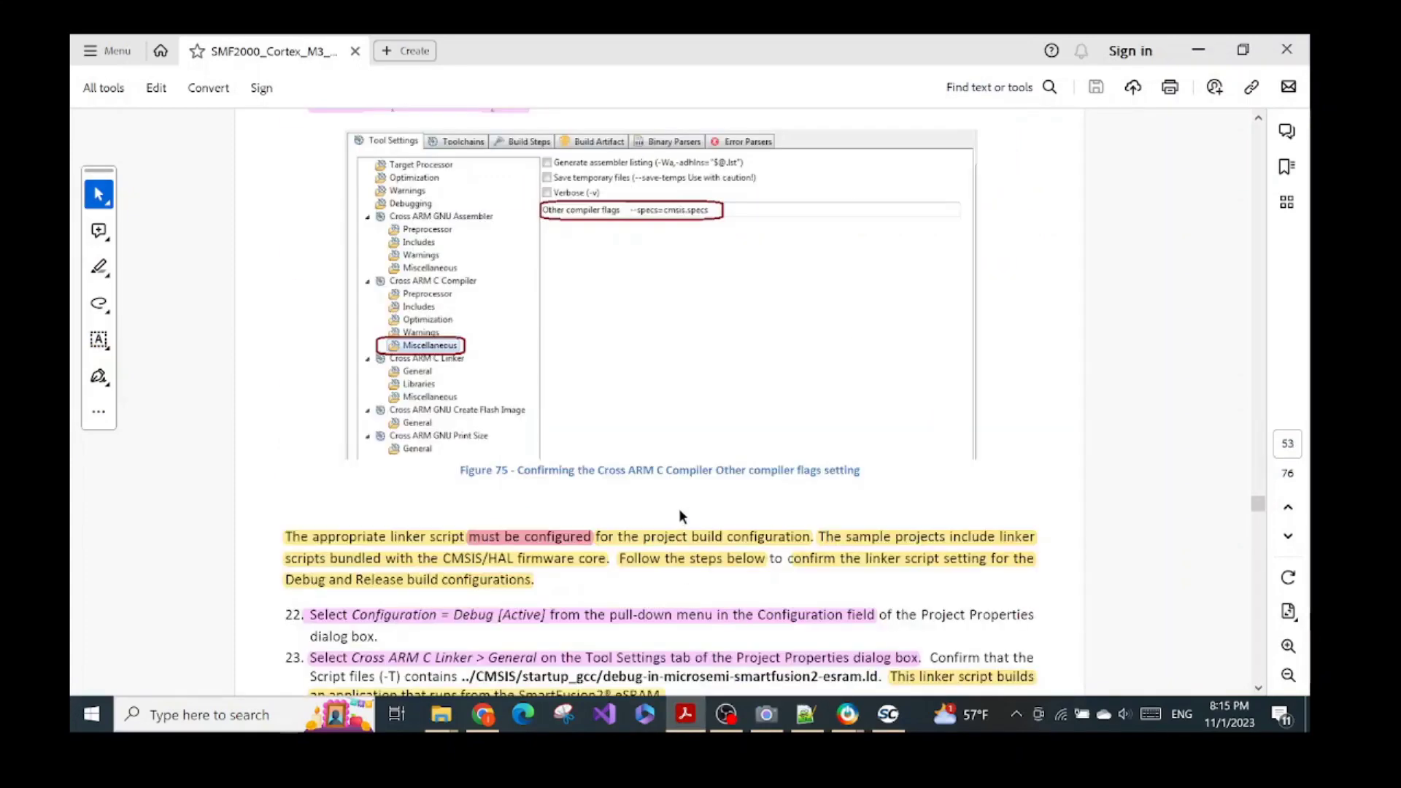
{"action": "scroll", "coordinate": [681, 509], "scroll_direction": "up", "scroll_amount": 2}
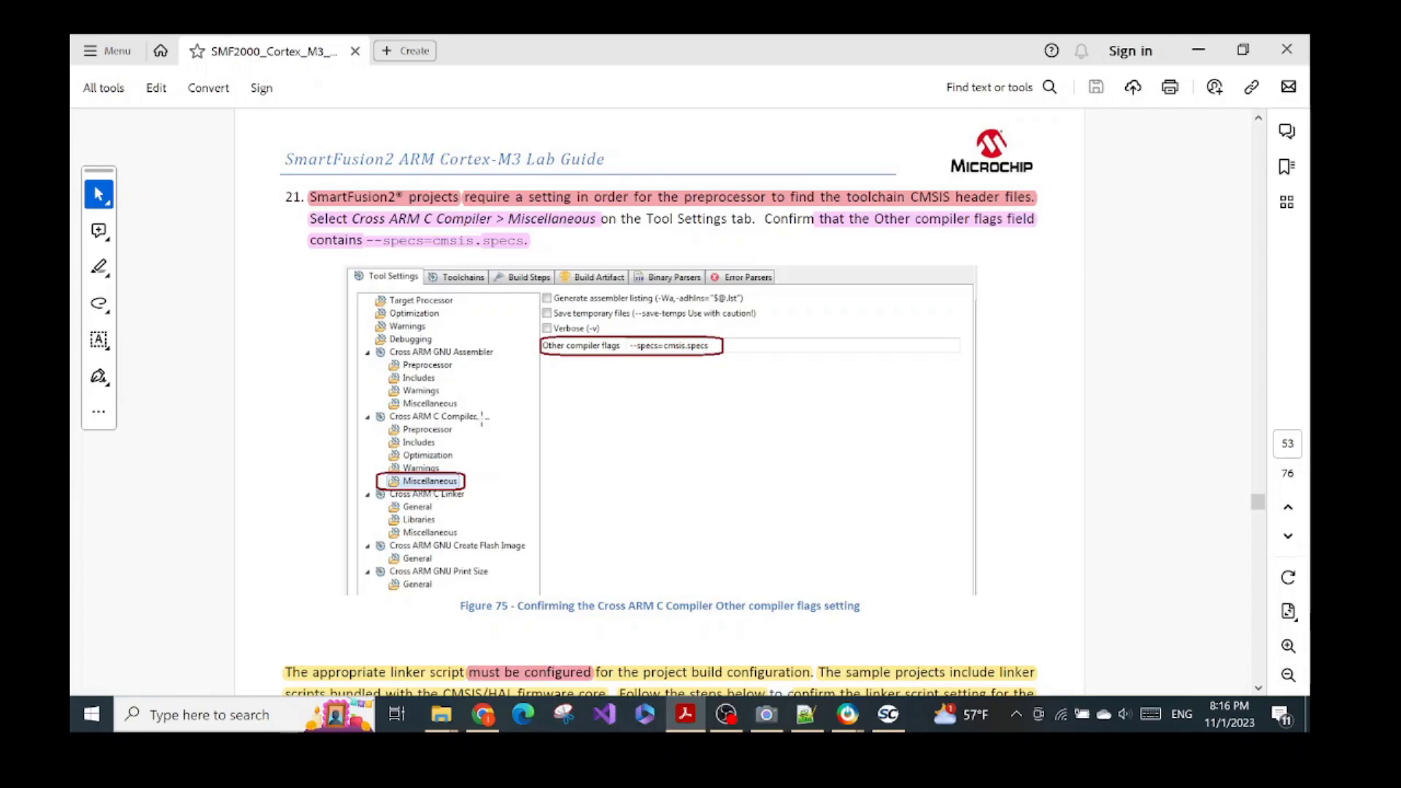
{"action": "left_click", "coordinate": [888, 714]}
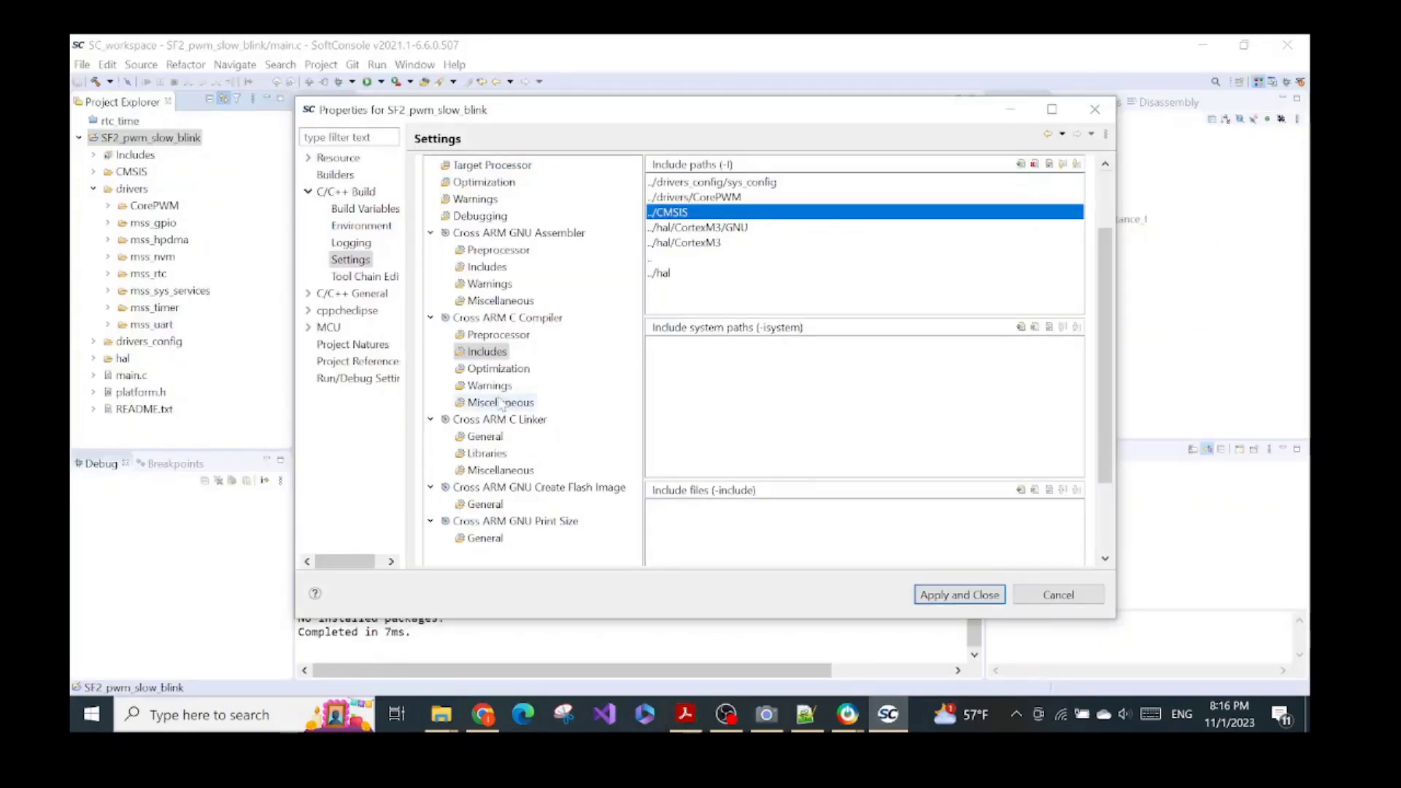
{"action": "left_click", "coordinate": [501, 403]}
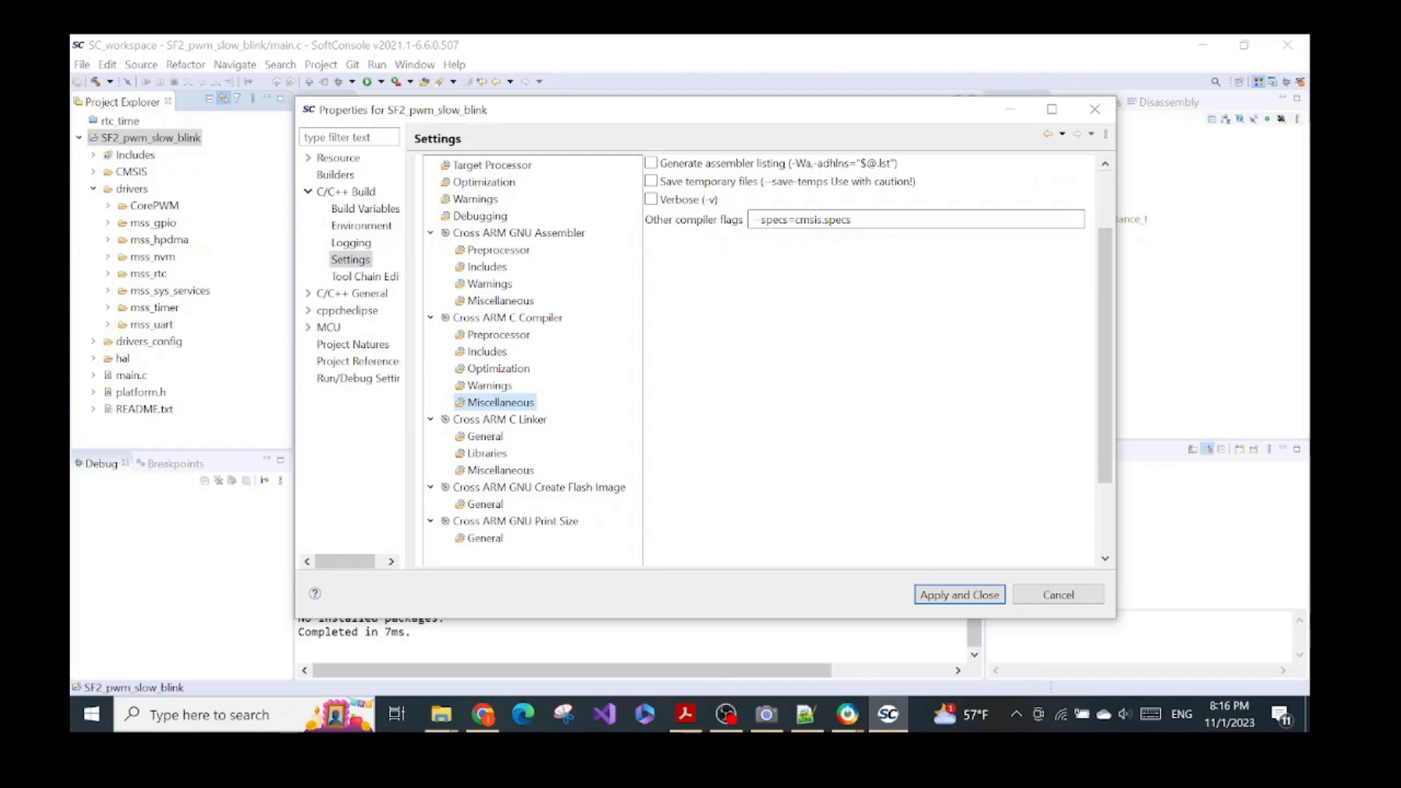
{"action": "left_click_drag", "start_coordinate": [851, 220], "coordinate": [751, 220]}
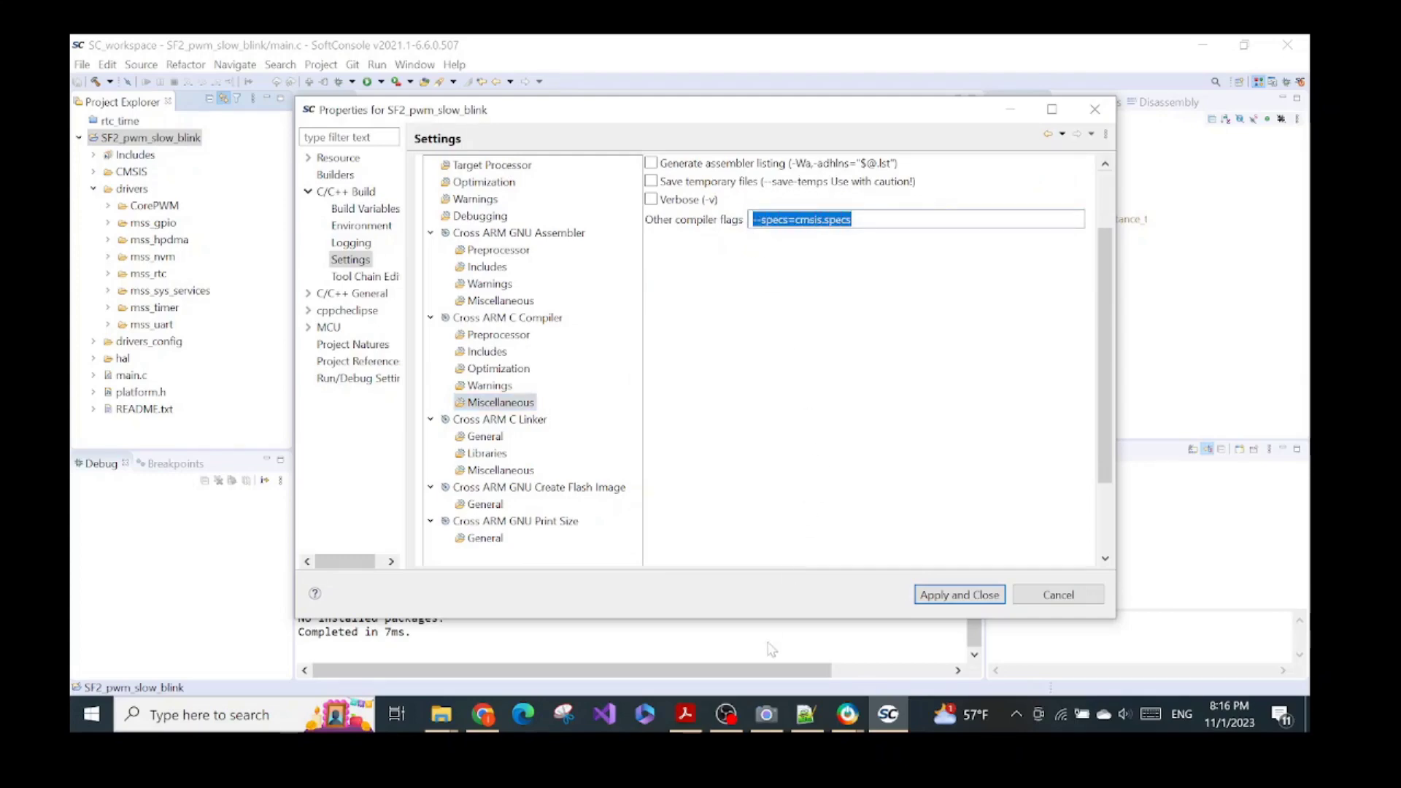
Step: Read steps 22 and 23 in the PDF lab guide, and set the project's configuration to Debug [ Active ] in SoftConsole
{"action": "left_click", "coordinate": [686, 714]}
{"action": "scroll", "coordinate": [666, 346], "scroll_direction": "down", "scroll_amount": 1}
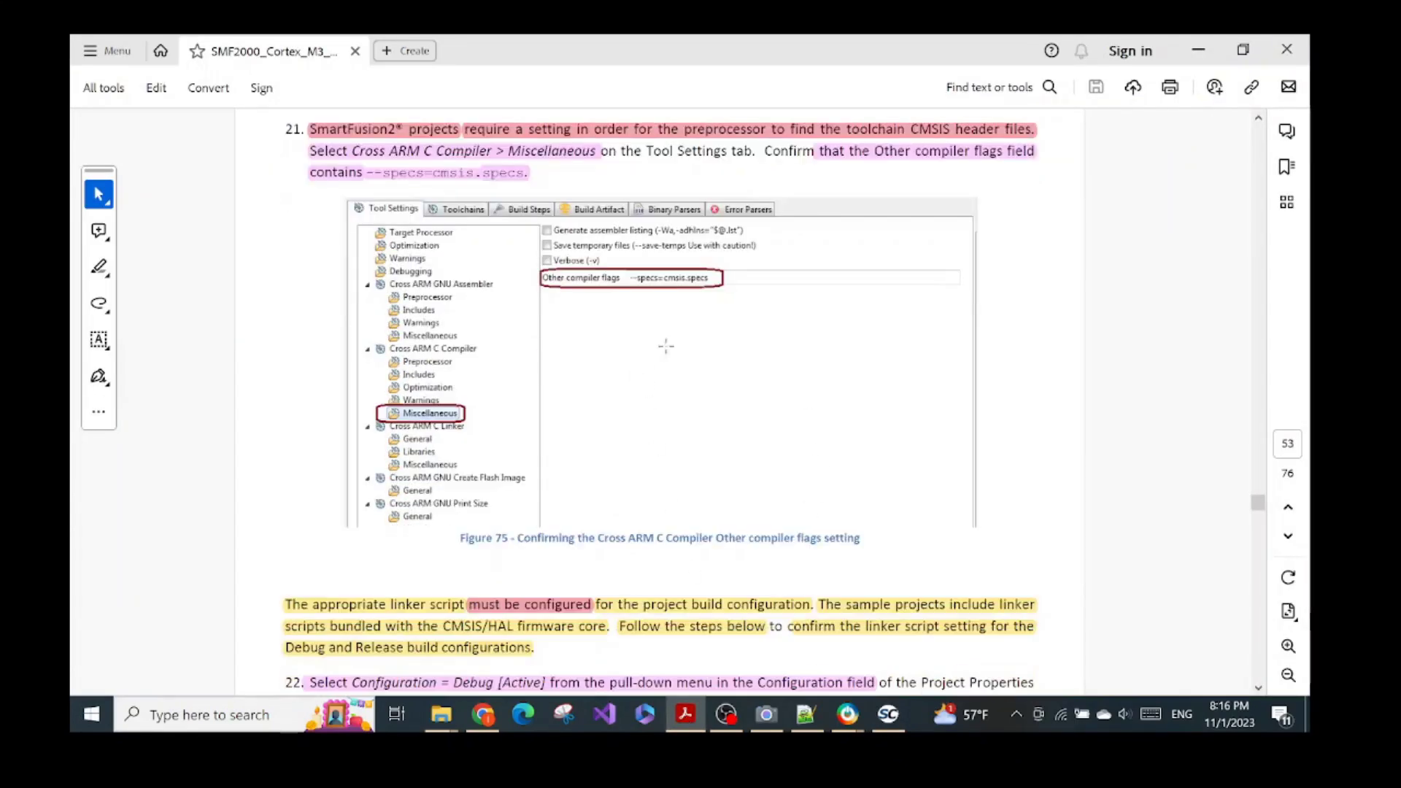
{"action": "scroll", "coordinate": [665, 346], "scroll_direction": "down", "scroll_amount": 2}
{"action": "scroll", "coordinate": [665, 346], "scroll_direction": "down", "scroll_amount": 4}
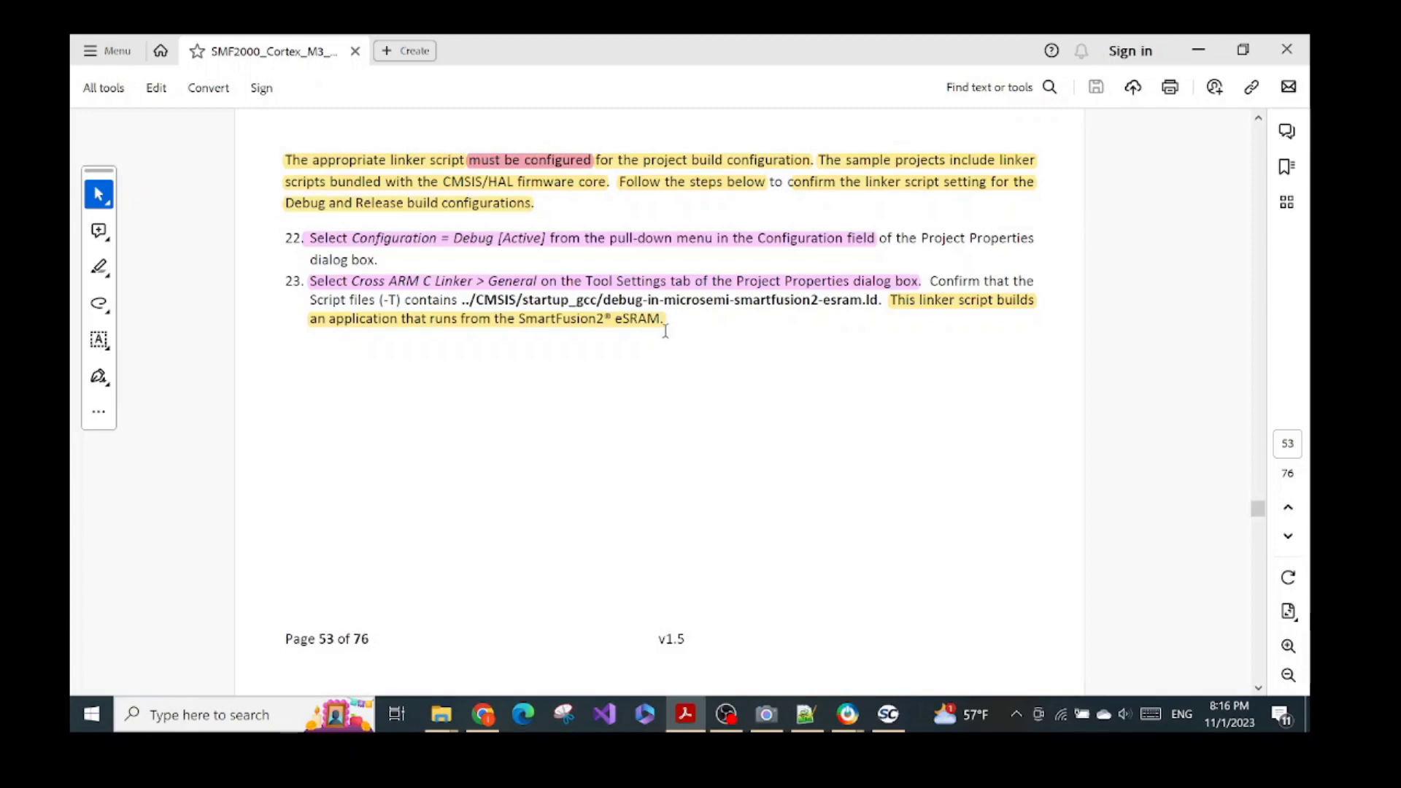
{"action": "left_click", "coordinate": [887, 715]}
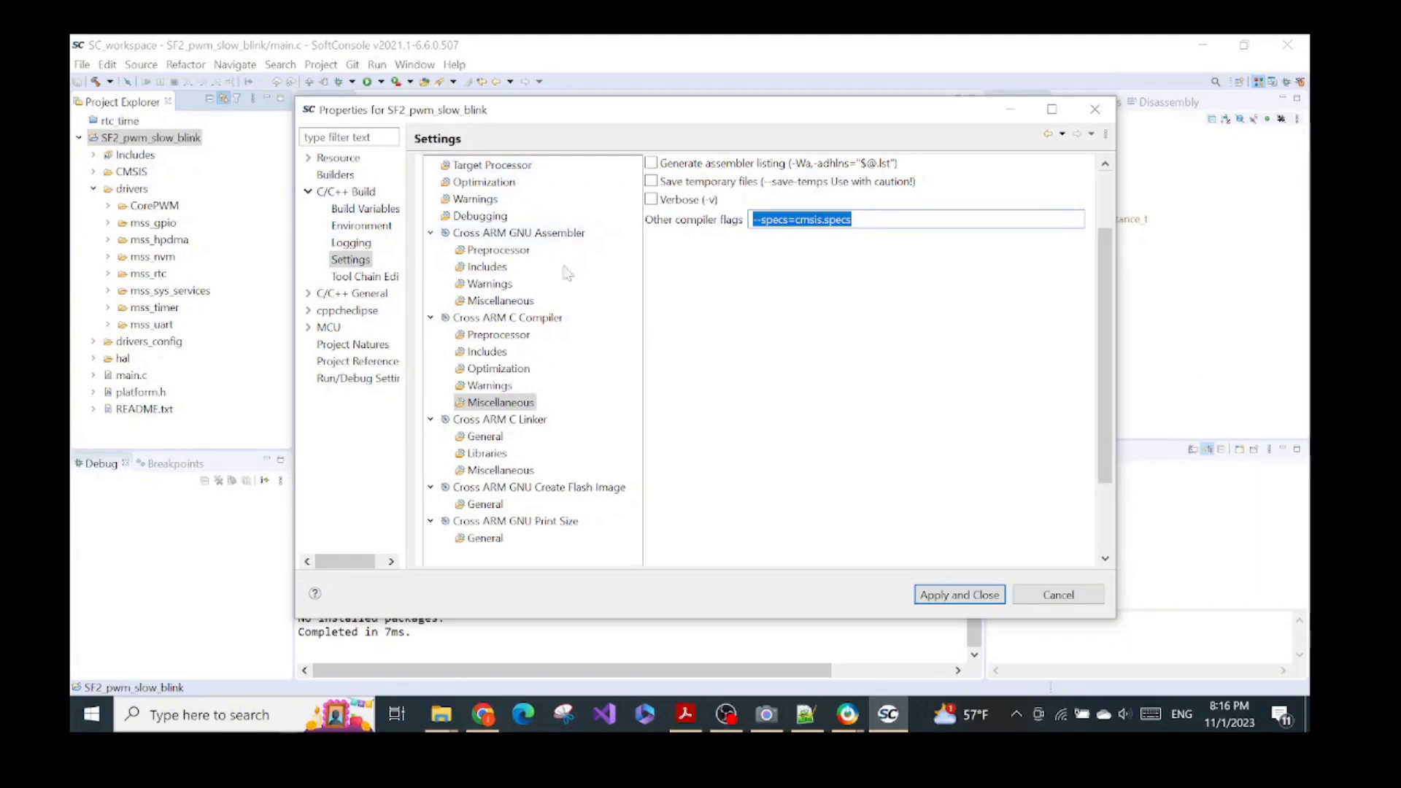
{"action": "scroll", "coordinate": [1104, 321], "scroll_direction": "up", "scroll_amount": 3}
{"action": "left_click", "coordinate": [595, 188]}
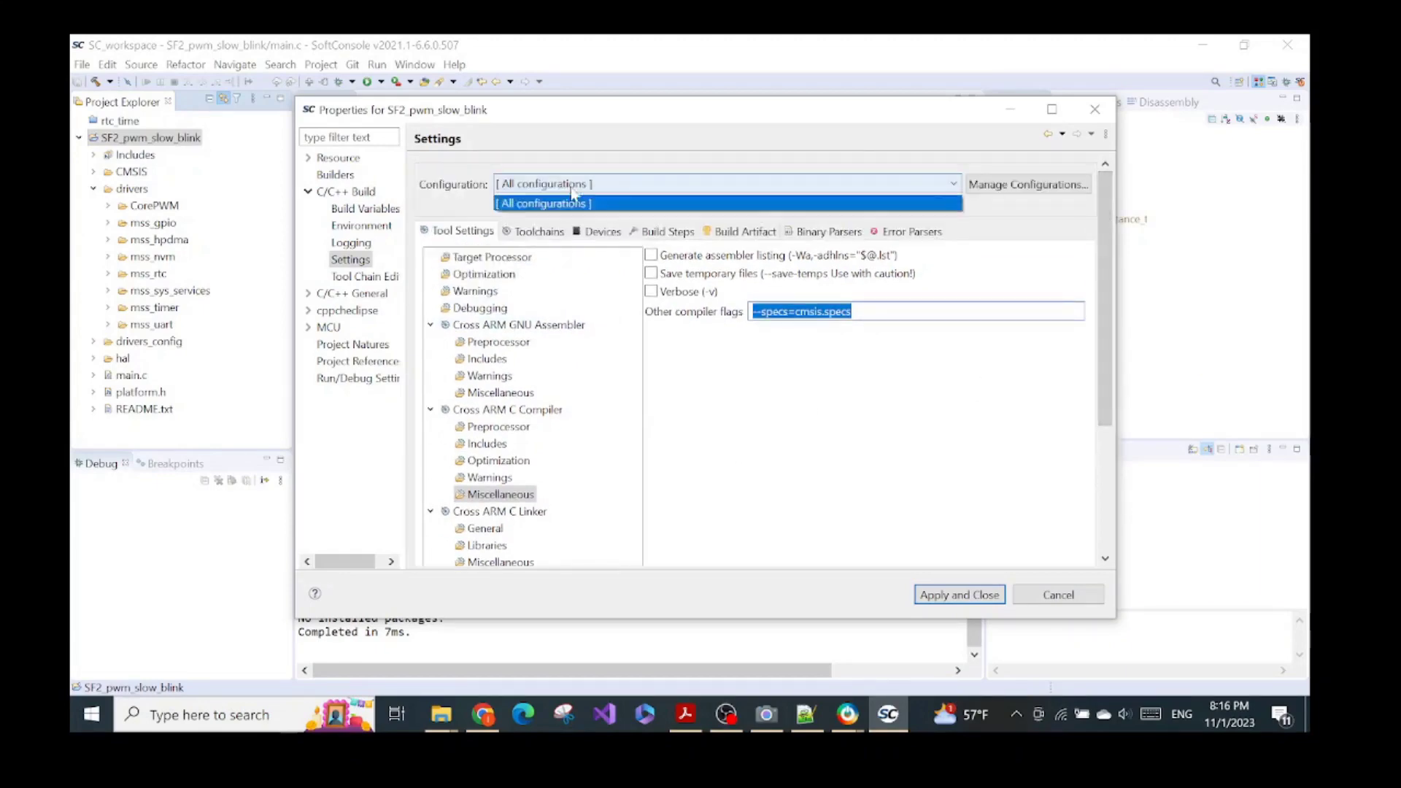
{"action": "left_click", "coordinate": [562, 201]}
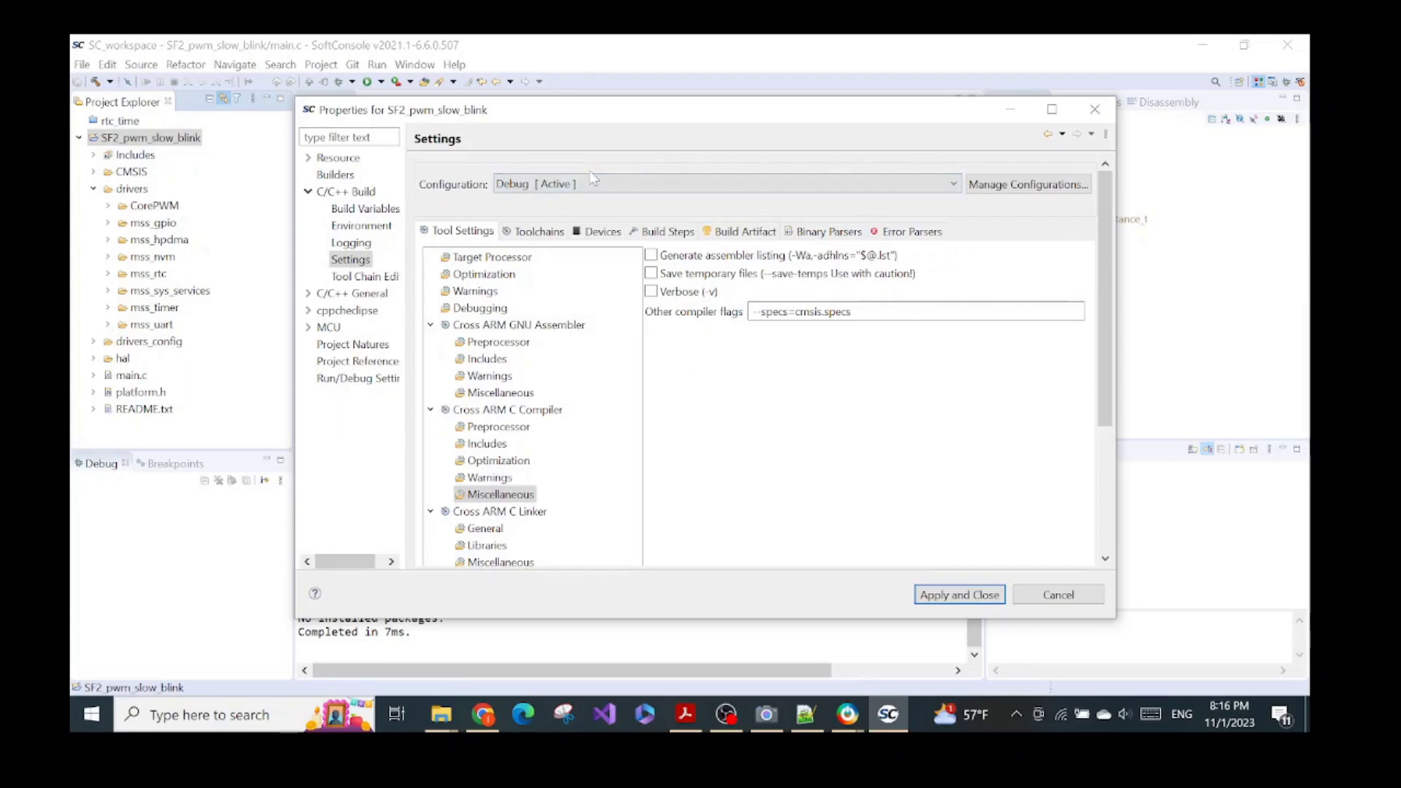
Step: Briefly switch the configuration to Release and return it to Debug [ Active ]
{"action": "left_click", "coordinate": [524, 190]}
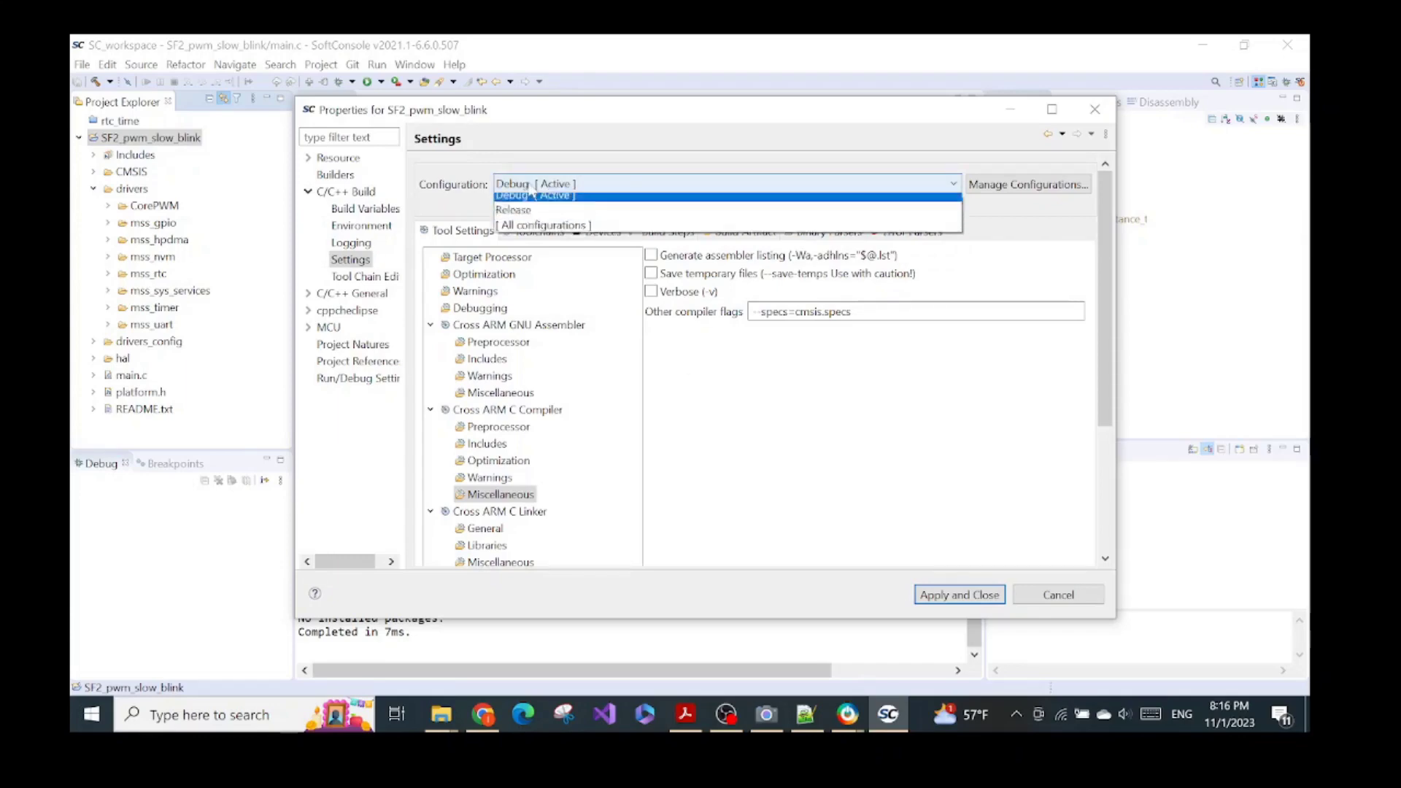
{"action": "left_click", "coordinate": [528, 219]}
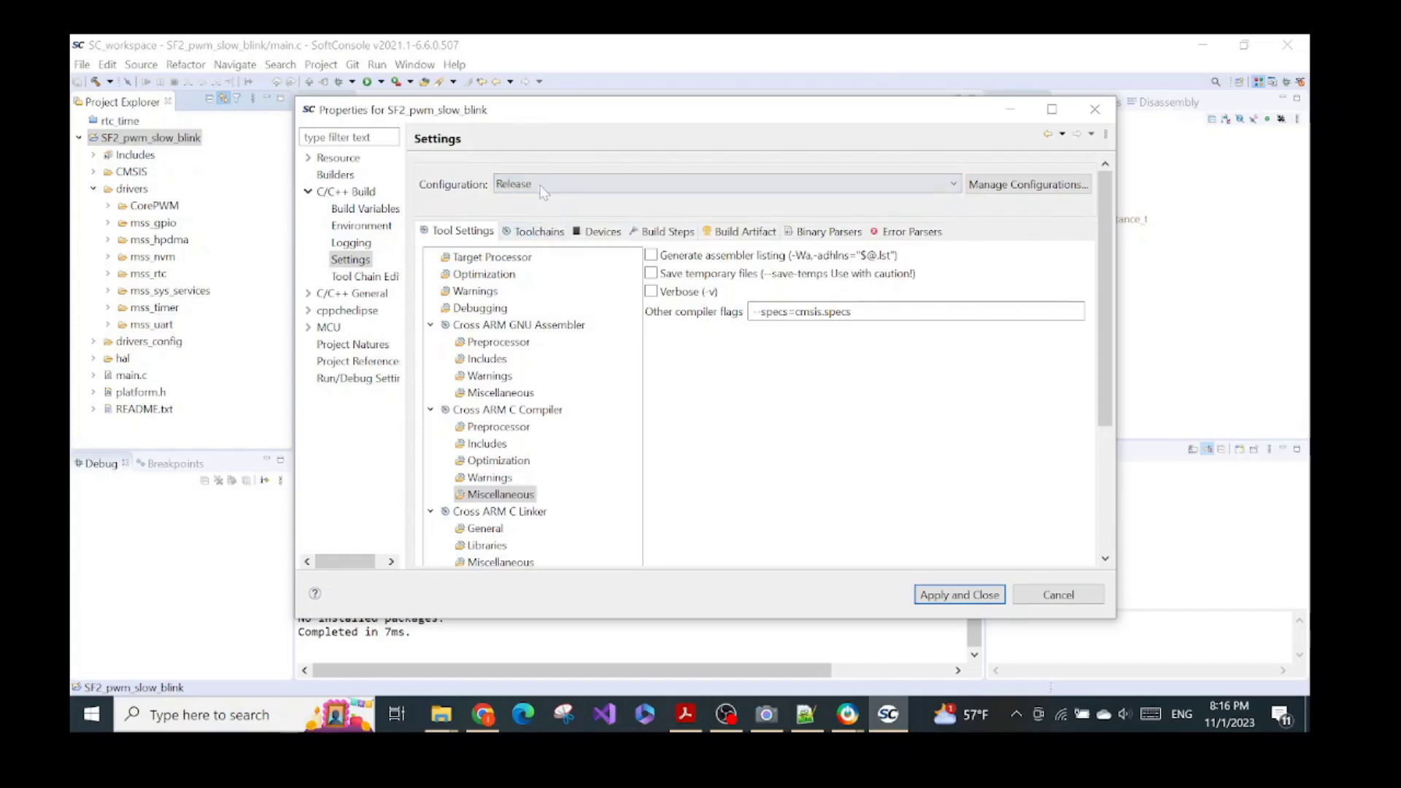
{"action": "left_click", "coordinate": [544, 191]}
{"action": "left_click", "coordinate": [540, 202]}
Step: Highlight the linker script path in step 23 of the PDF lab guide, and open SoftConsole's Cross ARM C Linker General settings
{"action": "left_click", "coordinate": [685, 714]}
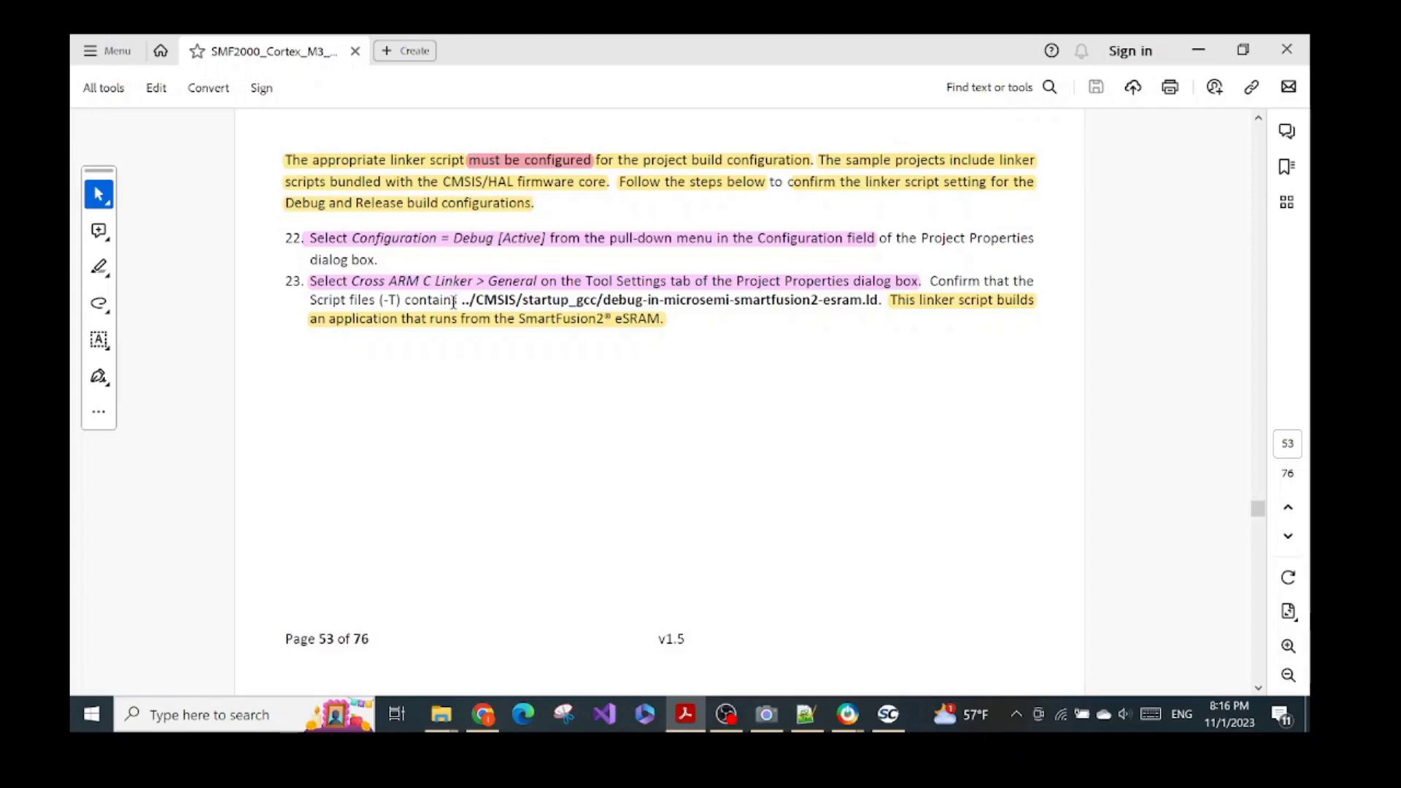
{"action": "left_click_drag", "start_coordinate": [461, 302], "coordinate": [885, 307]}
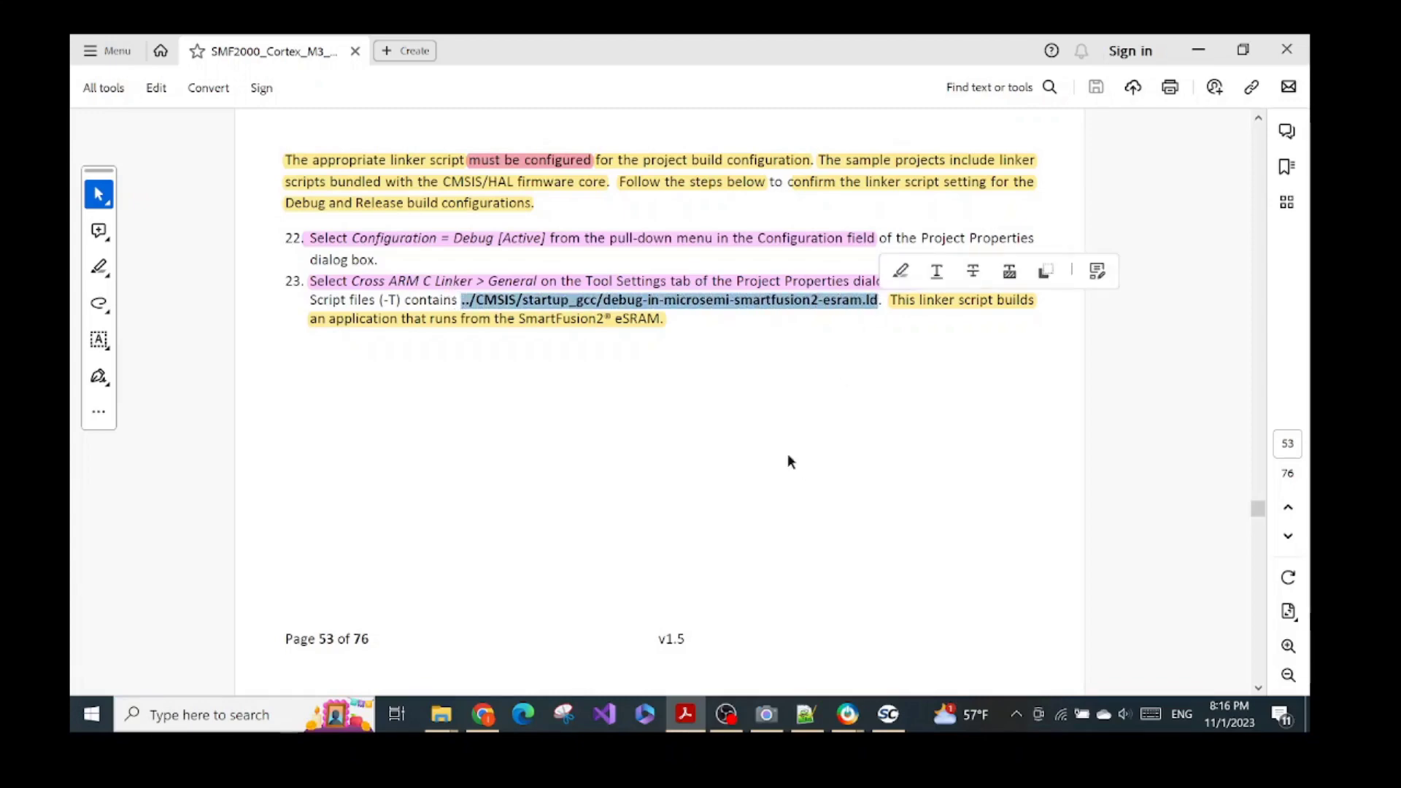
{"action": "left_click", "coordinate": [885, 716]}
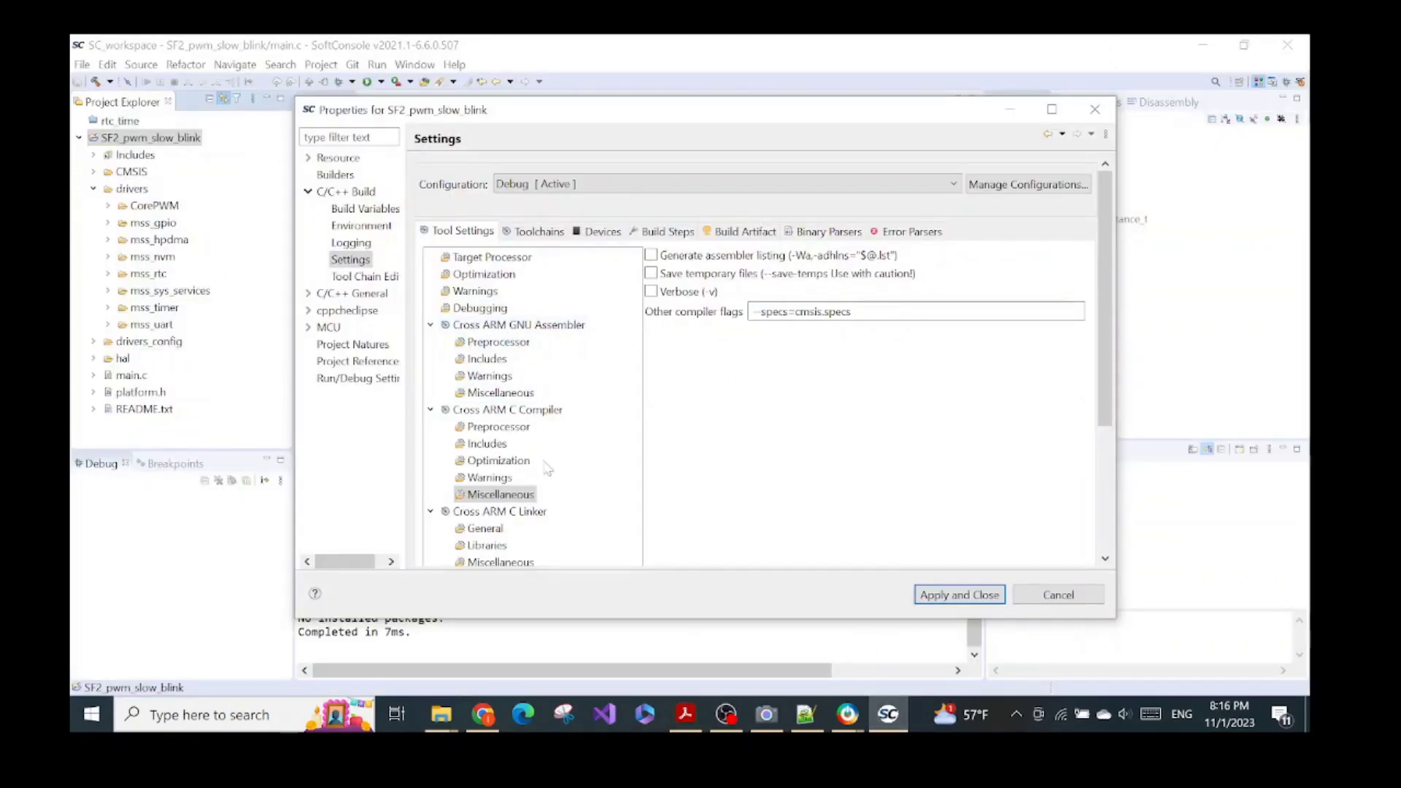
{"action": "left_click", "coordinate": [487, 530]}
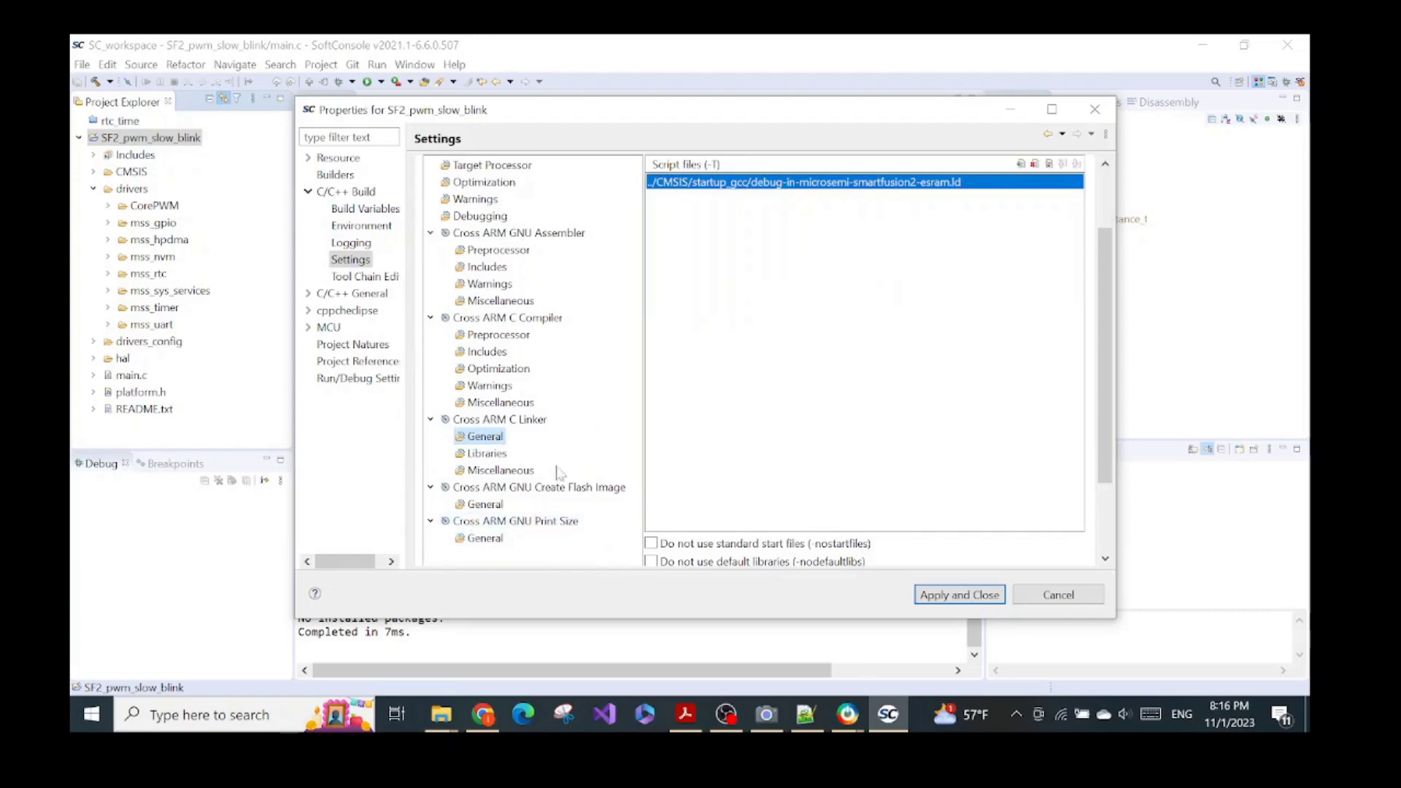
Step: Compare the Debug configuration's script file in SoftConsole with the eSRAM linker script path in step 23 of the PDF lab guide
{"action": "left_click", "coordinate": [685, 715]}
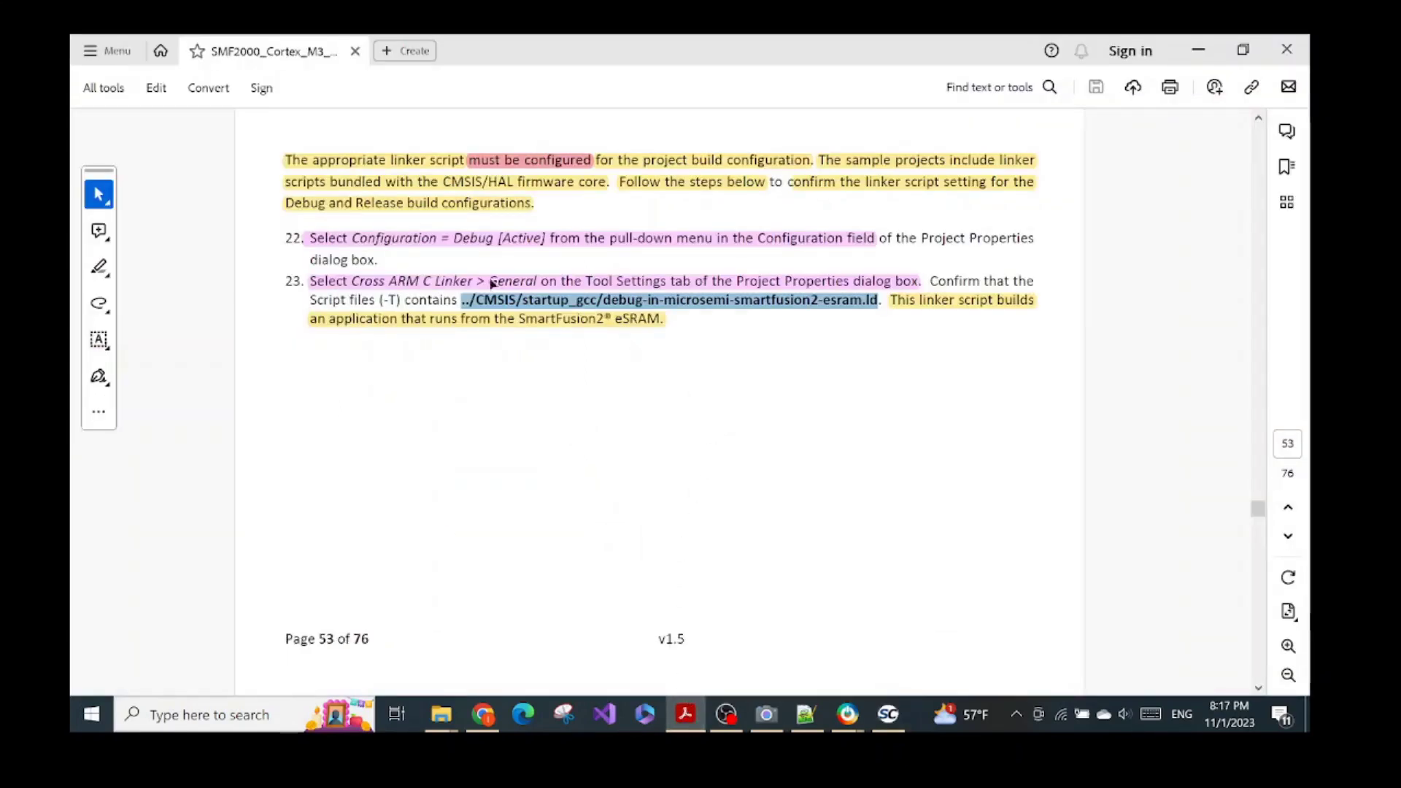
{"action": "left_click", "coordinate": [888, 715]}
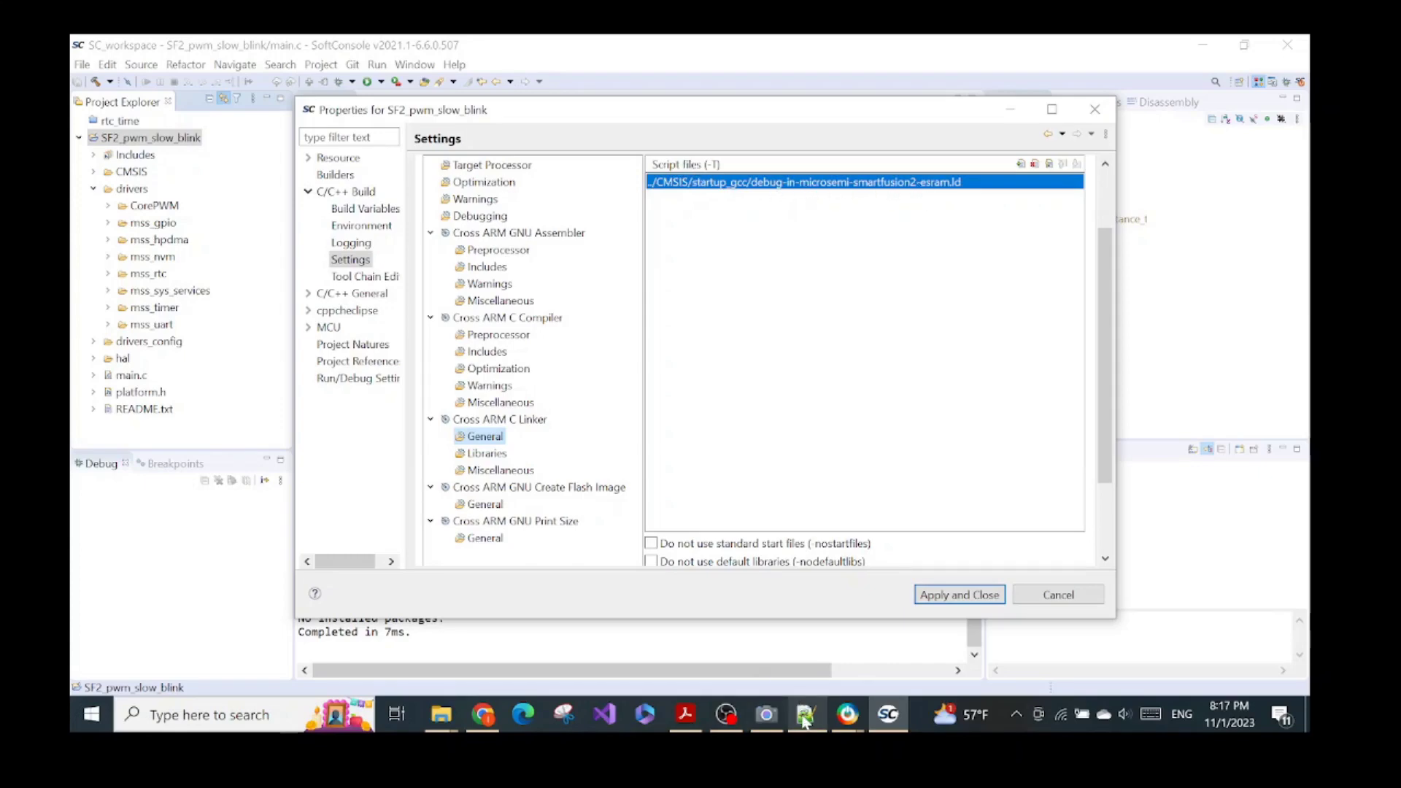
{"action": "left_click", "coordinate": [686, 722]}
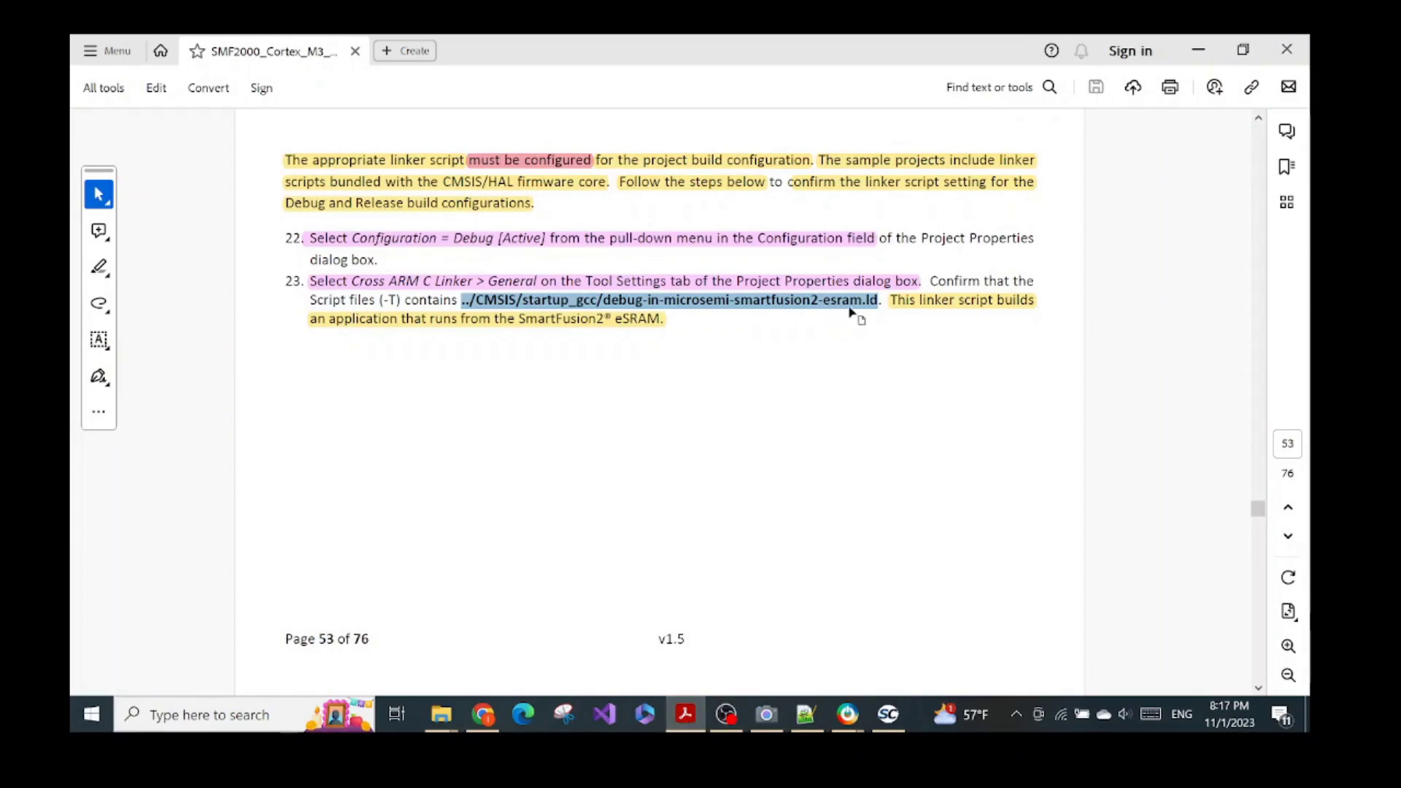
{"action": "left_click", "coordinate": [888, 713]}
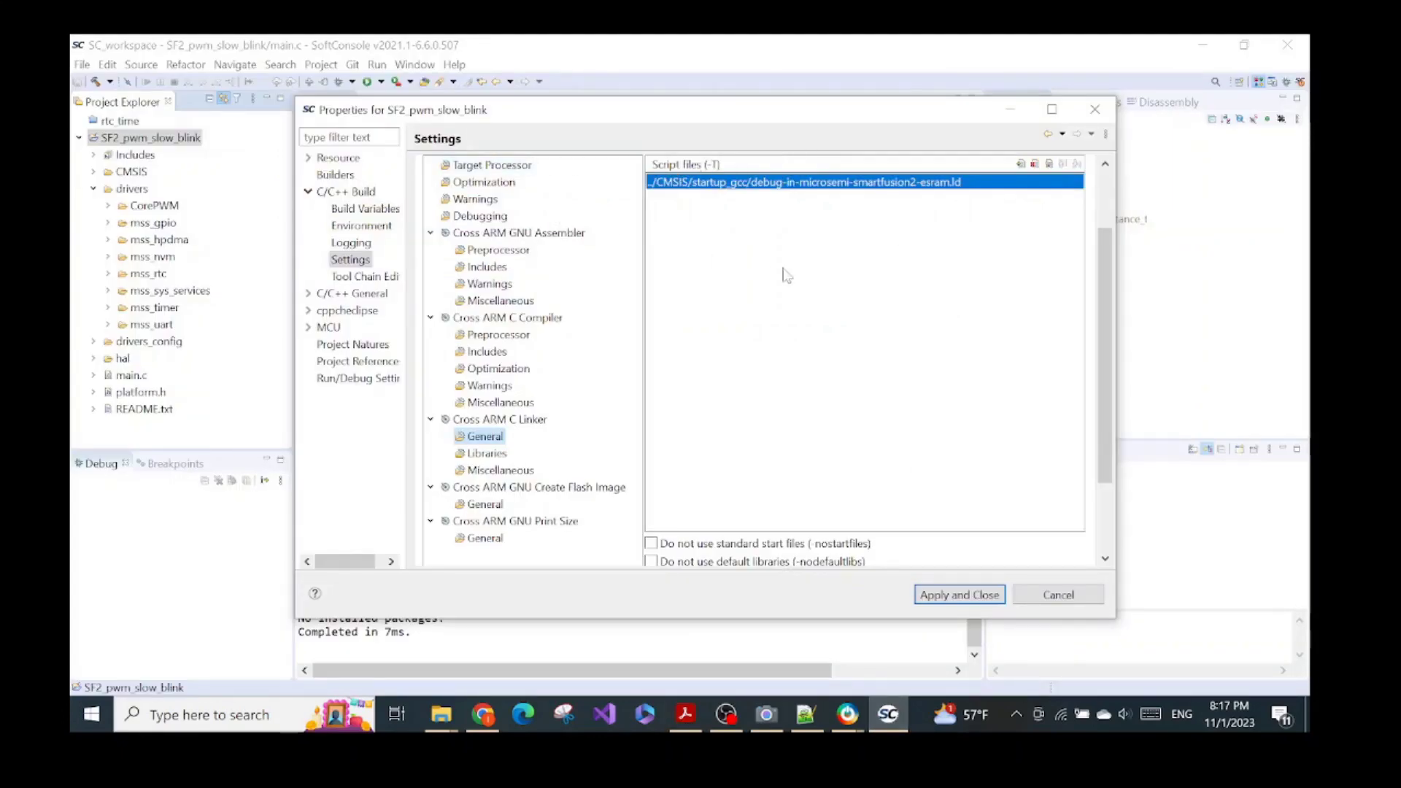
{"action": "left_click_drag", "start_coordinate": [1106, 347], "coordinate": [1063, 235]}
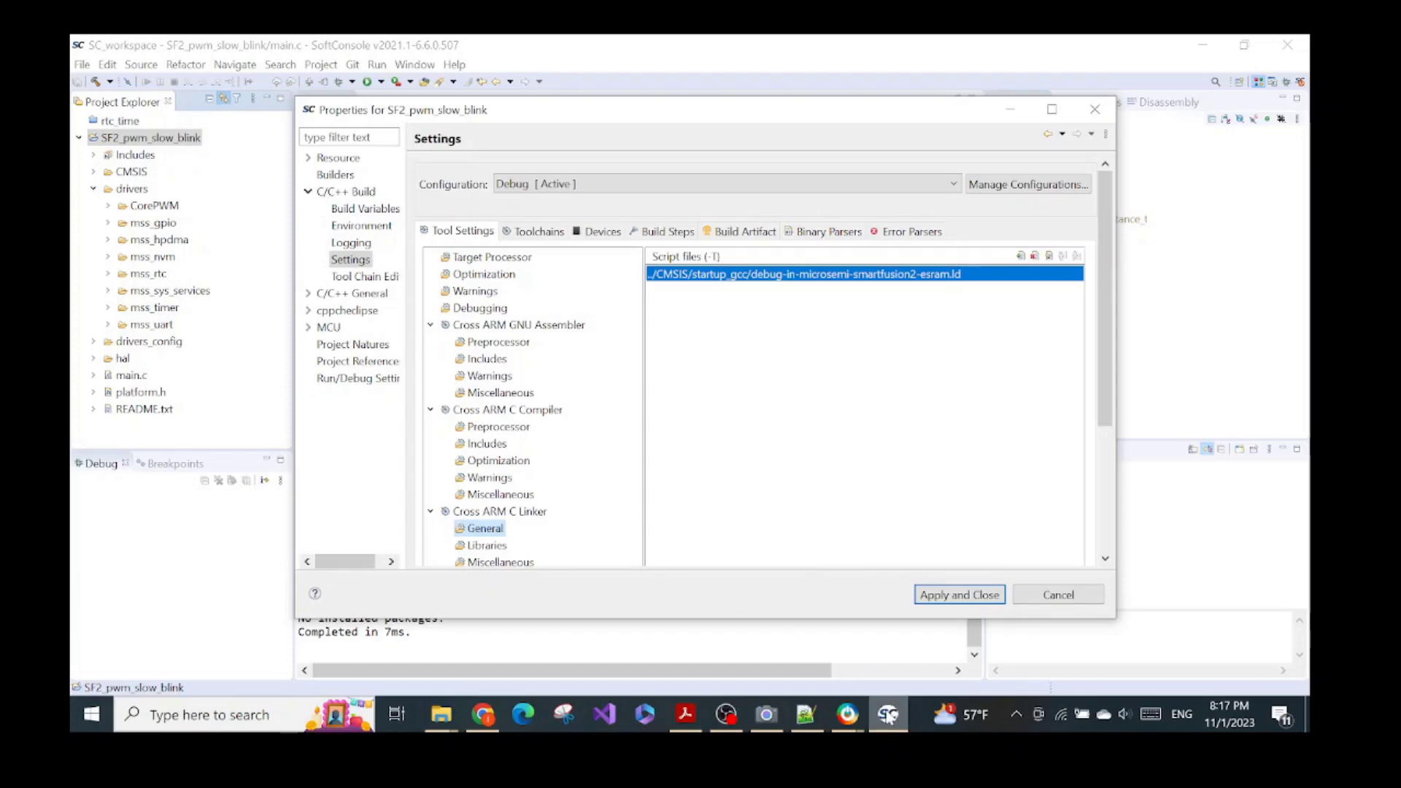
Step: Read steps 24 and 25 in the PDF lab guide, and set SoftConsole's configuration to Release to check its linker script
{"action": "left_click", "coordinate": [684, 713]}
{"action": "scroll", "coordinate": [684, 503], "scroll_direction": "down", "scroll_amount": 8}
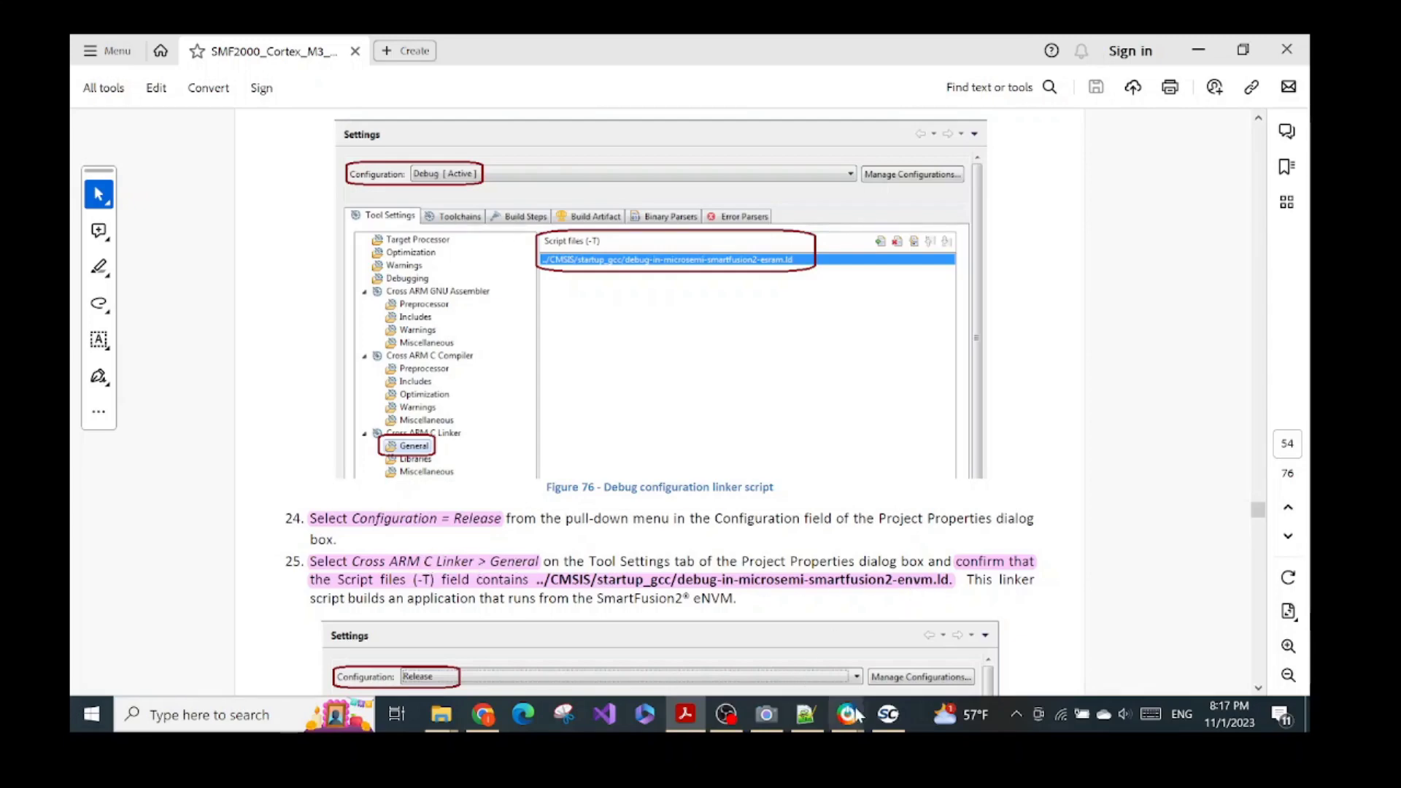
{"action": "left_click", "coordinate": [887, 713]}
{"action": "left_click", "coordinate": [684, 186]}
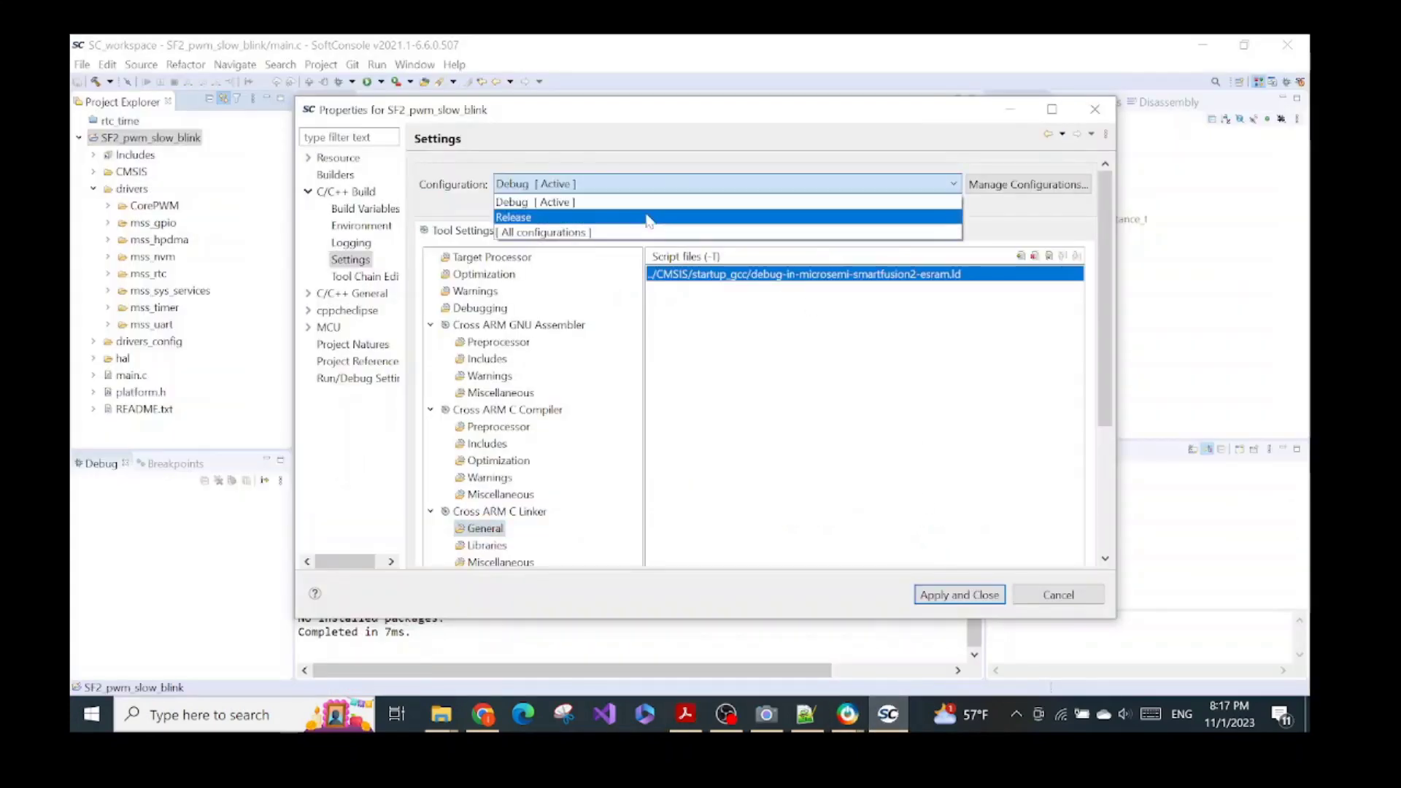
{"action": "left_click", "coordinate": [648, 209]}
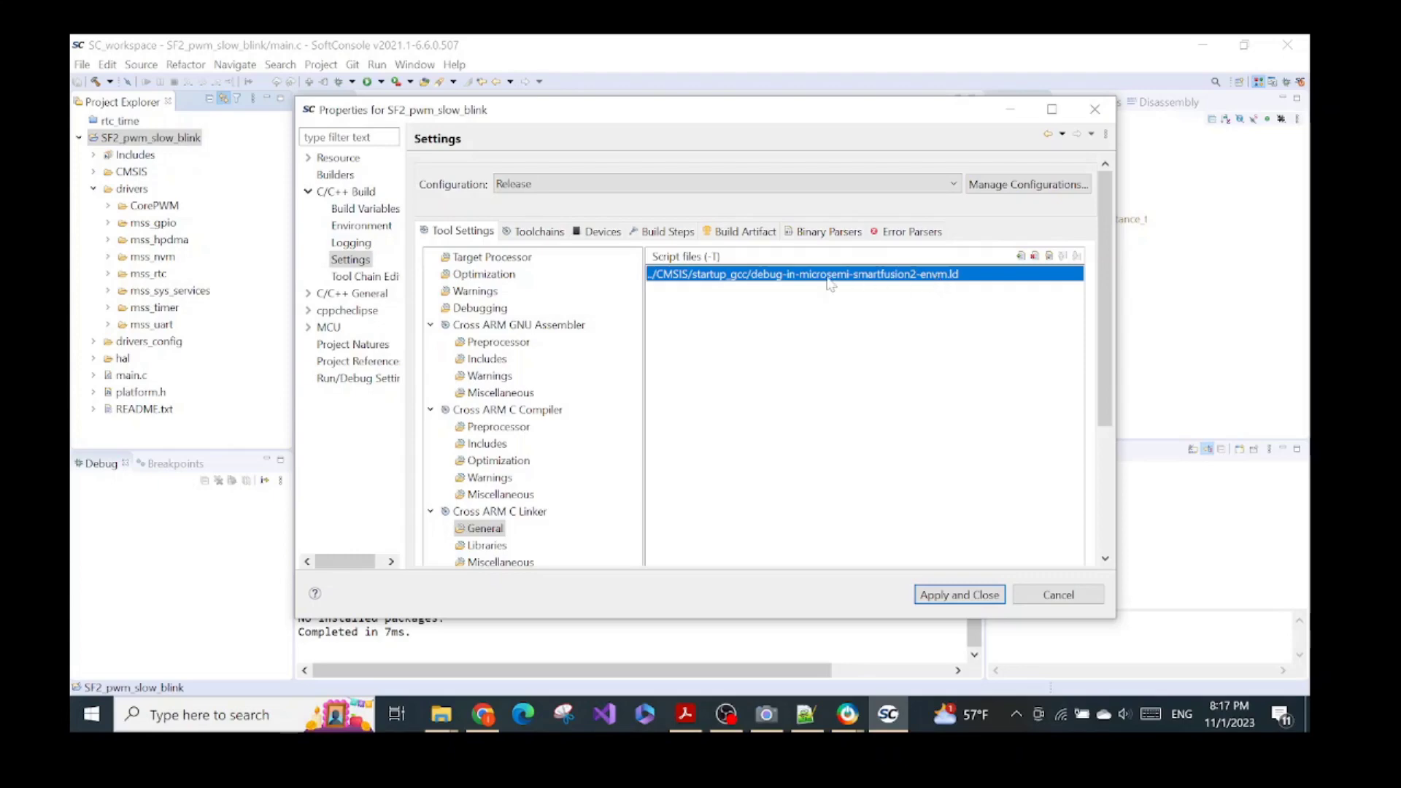
Step: Read steps 25 to 27 in the PDF lab guide, and apply and close the SF2_pwm_slow_blink properties in SoftConsole
{"action": "left_click", "coordinate": [685, 714]}
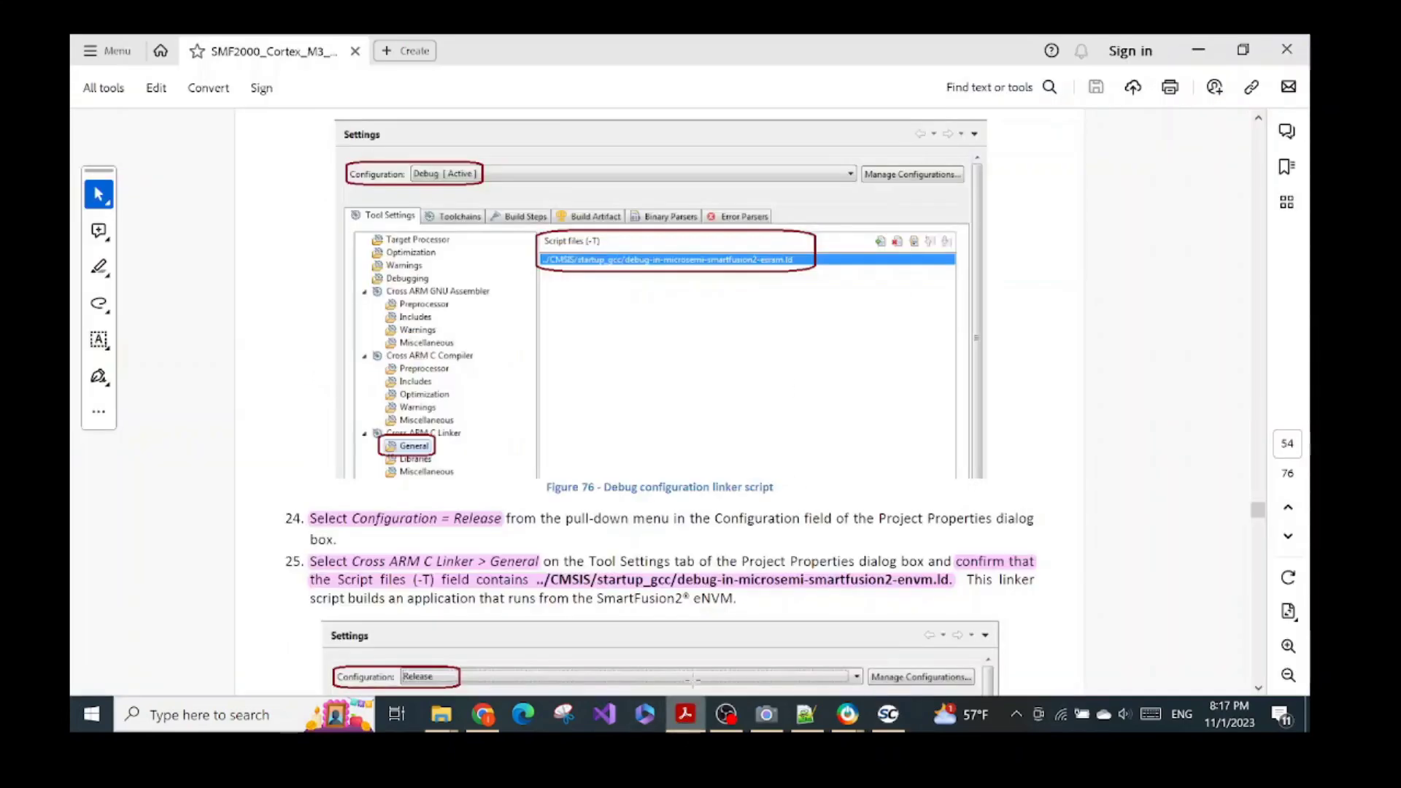
{"action": "scroll", "coordinate": [713, 458], "scroll_direction": "down", "scroll_amount": 10}
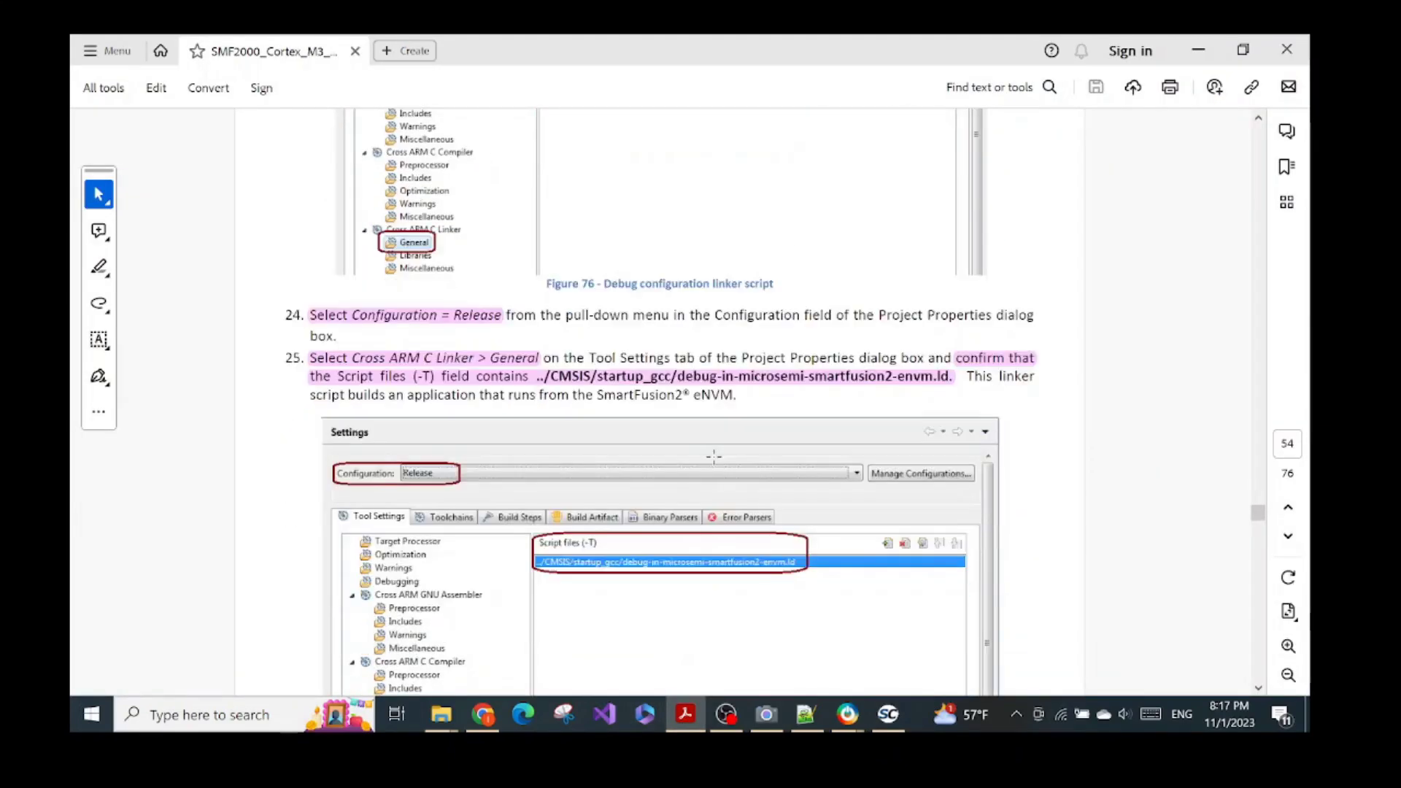
{"action": "scroll", "coordinate": [714, 451], "scroll_direction": "down", "scroll_amount": 15}
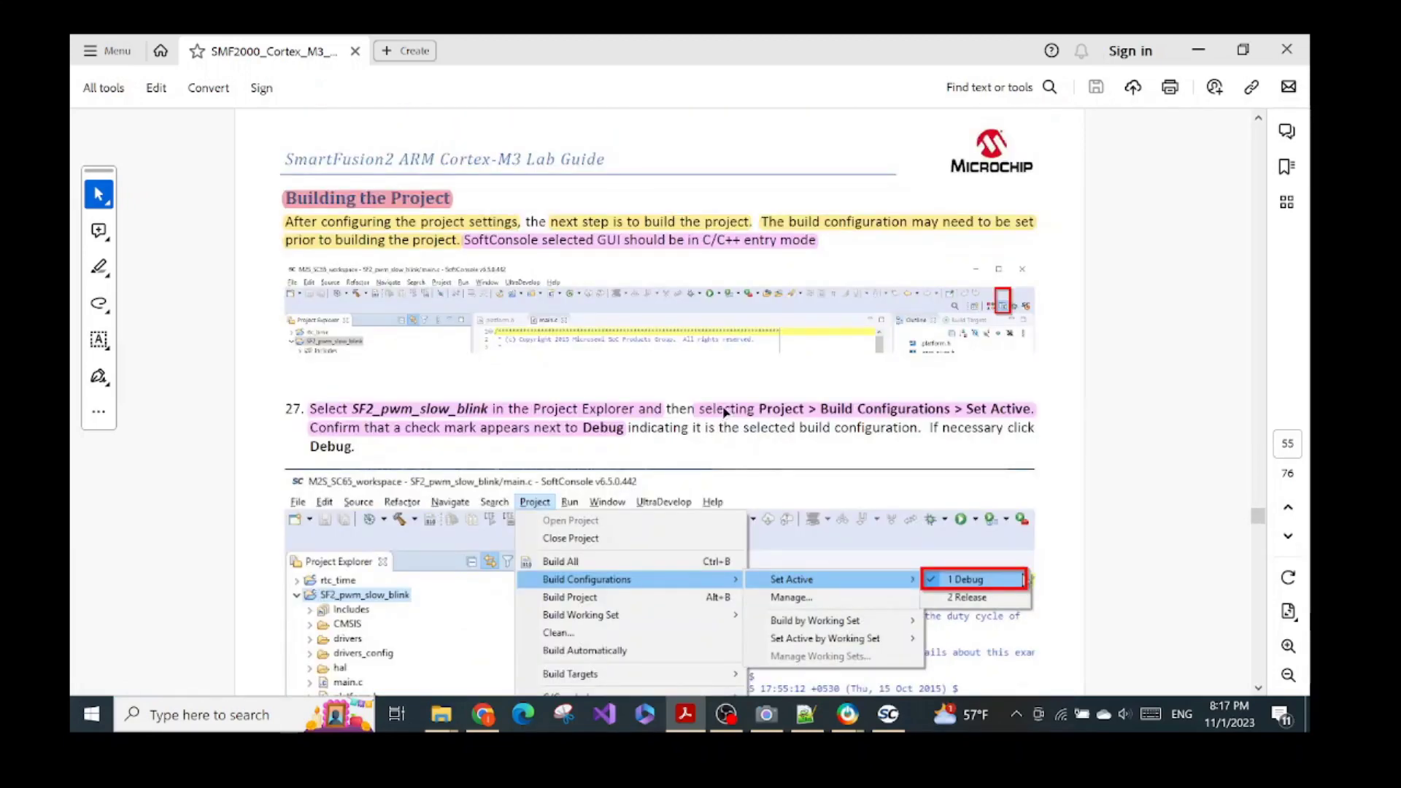
{"action": "scroll", "coordinate": [725, 412], "scroll_direction": "up", "scroll_amount": 10}
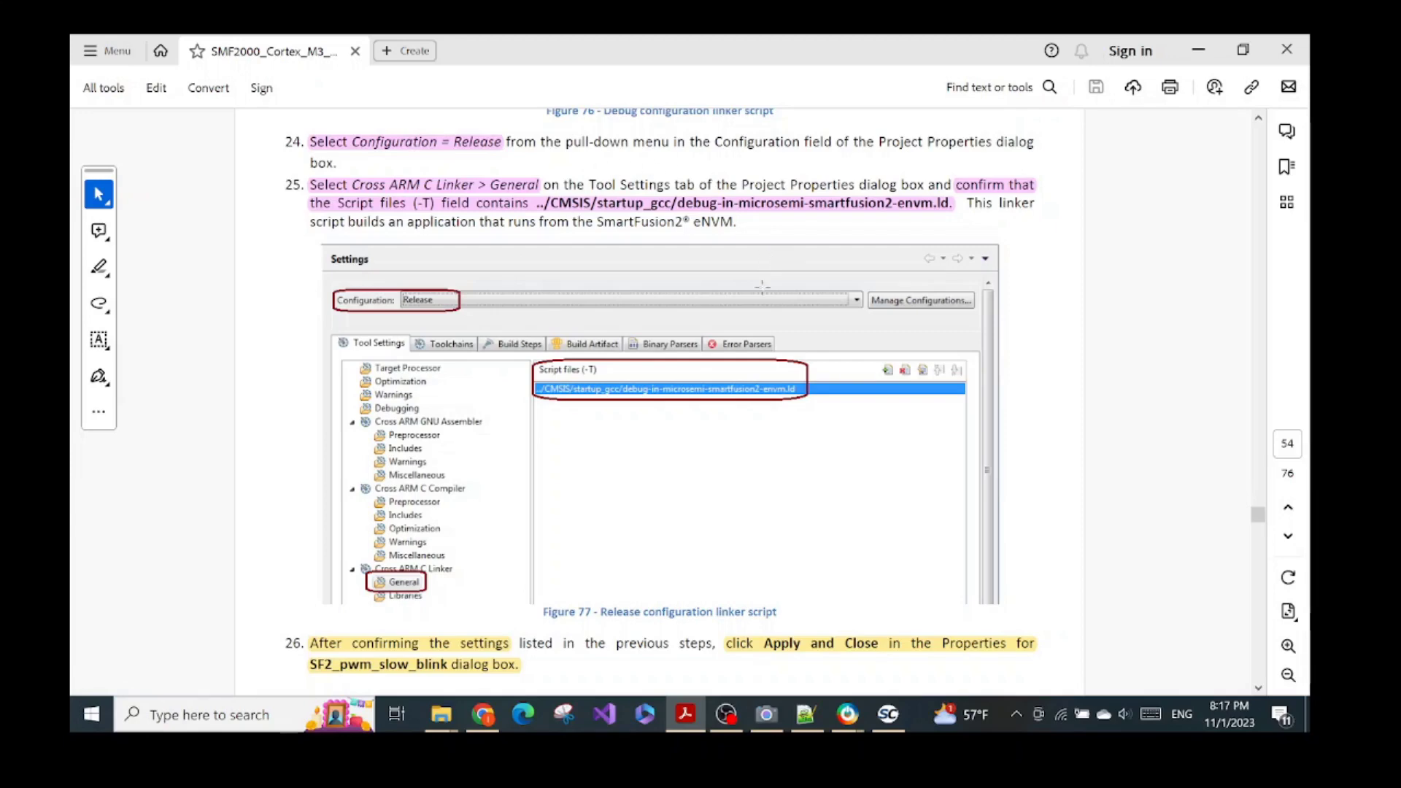
{"action": "left_click", "coordinate": [888, 714]}
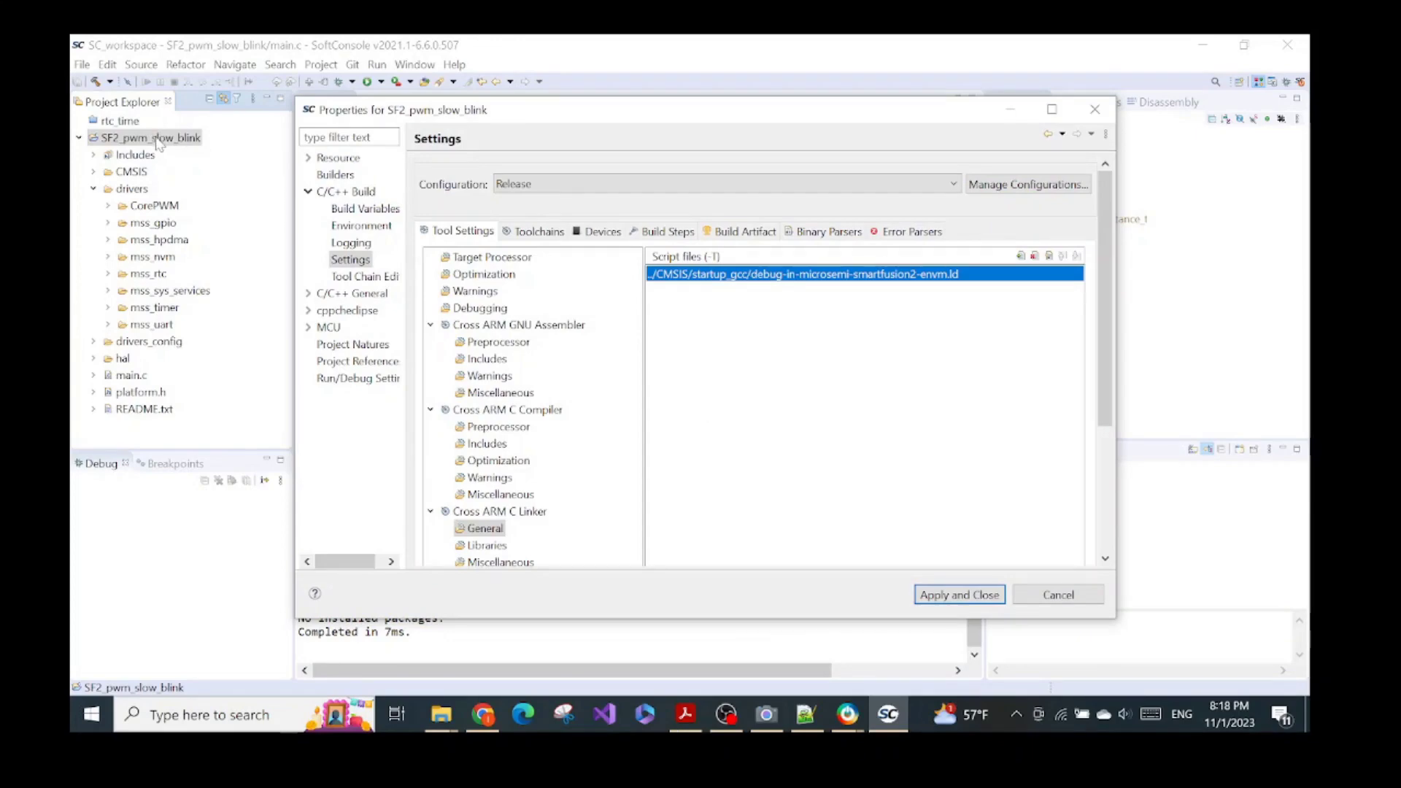
{"action": "left_click", "coordinate": [958, 595]}
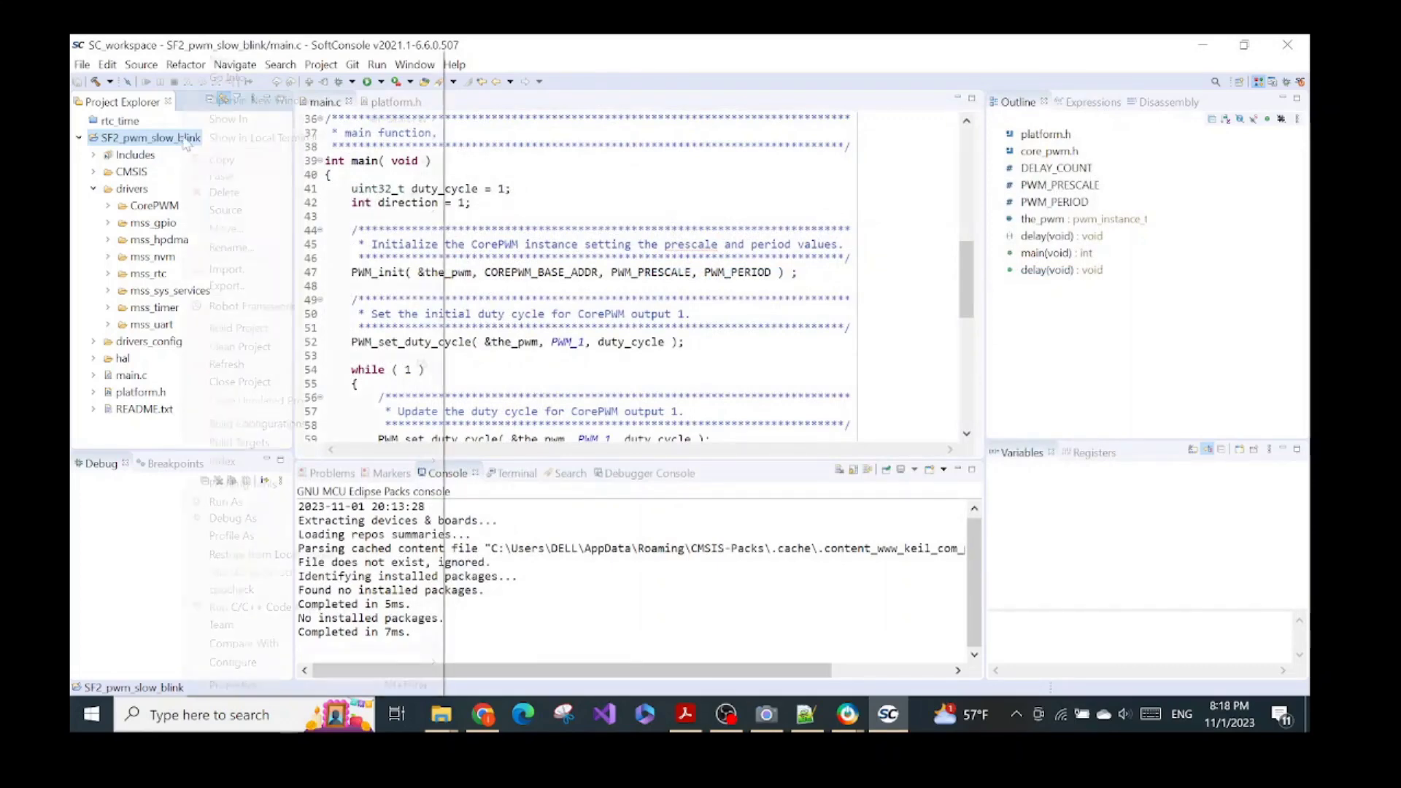
Step: Build all configurations of the SF2_pwm_slow_blink project in SoftConsole
{"action": "right_click", "coordinate": [186, 143]}
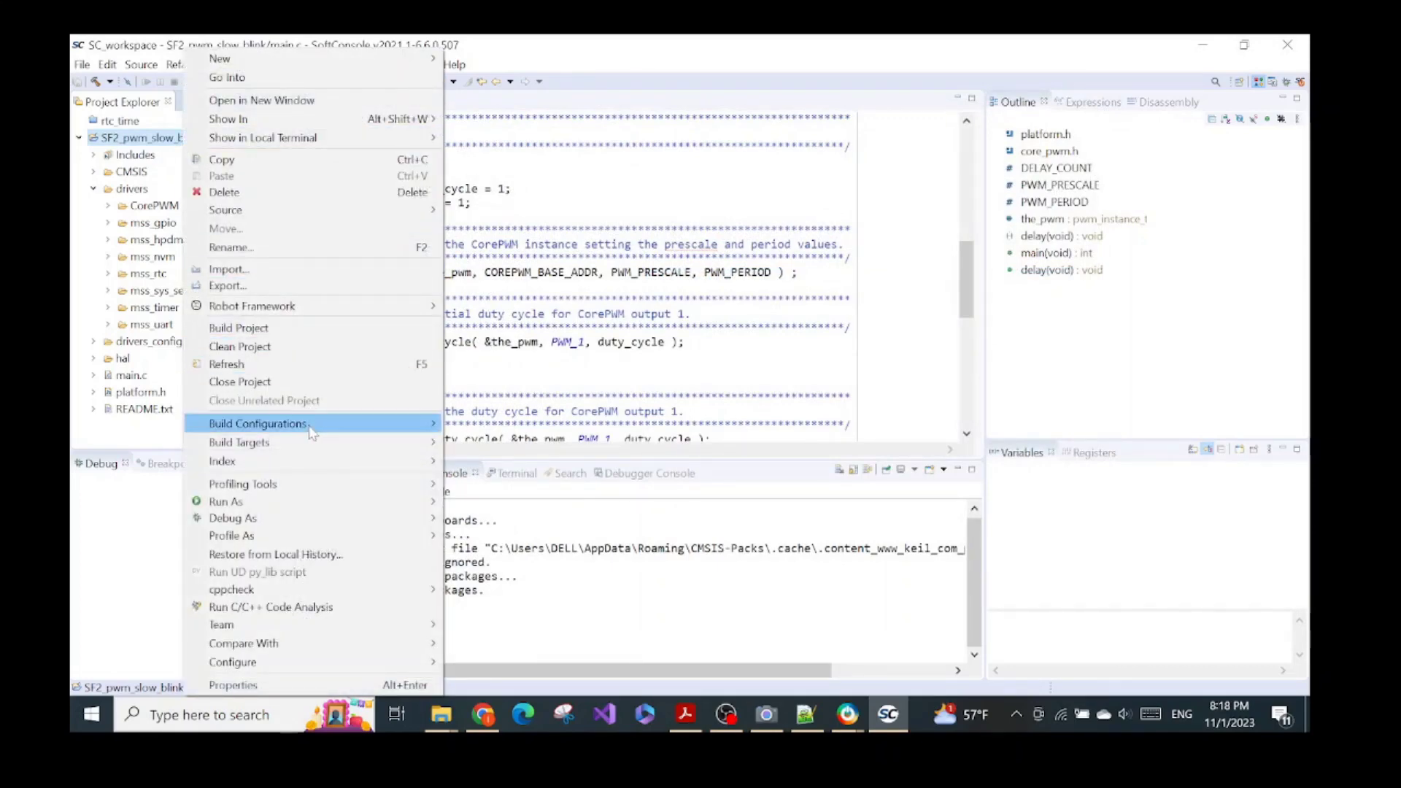
{"action": "mouse_move", "coordinate": [310, 430]}
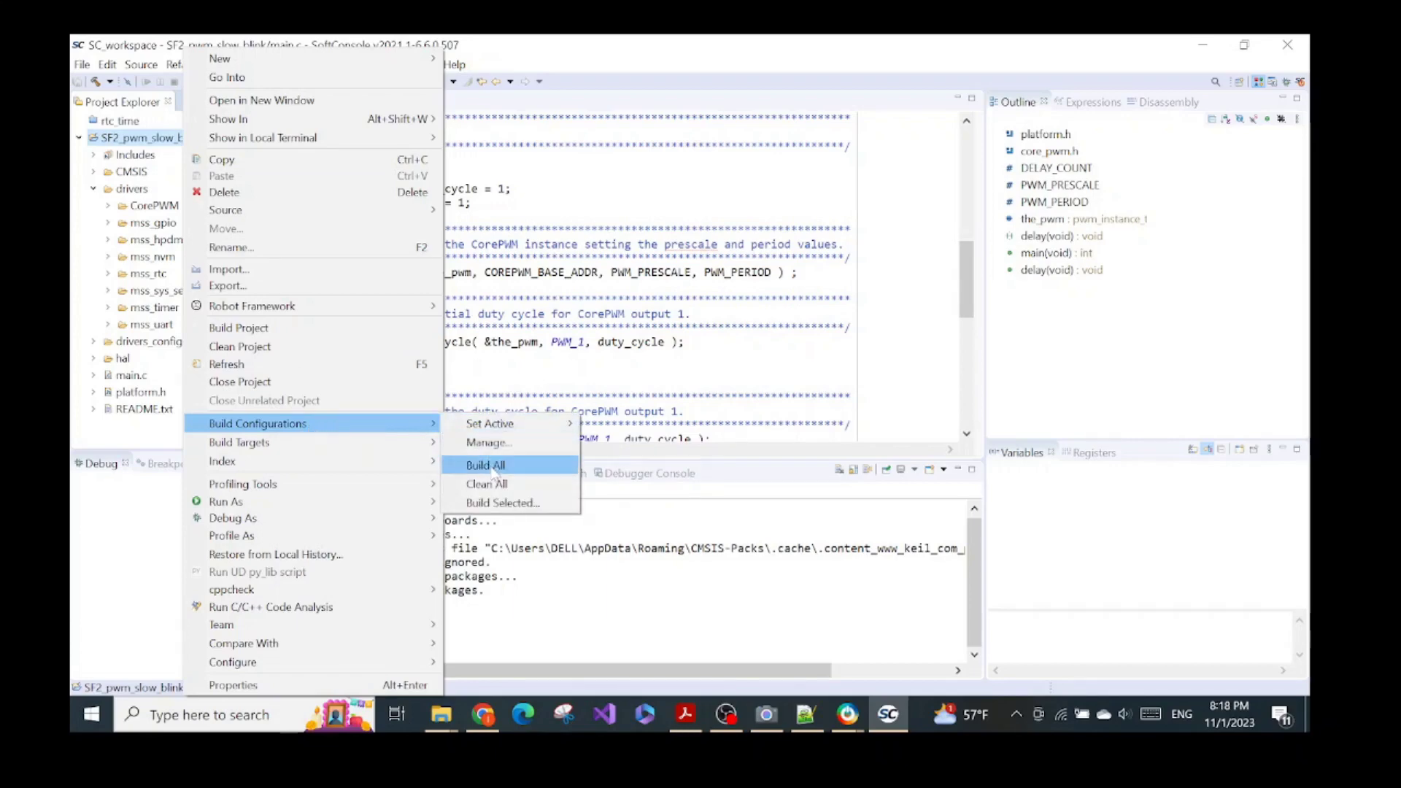
{"action": "left_click", "coordinate": [125, 63]}
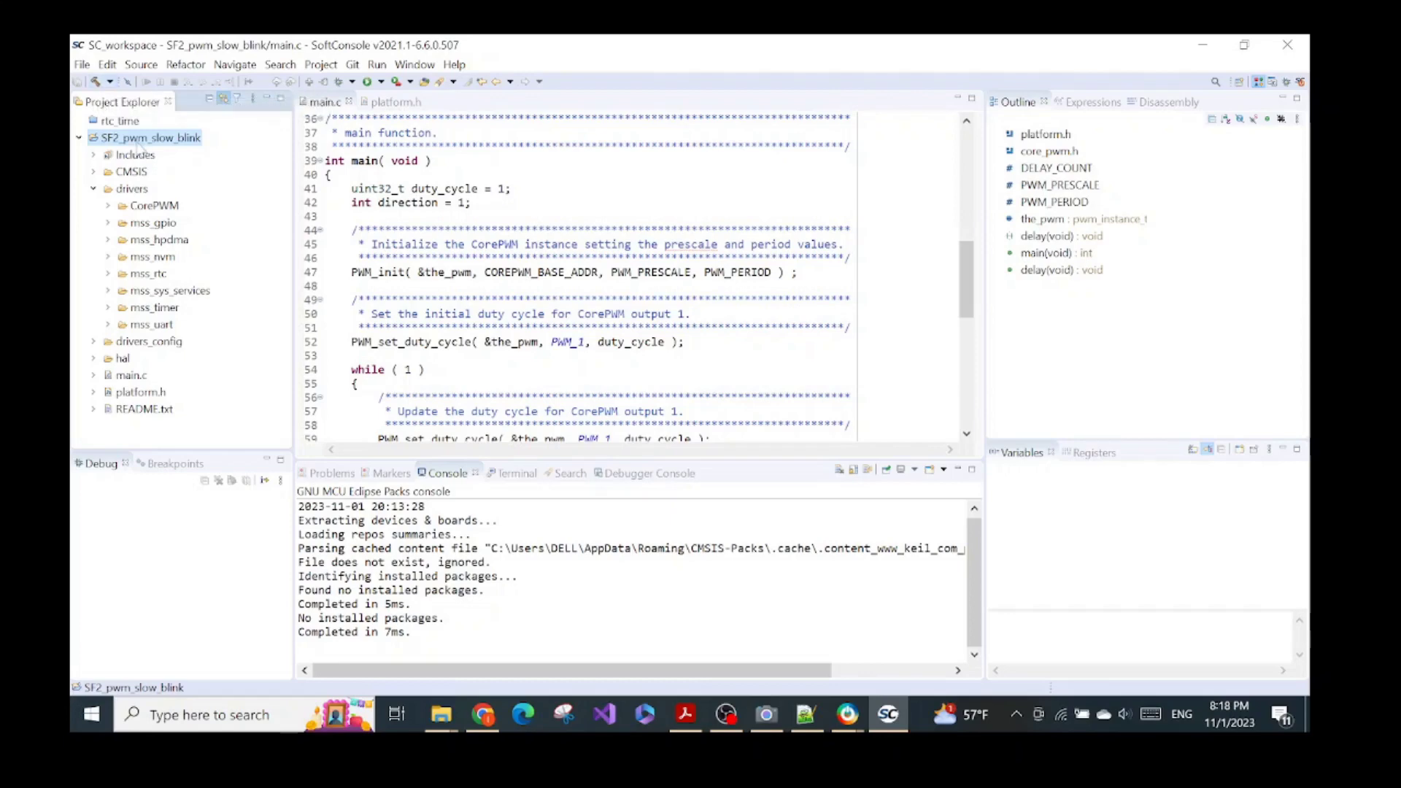
{"action": "right_click", "coordinate": [139, 140]}
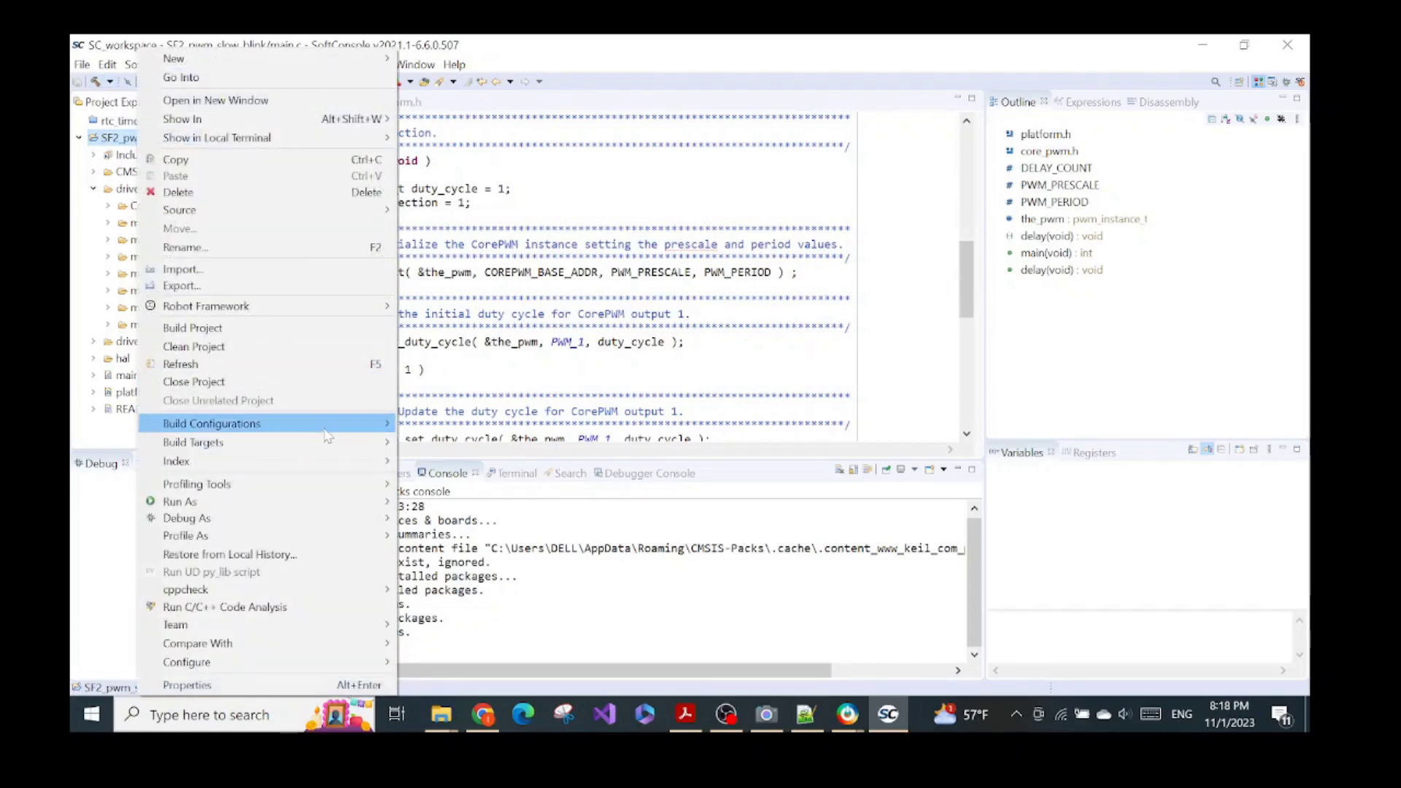
{"action": "mouse_move", "coordinate": [365, 425]}
{"action": "left_click", "coordinate": [448, 468]}
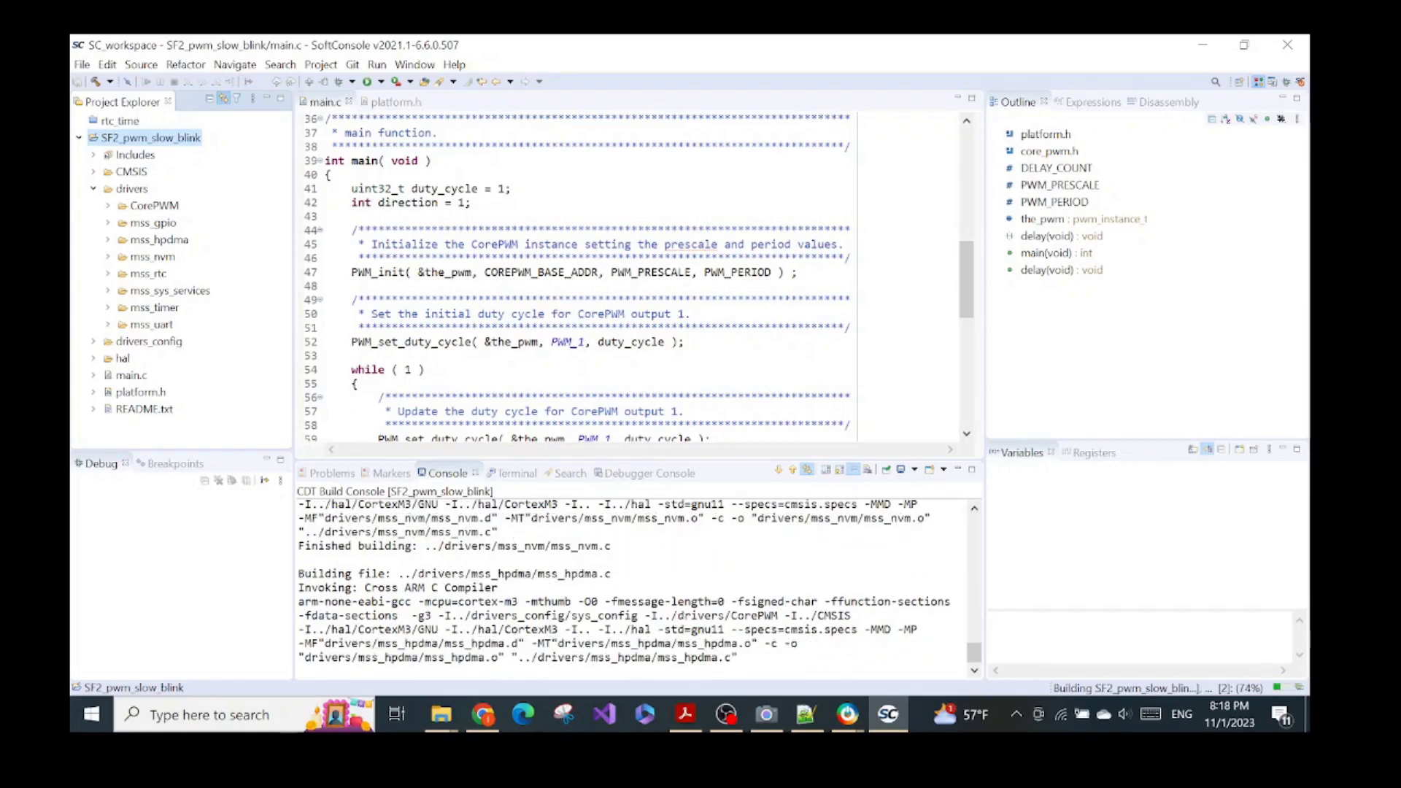
Step: View the connected board in the Camera app, and read steps 27 and 28 in the PDF lab guide
{"action": "left_click", "coordinate": [767, 721]}
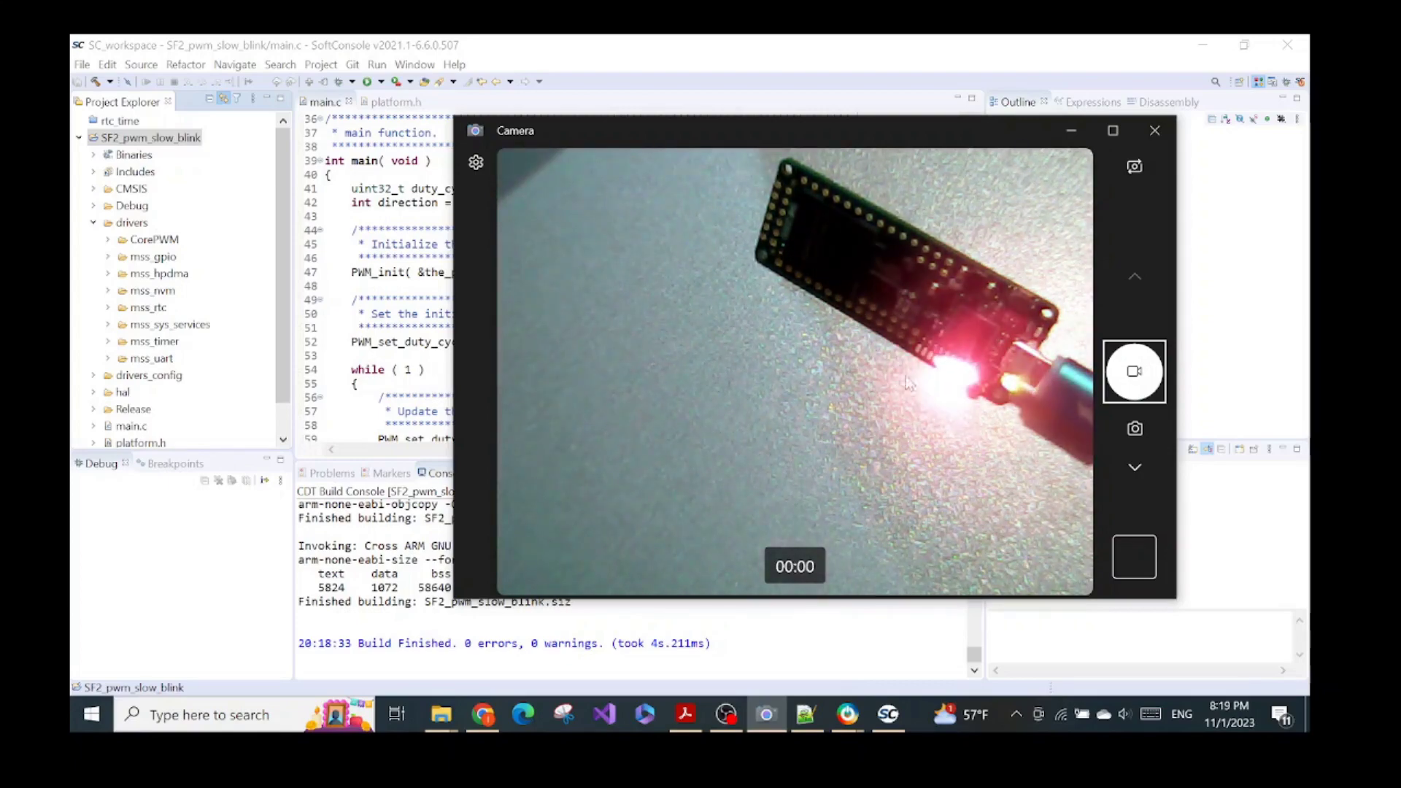
{"action": "left_click", "coordinate": [397, 217]}
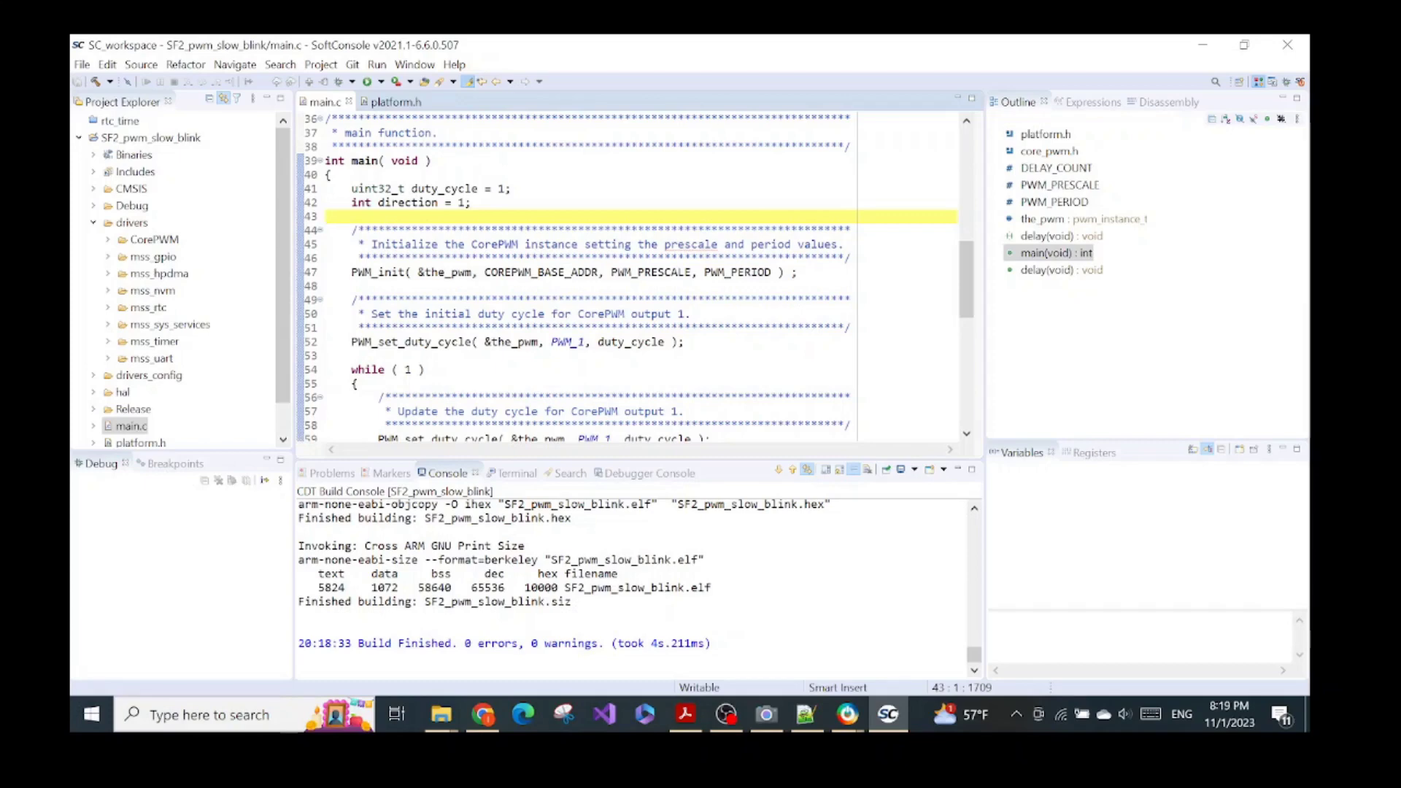
{"action": "left_click", "coordinate": [684, 714]}
{"action": "scroll", "coordinate": [654, 454], "scroll_direction": "down", "scroll_amount": 5}
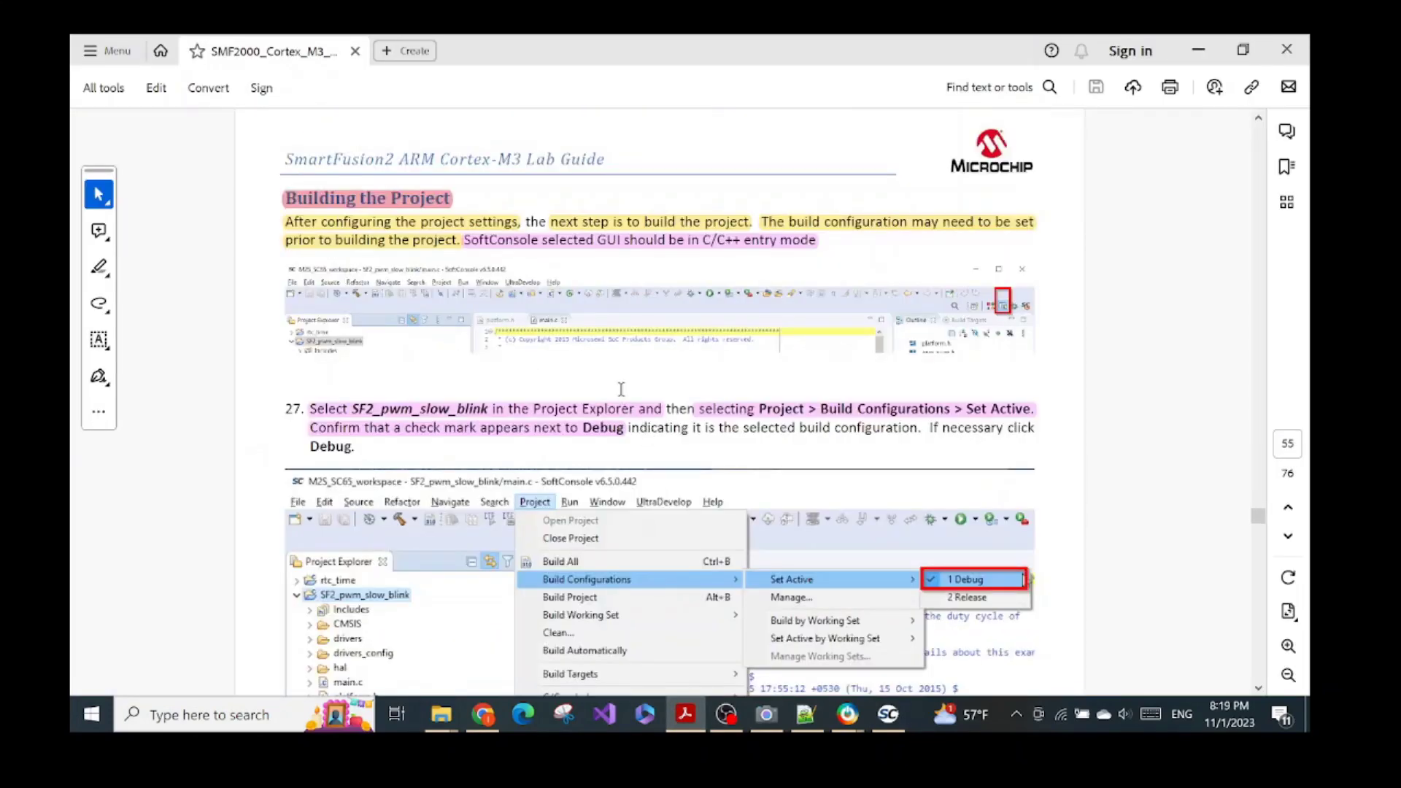
{"action": "scroll", "coordinate": [641, 387], "scroll_direction": "down", "scroll_amount": 1}
{"action": "scroll", "coordinate": [705, 377], "scroll_direction": "down", "scroll_amount": 5}
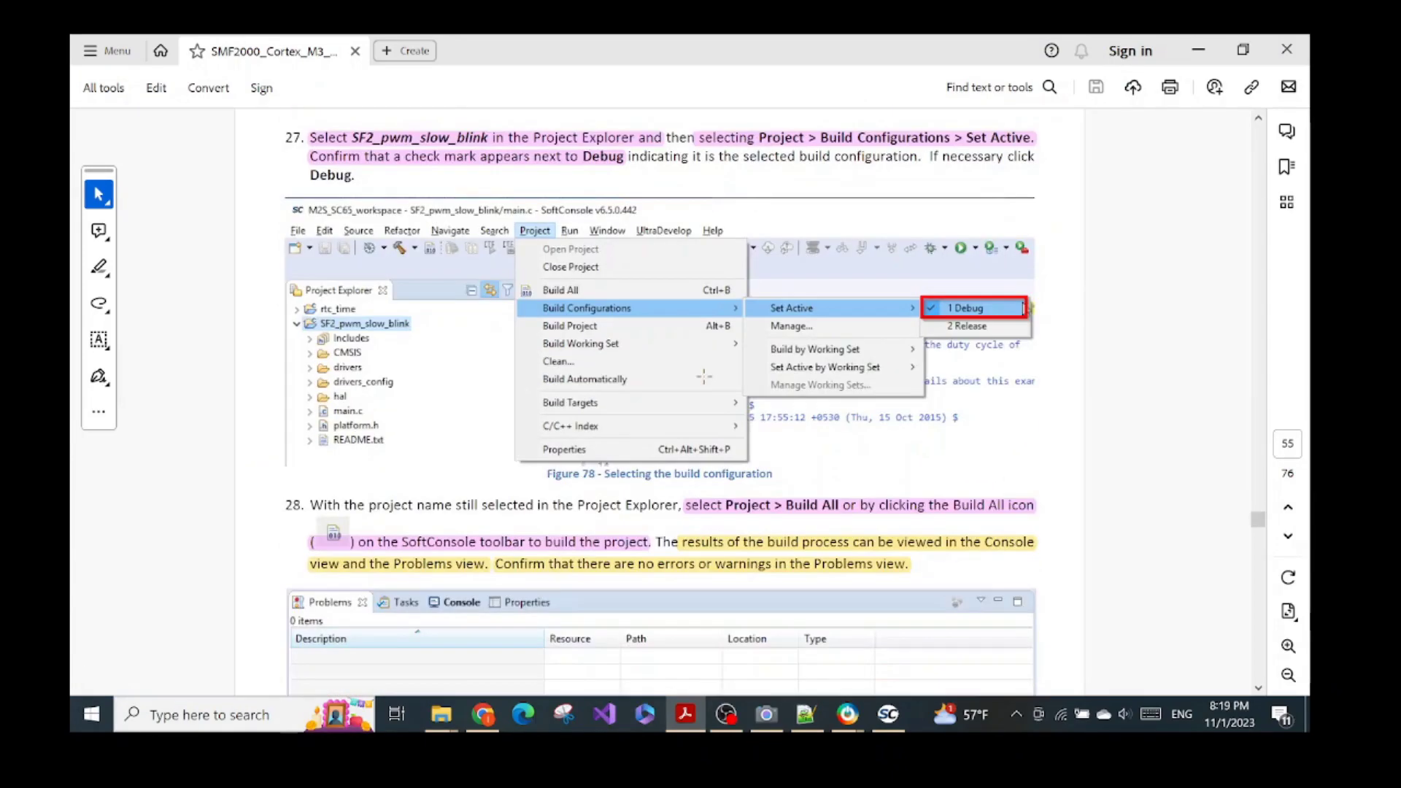
Step: Check SoftConsole's Problems view against step 28, and read steps 29 to 31 in the PDF lab guide
{"action": "left_click", "coordinate": [888, 714]}
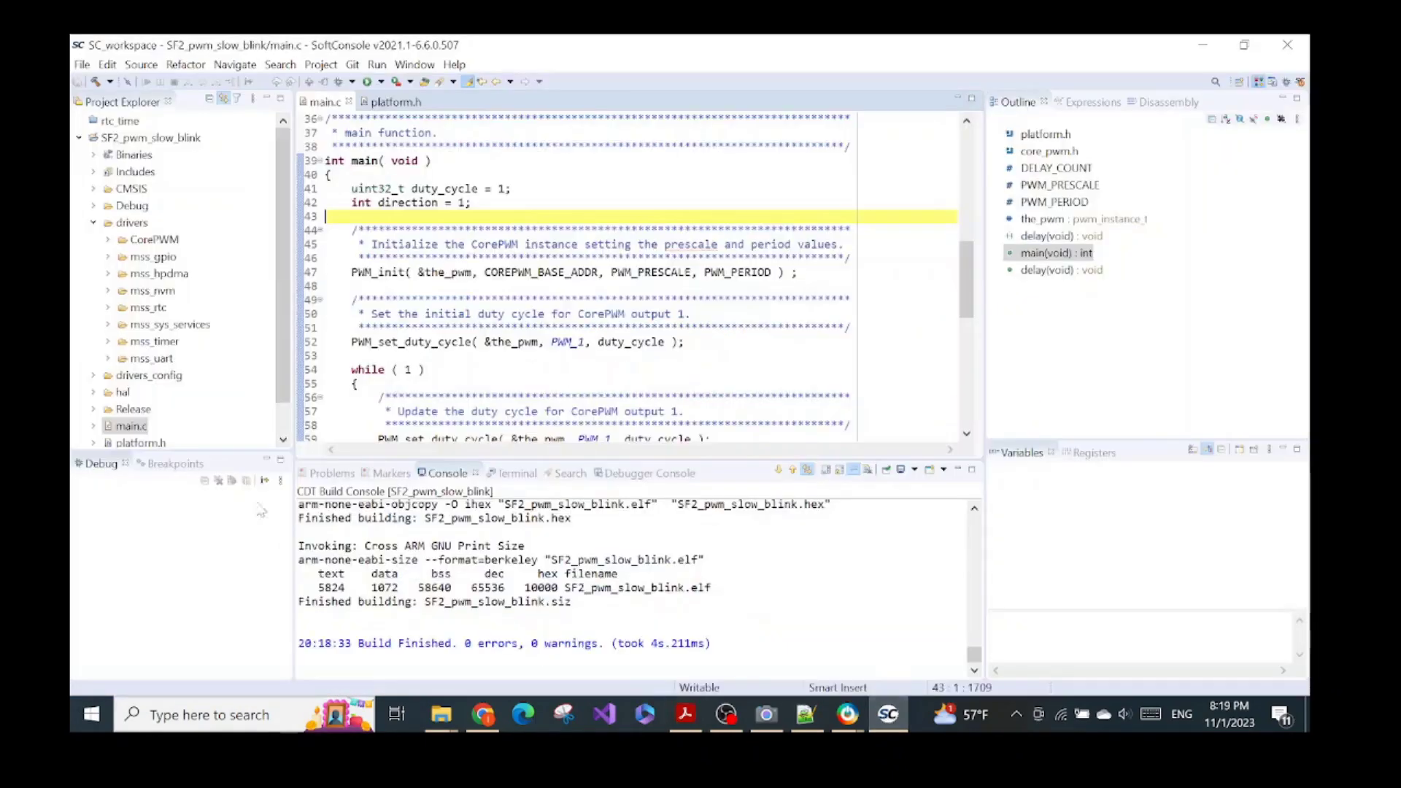
{"action": "left_click", "coordinate": [332, 474]}
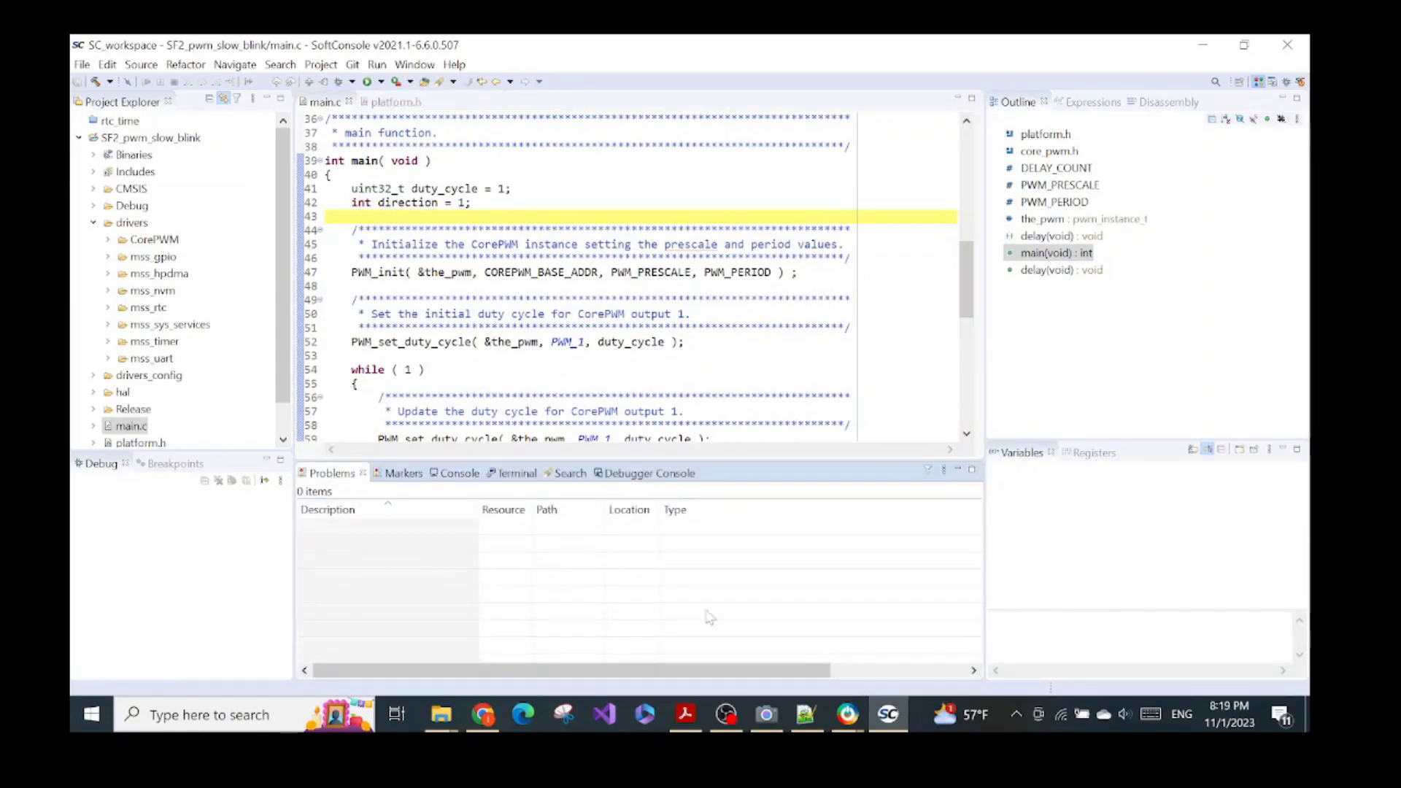
{"action": "left_click", "coordinate": [685, 714]}
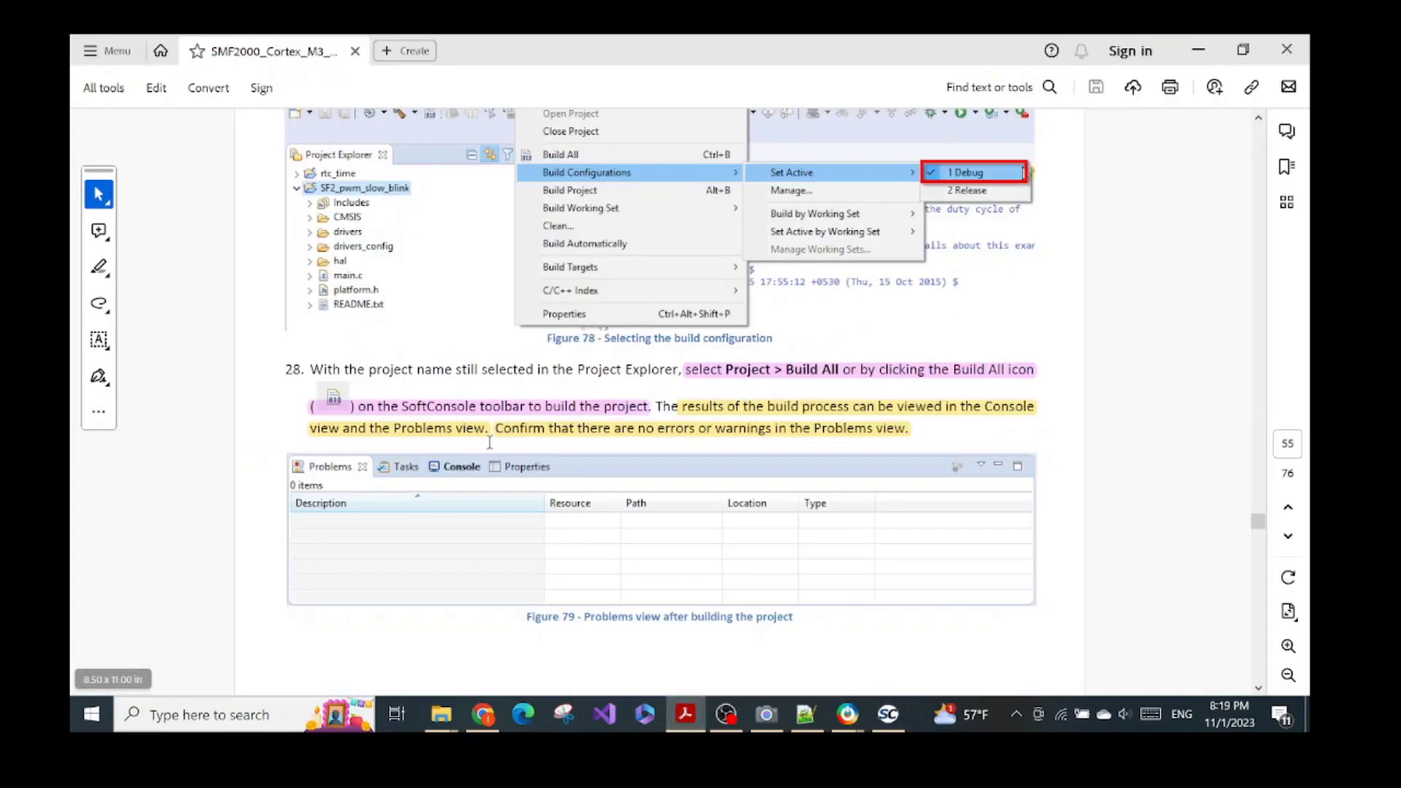
{"action": "scroll", "coordinate": [648, 480], "scroll_direction": "down", "scroll_amount": 3}
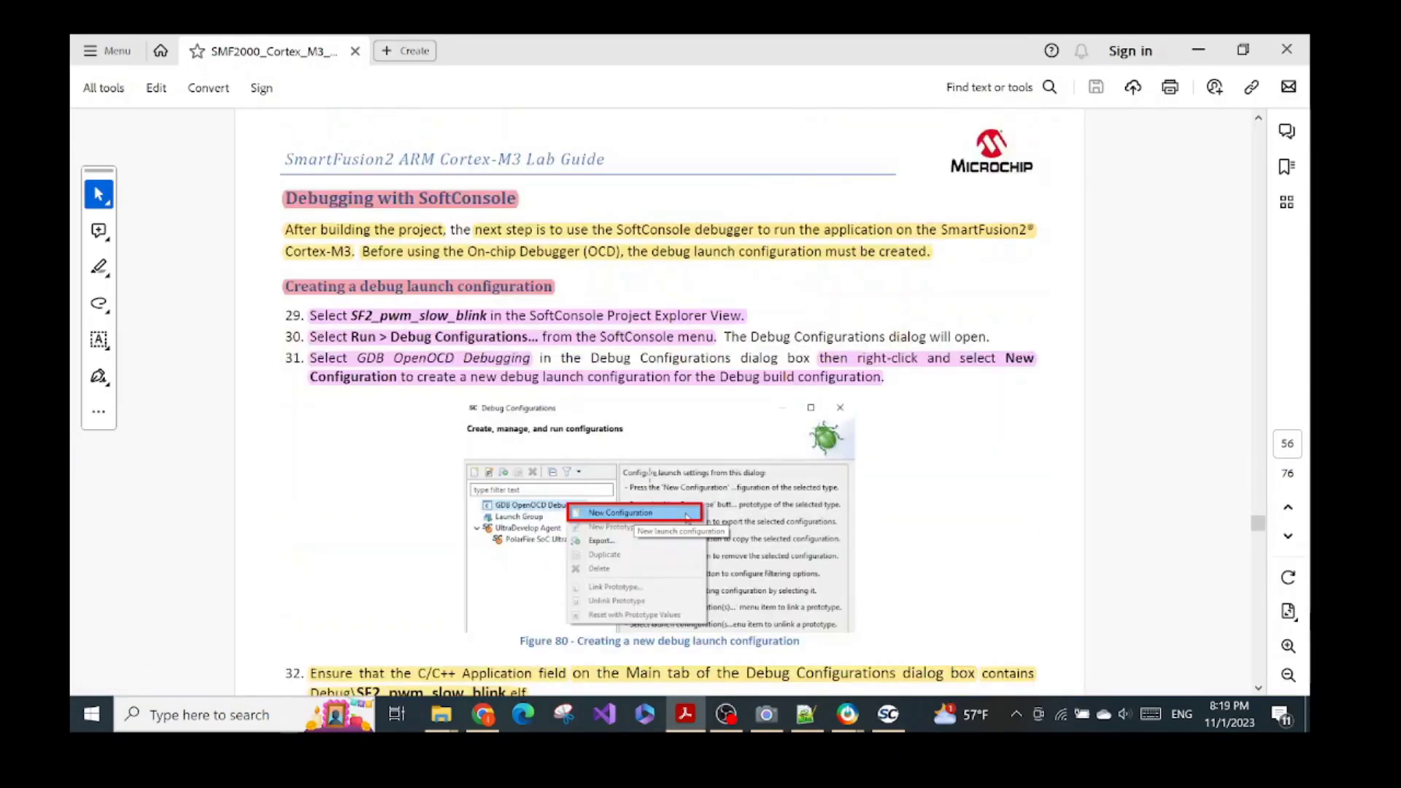
{"action": "scroll", "coordinate": [649, 474], "scroll_direction": "down", "scroll_amount": 1}
Step: Select SF2_pwm_slow_blink in SoftConsole, and open and widen the Debug Configurations dialog described in step 30 of the PDF lab guide
{"action": "left_click", "coordinate": [888, 714]}
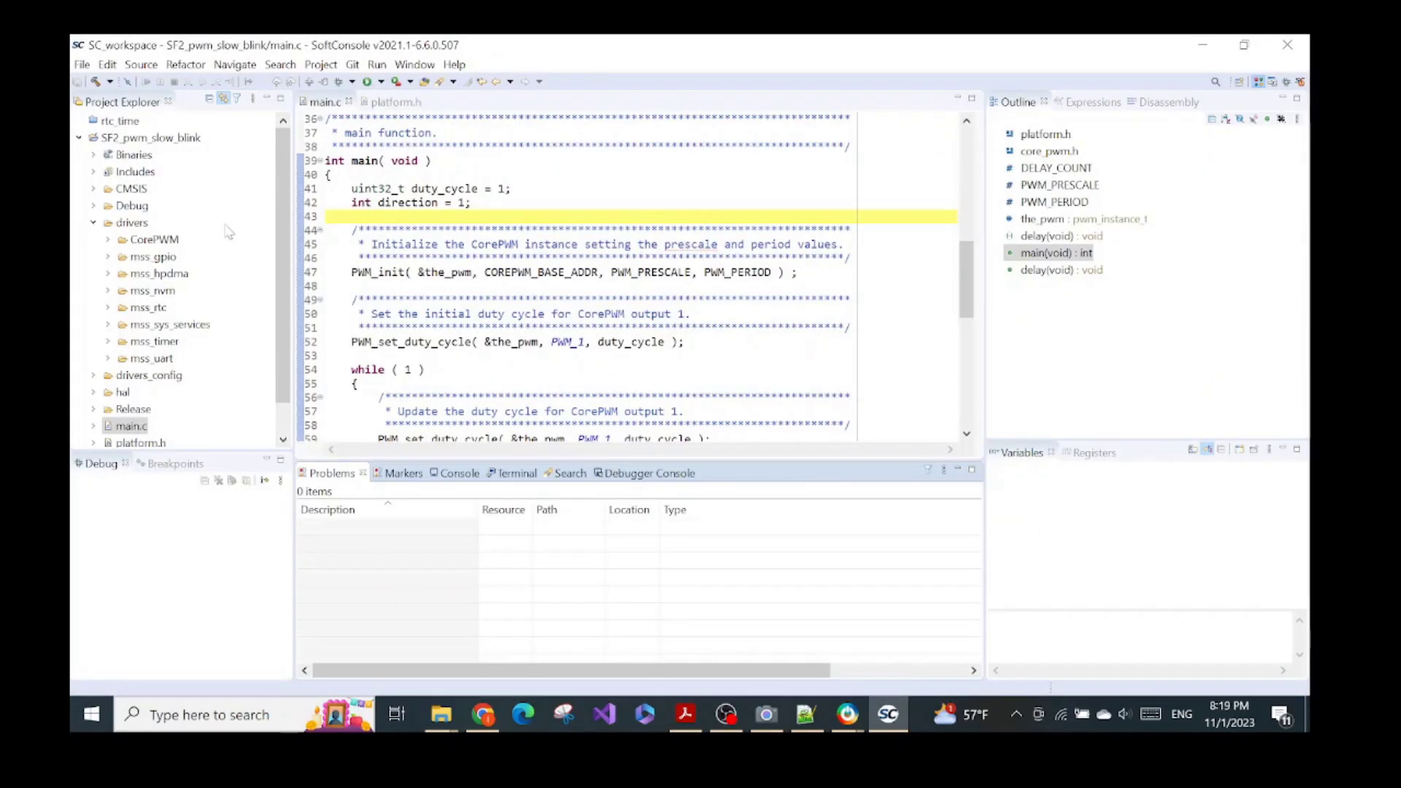
{"action": "left_click", "coordinate": [186, 140]}
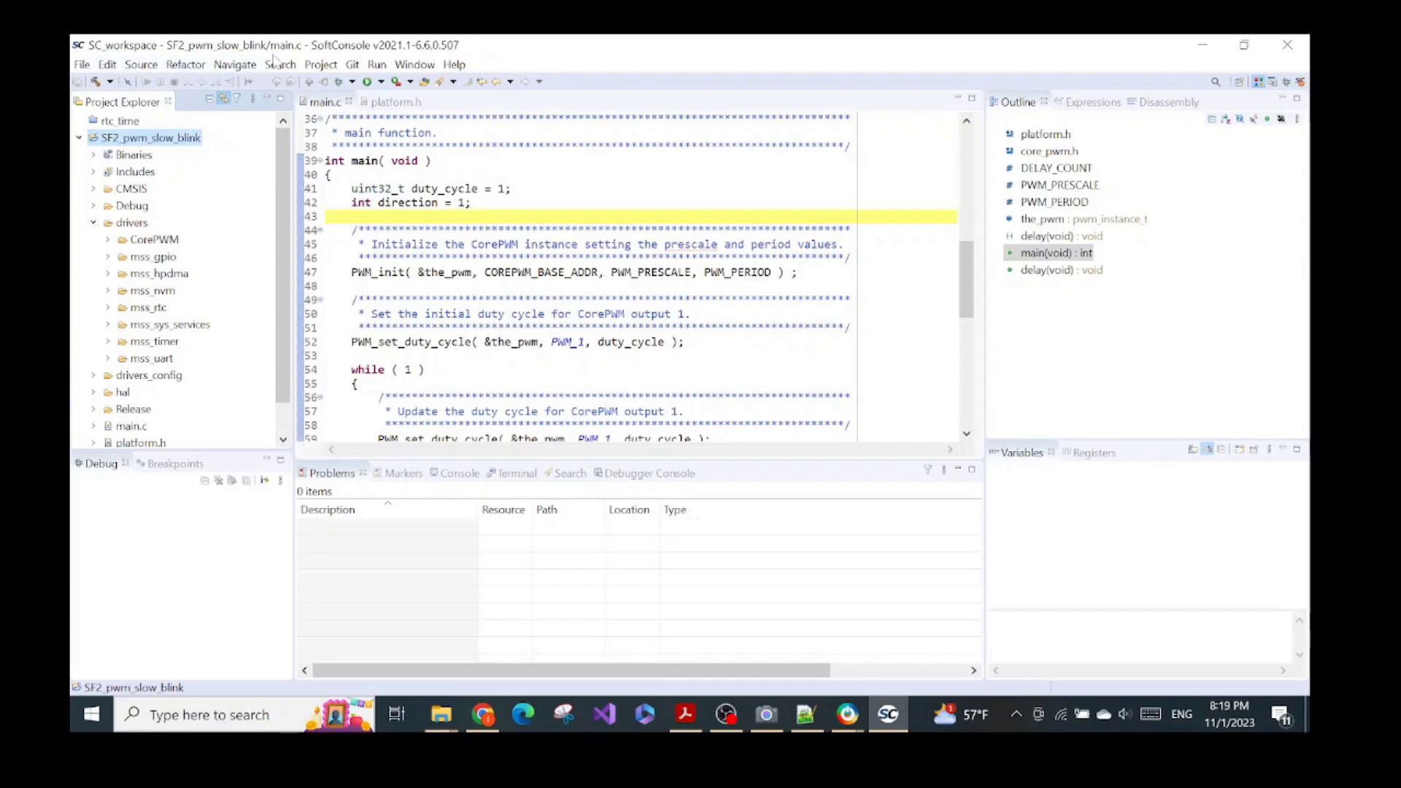
{"action": "left_click", "coordinate": [352, 82]}
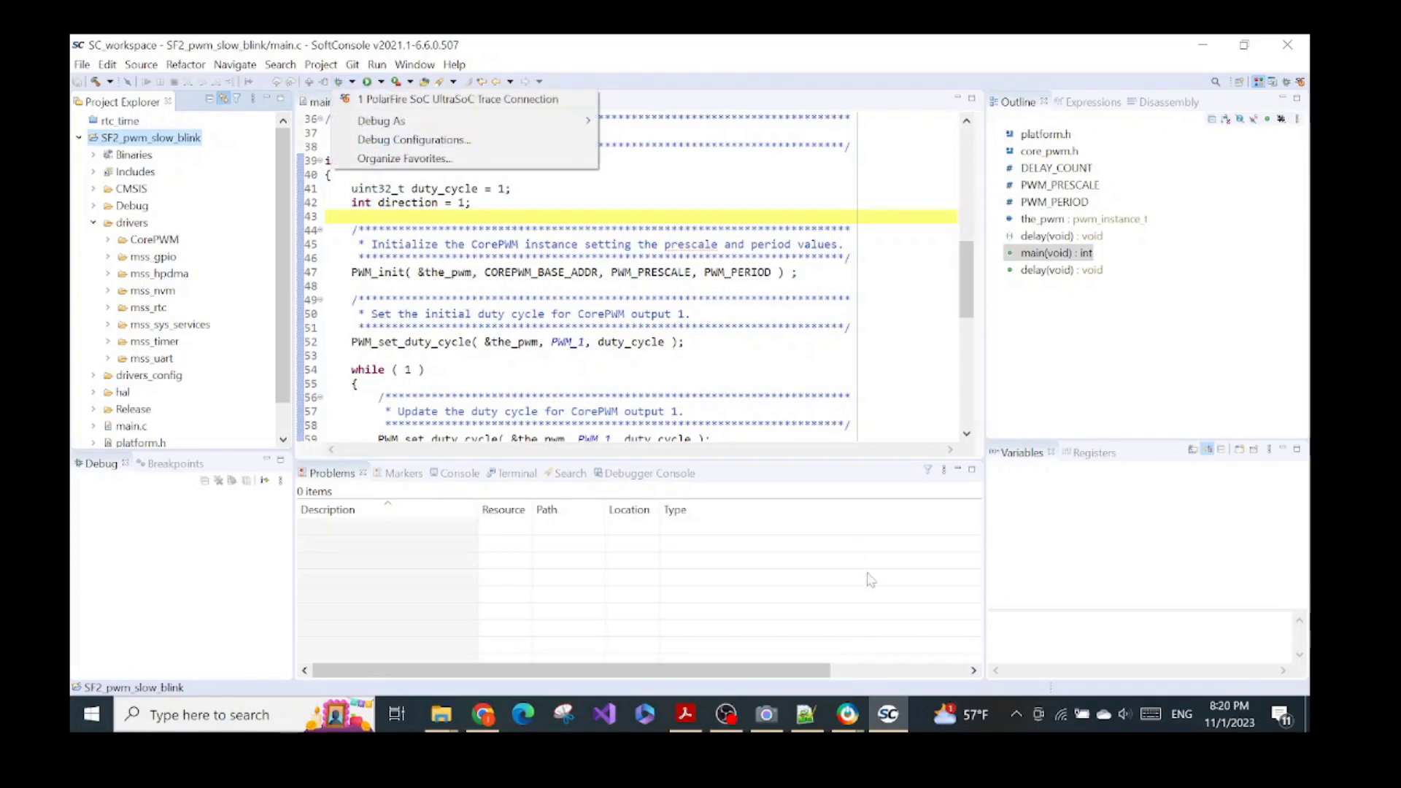
{"action": "left_click", "coordinate": [685, 715]}
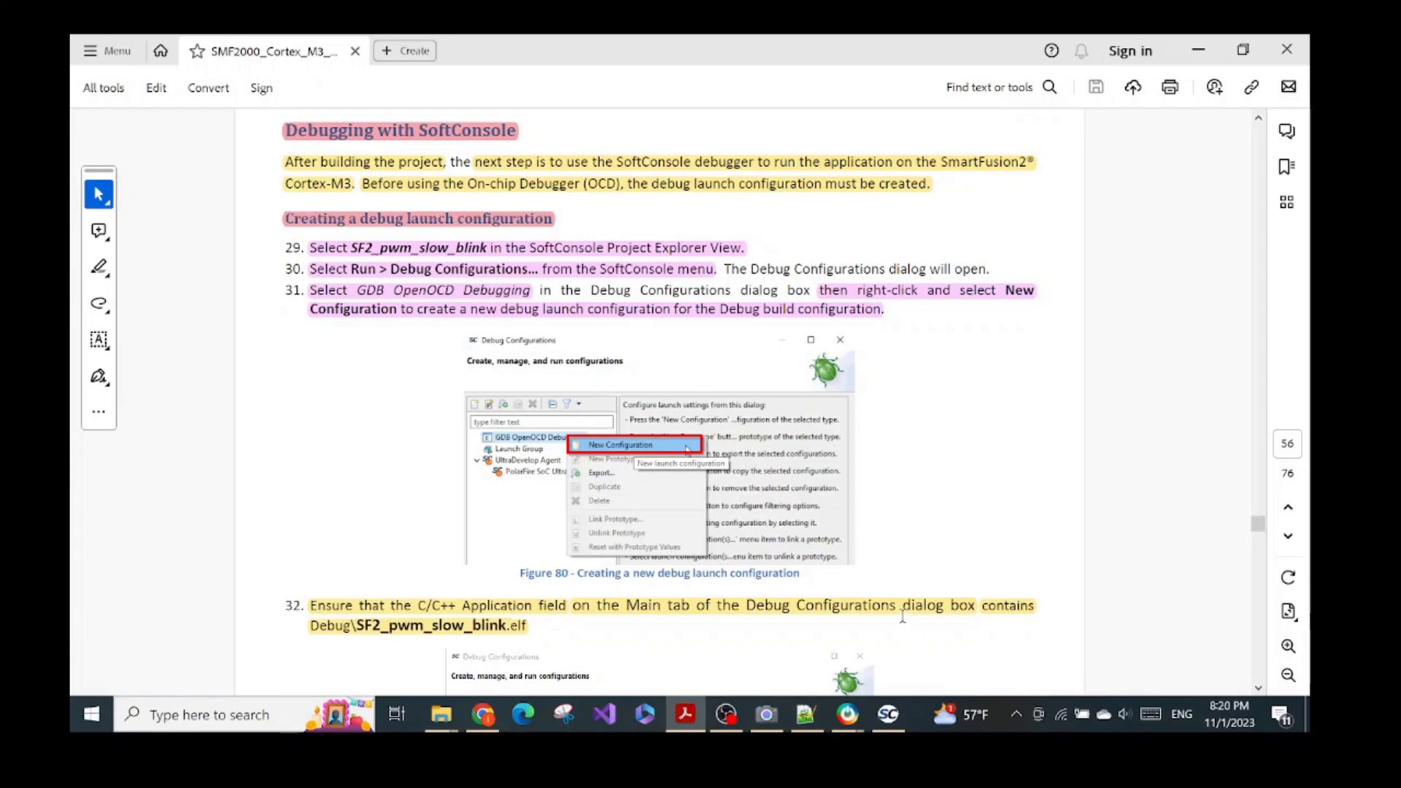
{"action": "left_click", "coordinate": [888, 715]}
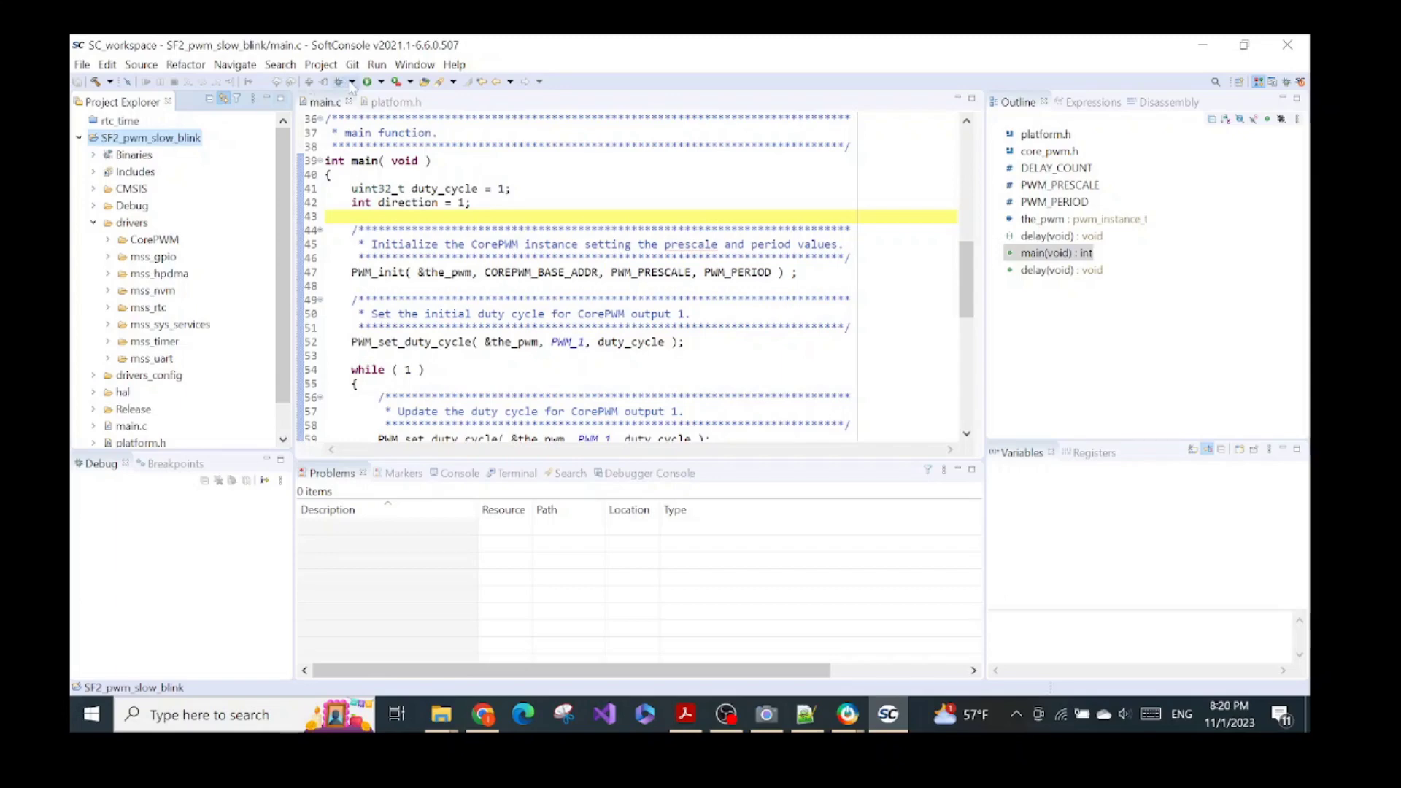
{"action": "left_click", "coordinate": [353, 84]}
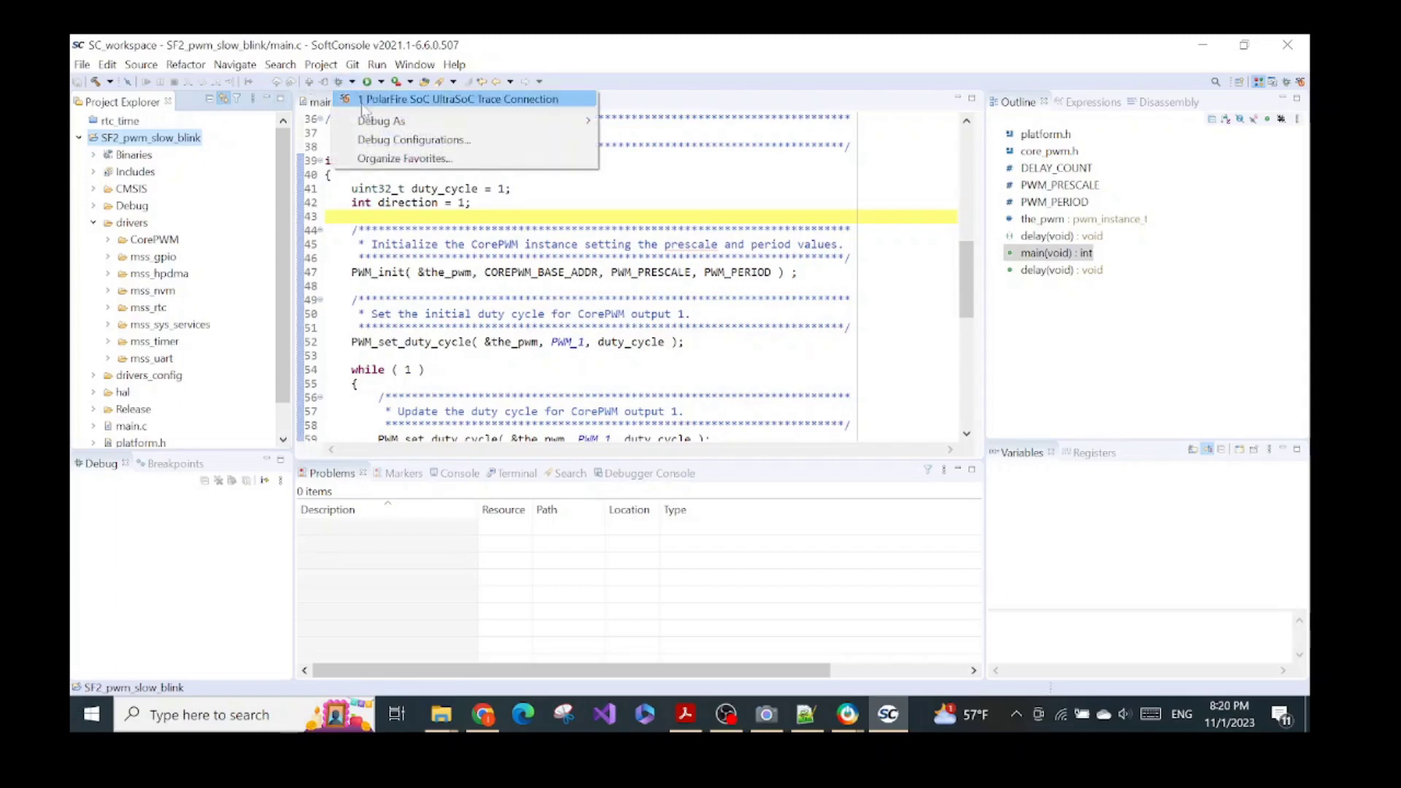
{"action": "left_click", "coordinate": [378, 139]}
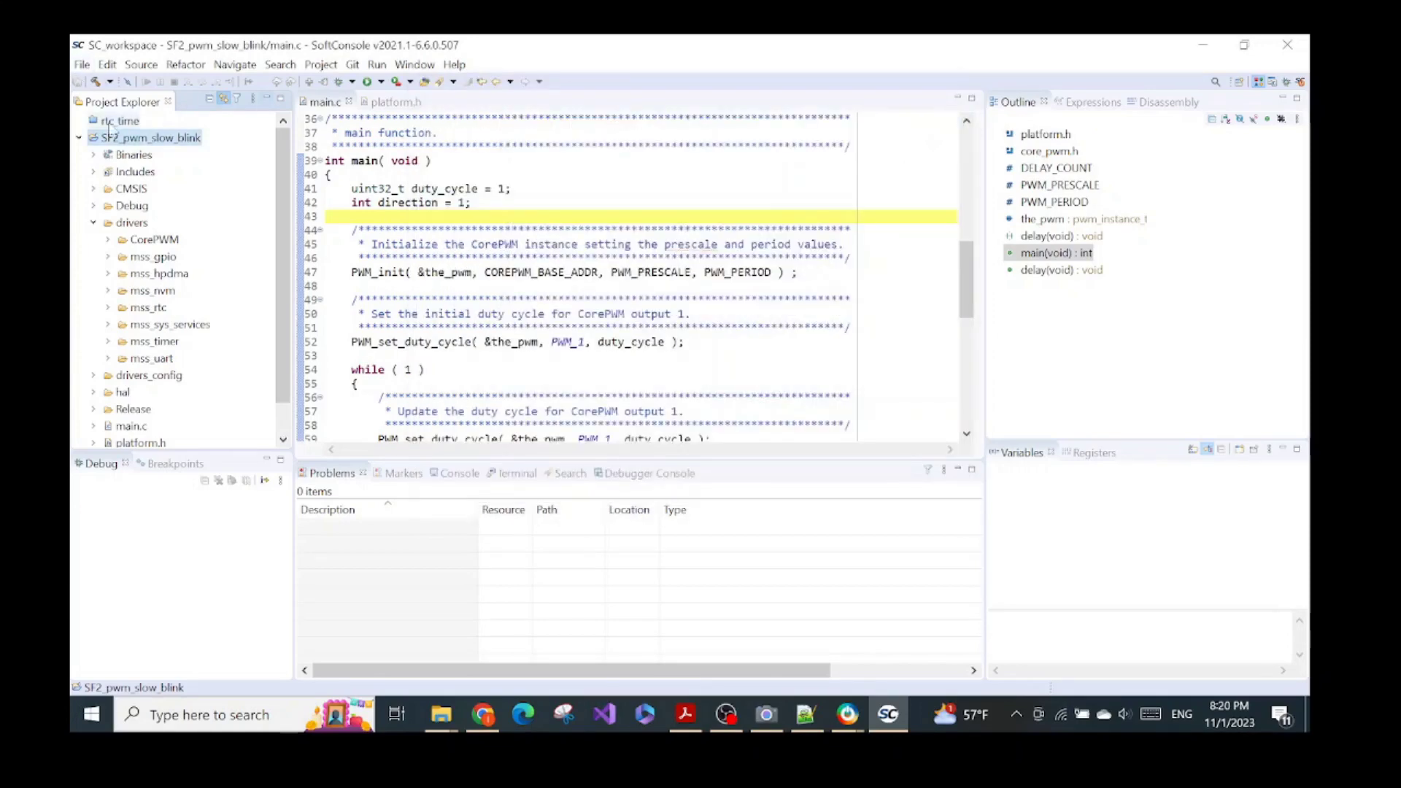
{"action": "left_click", "coordinate": [379, 65]}
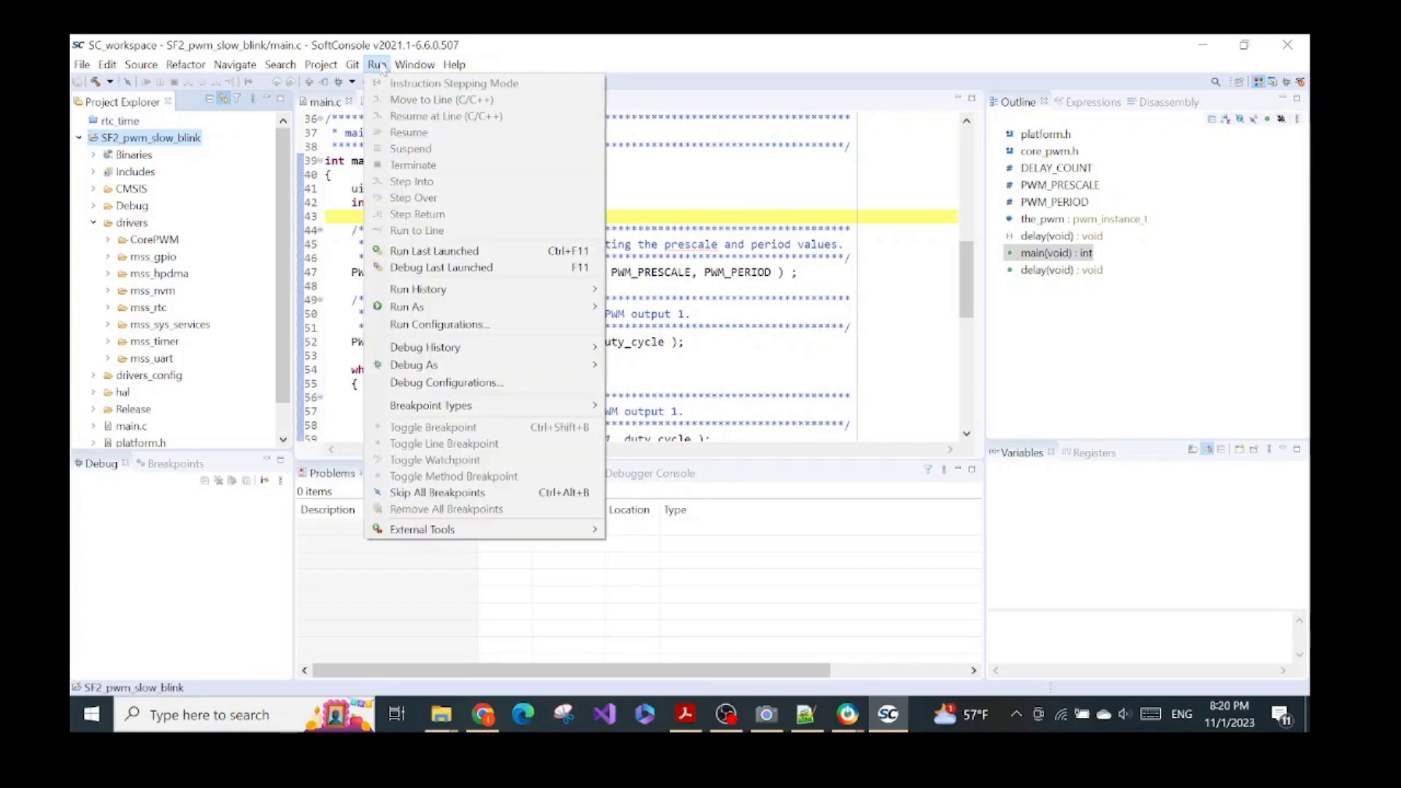
{"action": "left_click", "coordinate": [446, 382]}
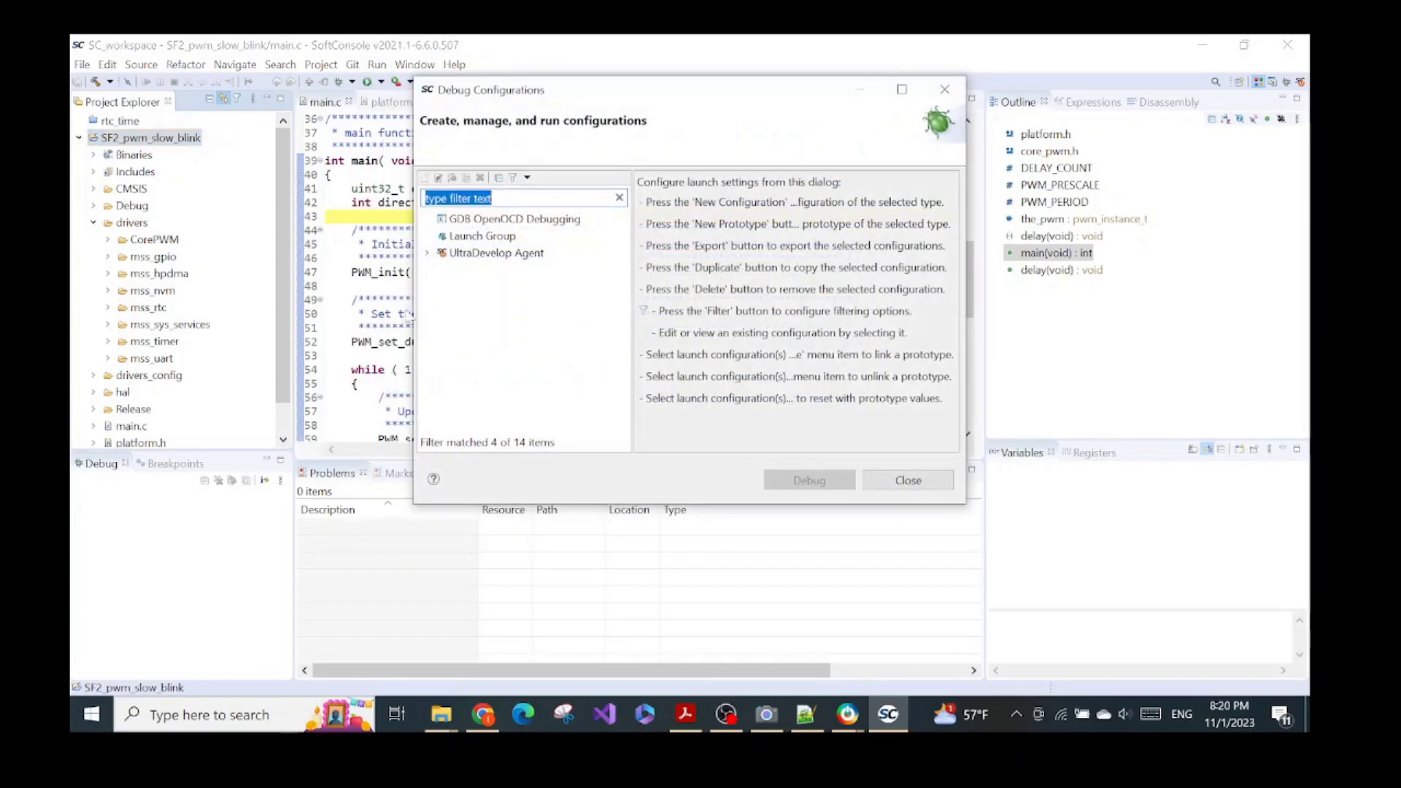
{"action": "left_click_drag", "start_coordinate": [413, 310], "coordinate": [190, 299]}
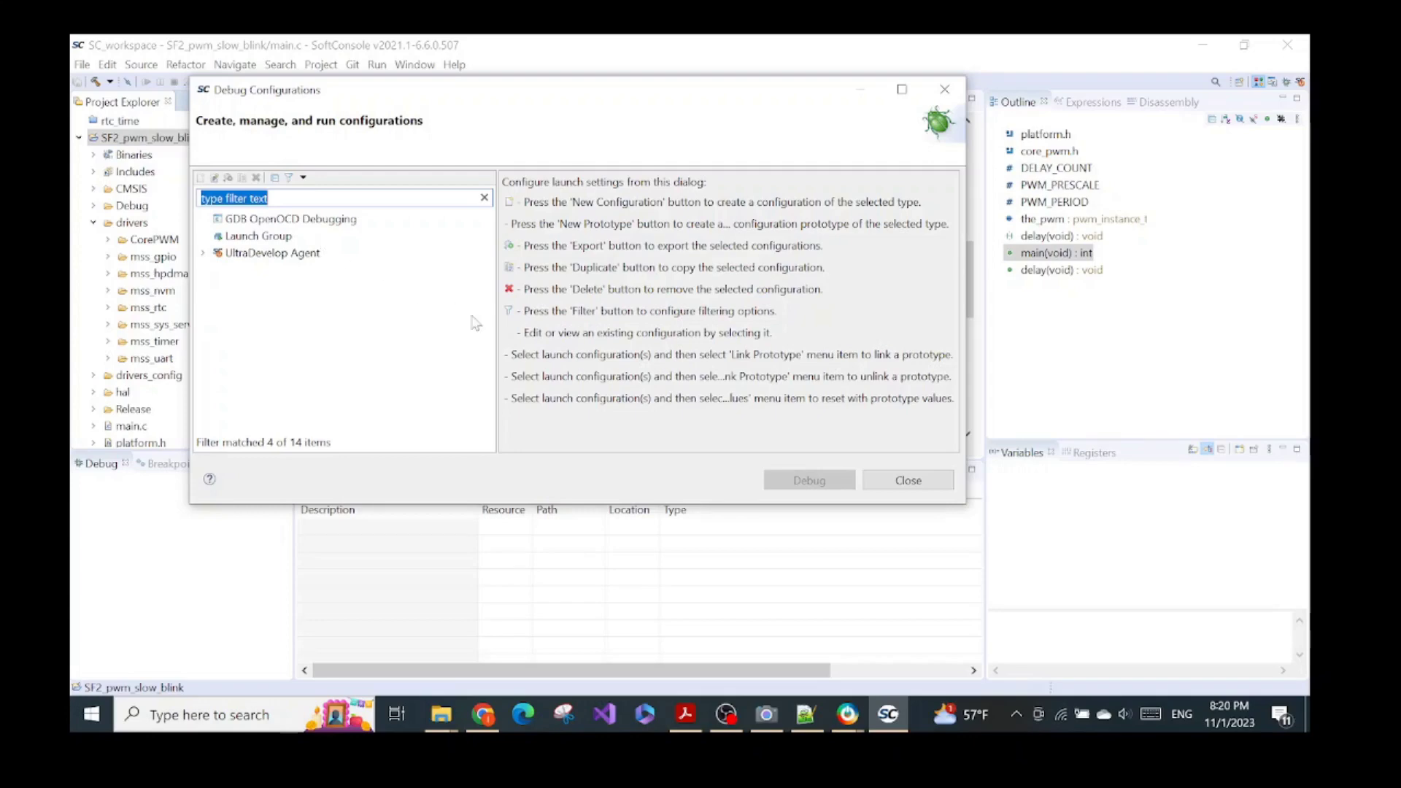
Step: Read steps 31 and 32 about creating the debug launch configuration in the PDF lab guide
{"action": "left_click", "coordinate": [685, 714]}
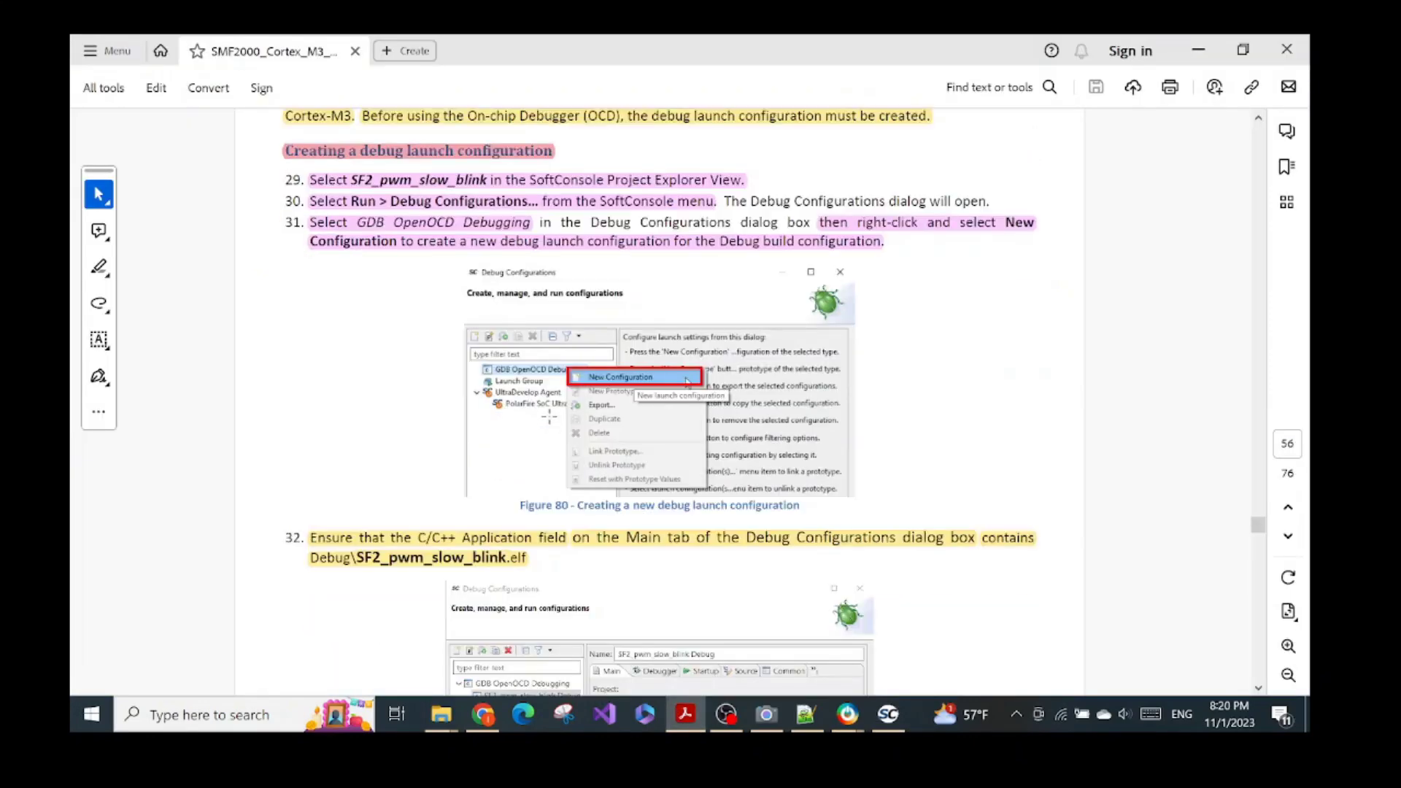
{"action": "scroll", "coordinate": [549, 416], "scroll_direction": "down", "scroll_amount": 2}
{"action": "scroll", "coordinate": [576, 333], "scroll_direction": "down", "scroll_amount": 4}
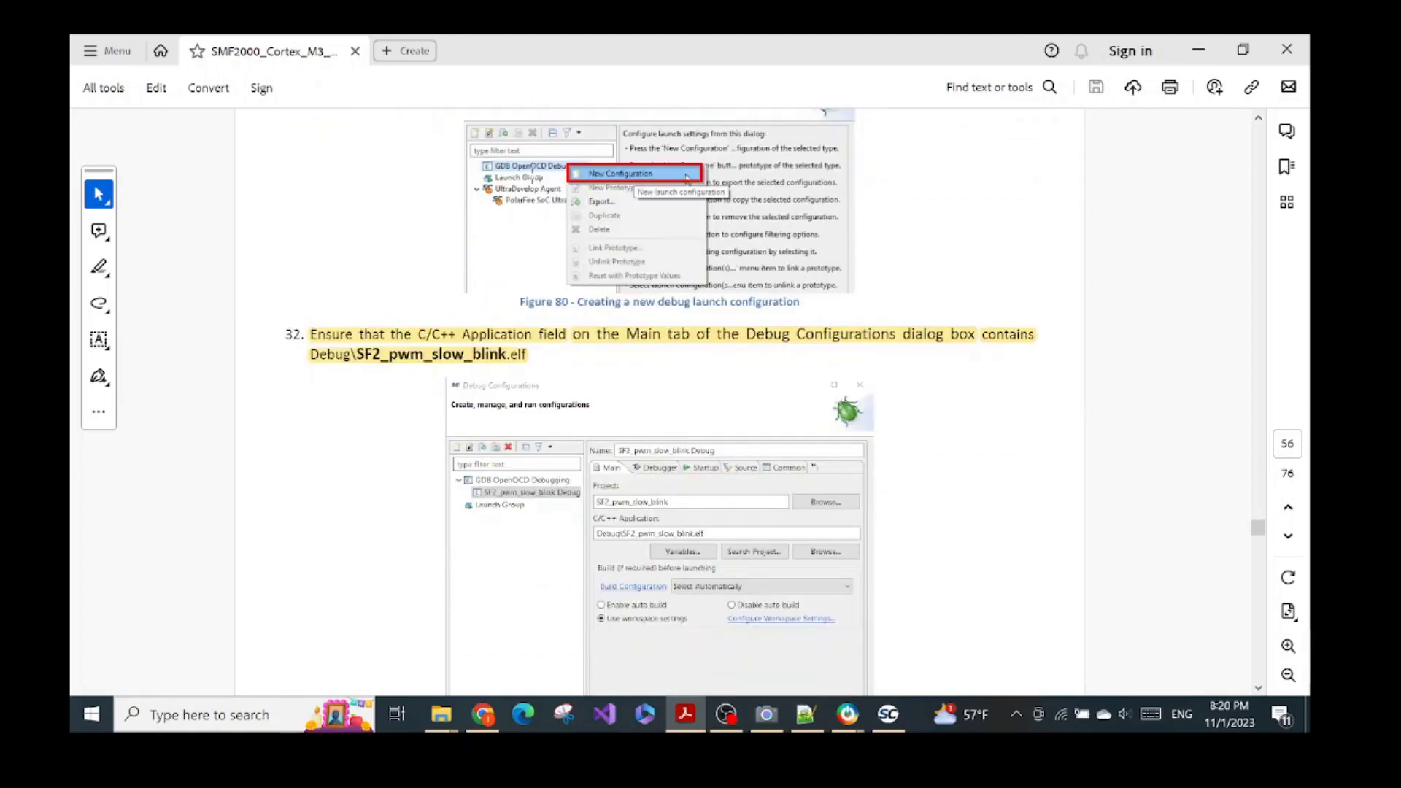
{"action": "scroll", "coordinate": [700, 333], "scroll_direction": "down", "scroll_amount": 2}
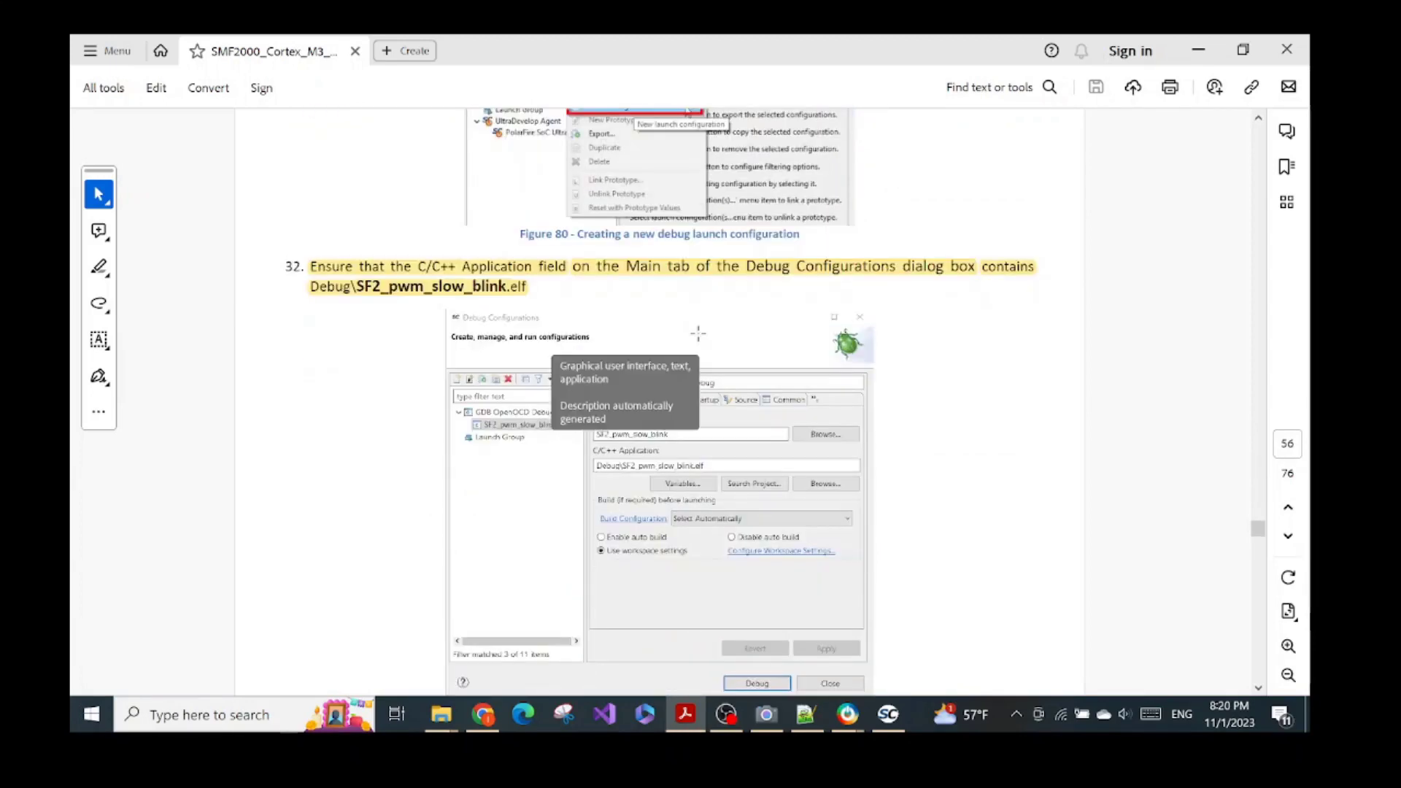
Step: Create a new GDB OpenOCD Debugging launch configuration for SF2_pwm_slow_blink in SoftConsole, and enlarge the Debug Configurations dialog
{"action": "left_click", "coordinate": [888, 715]}
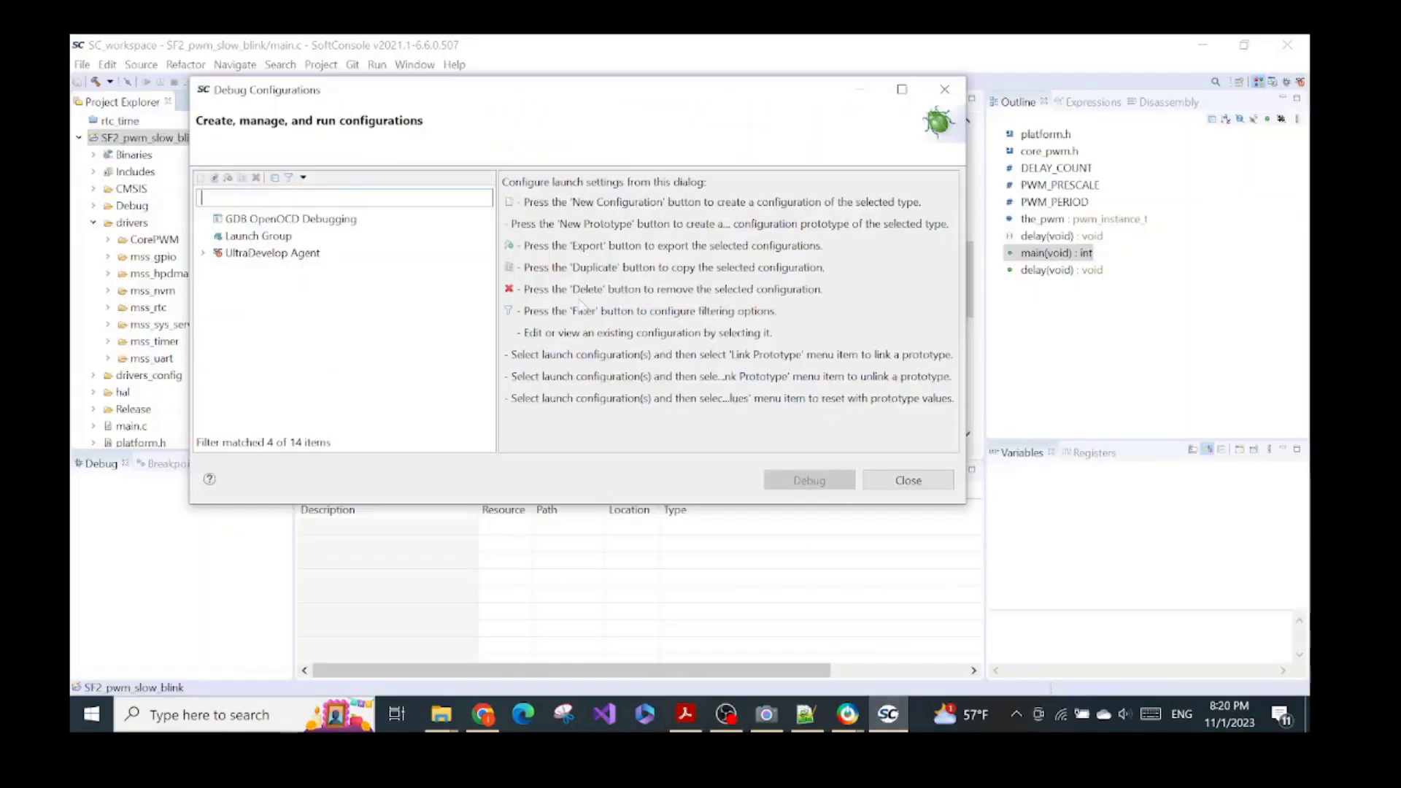
{"action": "left_click", "coordinate": [288, 219]}
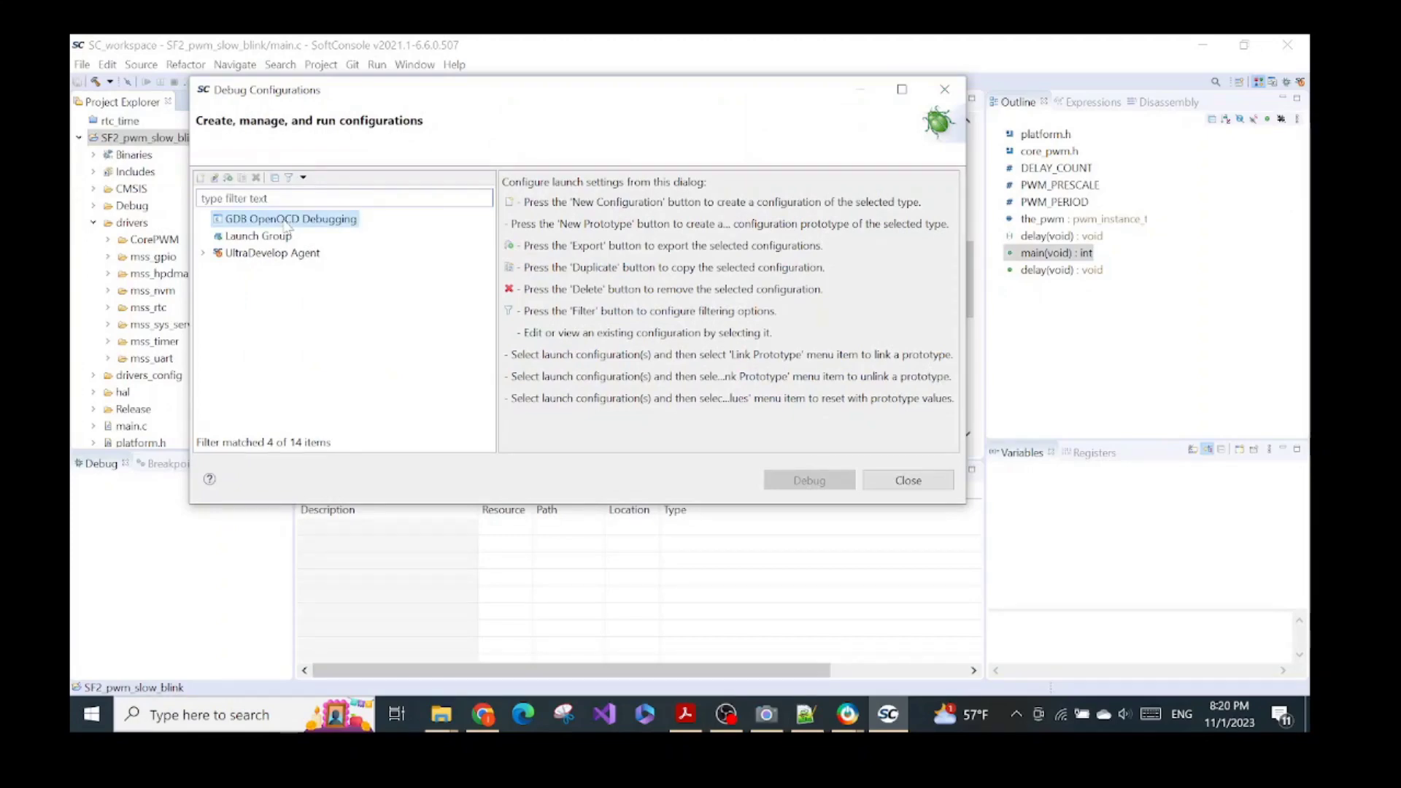
{"action": "right_click", "coordinate": [287, 224]}
{"action": "left_click", "coordinate": [295, 230]}
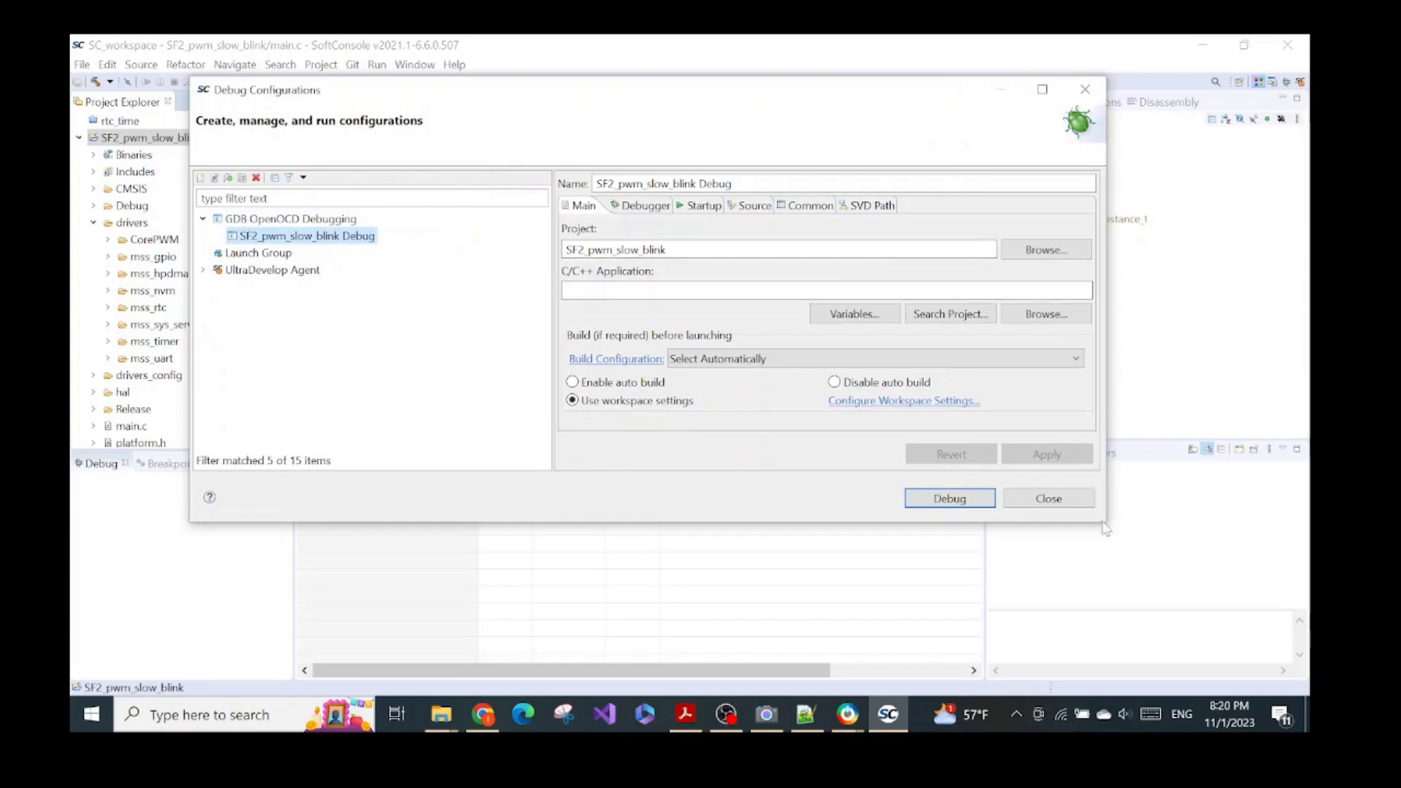
{"action": "left_click_drag", "start_coordinate": [1105, 521], "coordinate": [1198, 627]}
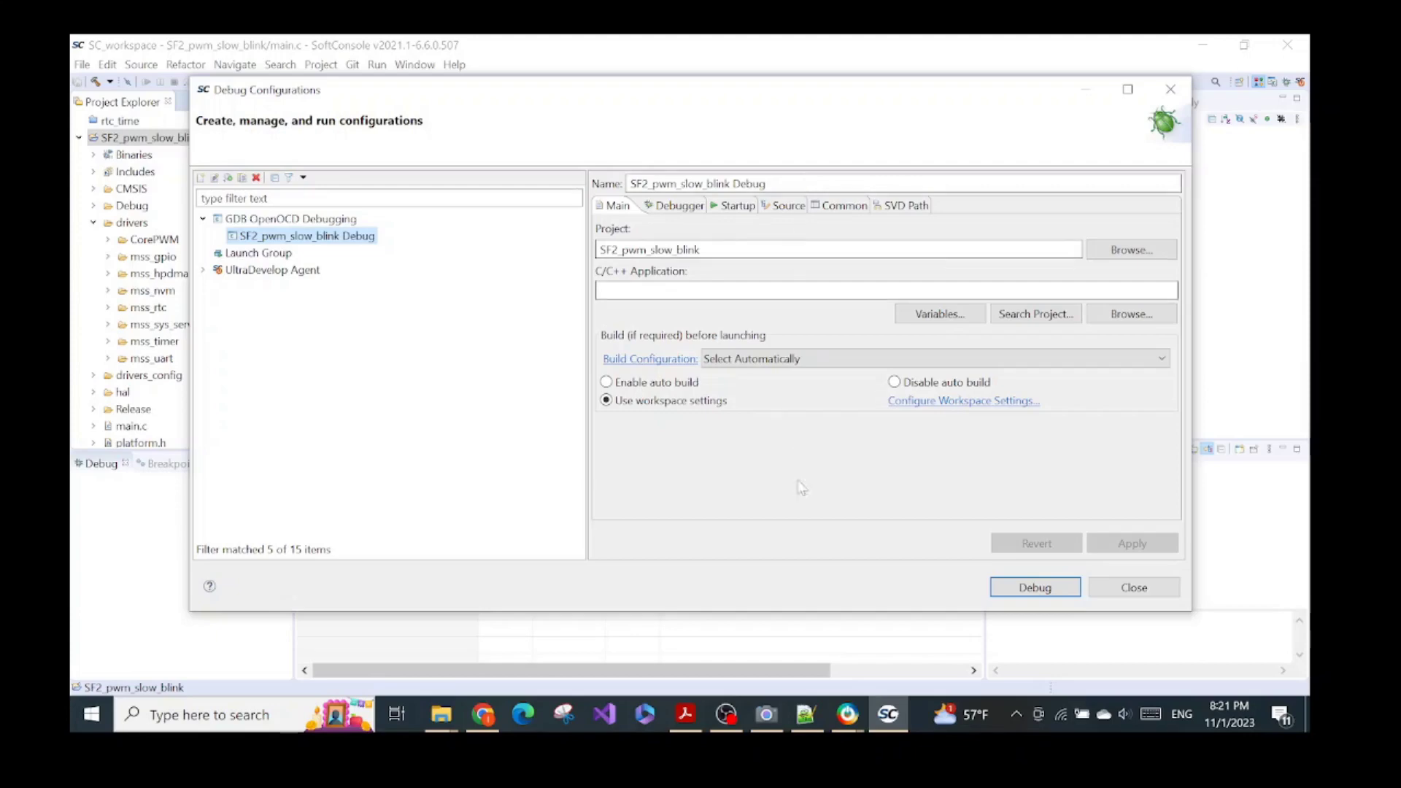
Step: Look through steps 32 to 35 in the PDF lab guide, and select the highlighted C/C++ Application instruction in step 32
{"action": "left_click", "coordinate": [685, 714]}
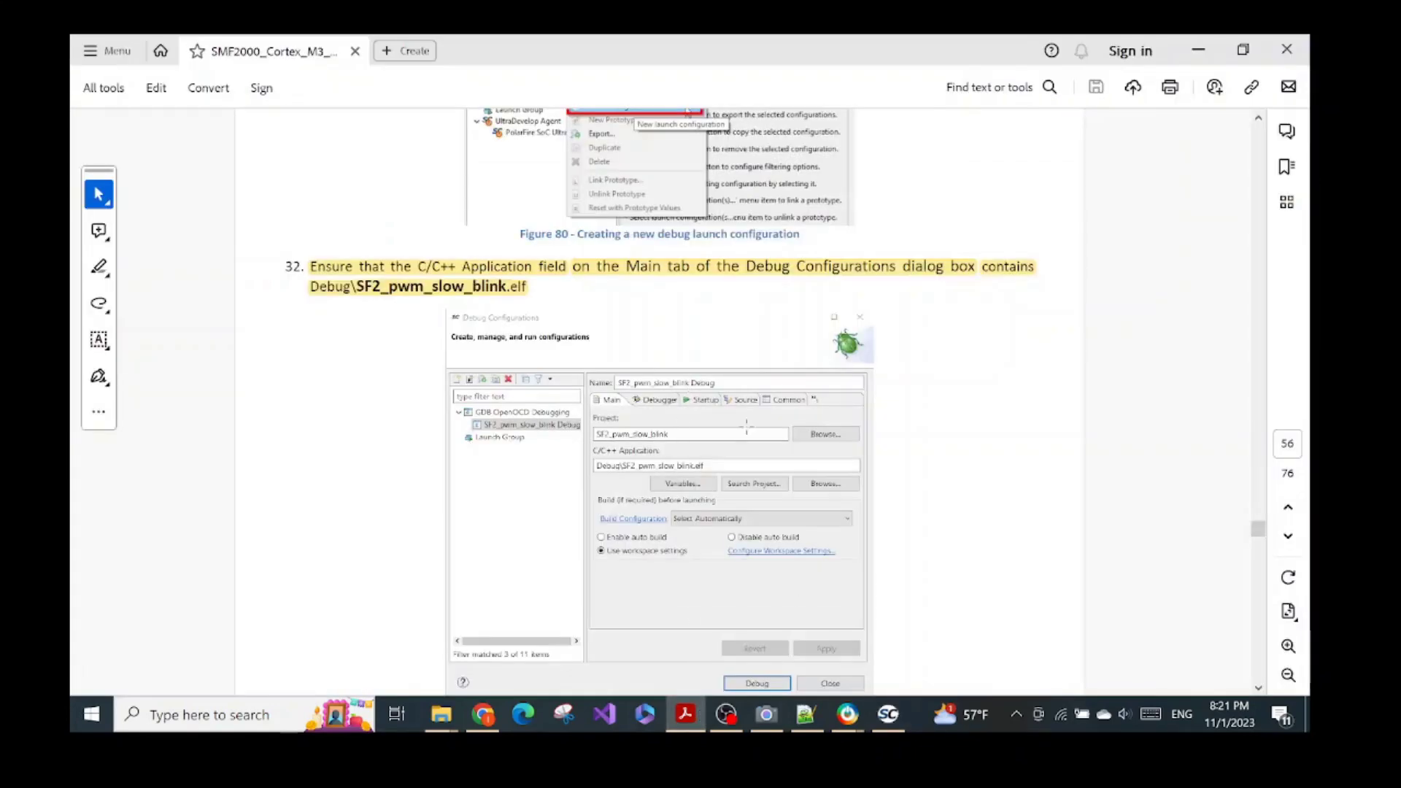
{"action": "scroll", "coordinate": [746, 429], "scroll_direction": "down", "scroll_amount": 2}
{"action": "scroll", "coordinate": [746, 416], "scroll_direction": "down", "scroll_amount": 1}
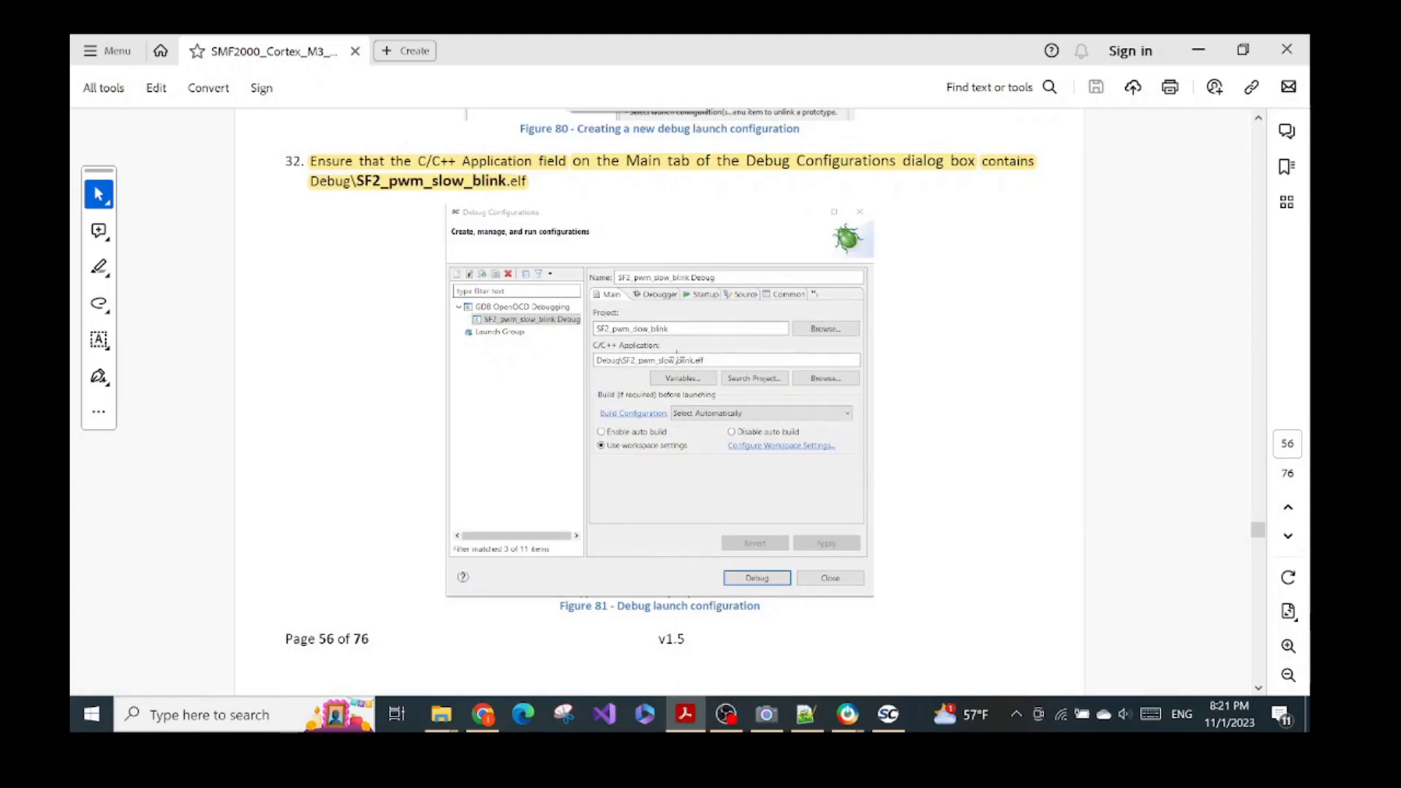
{"action": "scroll", "coordinate": [727, 359], "scroll_direction": "down", "scroll_amount": 10}
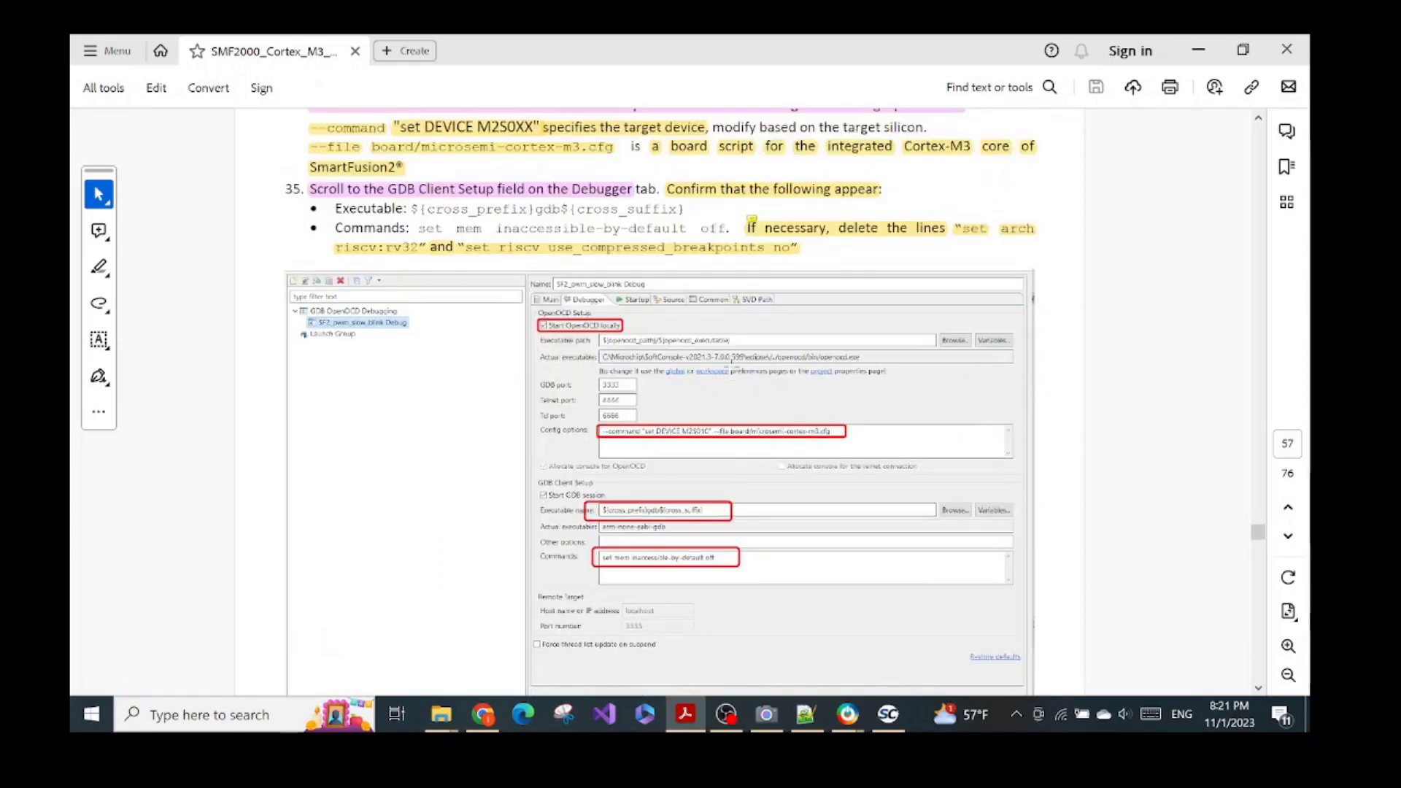
{"action": "scroll", "coordinate": [730, 362], "scroll_direction": "up", "scroll_amount": 11}
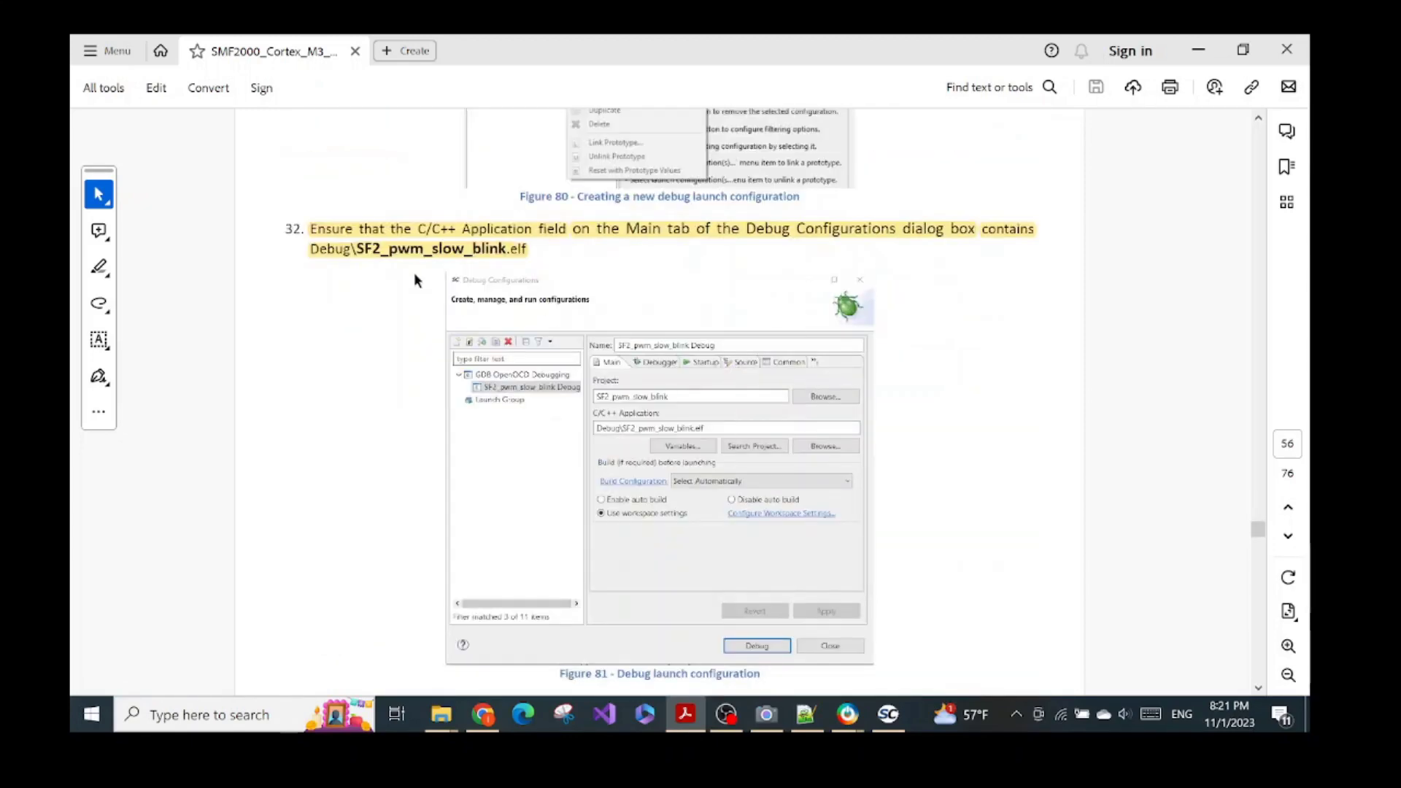
{"action": "left_click", "coordinate": [522, 252]}
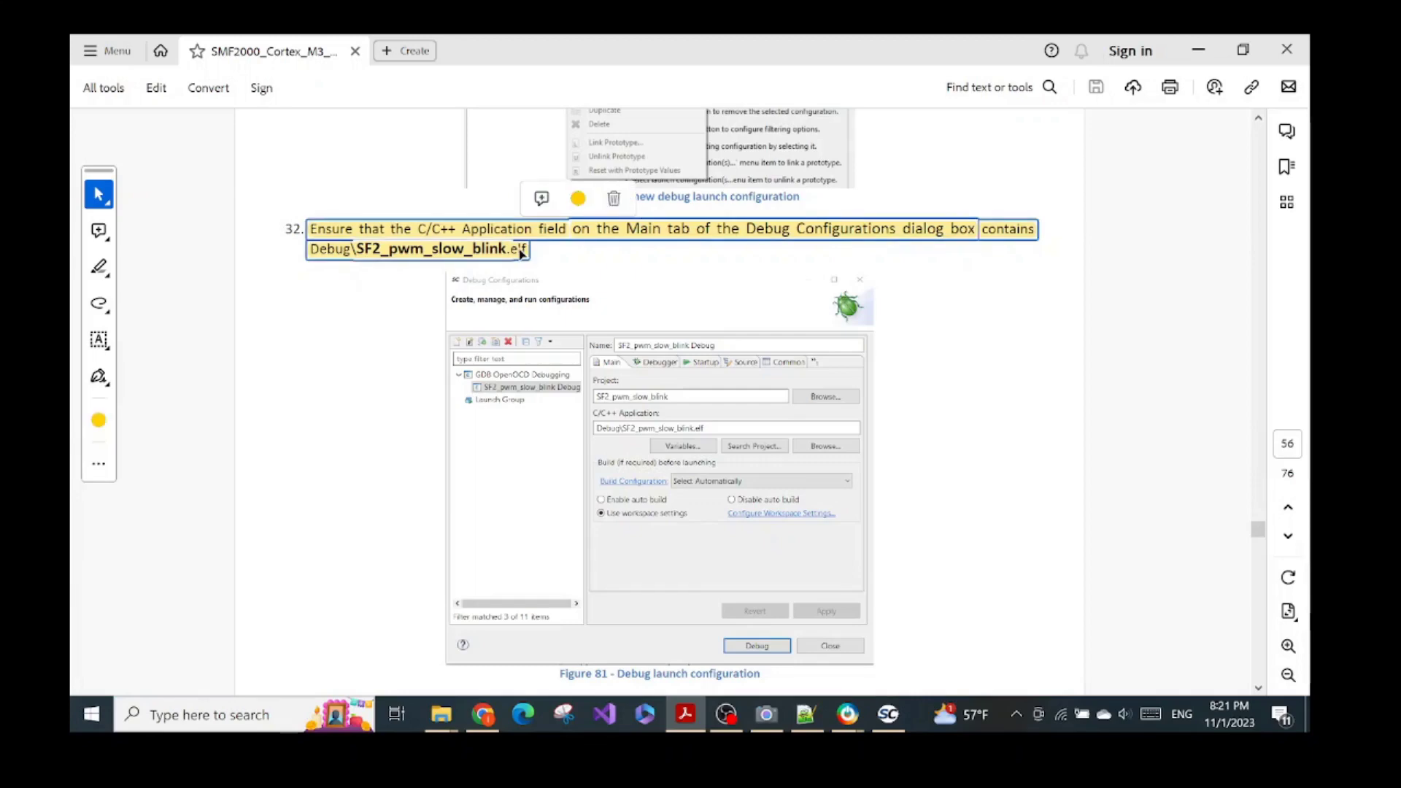
Step: Copy Debug\SF2_pwm_slow_blink.elf from step 32 of the PDF lab guide into the launch configuration's C/C++ Application field in SoftConsole
{"action": "double_click", "coordinate": [335, 253]}
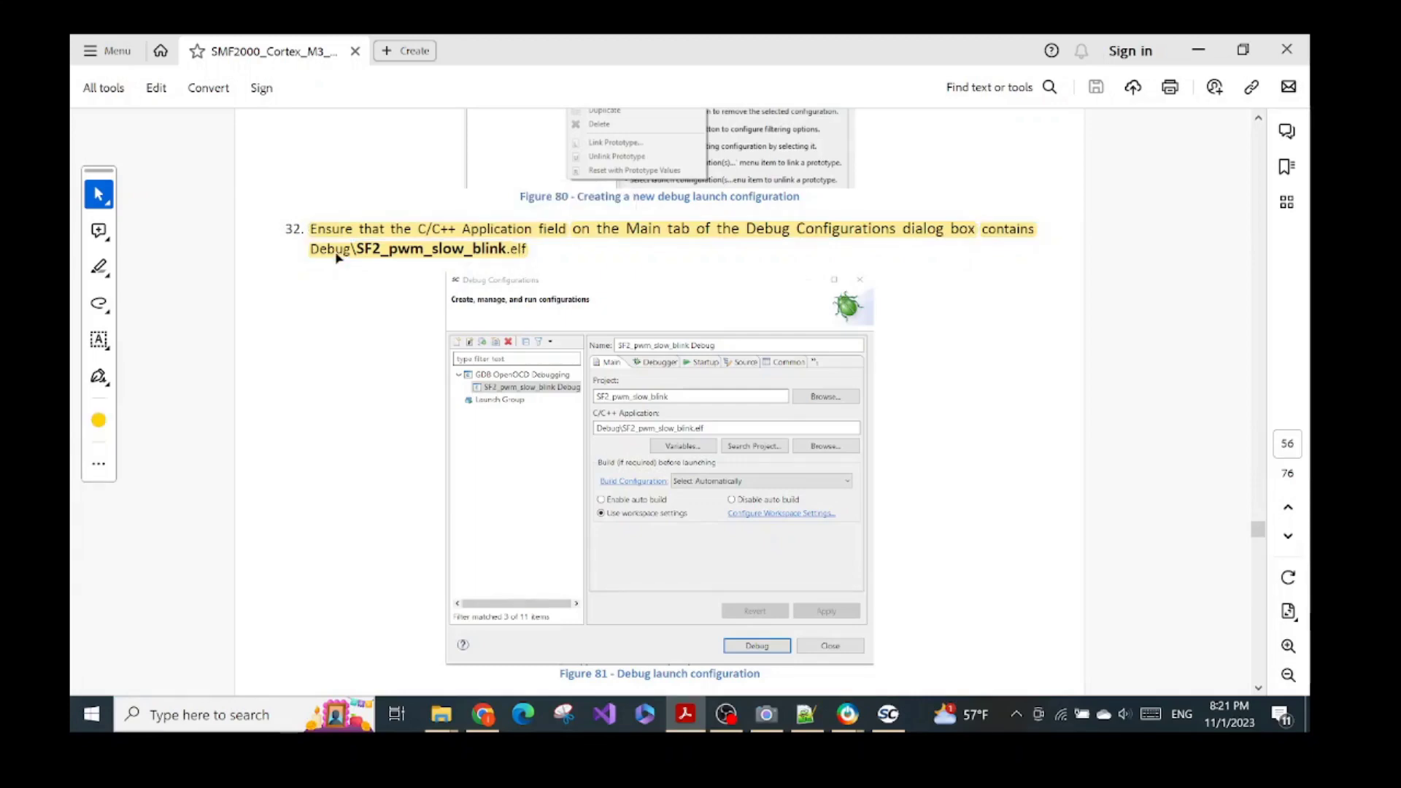
{"action": "left_click", "coordinate": [317, 250]}
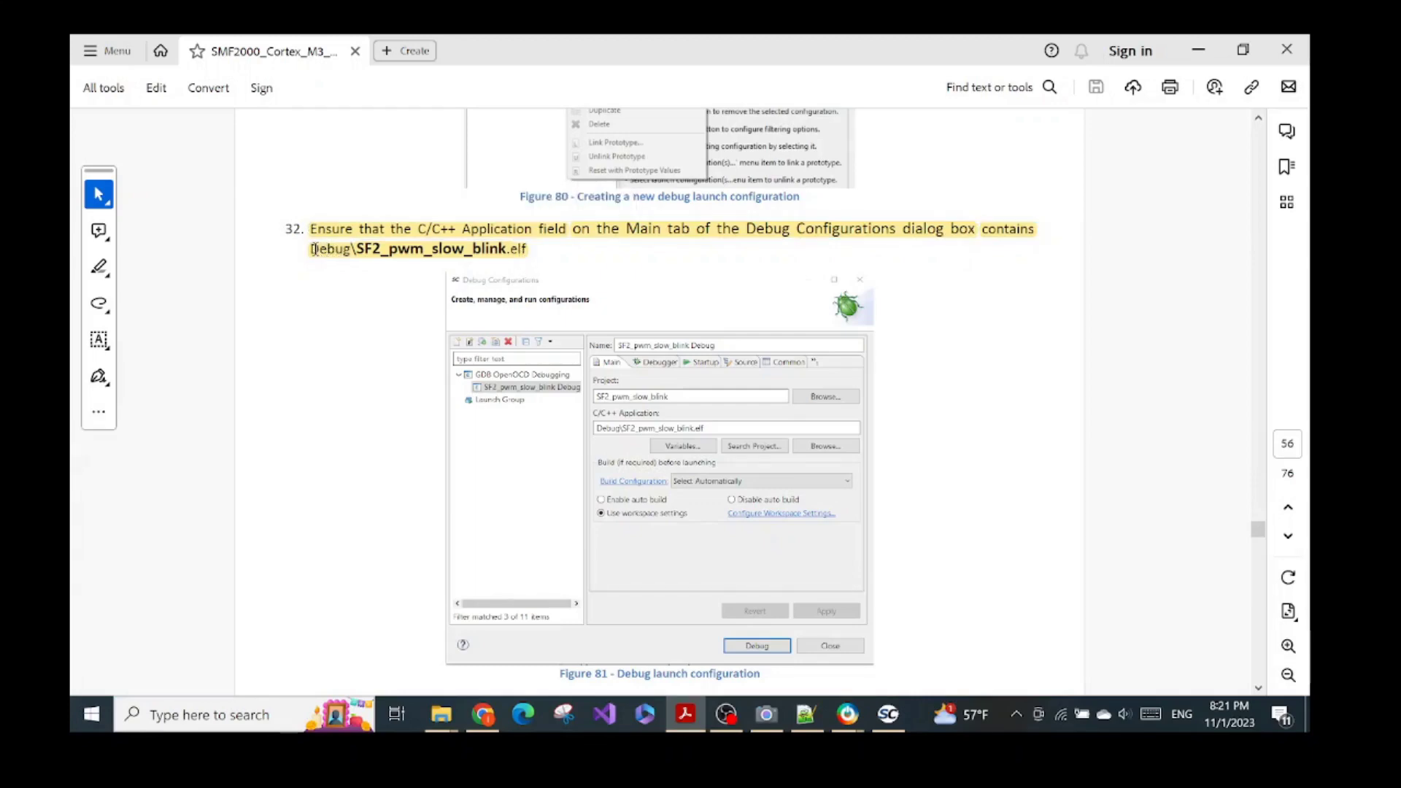
{"action": "left_click_drag", "start_coordinate": [315, 249], "coordinate": [524, 246]}
{"action": "key", "text": "ctrl+c"}
{"action": "left_click", "coordinate": [888, 715]}
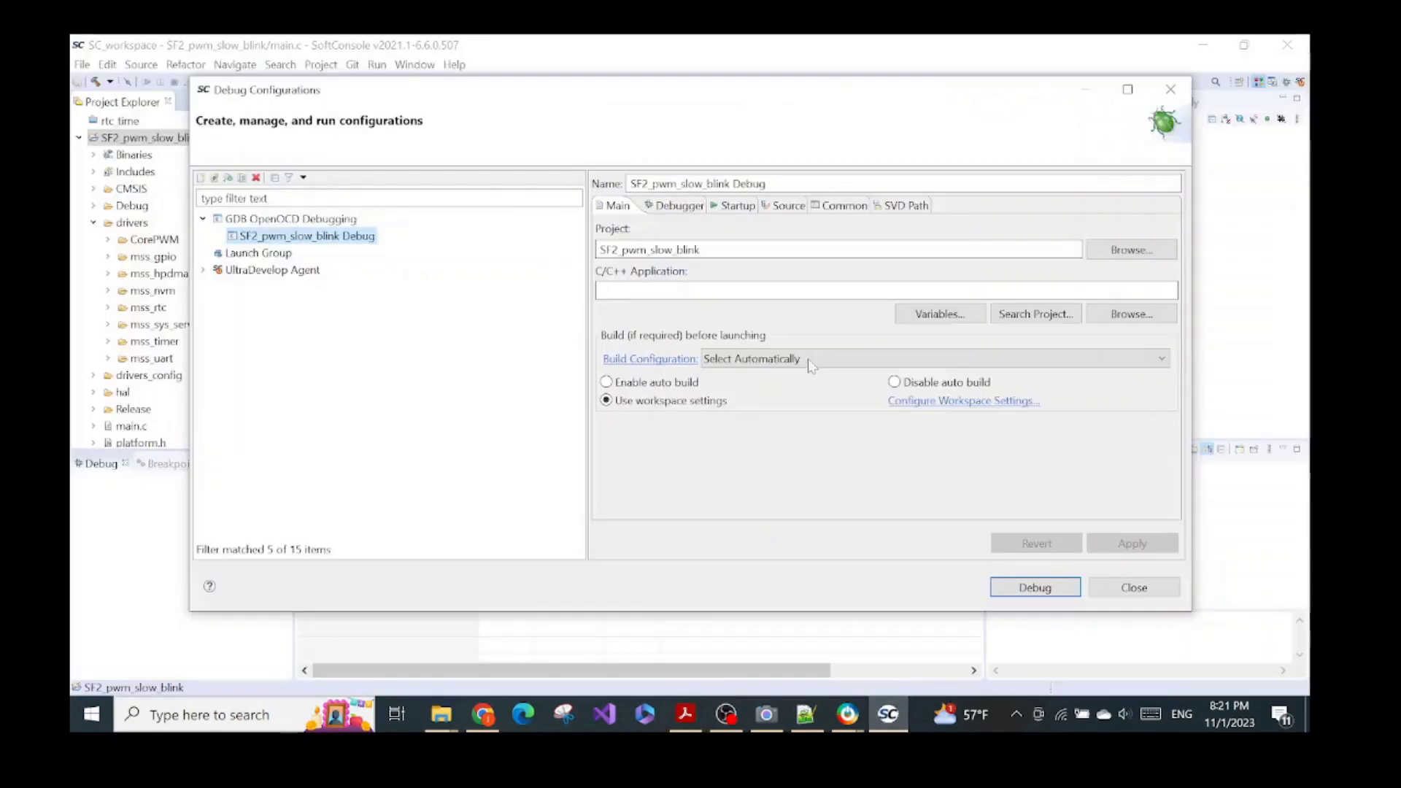
{"action": "left_click", "coordinate": [599, 290]}
{"action": "key", "text": "ctrl+v"}
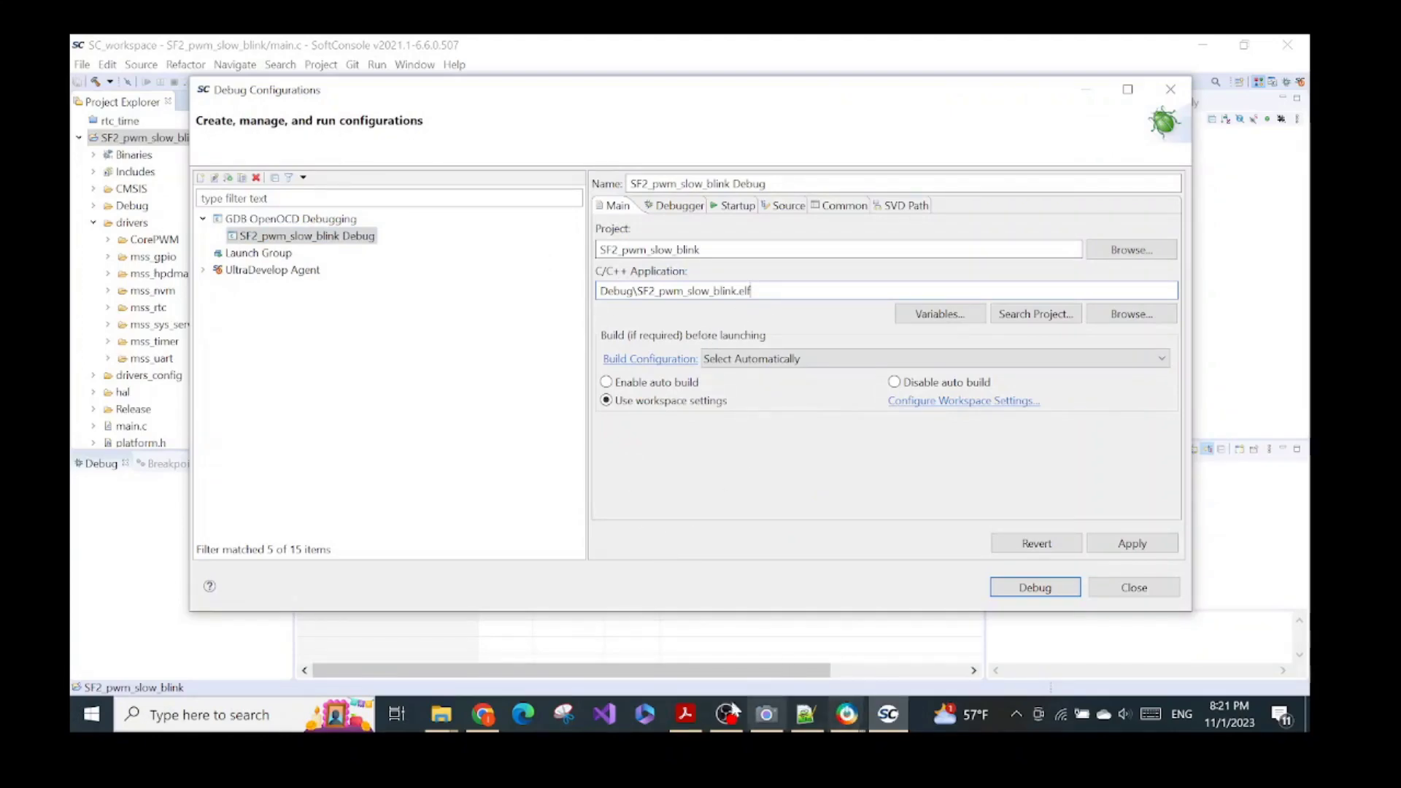
Step: Check steps 33 to 35 in the PDF lab guide, enable Start OpenOCD locally in SoftConsole's debugger settings, and make the Debug Configurations dialog taller
{"action": "left_click", "coordinate": [685, 714]}
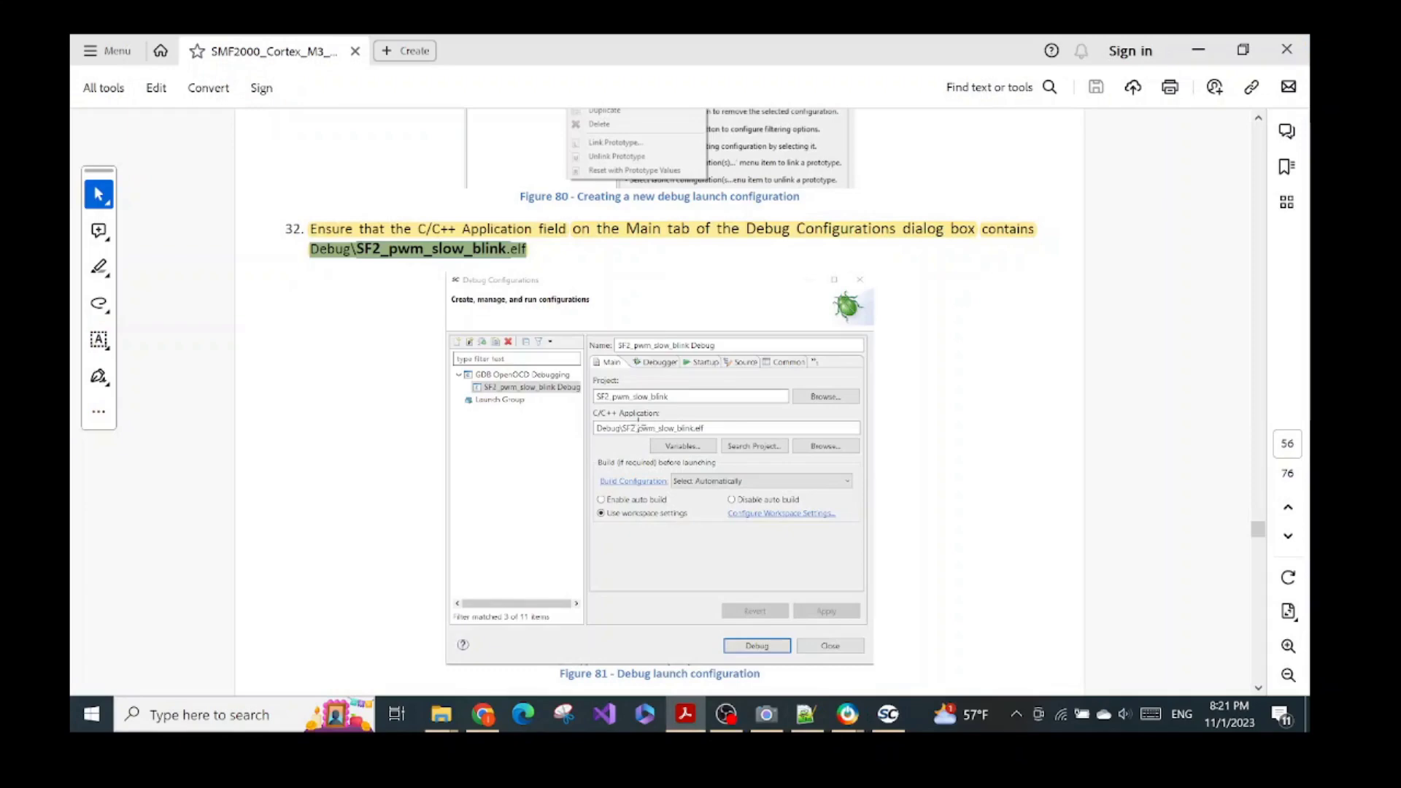
{"action": "scroll", "coordinate": [642, 431], "scroll_direction": "down", "scroll_amount": 10}
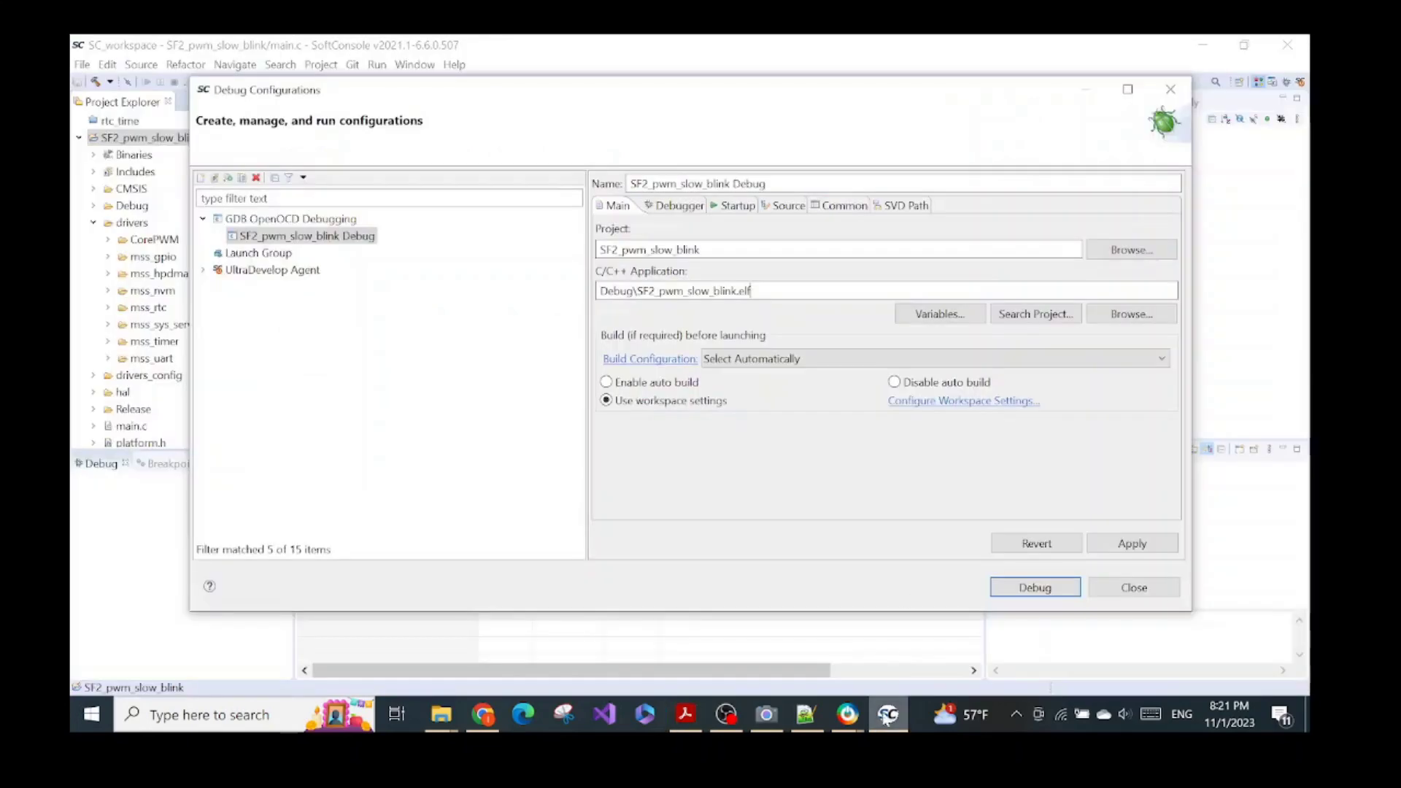
{"action": "left_click", "coordinate": [888, 715]}
{"action": "left_click", "coordinate": [685, 206]}
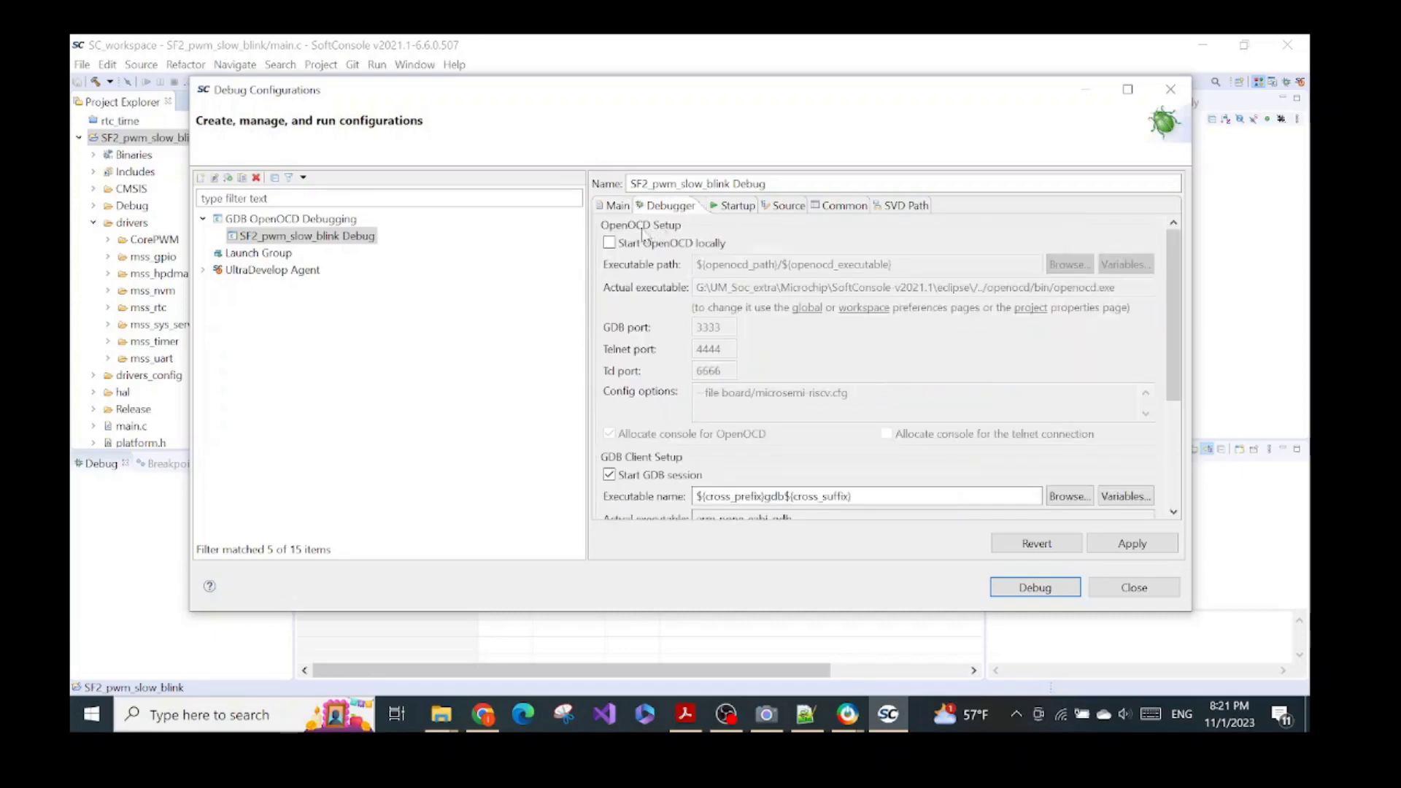
{"action": "left_click", "coordinate": [609, 244]}
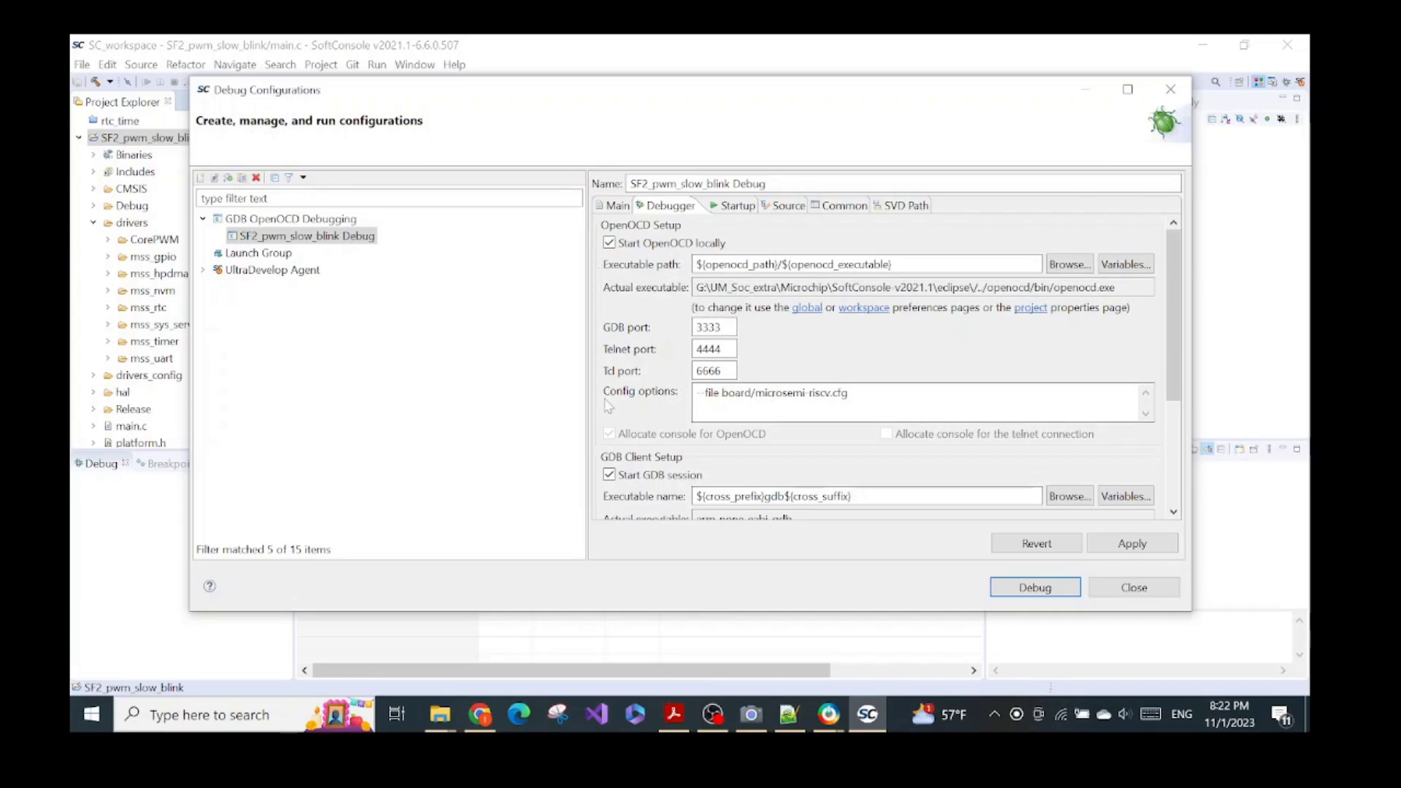
{"action": "scroll", "coordinate": [624, 379], "scroll_direction": "down", "scroll_amount": 5}
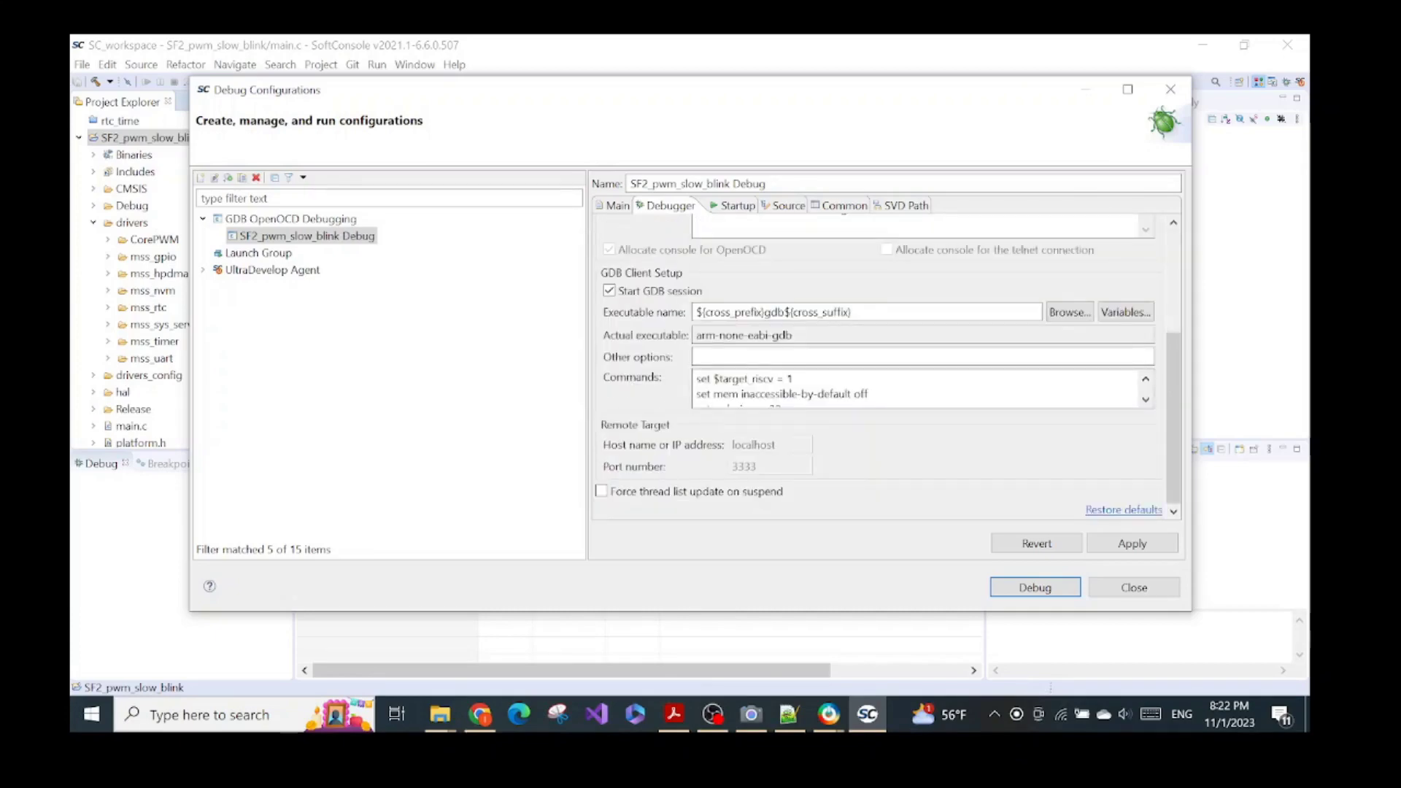
{"action": "scroll", "coordinate": [773, 387], "scroll_direction": "down", "scroll_amount": 1}
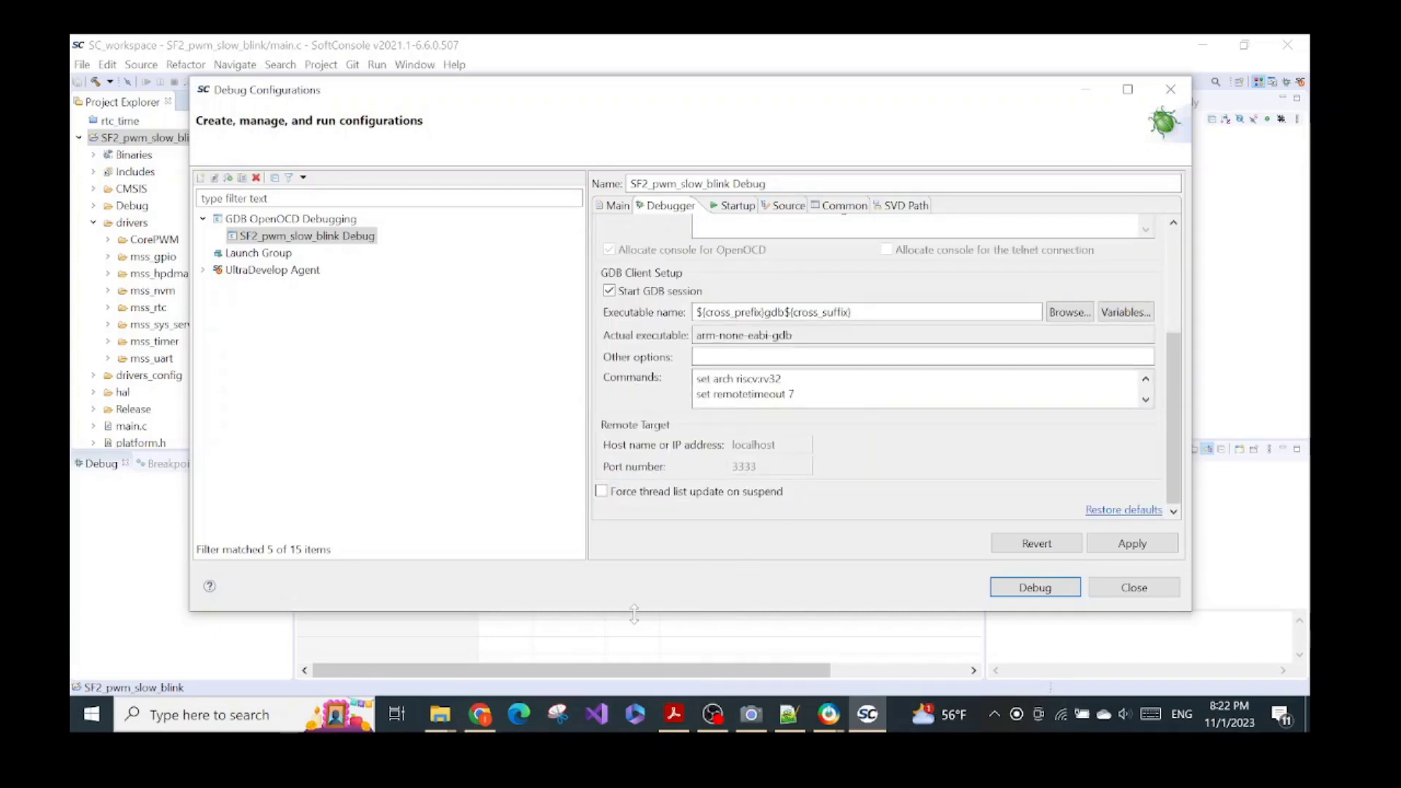
{"action": "left_click_drag", "start_coordinate": [633, 611], "coordinate": [651, 669]}
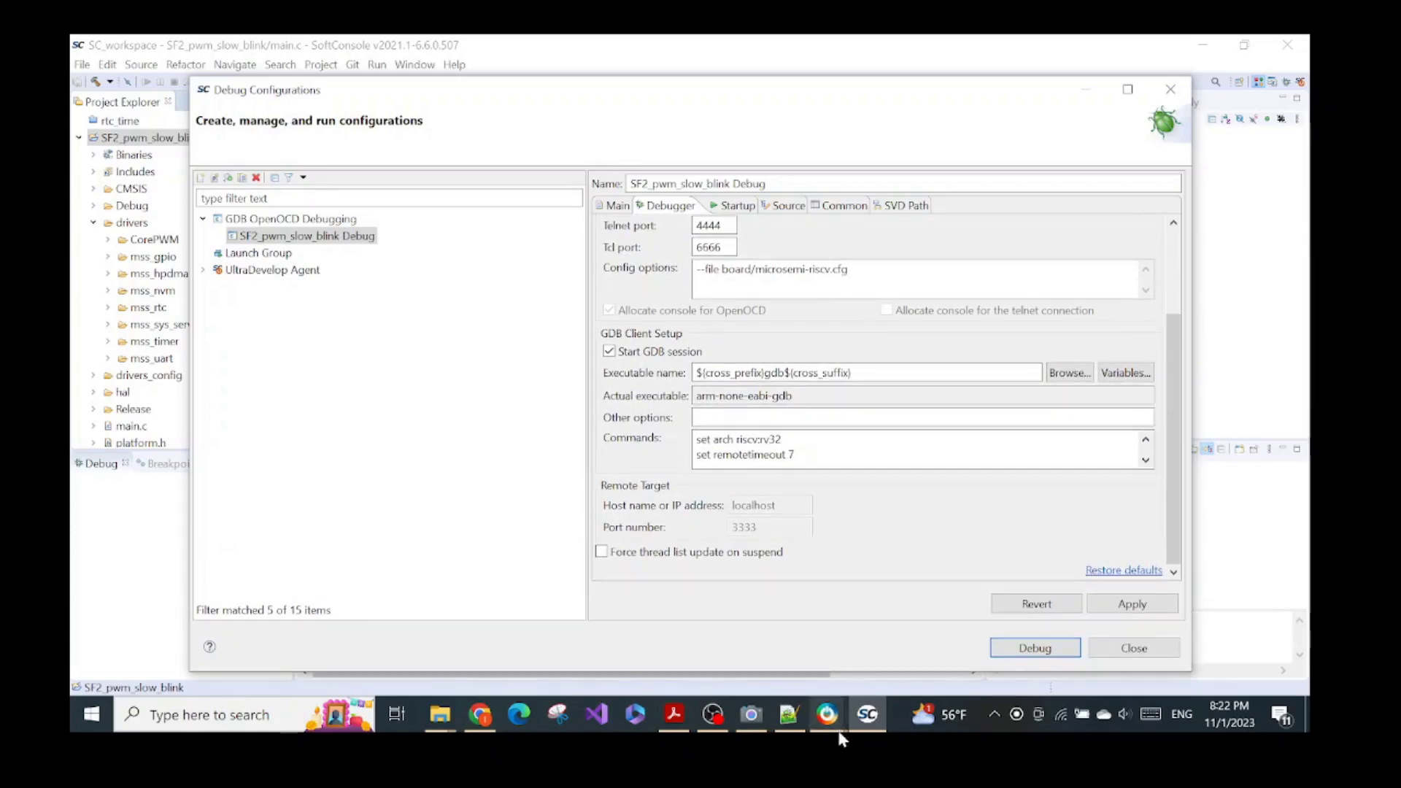
Step: Reread steps 33 to 35 in the PDF lab guide, and delete the highlight covering the Config Options instruction in step 34
{"action": "left_click", "coordinate": [673, 715]}
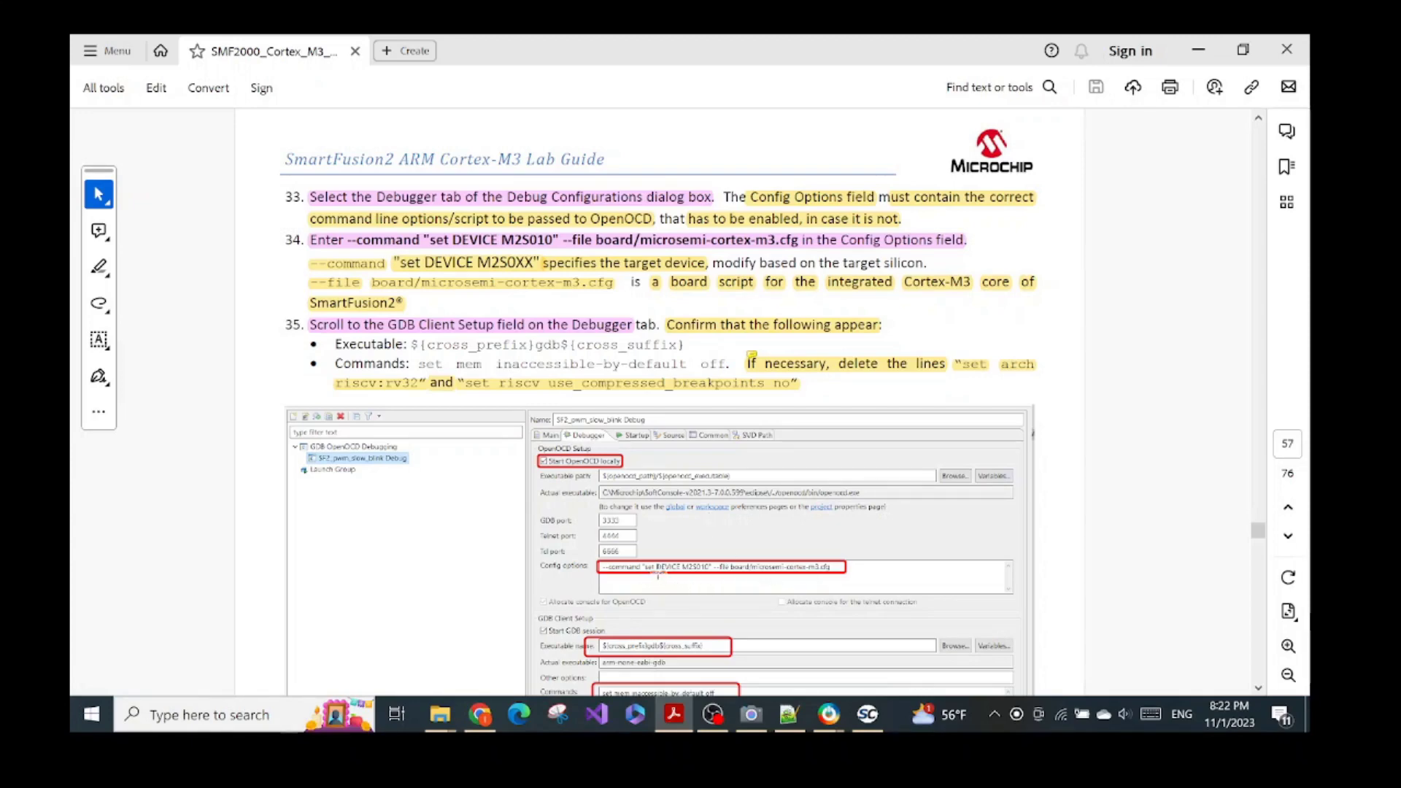
{"action": "scroll", "coordinate": [701, 558], "scroll_direction": "down", "scroll_amount": 3}
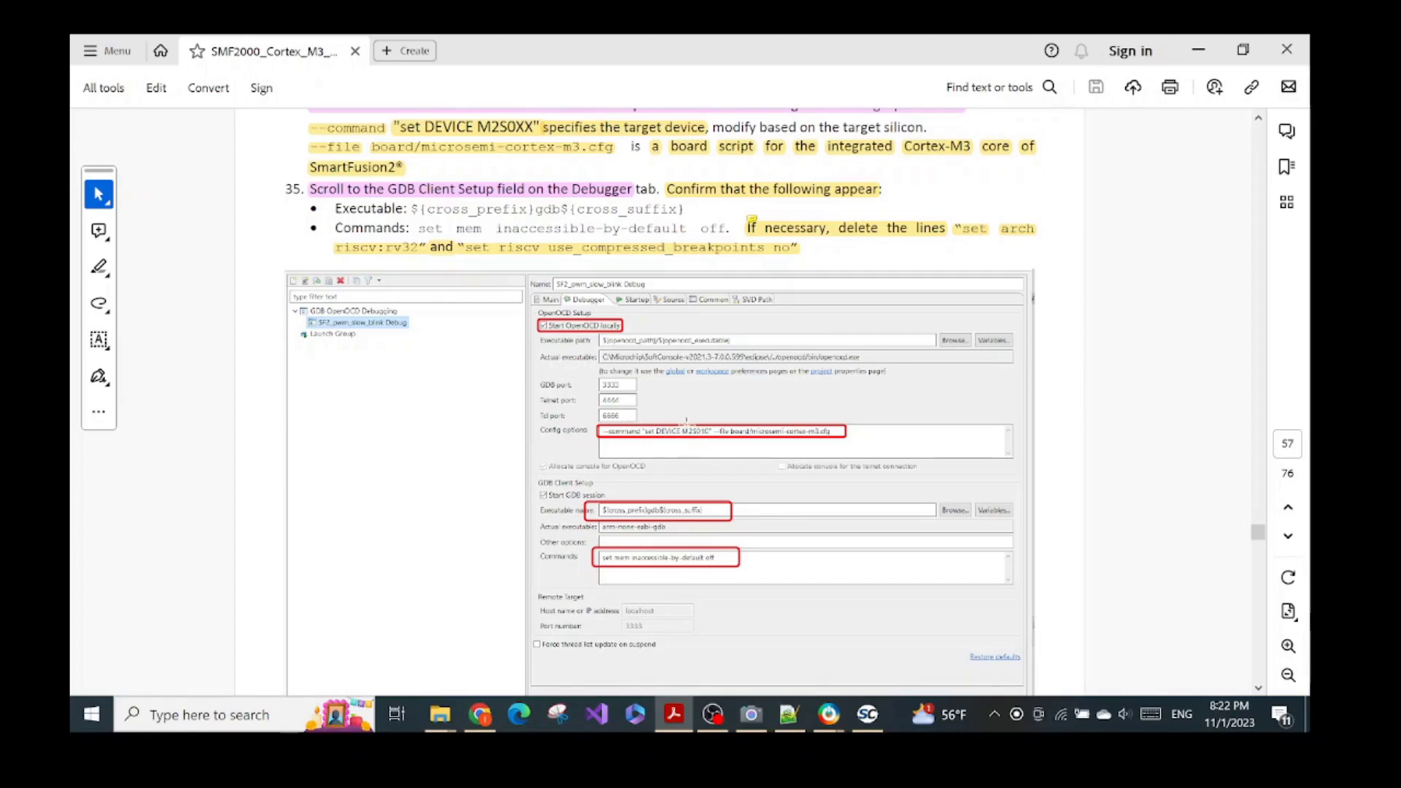
{"action": "scroll", "coordinate": [666, 374], "scroll_direction": "up", "scroll_amount": 1}
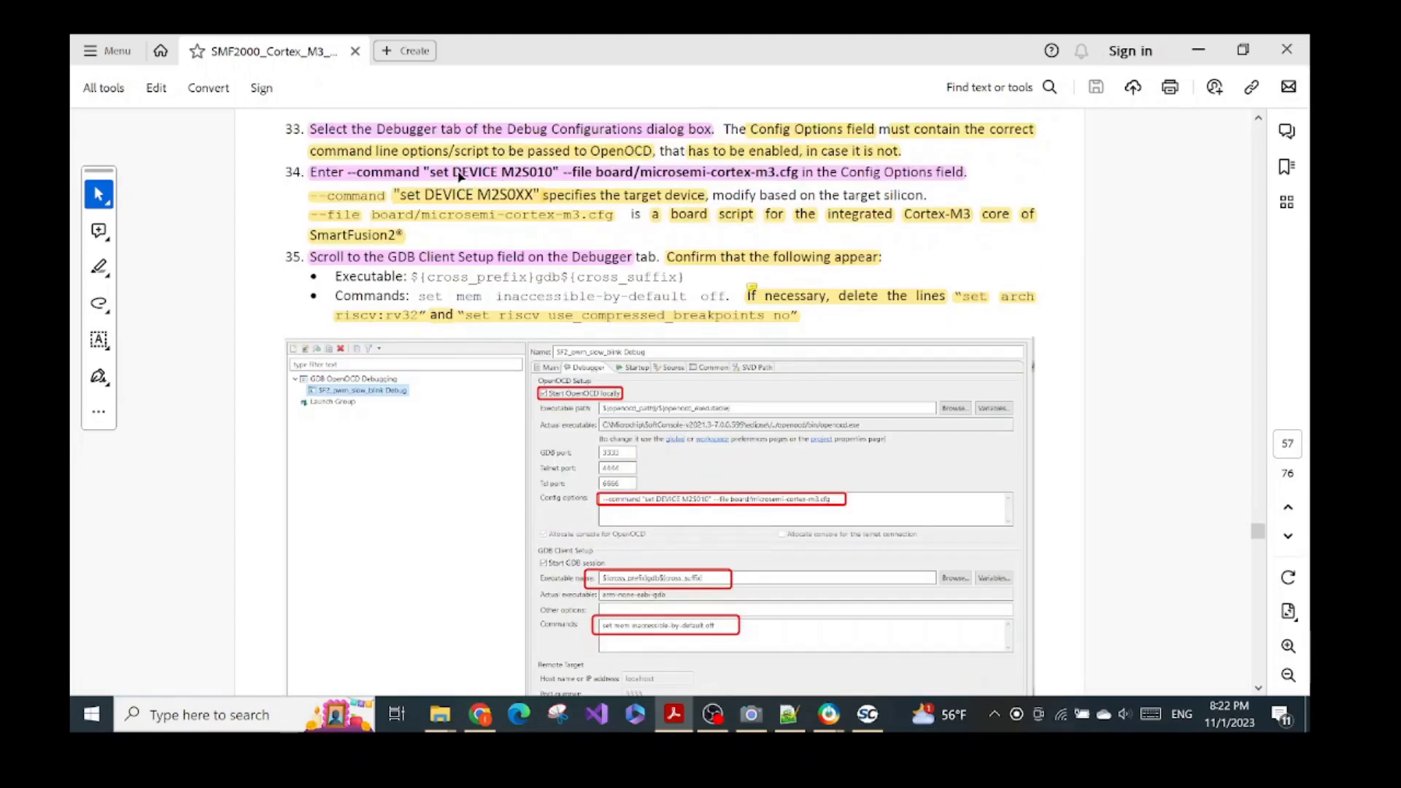
{"action": "double_click", "coordinate": [399, 175]}
{"action": "left_click", "coordinate": [873, 719]}
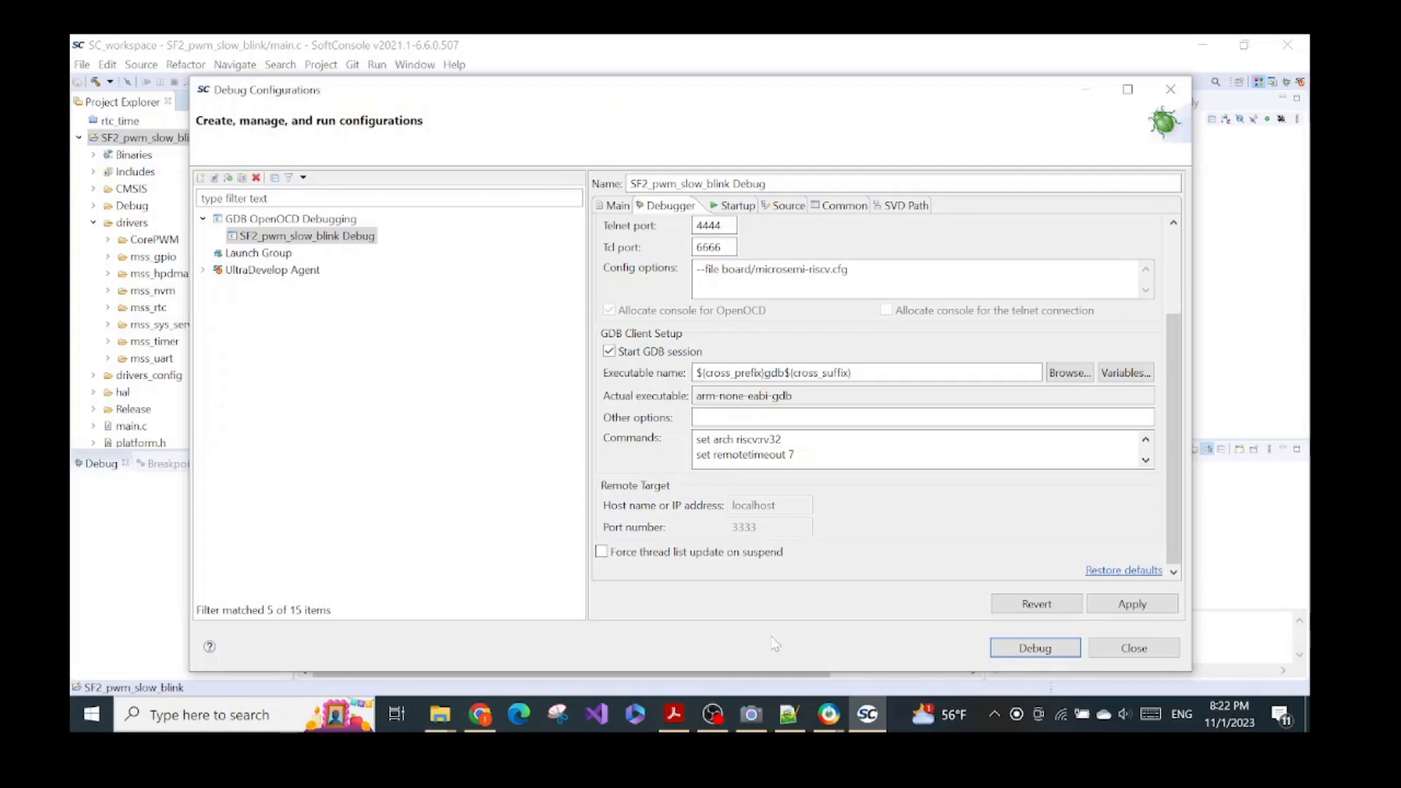
{"action": "left_click", "coordinate": [673, 713]}
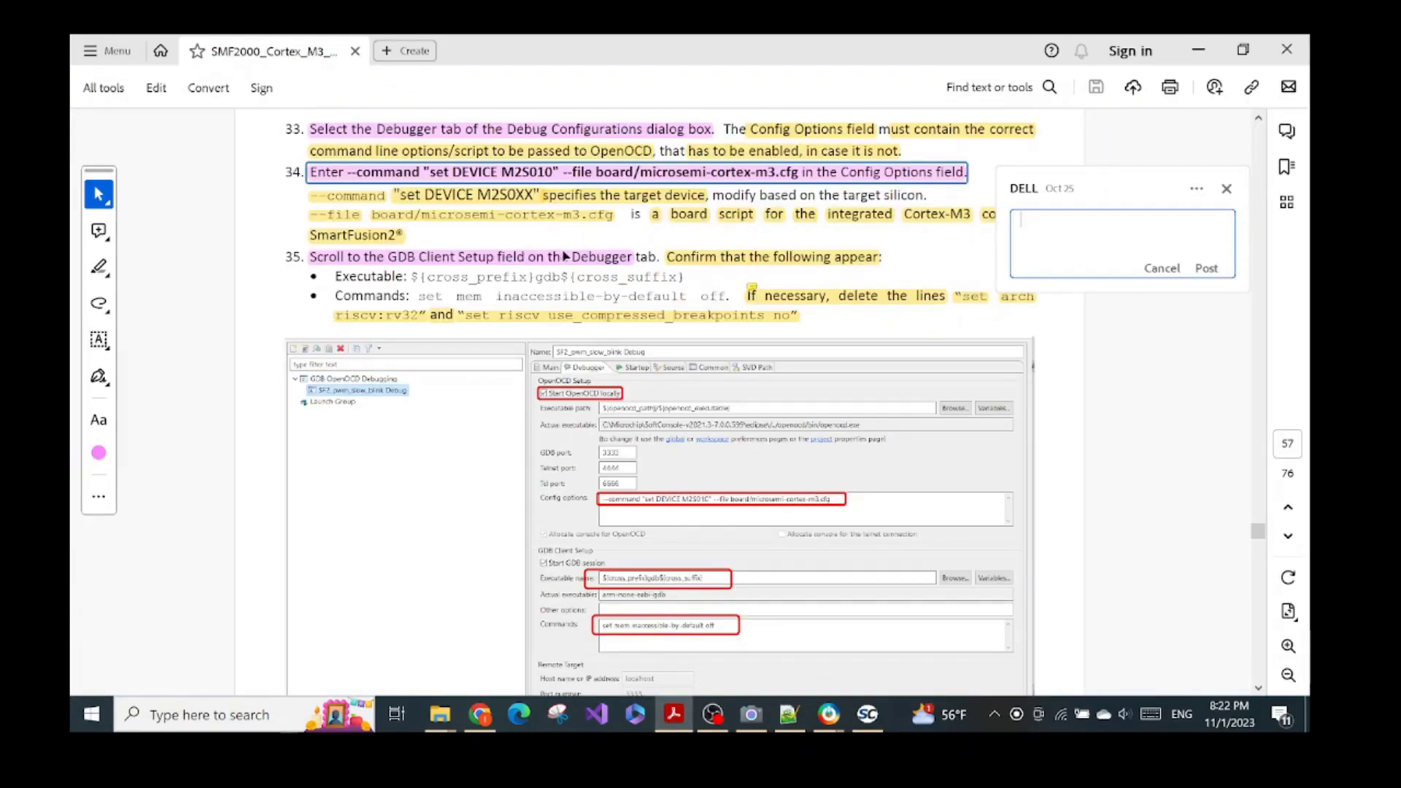
{"action": "left_click", "coordinate": [356, 177]}
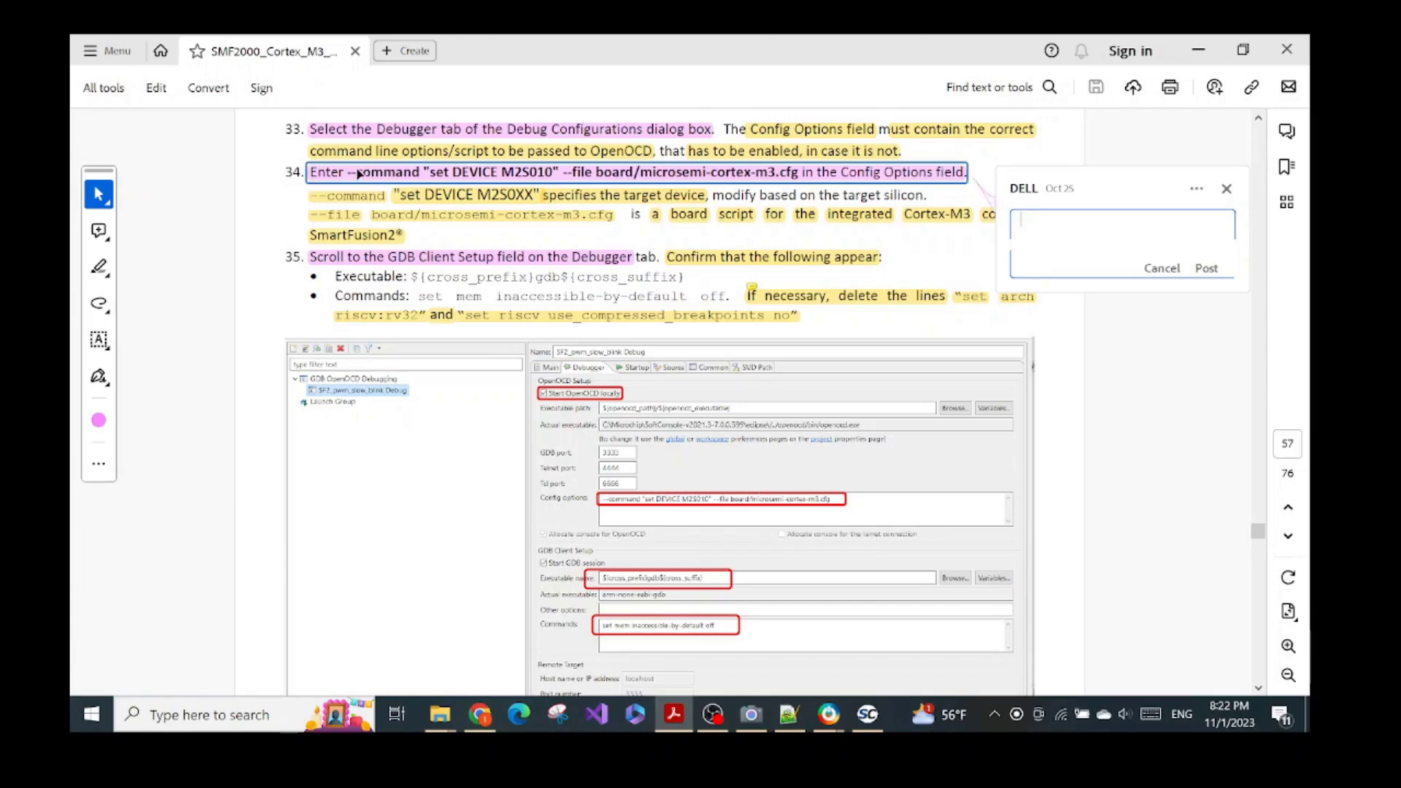
{"action": "left_click", "coordinate": [350, 178]}
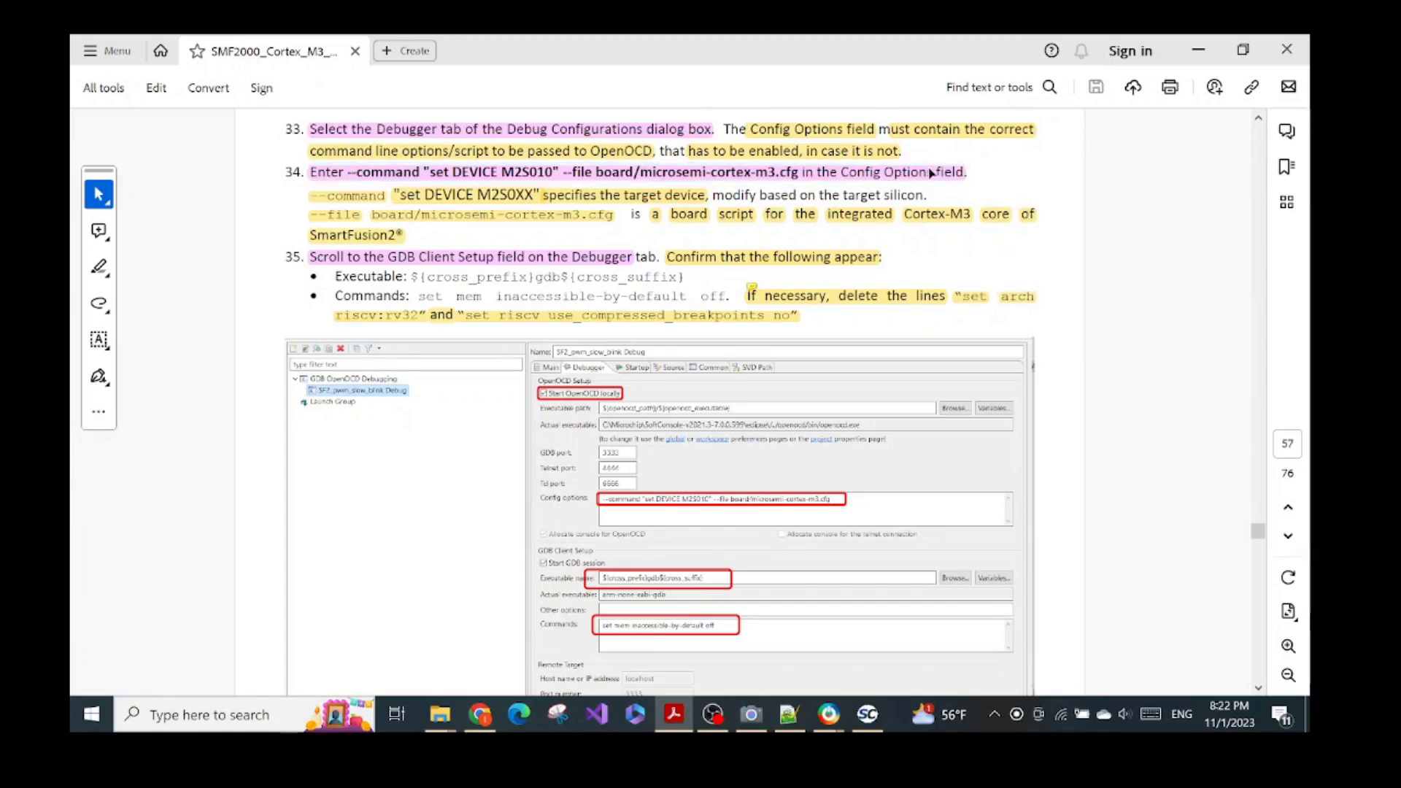
{"action": "left_click", "coordinate": [872, 175]}
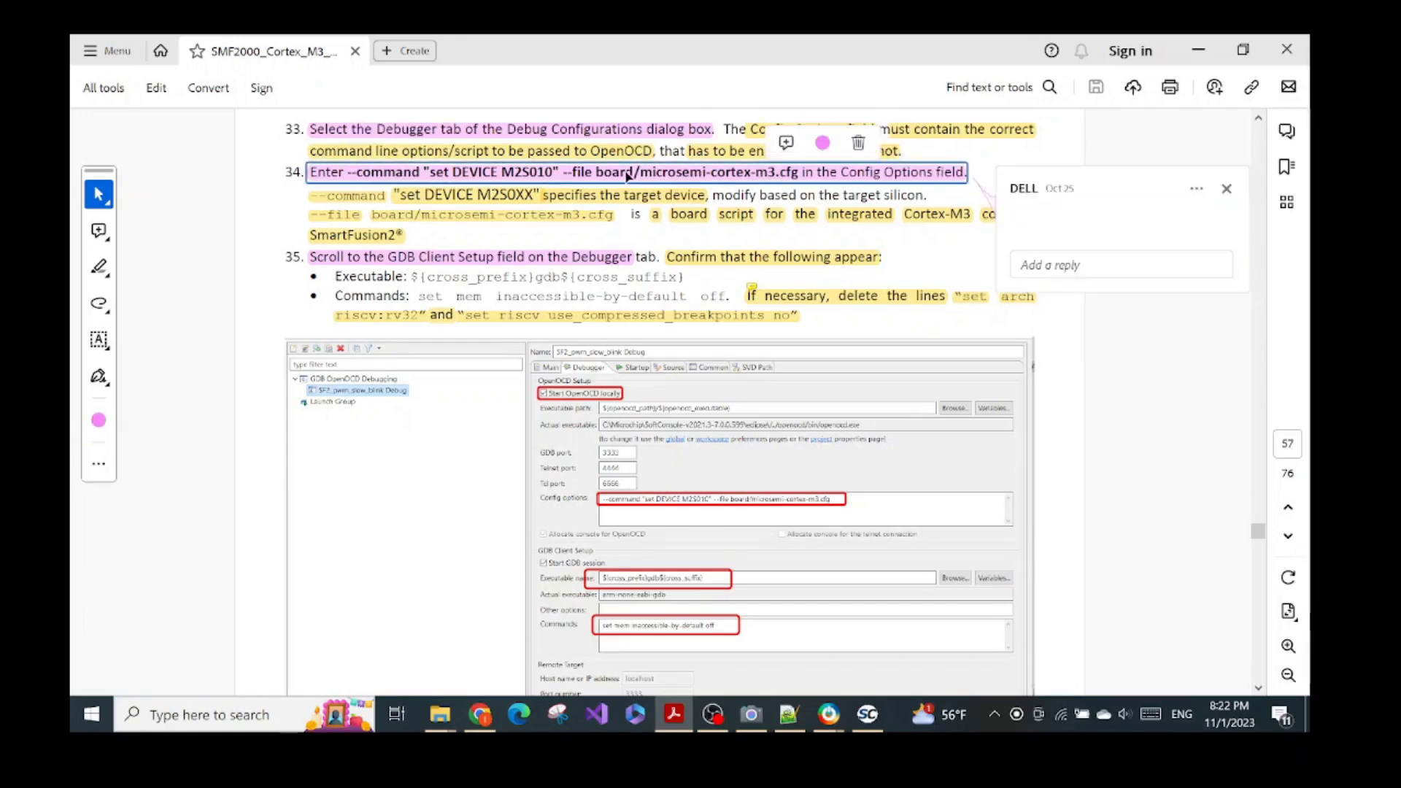
{"action": "right_click", "coordinate": [823, 176]}
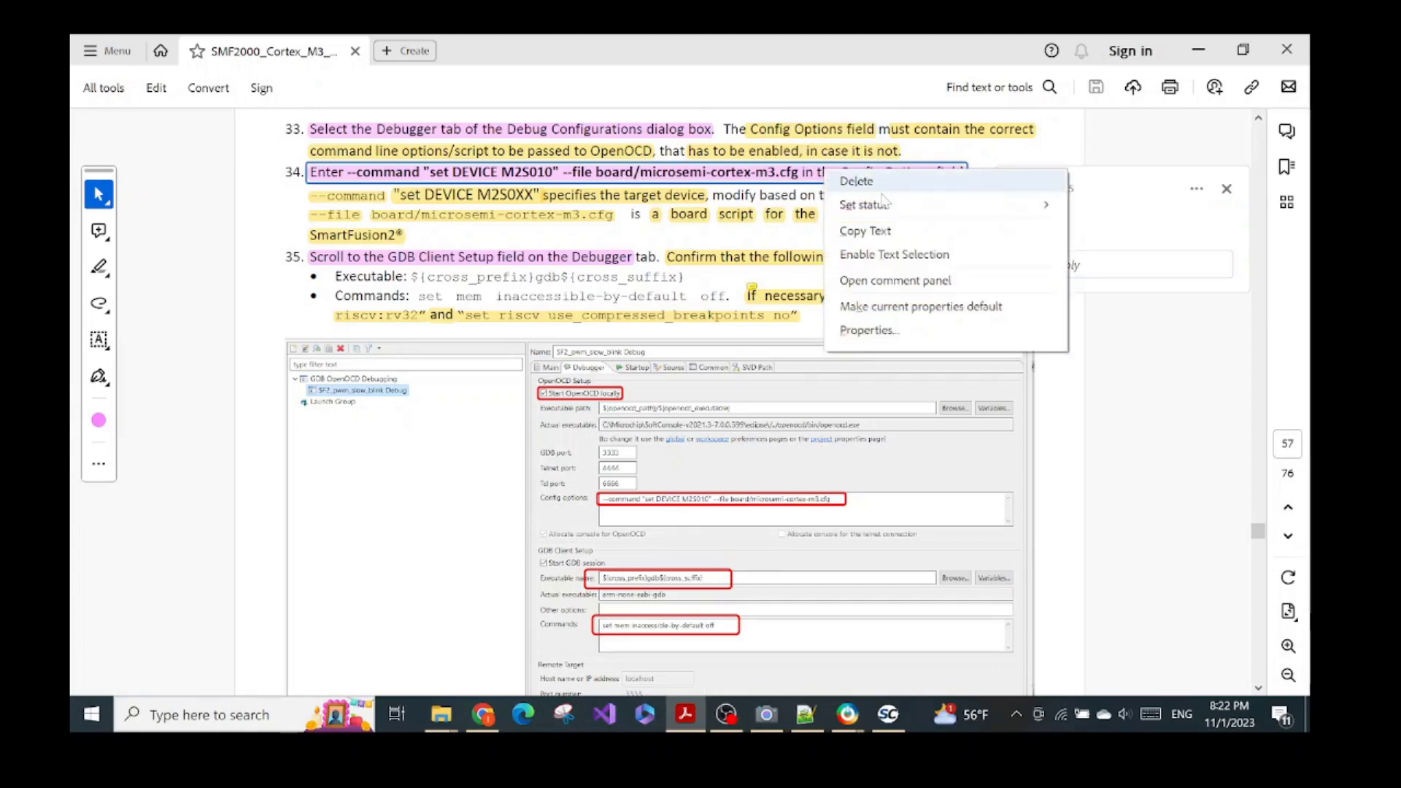
{"action": "left_click", "coordinate": [887, 186]}
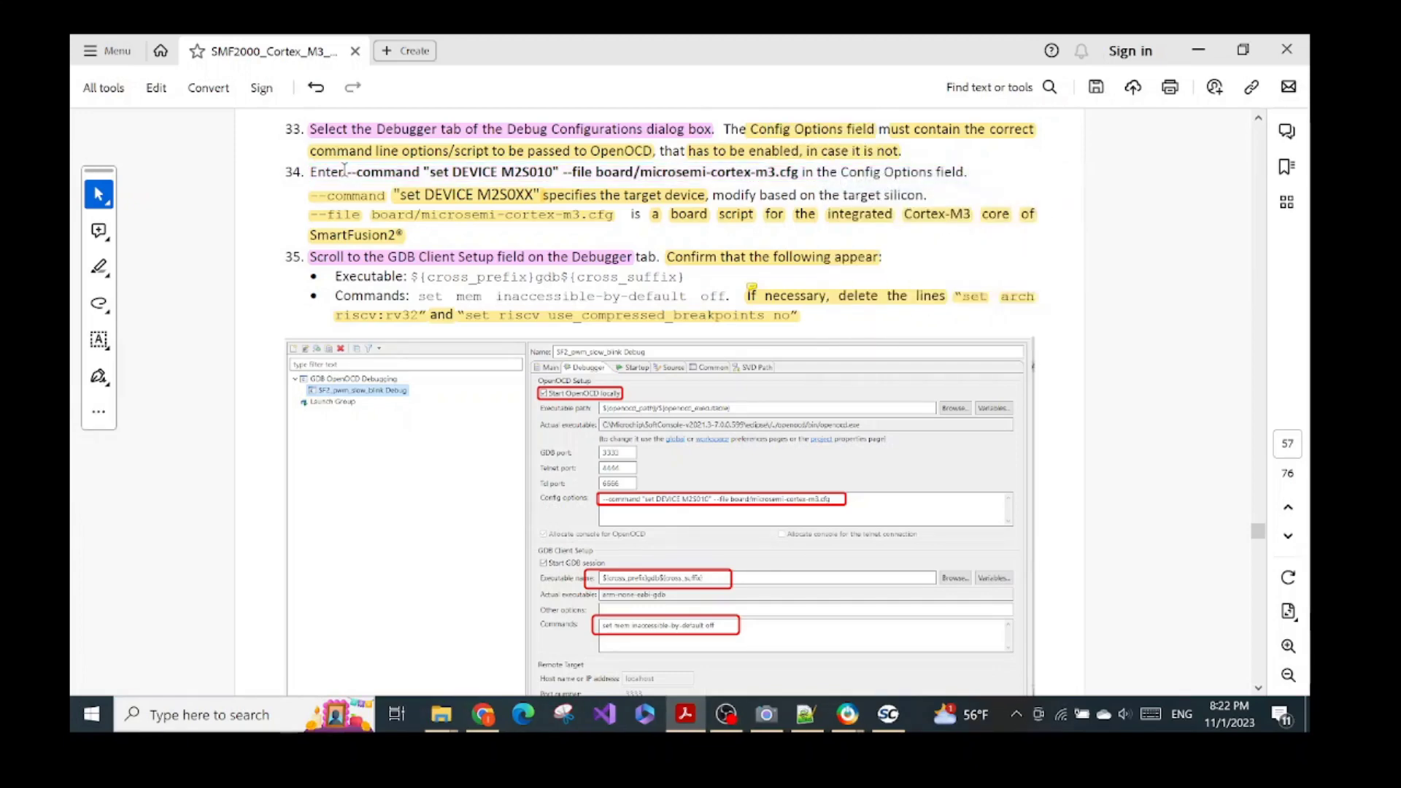
Step: Copy --command "set DEVICE M2S010" --file board/microsemi-cortex-m3.cfg from step 34, and replace the OpenOCD Config options in SoftConsole with it
{"action": "left_click_drag", "start_coordinate": [402, 170], "coordinate": [797, 176]}
{"action": "key", "text": "ctrl+c"}
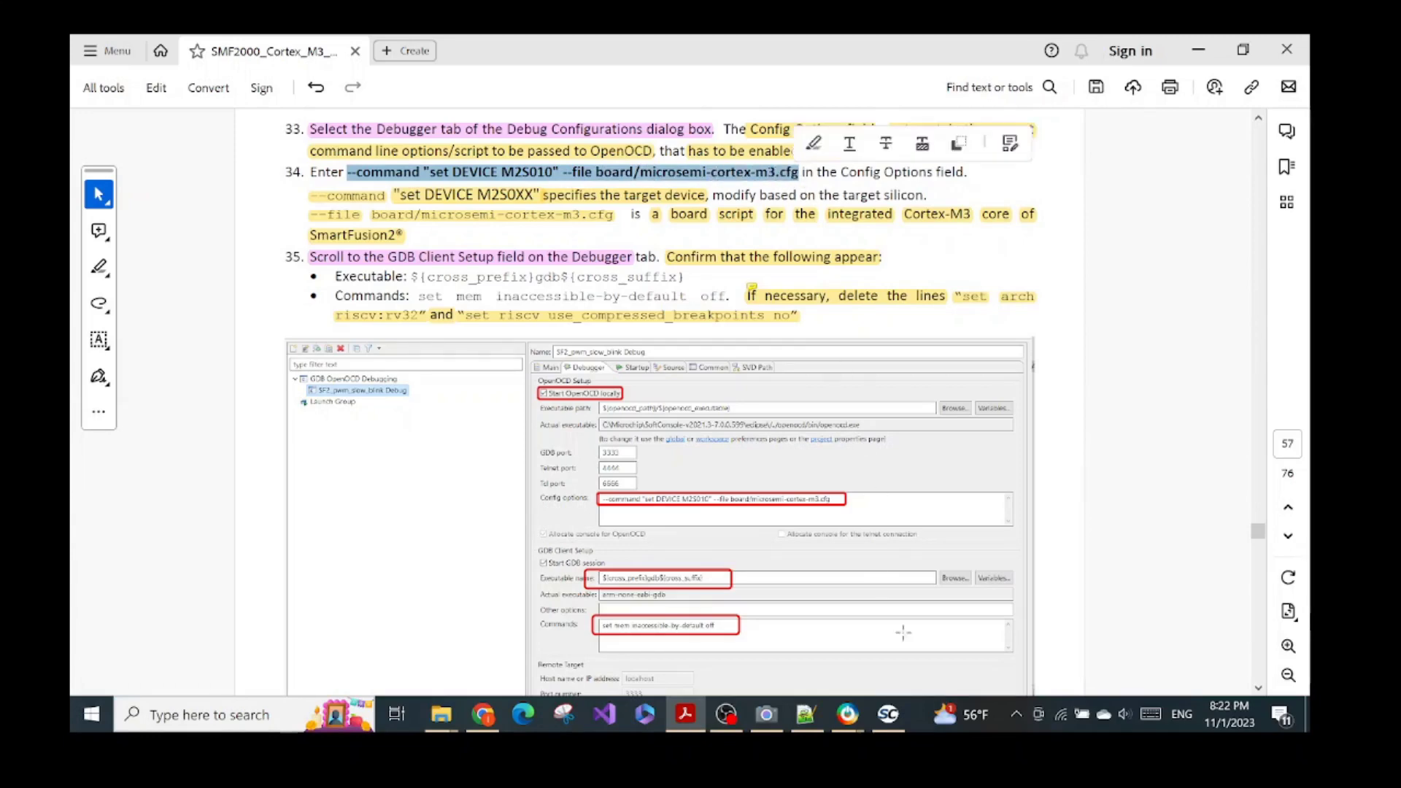
{"action": "left_click", "coordinate": [888, 715]}
{"action": "left_click_drag", "start_coordinate": [849, 269], "coordinate": [694, 270]}
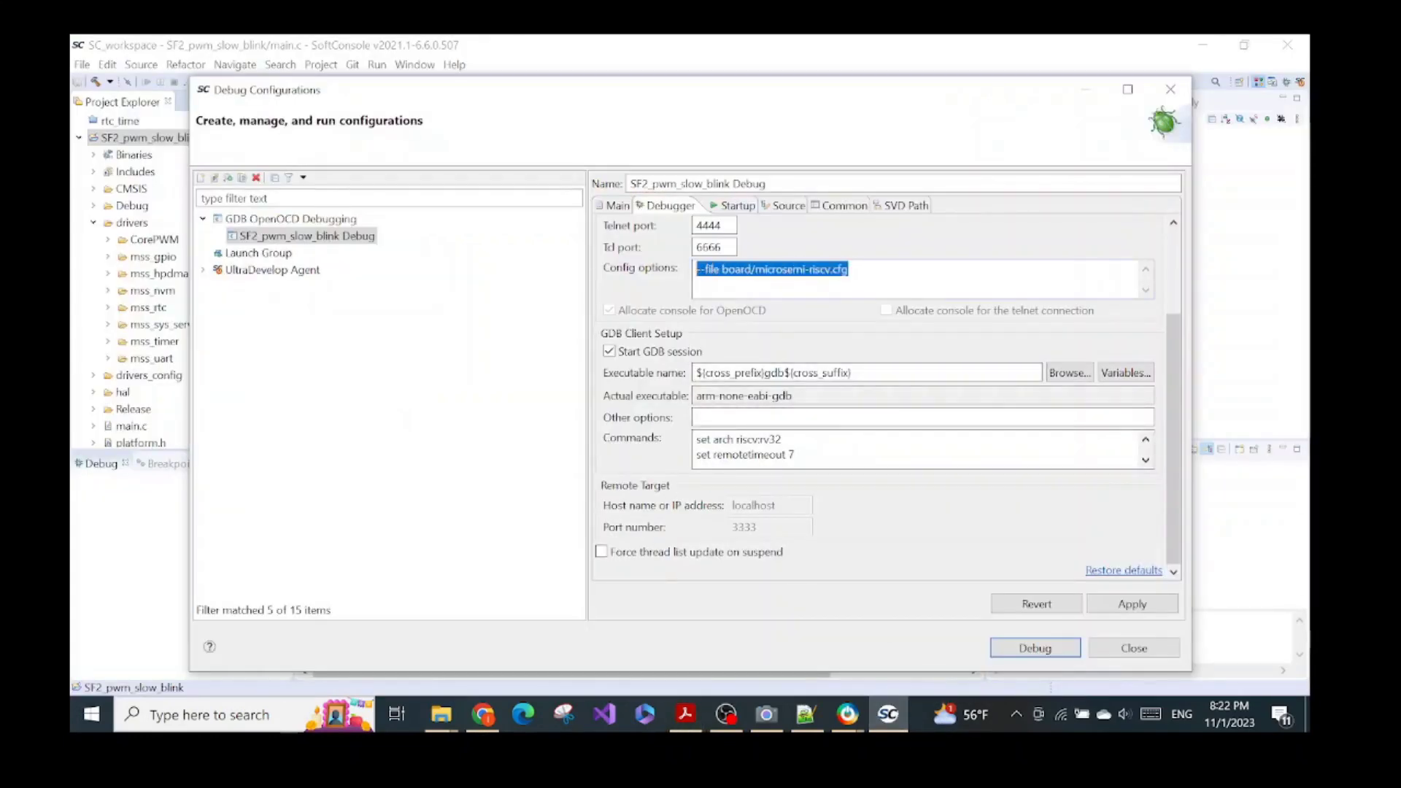
{"action": "key", "text": "ctrl+v"}
{"action": "scroll", "coordinate": [664, 308], "scroll_direction": "up", "scroll_amount": 3}
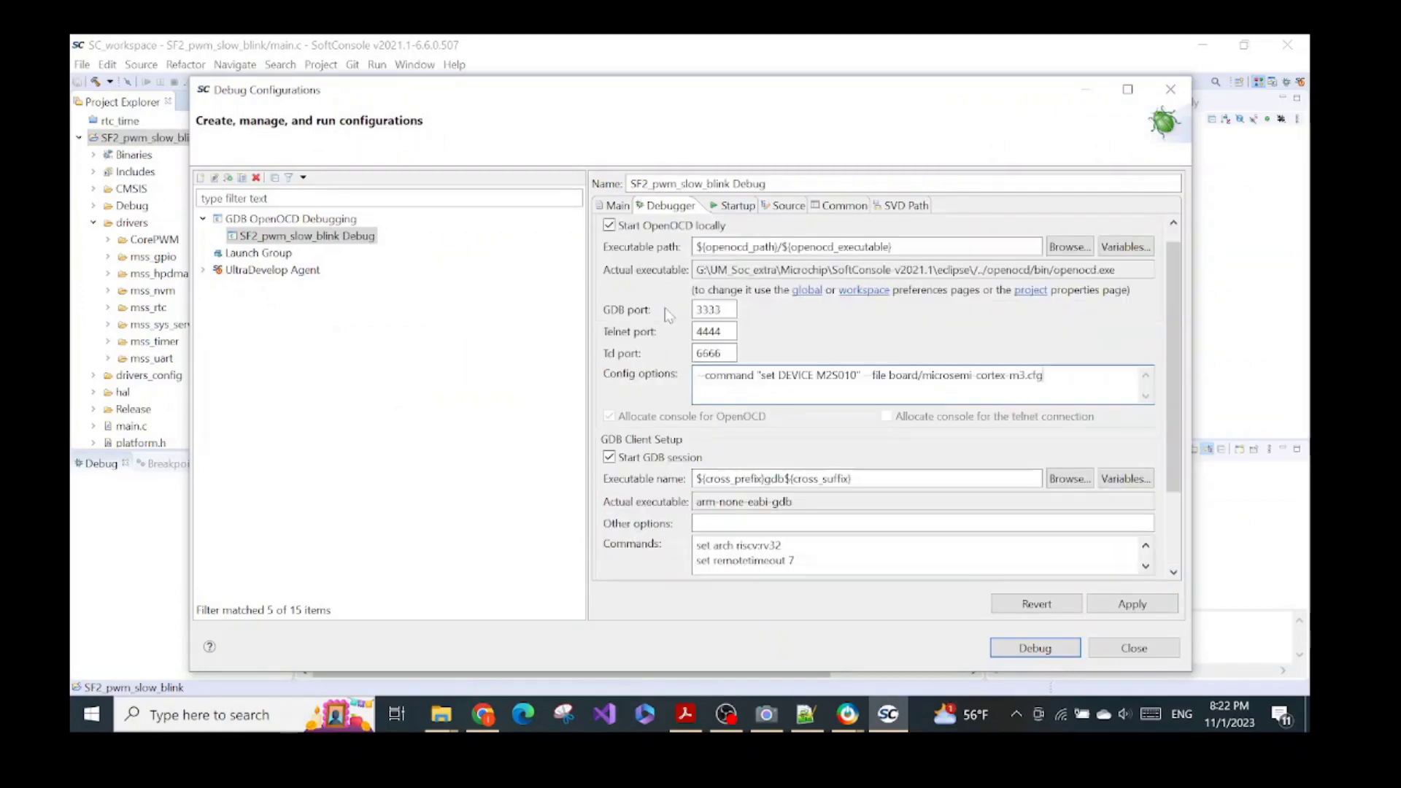
Step: Review steps 33 to 35 in the PDF lab guide, and view the target board in the Camera app
{"action": "left_click", "coordinate": [685, 716]}
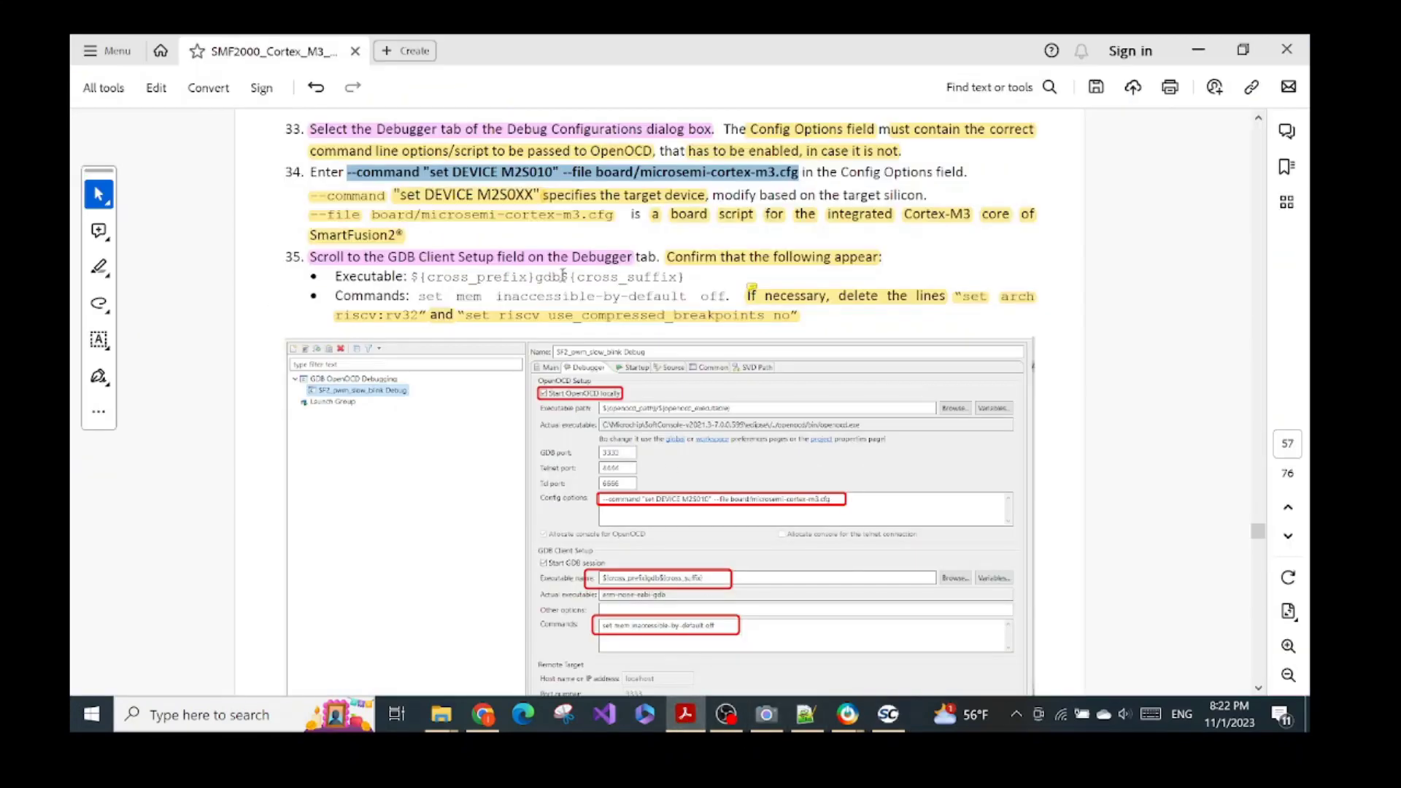
{"action": "scroll", "coordinate": [700, 605], "scroll_direction": "up", "scroll_amount": 5}
{"action": "scroll", "coordinate": [584, 341], "scroll_direction": "down", "scroll_amount": 5}
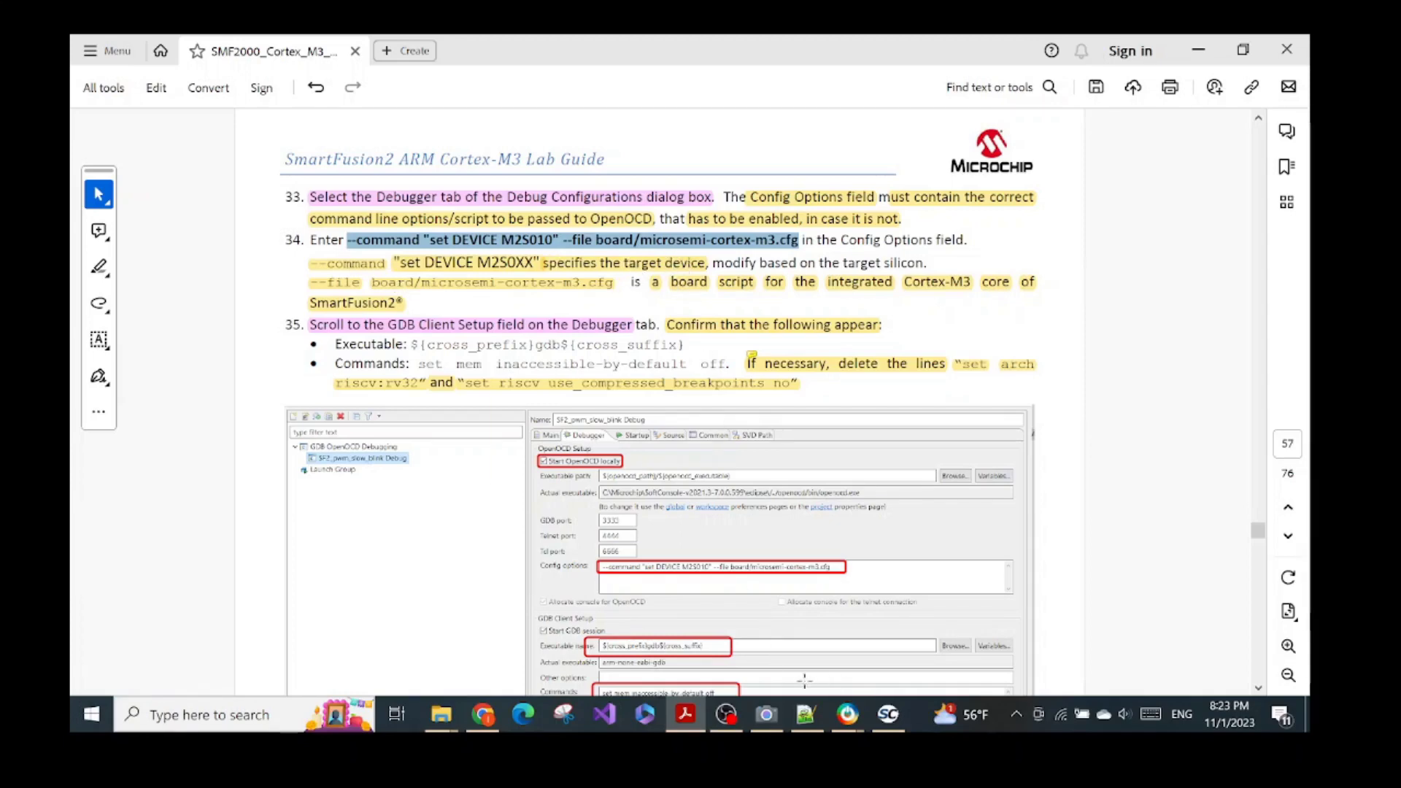
{"action": "left_click", "coordinate": [766, 714]}
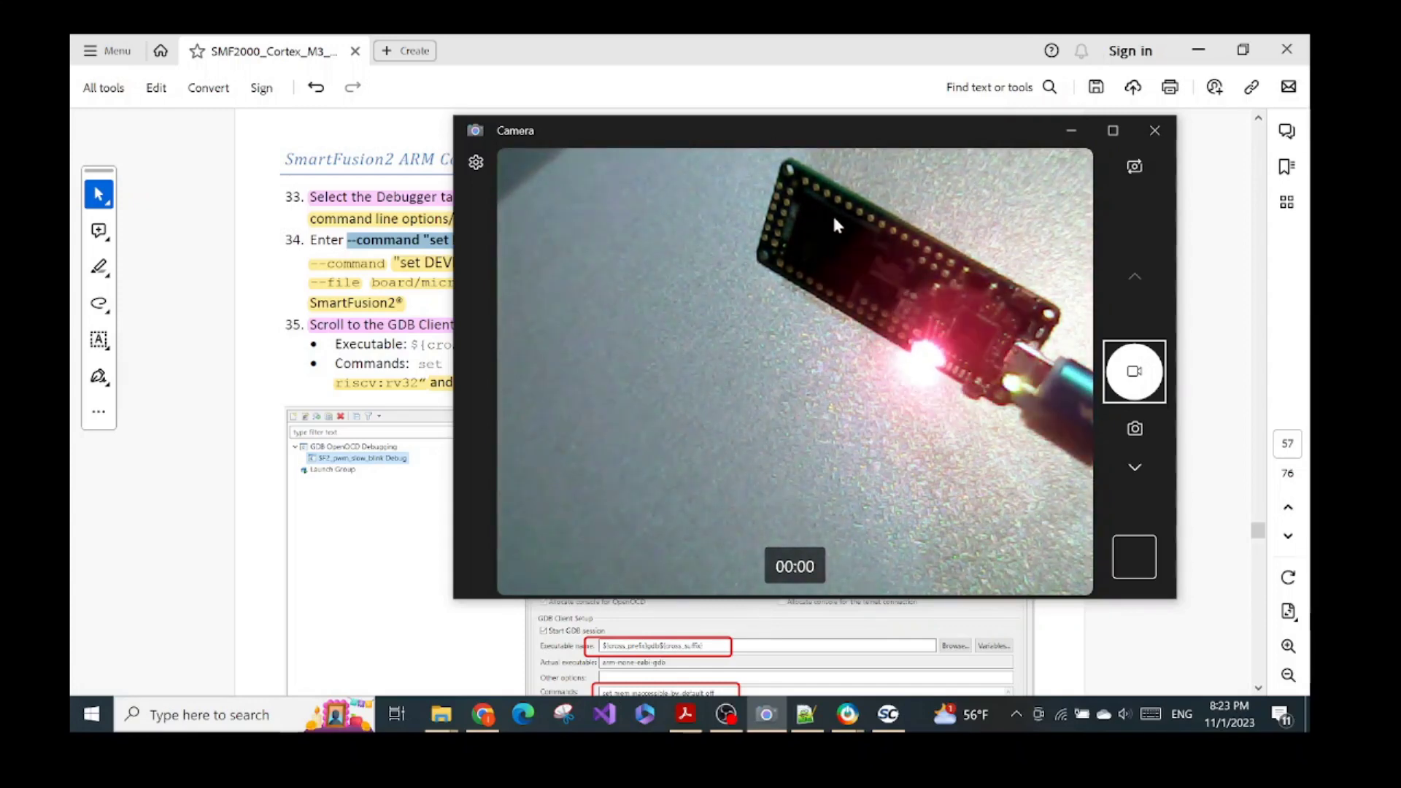
{"action": "left_click", "coordinate": [424, 299]}
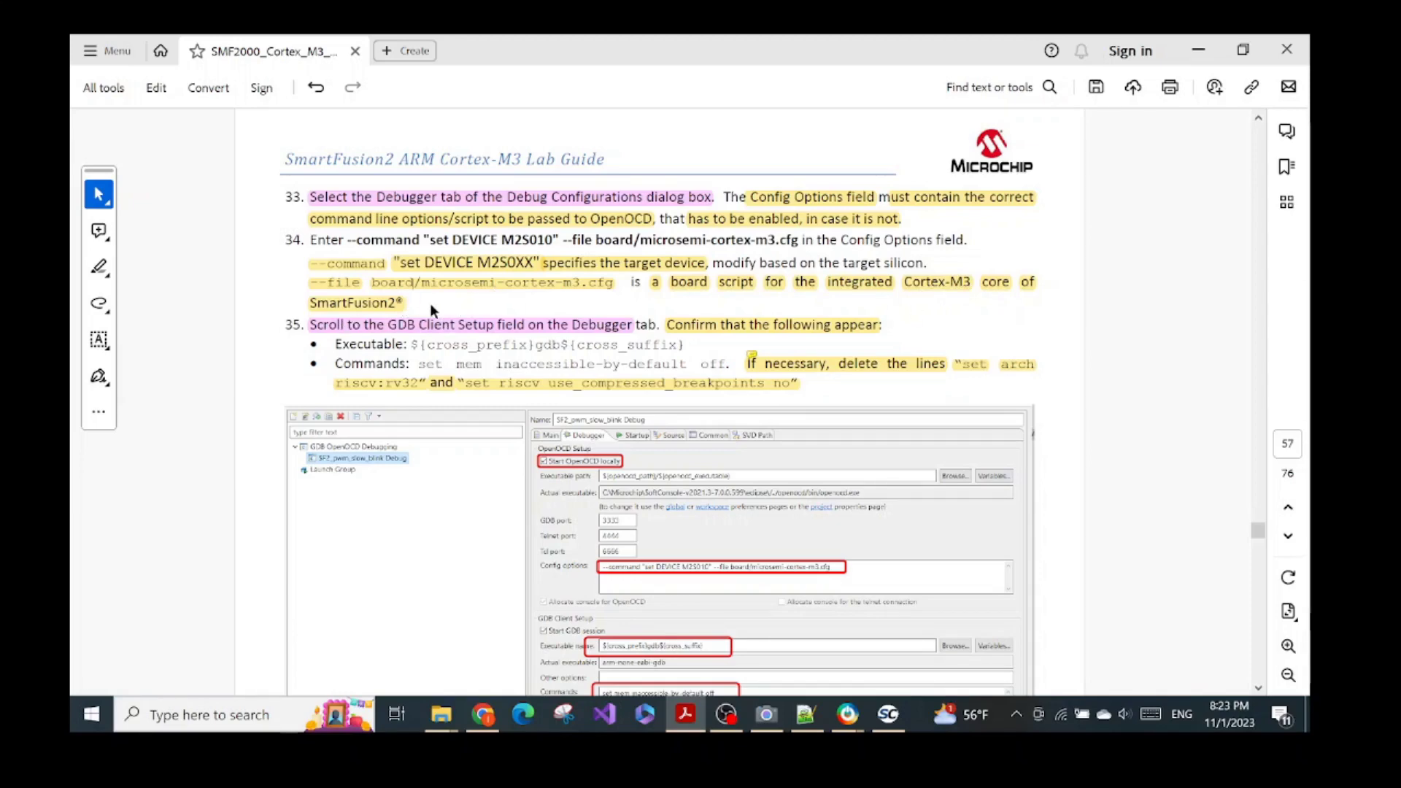
{"action": "scroll", "coordinate": [431, 303], "scroll_direction": "down", "scroll_amount": 2}
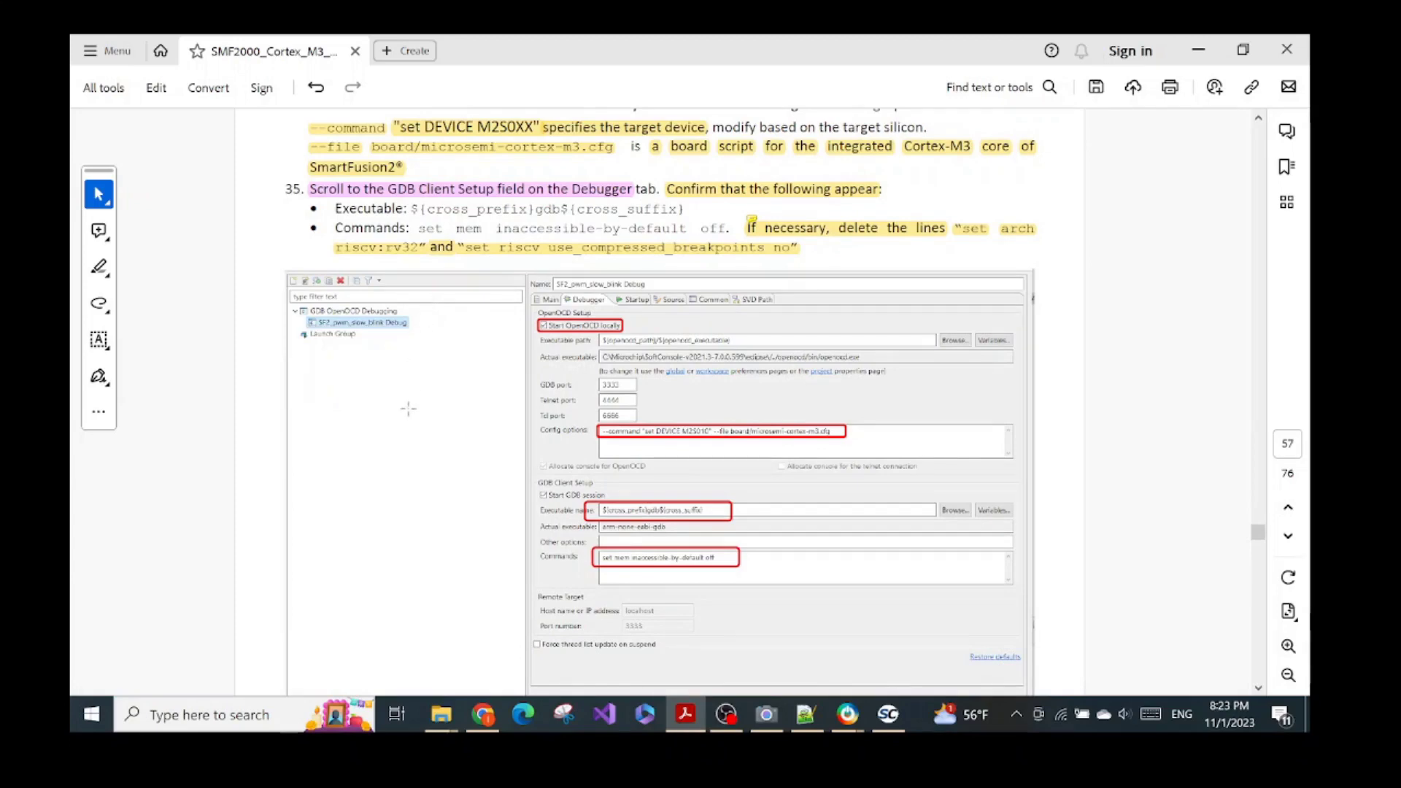
{"action": "scroll", "coordinate": [428, 423], "scroll_direction": "down", "scroll_amount": 1}
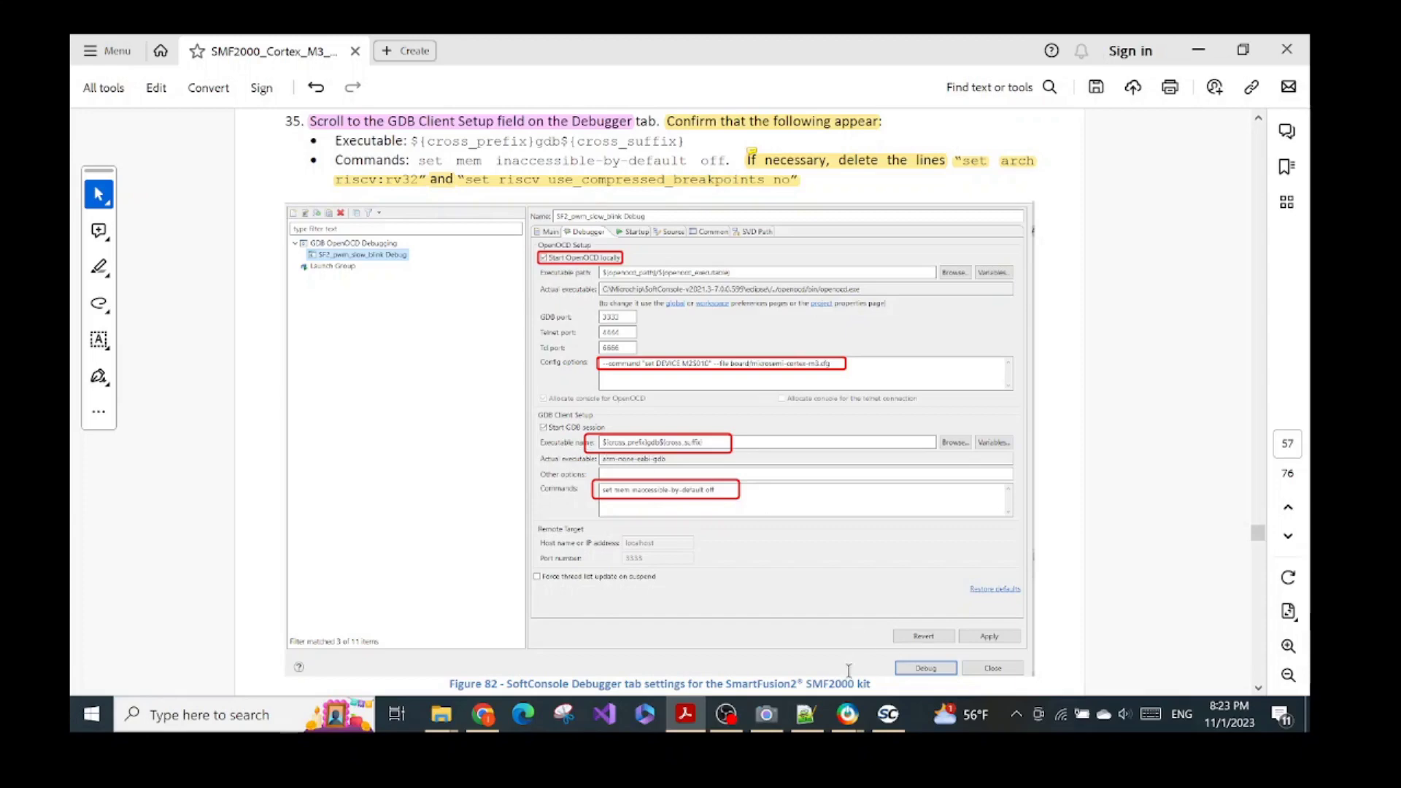
Step: Compare the GDB client Commands in SoftConsole's debugger settings with step 35 and its figure in the PDF lab guide
{"action": "left_click", "coordinate": [888, 715]}
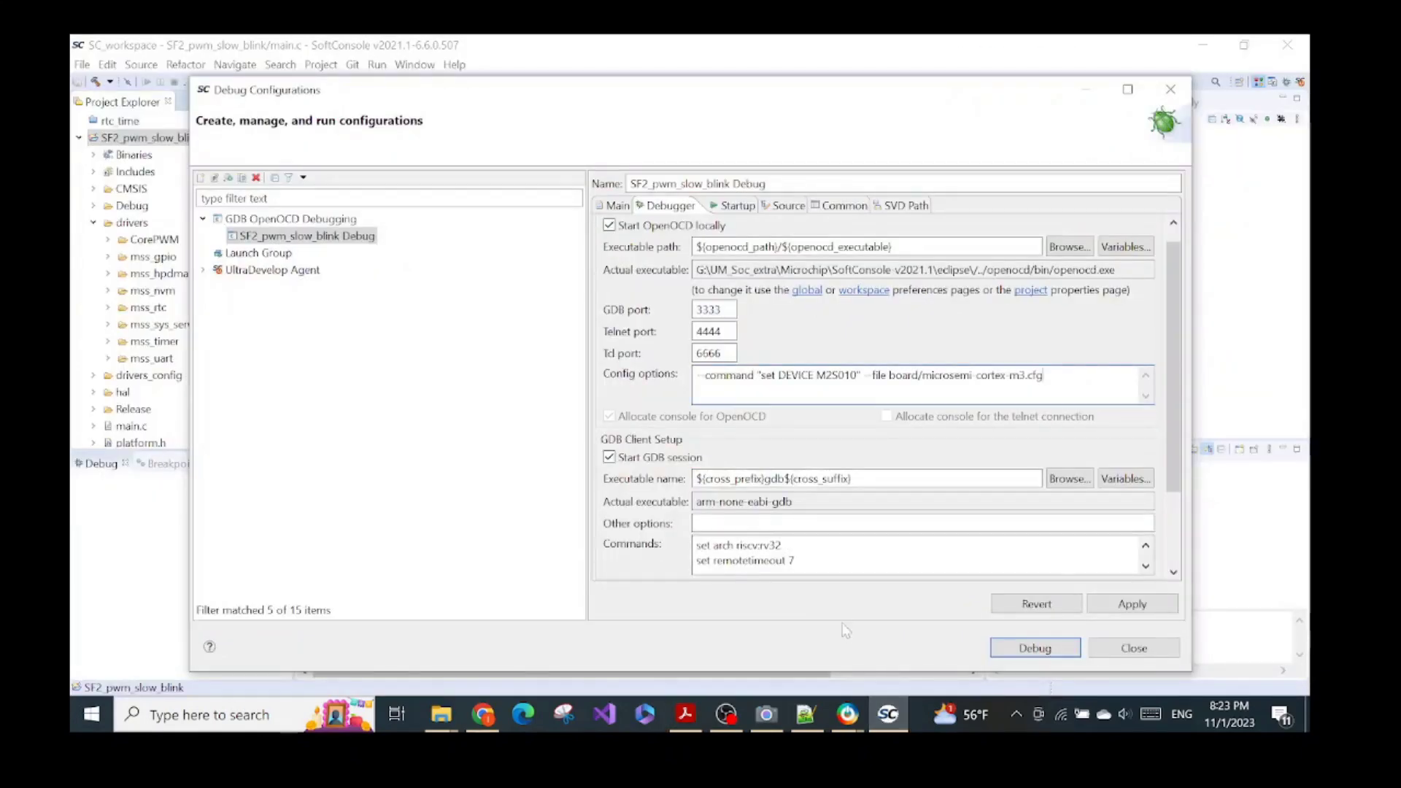
{"action": "left_click", "coordinate": [888, 714]}
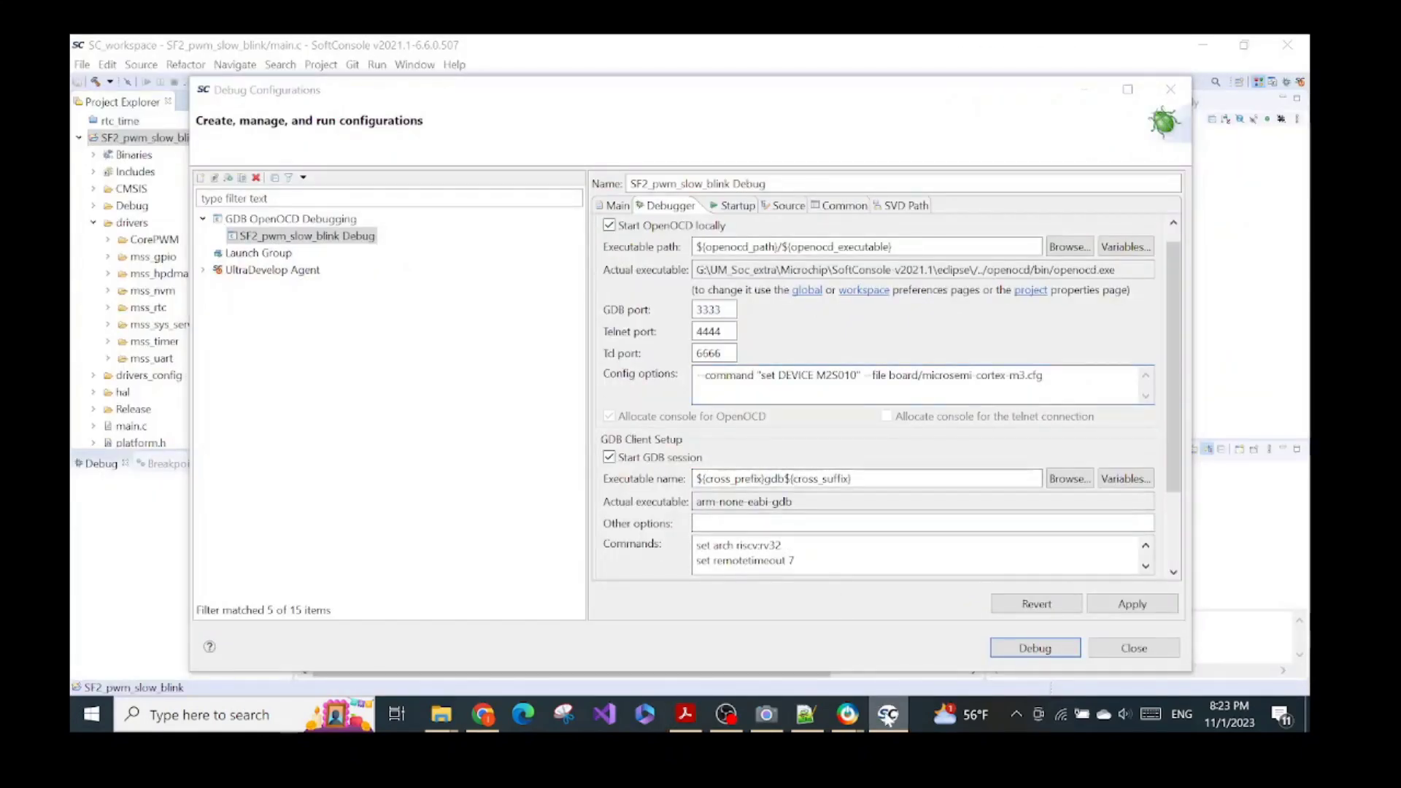
{"action": "left_click", "coordinate": [685, 715]}
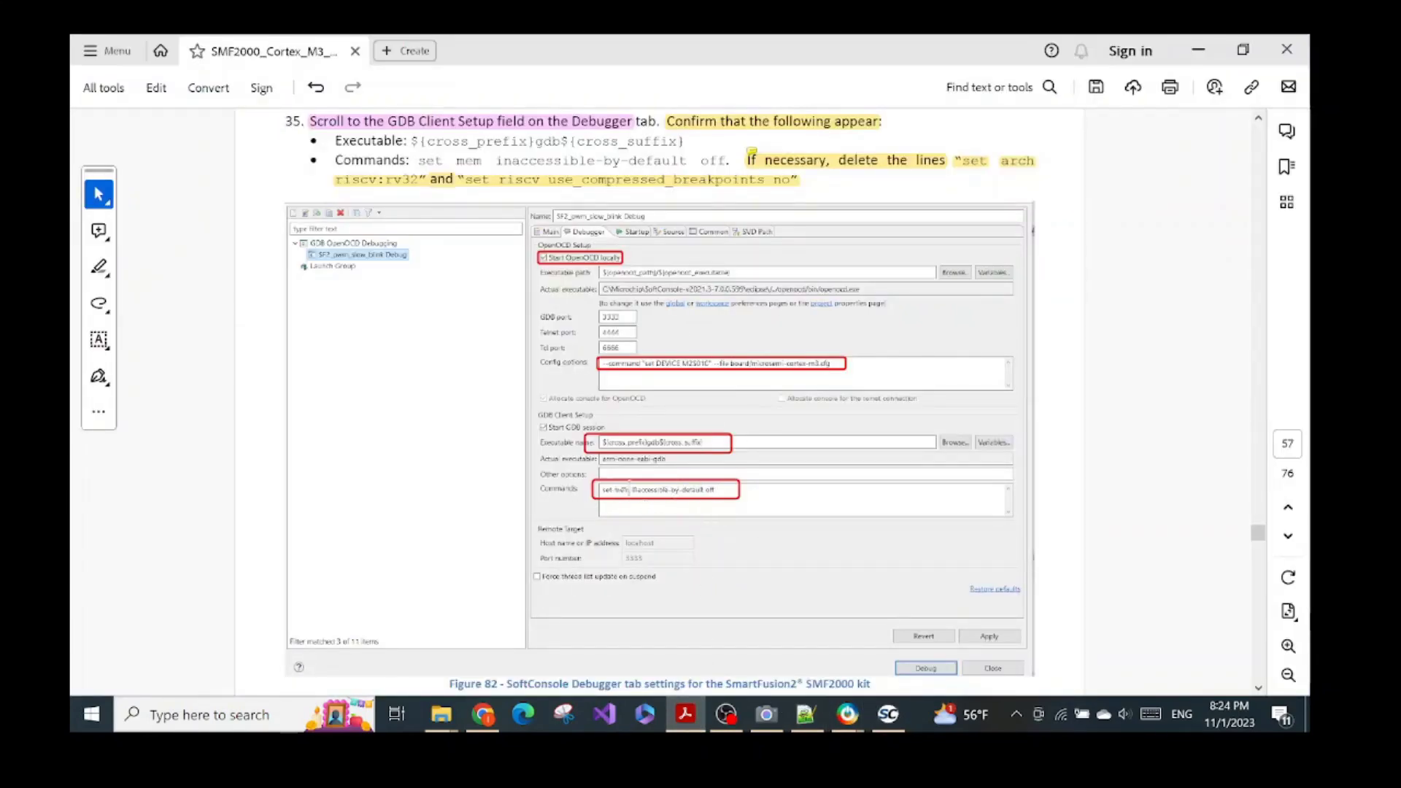
{"action": "left_click", "coordinate": [888, 714]}
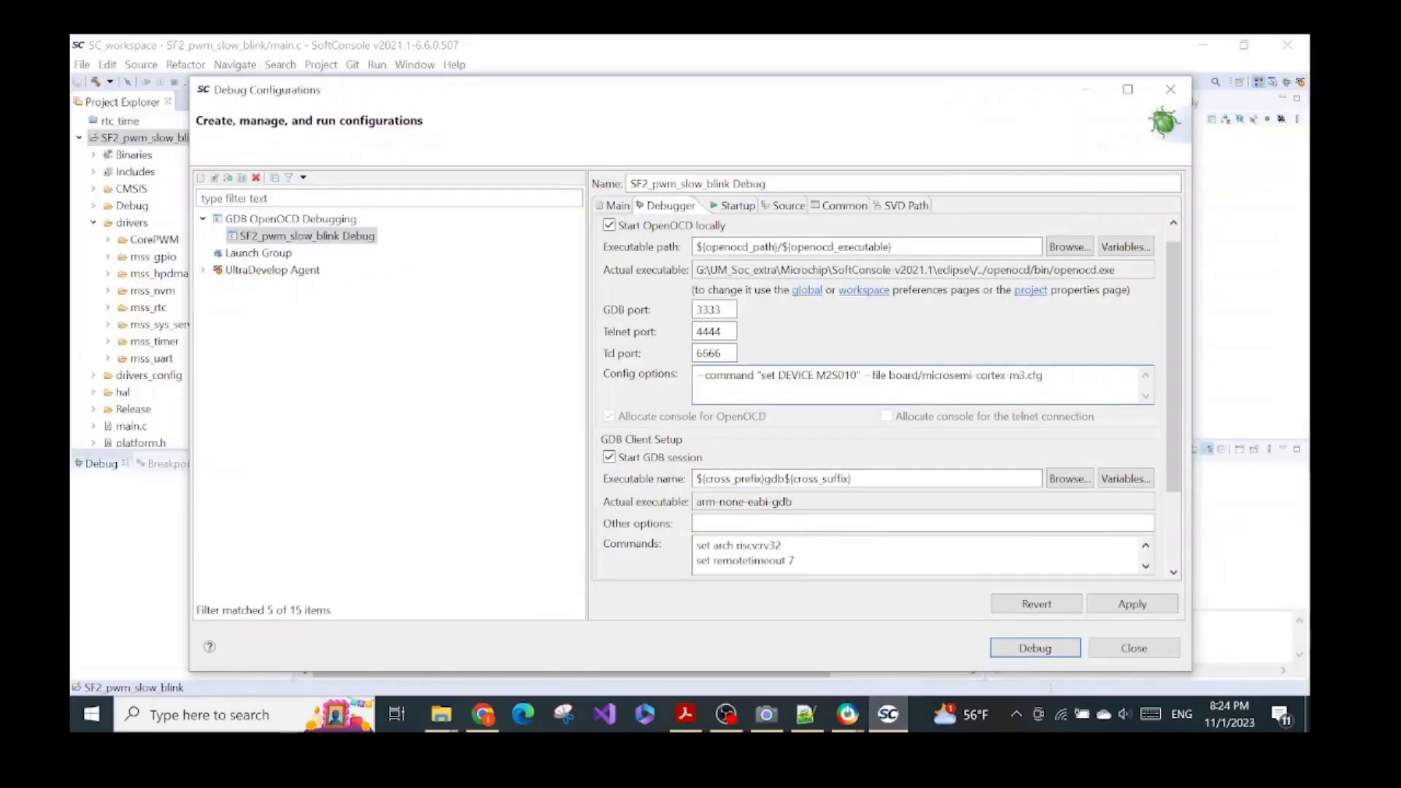
{"action": "scroll", "coordinate": [915, 554], "scroll_direction": "up", "scroll_amount": 2}
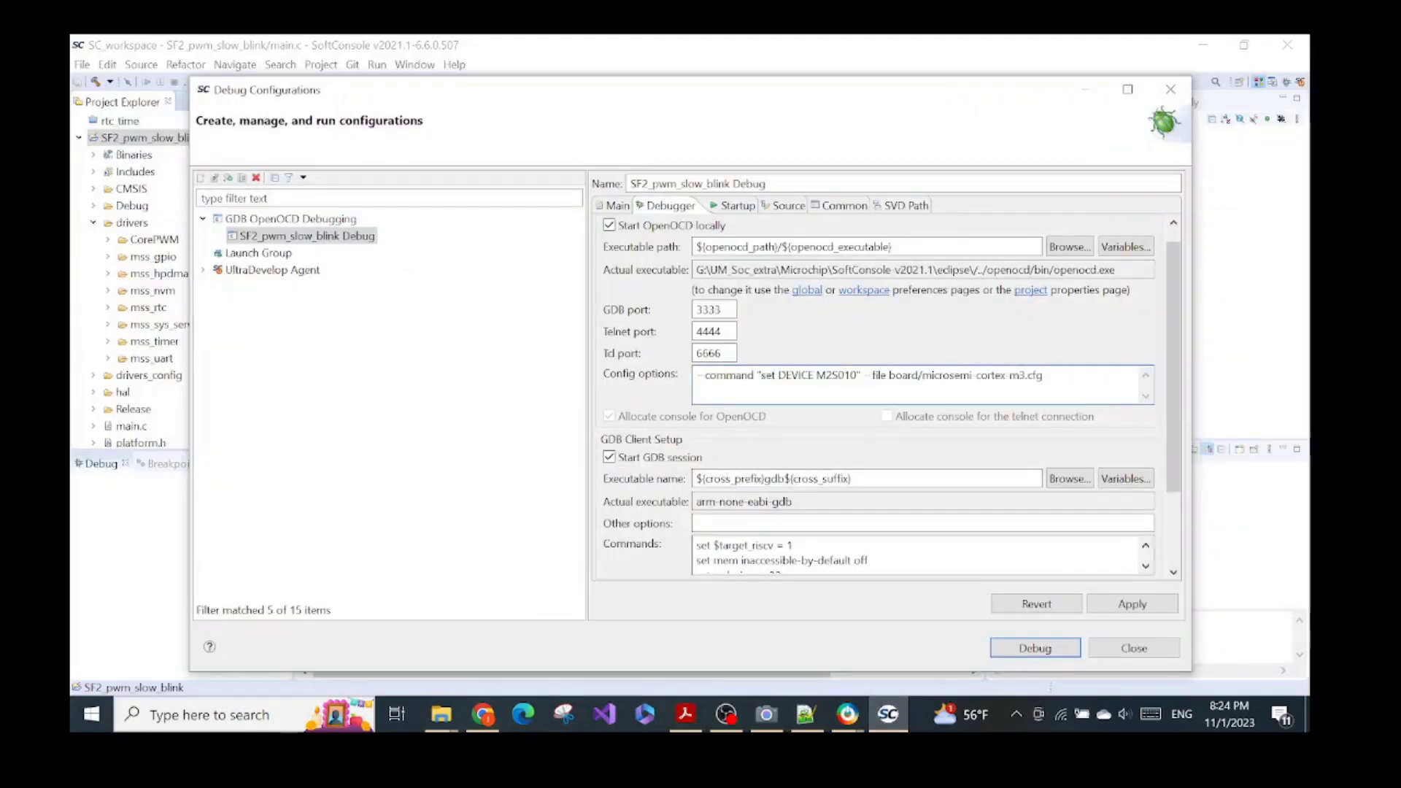
{"action": "left_click", "coordinate": [685, 715]}
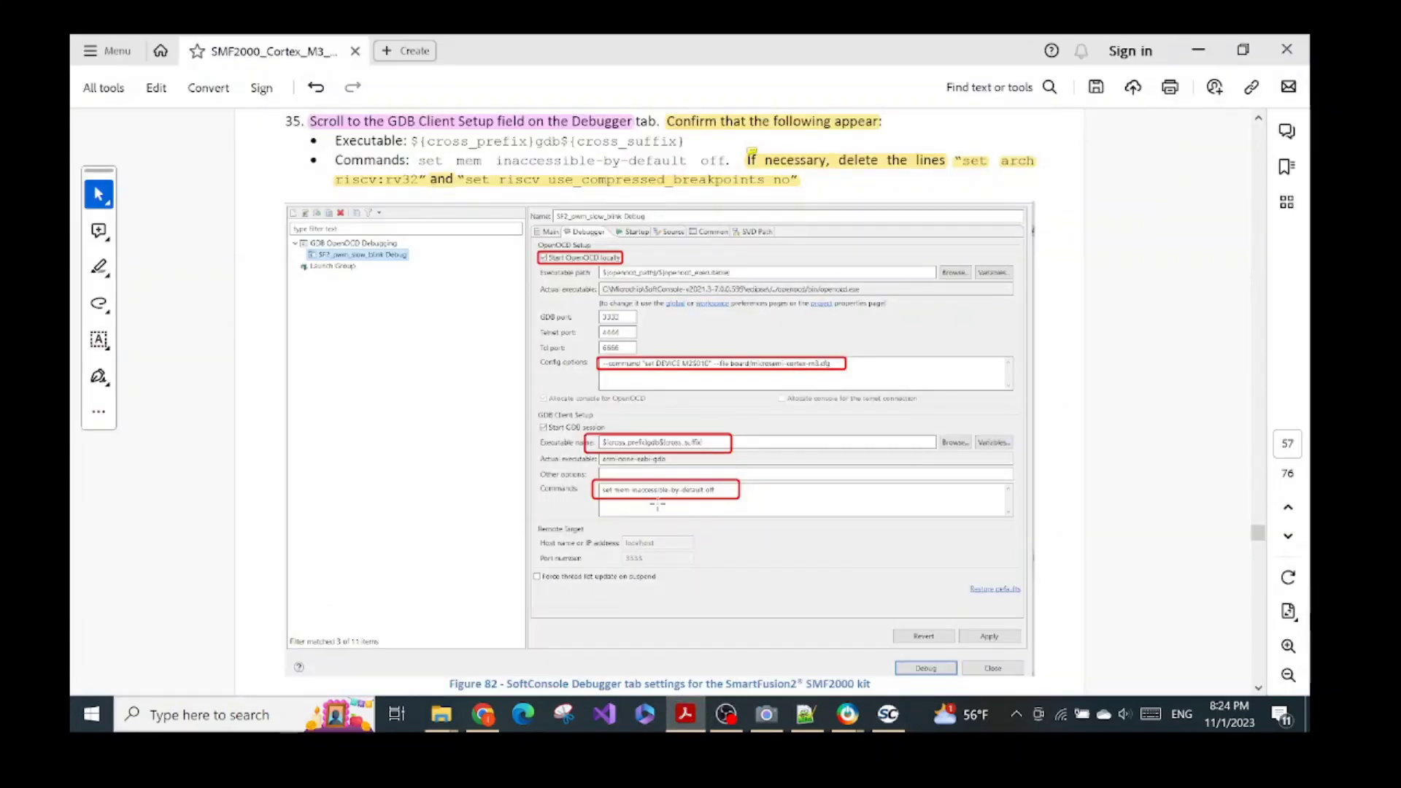
Step: In SoftConsole's GDB Client Setup, delete the extra Commands lines so that only set mem inaccessible-by-default off is kept
{"action": "left_click", "coordinate": [888, 715]}
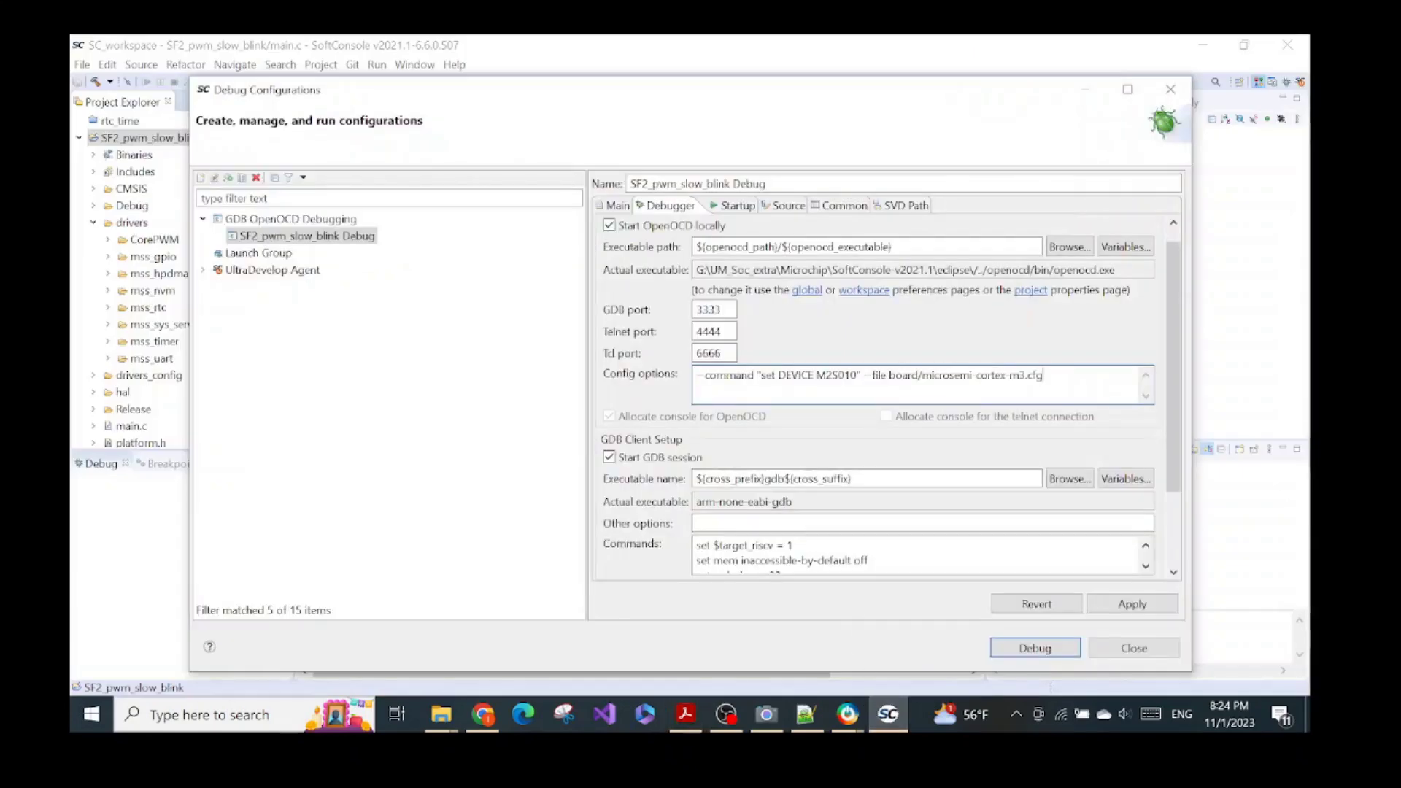
{"action": "triple_click", "coordinate": [792, 545]}
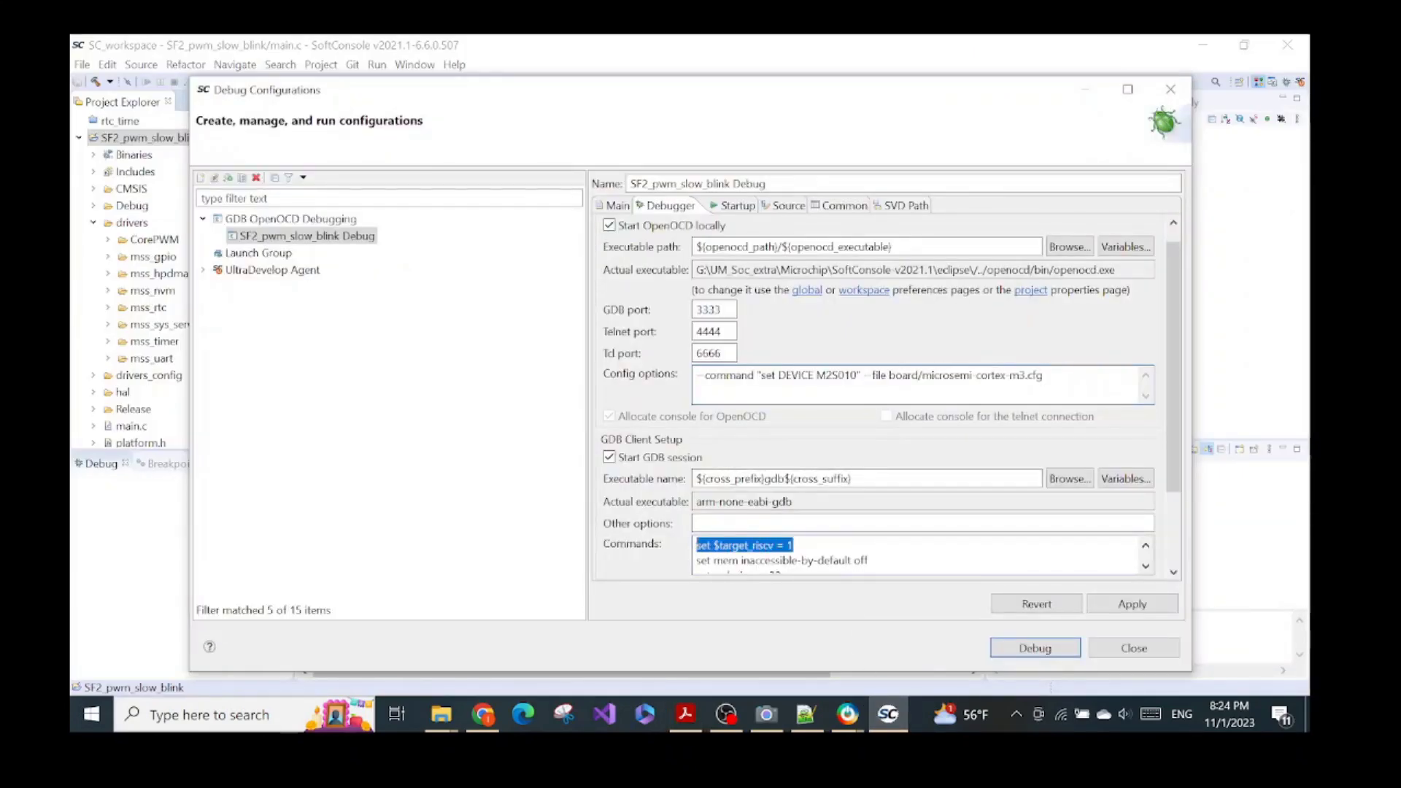
{"action": "key", "text": "Delete"}
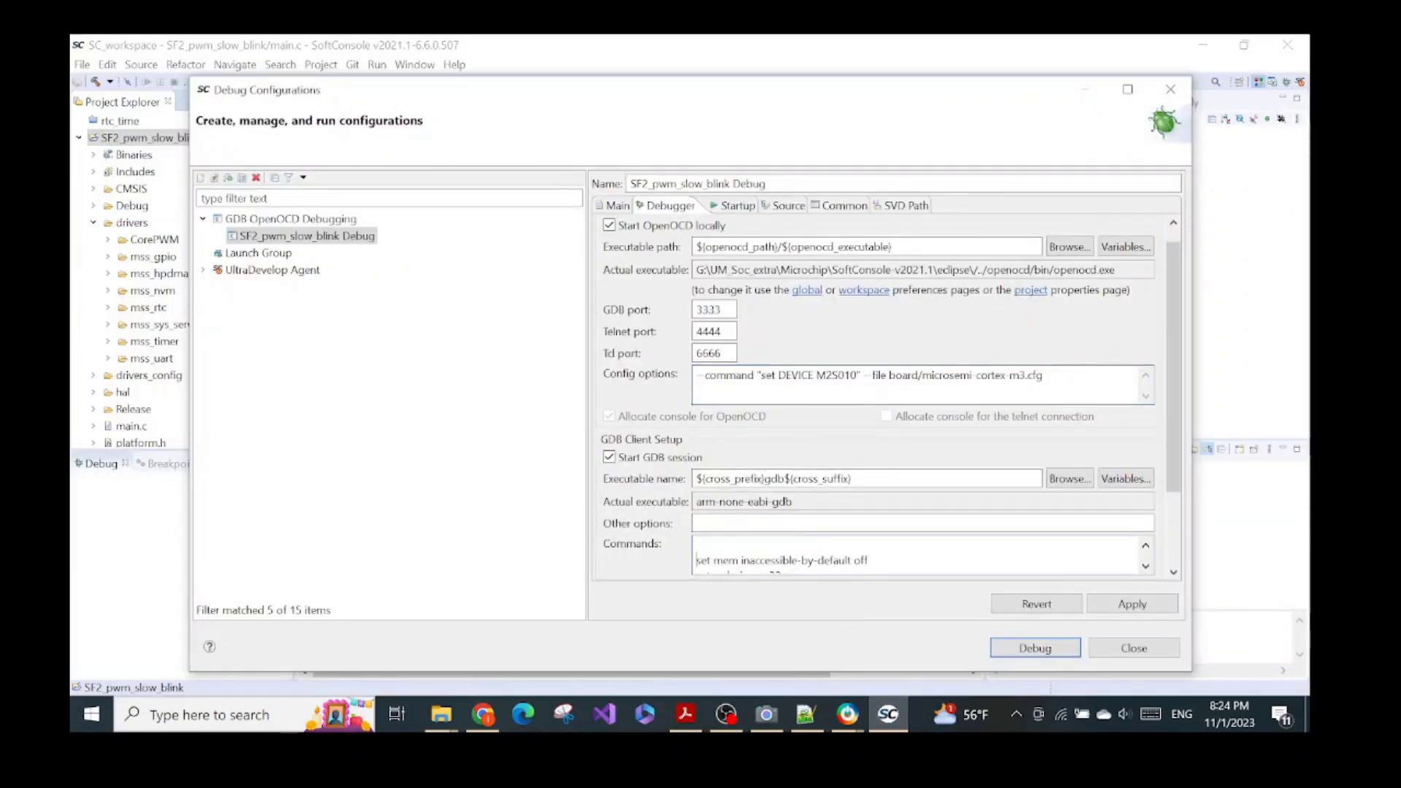
{"action": "key", "text": "BackSpace"}
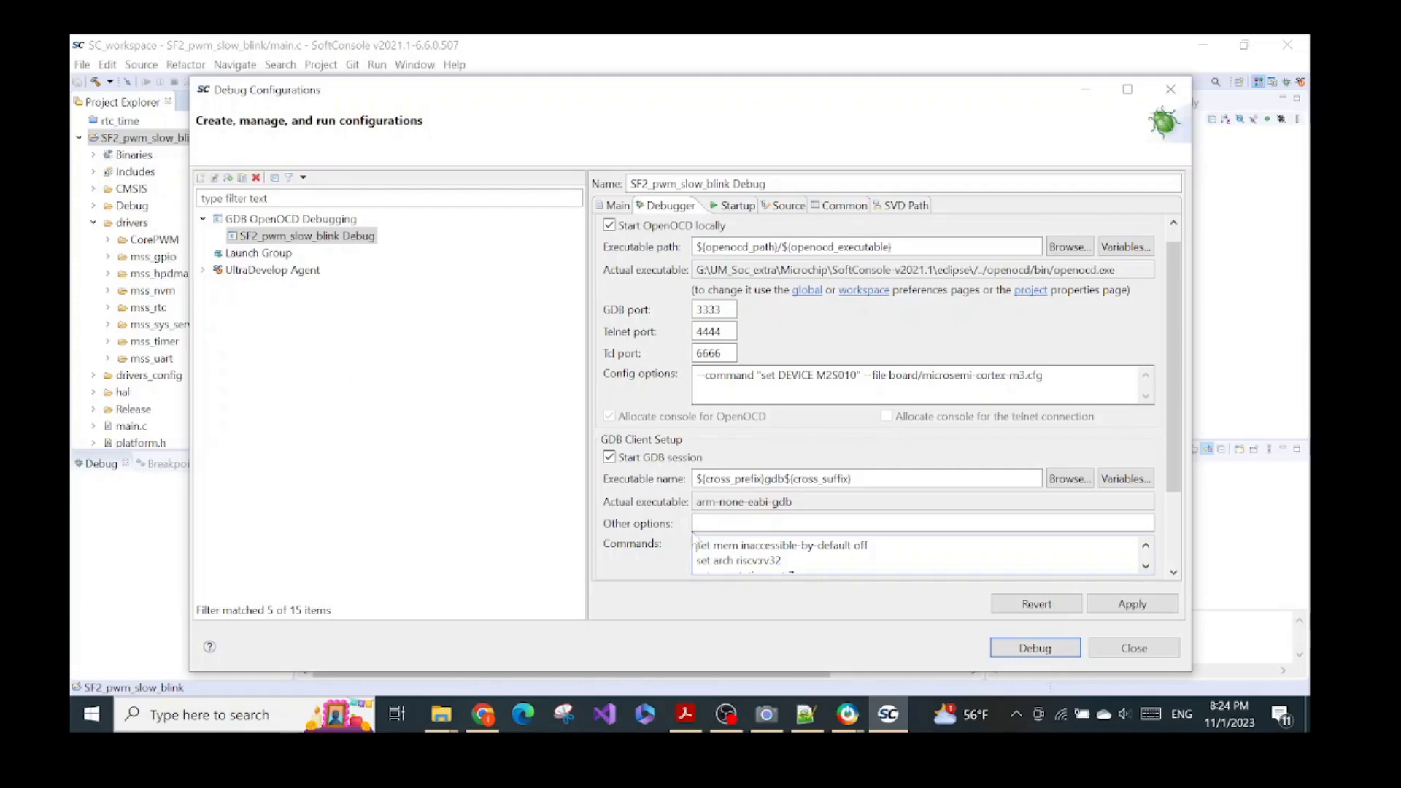
{"action": "left_click_drag", "start_coordinate": [696, 561], "coordinate": [797, 572]}
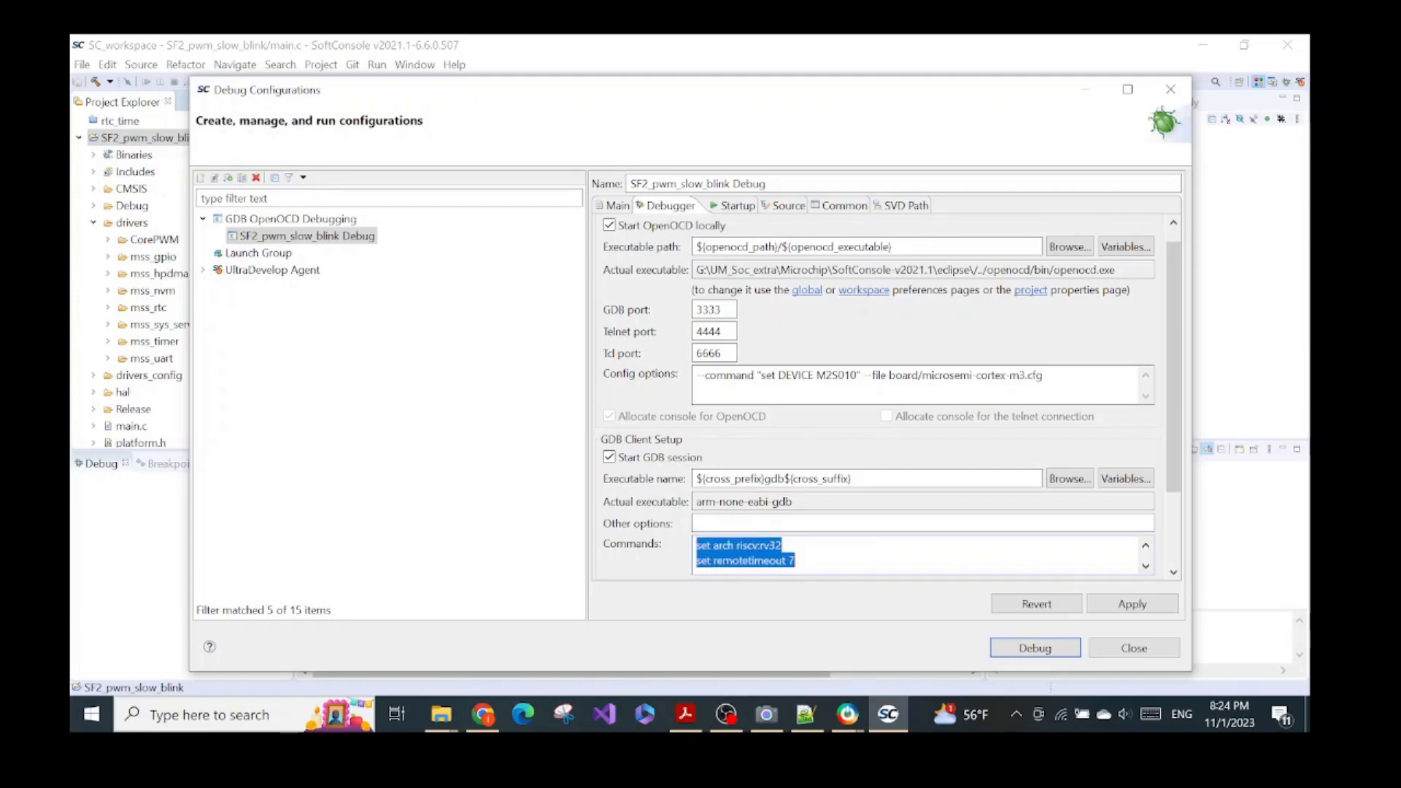
{"action": "type", "text": "set mem inaccessible-by-default off"}
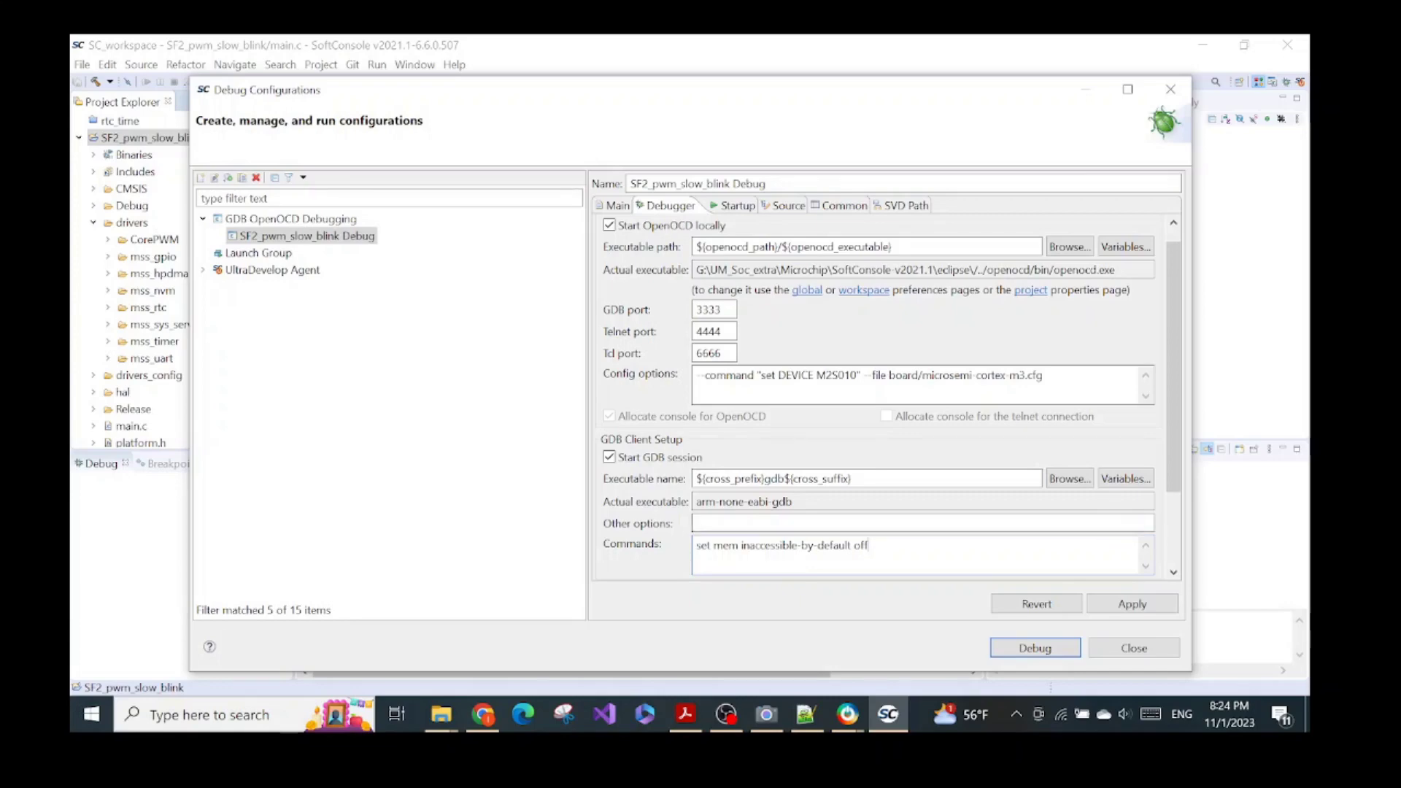
{"action": "left_click_drag", "start_coordinate": [1171, 480], "coordinate": [1173, 575]}
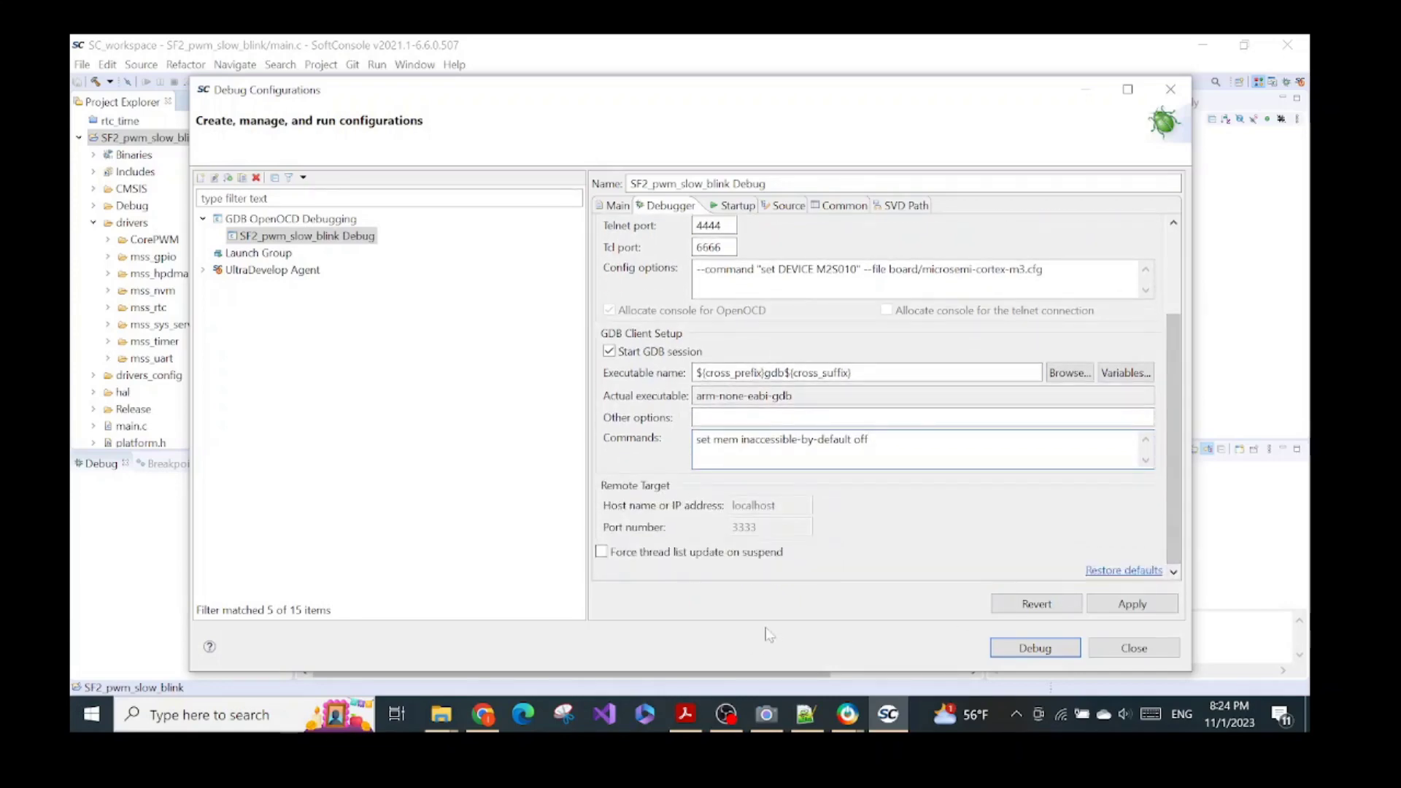
{"action": "scroll", "coordinate": [657, 515], "scroll_direction": "up", "scroll_amount": 3}
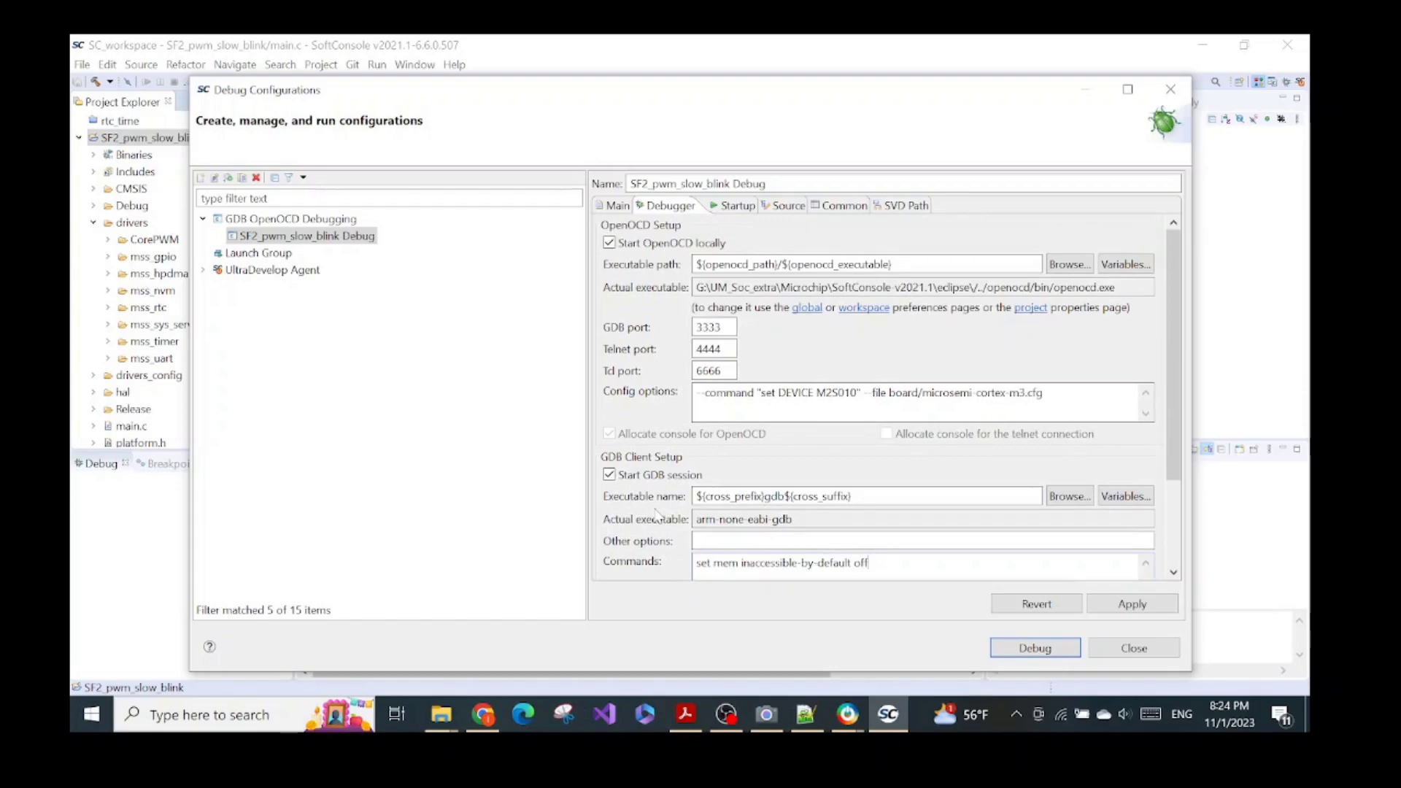
Step: Read step 36 in the PDF lab guide, and enable ARM semihosting in SoftConsole's startup settings, checking that Pre-run/Restart reset is disabled
{"action": "left_click", "coordinate": [685, 714]}
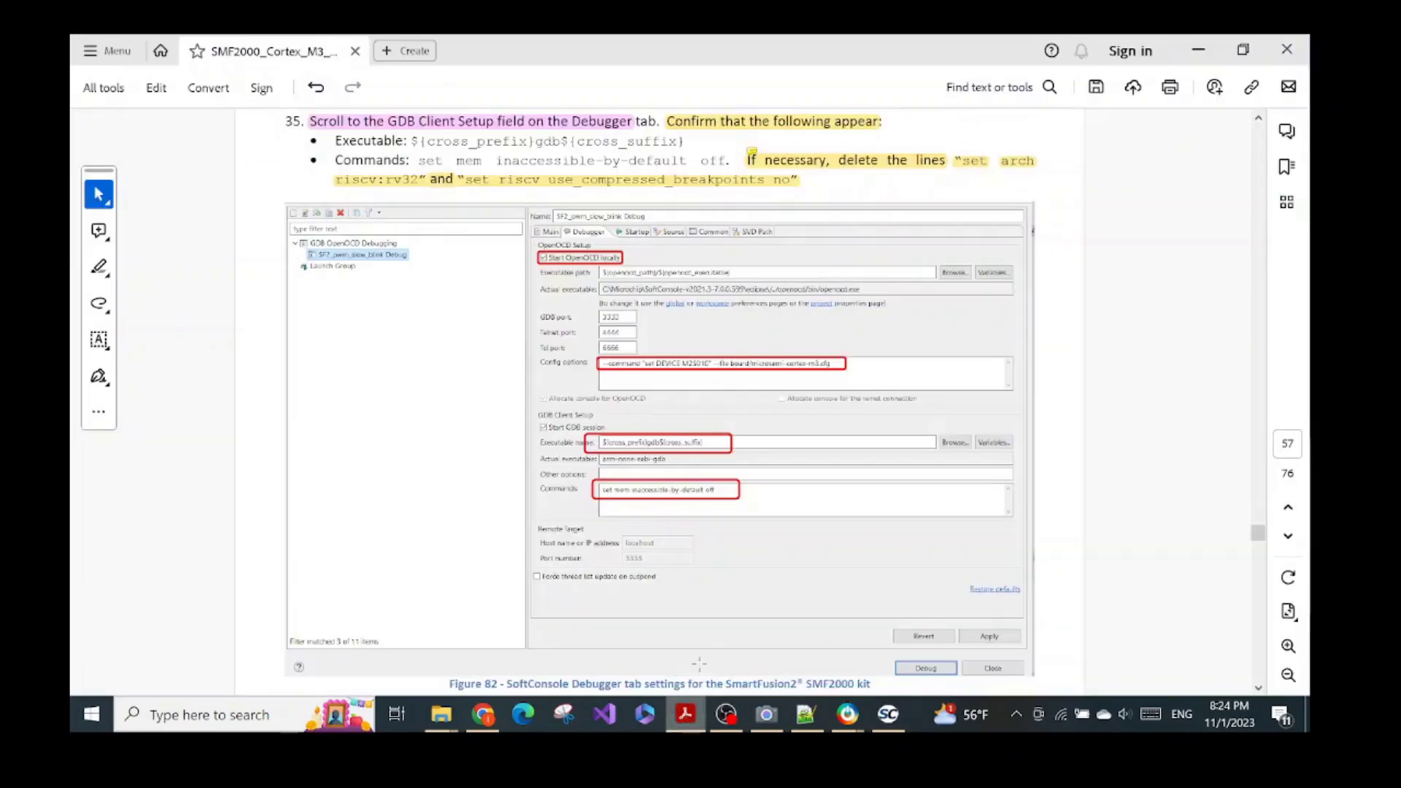
{"action": "scroll", "coordinate": [726, 515], "scroll_direction": "down", "scroll_amount": 5}
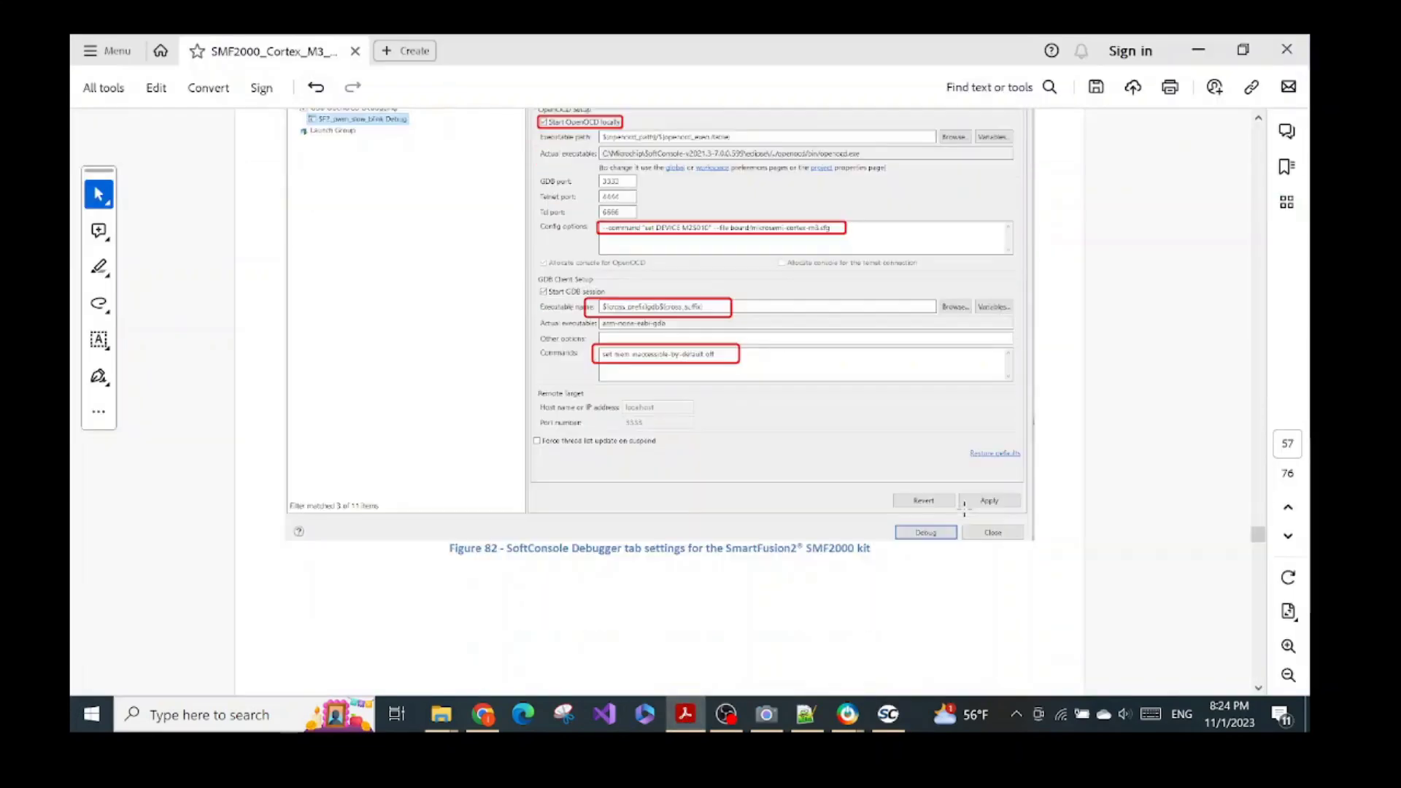
{"action": "scroll", "coordinate": [961, 496], "scroll_direction": "down", "scroll_amount": 5}
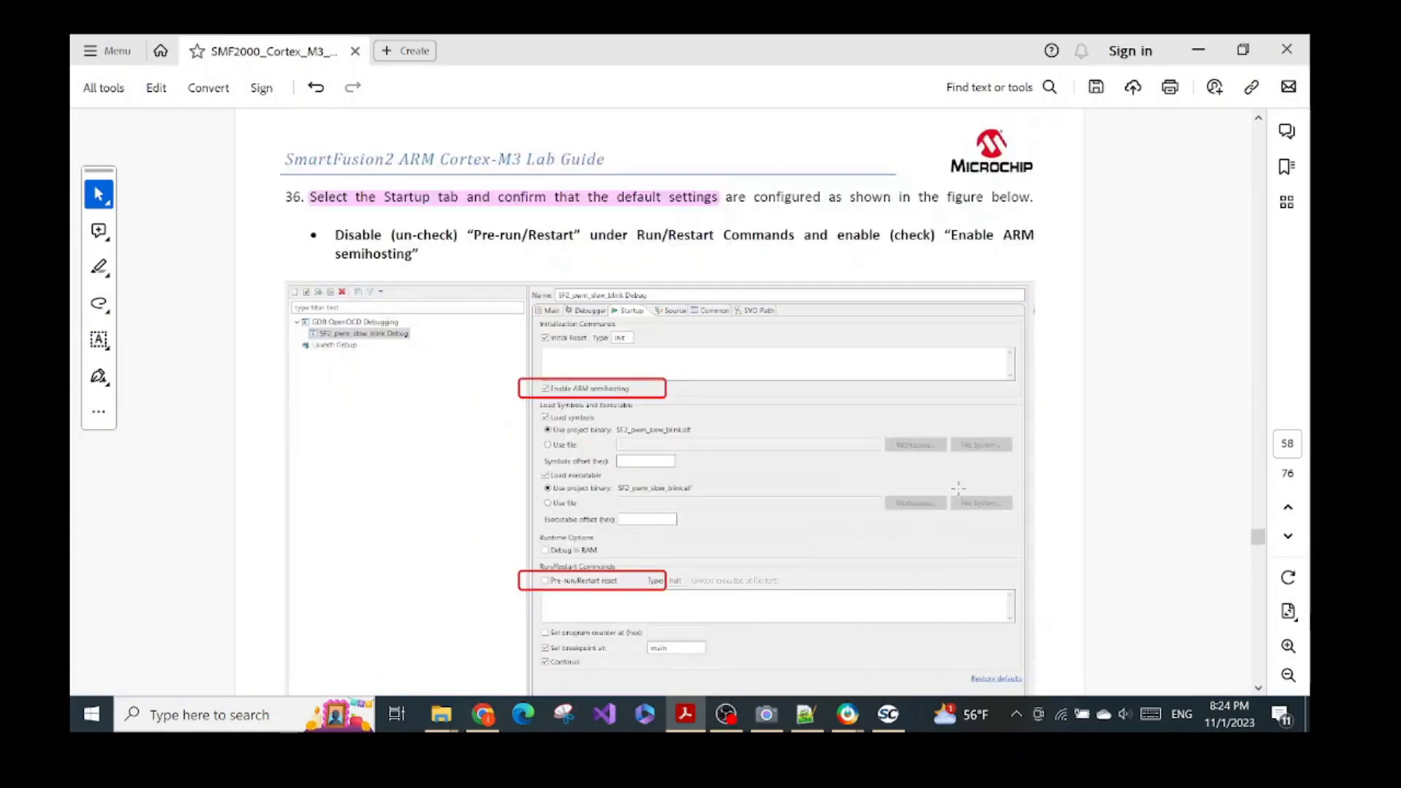
{"action": "scroll", "coordinate": [957, 488], "scroll_direction": "up", "scroll_amount": 8}
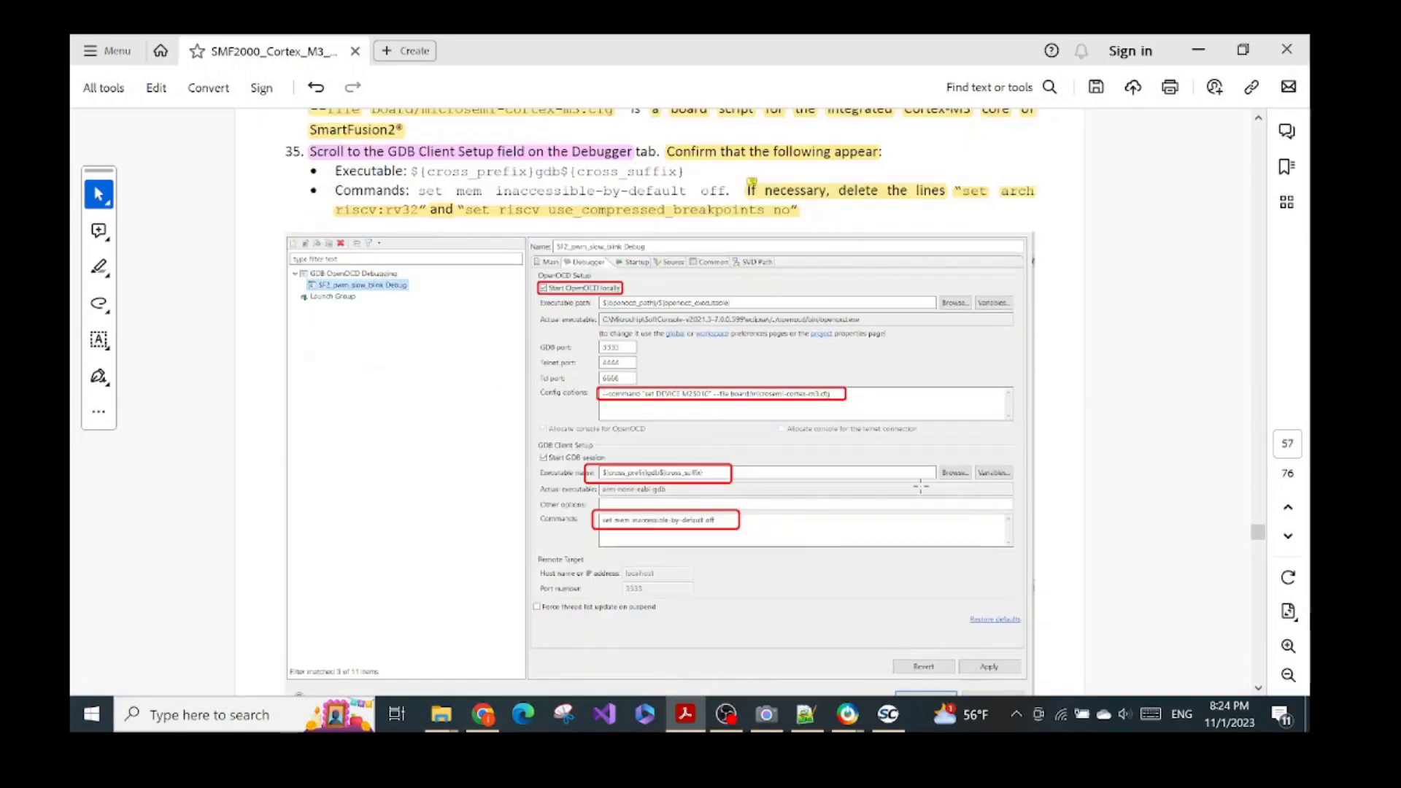
{"action": "scroll", "coordinate": [917, 474], "scroll_direction": "down", "scroll_amount": 6}
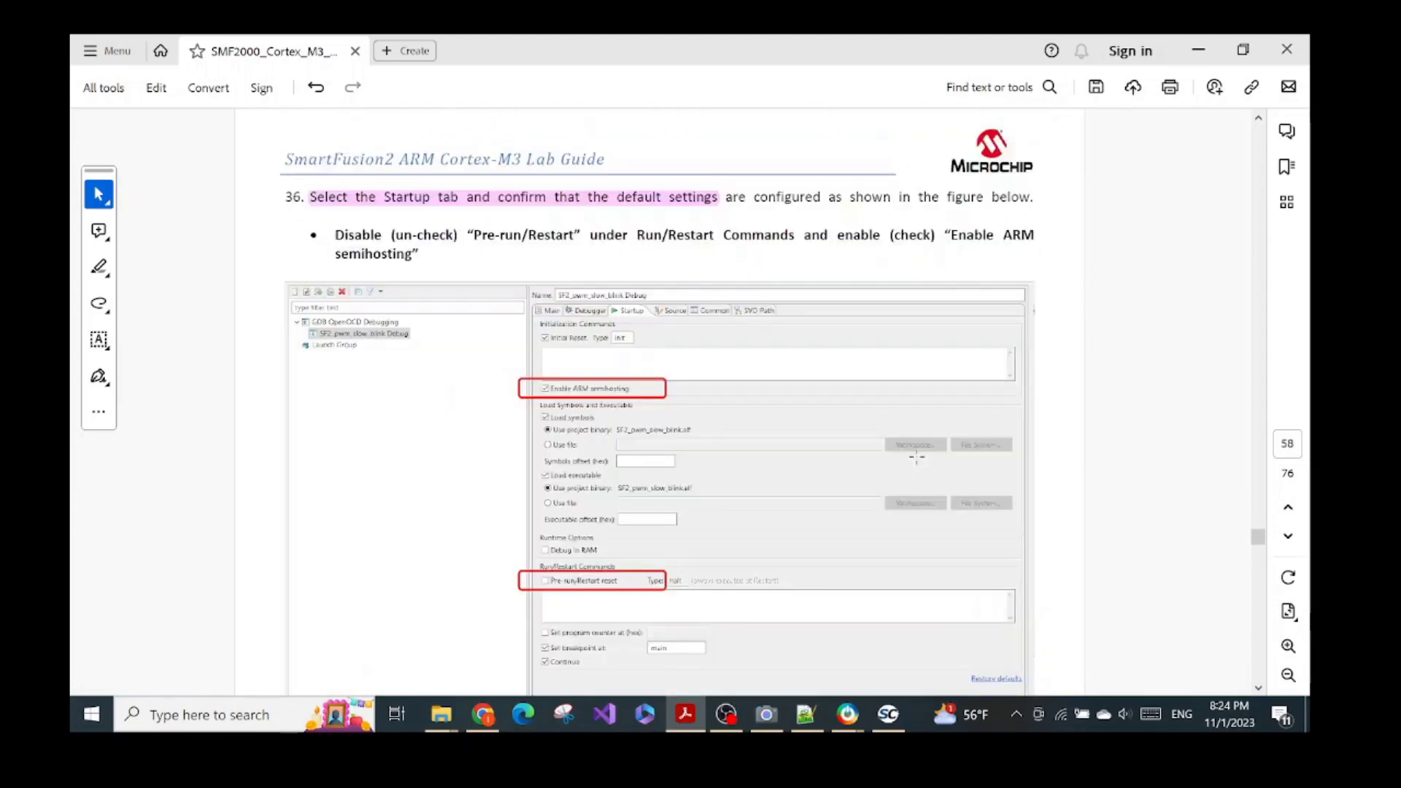
{"action": "scroll", "coordinate": [788, 356], "scroll_direction": "down", "scroll_amount": 1}
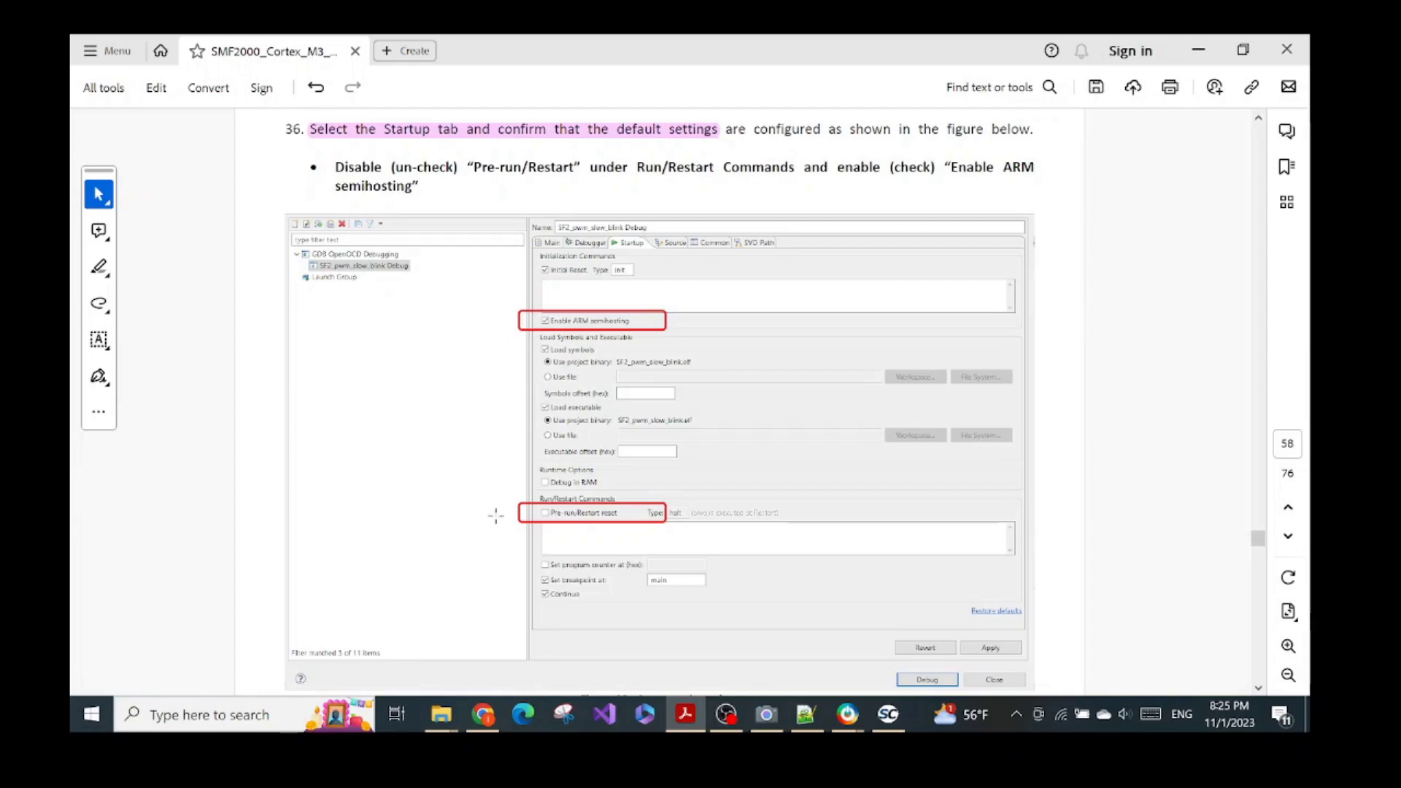
{"action": "left_click", "coordinate": [888, 715]}
{"action": "left_click", "coordinate": [726, 206]}
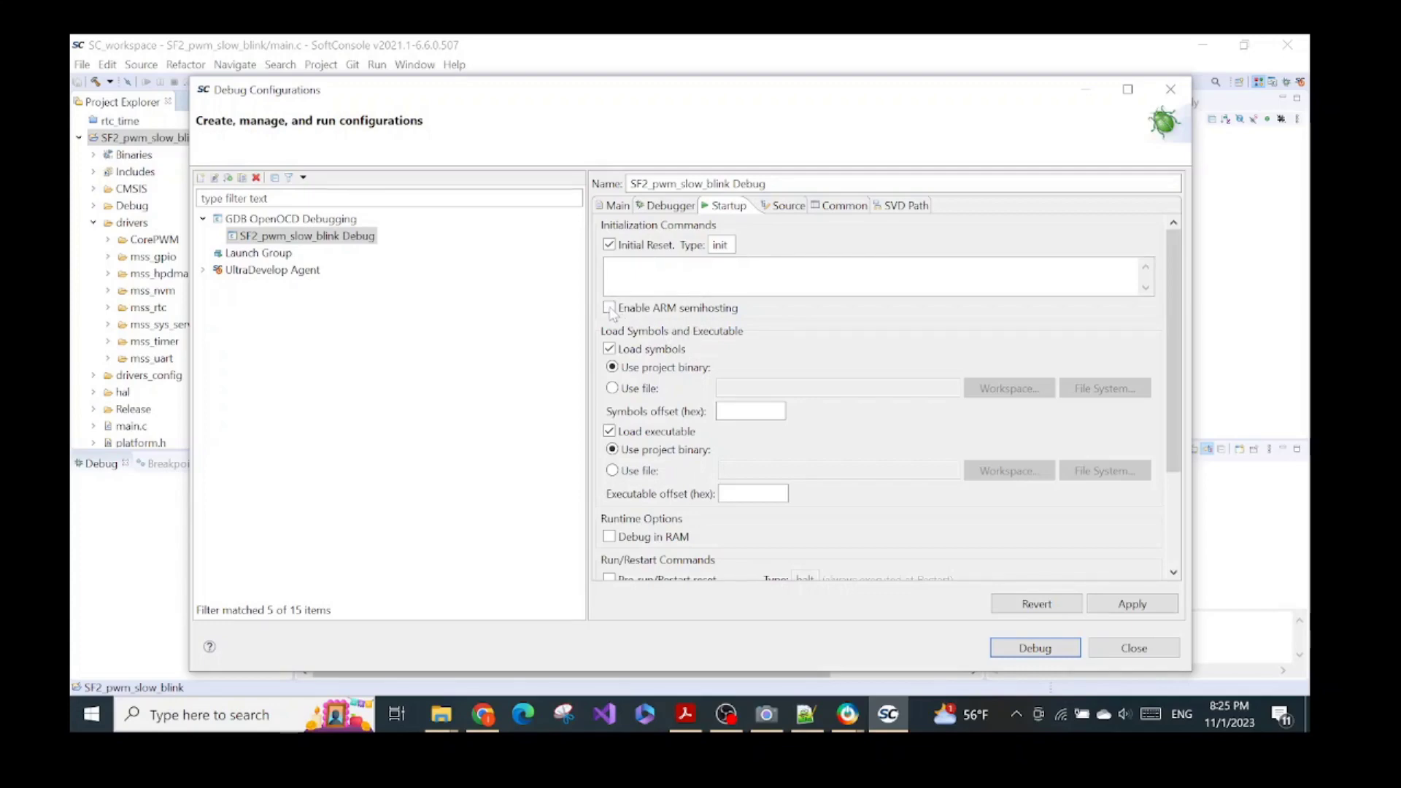
{"action": "left_click", "coordinate": [611, 309]}
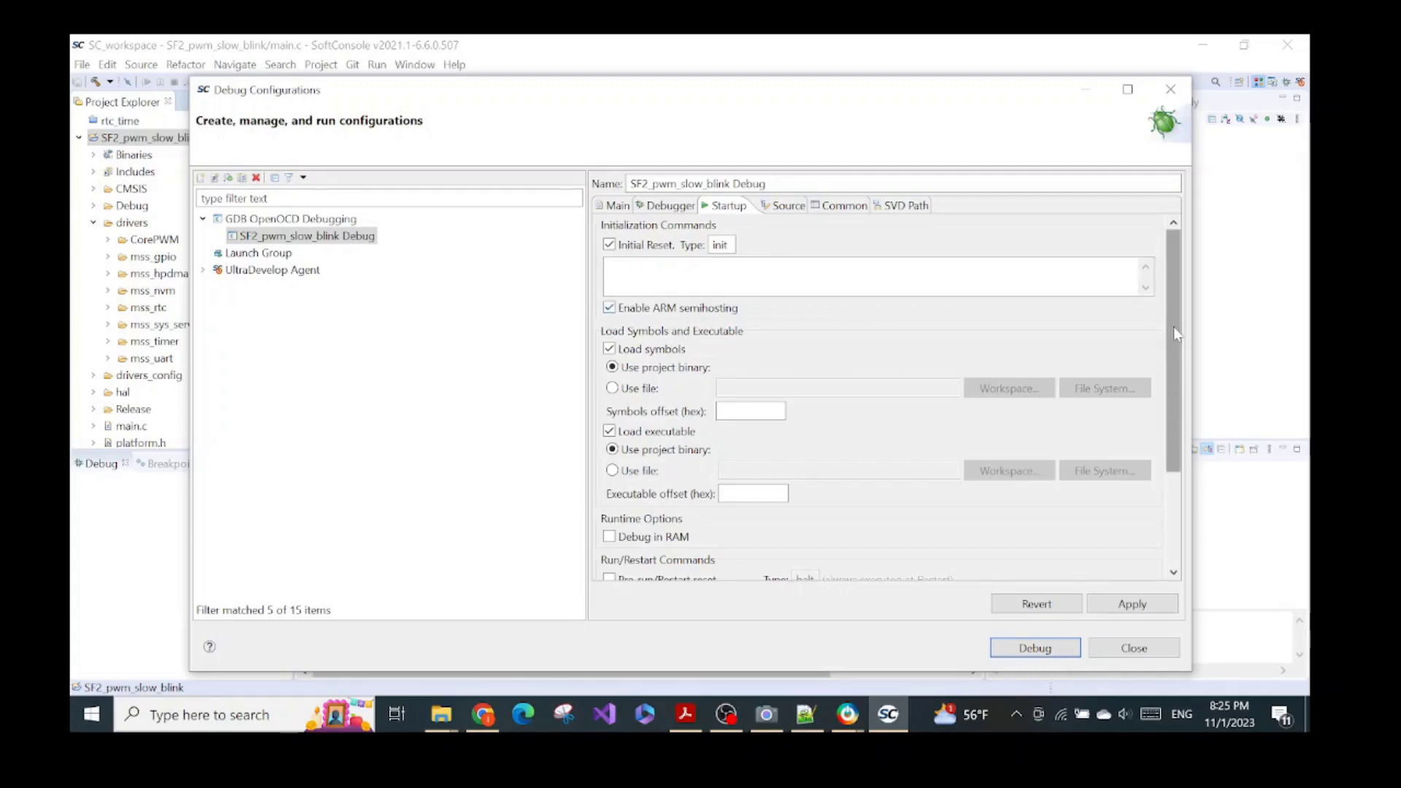
{"action": "left_click_drag", "start_coordinate": [1173, 327], "coordinate": [1186, 425]}
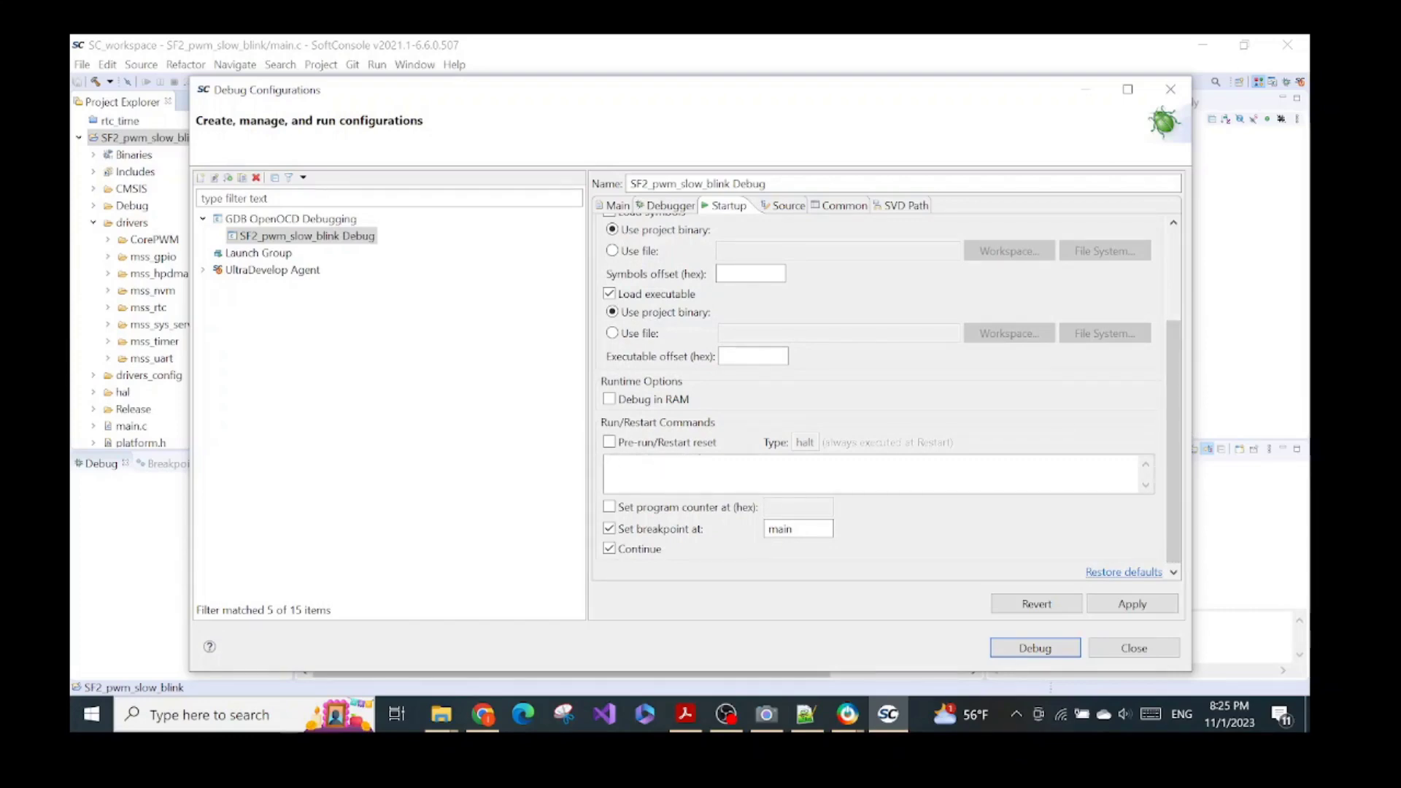
{"action": "scroll", "coordinate": [724, 457], "scroll_direction": "up", "scroll_amount": 5}
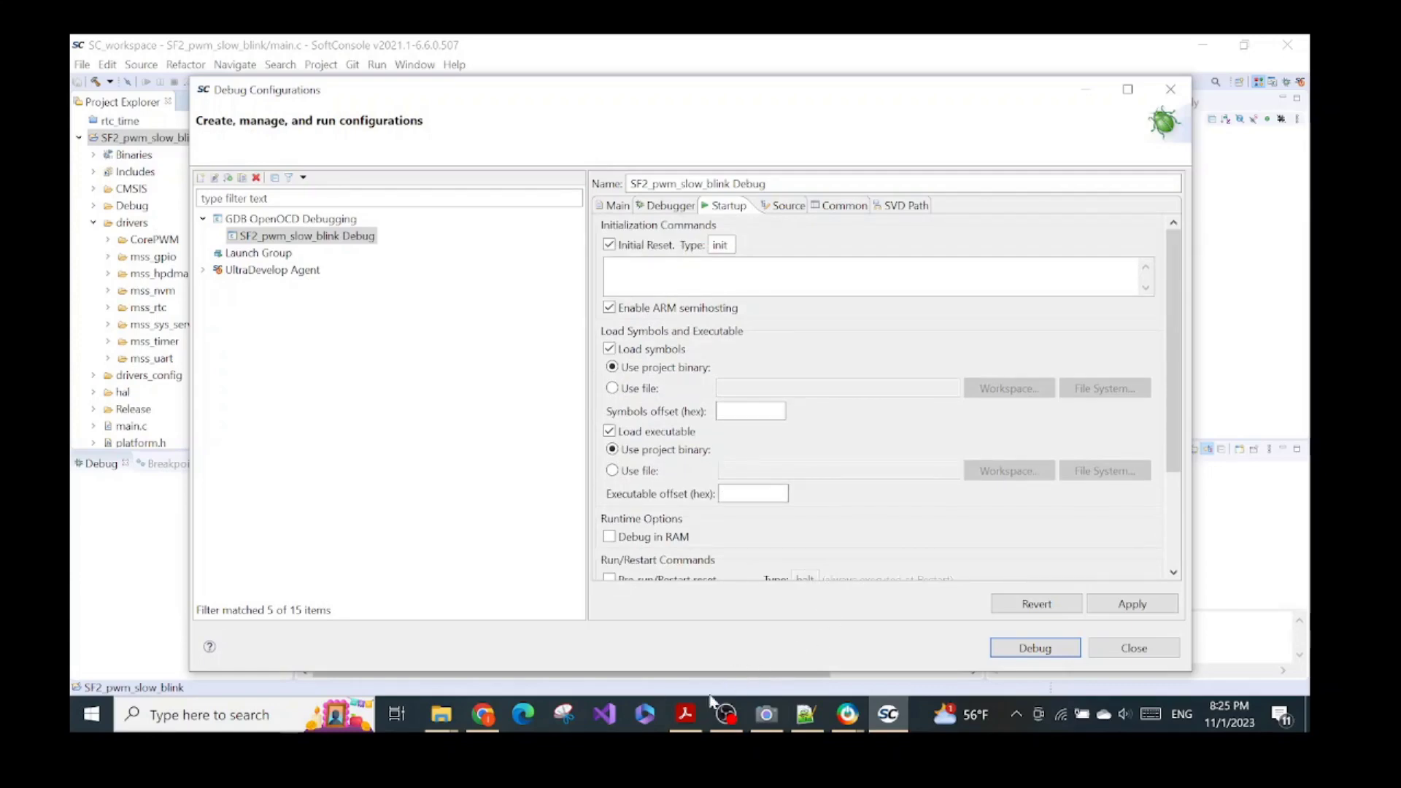
Step: Read steps 37 and 38 in the PDF lab guide, and apply the changes to the debug configuration in SoftConsole
{"action": "left_click", "coordinate": [685, 715]}
{"action": "scroll", "coordinate": [734, 460], "scroll_direction": "down", "scroll_amount": 6}
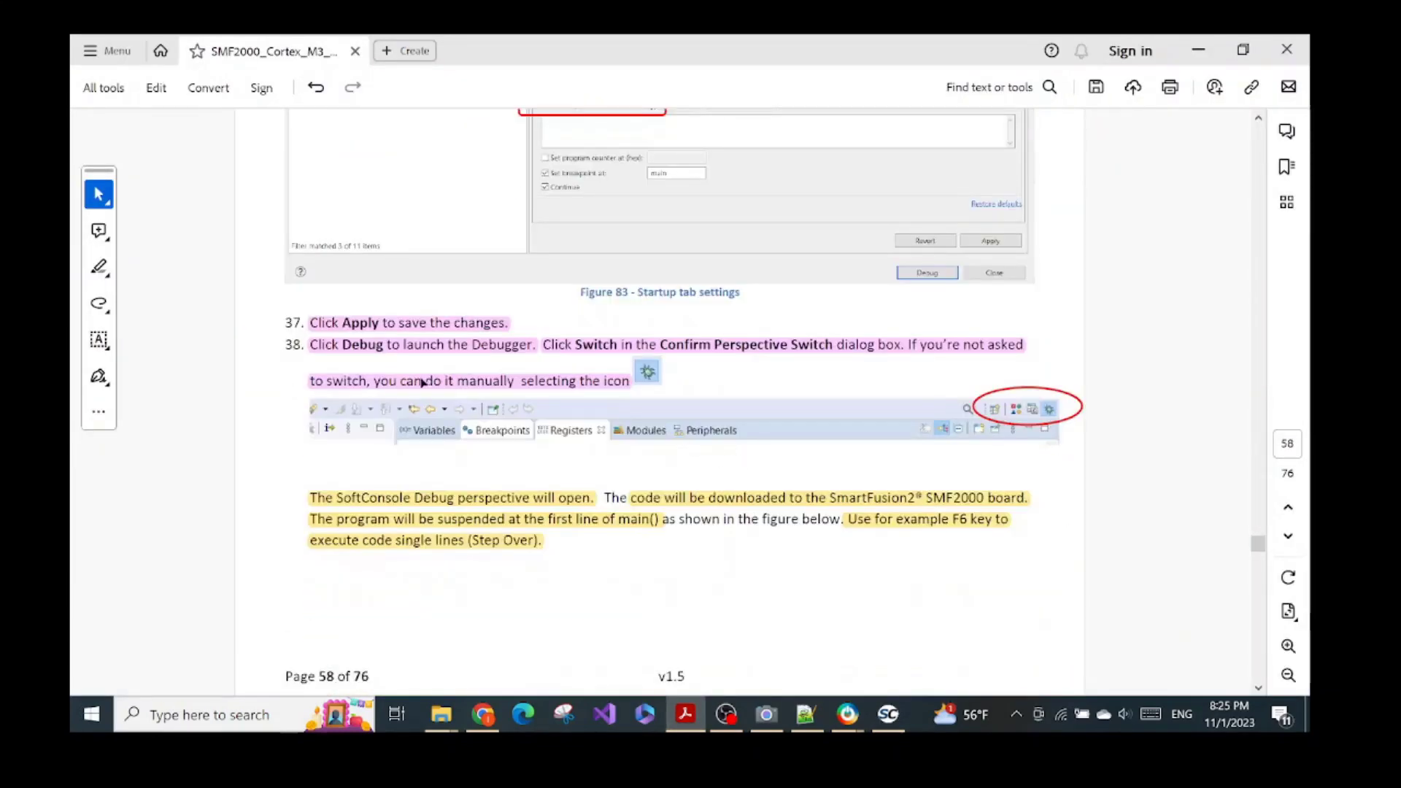
{"action": "left_click", "coordinate": [888, 714]}
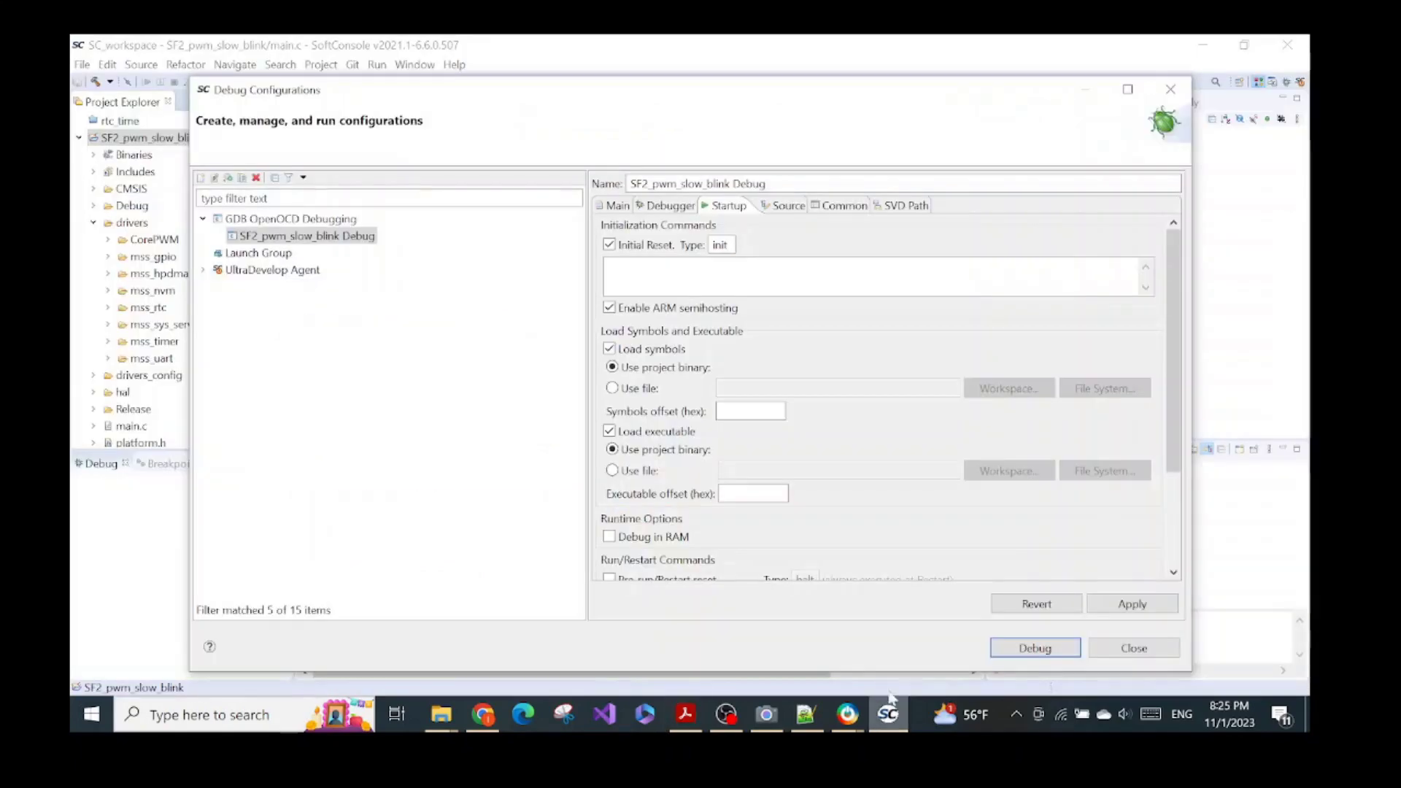
{"action": "left_click", "coordinate": [1128, 605]}
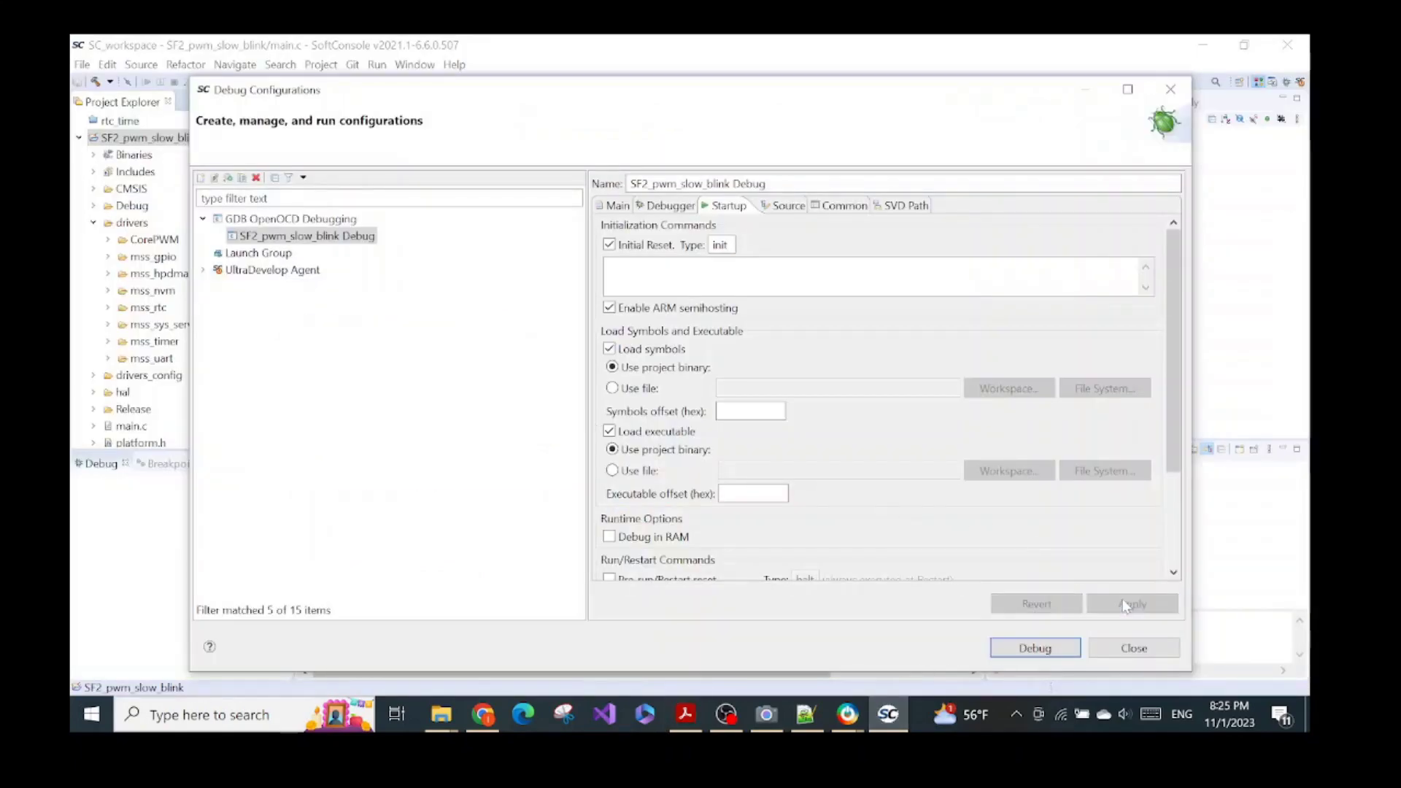
Step: Recheck the main, debugger and startup settings of SF2_pwm_slow_blink Debug, and launch the debug session
{"action": "left_click", "coordinate": [680, 208]}
{"action": "left_click", "coordinate": [615, 206]}
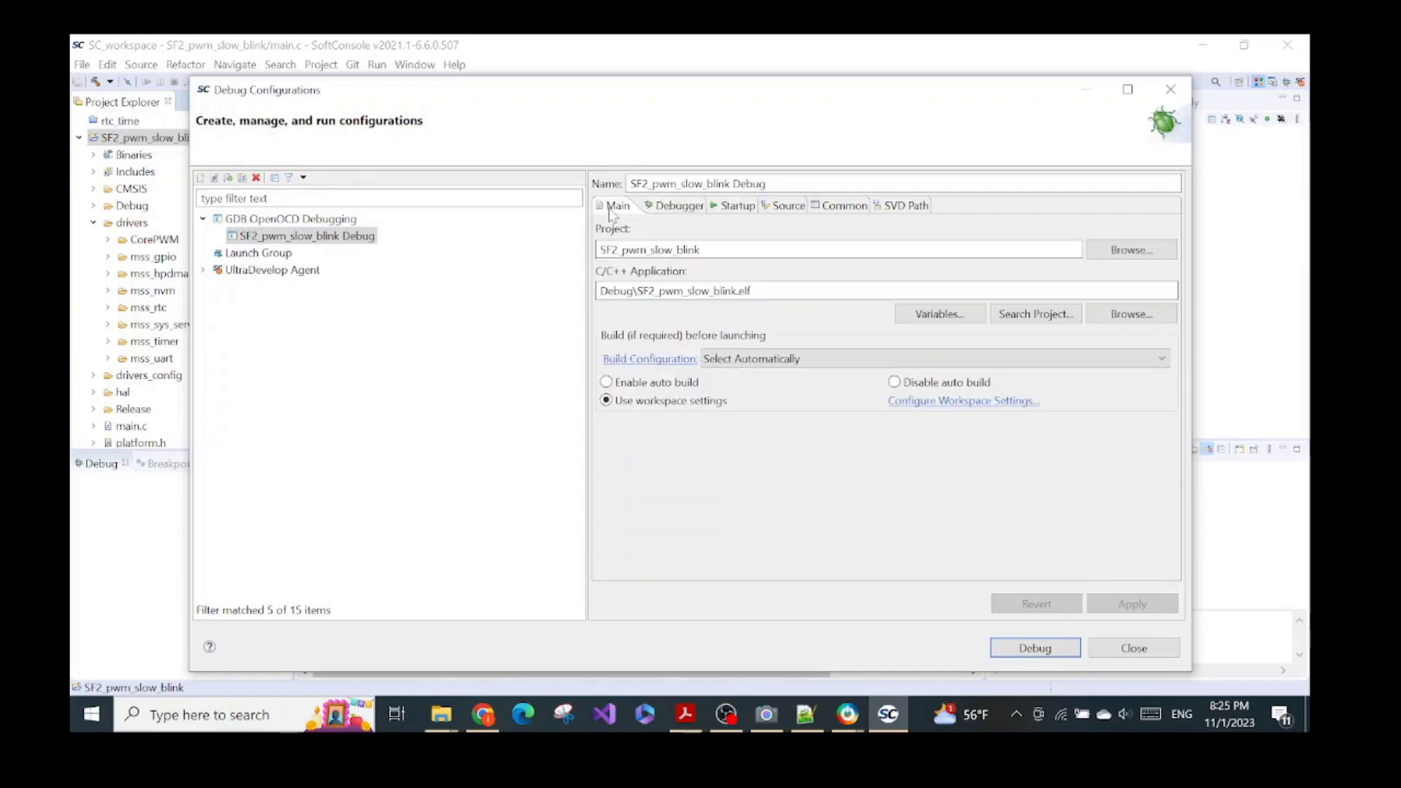
{"action": "left_click", "coordinate": [676, 213]}
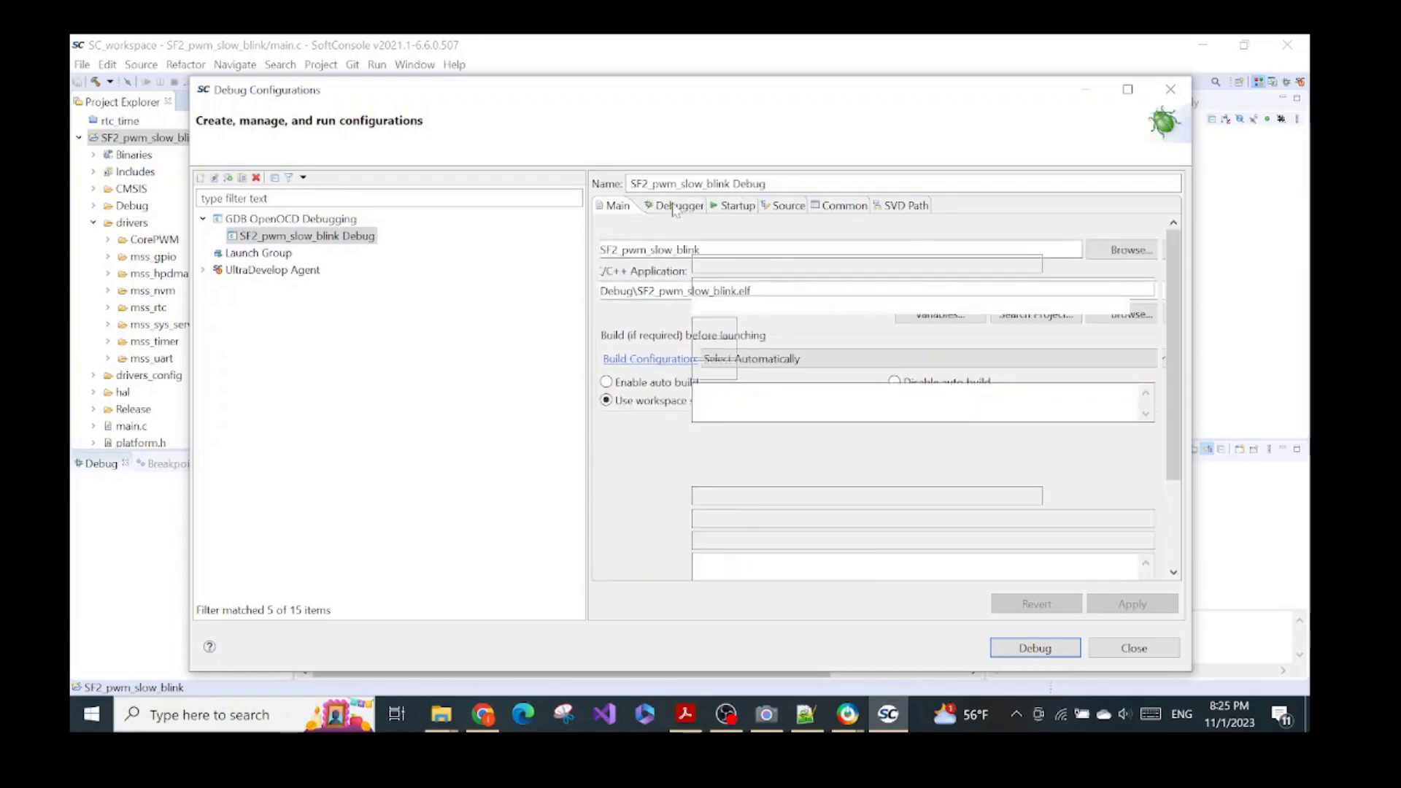
{"action": "left_click", "coordinate": [737, 207]}
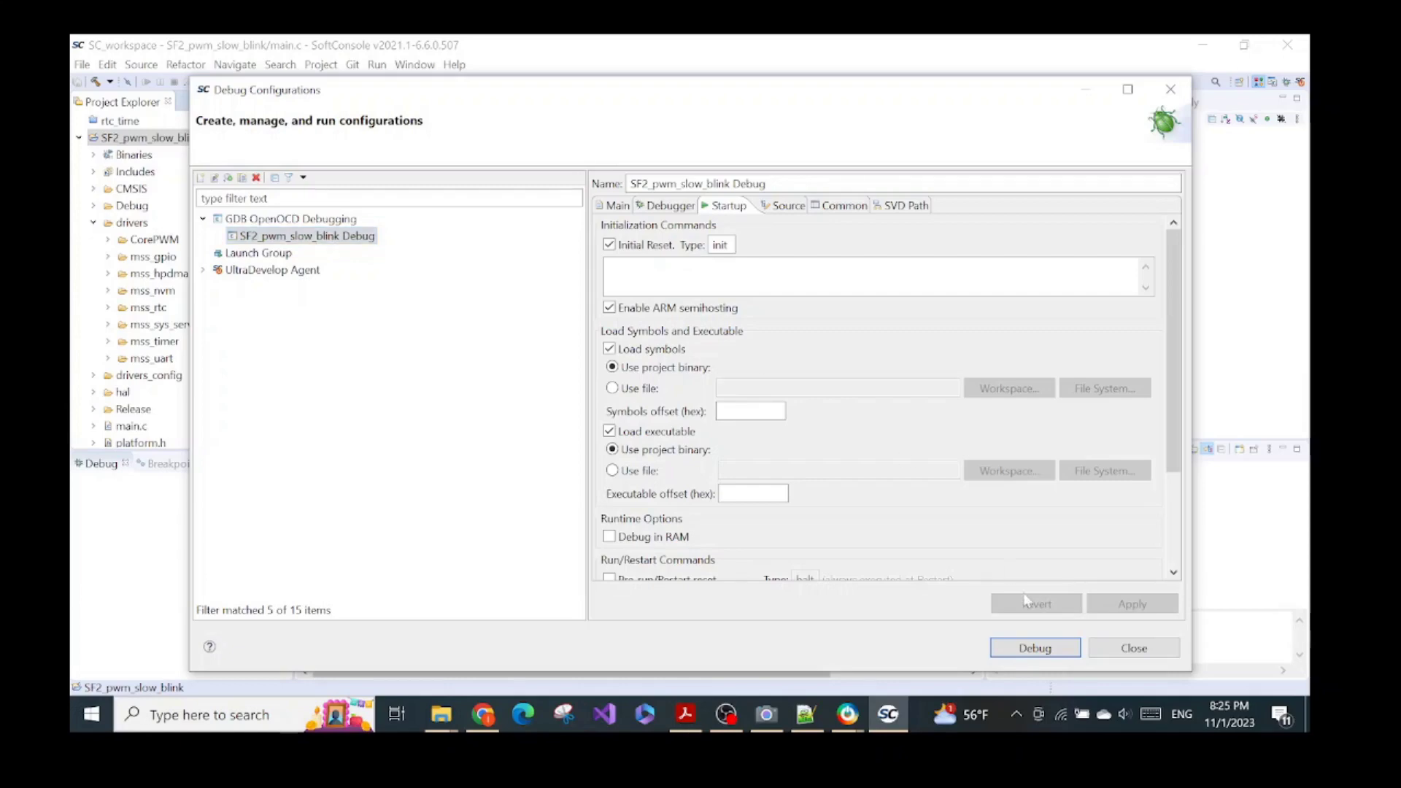
{"action": "left_click", "coordinate": [1034, 649]}
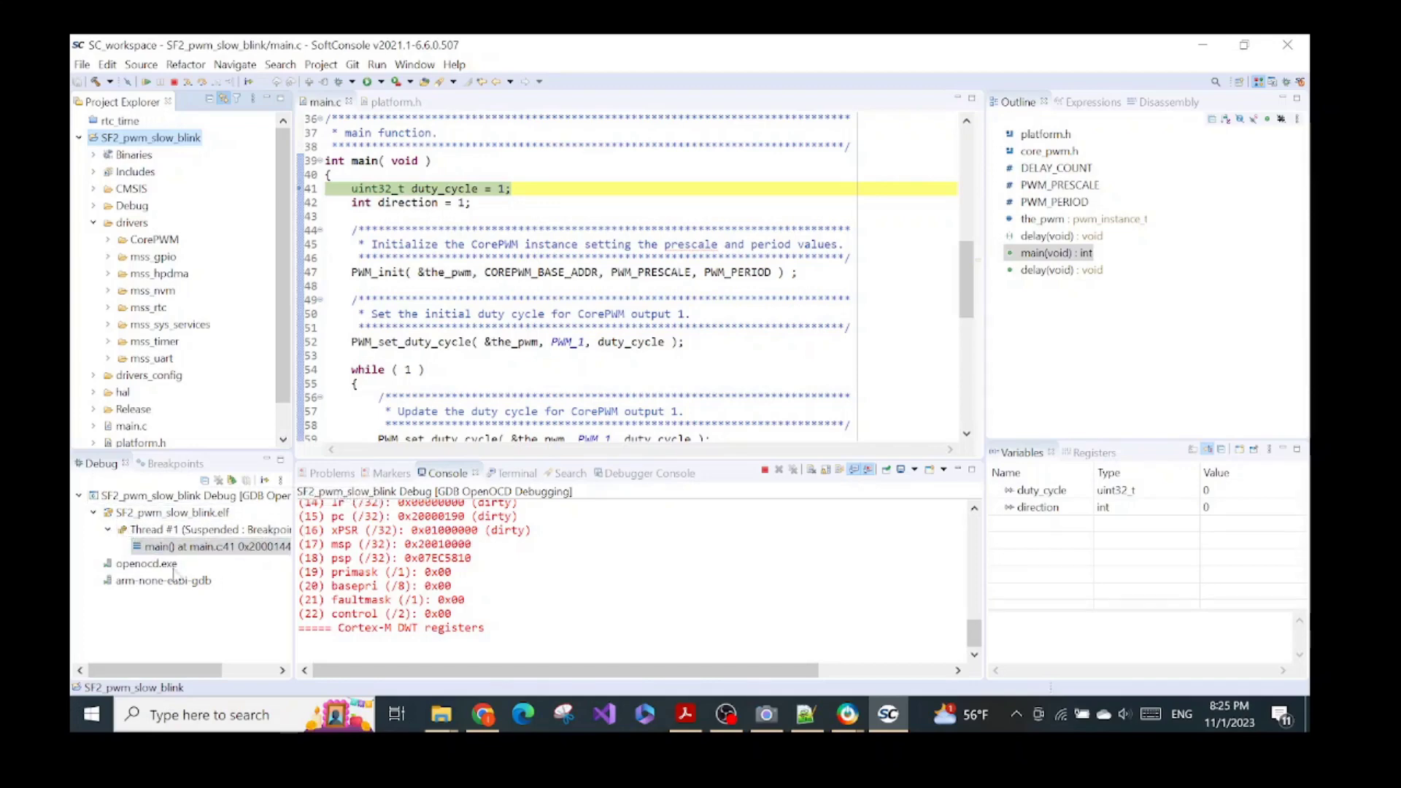
Step: Switch SoftConsole to the Debug perspective, view the target board in the Camera app, and return to line 43 of main.c
{"action": "left_click", "coordinate": [329, 472]}
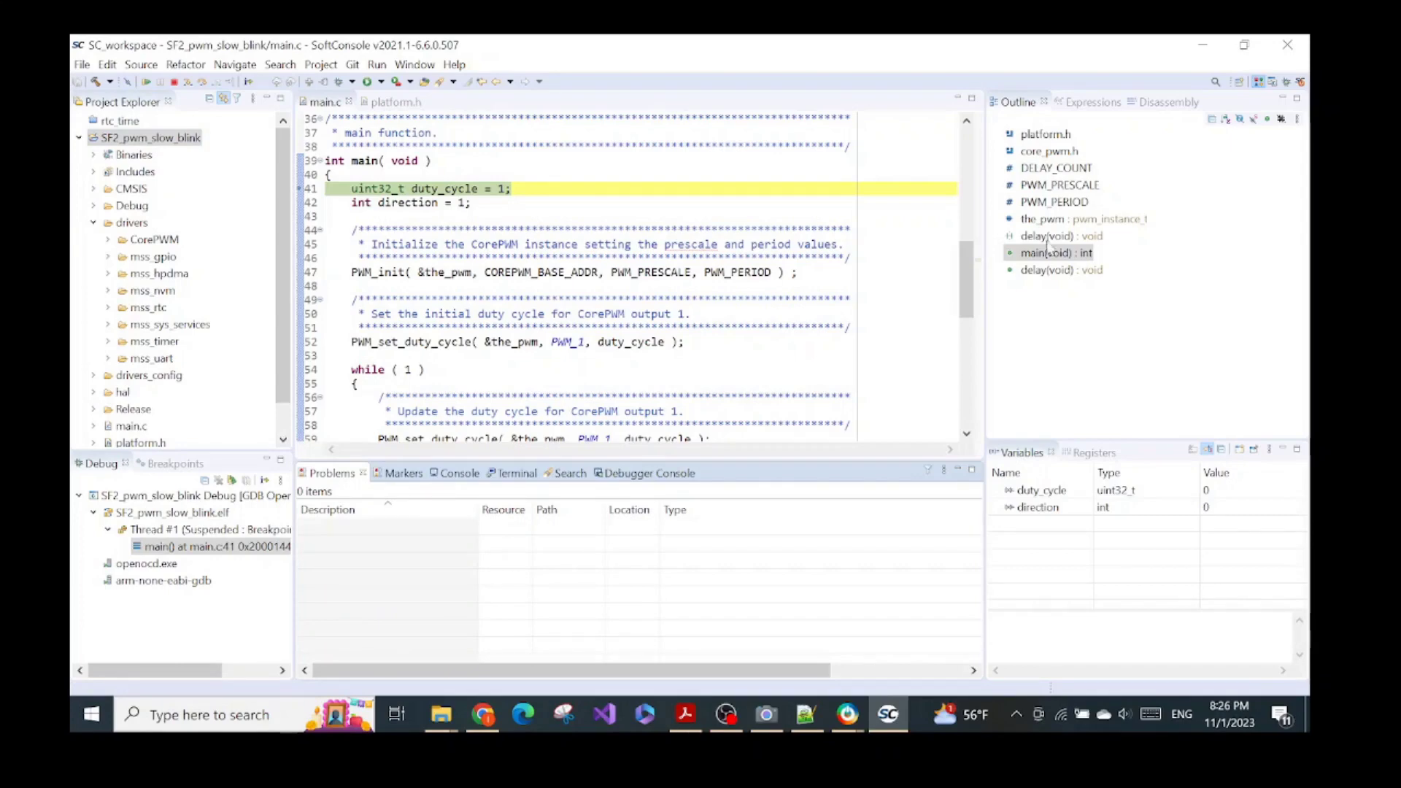
{"action": "left_click", "coordinate": [1285, 83]}
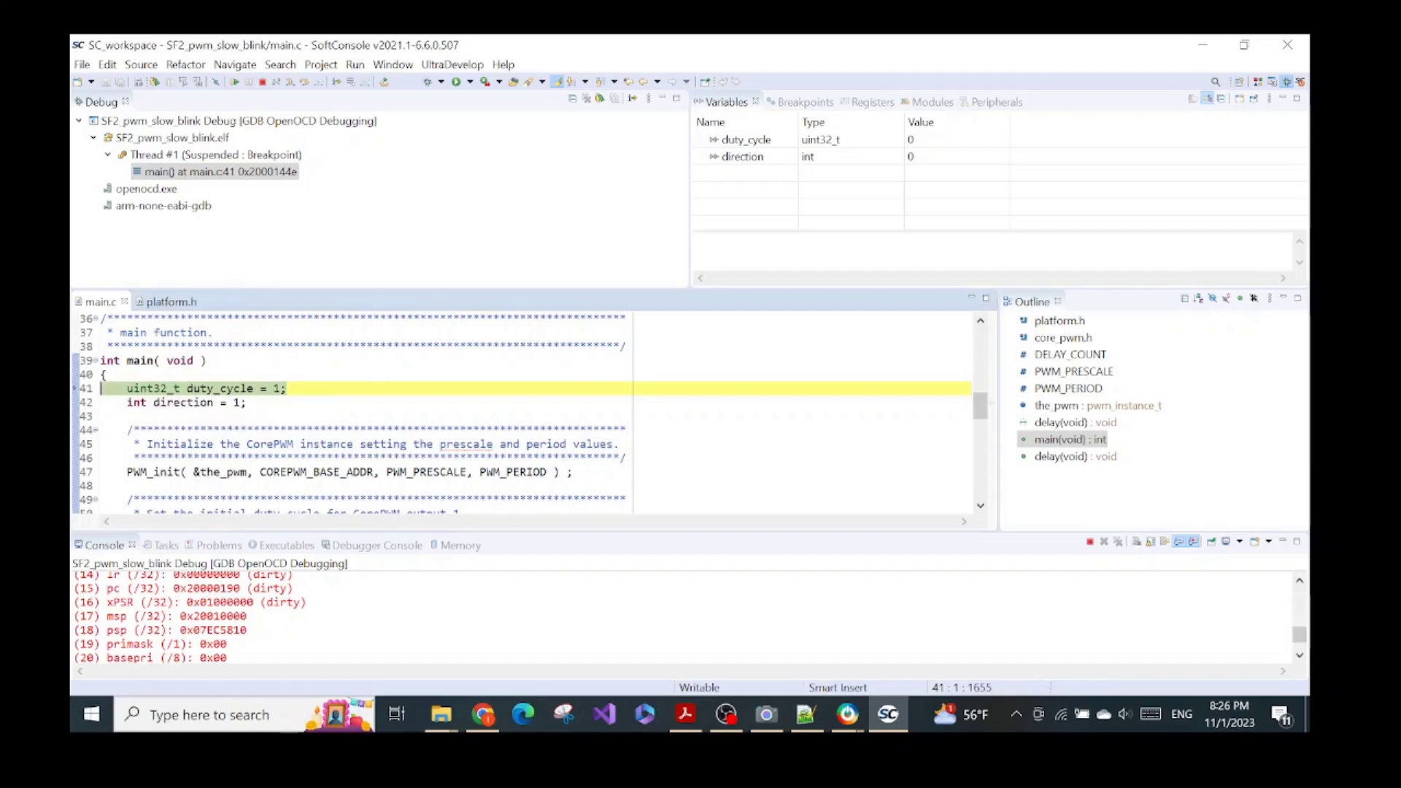
{"action": "left_click", "coordinate": [769, 717]}
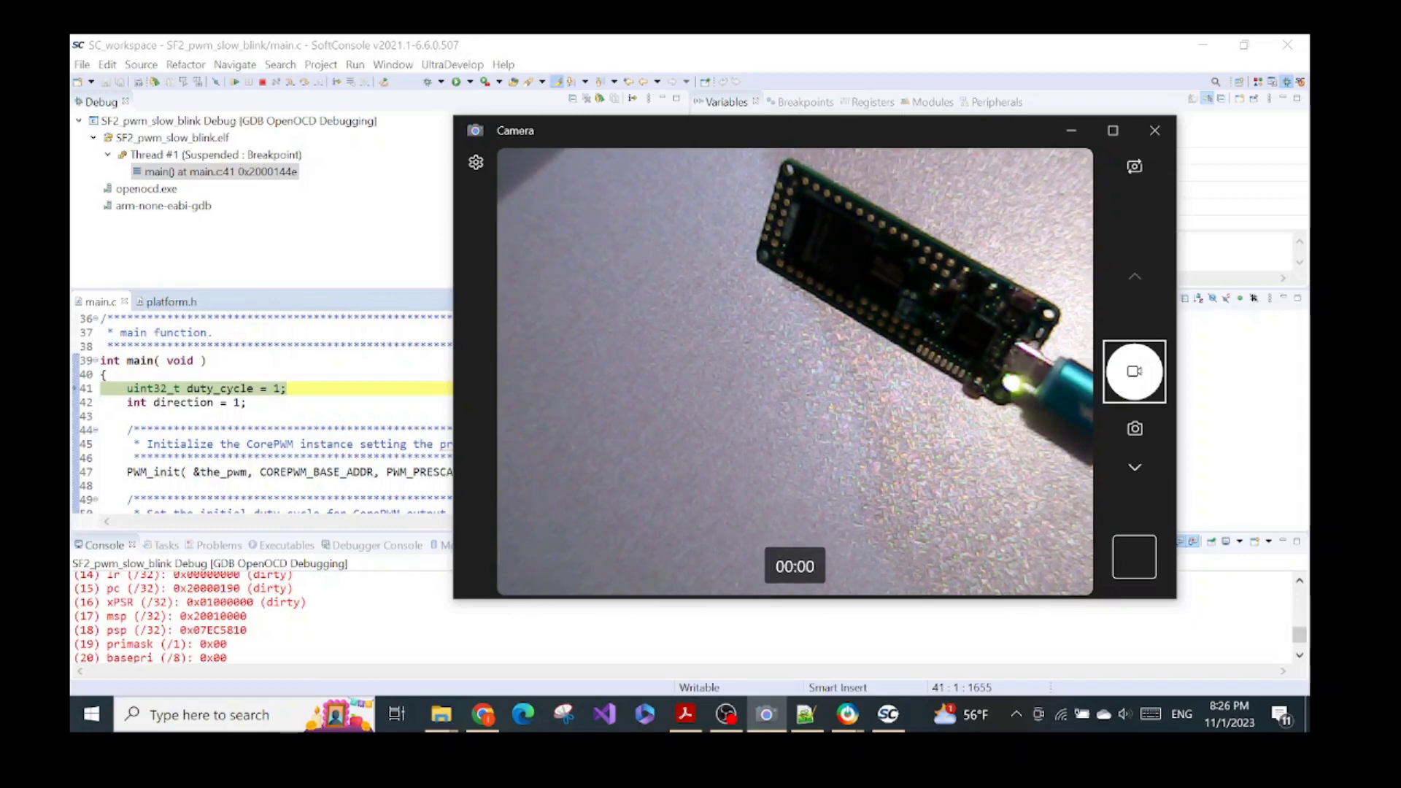
{"action": "left_click", "coordinate": [102, 416]}
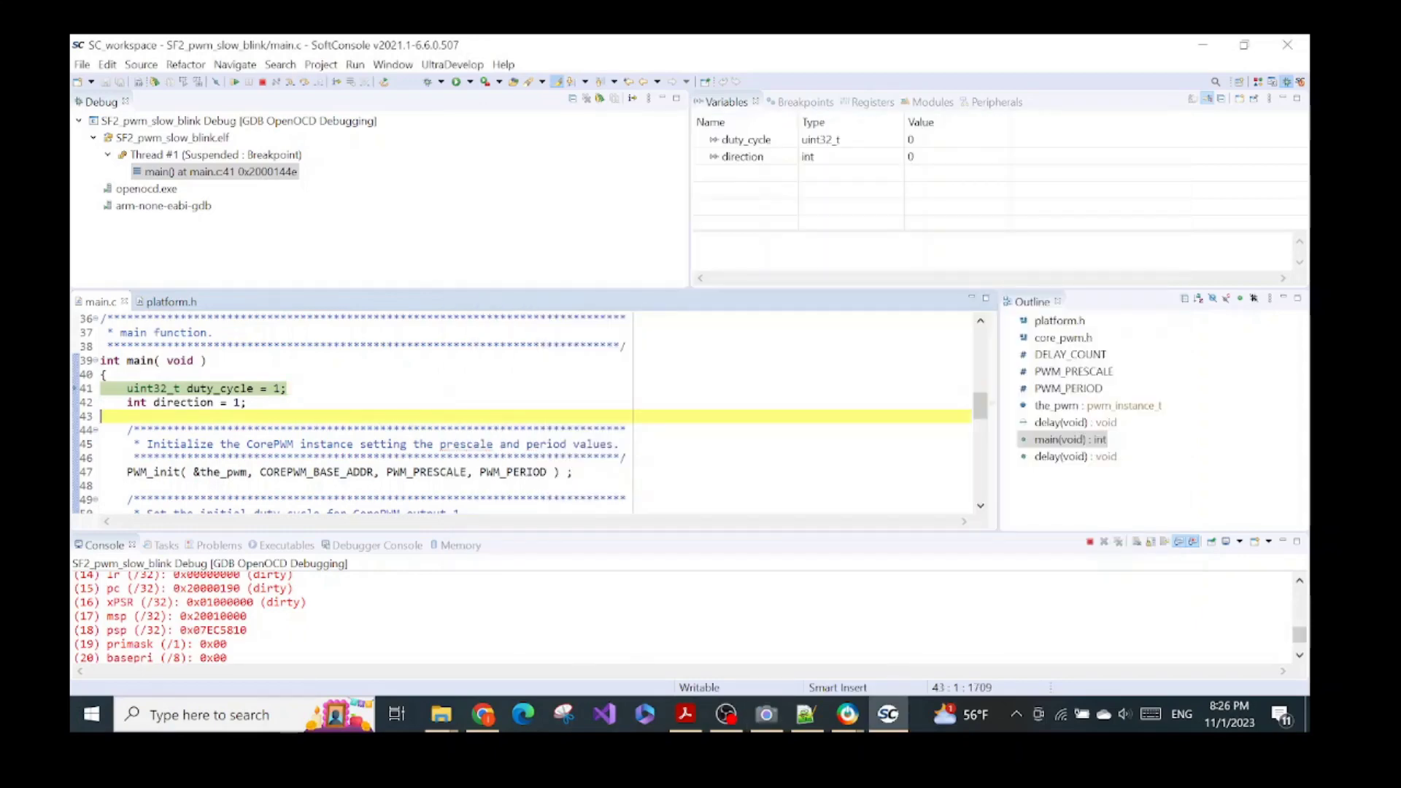
Step: Step over the duty_cycle and direction initializations on lines 41 and 42 of main.c, and expand the general registers
{"action": "left_click", "coordinate": [292, 388]}
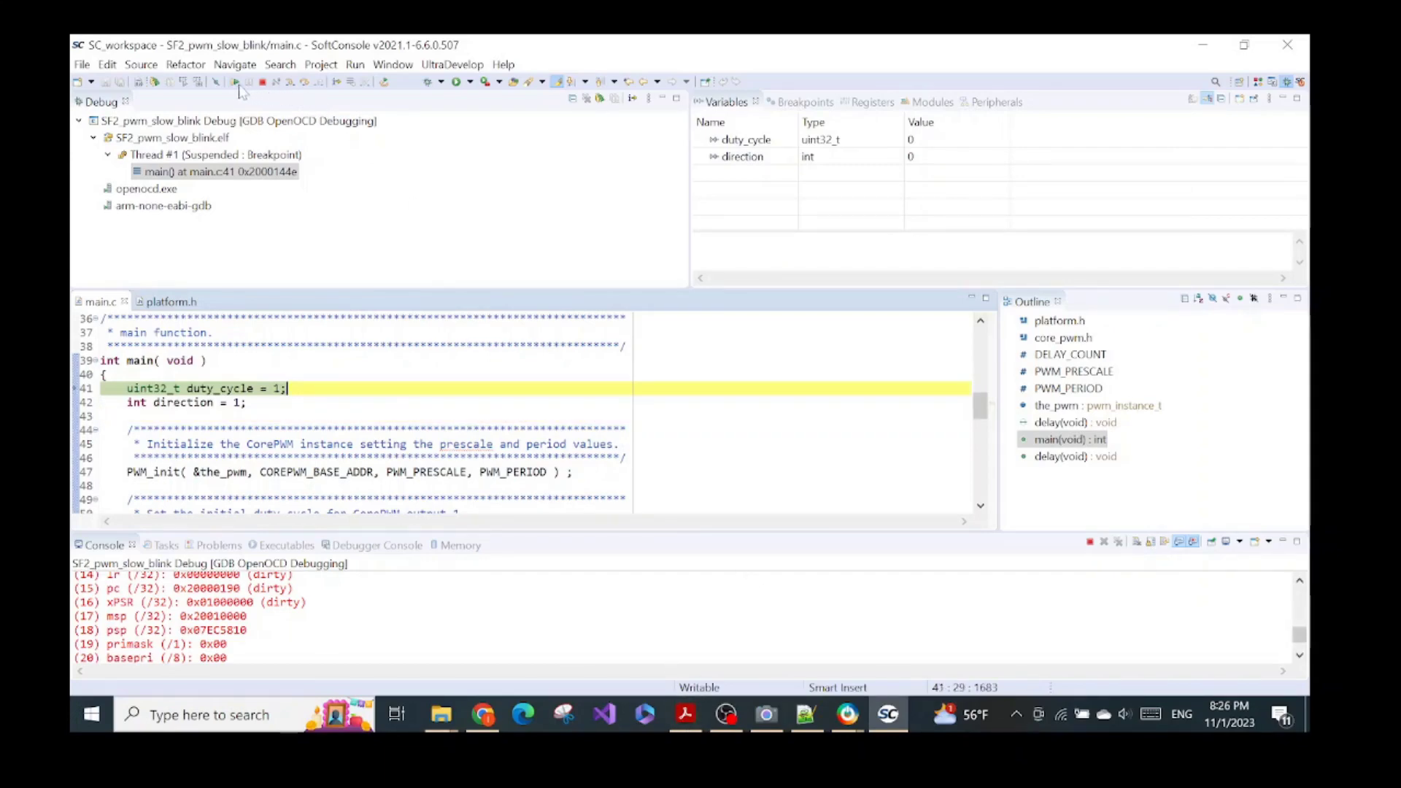
{"action": "left_click", "coordinate": [305, 83]}
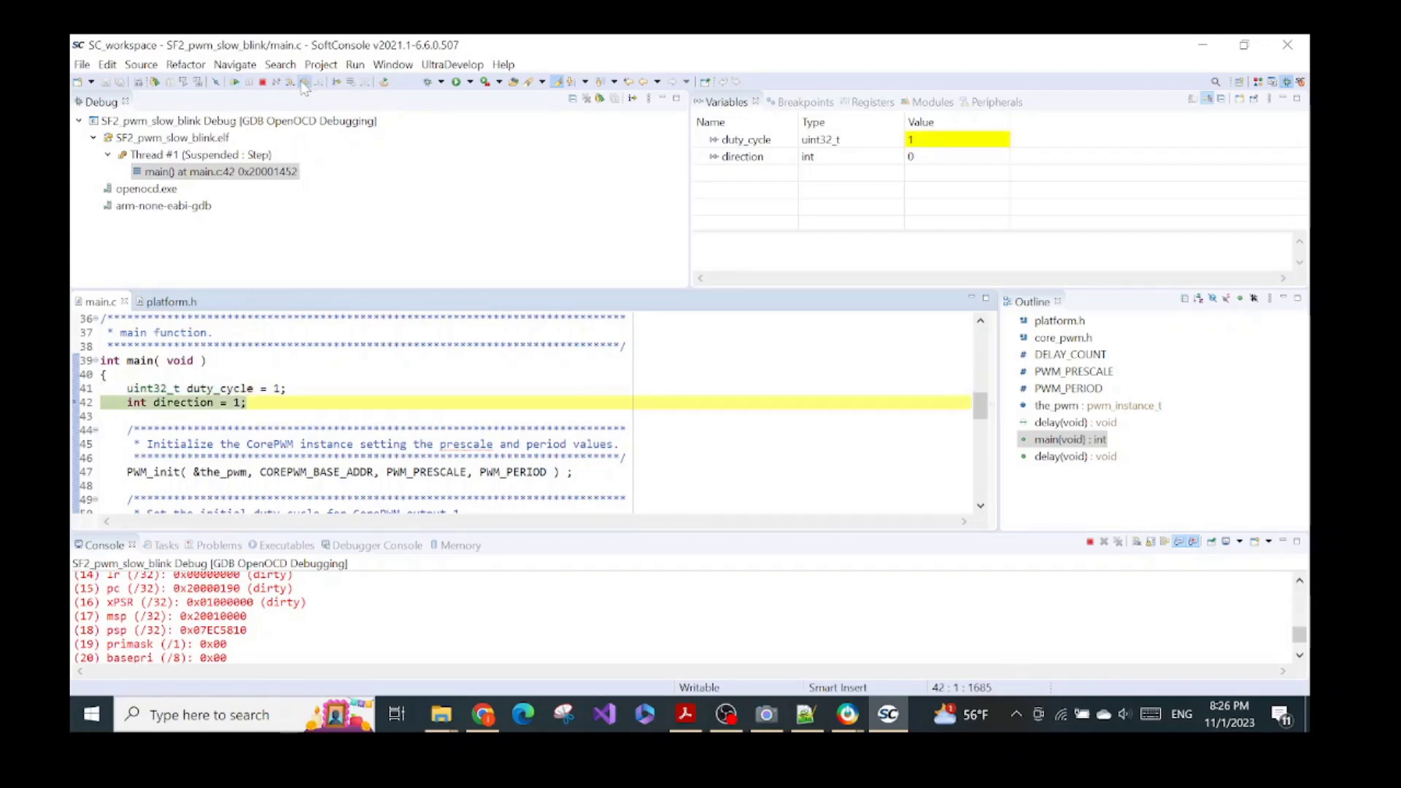
{"action": "left_click", "coordinate": [305, 82]}
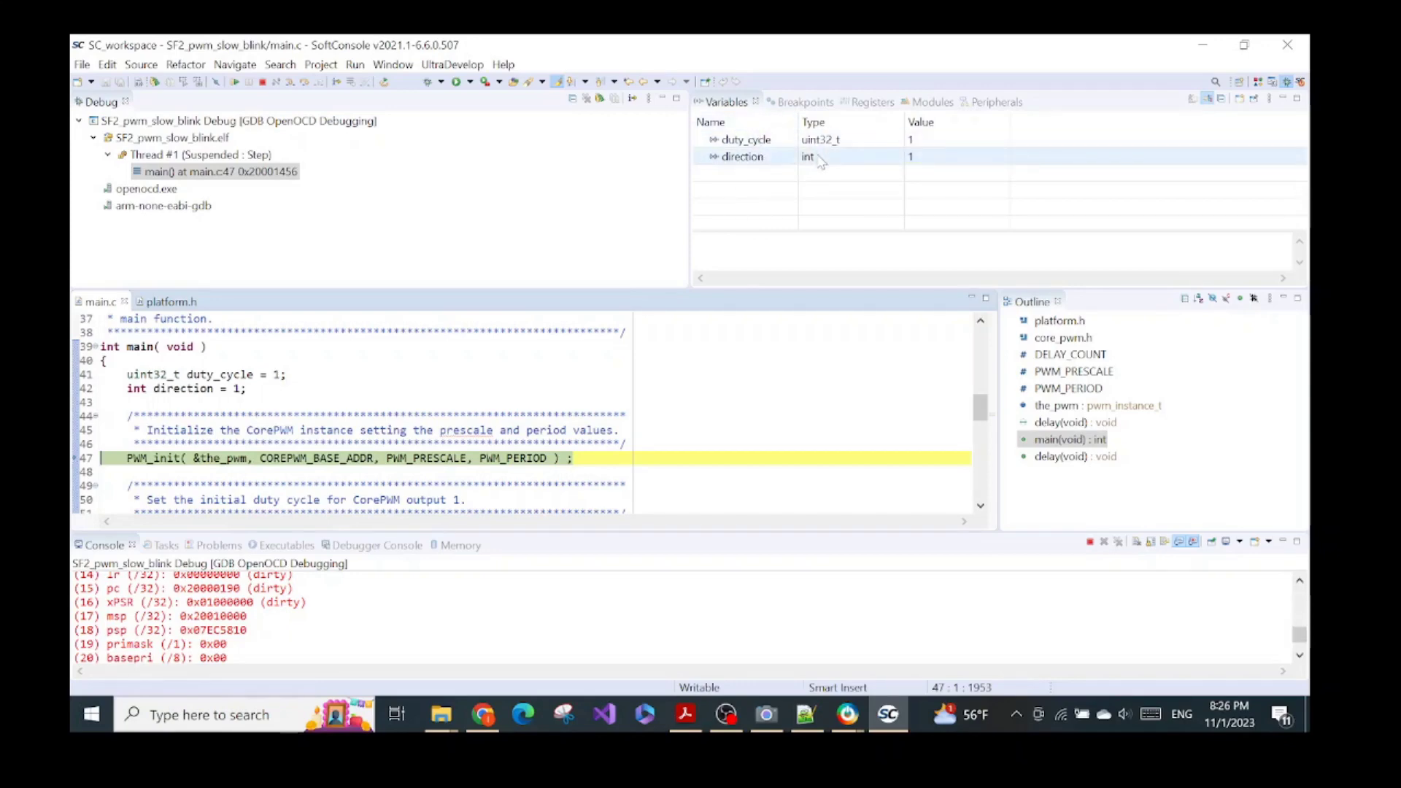
{"action": "left_click", "coordinate": [860, 102]}
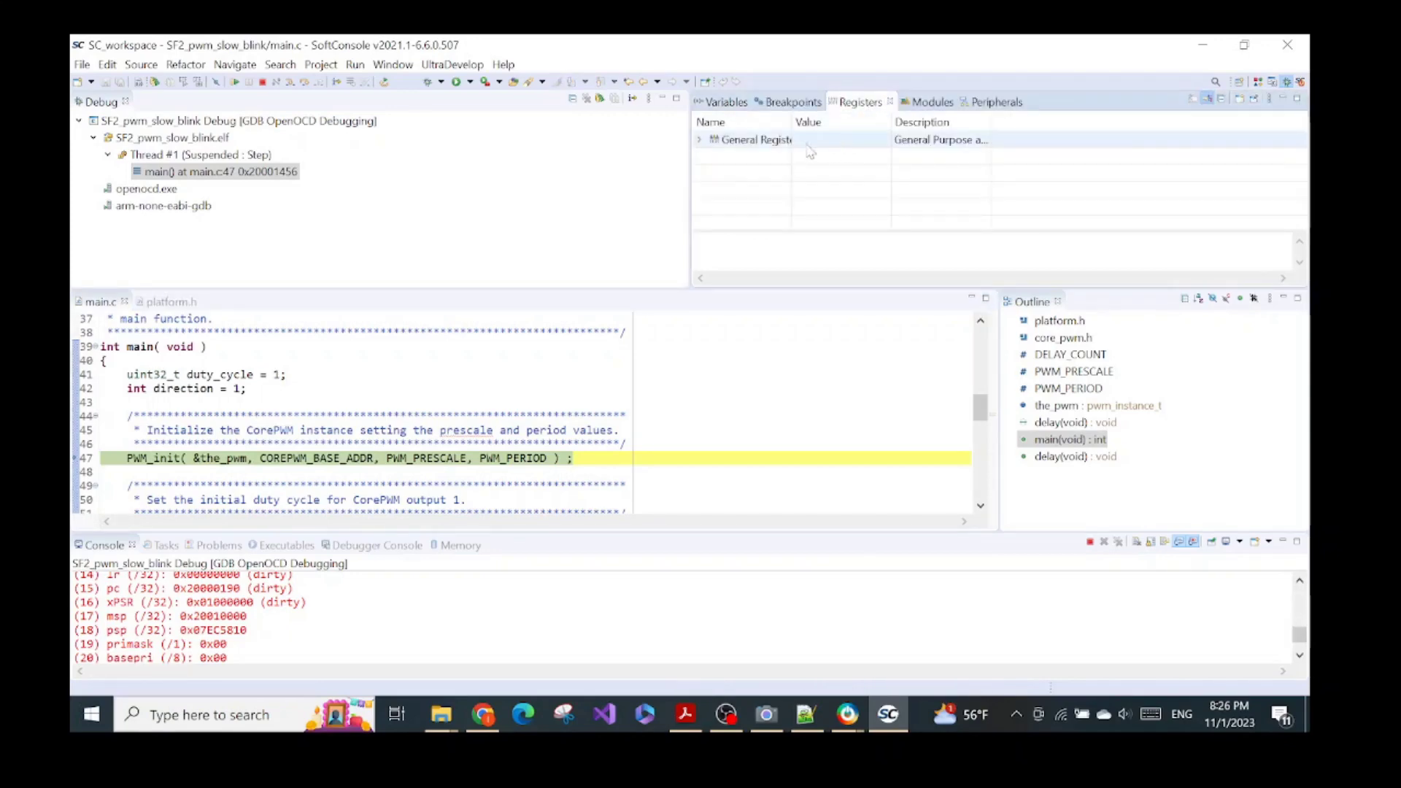
{"action": "left_click", "coordinate": [698, 140]}
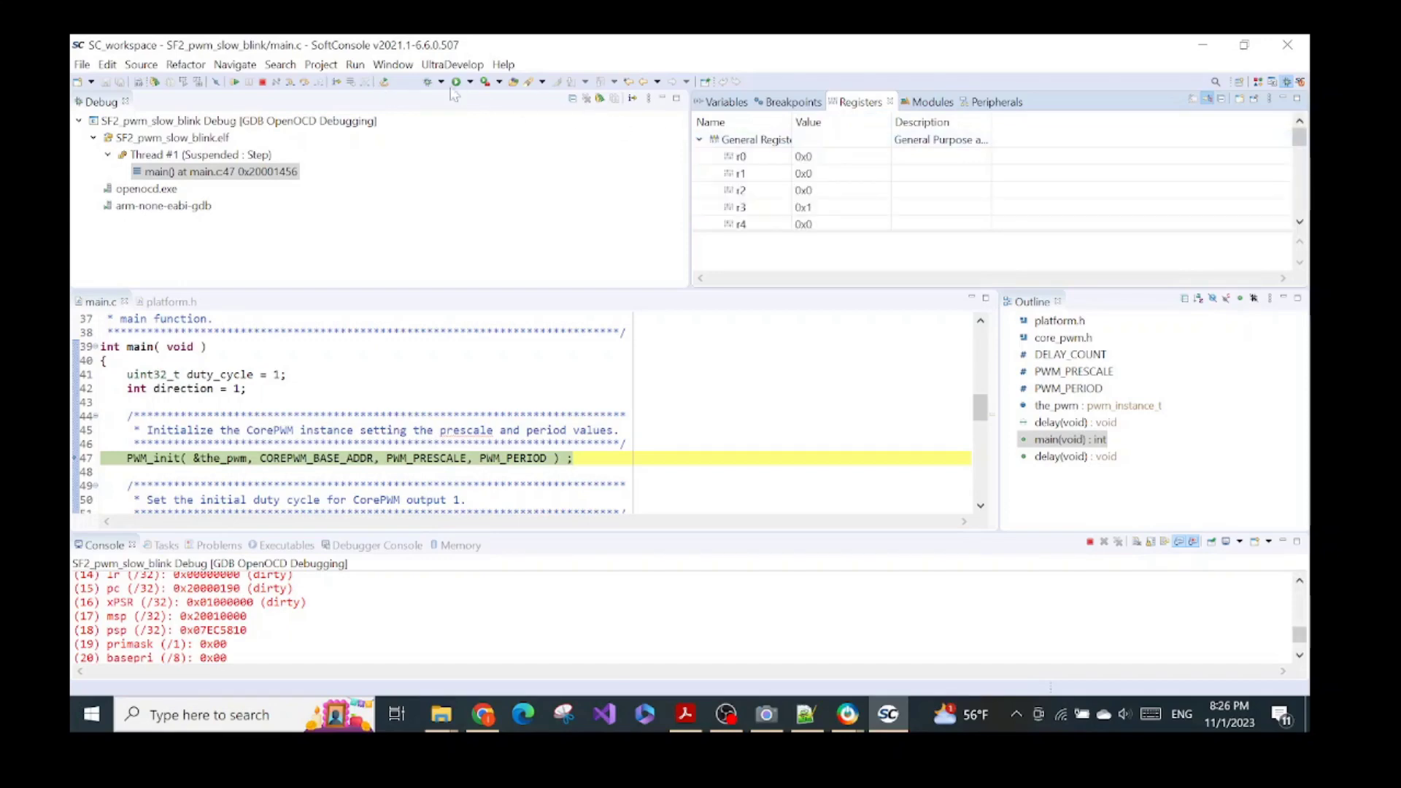
Step: Step over the PWM initialization, duty cycle and delay calls in main.c until execution reaches line 67, and watch the variables
{"action": "left_click", "coordinate": [305, 83]}
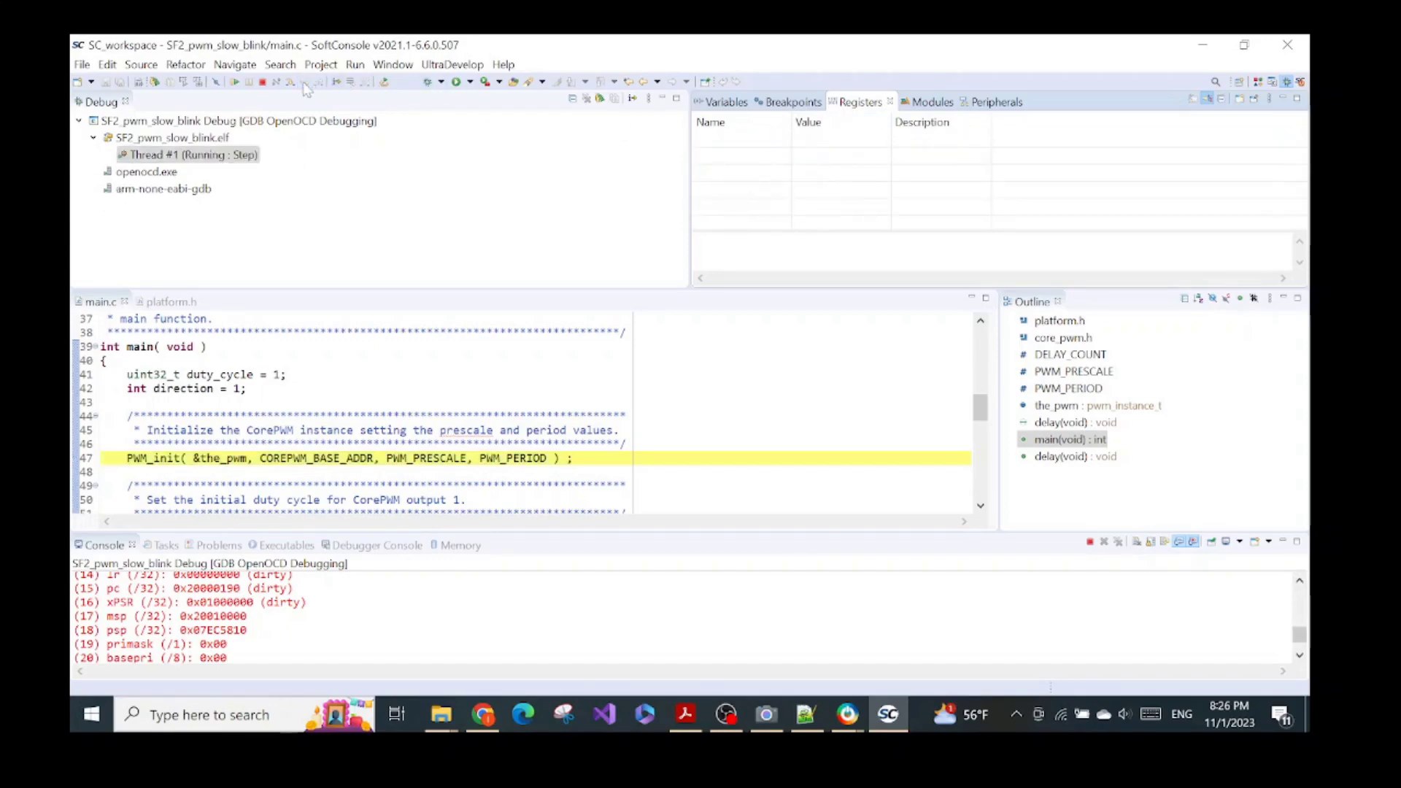
{"action": "left_click", "coordinate": [305, 83]}
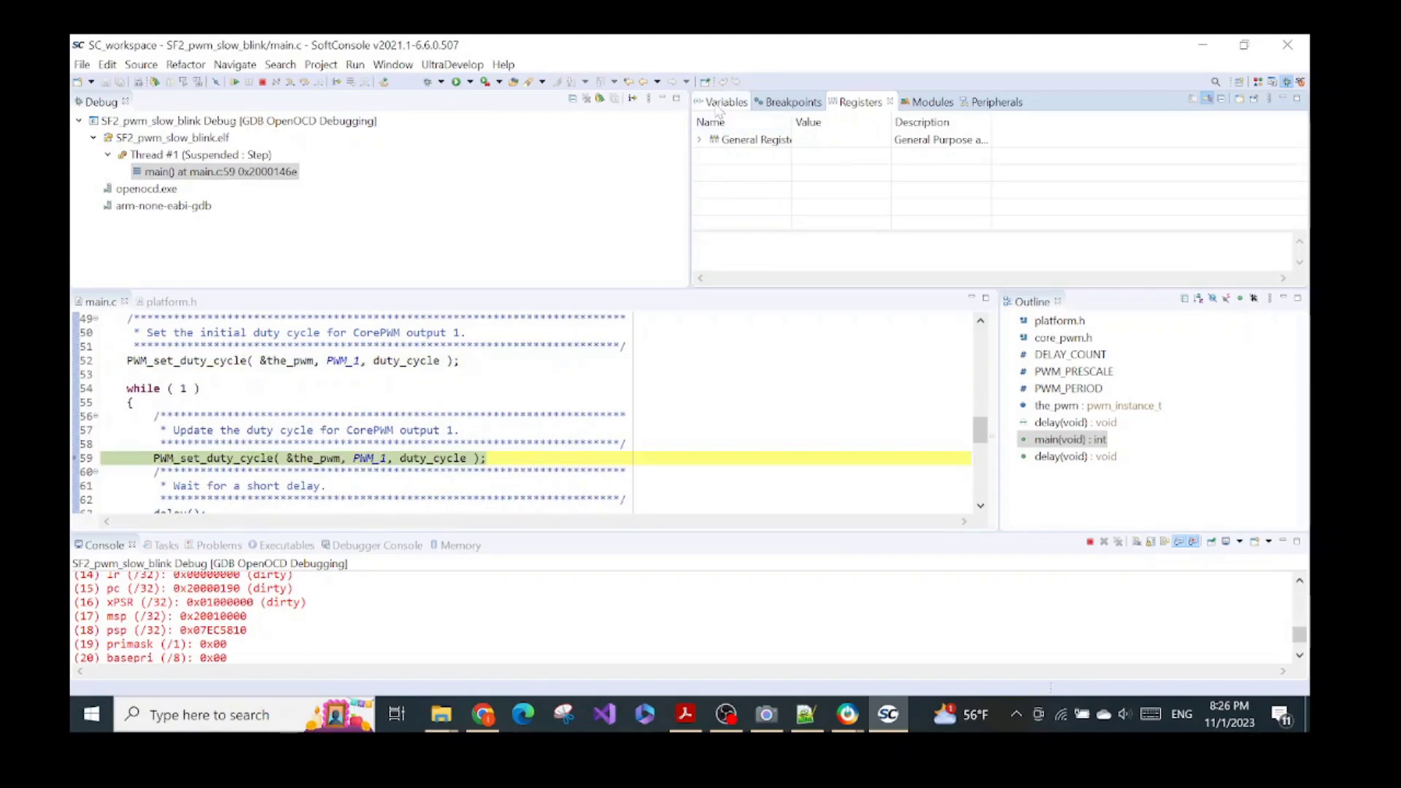
{"action": "left_click", "coordinate": [305, 83]}
{"action": "left_click", "coordinate": [305, 82]}
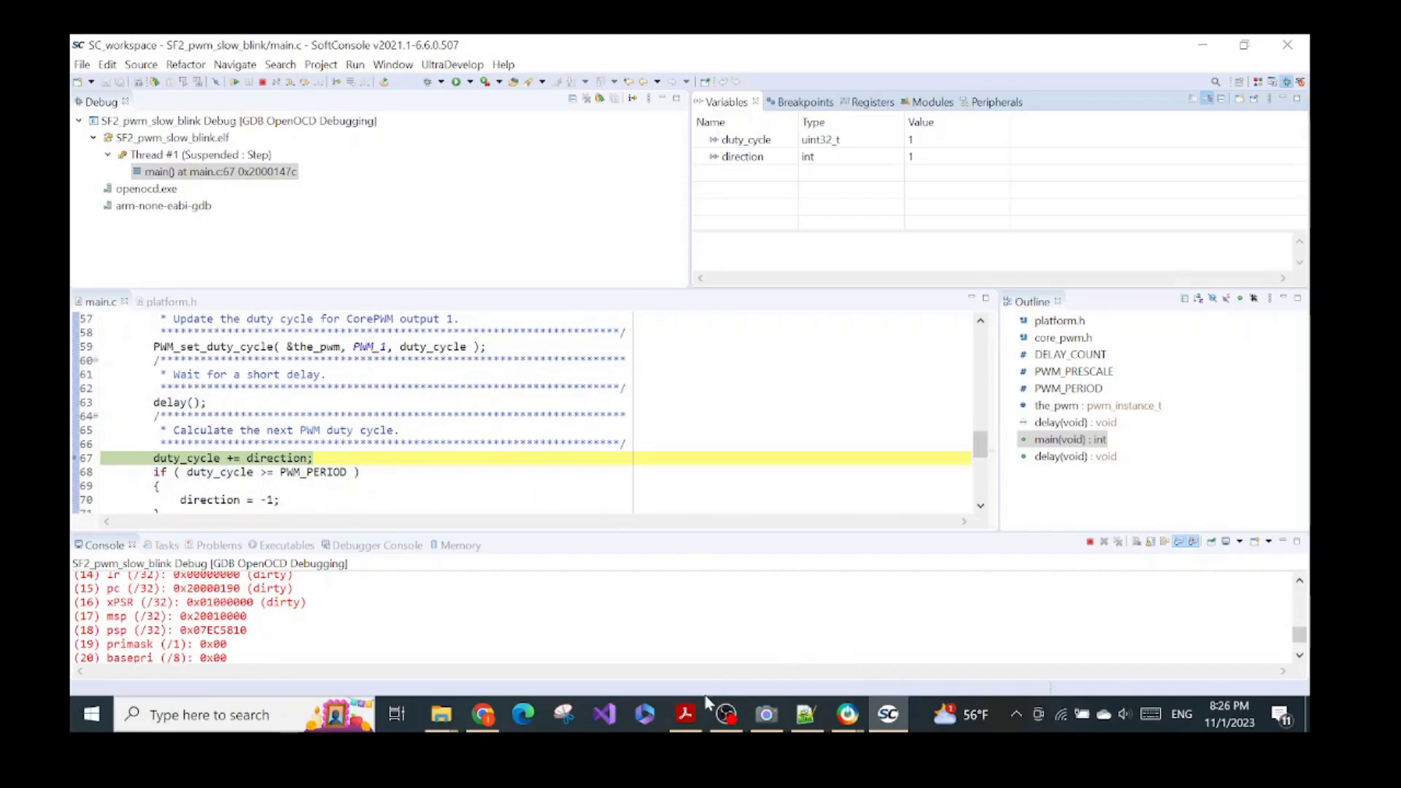
Step: View the board in the Camera app, resume the program in SoftConsole, and view the board again in the Camera app
{"action": "left_click", "coordinate": [767, 714]}
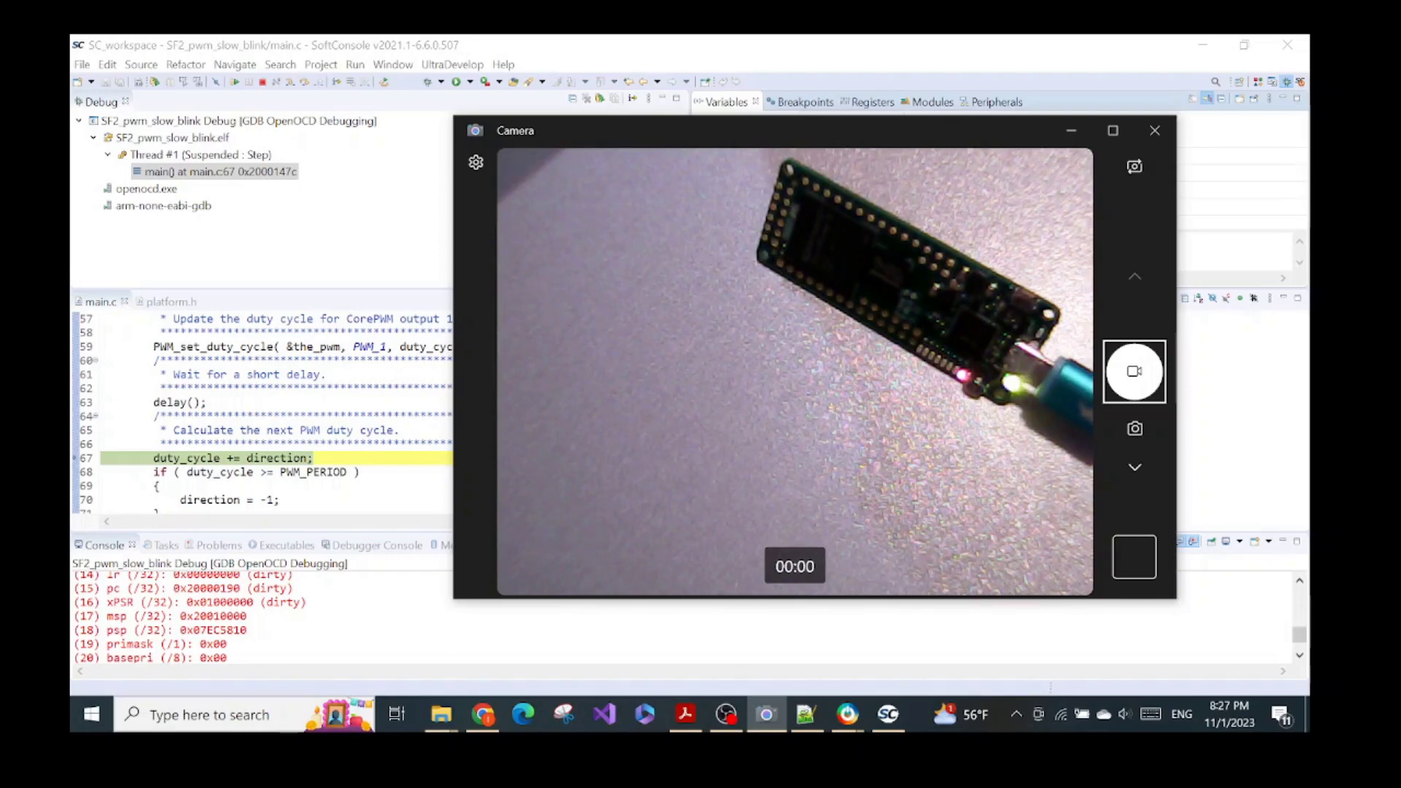
{"action": "left_click", "coordinate": [350, 402]}
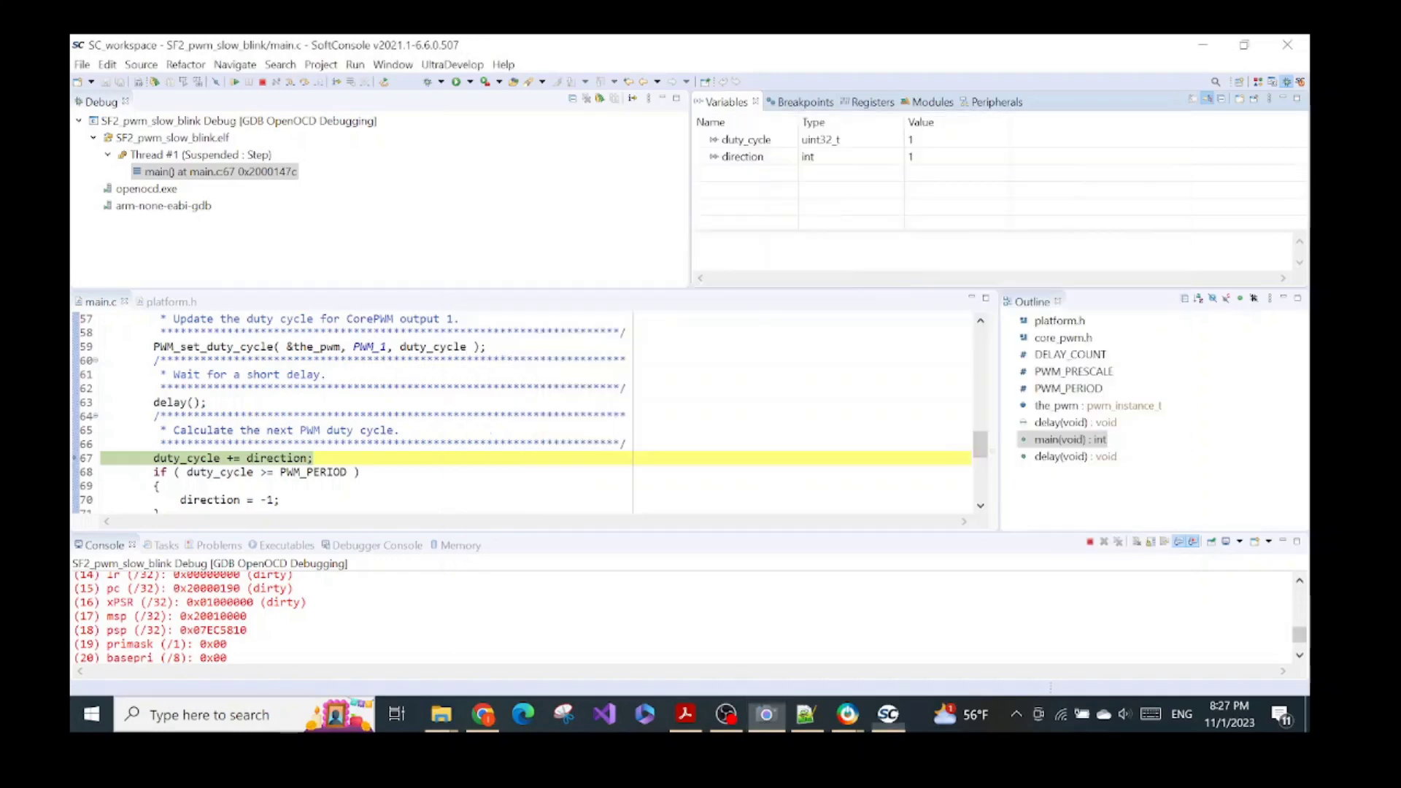
{"action": "left_click", "coordinate": [235, 81]}
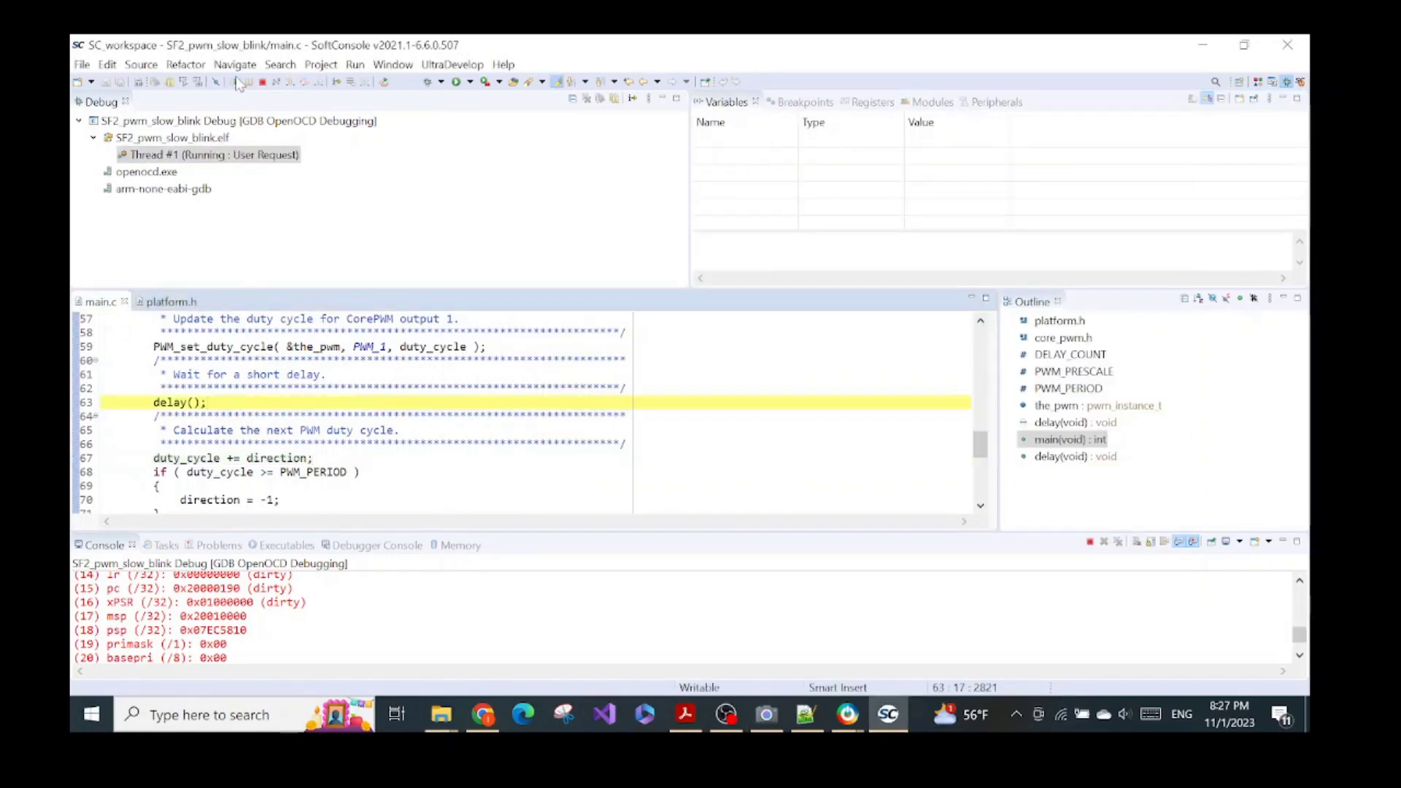
{"action": "left_click", "coordinate": [767, 715]}
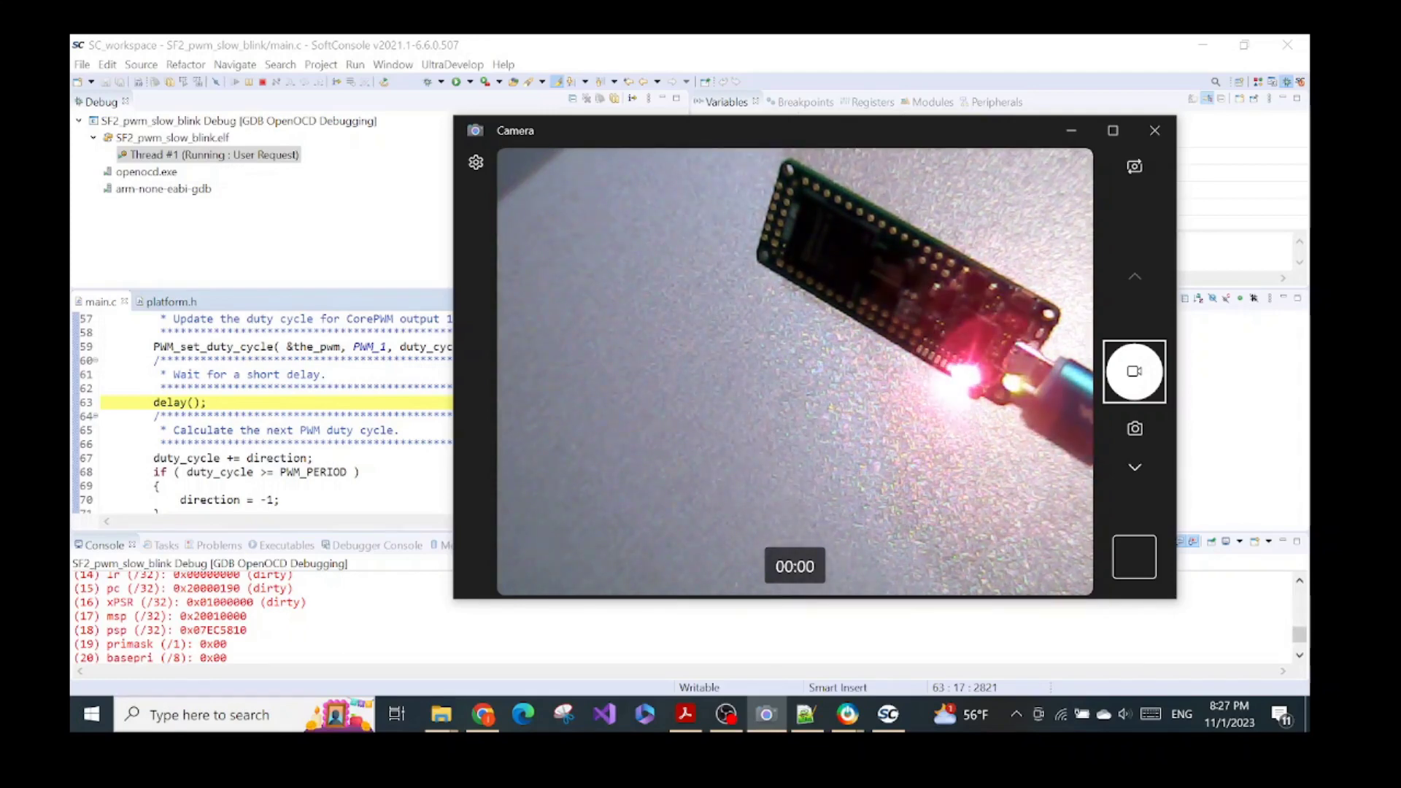
Step: Return to SoftConsole, switch to the C/C++ perspective, and find the PWM_PRESCALE and PWM_PERIOD definitions in main.c
{"action": "left_click", "coordinate": [312, 374]}
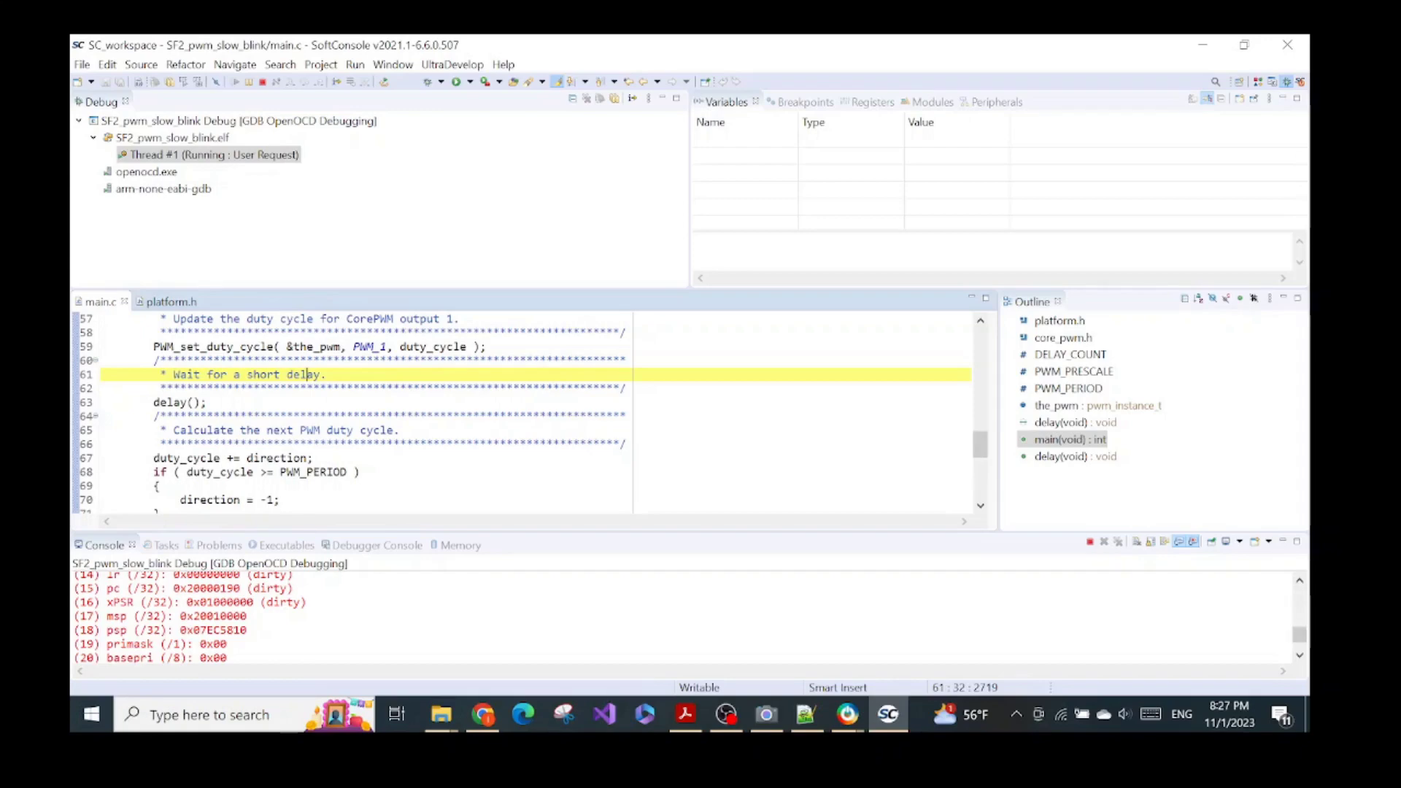
{"action": "scroll", "coordinate": [536, 412], "scroll_direction": "up", "scroll_amount": 9}
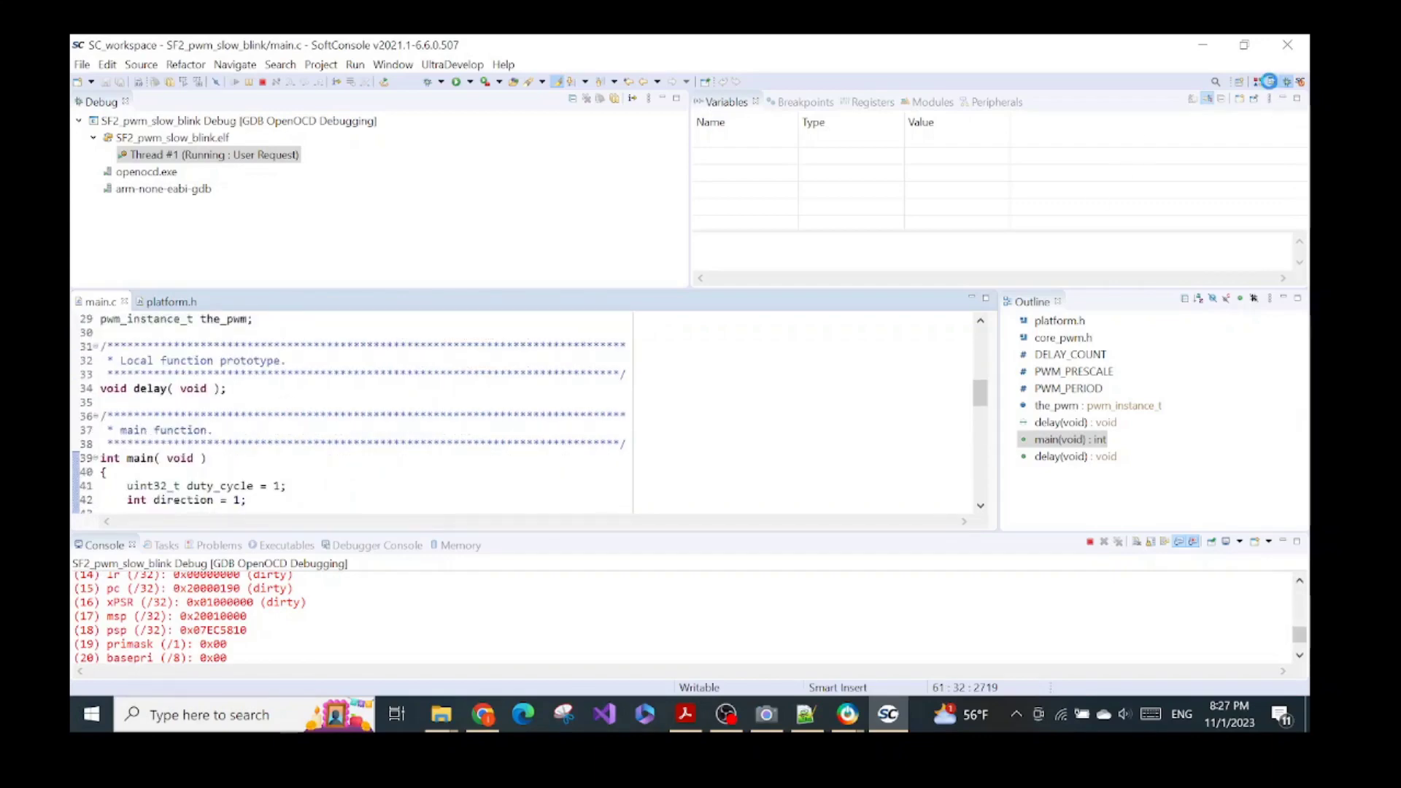
{"action": "left_click", "coordinate": [1270, 81]}
{"action": "scroll", "coordinate": [729, 313], "scroll_direction": "up", "scroll_amount": 7}
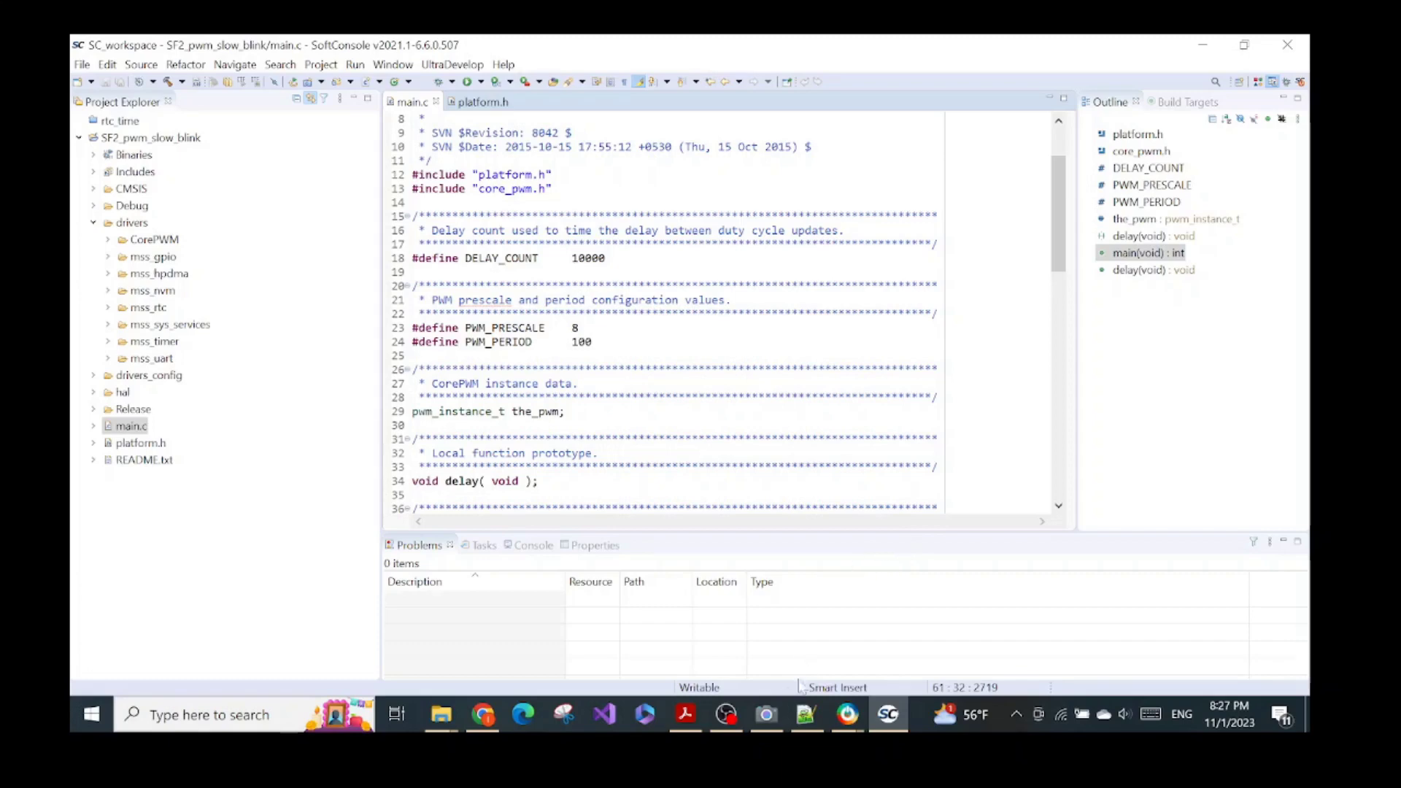
Step: Check the board in the Camera app, and read the PDF lab guide from step 39 onward, returning to steps 45 to 47
{"action": "left_click", "coordinate": [766, 714]}
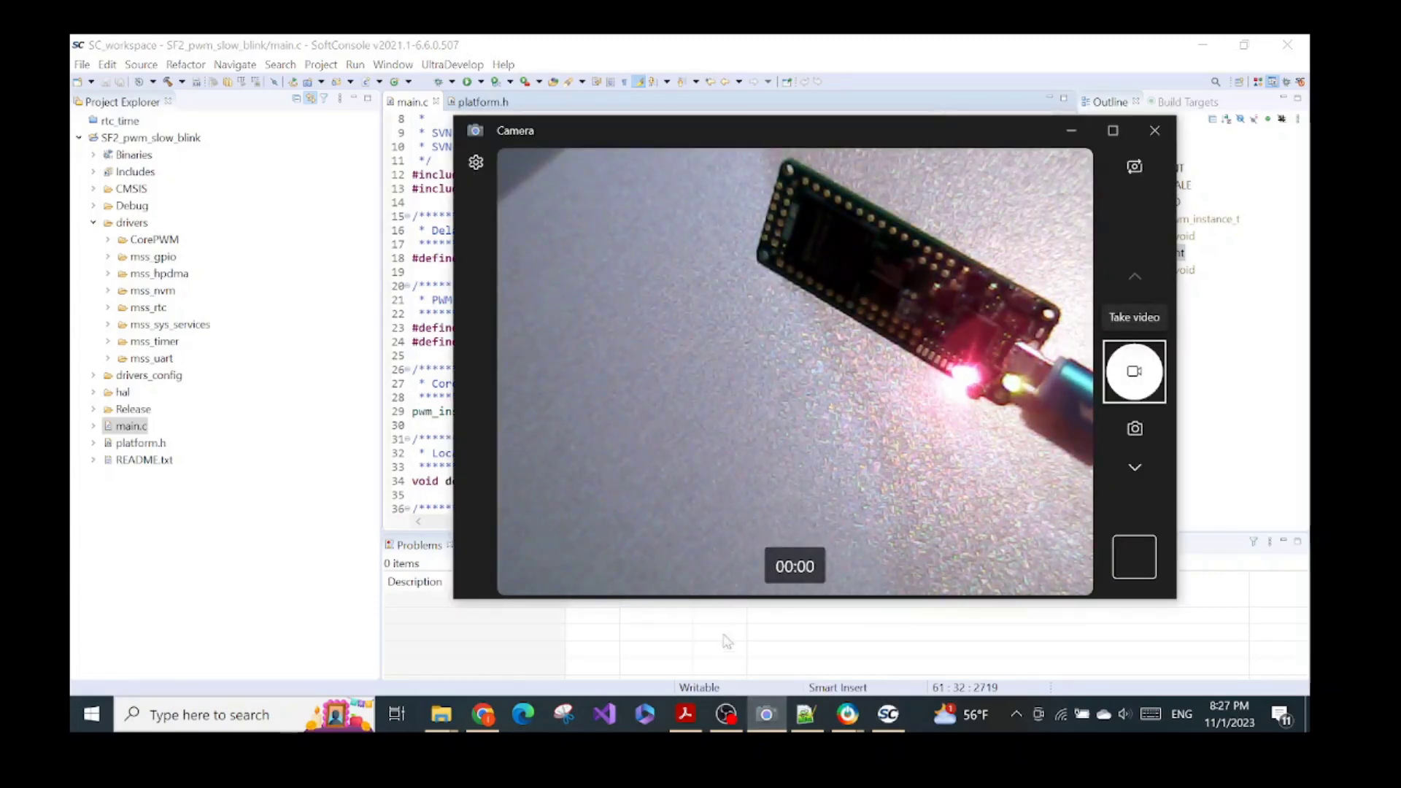
{"action": "left_click", "coordinate": [685, 715]}
{"action": "scroll", "coordinate": [711, 459], "scroll_direction": "down", "scroll_amount": 10}
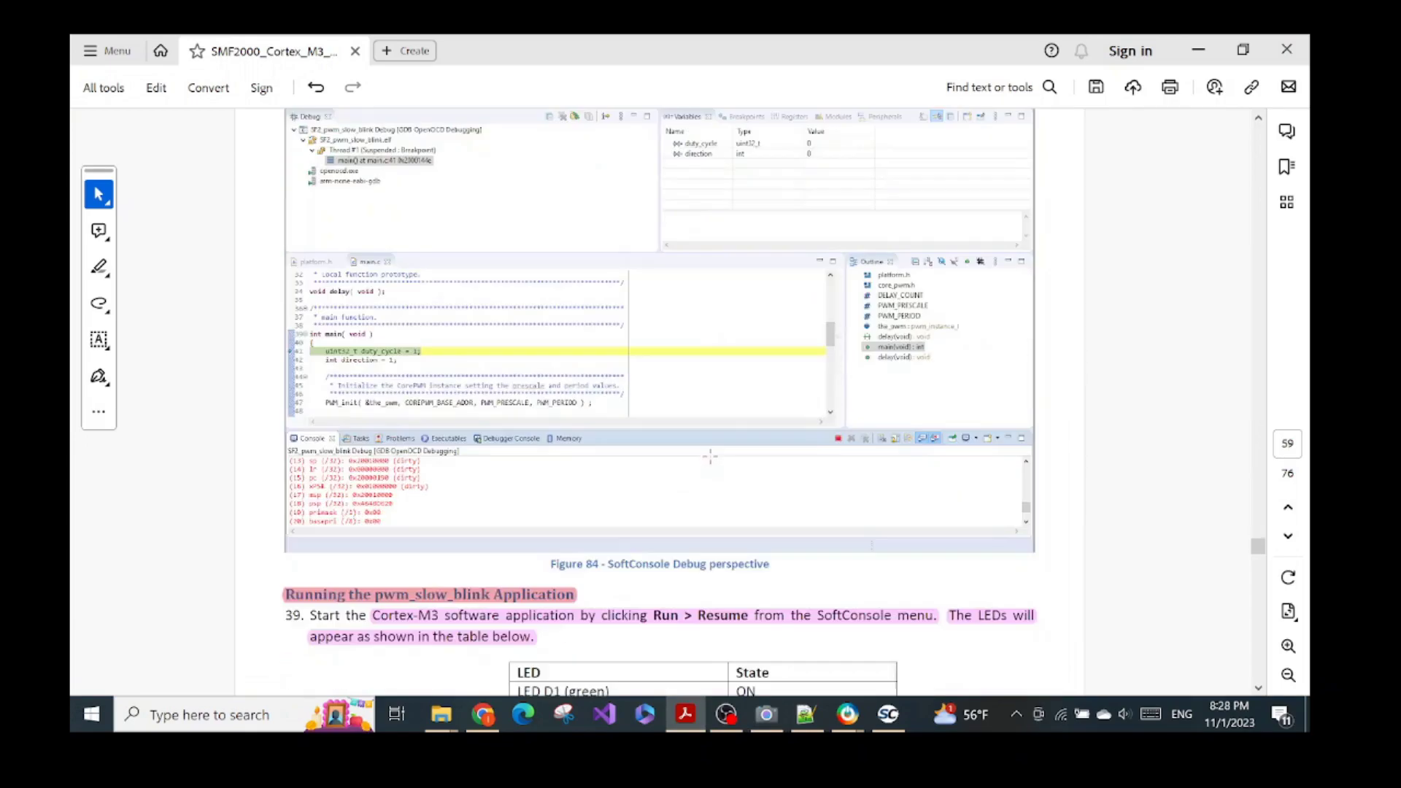
{"action": "scroll", "coordinate": [712, 429], "scroll_direction": "down", "scroll_amount": 15}
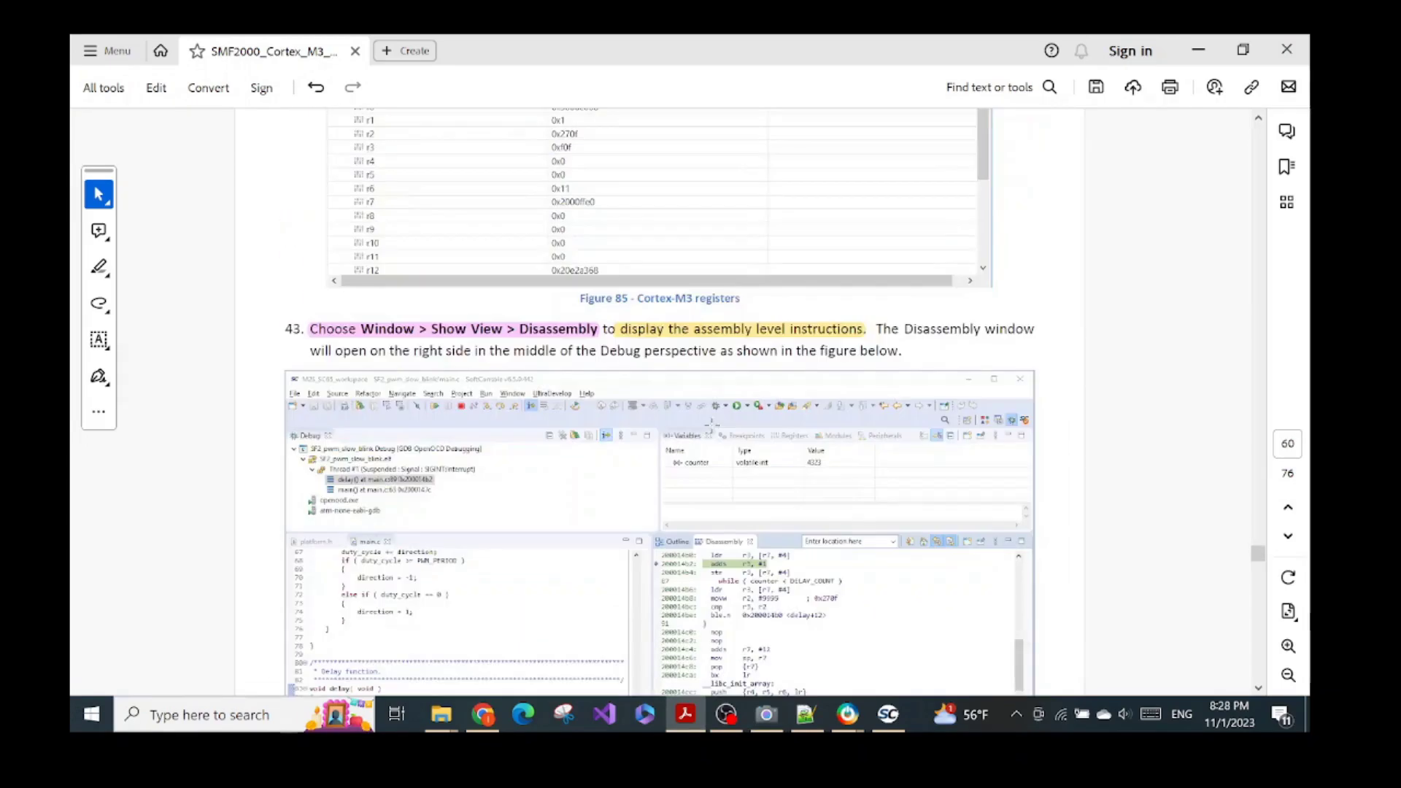
{"action": "scroll", "coordinate": [712, 422], "scroll_direction": "down", "scroll_amount": 10}
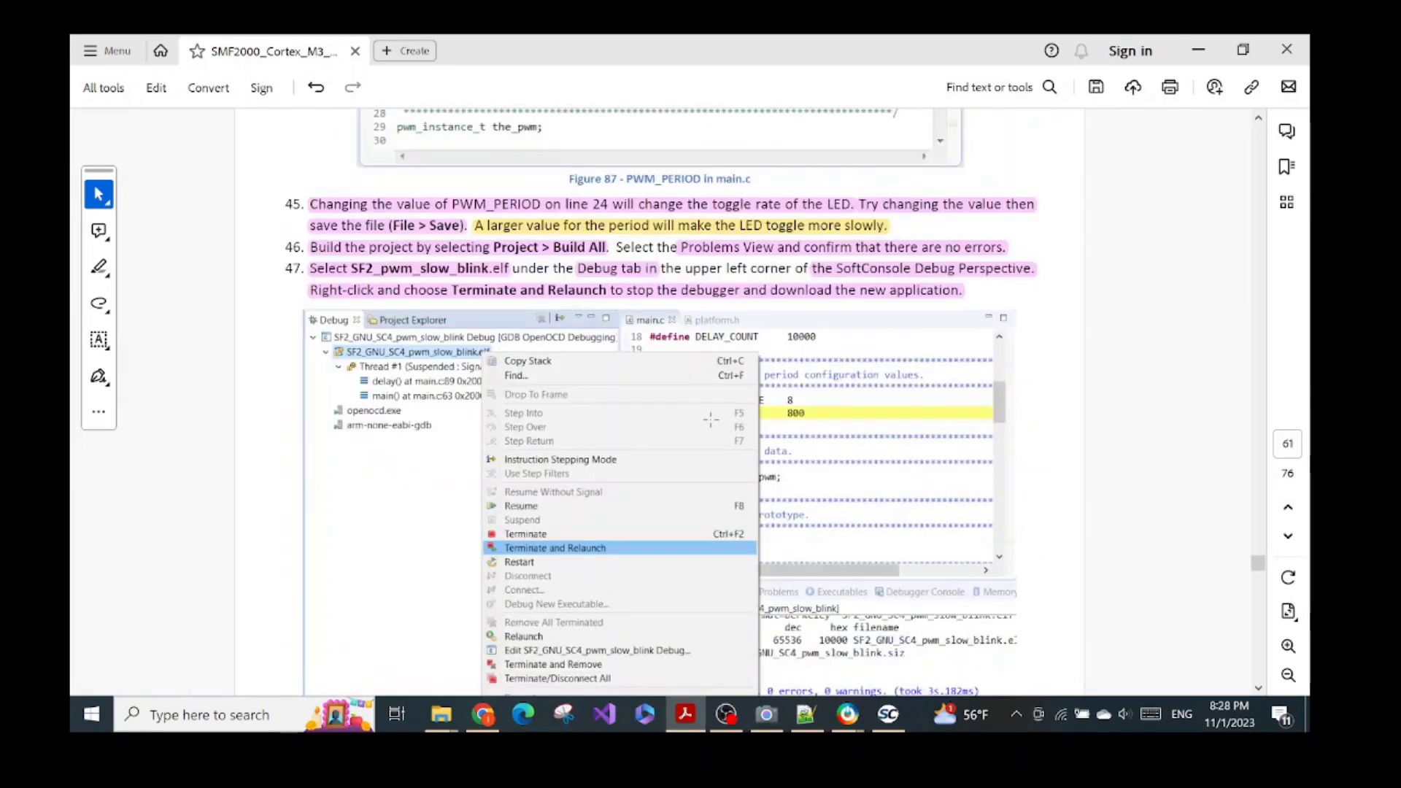
{"action": "scroll", "coordinate": [710, 416], "scroll_direction": "up", "scroll_amount": 1}
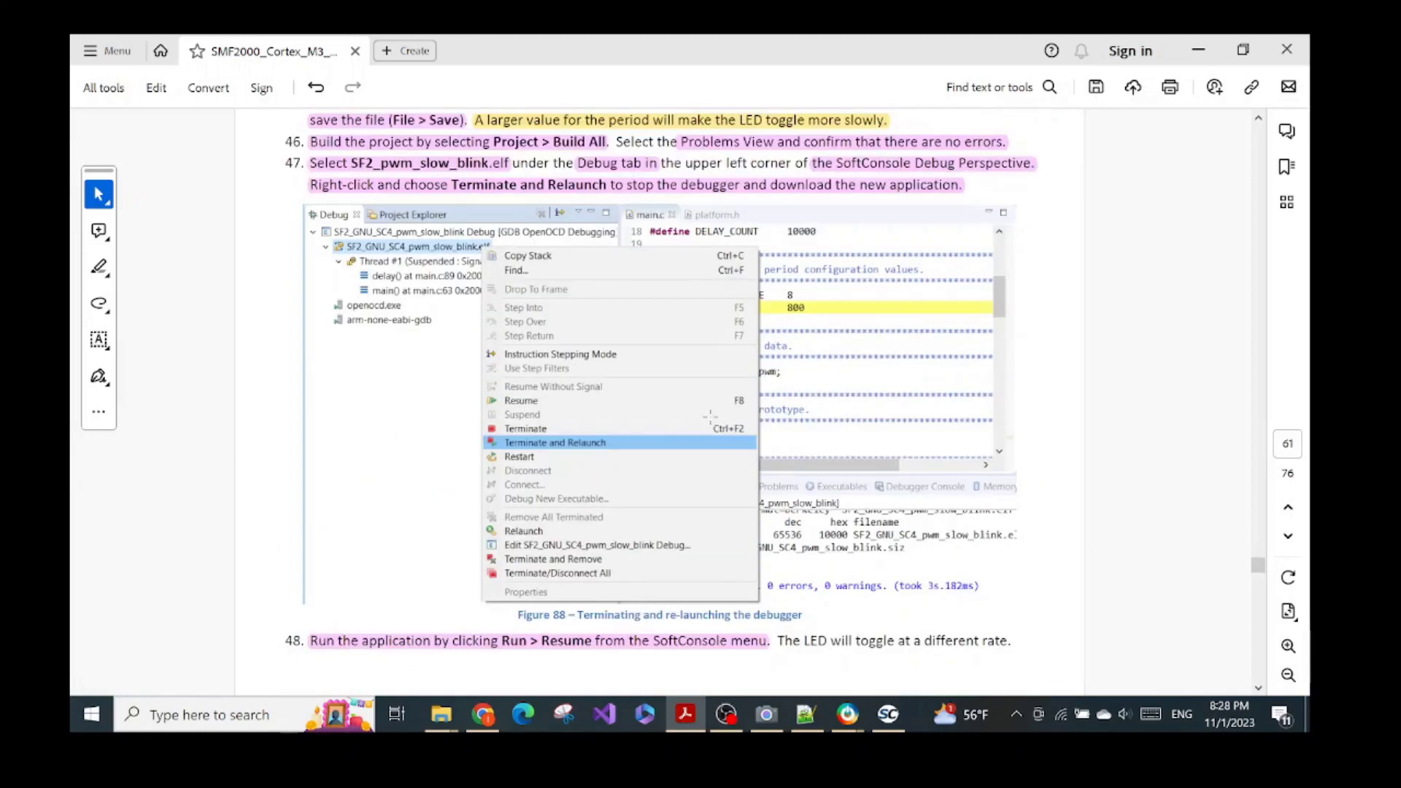
{"action": "scroll", "coordinate": [710, 416], "scroll_direction": "up", "scroll_amount": 1}
{"action": "scroll", "coordinate": [711, 415], "scroll_direction": "down", "scroll_amount": 8}
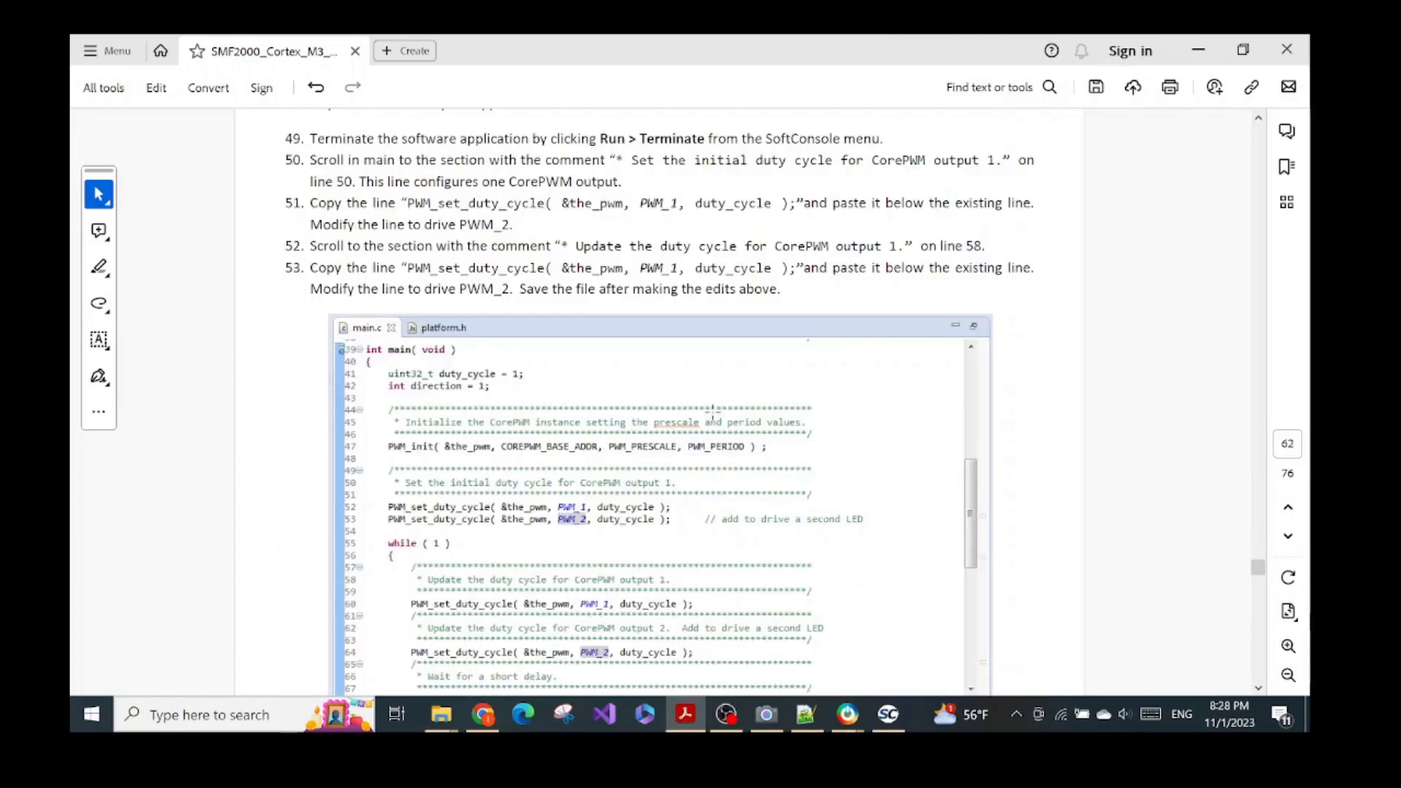
{"action": "scroll", "coordinate": [713, 412], "scroll_direction": "up", "scroll_amount": 8}
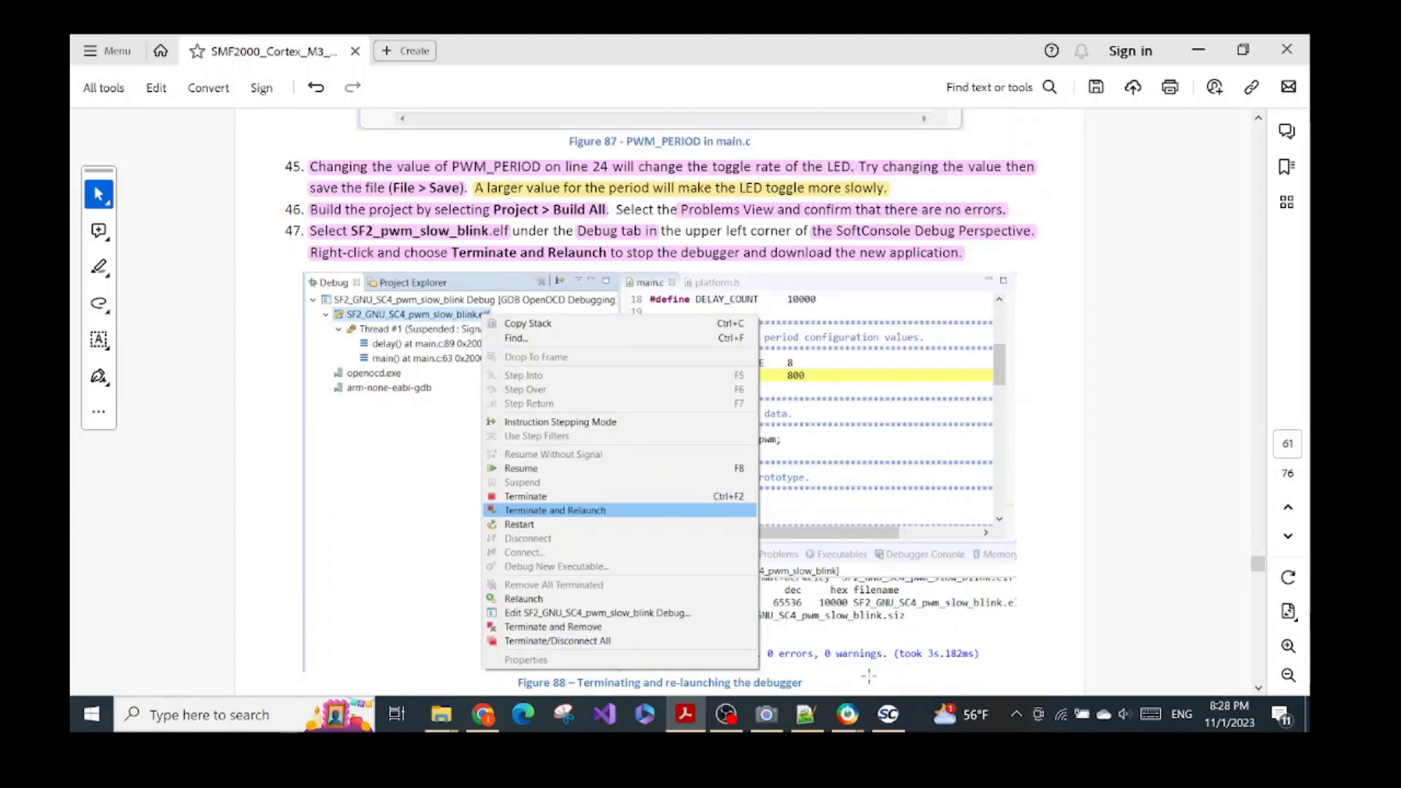
Step: In SoftConsole, set PWM_PERIOD on line 24 of main.c to 5000 and save the file
{"action": "left_click", "coordinate": [889, 715]}
{"action": "left_click", "coordinate": [572, 342]}
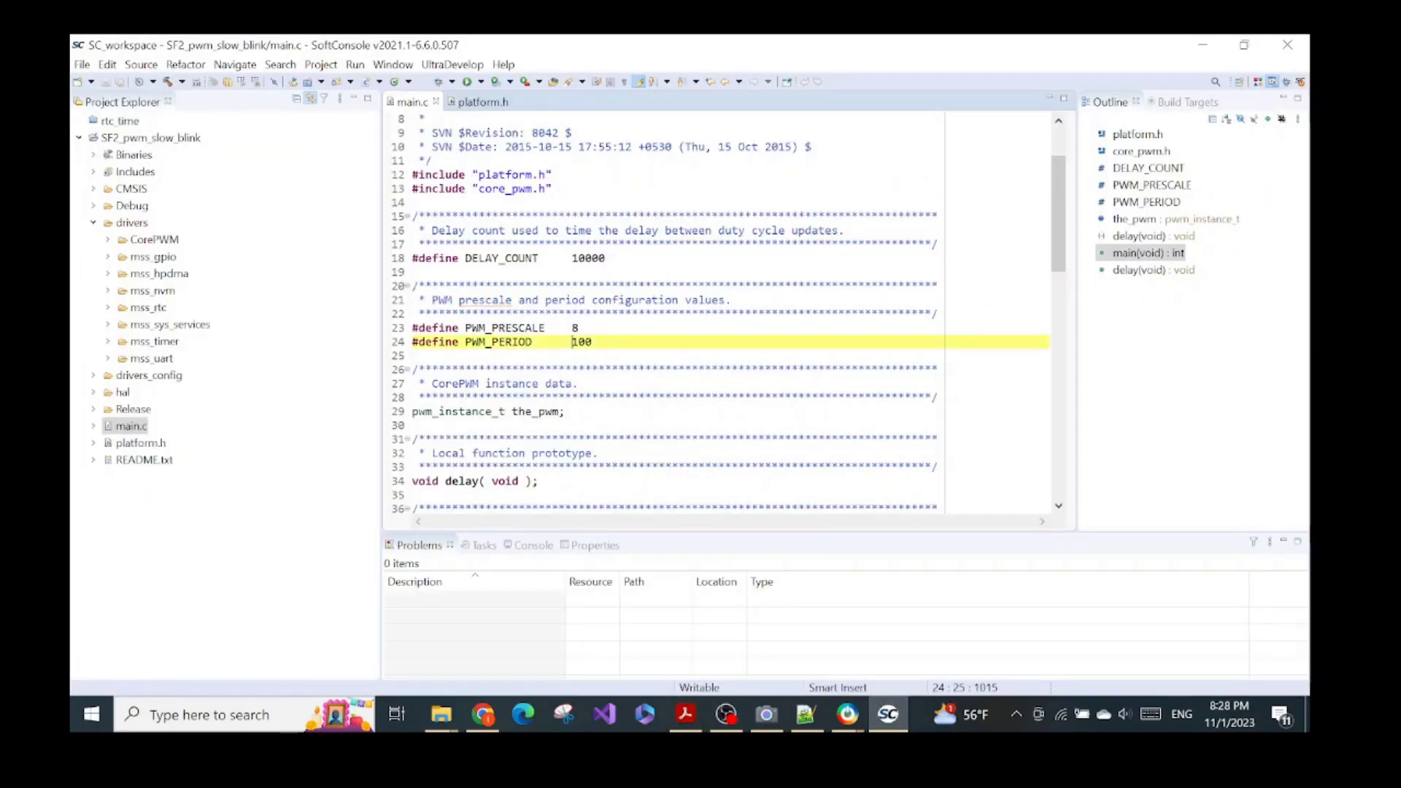
{"action": "type", "text": "0"}
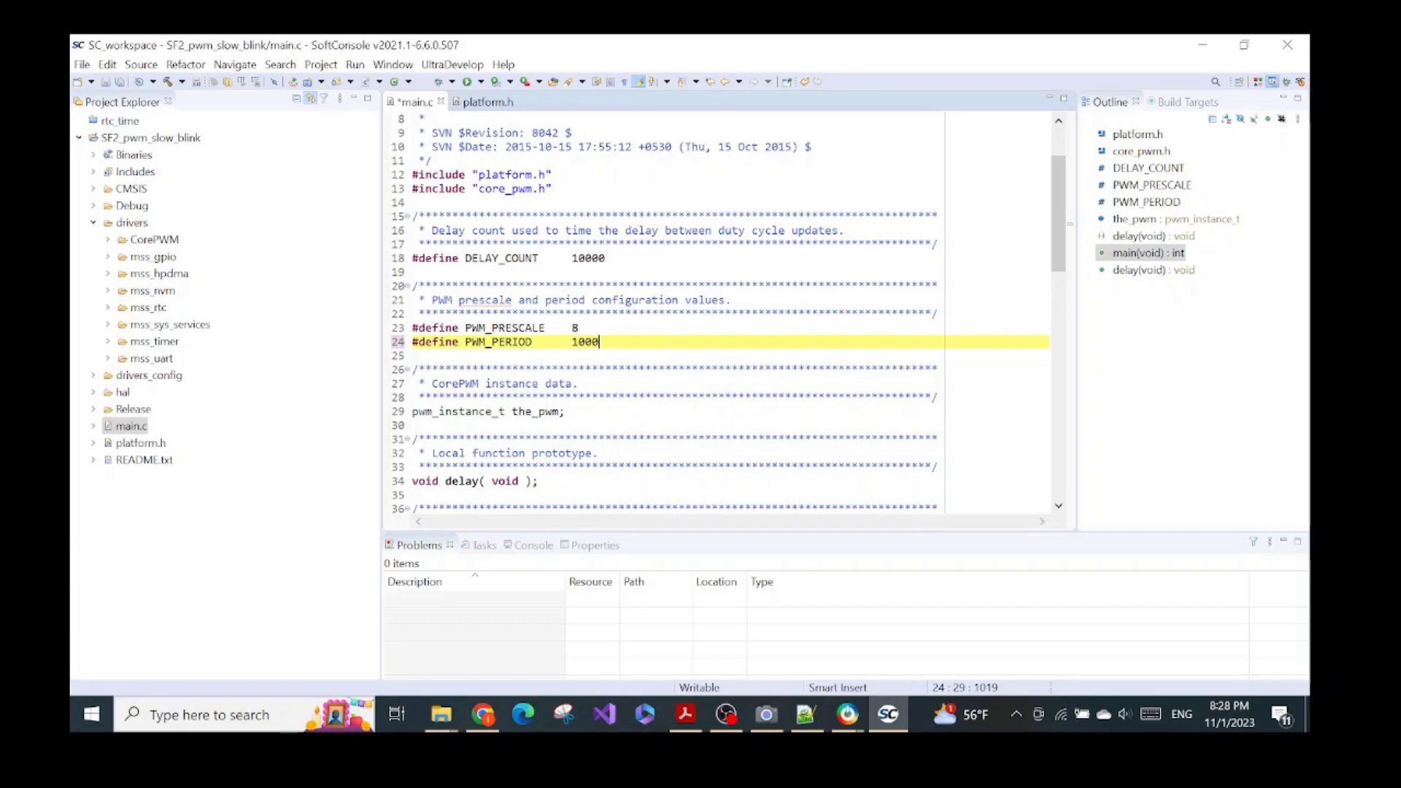
{"action": "type", "text": "0"}
{"action": "key", "text": "BackSpace"}
{"action": "key", "text": "BackSpace"}
{"action": "type", "text": "5"}
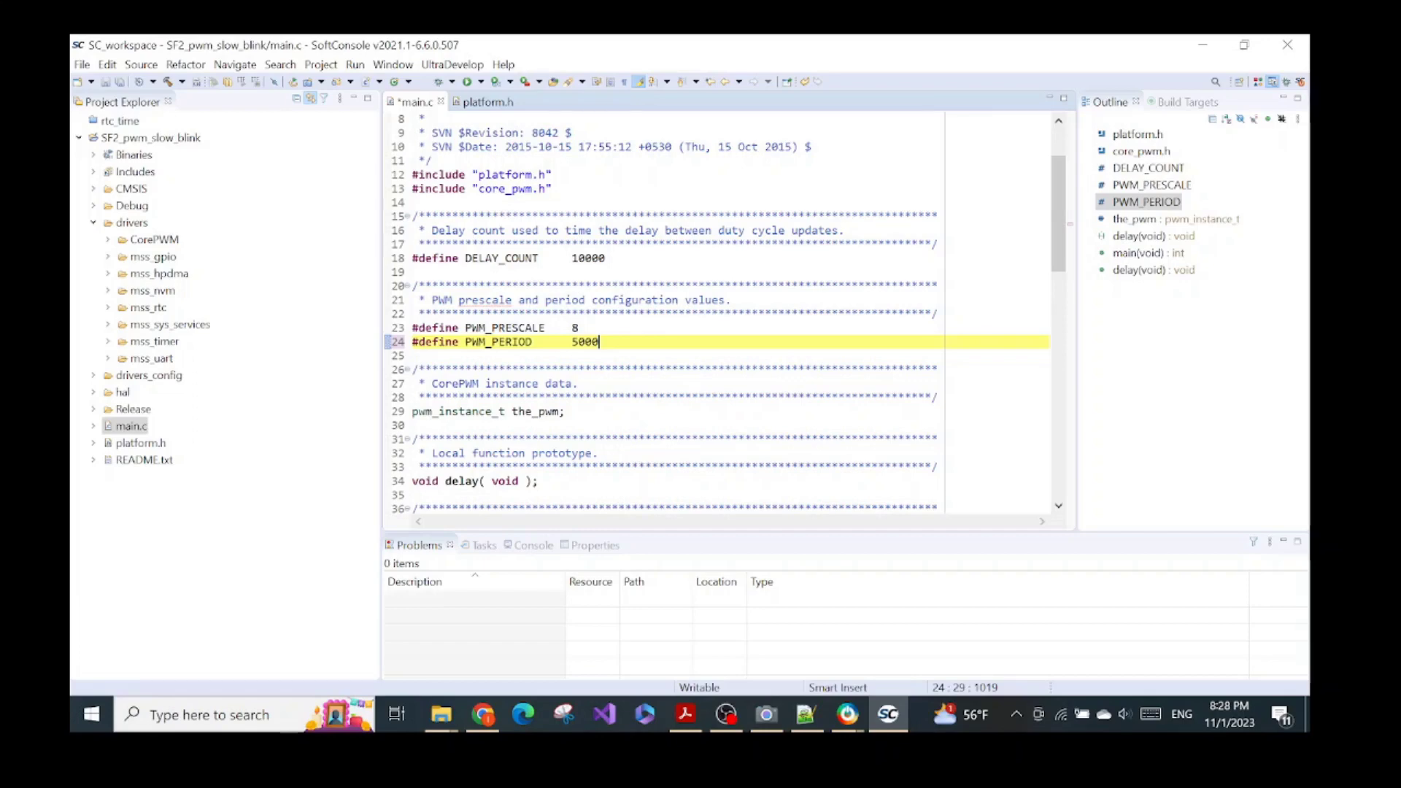
{"action": "key", "text": "ctrl+s"}
Step: Build the SF2_pwm_slow_blink project and check the error count in the build console
{"action": "left_click", "coordinate": [142, 139]}
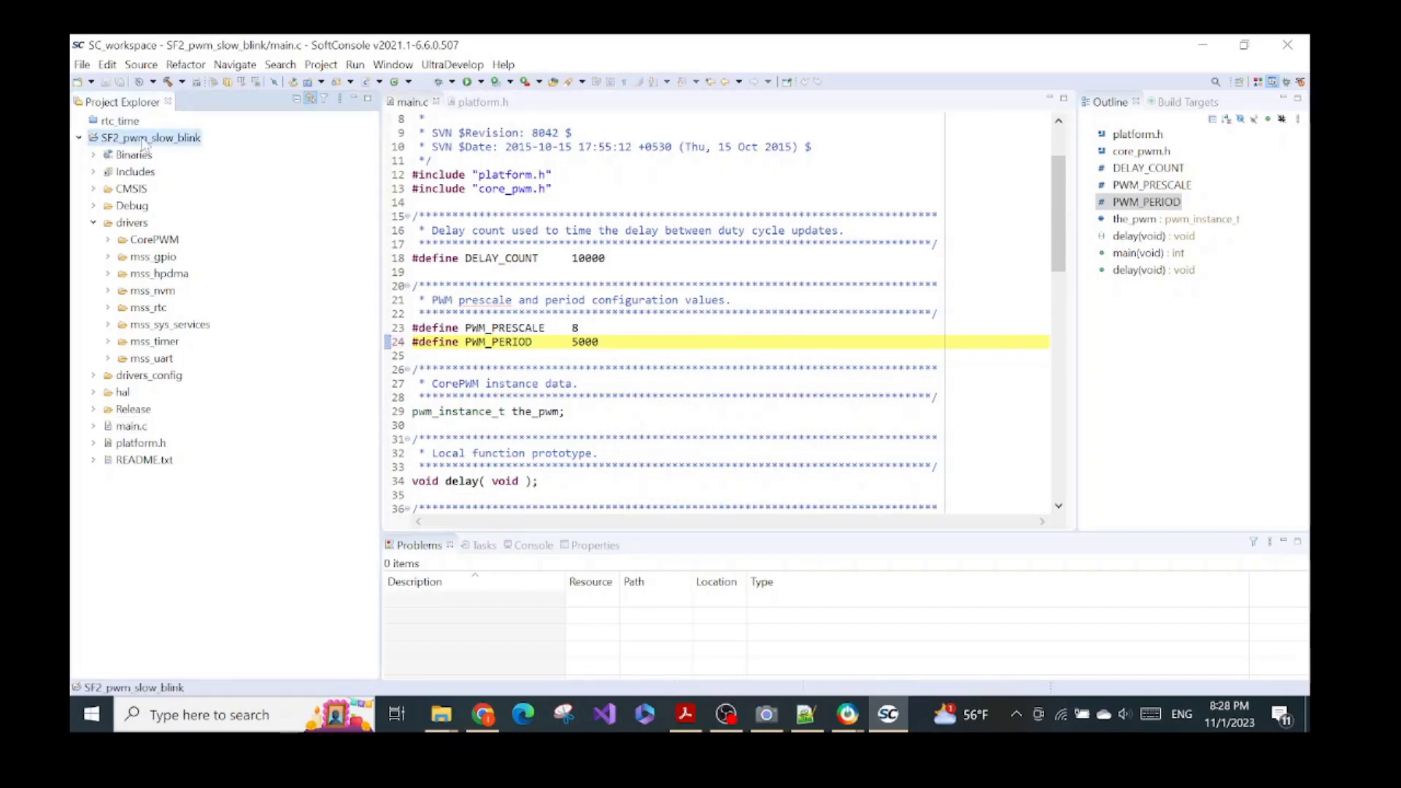
{"action": "right_click", "coordinate": [144, 140]}
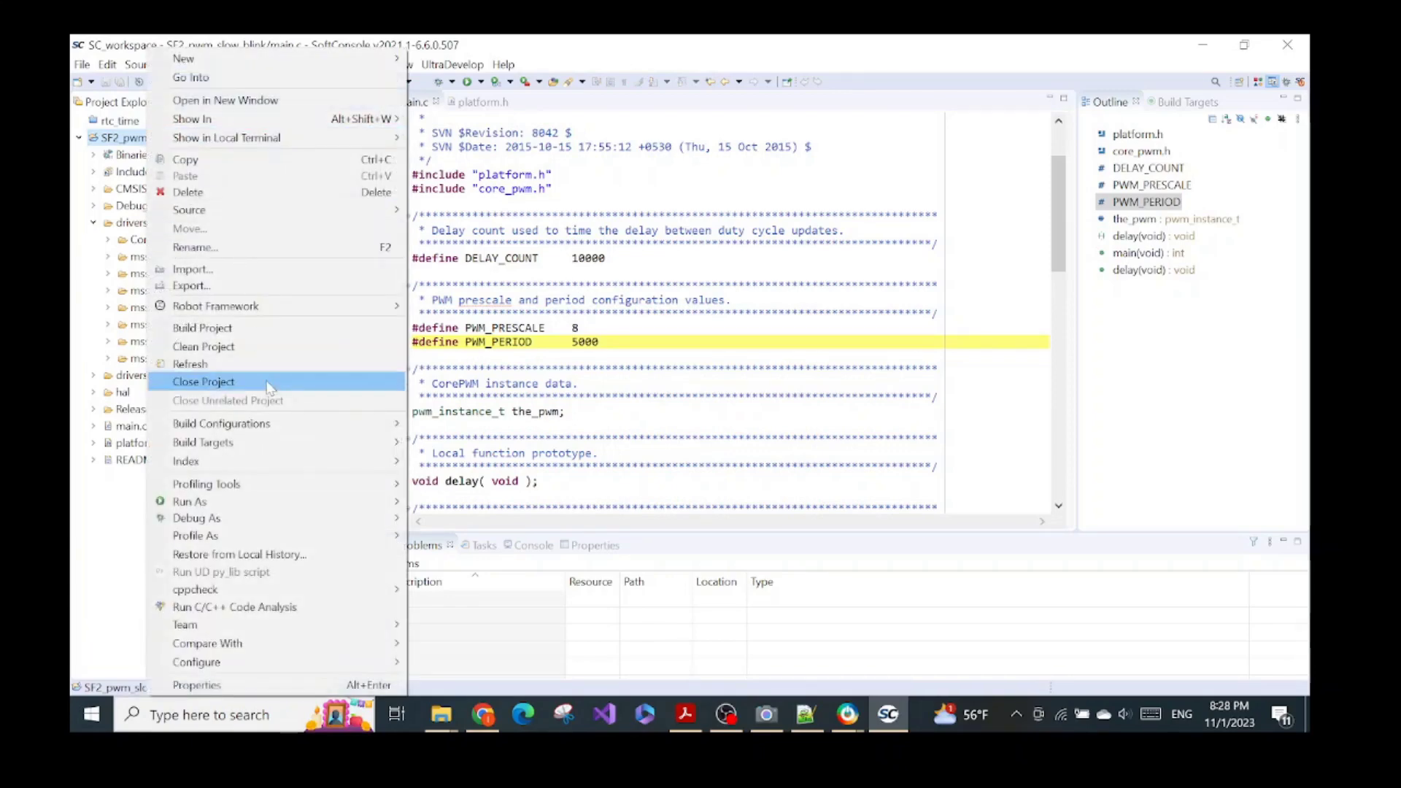
{"action": "mouse_move", "coordinate": [285, 425]}
{"action": "left_click", "coordinate": [453, 464]}
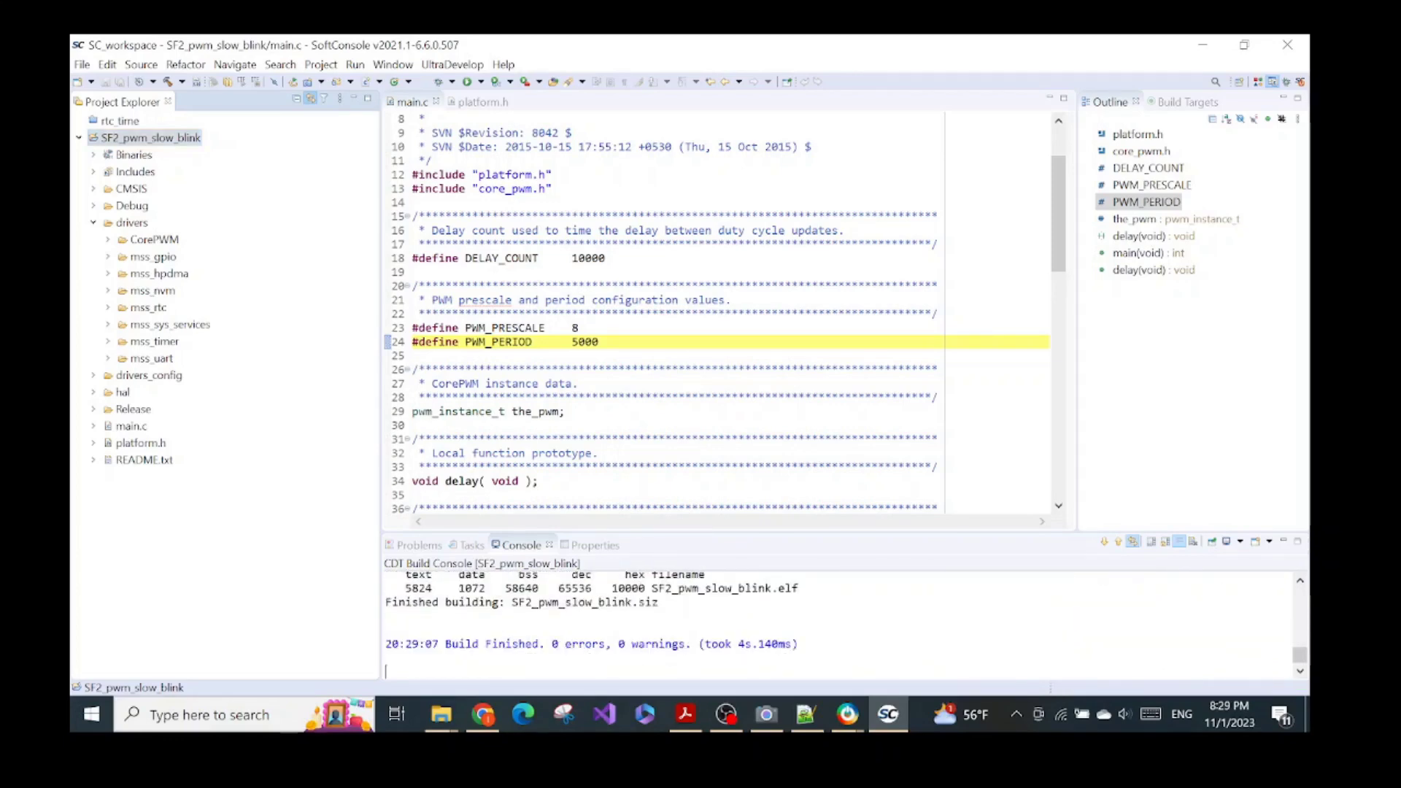
{"action": "left_click_drag", "start_coordinate": [551, 643], "coordinate": [606, 643]}
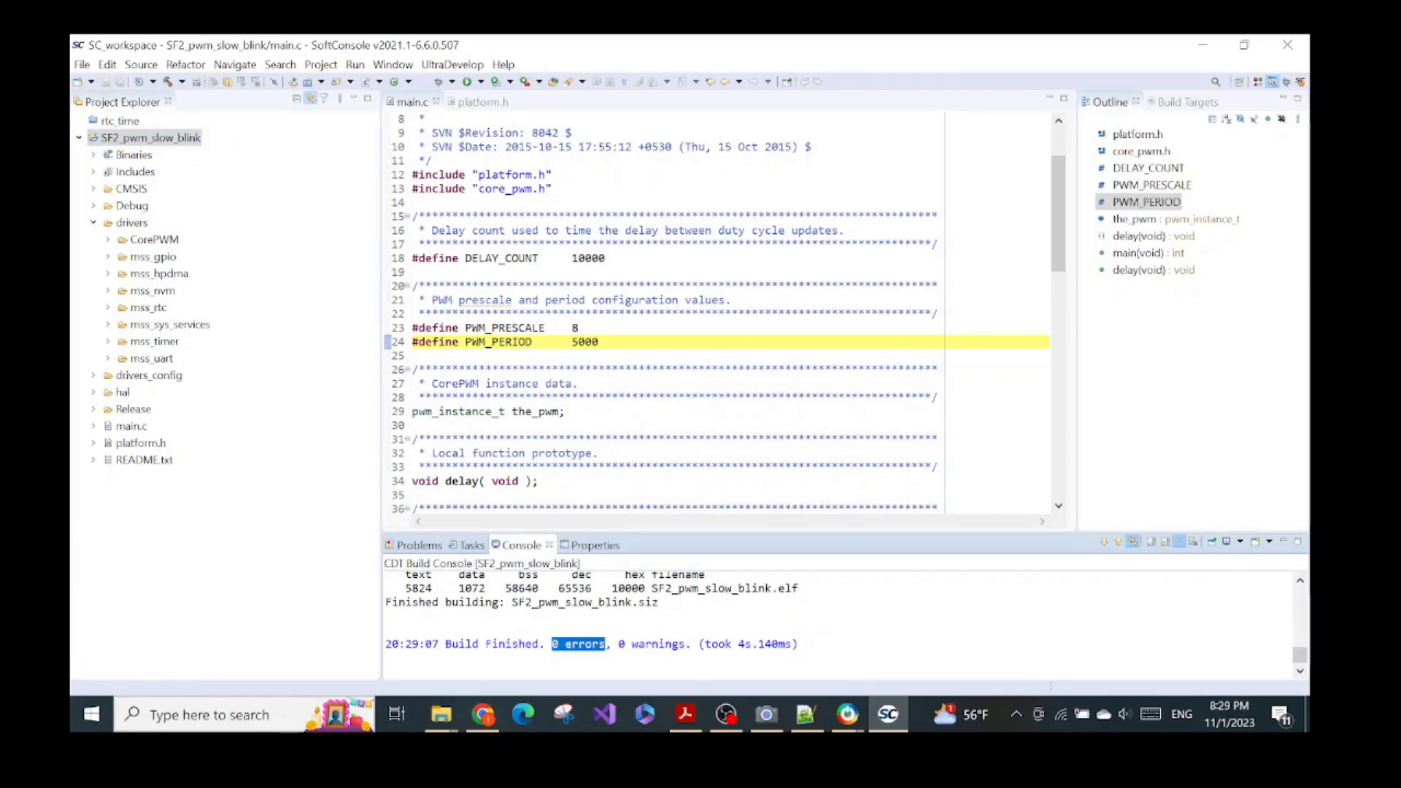
Step: Try to launch SF2_pwm_slow_blink Debug from the debug configurations, and dismiss the launch problem message
{"action": "left_click", "coordinate": [355, 65]}
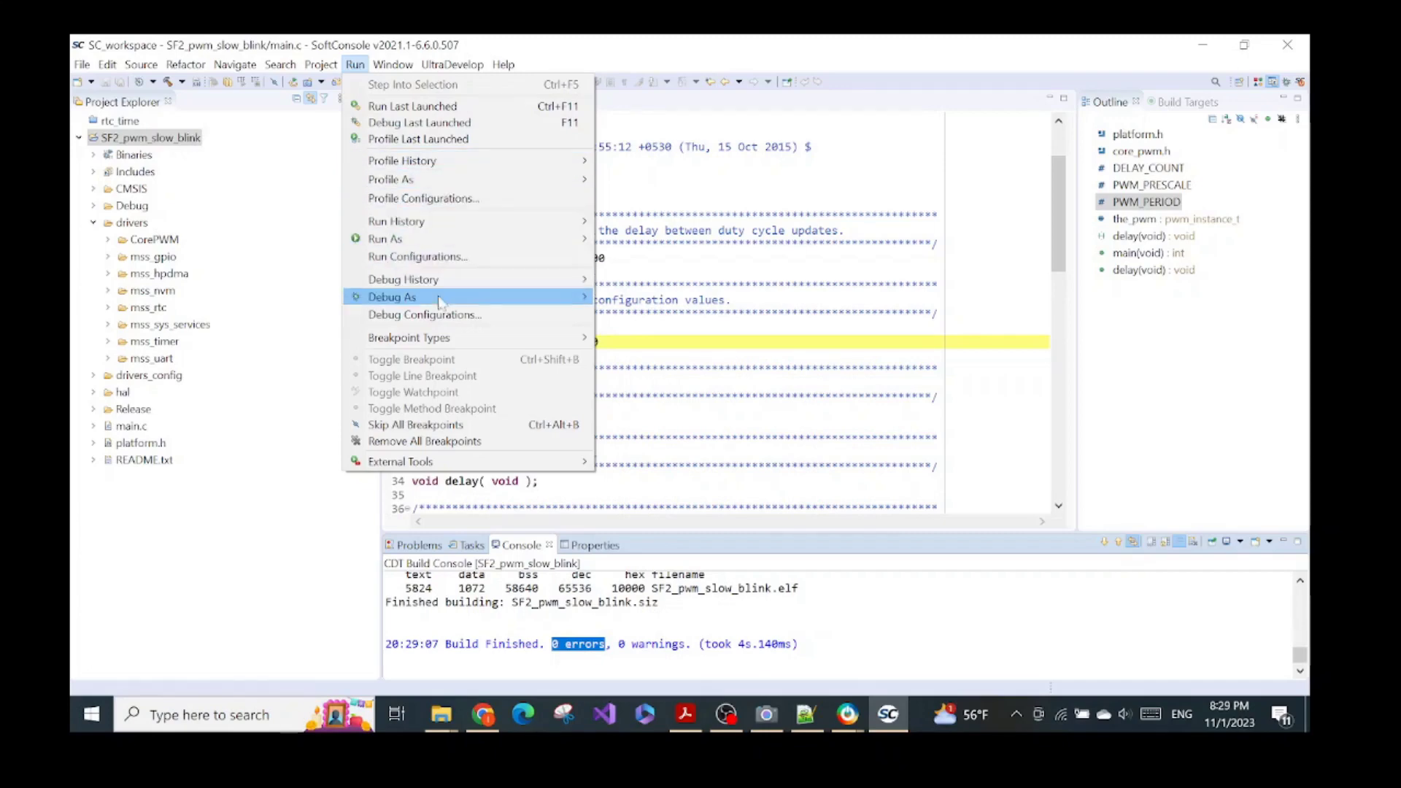
{"action": "left_click", "coordinate": [425, 315]}
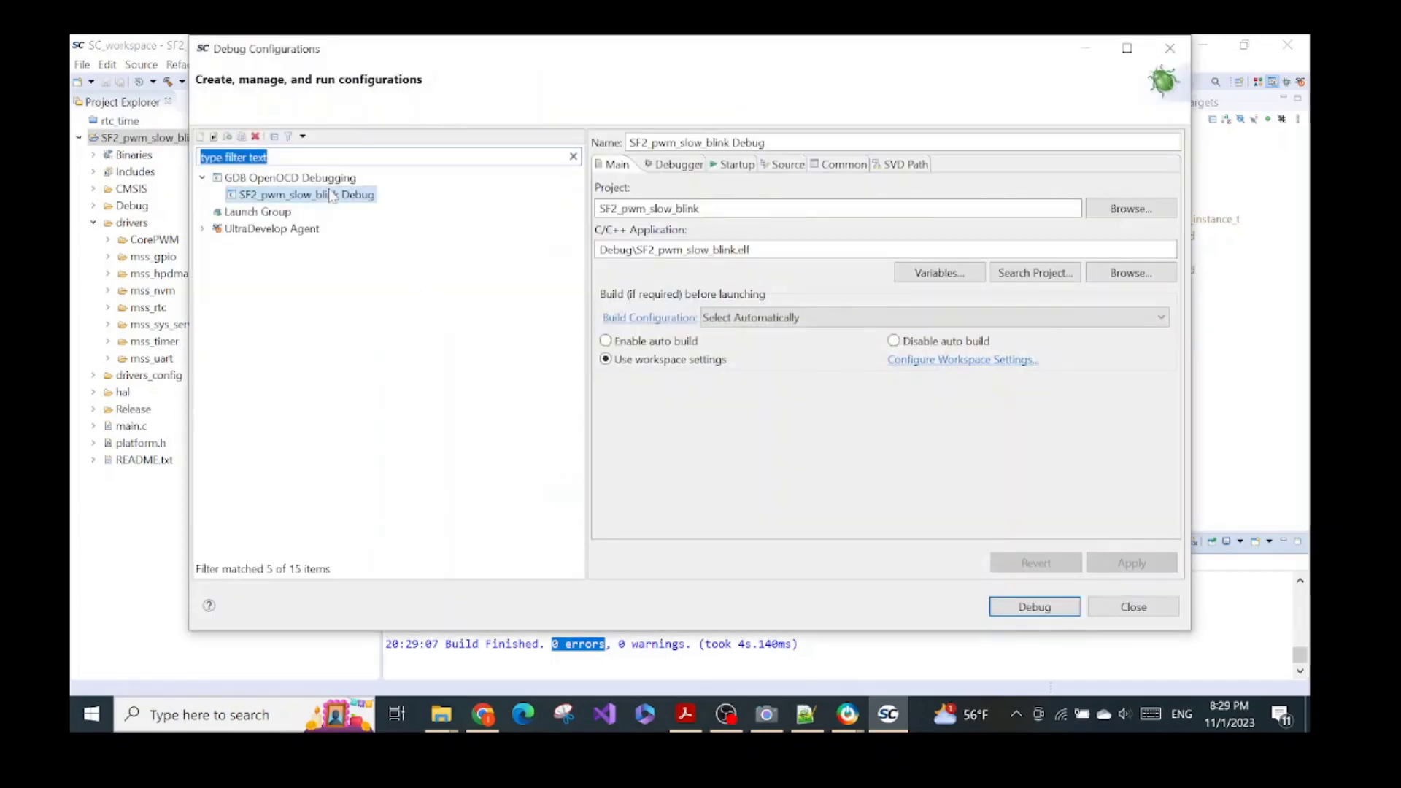
{"action": "left_click", "coordinate": [330, 197]}
{"action": "left_click", "coordinate": [1035, 607]}
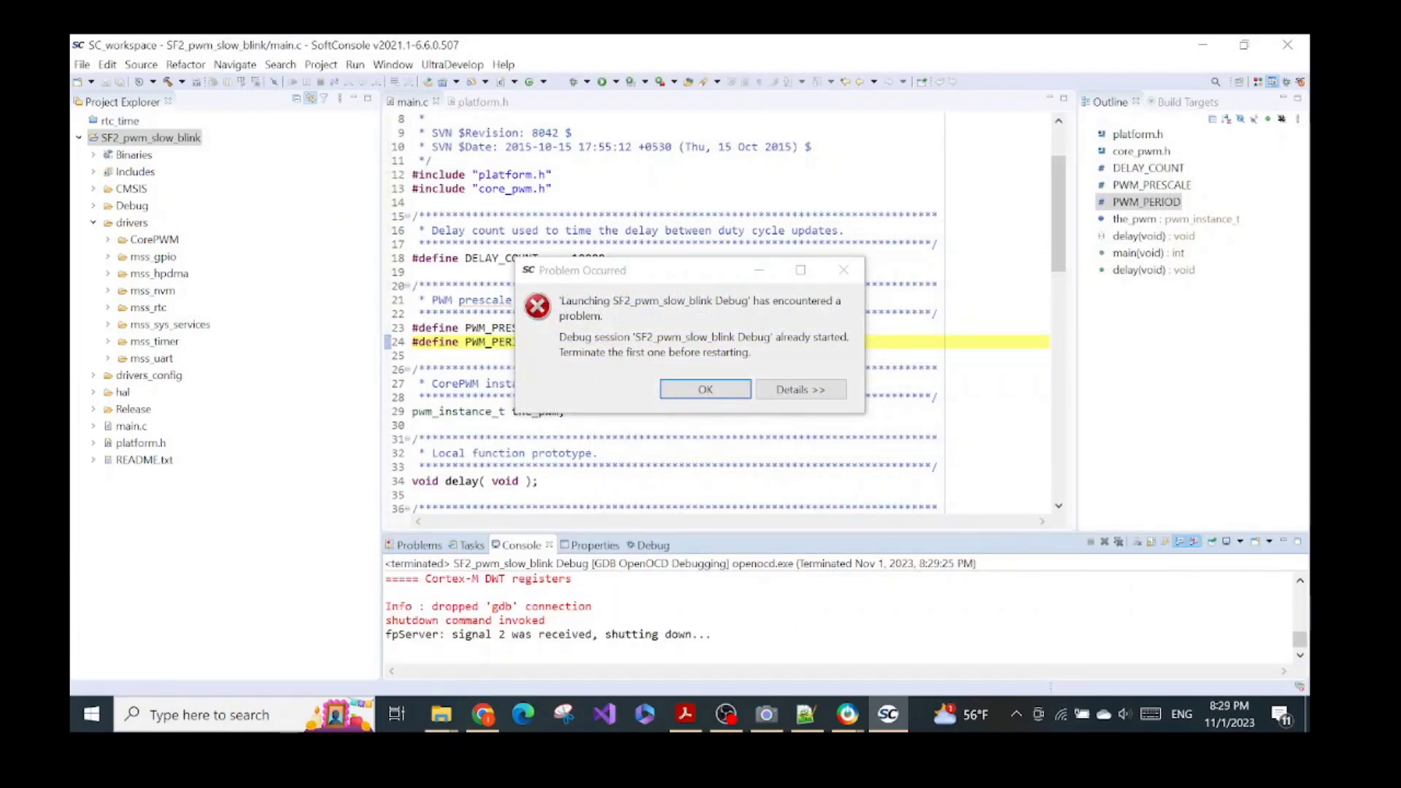
{"action": "left_click", "coordinate": [732, 394]}
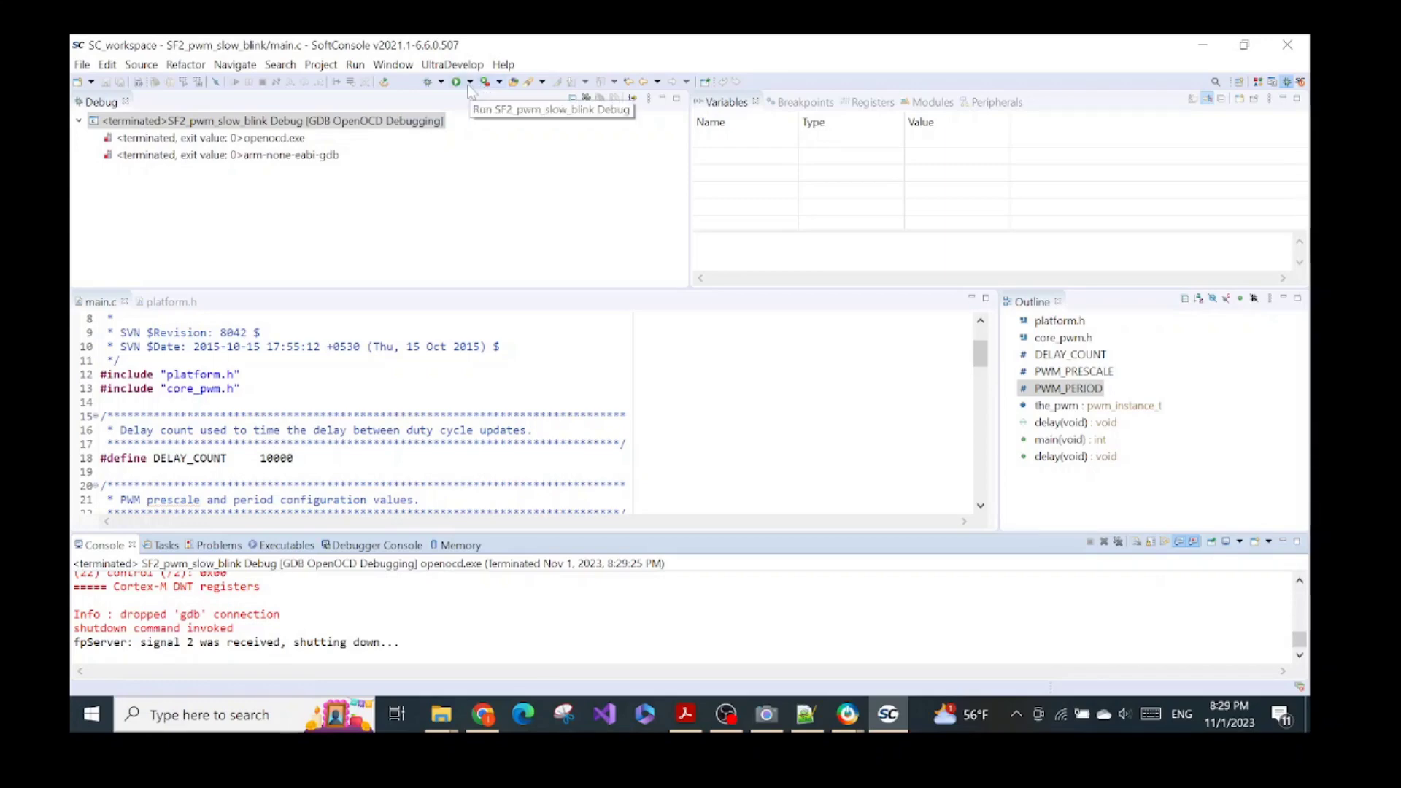
Step: Terminate and remove the ended SF2_pwm_slow_blink Debug launch, and return to the C/C++ perspective
{"action": "left_click", "coordinate": [336, 129]}
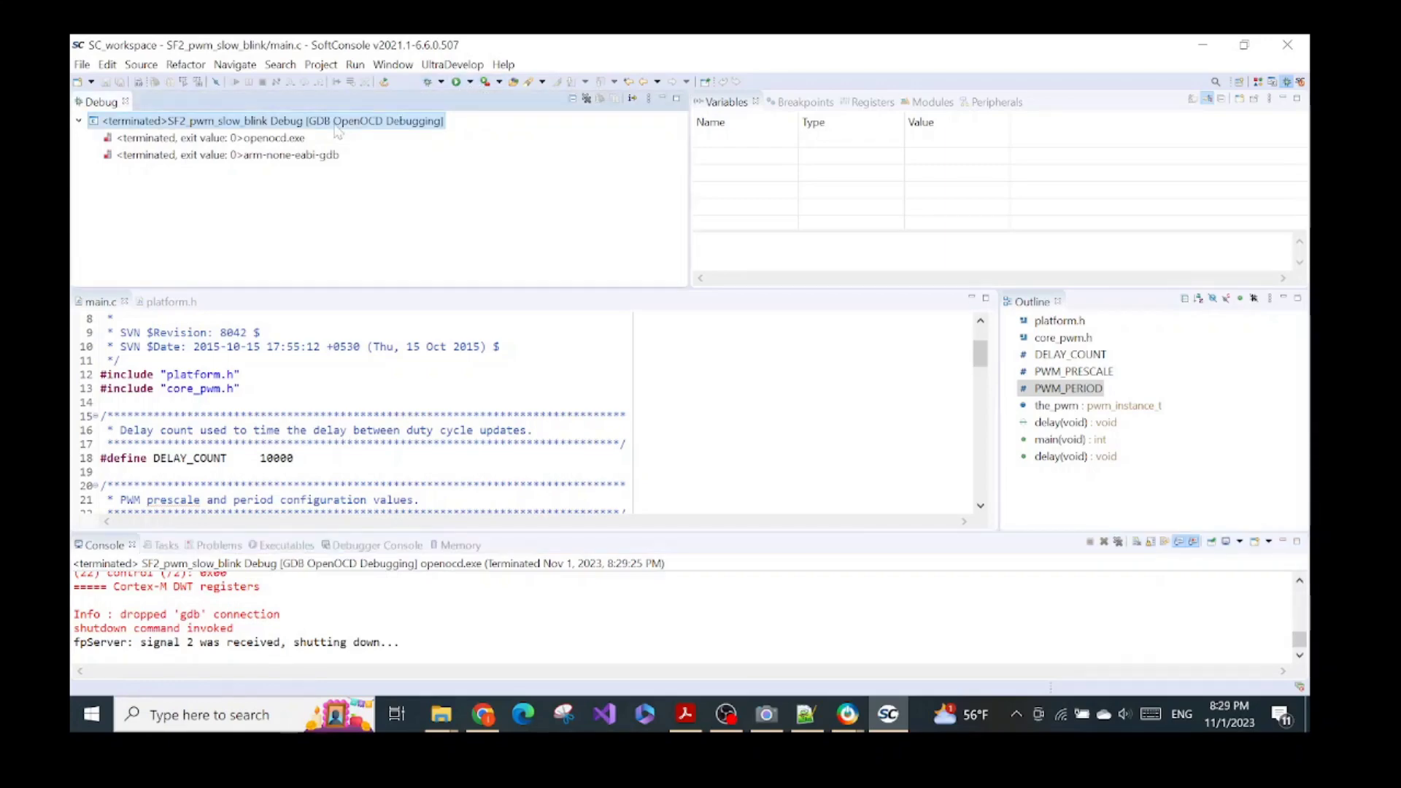
{"action": "right_click", "coordinate": [337, 129]}
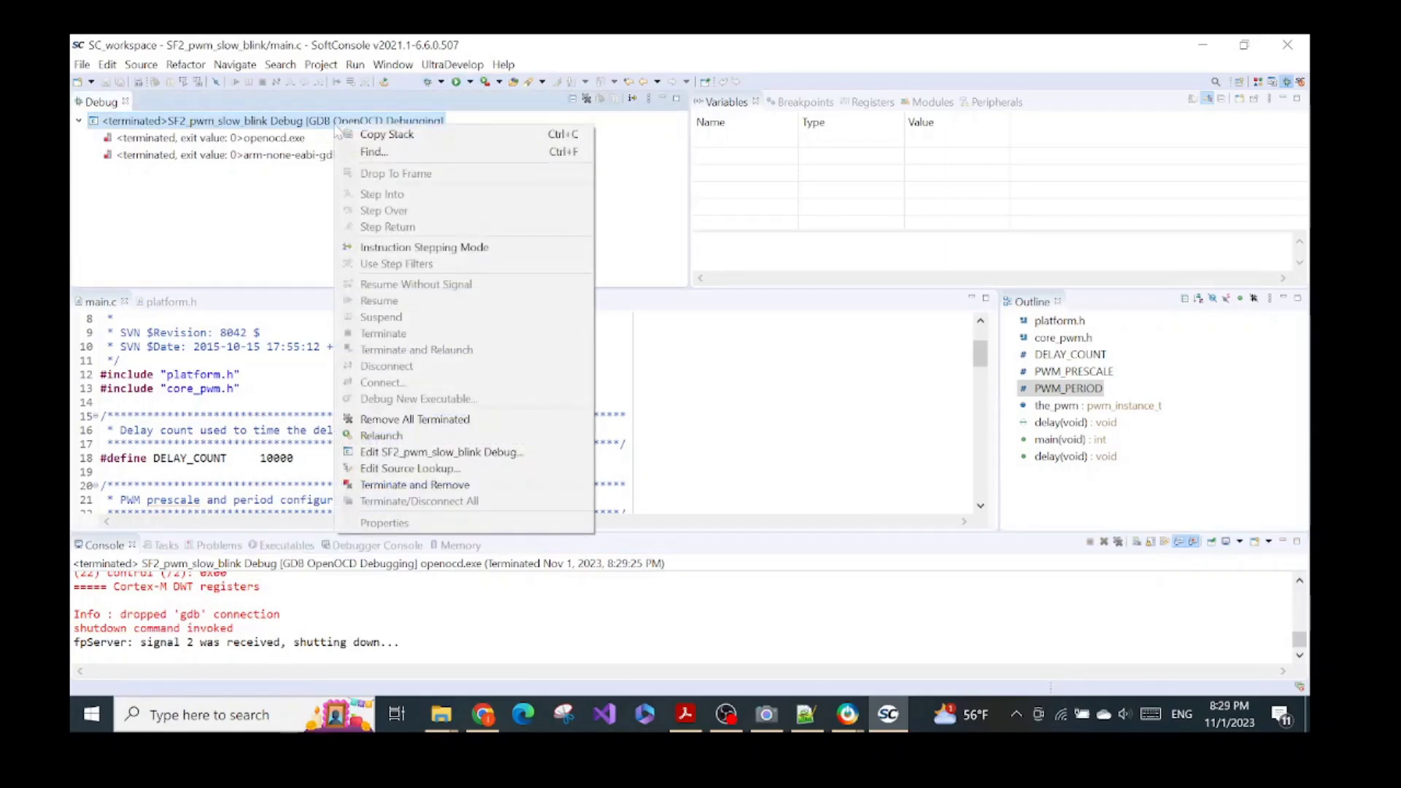
{"action": "left_click", "coordinate": [401, 489]}
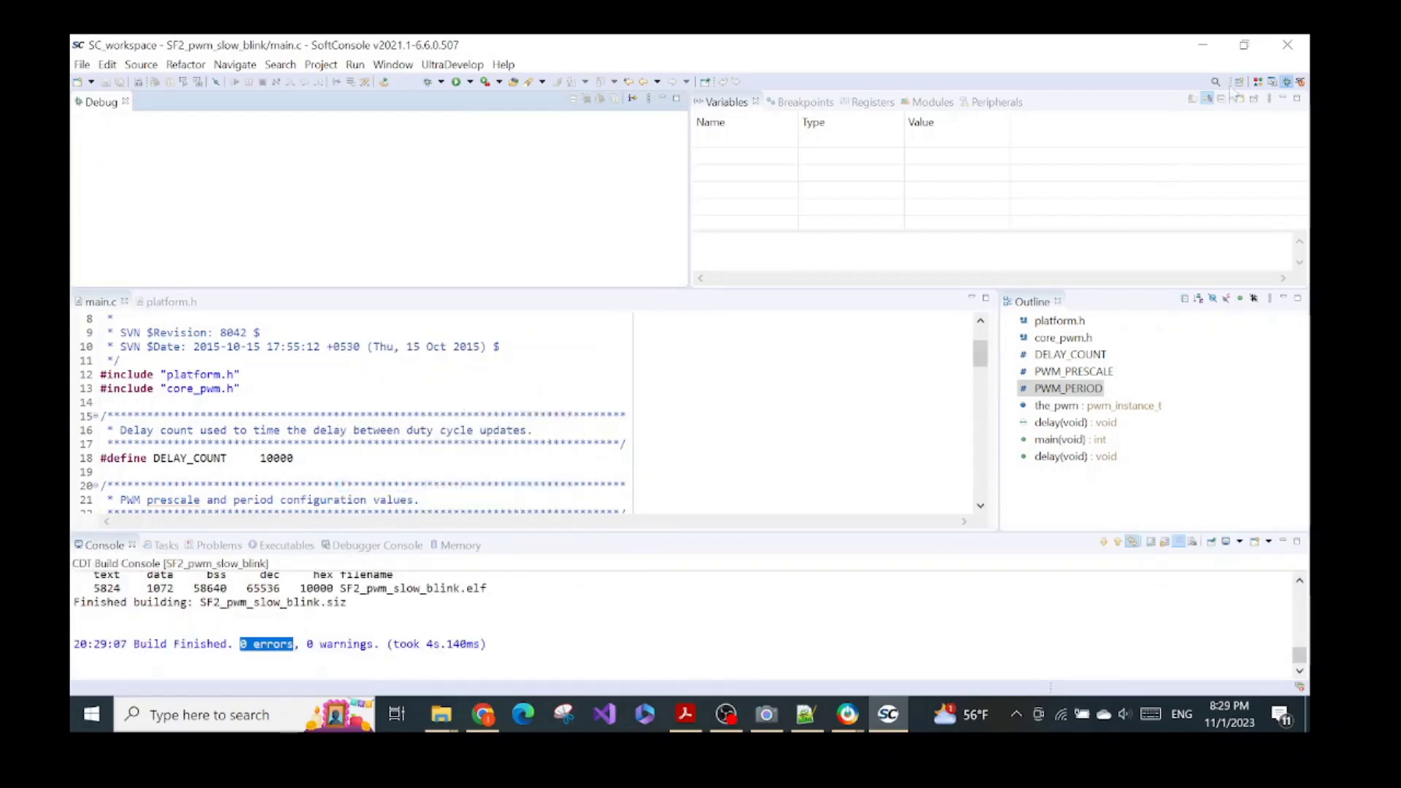
{"action": "left_click", "coordinate": [1273, 82]}
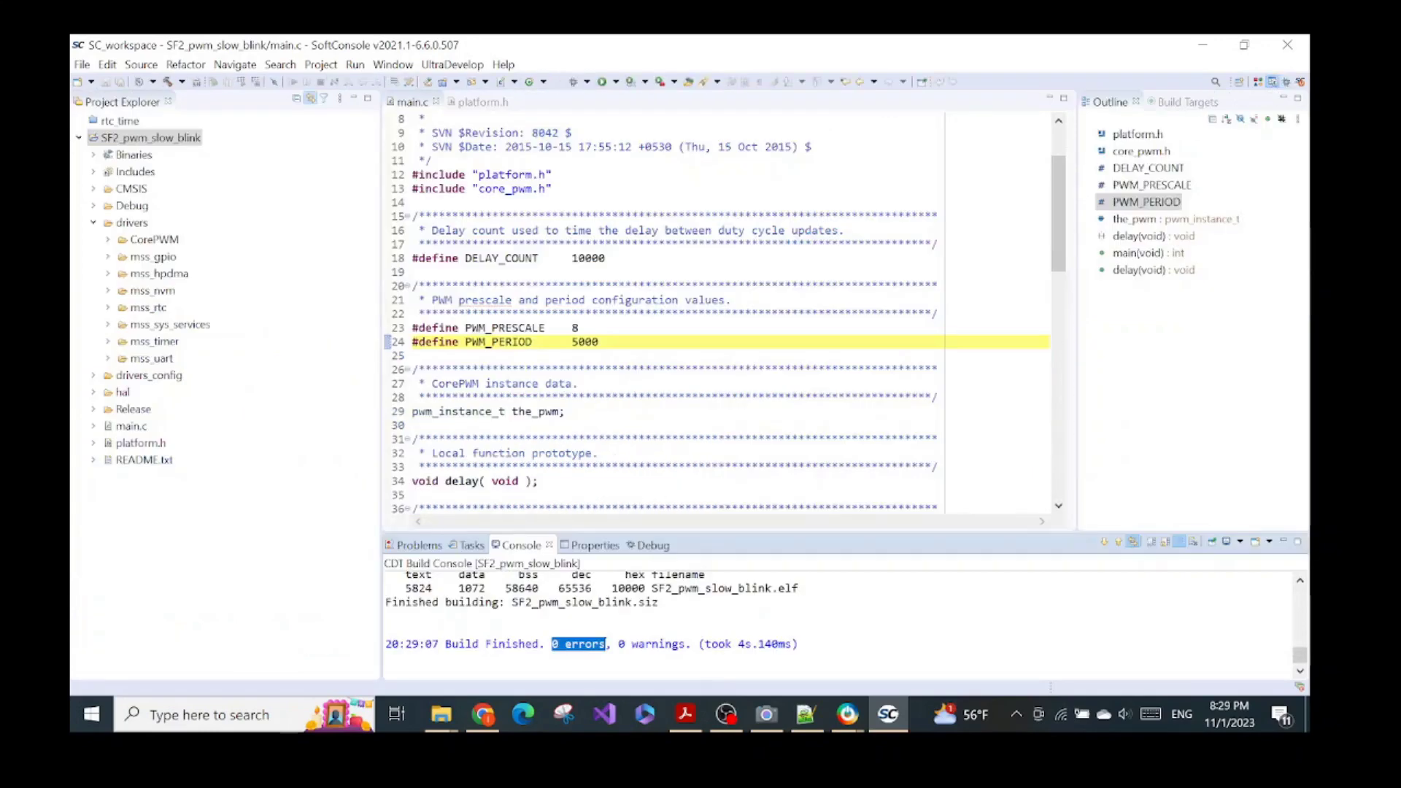
{"action": "right_click", "coordinate": [168, 145]}
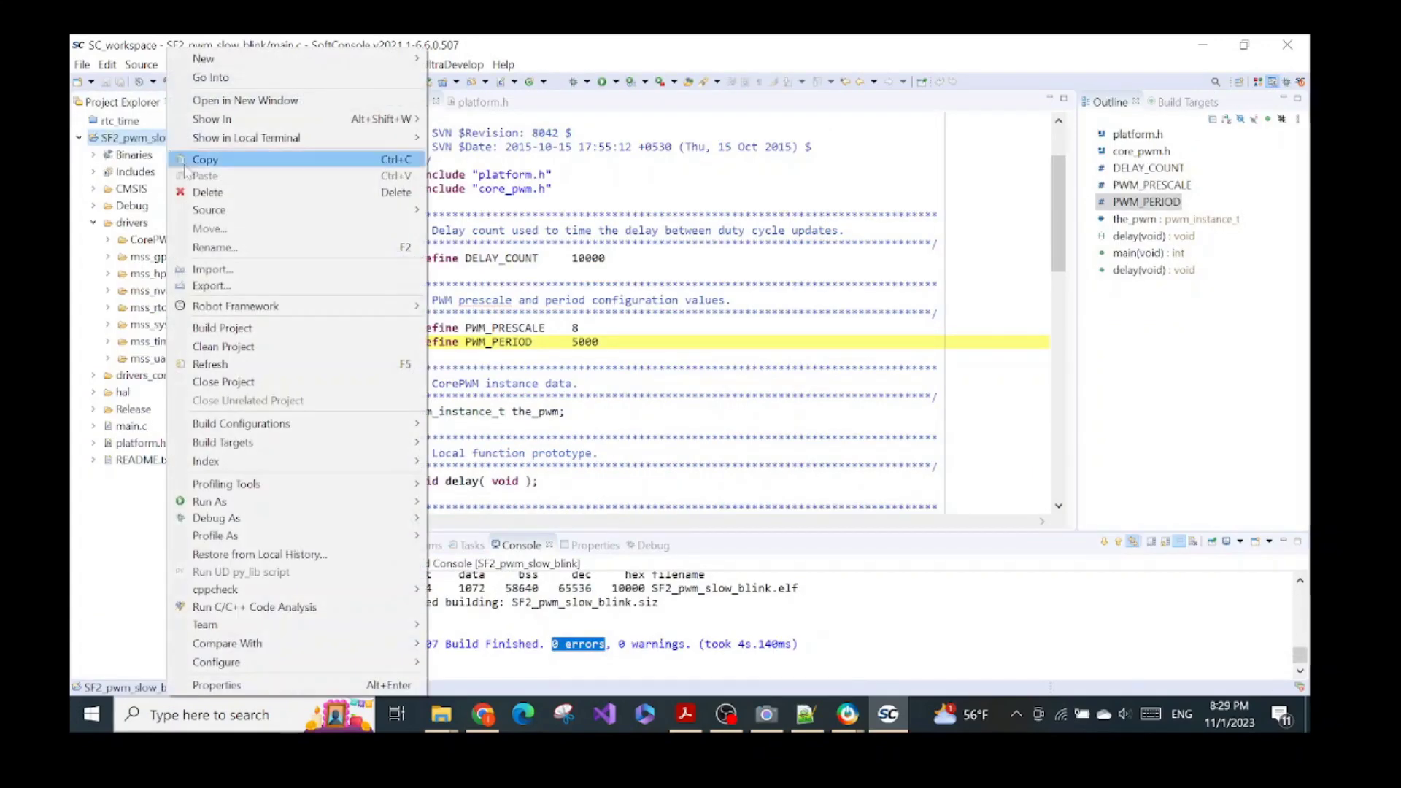
{"action": "mouse_move", "coordinate": [277, 463]}
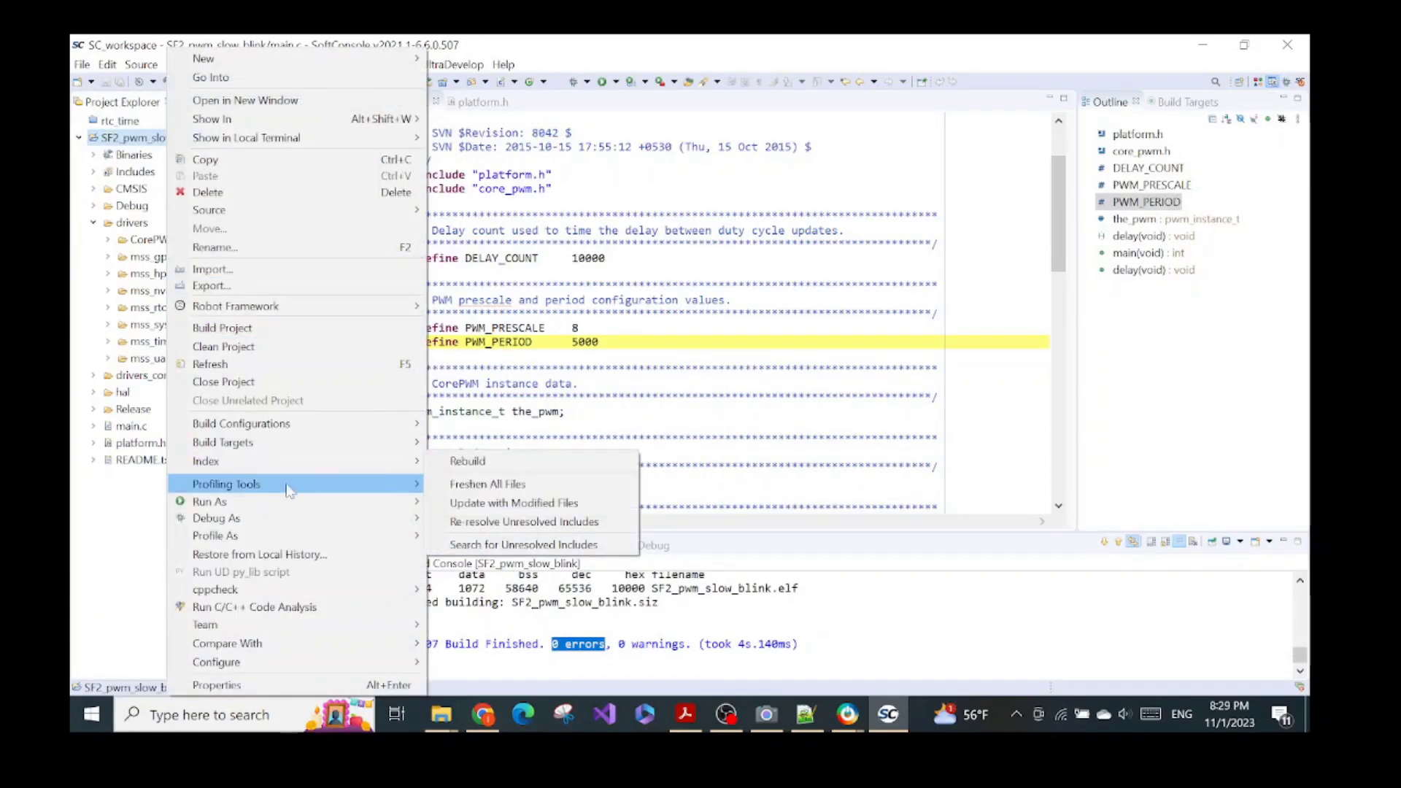
{"action": "mouse_move", "coordinate": [291, 520]}
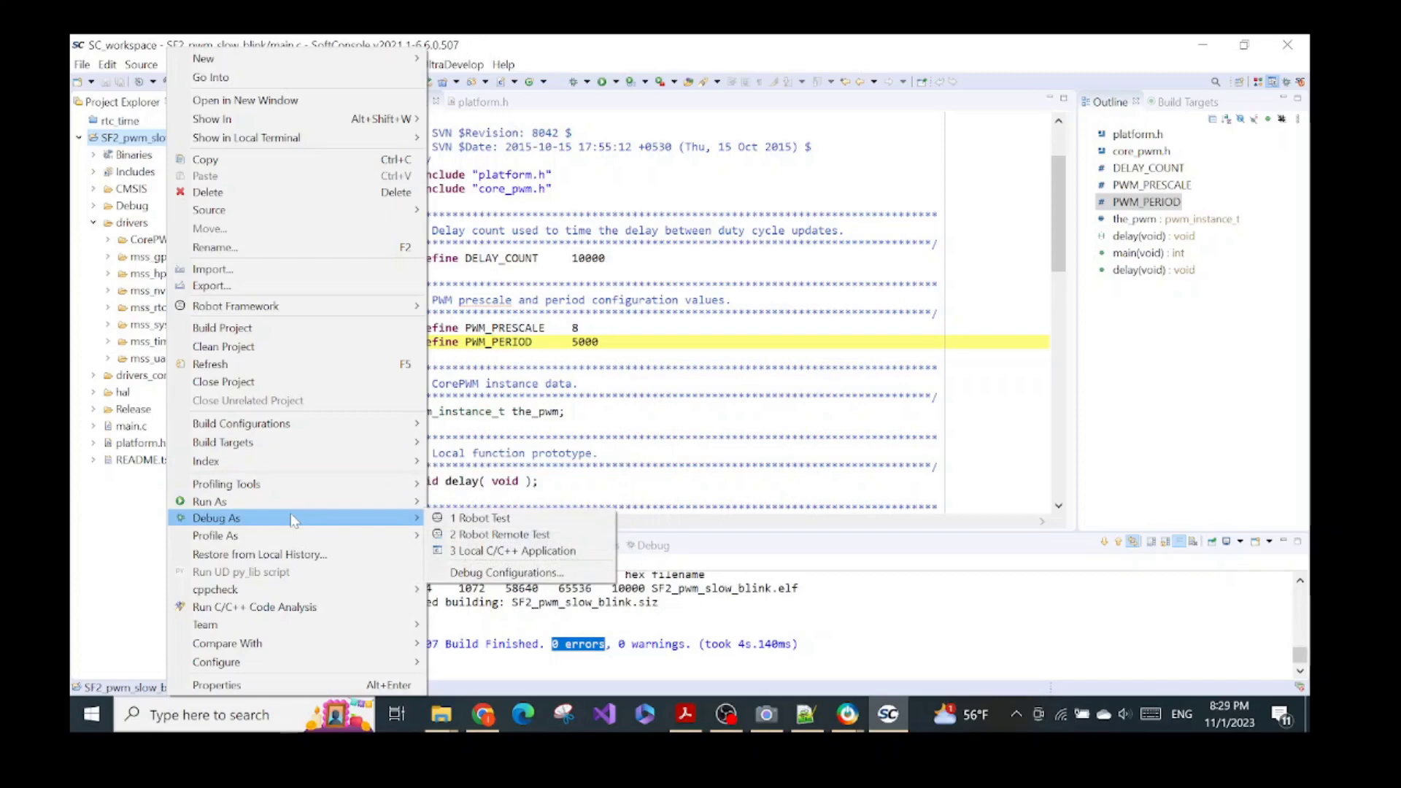
{"action": "left_click", "coordinate": [406, 45]}
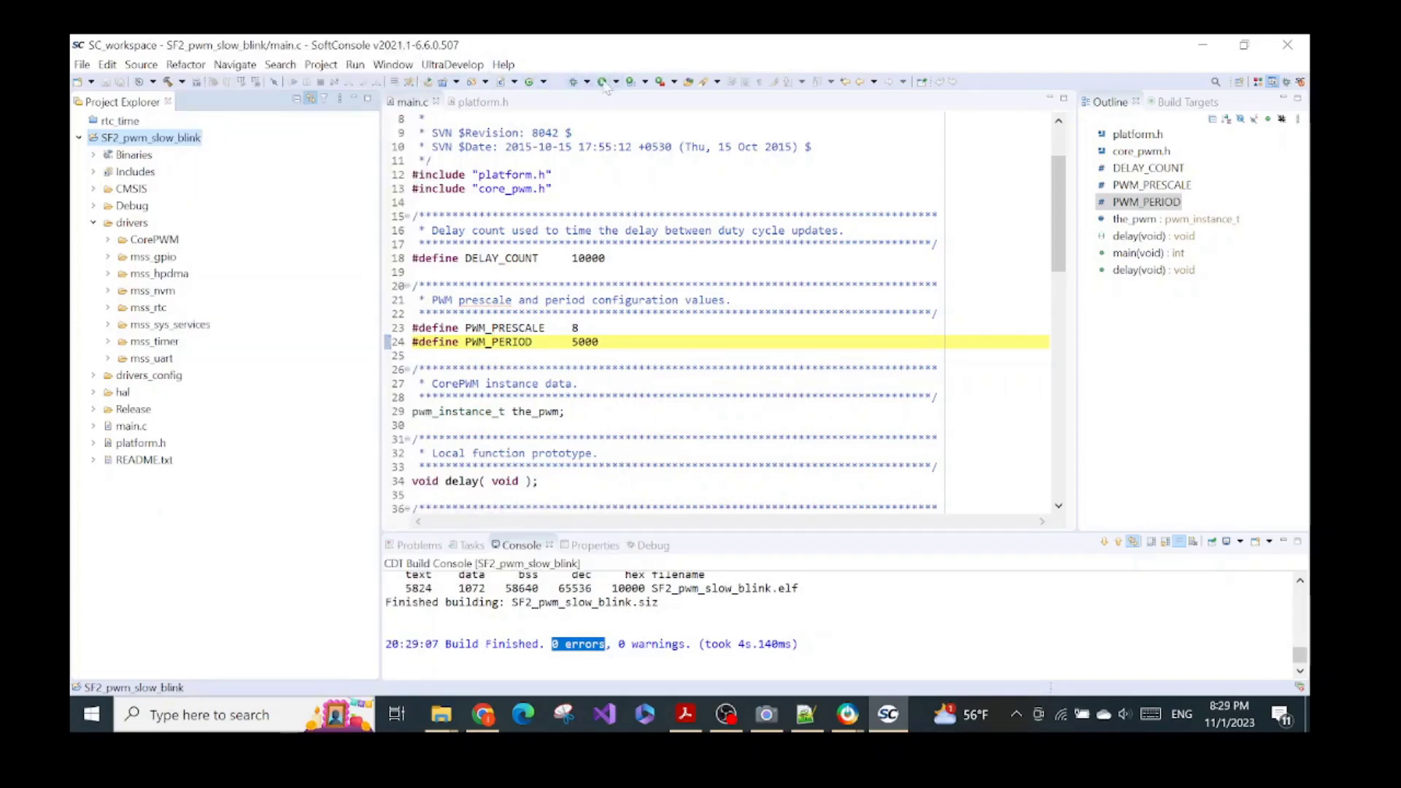
Step: Review the debugger, startup and main settings of the SF2_pwm_slow_blink Debug configuration, and launch it
{"action": "left_click", "coordinate": [354, 64]}
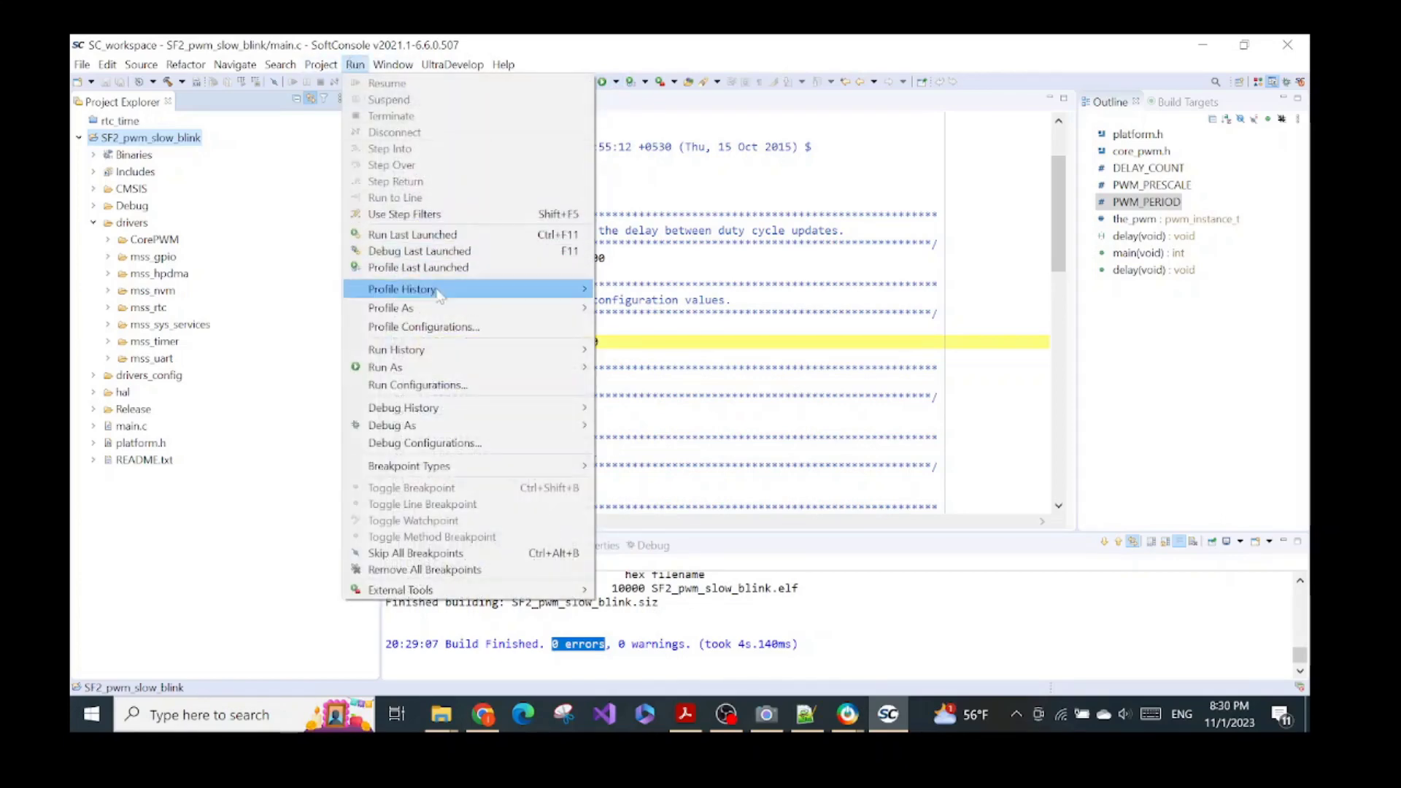
{"action": "left_click", "coordinate": [424, 443]}
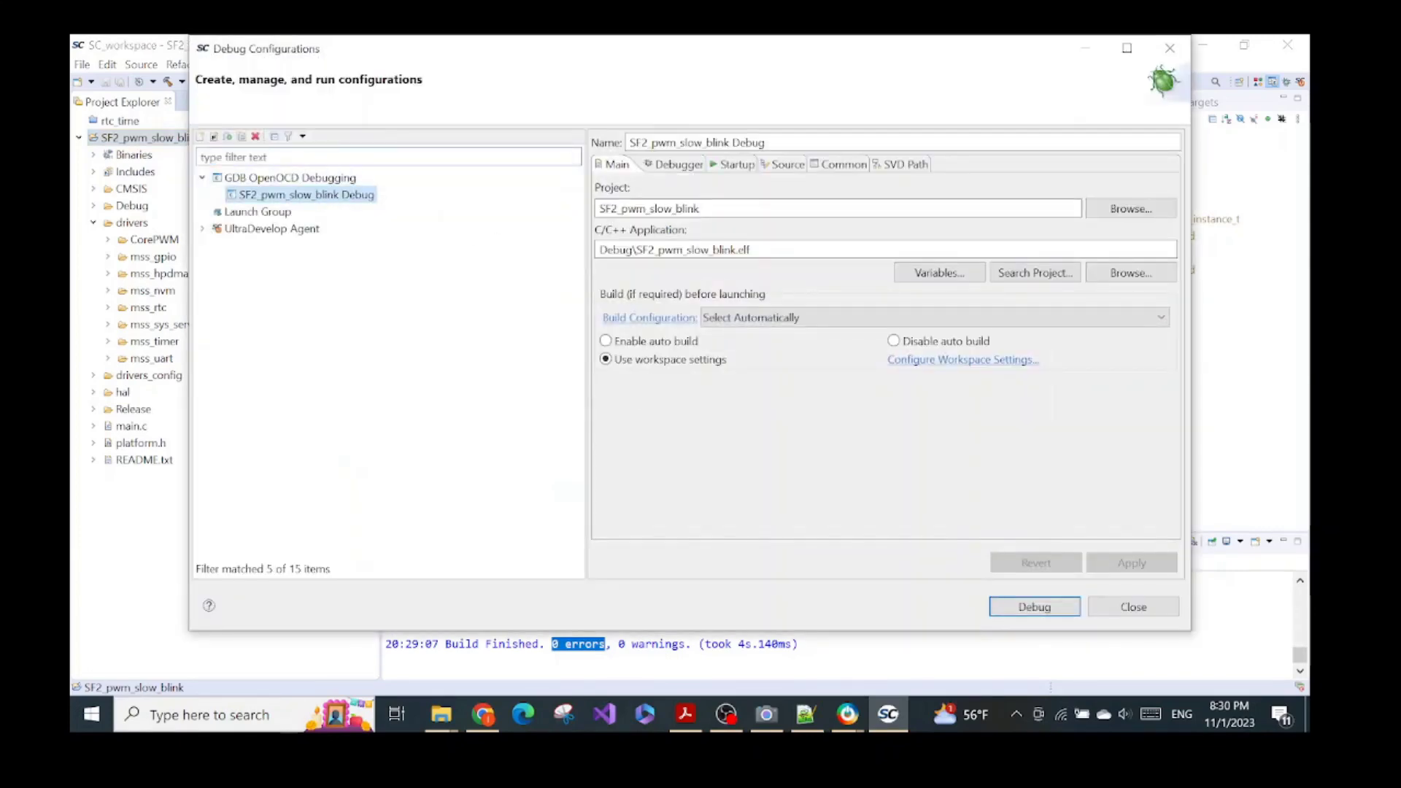
{"action": "left_click", "coordinate": [679, 165]}
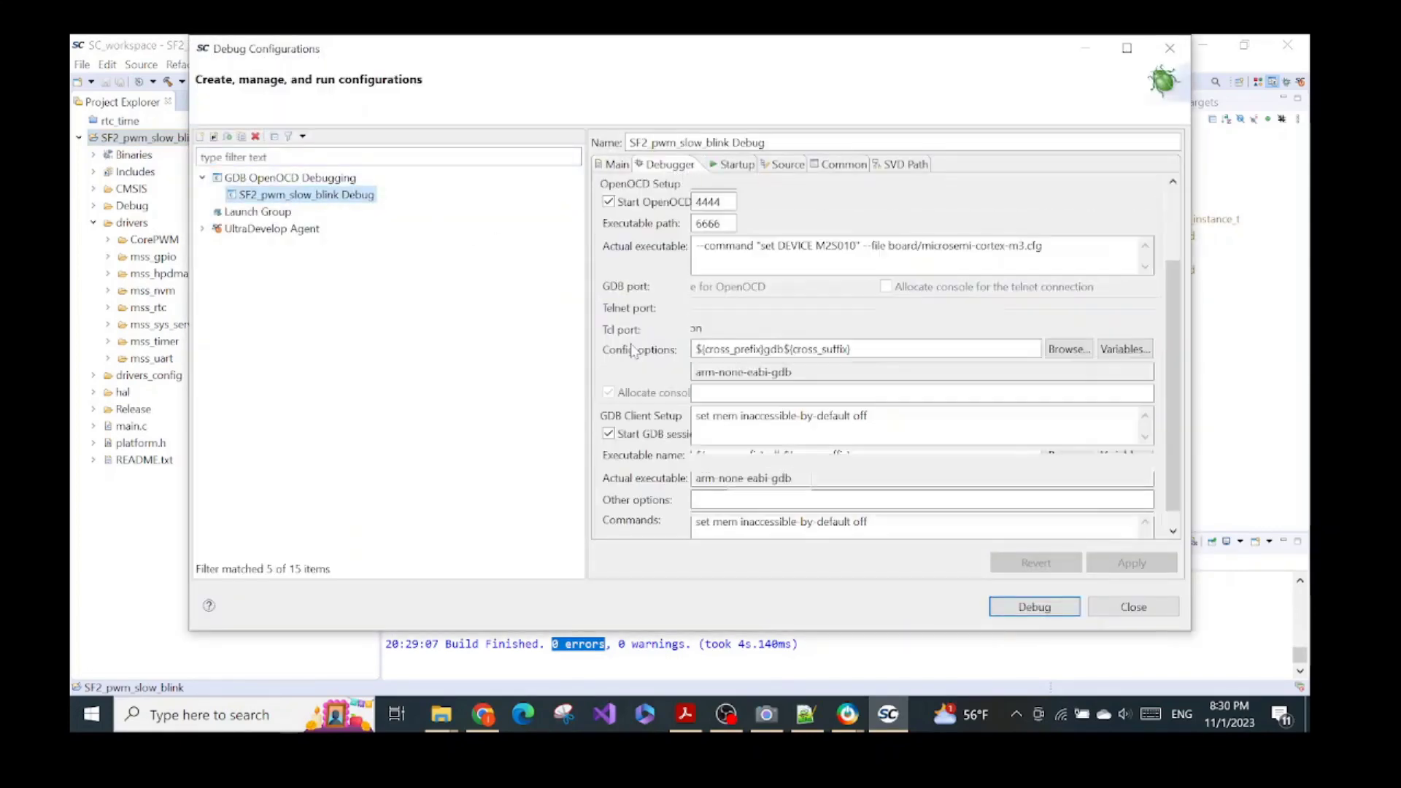
{"action": "left_click", "coordinate": [728, 165]}
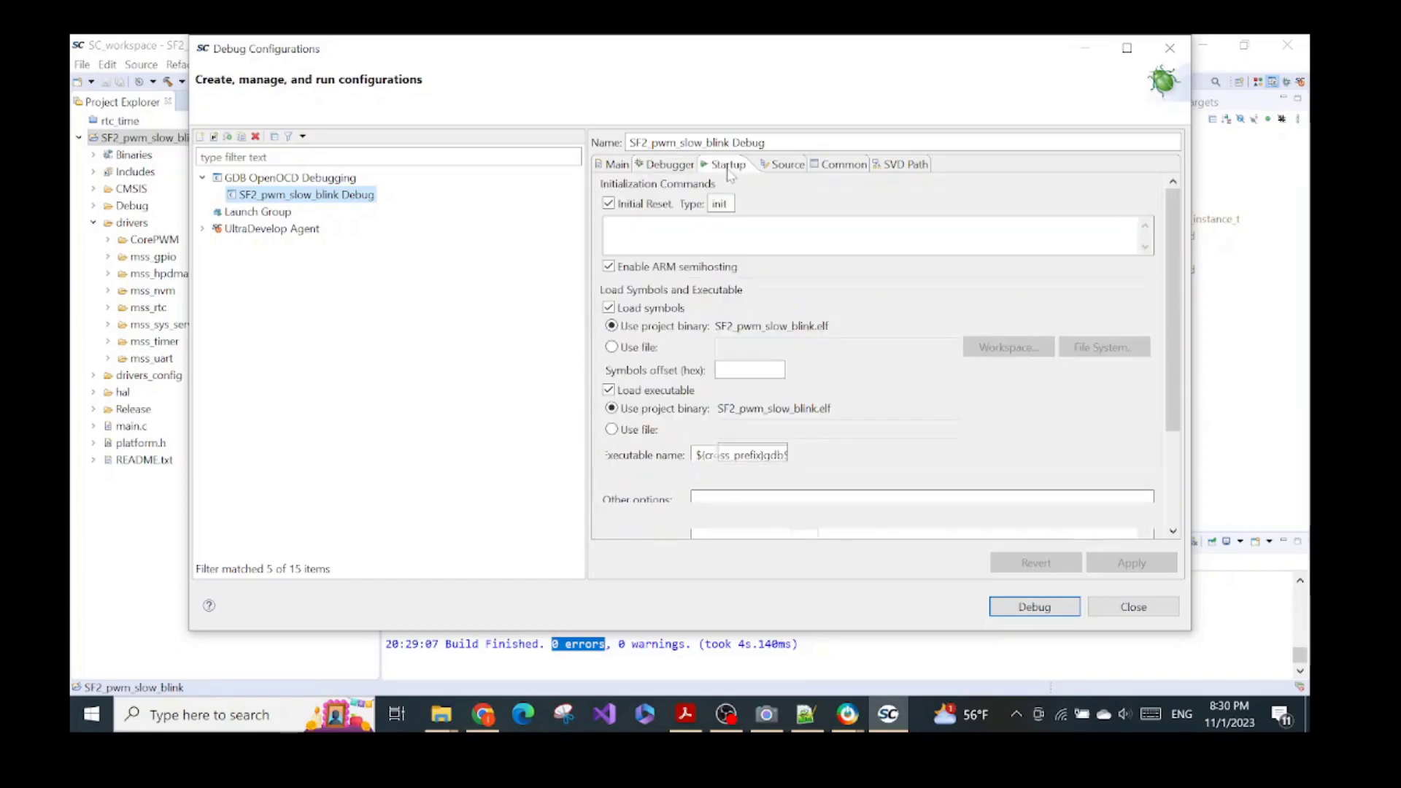
{"action": "scroll", "coordinate": [659, 325], "scroll_direction": "down", "scroll_amount": 3}
{"action": "scroll", "coordinate": [670, 353], "scroll_direction": "down", "scroll_amount": 1}
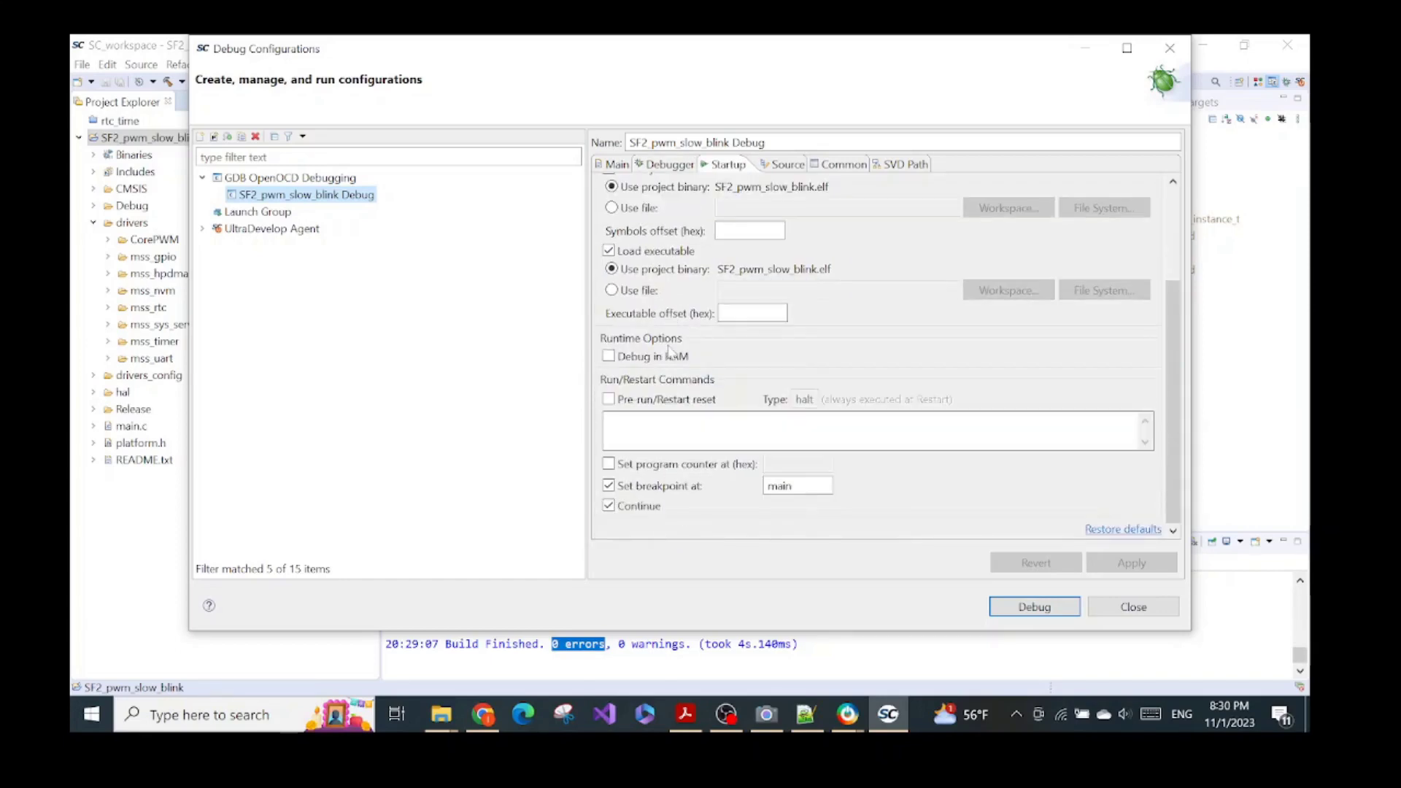
{"action": "scroll", "coordinate": [670, 353], "scroll_direction": "up", "scroll_amount": 4}
{"action": "left_click", "coordinate": [617, 165]}
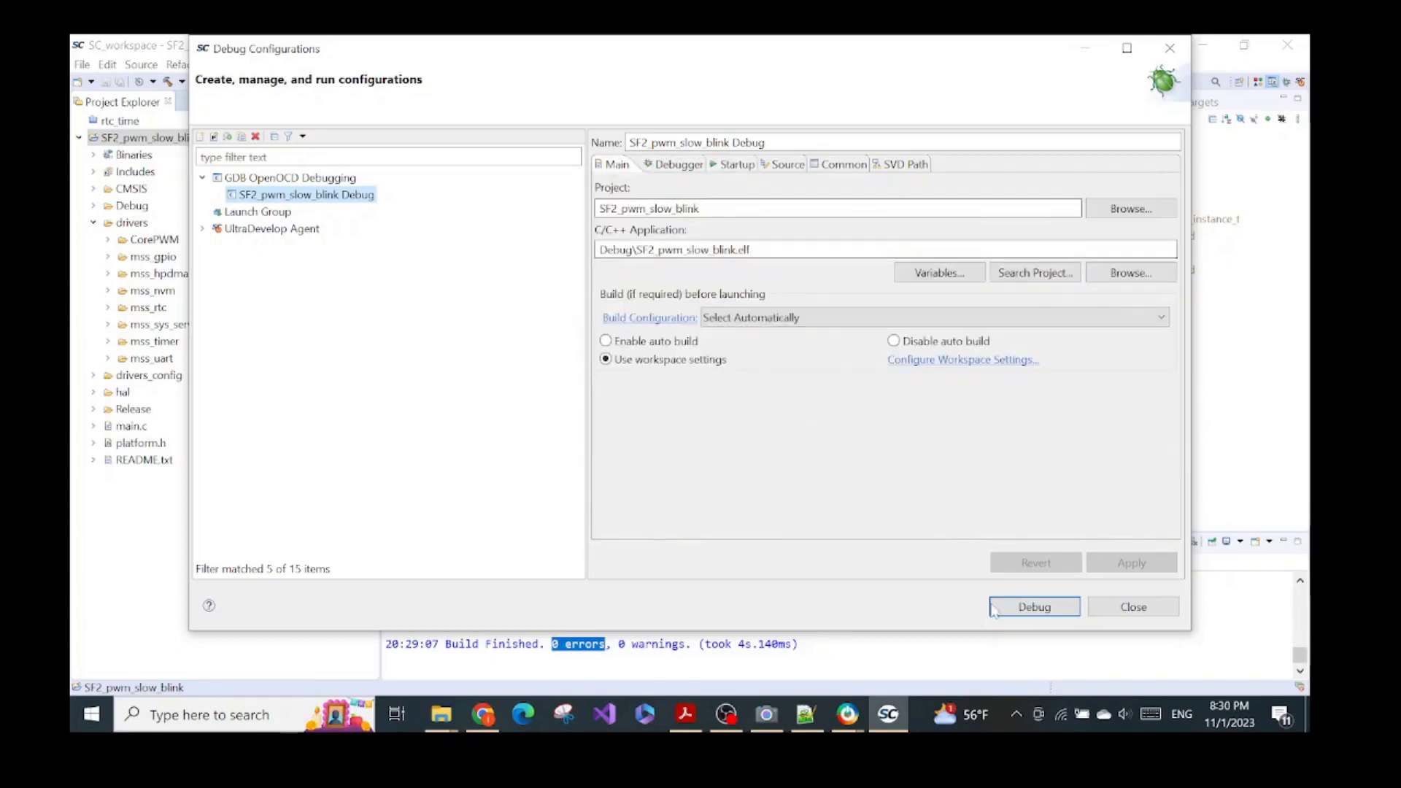
{"action": "left_click", "coordinate": [1035, 607]}
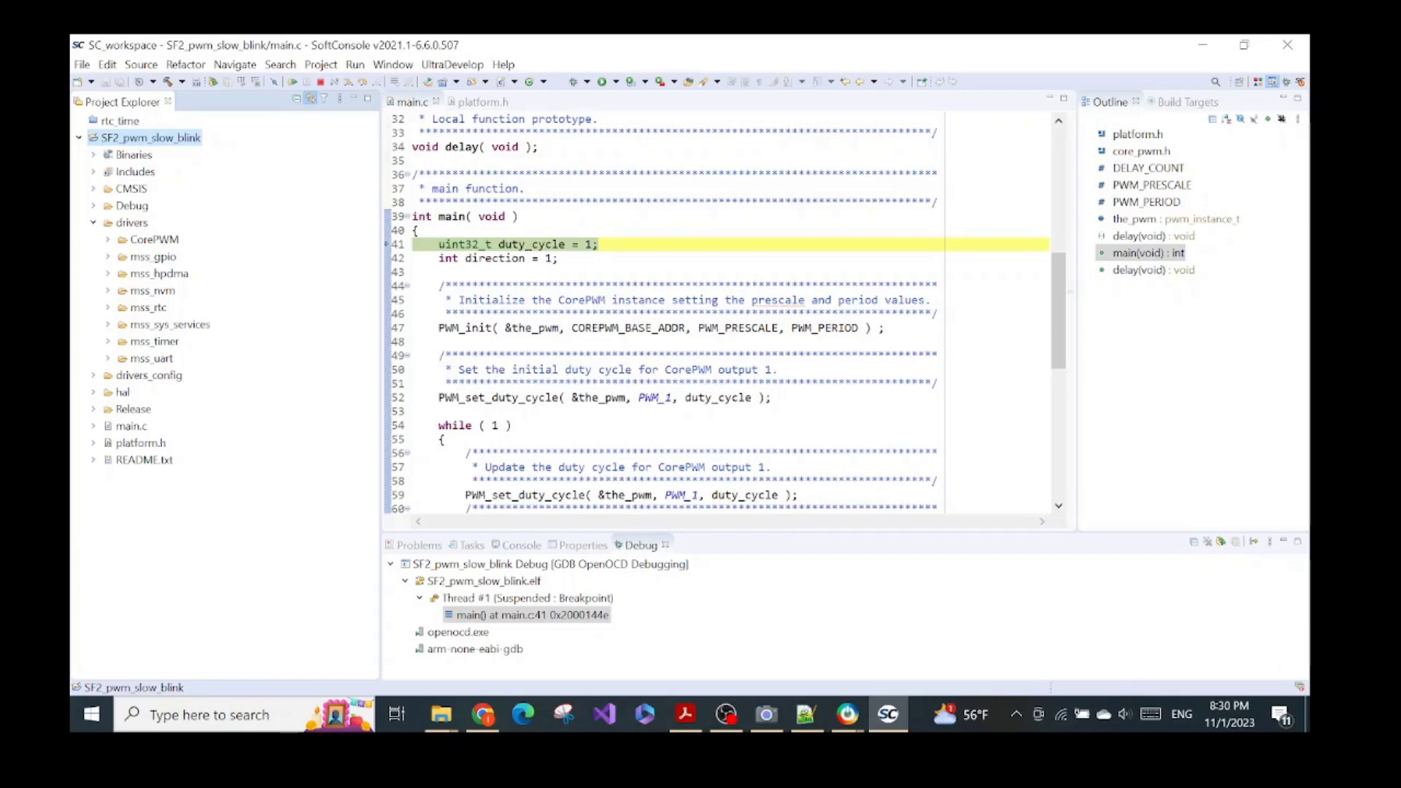
Step: Show the session in the Debug perspective, look over main() in main.c, and resume the suspended program
{"action": "left_click", "coordinate": [1286, 83]}
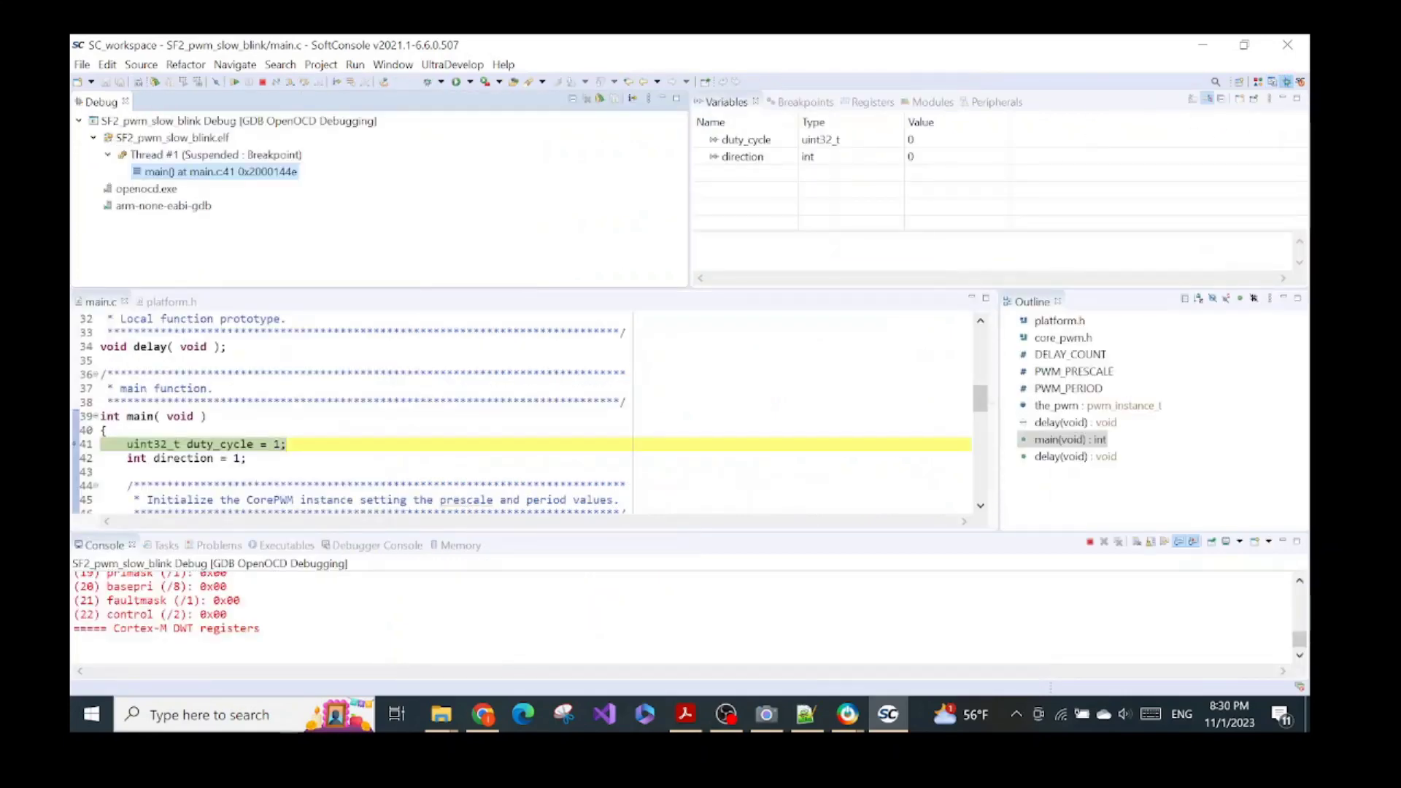
{"action": "scroll", "coordinate": [536, 415], "scroll_direction": "down", "scroll_amount": 2}
{"action": "scroll", "coordinate": [535, 416], "scroll_direction": "up", "scroll_amount": 2}
{"action": "scroll", "coordinate": [536, 416], "scroll_direction": "down", "scroll_amount": 2}
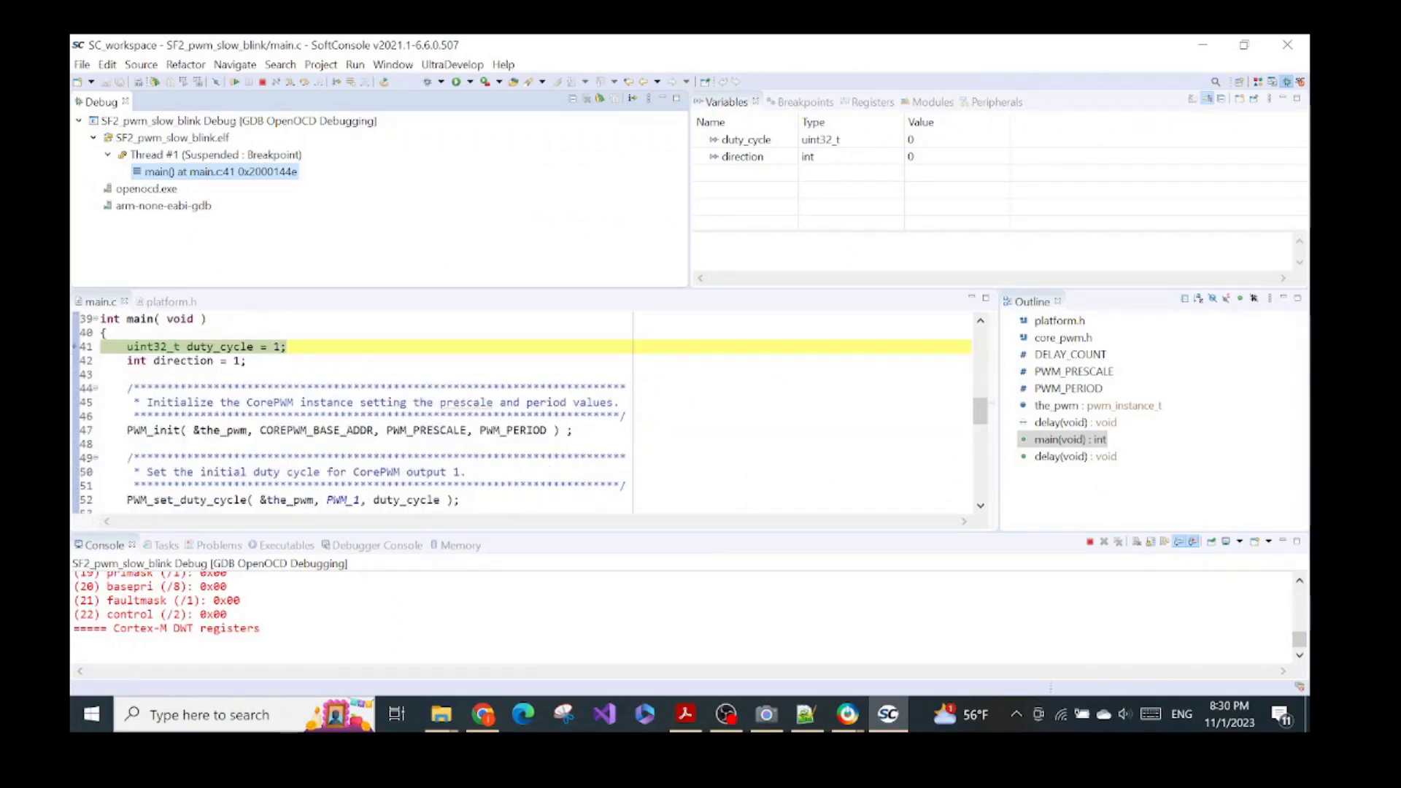
{"action": "left_click", "coordinate": [234, 82]}
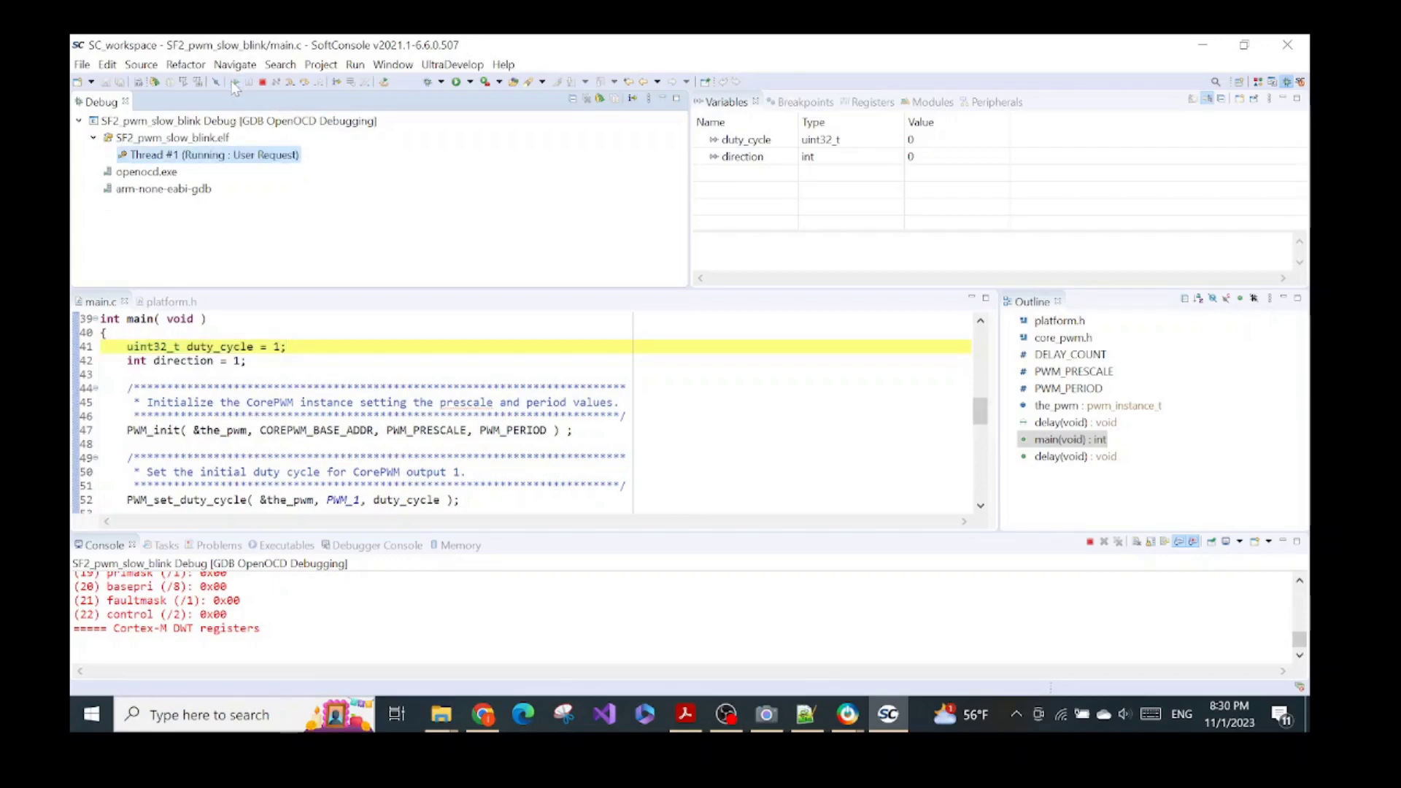
Step: Check the board's LED in the Camera app, and look at the PWM_PERIOD definition on line 24 of main.c
{"action": "left_click", "coordinate": [766, 714]}
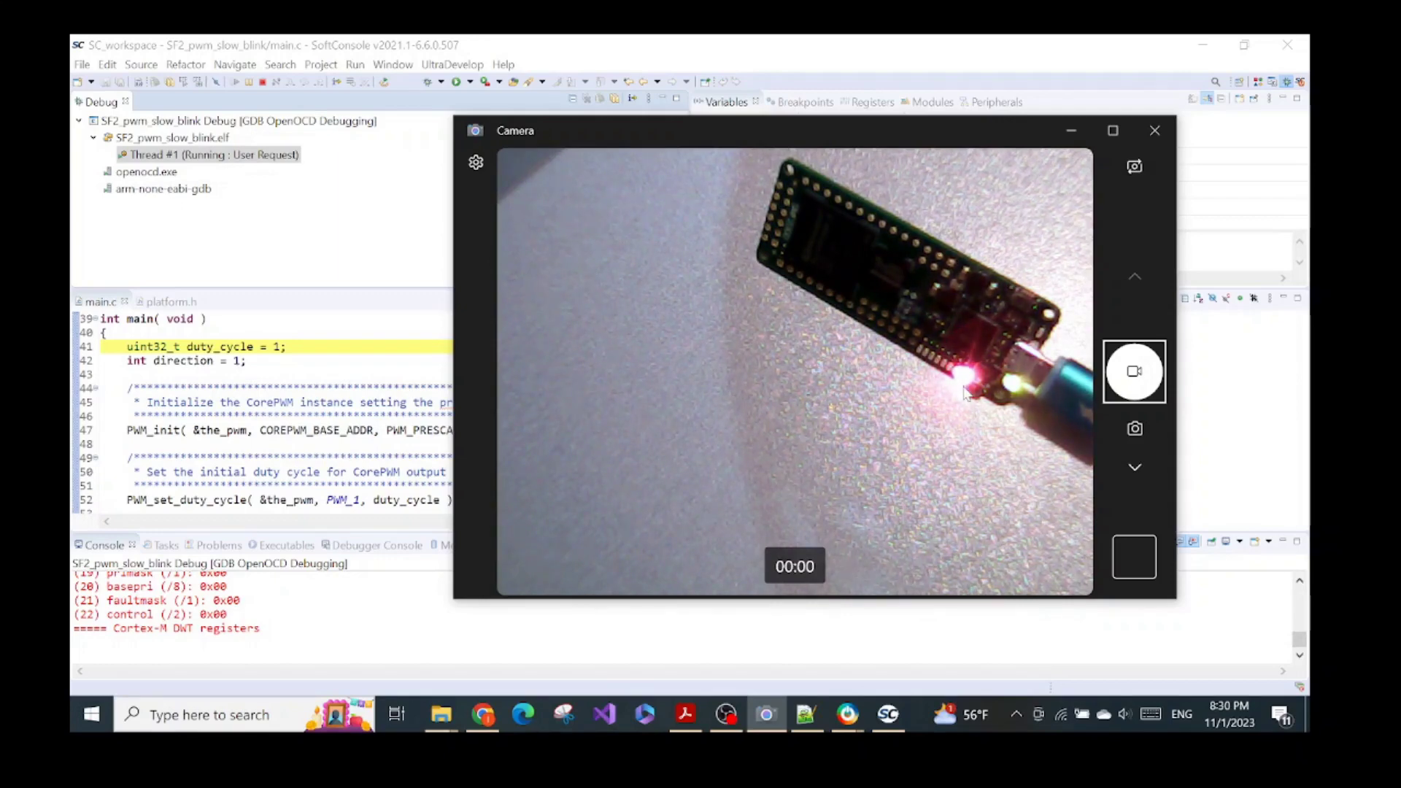
{"action": "left_click", "coordinate": [360, 416]}
{"action": "scroll", "coordinate": [360, 416], "scroll_direction": "up", "scroll_amount": 9}
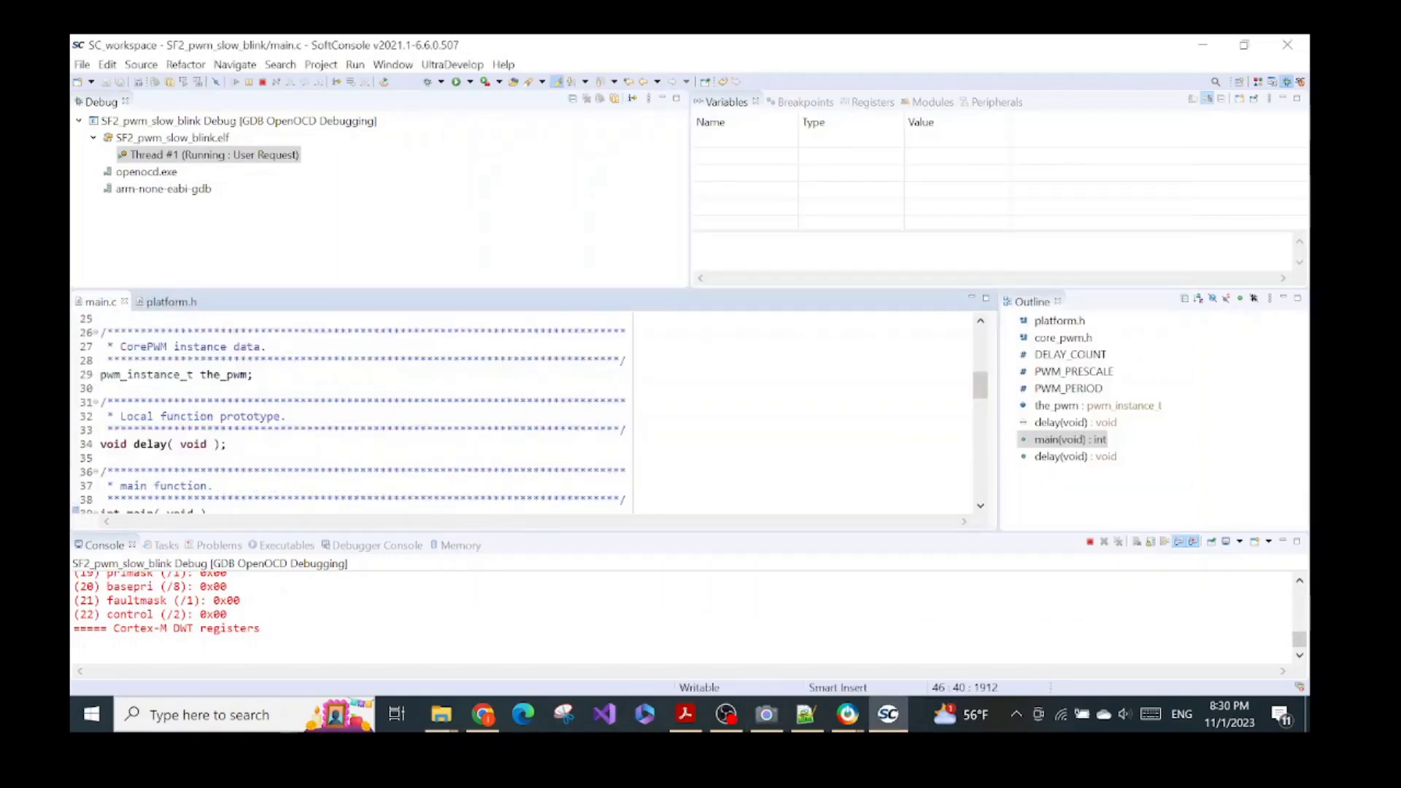
{"action": "scroll", "coordinate": [361, 416], "scroll_direction": "down", "scroll_amount": 2}
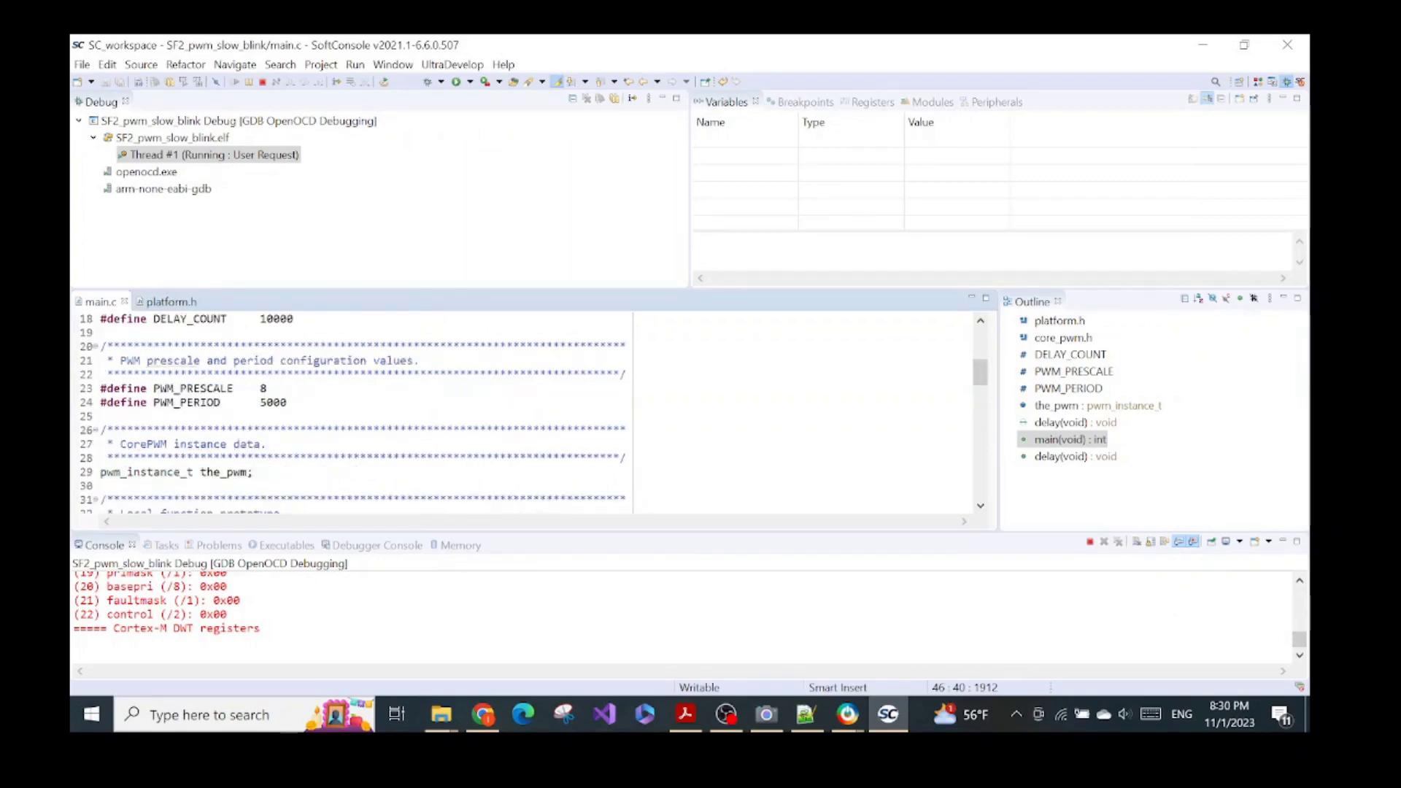
{"action": "double_click", "coordinate": [273, 403]}
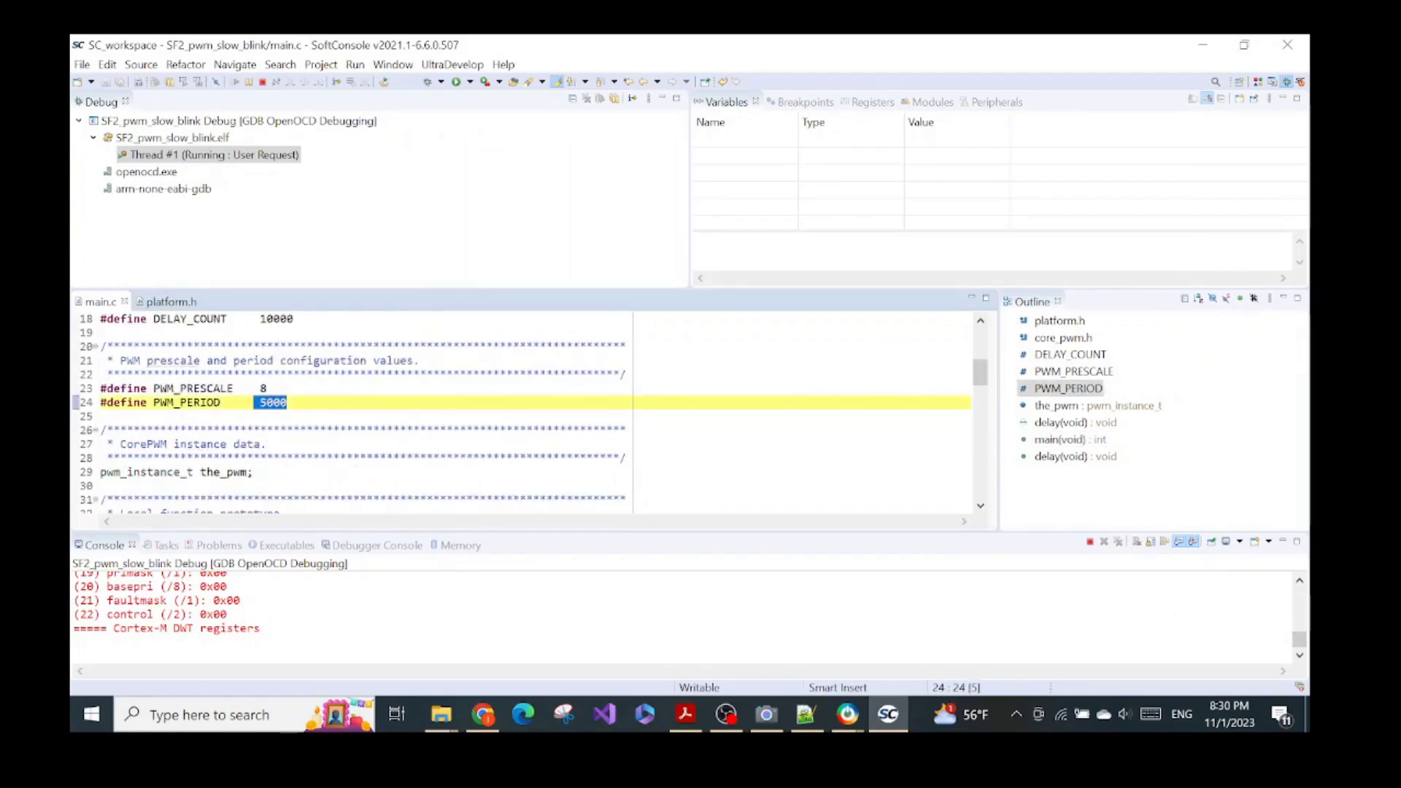
{"action": "scroll", "coordinate": [361, 416], "scroll_direction": "up", "scroll_amount": 2}
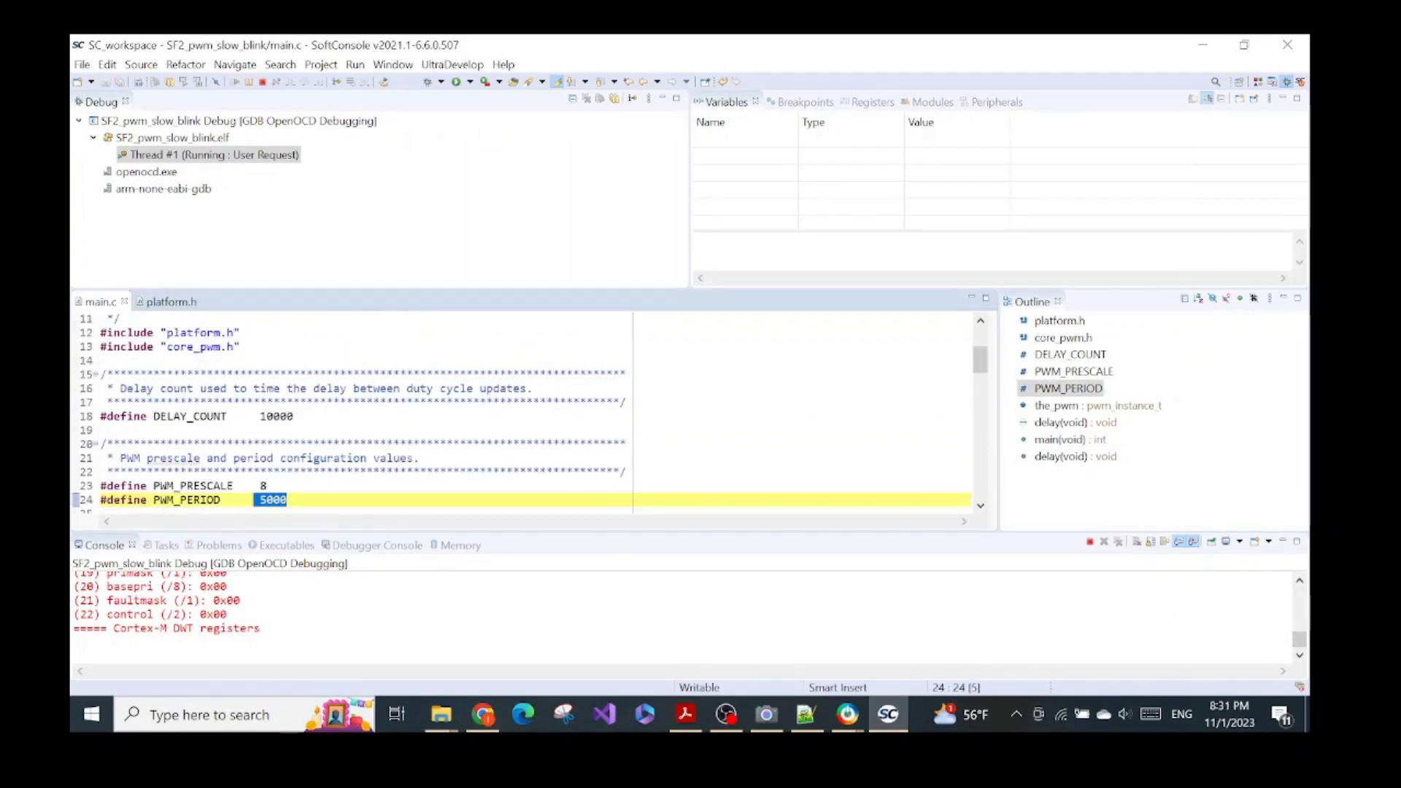
{"action": "left_click", "coordinate": [766, 714]}
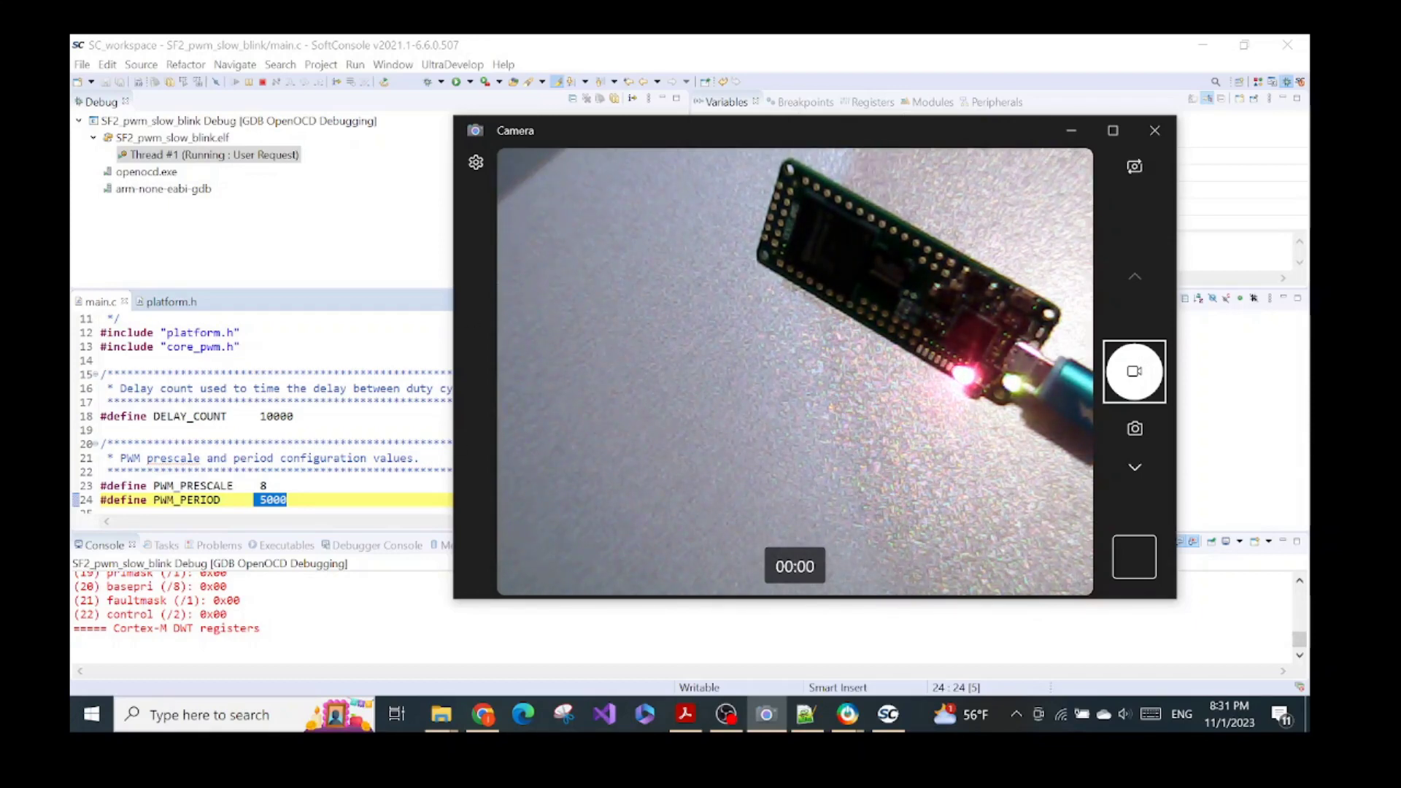
Step: Switch to Libero to view the project's firmware and driver files, and return to SoftConsole's C/C++ perspective
{"action": "left_click", "coordinate": [847, 714]}
{"action": "left_click", "coordinate": [835, 672]}
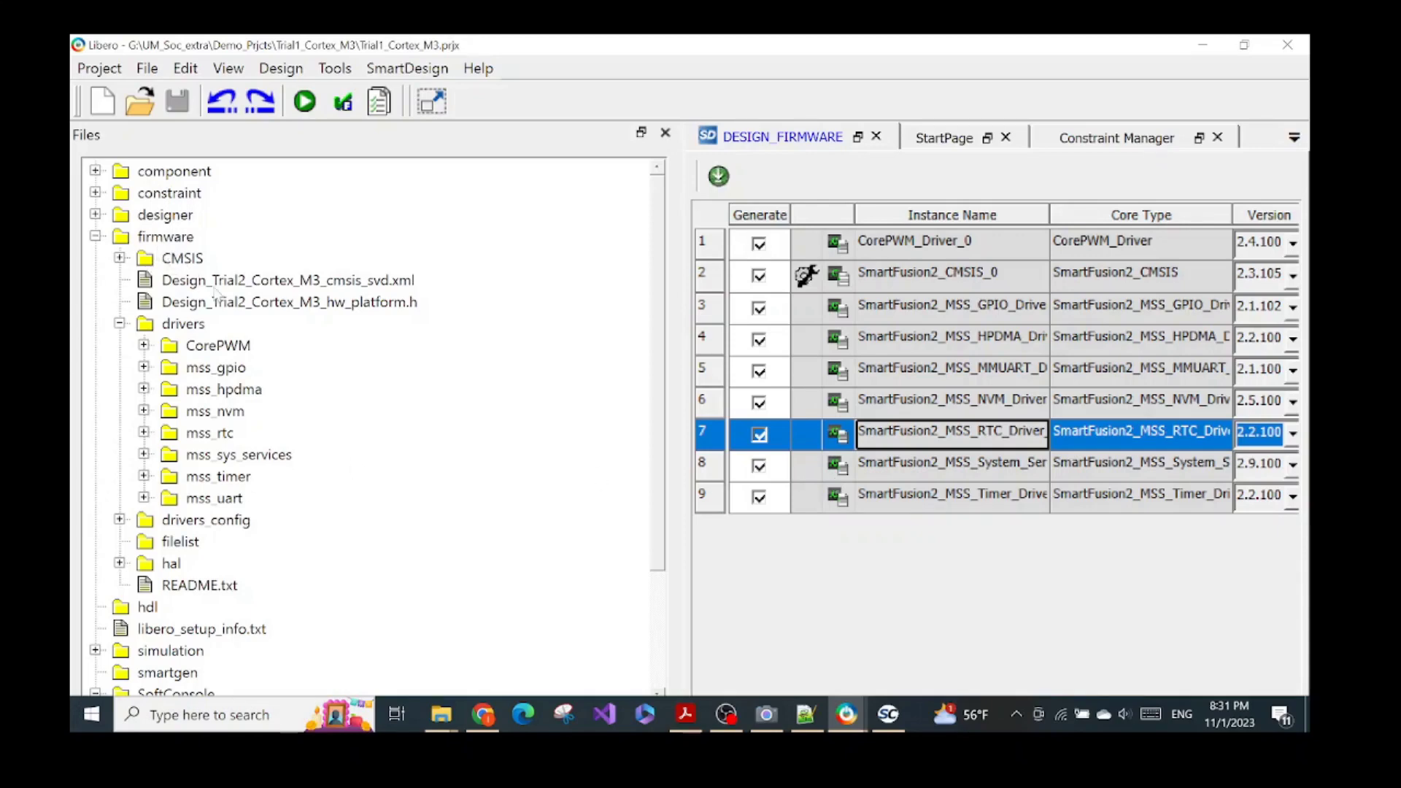
{"action": "left_click", "coordinate": [887, 714]}
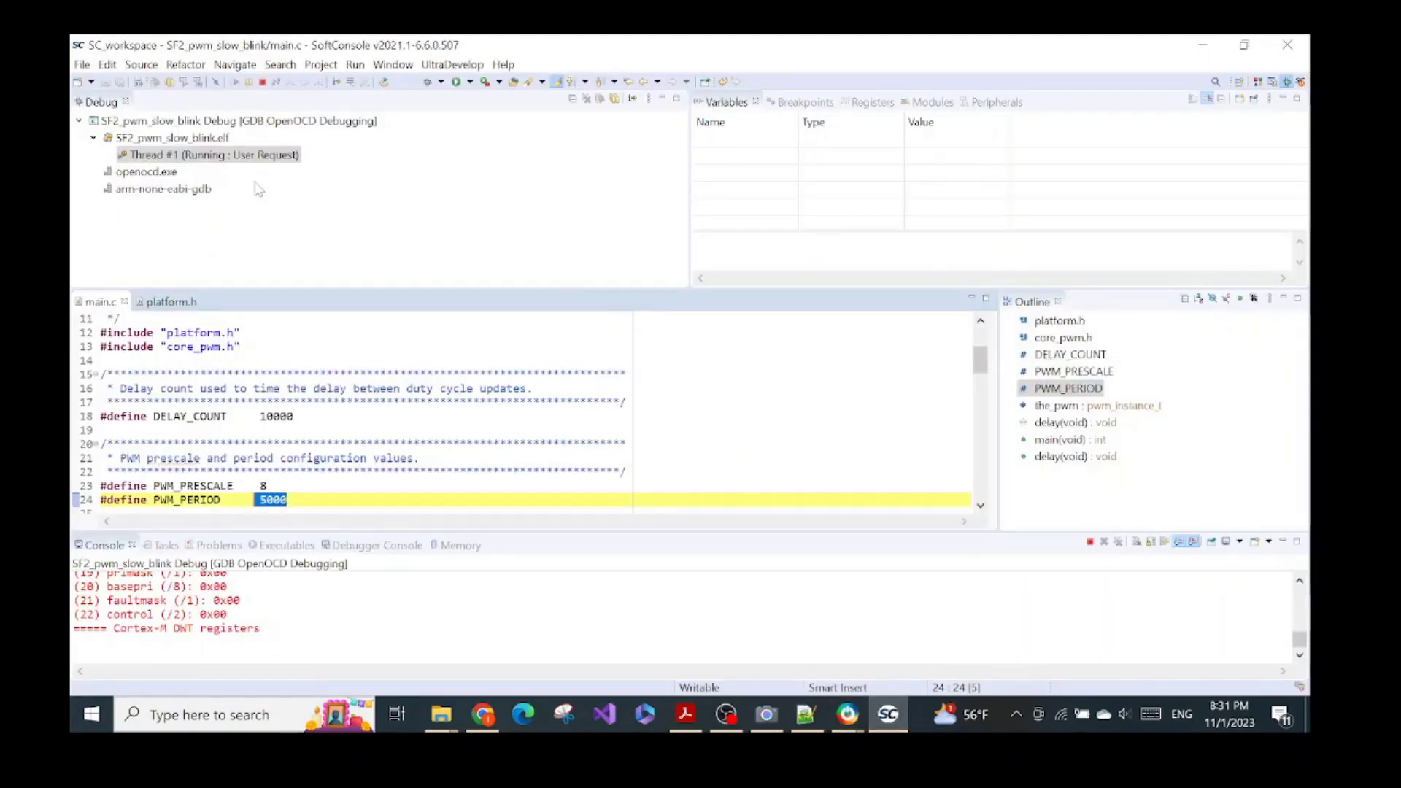
{"action": "left_click", "coordinate": [1272, 81]}
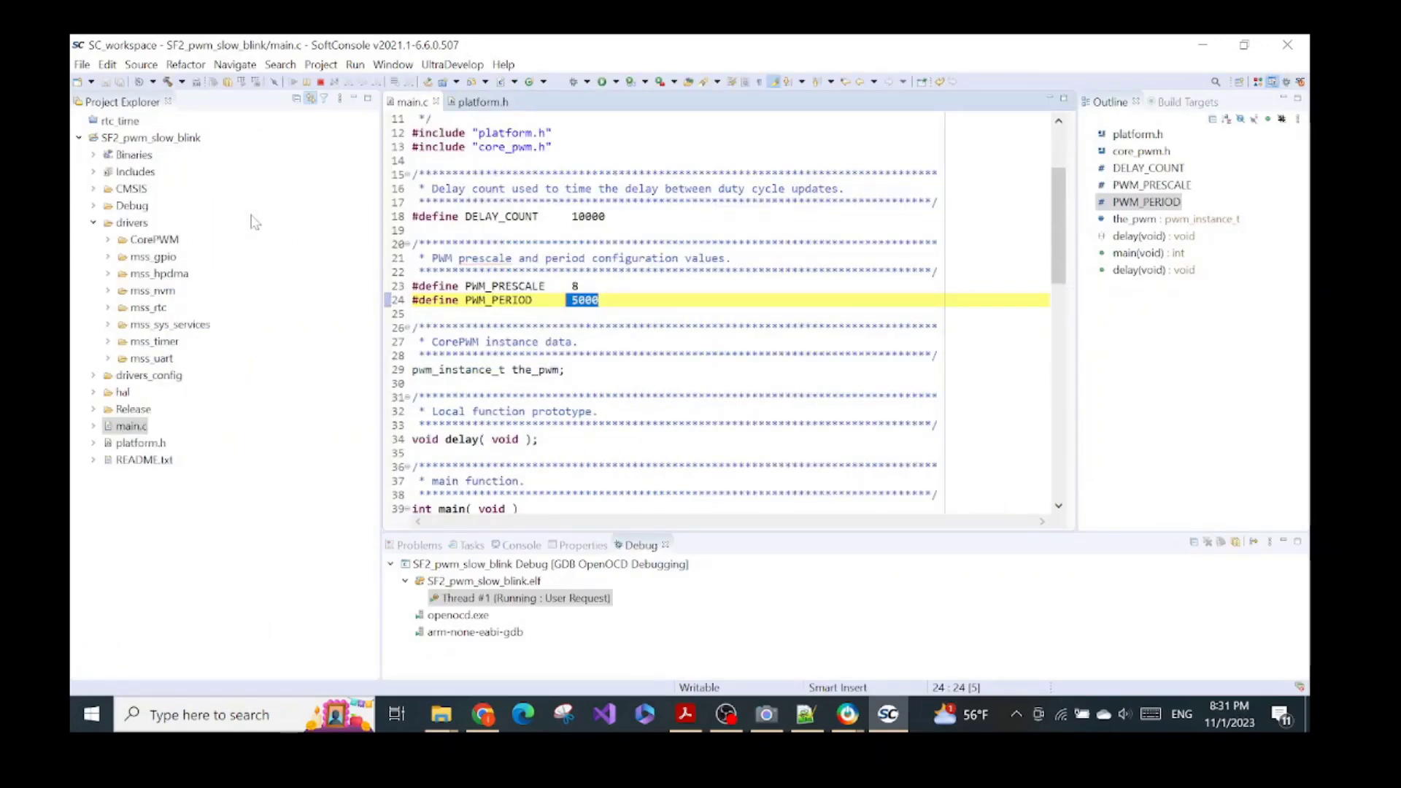
{"action": "left_click", "coordinate": [177, 141]}
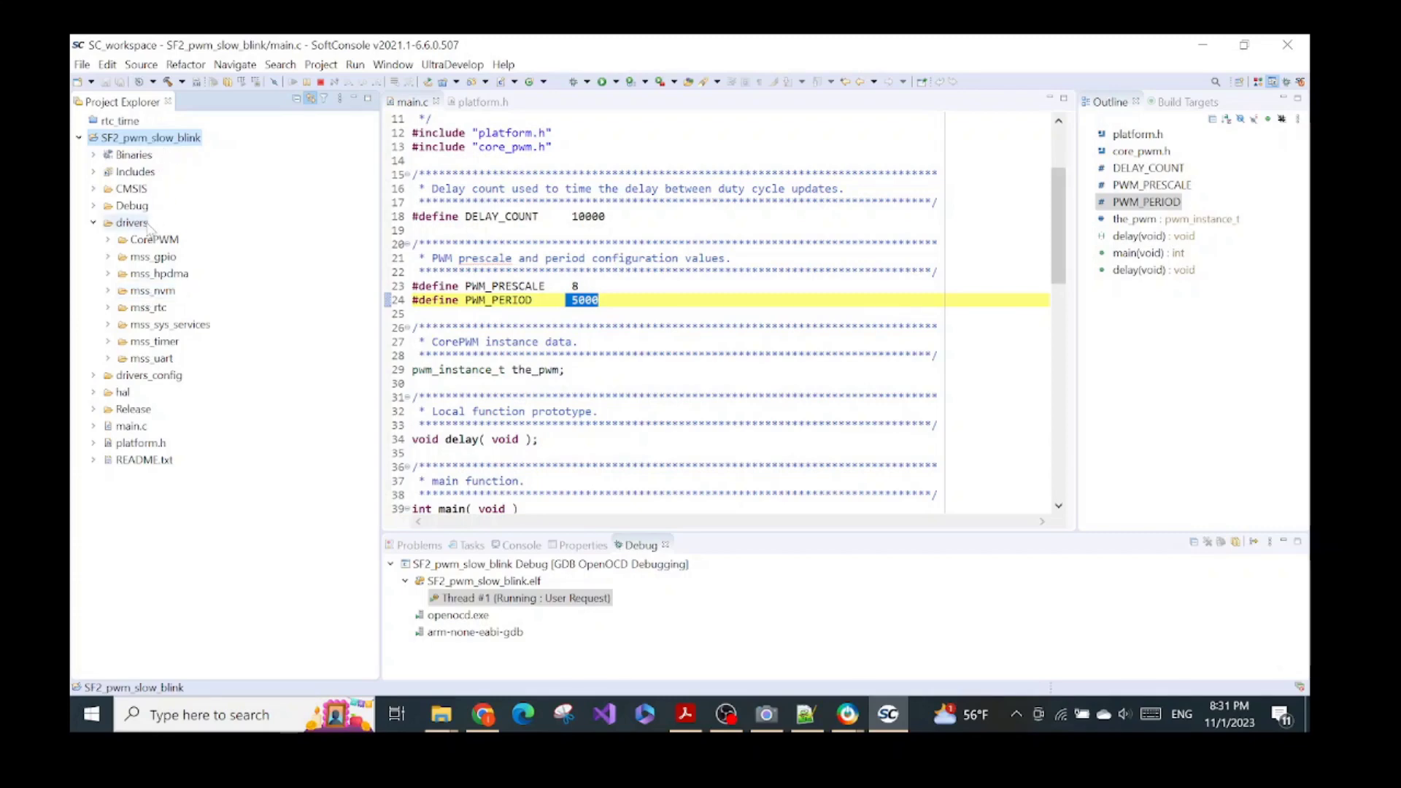
{"action": "right_click", "coordinate": [173, 148]}
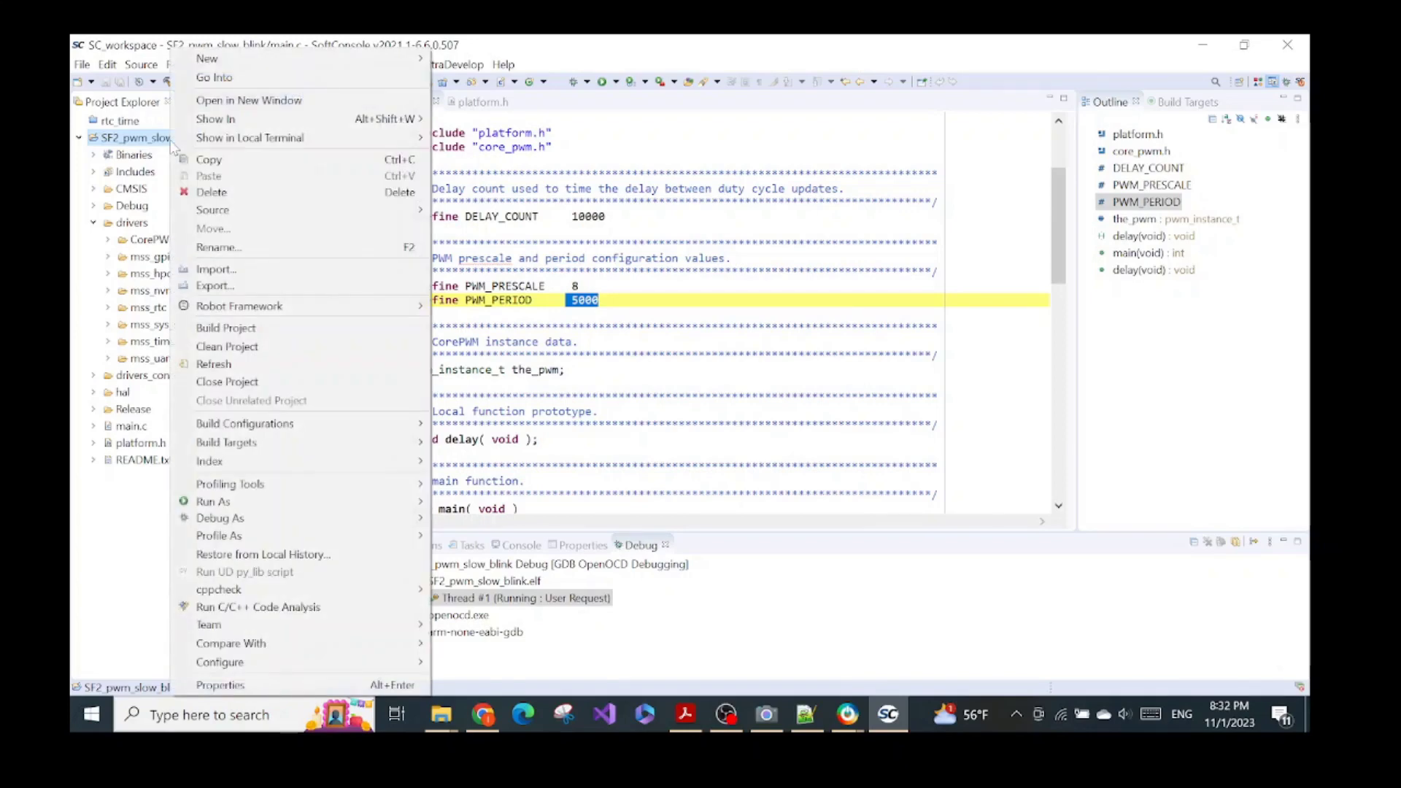
{"action": "left_click", "coordinate": [156, 168]}
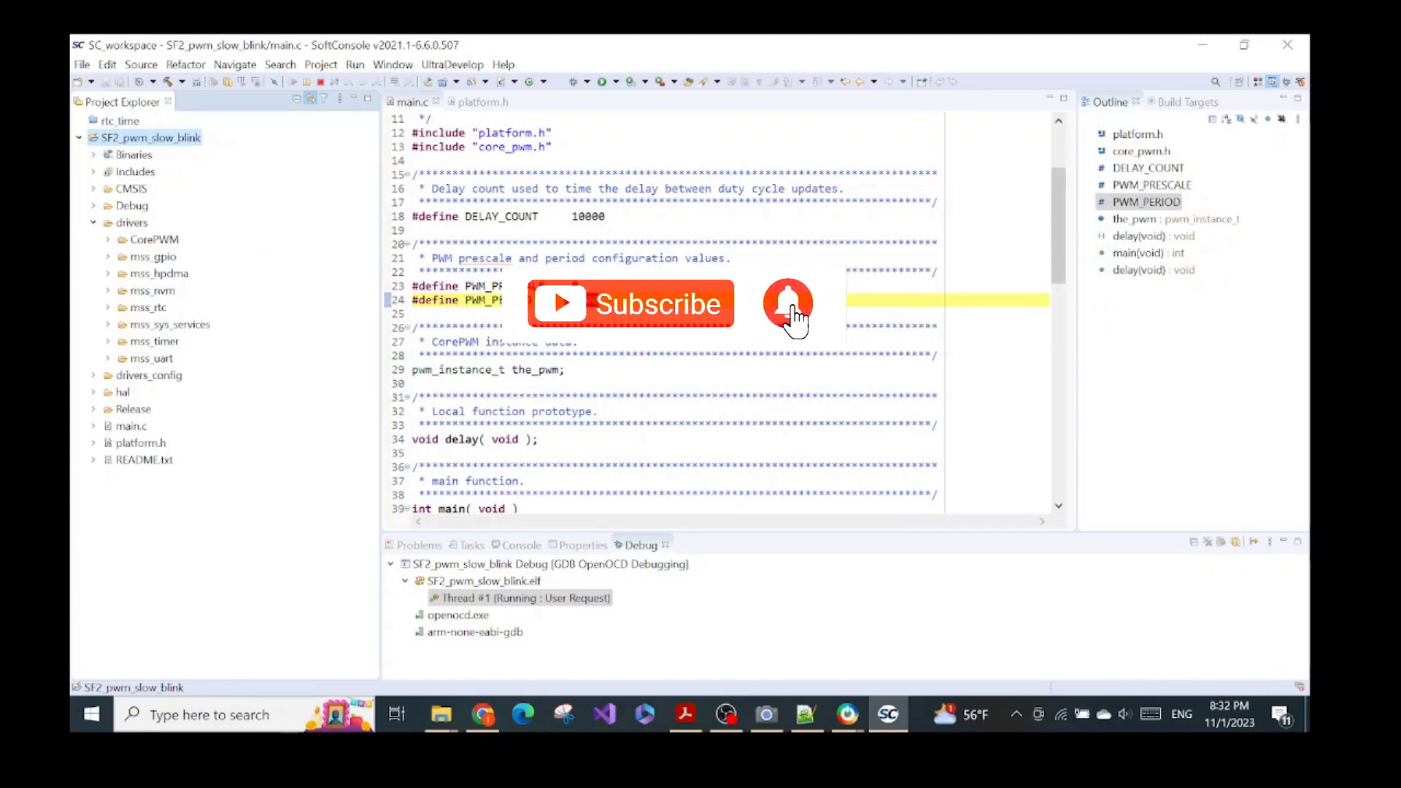
{"action": "left_click", "coordinate": [356, 66]}
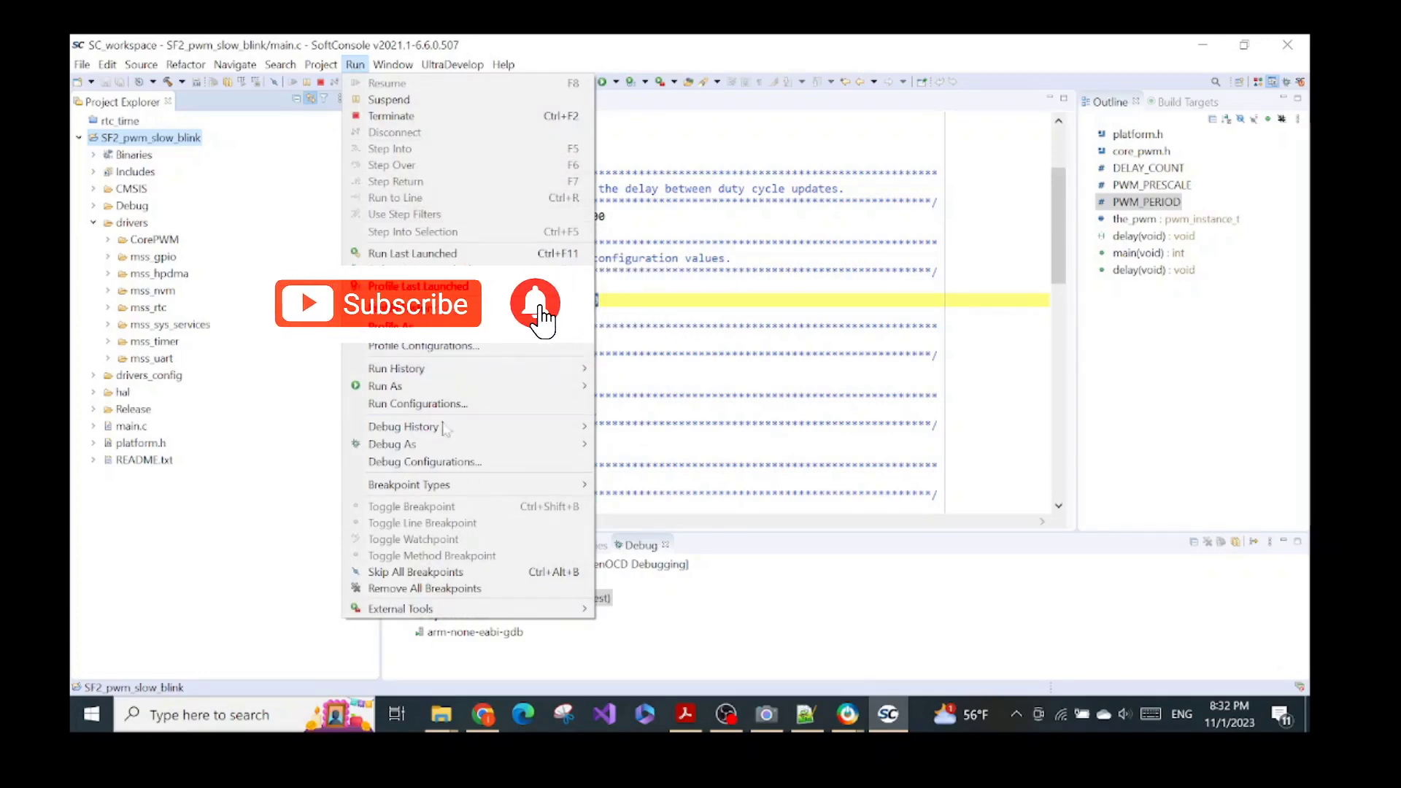